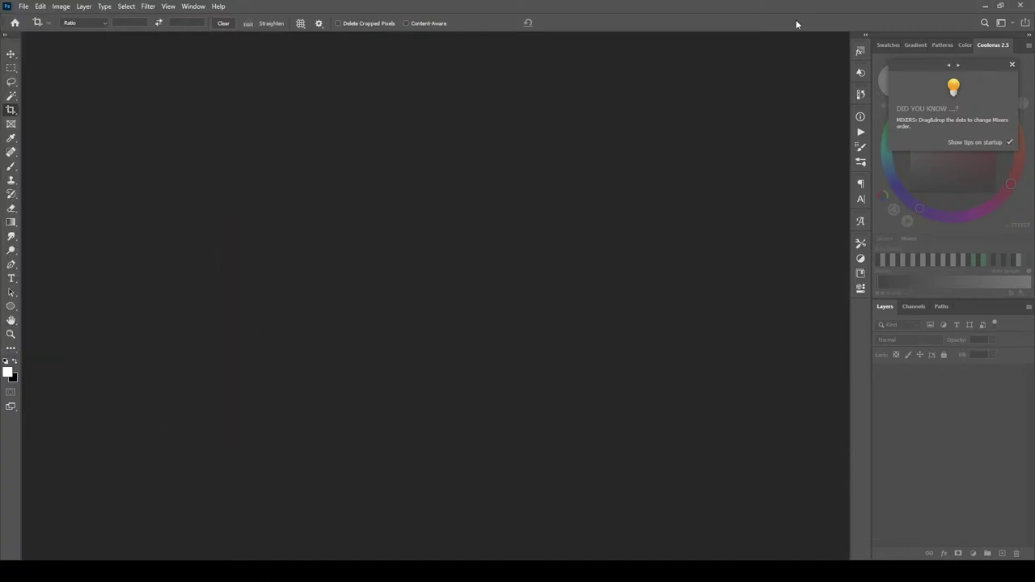
# Dismiss the startup tip and create a new document from the recent custom preset of 36.5 x 24.5 in at 600 ppi
pyautogui.click(1011, 63)
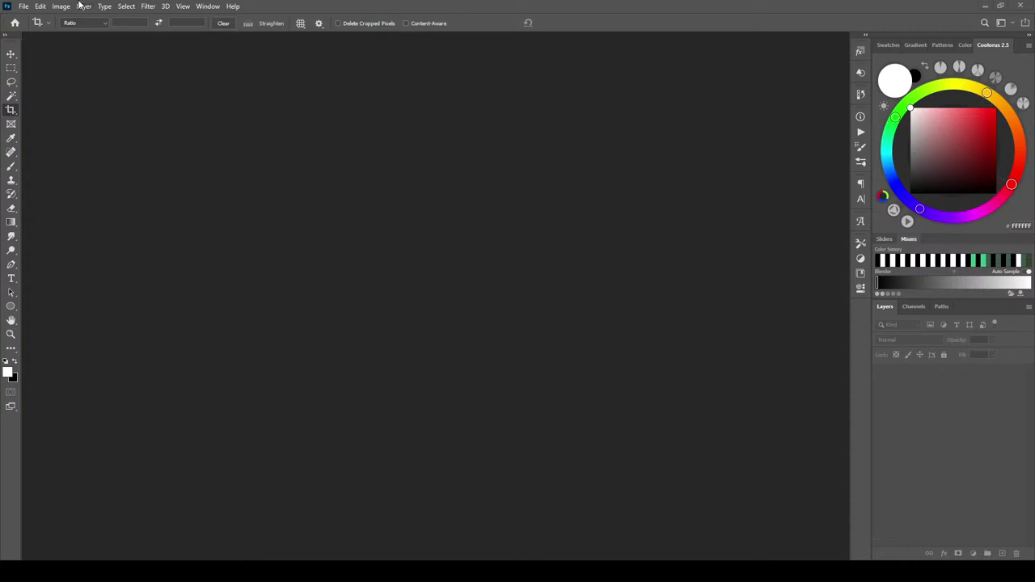
pyautogui.click(24, 5)
pyautogui.click(106, 18)
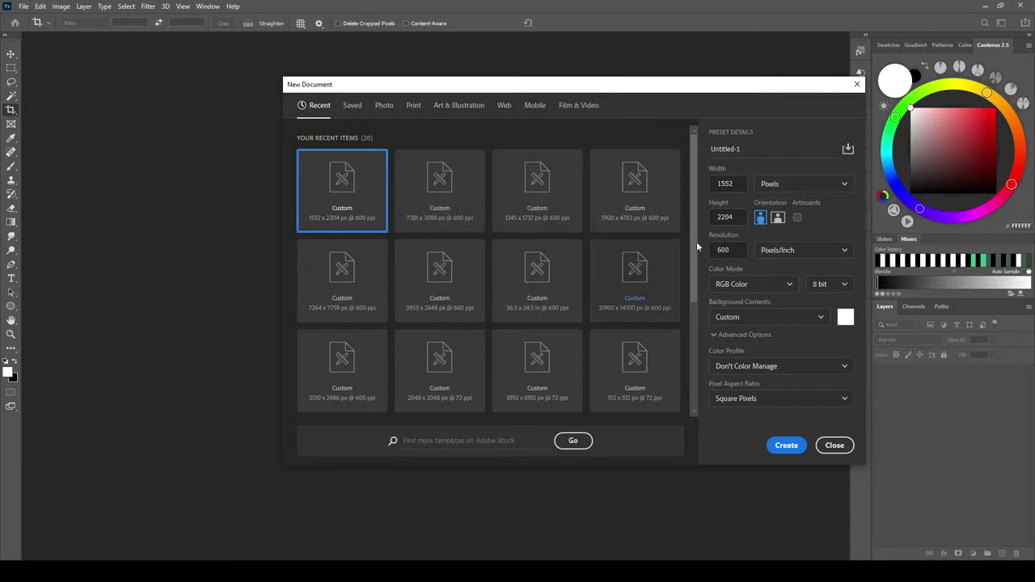
pyautogui.doubleClick(550, 290)
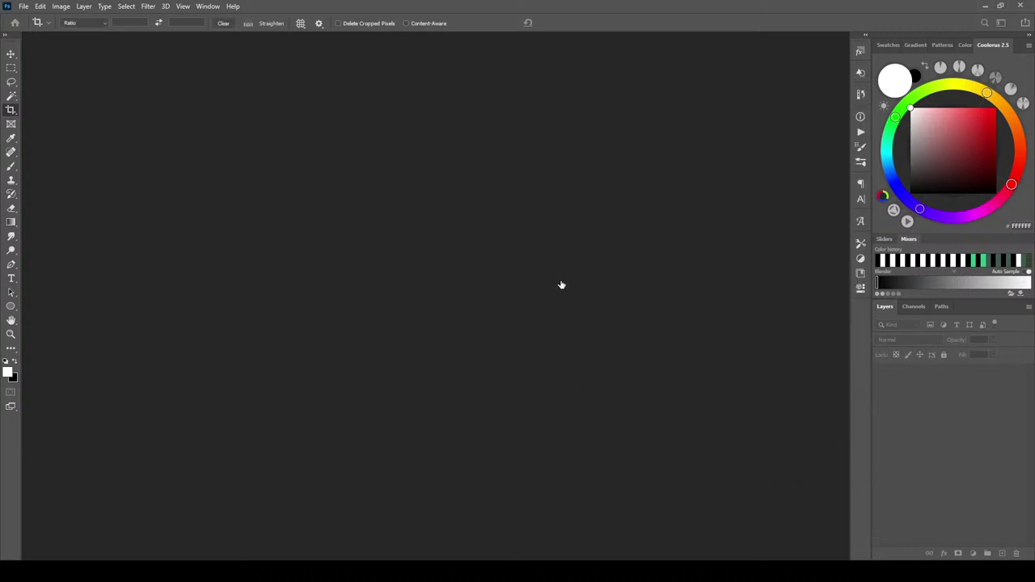
pyautogui.press('h')
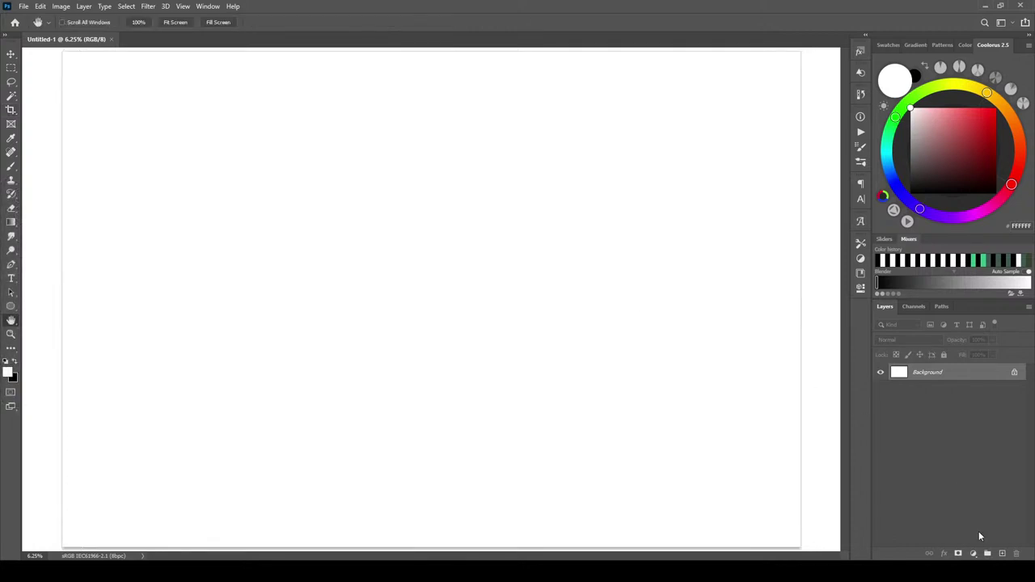
# Add a solid colour fill layer in dark grey #1c1c1c over the canvas
pyautogui.click(973, 554)
pyautogui.click(993, 366)
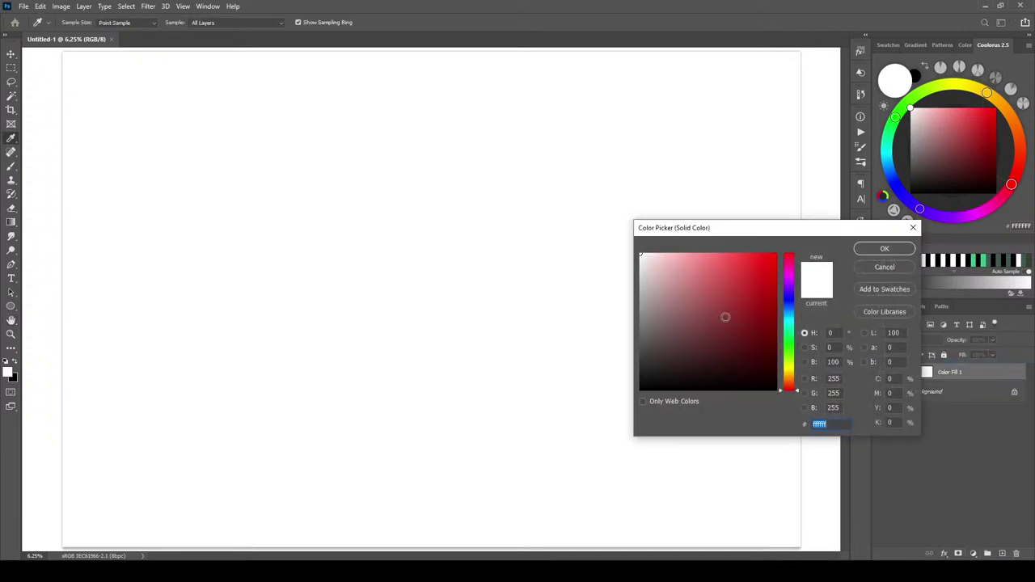
pyautogui.moveTo(681, 287)
pyautogui.mouseDown()
pyautogui.moveTo(617, 272)
pyautogui.moveTo(581, 371)
pyautogui.mouseUp()
pyautogui.moveTo(647, 354); pyautogui.dragTo(636, 374)
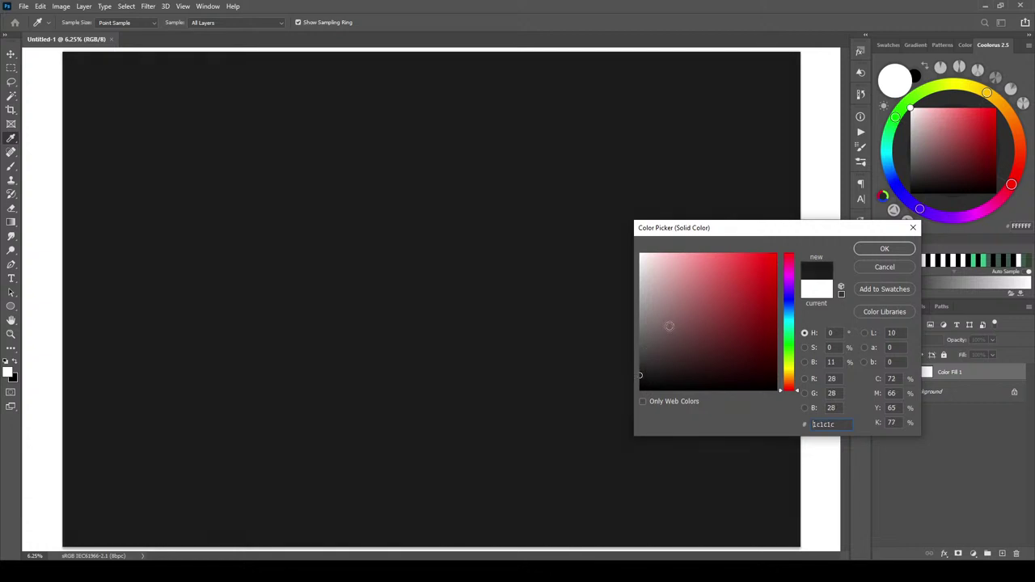
pyautogui.click(885, 248)
# Remove the colour fill layer's mask and delete the Background layer
pyautogui.moveTo(925, 372); pyautogui.dragTo(1016, 553)
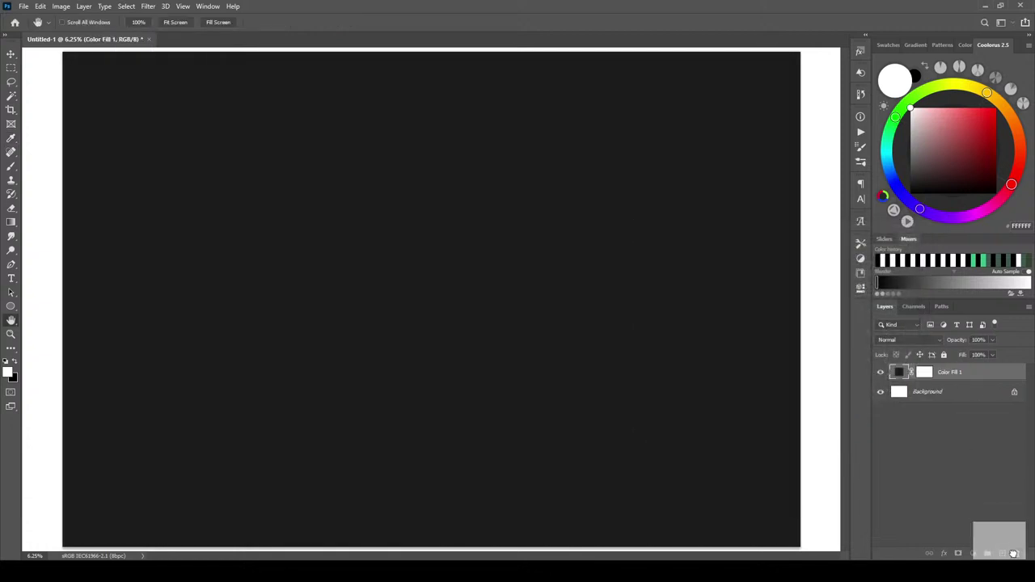
pyautogui.click(467, 212)
pyautogui.moveTo(935, 395); pyautogui.dragTo(1017, 551)
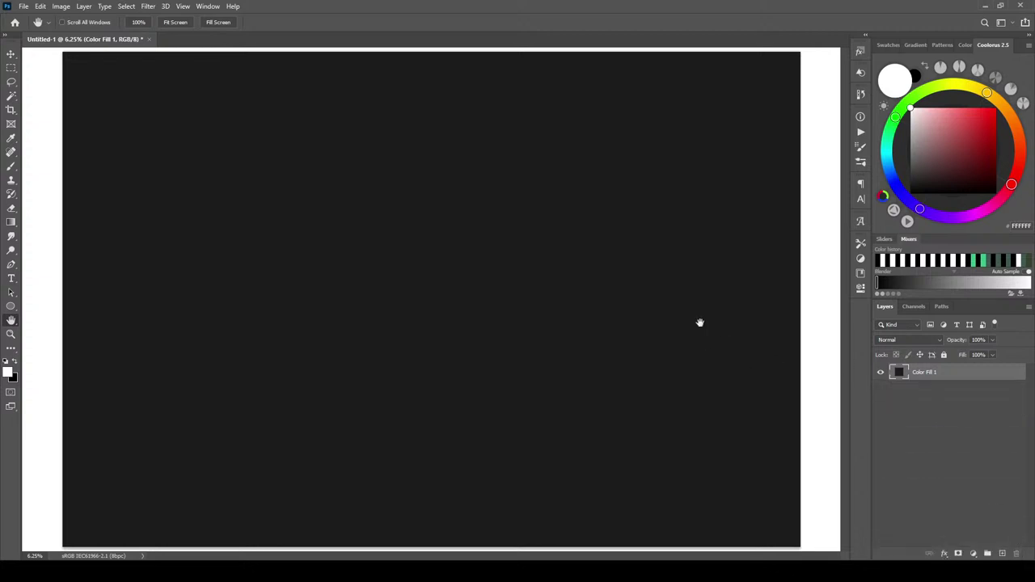
# Add a new layer above the fill and paint loose white brush strokes, loops and arcs around the canvas centre
pyautogui.click(1002, 553)
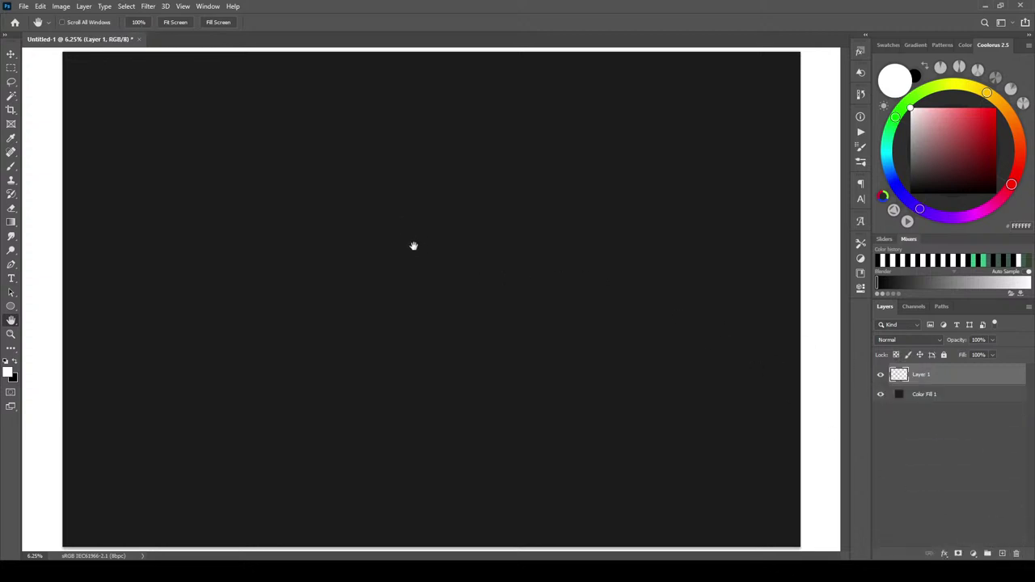
pyautogui.press('b')
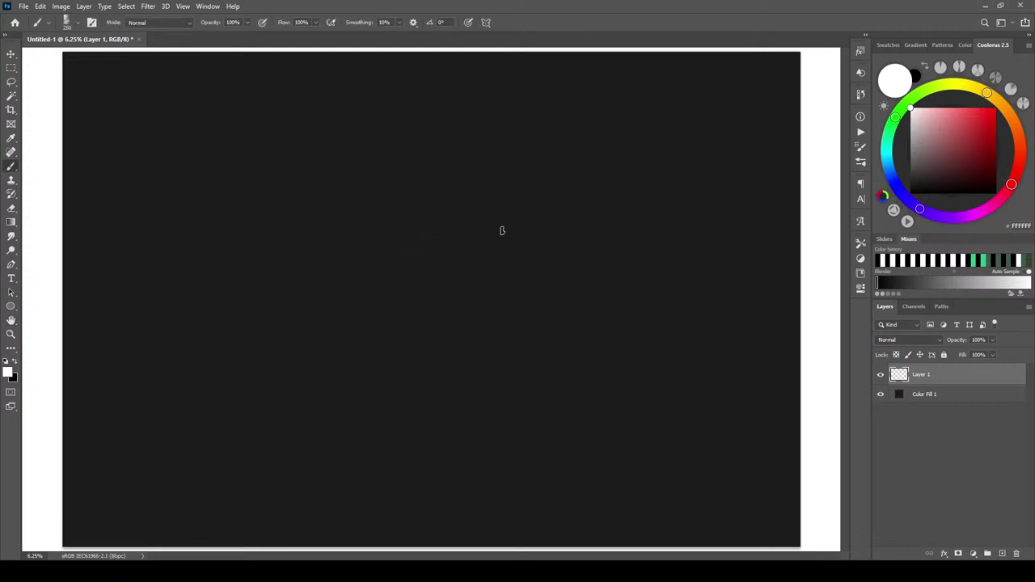
pyautogui.hotkey('ctrl', '0')
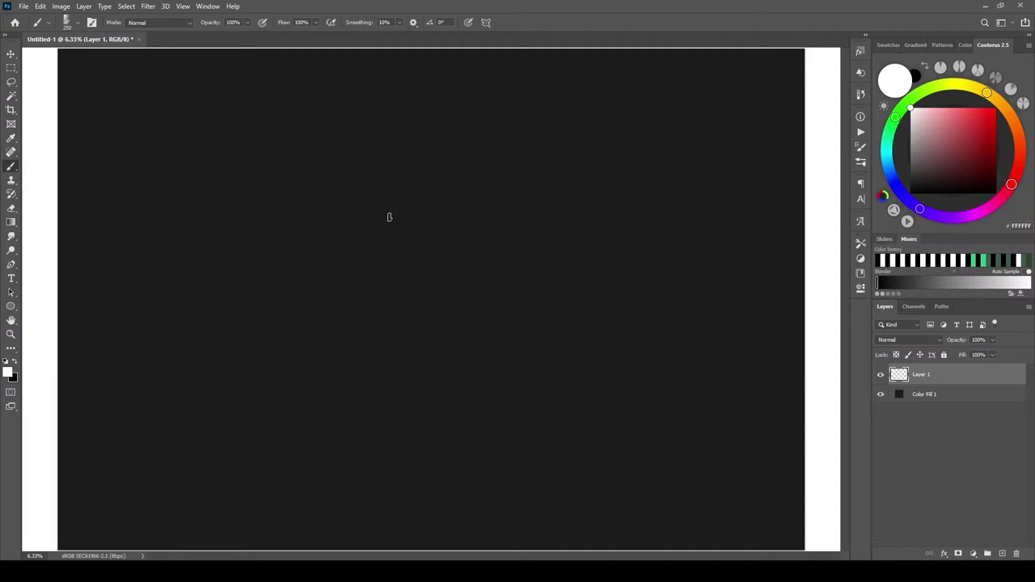
pyautogui.moveTo(407, 242); pyautogui.dragTo(449, 255)
pyautogui.moveTo(453, 301)
pyautogui.mouseDown()
pyautogui.moveTo(510, 302)
pyautogui.moveTo(537, 301)
pyautogui.moveTo(481, 309)
pyautogui.moveTo(545, 312)
pyautogui.mouseUp()
pyautogui.moveTo(503, 195); pyautogui.dragTo(573, 236)
pyautogui.moveTo(553, 200)
pyautogui.mouseDown()
pyautogui.moveTo(577, 212)
pyautogui.moveTo(593, 199)
pyautogui.moveTo(582, 185)
pyautogui.moveTo(600, 177)
pyautogui.moveTo(560, 146)
pyautogui.moveTo(514, 154)
pyautogui.moveTo(570, 166)
pyautogui.moveTo(591, 203)
pyautogui.mouseUp()
pyautogui.moveTo(584, 228); pyautogui.dragTo(620, 203)
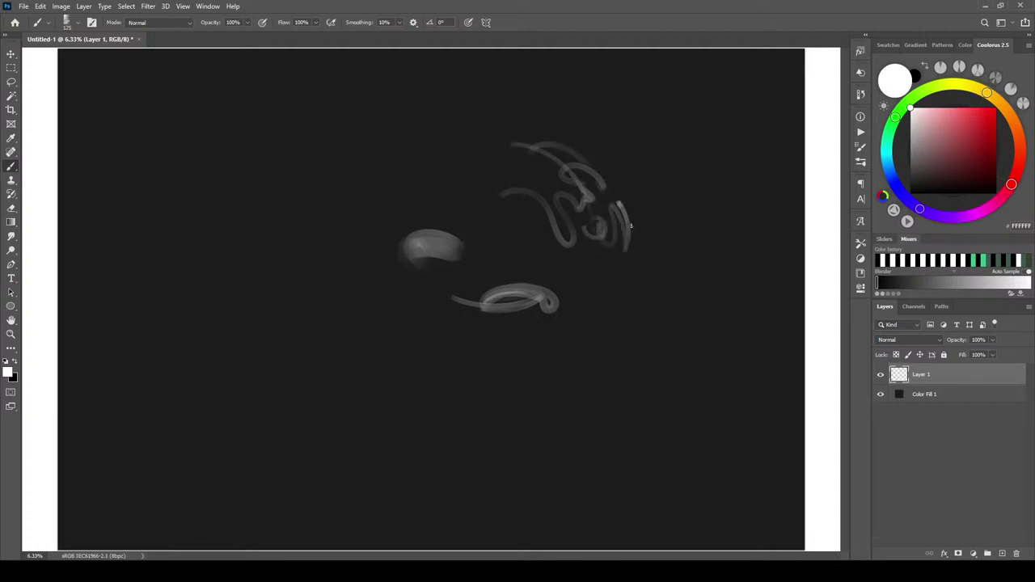
pyautogui.moveTo(605, 251)
pyautogui.mouseDown()
pyautogui.moveTo(554, 254)
pyautogui.moveTo(536, 226)
pyautogui.moveTo(538, 245)
pyautogui.moveTo(507, 210)
pyautogui.moveTo(507, 236)
pyautogui.moveTo(538, 244)
pyautogui.moveTo(451, 208)
pyautogui.moveTo(477, 187)
pyautogui.moveTo(457, 237)
pyautogui.moveTo(502, 229)
pyautogui.mouseUp()
# Enlarge the brush and paint broader, soft strokes over the upper part of the central sketch, undoing the last stroke
pyautogui.press(']')
pyautogui.press(']')
pyautogui.press(']')
pyautogui.press(']')
pyautogui.press(']')
pyautogui.press(']')
pyautogui.press(']')
pyautogui.press(']')
pyautogui.press(']')
pyautogui.moveTo(469, 191); pyautogui.dragTo(509, 217)
pyautogui.moveTo(486, 147)
pyautogui.mouseDown()
pyautogui.moveTo(567, 207)
pyautogui.moveTo(566, 189)
pyautogui.moveTo(540, 176)
pyautogui.mouseUp()
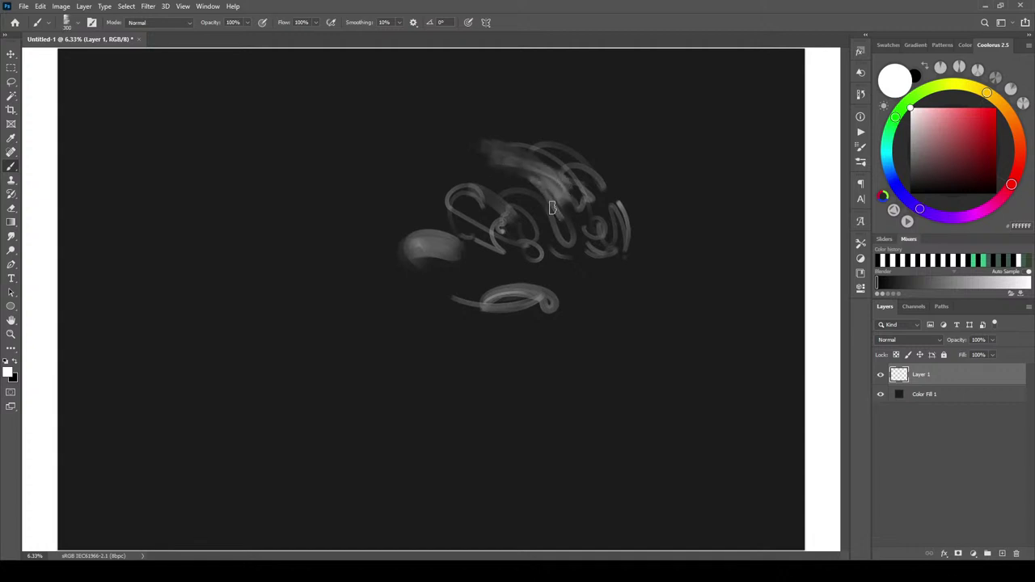
pyautogui.hotkey('ctrl', 'z')
# Vary the brush size and paint bright white highlights on the upper band and the oval loop of the central sketch
pyautogui.press('[')
pyautogui.press('[')
pyautogui.press('[')
pyautogui.press('[')
pyautogui.press('[')
pyautogui.press('[')
pyautogui.press('[')
pyautogui.press('[')
pyautogui.press('[')
pyautogui.press('[')
pyautogui.moveTo(573, 190)
pyautogui.mouseDown()
pyautogui.moveTo(550, 191)
pyautogui.moveTo(574, 192)
pyautogui.moveTo(497, 162)
pyautogui.mouseUp()
pyautogui.press(']')
pyautogui.press(']')
pyautogui.press(']')
pyautogui.press(']')
pyautogui.press(']')
pyautogui.press('[')
pyautogui.press('[')
pyautogui.press('[')
pyautogui.press('[')
pyautogui.press('[')
pyautogui.press('[')
pyautogui.press('[')
pyautogui.press('[')
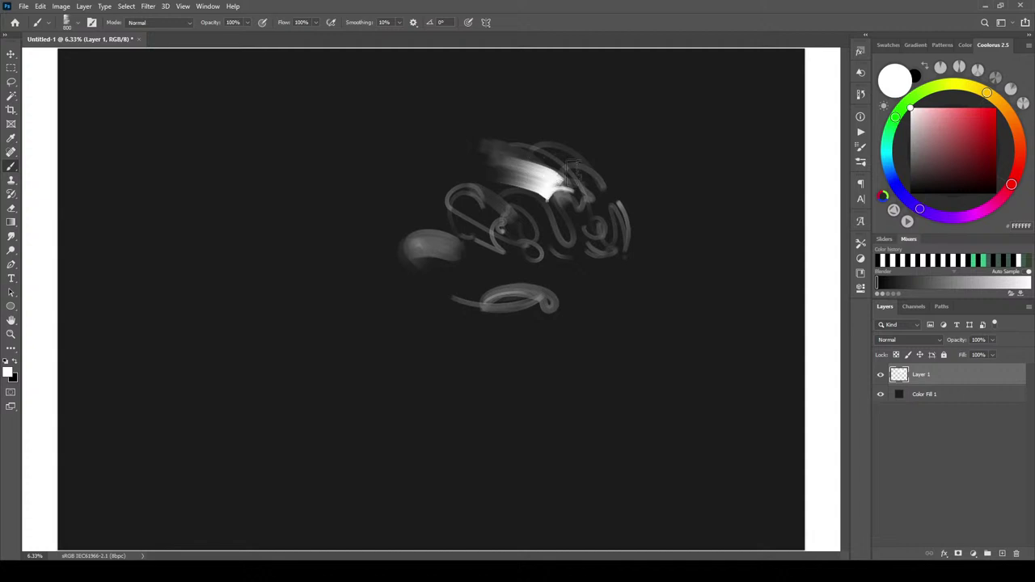
pyautogui.press(']')
pyautogui.press(']')
pyautogui.moveTo(530, 185); pyautogui.dragTo(457, 196)
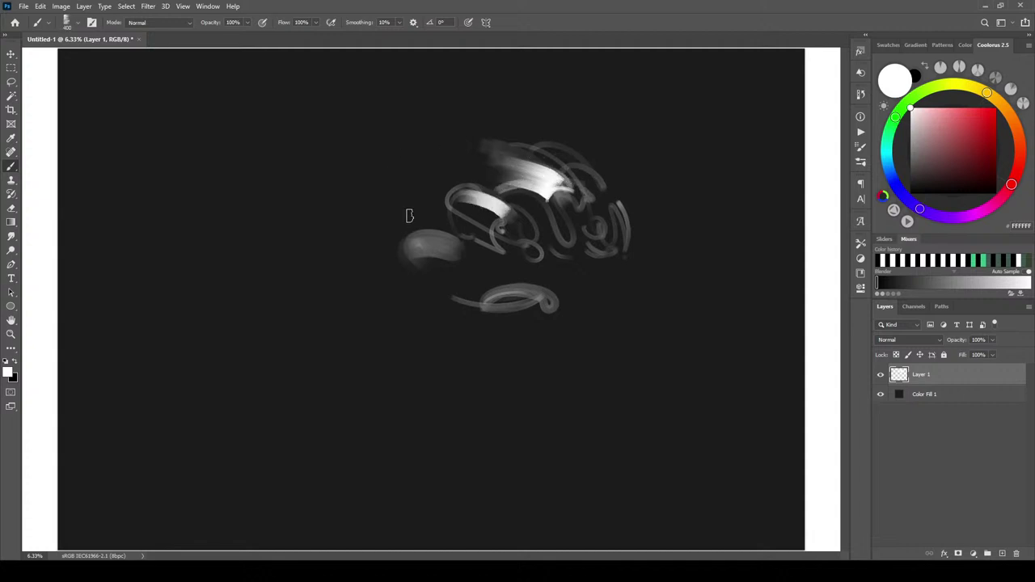
# Paint white accents on the small circle, outer arc and U-shaped curve at the central sketch's right side, and thicken its upper arc
pyautogui.moveTo(577, 229); pyautogui.dragTo(576, 232)
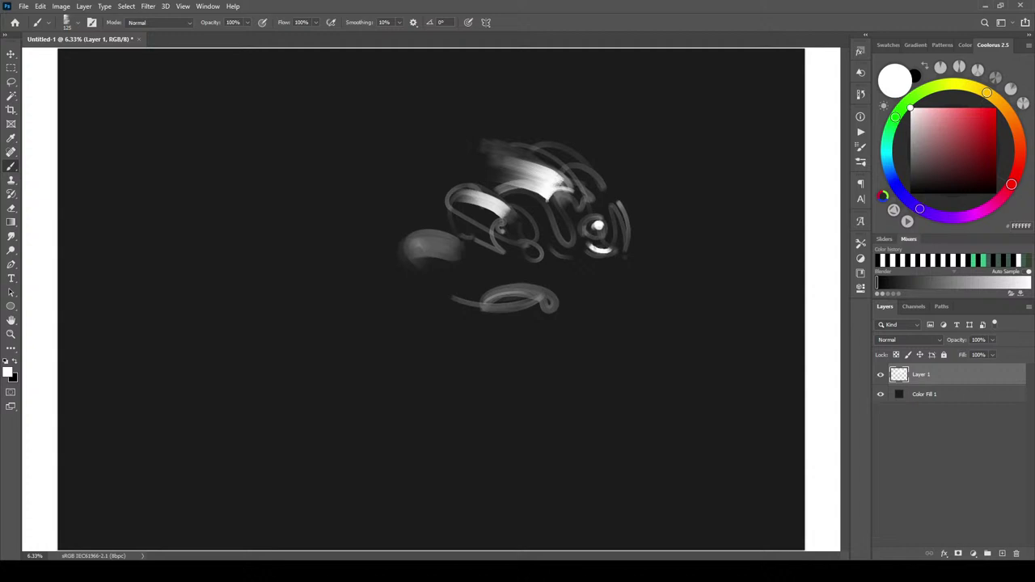
pyautogui.moveTo(613, 199); pyautogui.dragTo(623, 212)
pyautogui.moveTo(566, 228)
pyautogui.mouseDown()
pyautogui.moveTo(561, 220)
pyautogui.moveTo(567, 229)
pyautogui.moveTo(550, 236)
pyautogui.moveTo(560, 256)
pyautogui.moveTo(577, 239)
pyautogui.mouseUp()
pyautogui.hotkey('ctrl', 'z')
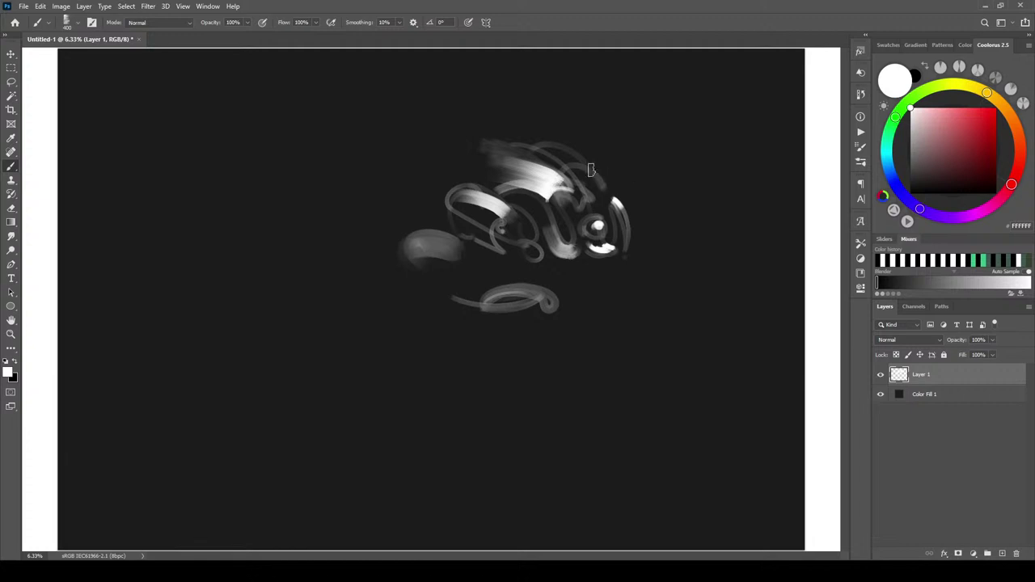
pyautogui.moveTo(568, 165)
pyautogui.mouseDown()
pyautogui.moveTo(577, 165)
pyautogui.moveTo(551, 152)
pyautogui.mouseUp()
# Reduce the brush and paint thin curved strokes below the central sketch, plus small marks beside it and a diagonal further right
pyautogui.press('[')
pyautogui.press('[')
pyautogui.press('[')
pyautogui.moveTo(422, 263); pyautogui.dragTo(463, 285)
pyautogui.moveTo(458, 297)
pyautogui.mouseDown()
pyautogui.moveTo(488, 319)
pyautogui.moveTo(511, 385)
pyautogui.mouseUp()
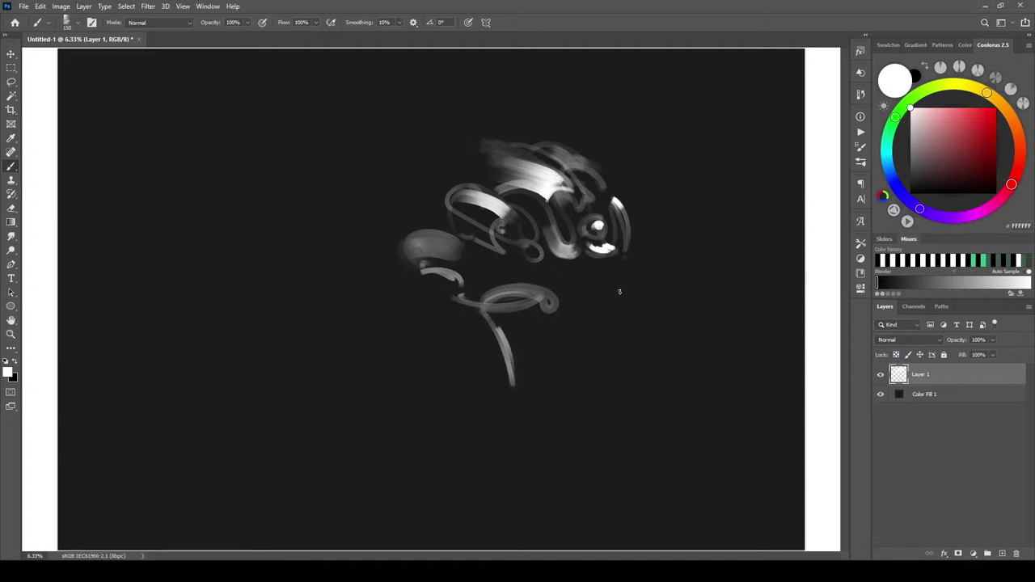
pyautogui.moveTo(671, 324); pyautogui.dragTo(712, 373)
pyautogui.click(380, 279)
pyautogui.moveTo(349, 273); pyautogui.dragTo(358, 294)
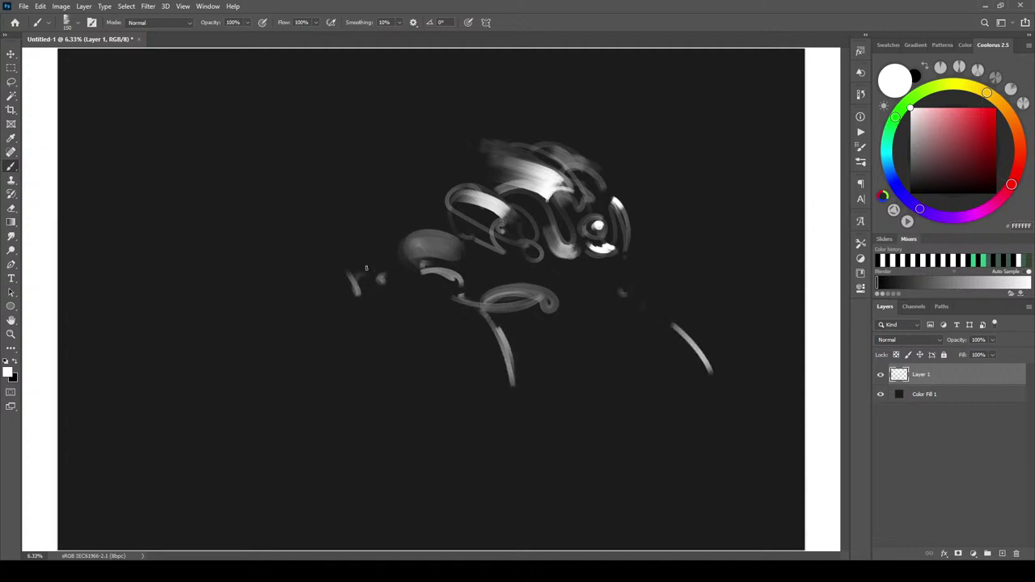
# Enlarge the brush and paint a second sketch on the canvas's left side with a central blob surrounded by concentric arcs
pyautogui.press(']')
pyautogui.press(']')
pyautogui.press(']')
pyautogui.press(']')
pyautogui.press(']')
pyautogui.press(']')
pyautogui.press(']')
pyautogui.press(']')
pyautogui.press(']')
pyautogui.press(']')
pyautogui.press(']')
pyautogui.press(']')
pyautogui.press(']')
pyautogui.press(']')
pyautogui.press(']')
pyautogui.press(']')
pyautogui.press(']')
pyautogui.press(']')
pyautogui.press(']')
pyautogui.press(']')
pyautogui.press('[')
pyautogui.press('[')
pyautogui.press('[')
pyautogui.press('[')
pyautogui.press('[')
pyautogui.press('[')
pyautogui.press('[')
pyautogui.press('[')
pyautogui.press('[')
pyautogui.press('[')
pyautogui.press('[')
pyautogui.press('[')
pyautogui.press('[')
pyautogui.press('[')
pyautogui.click(259, 226)
pyautogui.moveTo(232, 260); pyautogui.dragTo(263, 199)
pyautogui.moveTo(184, 227)
pyautogui.mouseDown()
pyautogui.moveTo(202, 256)
pyautogui.moveTo(231, 218)
pyautogui.moveTo(230, 245)
pyautogui.moveTo(225, 221)
pyautogui.moveTo(241, 217)
pyautogui.moveTo(232, 203)
pyautogui.moveTo(297, 212)
pyautogui.moveTo(293, 233)
pyautogui.moveTo(305, 212)
pyautogui.moveTo(305, 239)
pyautogui.mouseUp()
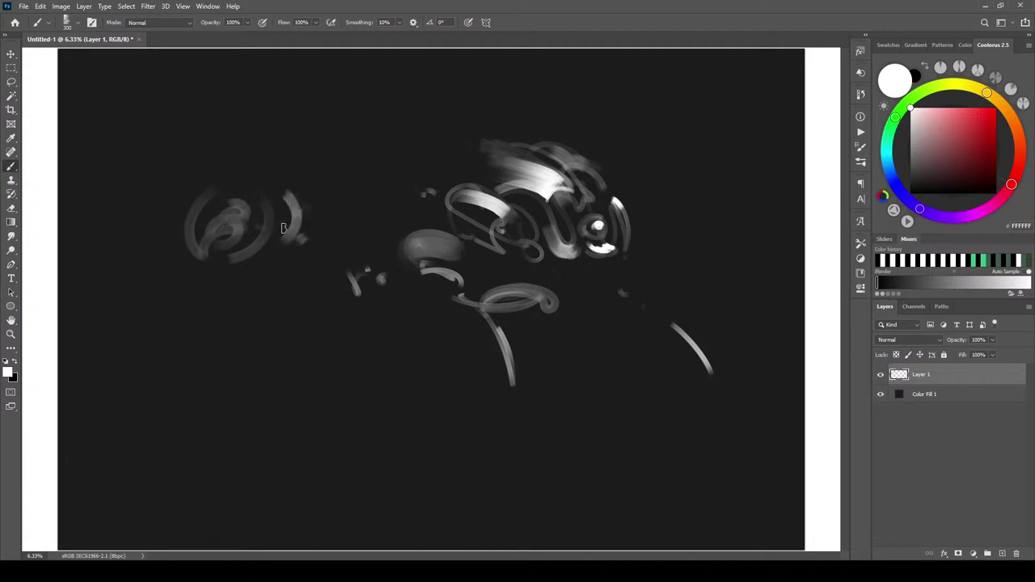
pyautogui.moveTo(173, 191); pyautogui.dragTo(162, 225)
pyautogui.moveTo(320, 234); pyautogui.dragTo(308, 260)
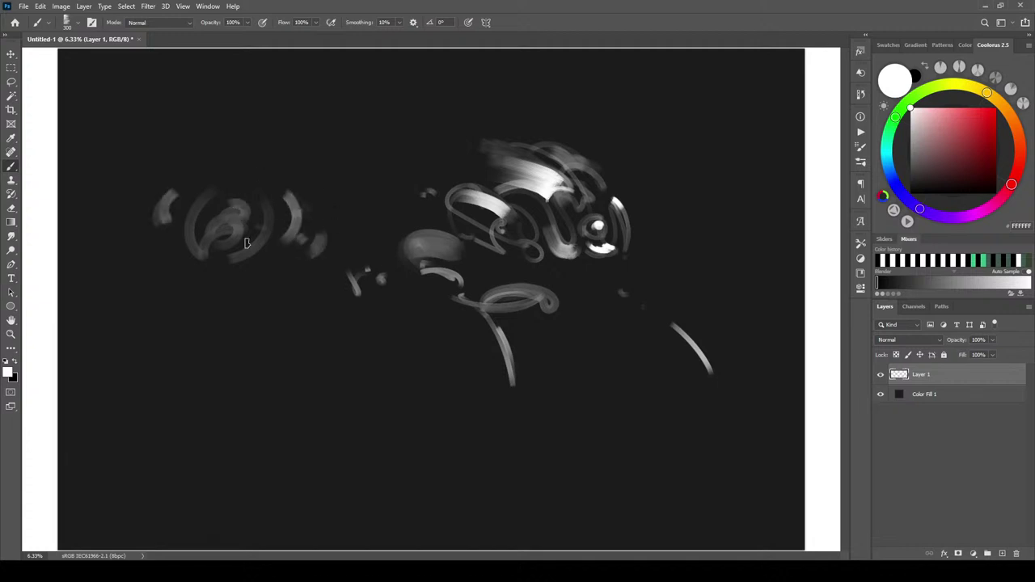
# Paint leg-like strokes with white caps beneath the left sketch and strengthen its central blob and inner arcs
pyautogui.moveTo(138, 234)
pyautogui.mouseDown()
pyautogui.moveTo(181, 274)
pyautogui.moveTo(161, 283)
pyautogui.moveTo(155, 305)
pyautogui.moveTo(179, 284)
pyautogui.moveTo(169, 340)
pyautogui.moveTo(176, 322)
pyautogui.mouseUp()
pyautogui.moveTo(286, 299)
pyautogui.mouseDown()
pyautogui.moveTo(273, 284)
pyautogui.moveTo(268, 327)
pyautogui.mouseUp()
pyautogui.moveTo(267, 285); pyautogui.dragTo(287, 286)
pyautogui.moveTo(155, 288)
pyautogui.mouseDown()
pyautogui.moveTo(170, 294)
pyautogui.moveTo(153, 291)
pyautogui.mouseUp()
pyautogui.moveTo(215, 223)
pyautogui.mouseDown()
pyautogui.moveTo(253, 210)
pyautogui.moveTo(217, 218)
pyautogui.moveTo(242, 202)
pyautogui.moveTo(279, 225)
pyautogui.mouseUp()
pyautogui.moveTo(183, 215); pyautogui.dragTo(184, 217)
# Adjust the brush size and darken the foreground colour to grey #B7B7B7, touching up the left sketch's white caps
pyautogui.press('[')
pyautogui.press('[')
pyautogui.press('[')
pyautogui.press('[')
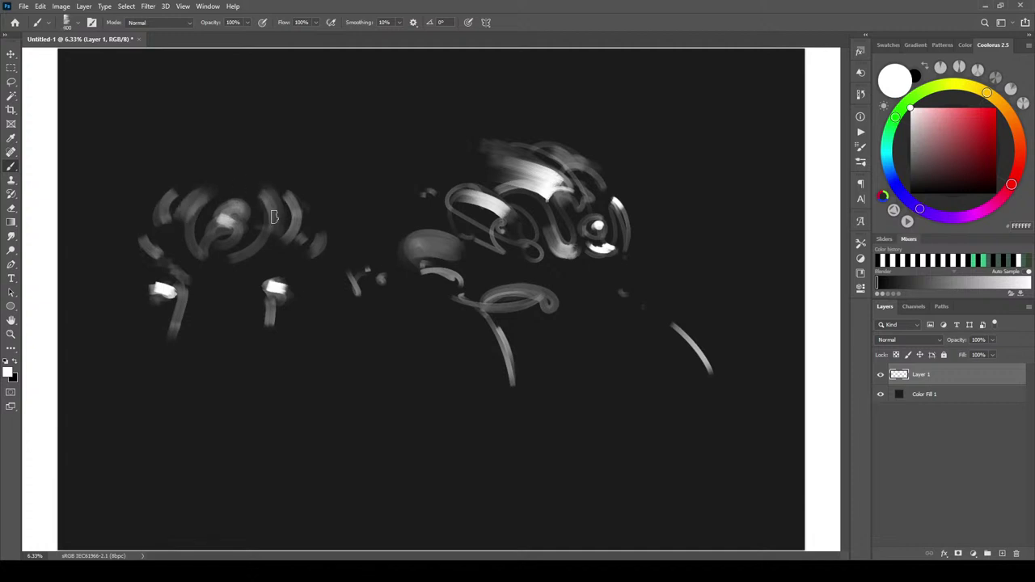
pyautogui.press(']')
pyautogui.click(918, 125)
pyautogui.moveTo(918, 126); pyautogui.dragTo(910, 123)
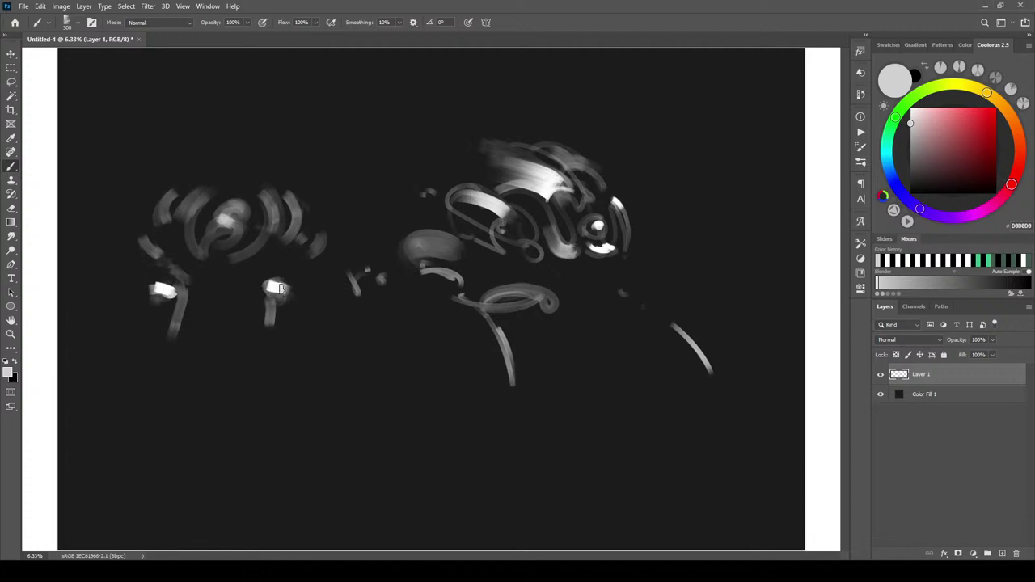
pyautogui.click(911, 132)
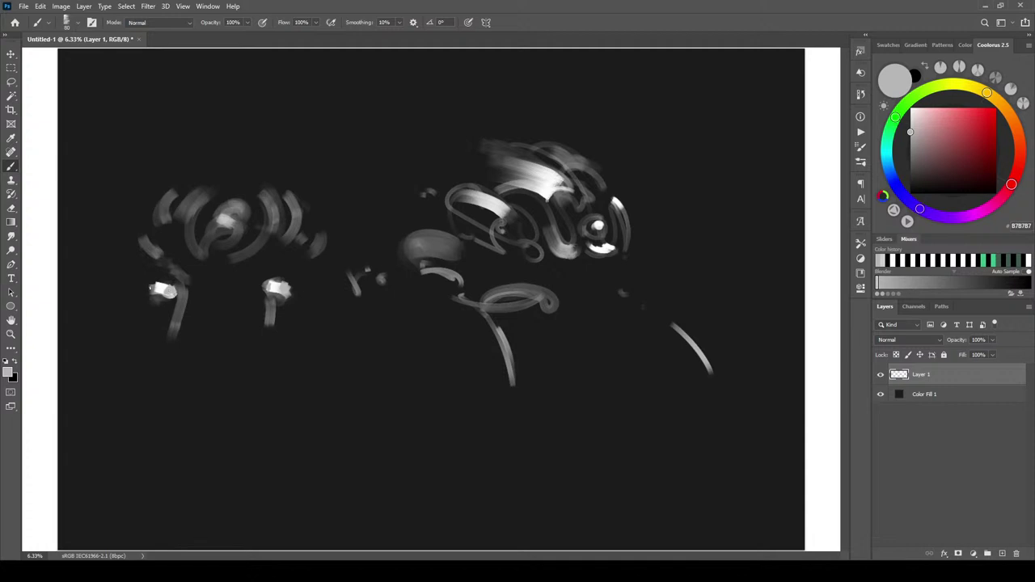
# Paint small grey details inside the left sketch's central shape and brighten the arcs on both sides of it
pyautogui.moveTo(226, 240); pyautogui.dragTo(211, 231)
pyautogui.click(221, 234)
pyautogui.moveTo(215, 220); pyautogui.dragTo(225, 198)
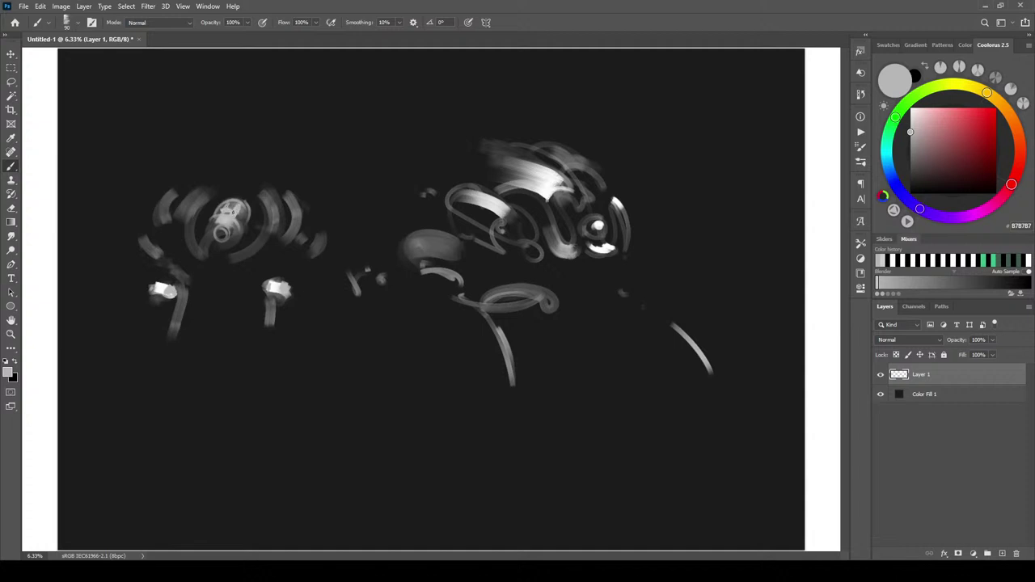
pyautogui.moveTo(262, 237); pyautogui.dragTo(267, 205)
pyautogui.moveTo(194, 237)
pyautogui.mouseDown()
pyautogui.moveTo(198, 204)
pyautogui.moveTo(194, 234)
pyautogui.mouseUp()
pyautogui.moveTo(262, 227); pyautogui.dragTo(263, 214)
pyautogui.moveTo(166, 217); pyautogui.dragTo(167, 194)
pyautogui.press(']')
pyautogui.press(']')
pyautogui.moveTo(294, 223)
pyautogui.mouseDown()
pyautogui.moveTo(295, 207)
pyautogui.moveTo(294, 217)
pyautogui.mouseUp()
# Shade the rounded dome of the central sketch with a larger grey brush and reinforce the curled end of the flat ellipse
pyautogui.press(']')
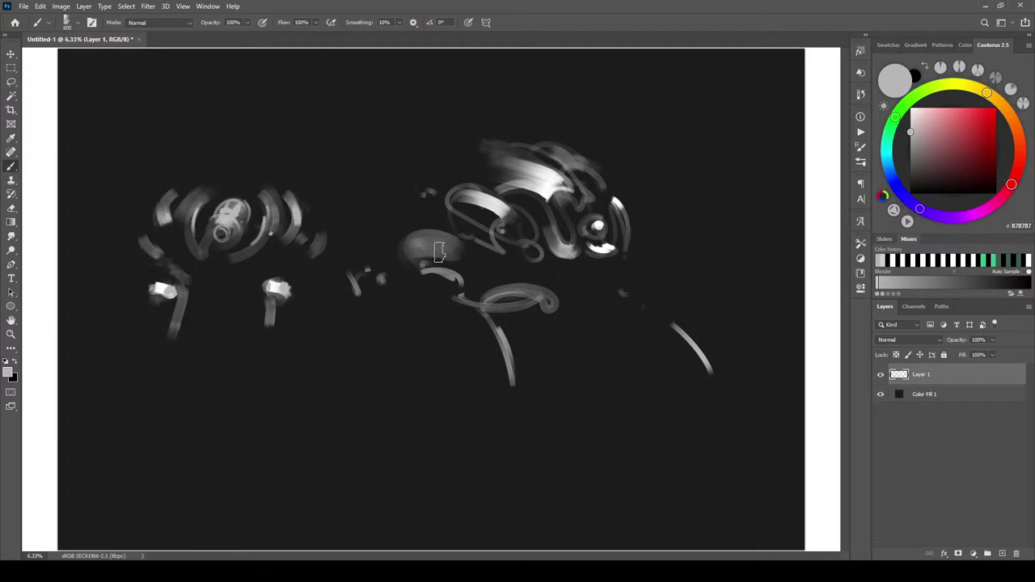
pyautogui.moveTo(408, 252); pyautogui.dragTo(453, 248)
pyautogui.moveTo(545, 303); pyautogui.dragTo(551, 300)
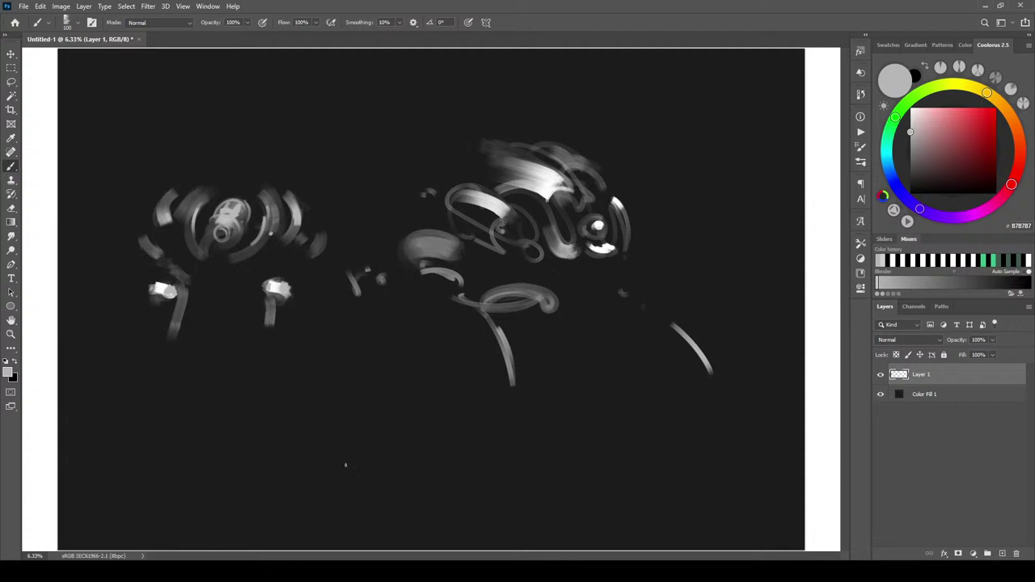
# Sketch concentric circles and a larger rounded form with surrounding arcs in grey across the lower middle of the canvas
pyautogui.moveTo(395, 403)
pyautogui.mouseDown()
pyautogui.moveTo(380, 356)
pyautogui.moveTo(395, 366)
pyautogui.moveTo(364, 382)
pyautogui.moveTo(403, 348)
pyautogui.moveTo(360, 388)
pyautogui.moveTo(407, 343)
pyautogui.moveTo(423, 362)
pyautogui.mouseUp()
pyautogui.moveTo(455, 476)
pyautogui.mouseDown()
pyautogui.moveTo(453, 417)
pyautogui.moveTo(492, 427)
pyautogui.moveTo(444, 477)
pyautogui.moveTo(477, 397)
pyautogui.moveTo(489, 433)
pyautogui.moveTo(481, 377)
pyautogui.moveTo(463, 414)
pyautogui.moveTo(483, 402)
pyautogui.moveTo(486, 510)
pyautogui.moveTo(529, 453)
pyautogui.moveTo(404, 464)
pyautogui.moveTo(437, 510)
pyautogui.moveTo(534, 471)
pyautogui.moveTo(439, 393)
pyautogui.moveTo(487, 356)
pyautogui.moveTo(526, 472)
pyautogui.moveTo(534, 427)
pyautogui.mouseUp()
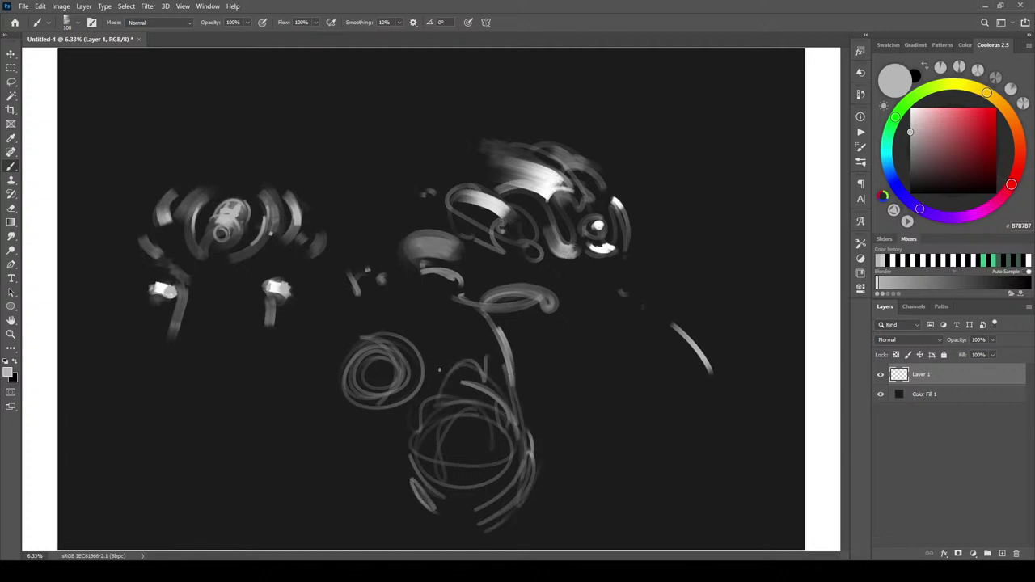
# Build up the large round form in the lower middle with overlapping grey curves, inner vertical strokes and marks beneath it
pyautogui.moveTo(418, 456); pyautogui.dragTo(466, 380)
pyautogui.moveTo(407, 424)
pyautogui.mouseDown()
pyautogui.moveTo(442, 377)
pyautogui.moveTo(412, 437)
pyautogui.moveTo(415, 420)
pyautogui.mouseUp()
pyautogui.moveTo(503, 406); pyautogui.dragTo(504, 451)
pyautogui.moveTo(501, 396); pyautogui.dragTo(500, 448)
pyautogui.moveTo(432, 390)
pyautogui.mouseDown()
pyautogui.moveTo(497, 387)
pyautogui.moveTo(471, 369)
pyautogui.mouseUp()
pyautogui.moveTo(427, 438)
pyautogui.mouseDown()
pyautogui.moveTo(425, 449)
pyautogui.moveTo(489, 454)
pyautogui.mouseUp()
pyautogui.moveTo(457, 402)
pyautogui.mouseDown()
pyautogui.moveTo(459, 470)
pyautogui.moveTo(438, 453)
pyautogui.moveTo(485, 452)
pyautogui.mouseUp()
pyautogui.moveTo(425, 470); pyautogui.dragTo(484, 476)
pyautogui.moveTo(487, 478)
pyautogui.mouseDown()
pyautogui.moveTo(446, 482)
pyautogui.moveTo(458, 493)
pyautogui.mouseUp()
pyautogui.moveTo(453, 484); pyautogui.dragTo(457, 514)
pyautogui.moveTo(464, 509); pyautogui.dragTo(464, 483)
# Add loose grey arcs, zigzags and short marks around both sides and the underside of the large round form
pyautogui.moveTo(432, 485)
pyautogui.mouseDown()
pyautogui.moveTo(494, 488)
pyautogui.moveTo(461, 483)
pyautogui.moveTo(516, 473)
pyautogui.moveTo(442, 488)
pyautogui.moveTo(500, 487)
pyautogui.moveTo(515, 461)
pyautogui.moveTo(535, 473)
pyautogui.moveTo(520, 528)
pyautogui.moveTo(554, 495)
pyautogui.mouseUp()
pyautogui.moveTo(425, 501); pyautogui.dragTo(390, 529)
pyautogui.moveTo(562, 526); pyautogui.dragTo(534, 547)
pyautogui.moveTo(406, 454); pyautogui.dragTo(398, 483)
pyautogui.moveTo(531, 432)
pyautogui.mouseDown()
pyautogui.moveTo(582, 474)
pyautogui.moveTo(581, 432)
pyautogui.mouseUp()
pyautogui.moveTo(401, 421); pyautogui.dragTo(397, 448)
pyautogui.moveTo(529, 423)
pyautogui.mouseDown()
pyautogui.moveTo(543, 415)
pyautogui.moveTo(560, 429)
pyautogui.mouseUp()
pyautogui.moveTo(404, 448)
pyautogui.mouseDown()
pyautogui.moveTo(389, 449)
pyautogui.moveTo(382, 475)
pyautogui.mouseUp()
pyautogui.moveTo(586, 488); pyautogui.dragTo(582, 499)
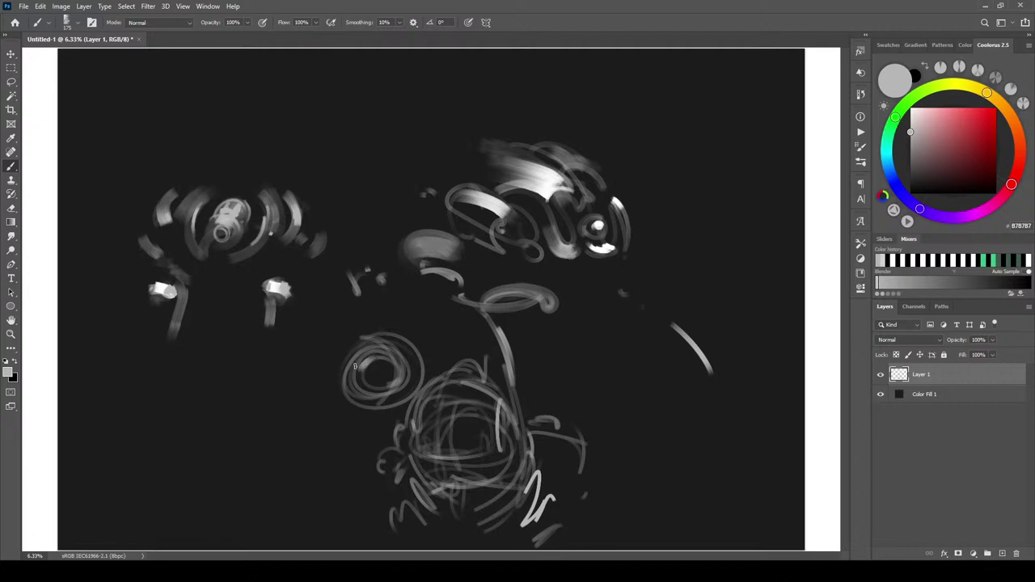
# Sketch a long tapering snout extending left from the concentric circles, with smaller grey rings beneath it
pyautogui.moveTo(346, 371)
pyautogui.mouseDown()
pyautogui.moveTo(376, 338)
pyautogui.moveTo(343, 365)
pyautogui.moveTo(368, 337)
pyautogui.moveTo(332, 361)
pyautogui.moveTo(349, 338)
pyautogui.mouseUp()
pyautogui.press('[')
pyautogui.press('[')
pyautogui.moveTo(304, 380)
pyautogui.mouseDown()
pyautogui.moveTo(332, 383)
pyautogui.moveTo(314, 365)
pyautogui.moveTo(323, 365)
pyautogui.moveTo(335, 412)
pyautogui.moveTo(320, 433)
pyautogui.moveTo(365, 421)
pyautogui.moveTo(343, 424)
pyautogui.moveTo(342, 443)
pyautogui.moveTo(360, 426)
pyautogui.moveTo(350, 438)
pyautogui.moveTo(382, 429)
pyautogui.mouseUp()
pyautogui.moveTo(292, 399)
pyautogui.mouseDown()
pyautogui.moveTo(317, 364)
pyautogui.moveTo(296, 368)
pyautogui.moveTo(321, 346)
pyautogui.mouseUp()
pyautogui.moveTo(265, 394)
pyautogui.mouseDown()
pyautogui.moveTo(255, 408)
pyautogui.moveTo(274, 396)
pyautogui.moveTo(267, 389)
pyautogui.moveTo(254, 406)
pyautogui.moveTo(267, 392)
pyautogui.moveTo(272, 409)
pyautogui.moveTo(251, 392)
pyautogui.moveTo(232, 405)
pyautogui.moveTo(246, 380)
pyautogui.moveTo(355, 332)
pyautogui.mouseUp()
pyautogui.moveTo(249, 376)
pyautogui.mouseDown()
pyautogui.moveTo(220, 382)
pyautogui.moveTo(312, 336)
pyautogui.mouseUp()
pyautogui.moveTo(272, 376)
pyautogui.mouseDown()
pyautogui.moveTo(228, 380)
pyautogui.moveTo(281, 378)
pyautogui.moveTo(232, 377)
pyautogui.moveTo(287, 369)
pyautogui.mouseUp()
pyautogui.moveTo(287, 369)
pyautogui.mouseDown()
pyautogui.moveTo(220, 383)
pyautogui.moveTo(256, 379)
pyautogui.moveTo(334, 325)
pyautogui.moveTo(325, 347)
pyautogui.moveTo(400, 308)
pyautogui.moveTo(314, 348)
pyautogui.moveTo(353, 322)
pyautogui.mouseUp()
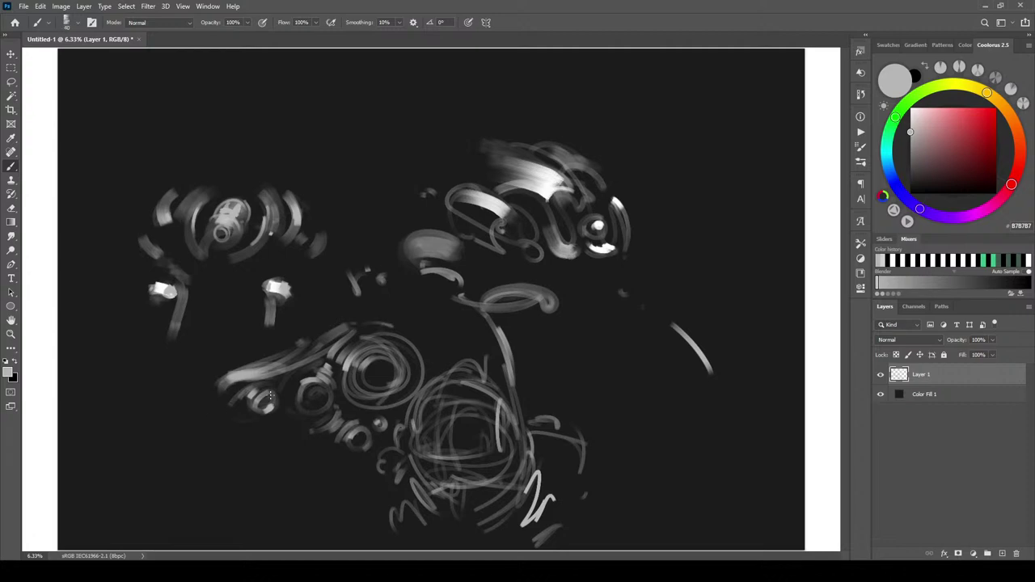
# Draw a thin jaw line and a jointed limb hanging below the snout with a fine grey brush
pyautogui.moveTo(279, 412); pyautogui.dragTo(314, 429)
pyautogui.moveTo(243, 413)
pyautogui.mouseDown()
pyautogui.moveTo(216, 416)
pyautogui.moveTo(288, 417)
pyautogui.moveTo(227, 422)
pyautogui.mouseUp()
pyautogui.moveTo(291, 422)
pyautogui.mouseDown()
pyautogui.moveTo(309, 427)
pyautogui.moveTo(275, 477)
pyautogui.moveTo(283, 470)
pyautogui.moveTo(233, 493)
pyautogui.mouseUp()
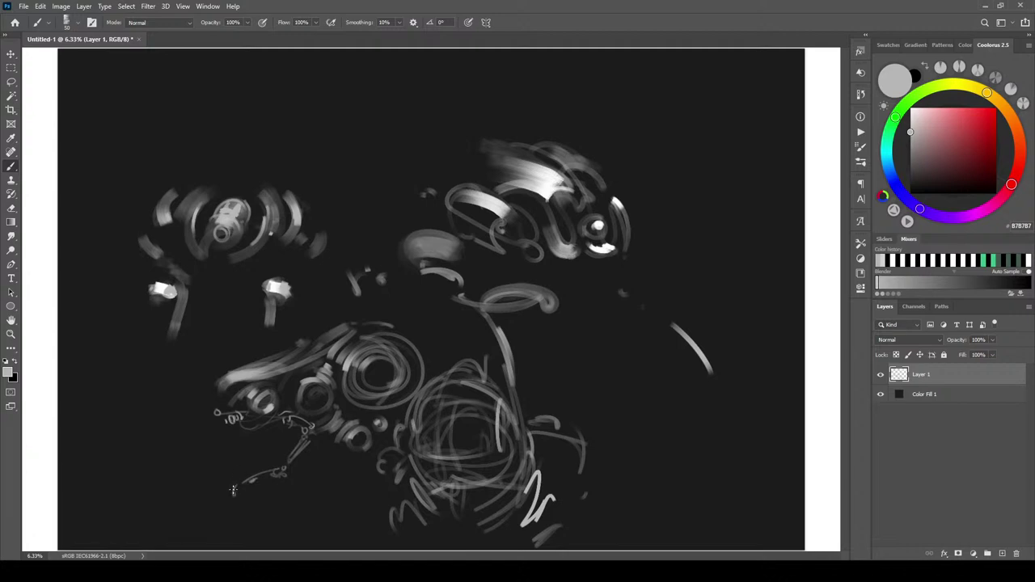
pyautogui.moveTo(279, 458)
pyautogui.mouseDown()
pyautogui.moveTo(256, 471)
pyautogui.moveTo(316, 446)
pyautogui.moveTo(312, 423)
pyautogui.moveTo(289, 428)
pyautogui.moveTo(258, 483)
pyautogui.moveTo(261, 457)
pyautogui.moveTo(241, 471)
pyautogui.mouseUp()
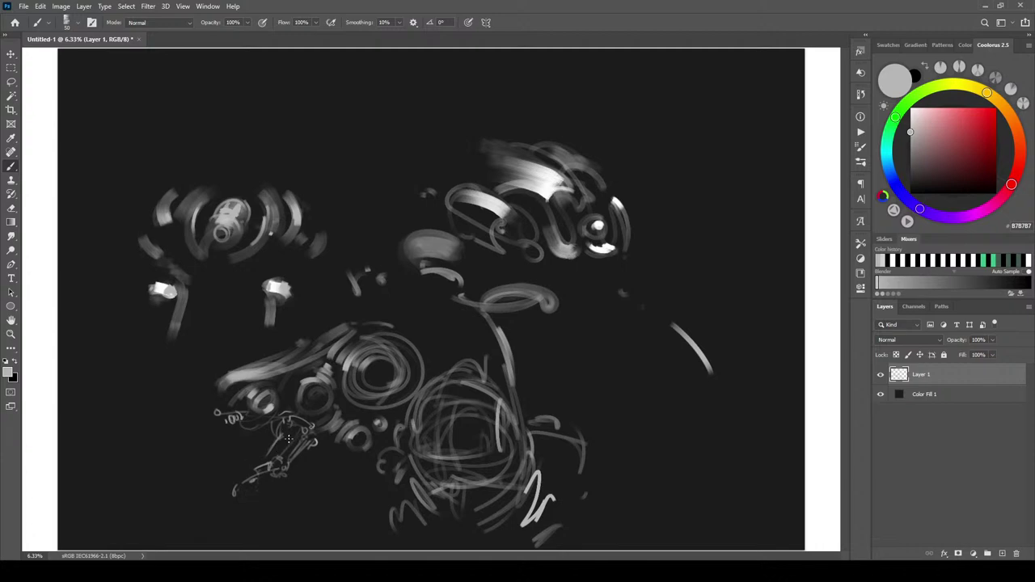
pyautogui.moveTo(285, 432); pyautogui.dragTo(281, 444)
pyautogui.moveTo(283, 483)
pyautogui.mouseDown()
pyautogui.moveTo(256, 504)
pyautogui.moveTo(228, 503)
pyautogui.moveTo(217, 534)
pyautogui.mouseUp()
pyautogui.moveTo(257, 498); pyautogui.dragTo(246, 511)
# Shape the snout's tip with grey strokes and add fine detail around the front ring using a smaller brush
pyautogui.moveTo(221, 394)
pyautogui.mouseDown()
pyautogui.moveTo(211, 400)
pyautogui.moveTo(222, 403)
pyautogui.moveTo(221, 392)
pyautogui.mouseUp()
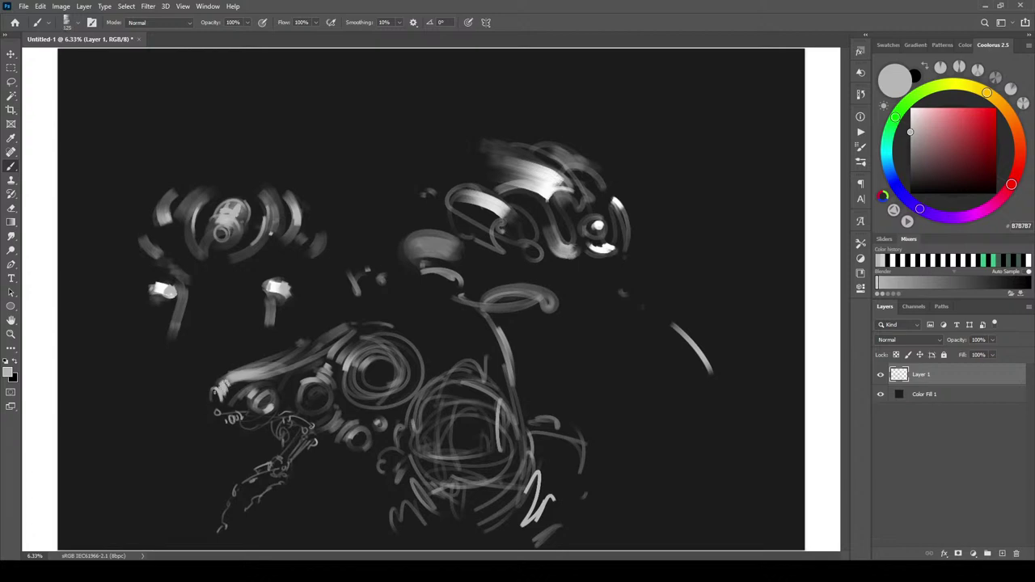
pyautogui.press('[')
pyautogui.press('[')
pyautogui.press('[')
pyautogui.press('[')
pyautogui.press('[')
pyautogui.moveTo(215, 396); pyautogui.dragTo(219, 409)
pyautogui.moveTo(242, 405); pyautogui.dragTo(247, 394)
pyautogui.moveTo(275, 394)
pyautogui.mouseDown()
pyautogui.moveTo(232, 413)
pyautogui.moveTo(250, 391)
pyautogui.mouseUp()
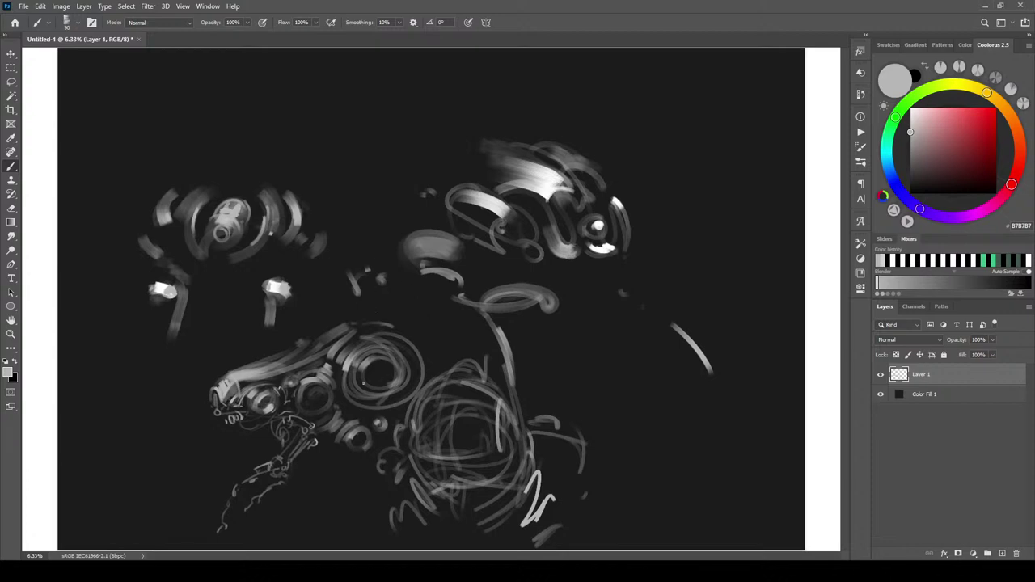
# Paint a grey rod from the large circle's hub to the lower round joint, adding short strokes beneath the joint
pyautogui.moveTo(387, 380)
pyautogui.mouseDown()
pyautogui.moveTo(372, 374)
pyautogui.moveTo(379, 386)
pyautogui.moveTo(364, 427)
pyautogui.moveTo(383, 390)
pyautogui.mouseUp()
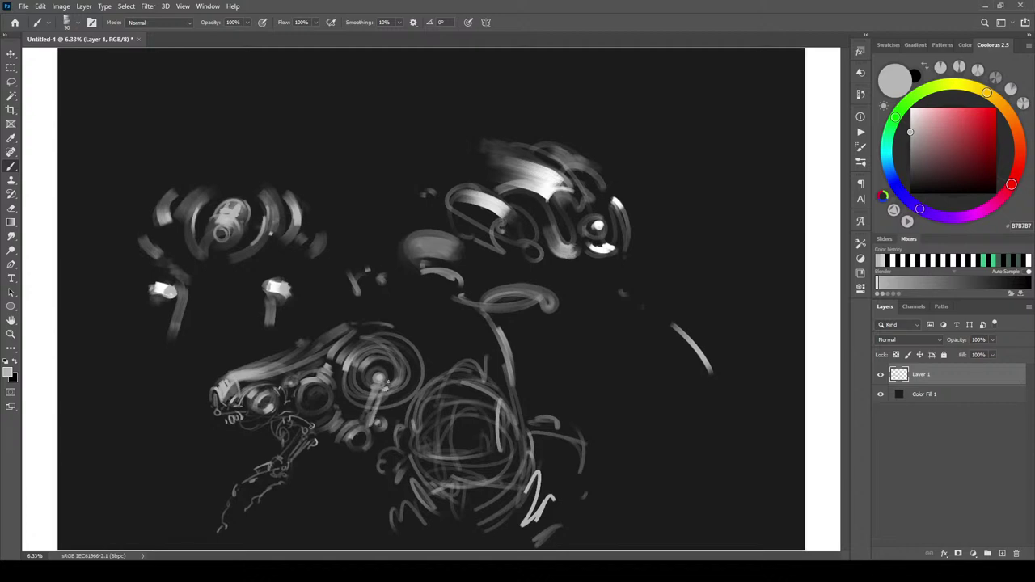
pyautogui.moveTo(360, 432)
pyautogui.mouseDown()
pyautogui.moveTo(364, 409)
pyautogui.moveTo(362, 441)
pyautogui.mouseUp()
pyautogui.moveTo(356, 451)
pyautogui.mouseDown()
pyautogui.moveTo(370, 443)
pyautogui.moveTo(348, 490)
pyautogui.moveTo(355, 456)
pyautogui.moveTo(383, 443)
pyautogui.moveTo(388, 454)
pyautogui.mouseUp()
pyautogui.moveTo(374, 503)
pyautogui.mouseDown()
pyautogui.moveTo(380, 471)
pyautogui.moveTo(376, 480)
pyautogui.mouseUp()
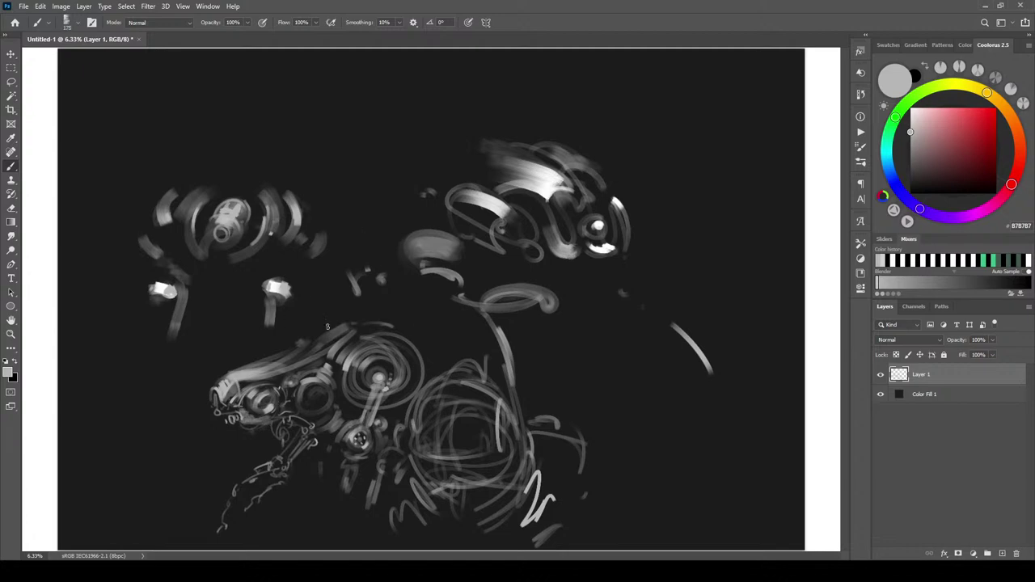
# Paint a curved grey ridge with a small oval over the large circle, and switch the foreground colour to black
pyautogui.moveTo(328, 322)
pyautogui.mouseDown()
pyautogui.moveTo(379, 316)
pyautogui.moveTo(402, 332)
pyautogui.moveTo(388, 318)
pyautogui.moveTo(315, 327)
pyautogui.moveTo(322, 344)
pyautogui.moveTo(350, 326)
pyautogui.moveTo(329, 332)
pyautogui.moveTo(378, 316)
pyautogui.moveTo(348, 319)
pyautogui.moveTo(304, 347)
pyautogui.moveTo(314, 330)
pyautogui.moveTo(307, 340)
pyautogui.moveTo(306, 325)
pyautogui.moveTo(315, 338)
pyautogui.moveTo(294, 353)
pyautogui.moveTo(380, 326)
pyautogui.mouseUp()
pyautogui.press(']')
pyautogui.press(']')
pyautogui.press(']')
pyautogui.press(']')
pyautogui.press(']')
pyautogui.moveTo(358, 342)
pyautogui.mouseDown()
pyautogui.moveTo(383, 329)
pyautogui.moveTo(356, 342)
pyautogui.mouseUp()
pyautogui.press('[')
pyautogui.press('[')
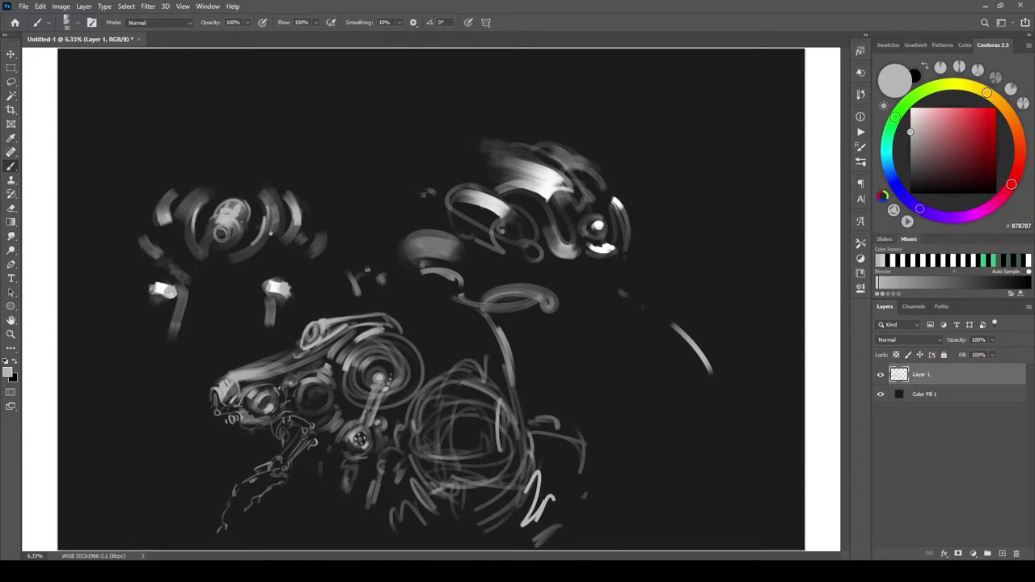
pyautogui.moveTo(286, 348)
pyautogui.mouseDown()
pyautogui.moveTo(300, 343)
pyautogui.moveTo(301, 328)
pyautogui.moveTo(280, 351)
pyautogui.moveTo(363, 321)
pyautogui.moveTo(375, 327)
pyautogui.mouseUp()
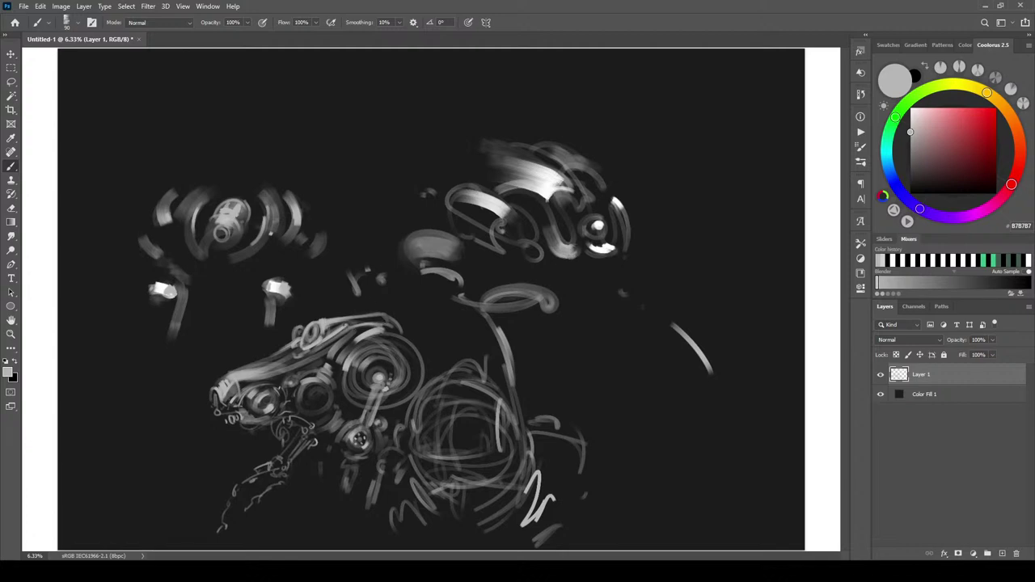
pyautogui.moveTo(349, 322)
pyautogui.mouseDown()
pyautogui.moveTo(379, 317)
pyautogui.moveTo(318, 321)
pyautogui.mouseUp()
pyautogui.press('x')
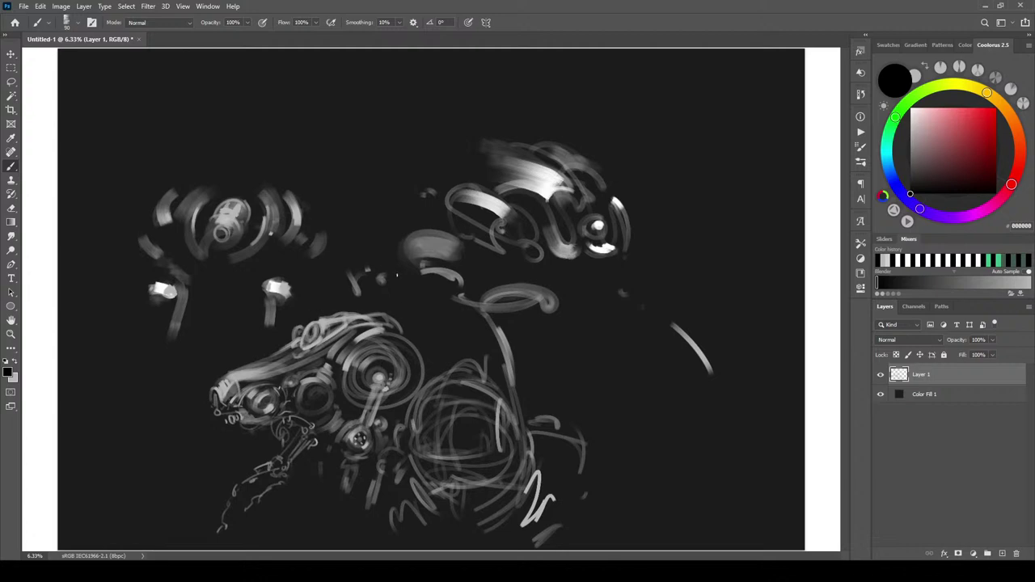
pyautogui.moveTo(308, 344)
pyautogui.mouseDown()
pyautogui.moveTo(307, 332)
pyautogui.moveTo(307, 343)
pyautogui.moveTo(306, 332)
pyautogui.moveTo(294, 343)
pyautogui.moveTo(294, 333)
pyautogui.mouseUp()
pyautogui.hotkey('ctrl', 'z')
pyautogui.hotkey('ctrl', 'z')
pyautogui.moveTo(295, 331)
pyautogui.mouseDown()
pyautogui.moveTo(320, 332)
pyautogui.moveTo(309, 346)
pyautogui.moveTo(316, 338)
pyautogui.moveTo(298, 336)
pyautogui.moveTo(316, 340)
pyautogui.mouseUp()
pyautogui.hotkey('ctrl', 'z')
# Paint black accents and slots into the small oval and ridge on top of the head
pyautogui.moveTo(315, 336)
pyautogui.mouseDown()
pyautogui.moveTo(317, 348)
pyautogui.moveTo(354, 328)
pyautogui.mouseUp()
pyautogui.moveTo(332, 327)
pyautogui.mouseDown()
pyautogui.moveTo(345, 339)
pyautogui.moveTo(348, 326)
pyautogui.moveTo(367, 324)
pyautogui.mouseUp()
pyautogui.moveTo(302, 349); pyautogui.dragTo(360, 325)
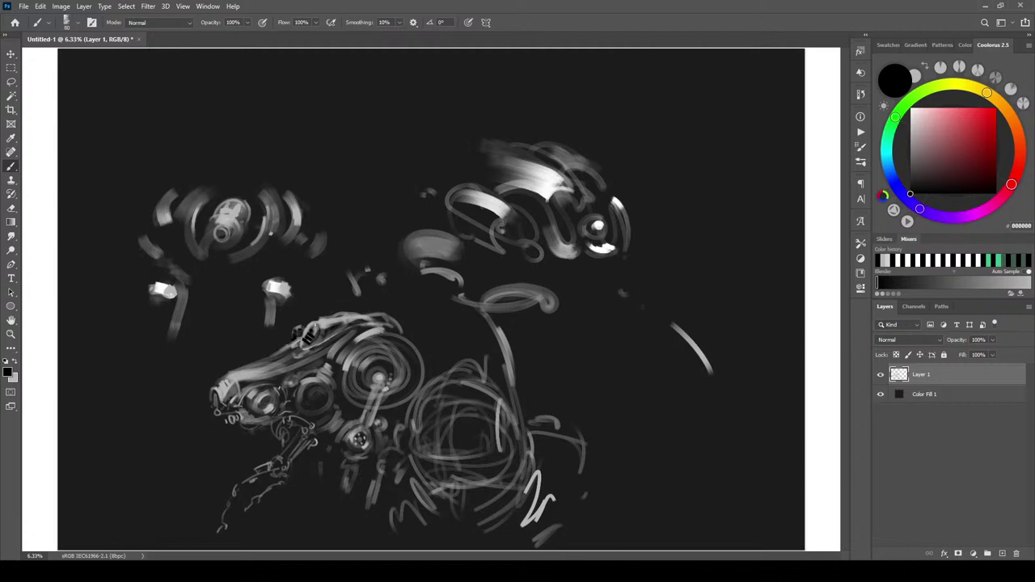
pyautogui.moveTo(302, 340); pyautogui.dragTo(309, 328)
# Switch back to grey #B7B7B7 and add light touches to the ridge, the large circle's hub and the snout's top
pyautogui.keyDown('alt'); pyautogui.click(304, 338); pyautogui.keyUp('alt')
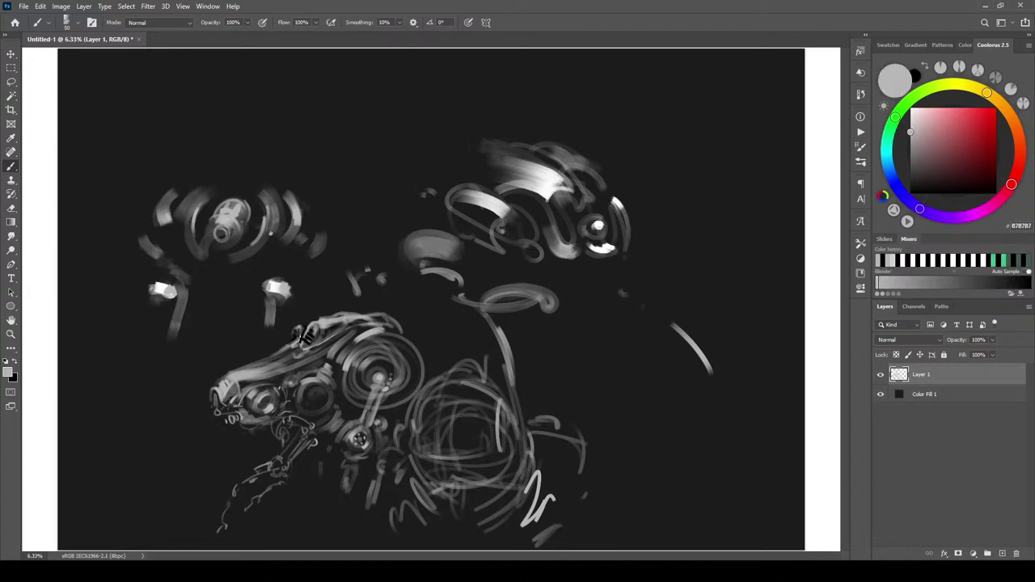
pyautogui.moveTo(306, 325); pyautogui.dragTo(311, 322)
pyautogui.moveTo(370, 378); pyautogui.dragTo(377, 369)
pyautogui.moveTo(233, 370)
pyautogui.mouseDown()
pyautogui.moveTo(223, 377)
pyautogui.moveTo(287, 346)
pyautogui.mouseUp()
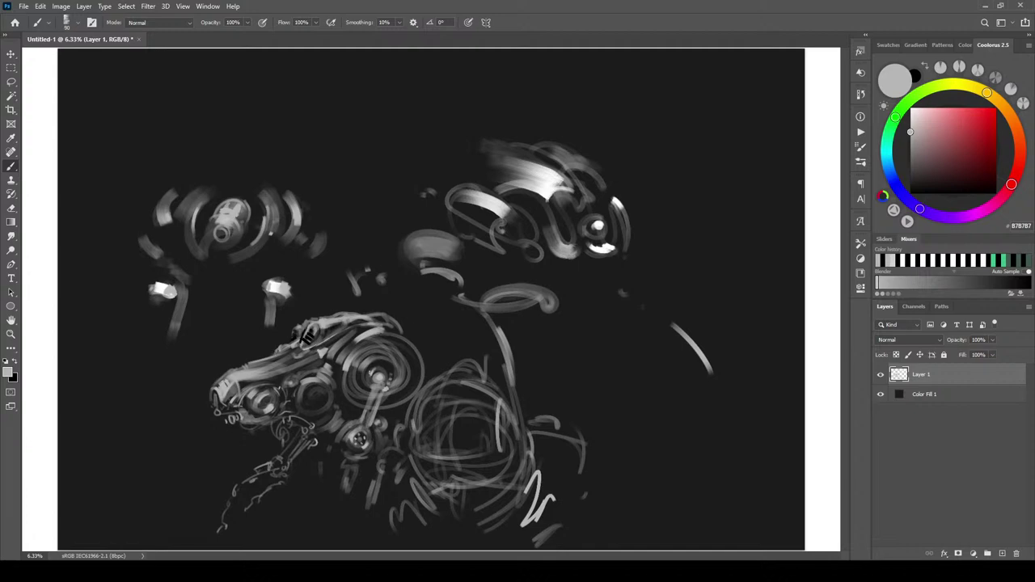
# Switch to black and paint dark accents on the rod, the lower joint and the middle ring
pyautogui.press('x')
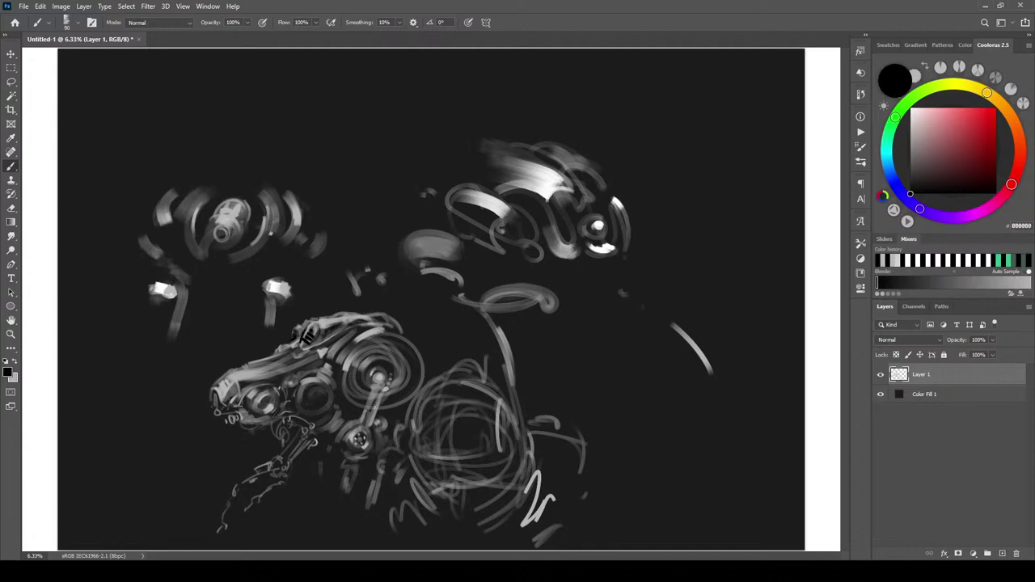
pyautogui.moveTo(377, 392)
pyautogui.mouseDown()
pyautogui.moveTo(372, 403)
pyautogui.moveTo(385, 400)
pyautogui.mouseUp()
pyautogui.moveTo(381, 380); pyautogui.dragTo(383, 393)
pyautogui.moveTo(340, 442); pyautogui.dragTo(346, 453)
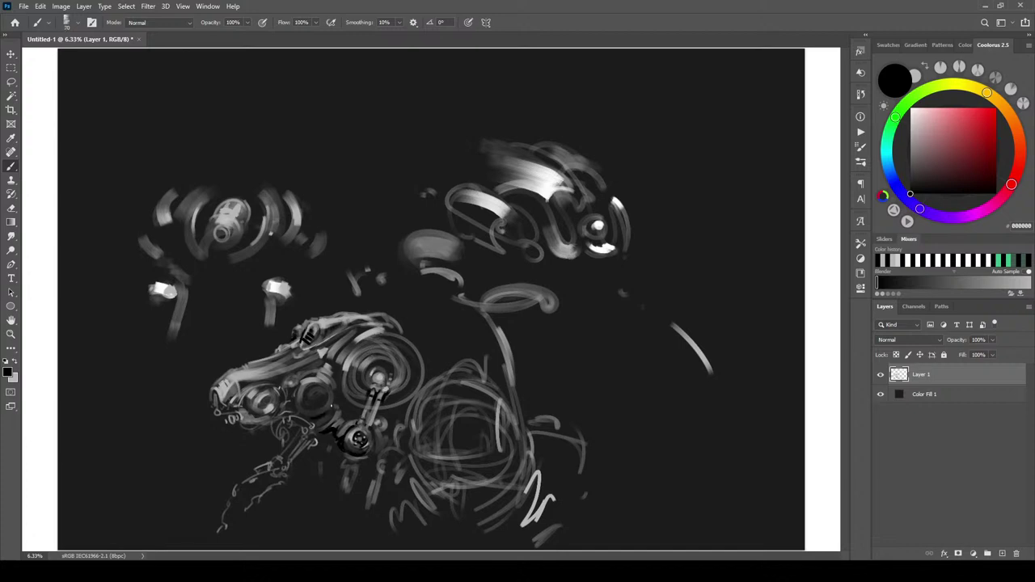
pyautogui.press('[')
pyautogui.press('[')
pyautogui.moveTo(315, 394)
pyautogui.mouseDown()
pyautogui.moveTo(303, 390)
pyautogui.moveTo(317, 383)
pyautogui.moveTo(295, 398)
pyautogui.mouseUp()
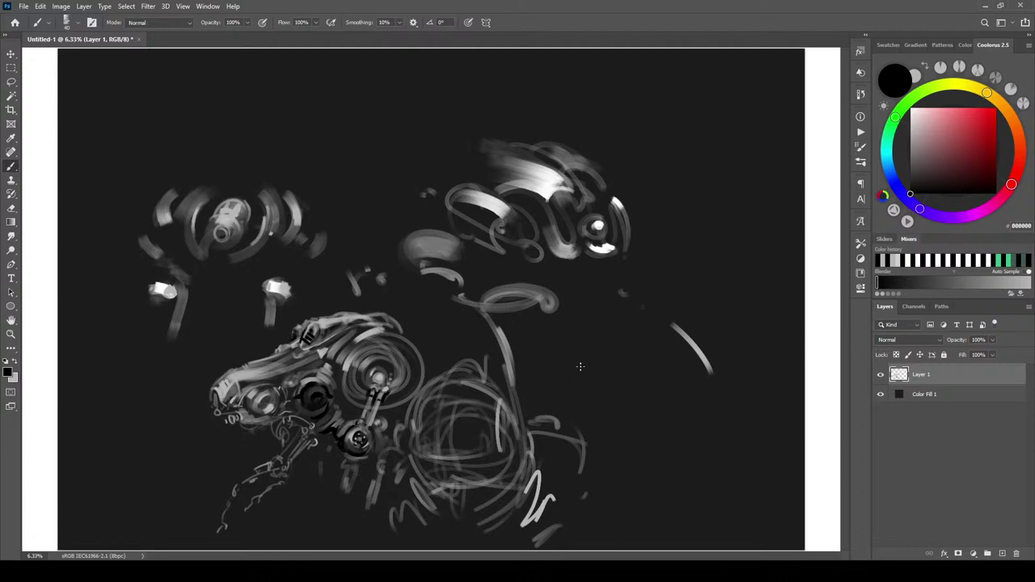
# Paint black shadows along the hanging limb and inside the front ring of the snout
pyautogui.press(']')
pyautogui.press(']')
pyautogui.press('[')
pyautogui.moveTo(298, 436); pyautogui.dragTo(284, 453)
pyautogui.moveTo(260, 401)
pyautogui.mouseDown()
pyautogui.moveTo(268, 396)
pyautogui.moveTo(257, 397)
pyautogui.moveTo(272, 412)
pyautogui.mouseUp()
# Adjust the brush size and paint black details around the mouth, the snout's tip and the front ring
pyautogui.press(']')
pyautogui.press(']')
pyautogui.press(']')
pyautogui.press(']')
pyautogui.press(']')
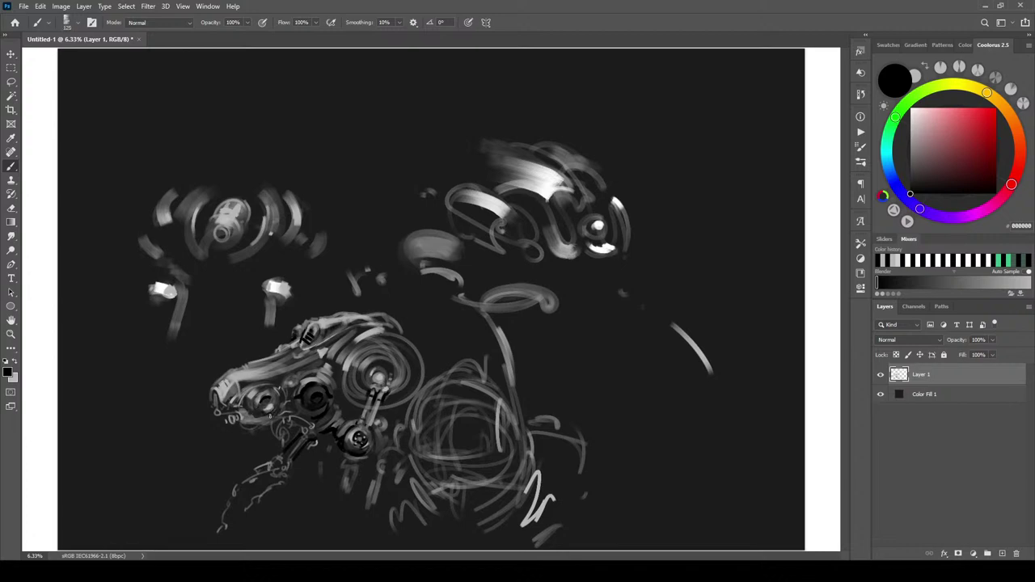
pyautogui.press('[')
pyautogui.press('[')
pyautogui.press('[')
pyautogui.click(239, 406)
pyautogui.click(243, 401)
pyautogui.moveTo(245, 403); pyautogui.dragTo(279, 395)
pyautogui.moveTo(267, 408); pyautogui.dragTo(273, 405)
pyautogui.moveTo(287, 384); pyautogui.dragTo(298, 387)
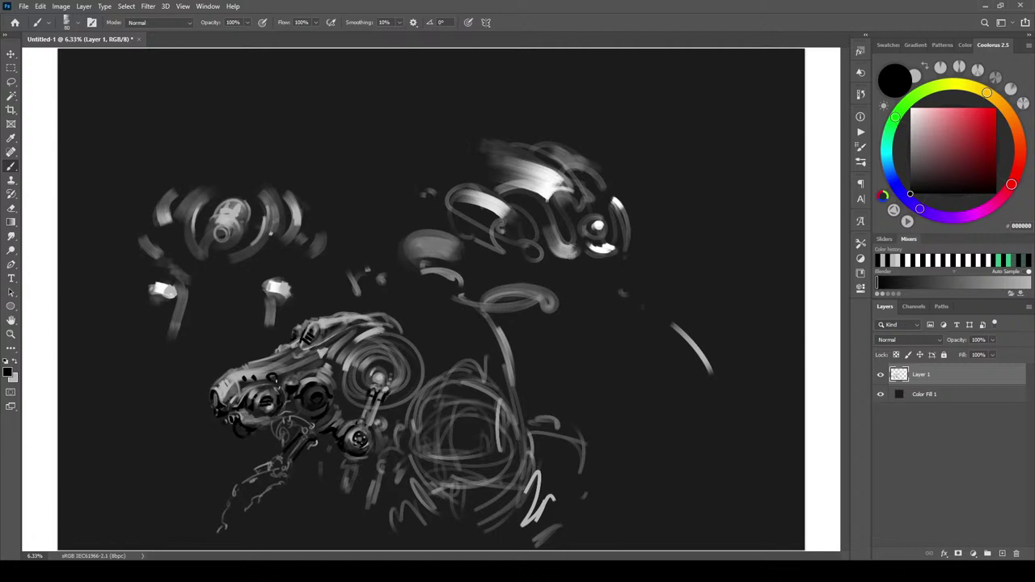
# Add black spots and slots along the snout's upper side and below the ridge, alternating between black and grey
pyautogui.click(273, 377)
pyautogui.moveTo(318, 353); pyautogui.dragTo(312, 358)
pyautogui.click(277, 350)
pyautogui.click(318, 354)
pyautogui.keyDown('alt'); pyautogui.click(344, 239); pyautogui.keyUp('alt')
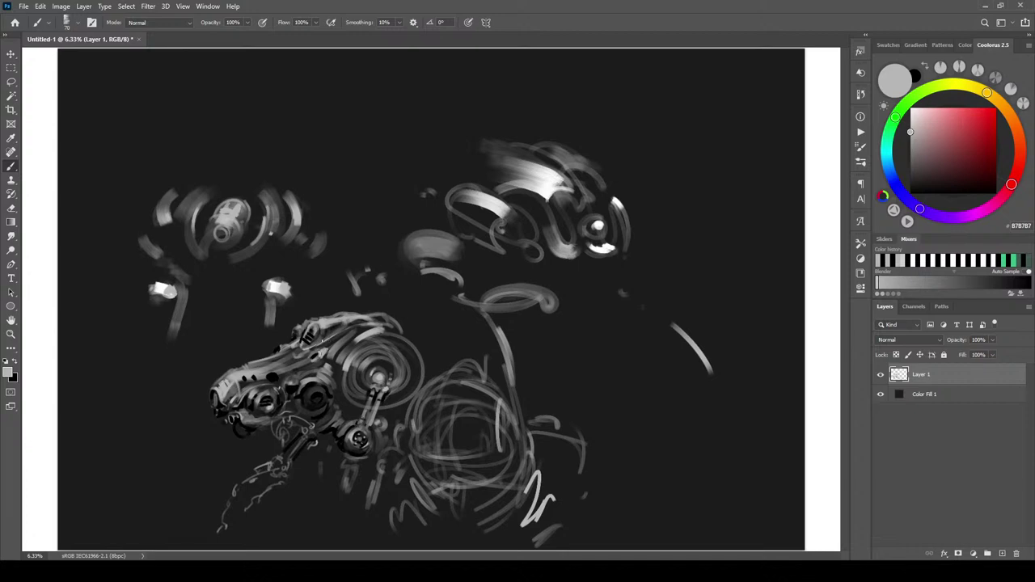
pyautogui.press('x')
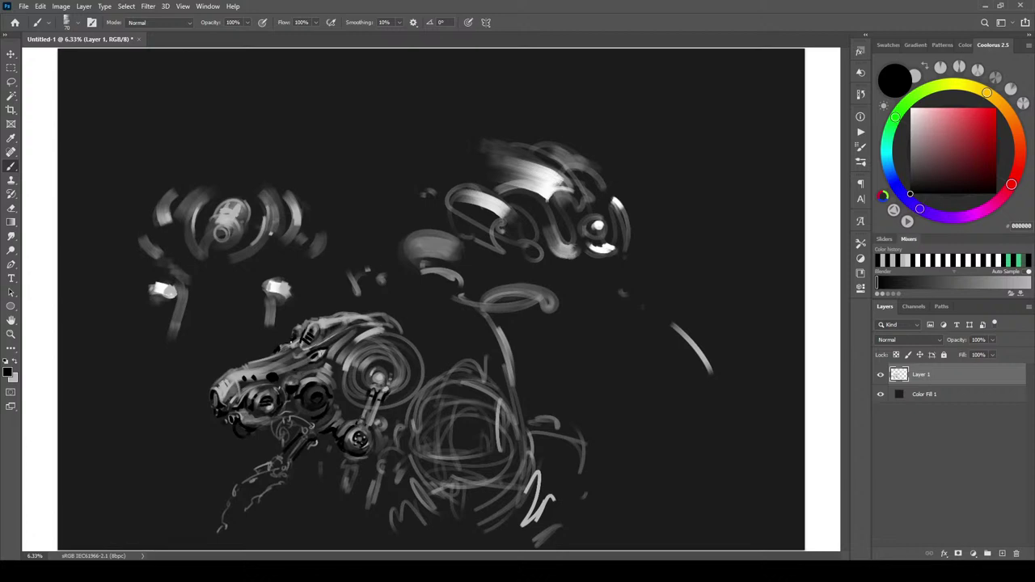
pyautogui.press('x')
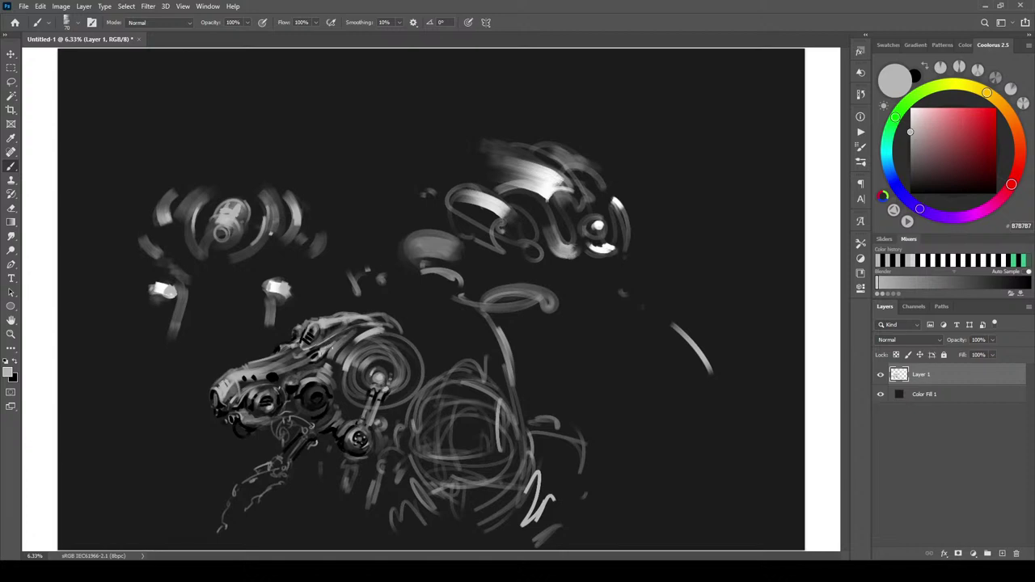
pyautogui.press('x')
pyautogui.moveTo(327, 347)
pyautogui.mouseDown()
pyautogui.moveTo(344, 339)
pyautogui.moveTo(326, 344)
pyautogui.moveTo(335, 342)
pyautogui.mouseUp()
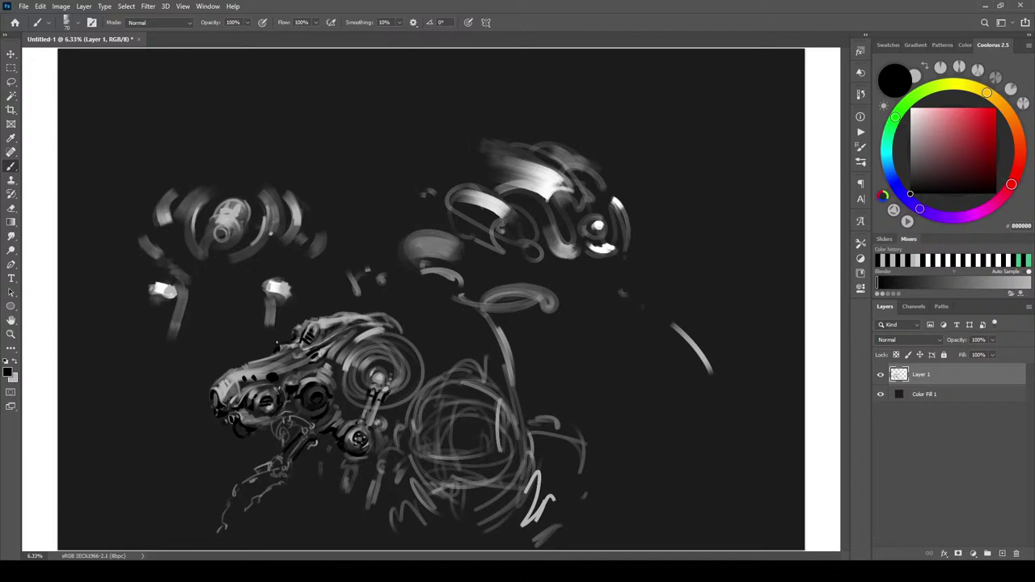
# Switch to grey with a smaller brush and add fine touches to the snout's top edge, eye spot and rings
pyautogui.press('x')
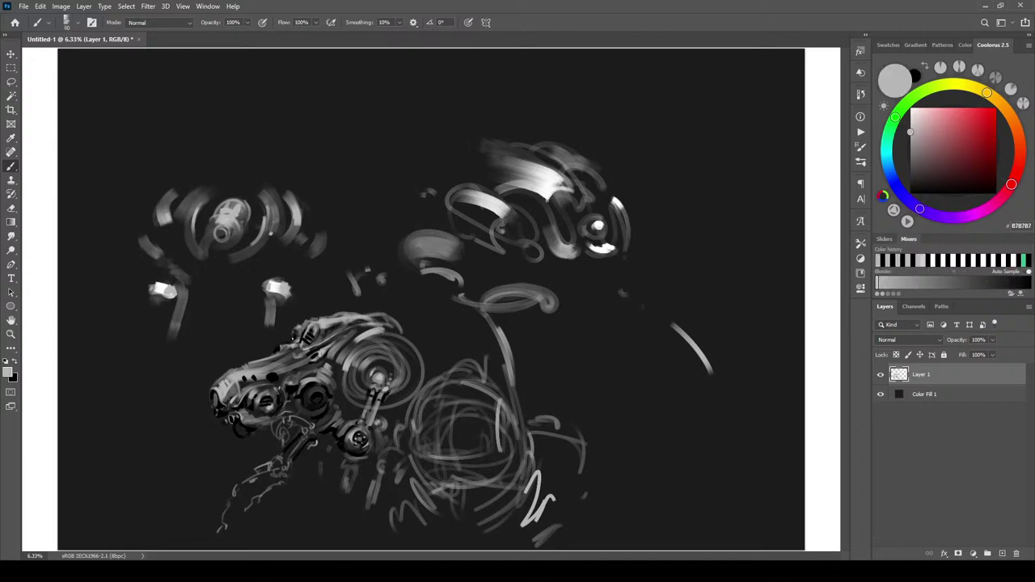
pyautogui.press('[')
pyautogui.press('[')
pyautogui.moveTo(277, 350); pyautogui.dragTo(296, 336)
pyautogui.moveTo(337, 375); pyautogui.dragTo(344, 370)
pyautogui.moveTo(270, 382); pyautogui.dragTo(271, 380)
# Enlarge the brush and paint a second small grey disc beside the large circle's hub
pyautogui.press(']')
pyautogui.press(']')
pyautogui.press(']')
pyautogui.press(']')
pyautogui.press(']')
pyautogui.moveTo(383, 397); pyautogui.dragTo(388, 391)
pyautogui.press('x')
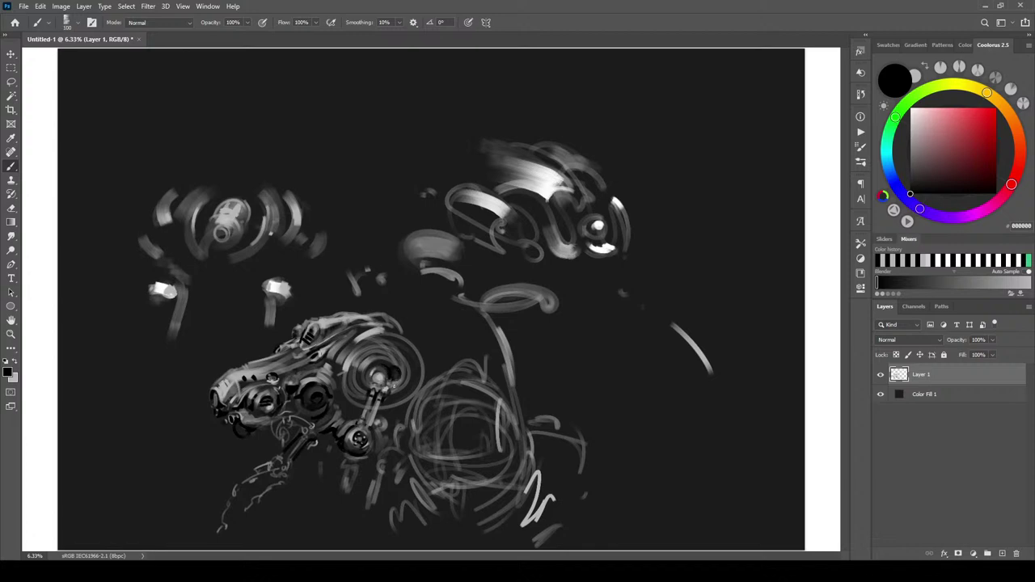
pyautogui.press('x')
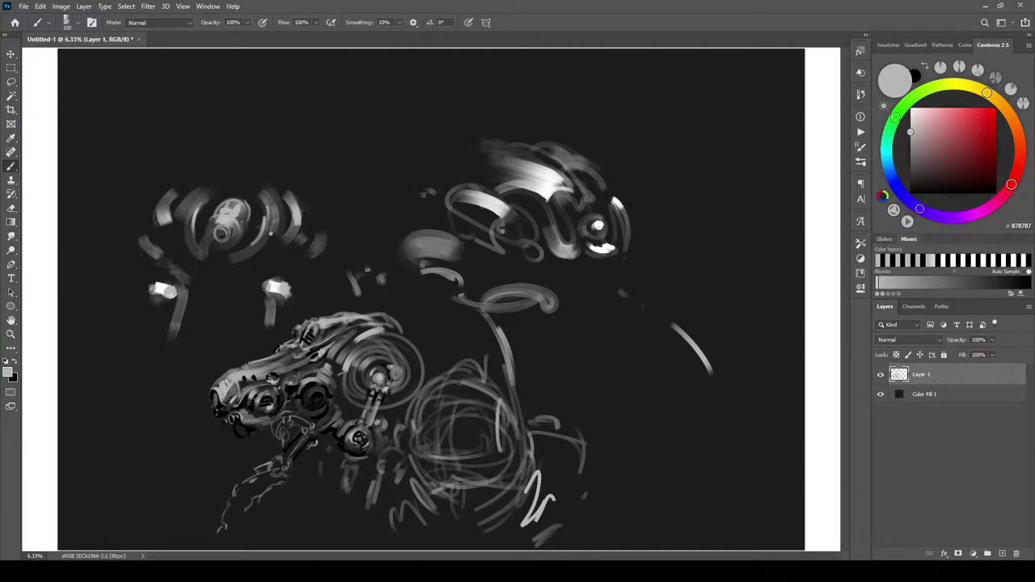
# Outline the two hub discs in black and paint grey arcs around them inside the large circle
pyautogui.press('d')
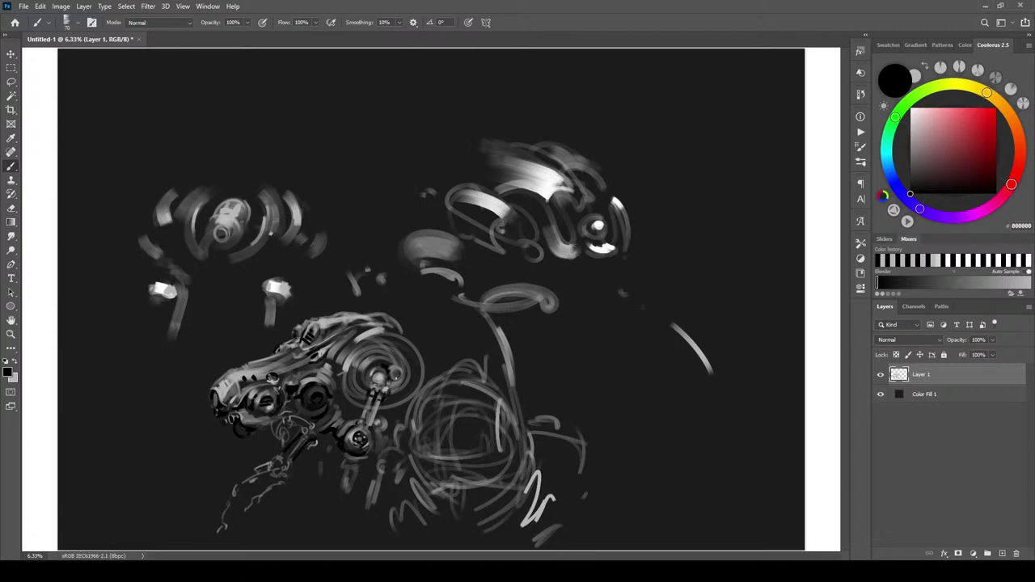
pyautogui.press('[')
pyautogui.moveTo(397, 363)
pyautogui.mouseDown()
pyautogui.moveTo(368, 365)
pyautogui.moveTo(395, 386)
pyautogui.mouseUp()
pyautogui.keyDown('alt'); pyautogui.click(407, 375); pyautogui.keyUp('alt')
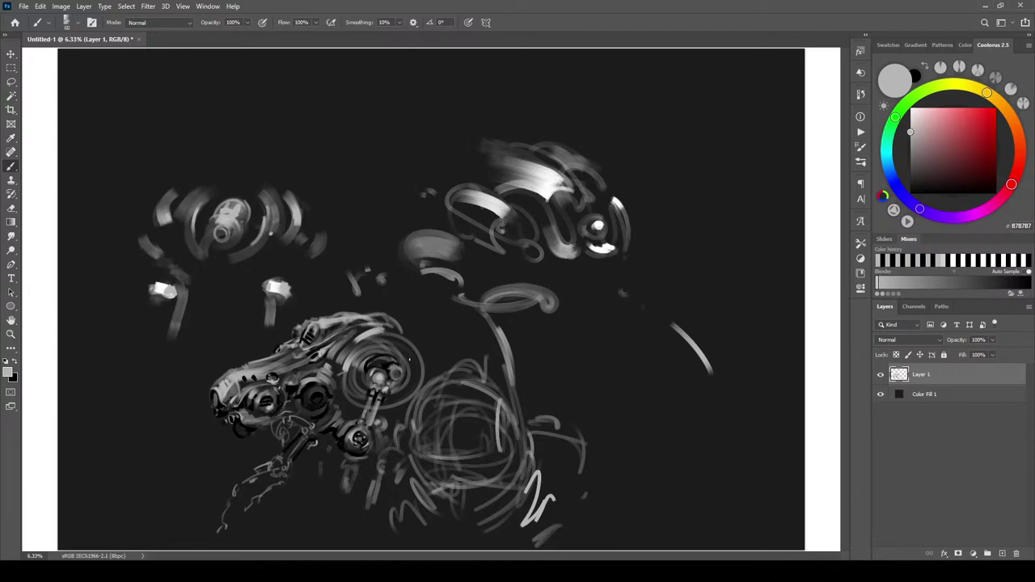
pyautogui.moveTo(385, 367)
pyautogui.mouseDown()
pyautogui.moveTo(396, 359)
pyautogui.moveTo(371, 364)
pyautogui.moveTo(400, 364)
pyautogui.moveTo(362, 365)
pyautogui.mouseUp()
pyautogui.press('x')
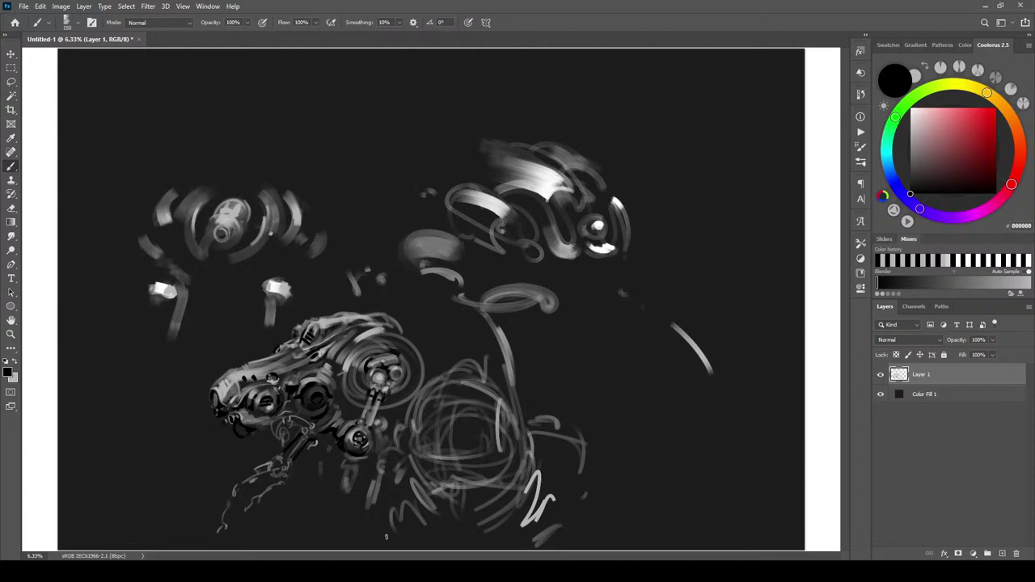
# Switch to grey and shade the upper band of the large circle, adjusting the brush size
pyautogui.keyDown('alt'); pyautogui.click(467, 281); pyautogui.keyUp('alt')
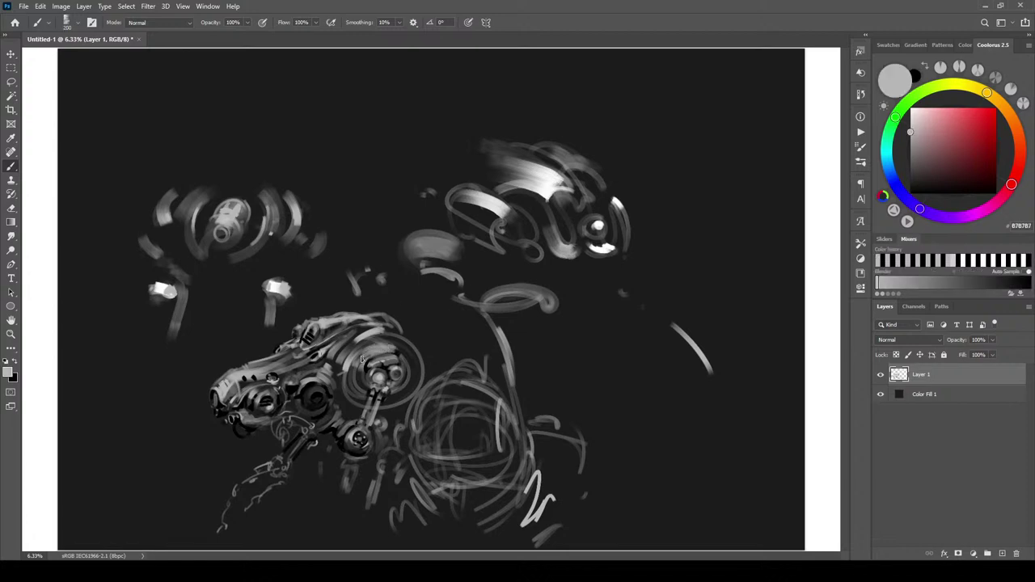
pyautogui.press('[')
pyautogui.press('[')
pyautogui.press('[')
pyautogui.press('[')
pyautogui.press('[')
pyautogui.press('[')
pyautogui.press('[')
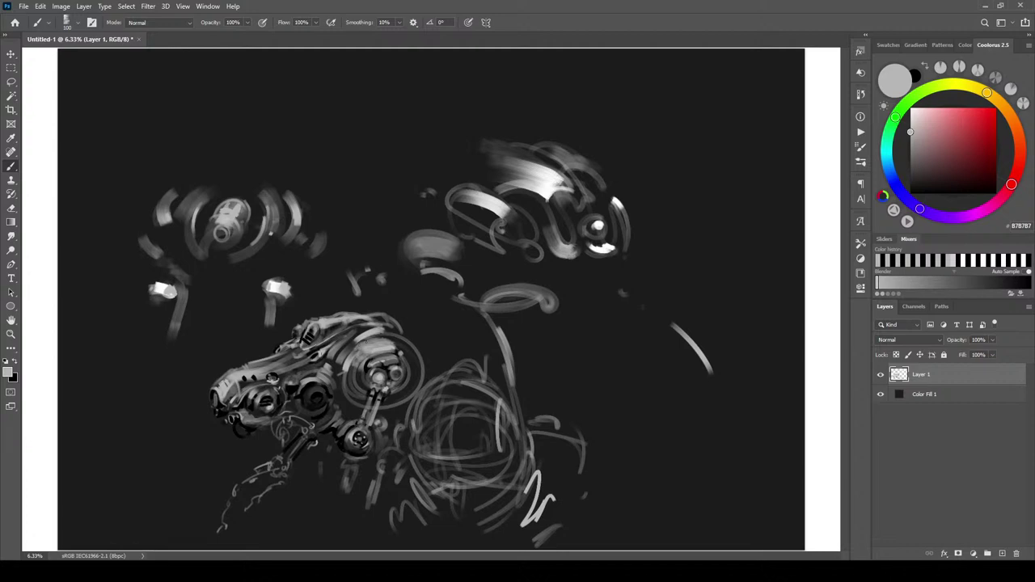
# Switch to black and darken the arc along the top of the large circle with a larger brush
pyautogui.press('x')
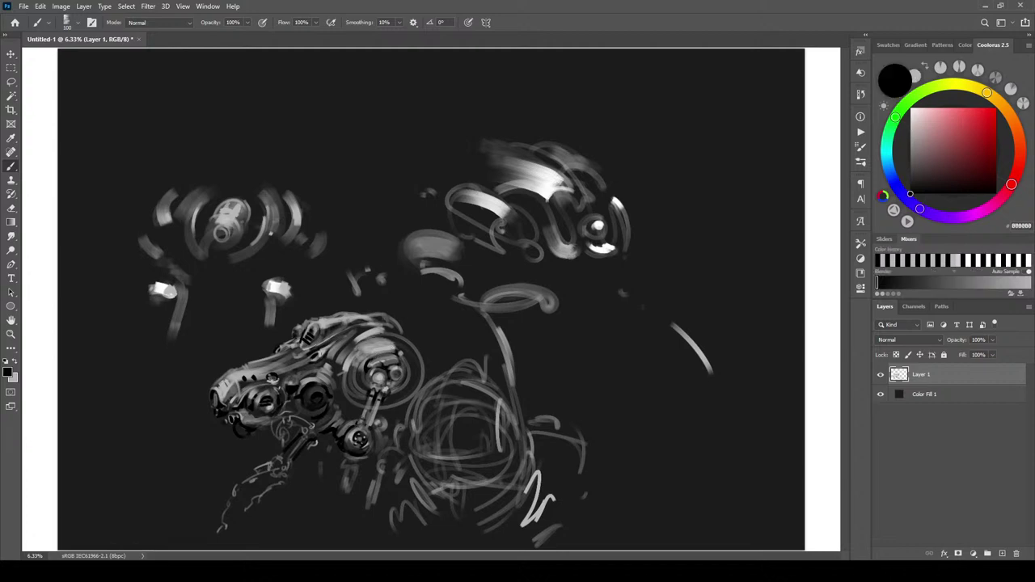
pyautogui.press(']')
pyautogui.press(']')
pyautogui.moveTo(363, 347)
pyautogui.mouseDown()
pyautogui.moveTo(401, 345)
pyautogui.moveTo(384, 334)
pyautogui.mouseUp()
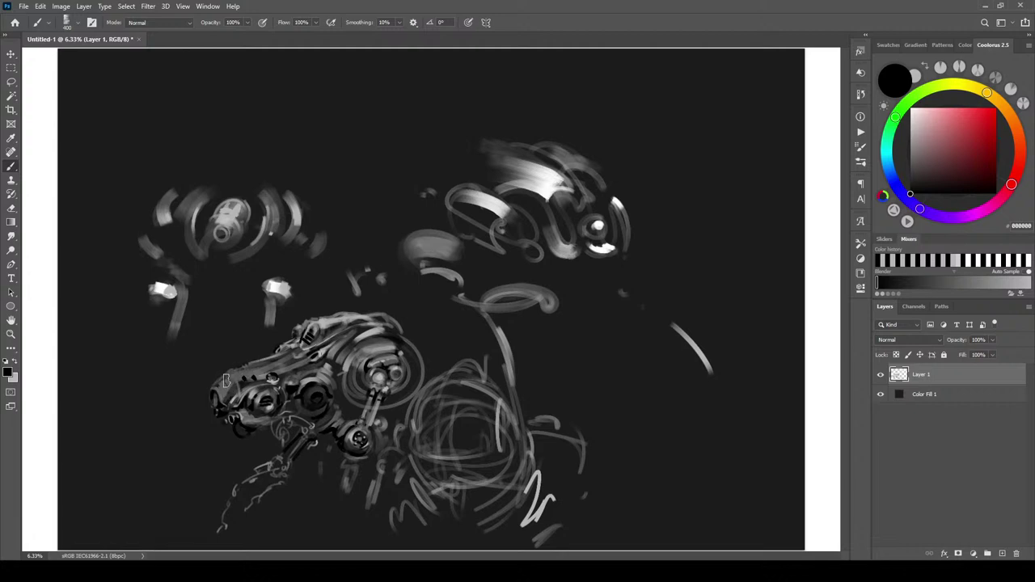
# Darken the snout, its rings and its upper edge with broad black shading
pyautogui.moveTo(239, 414)
pyautogui.mouseDown()
pyautogui.moveTo(264, 419)
pyautogui.moveTo(281, 397)
pyautogui.mouseUp()
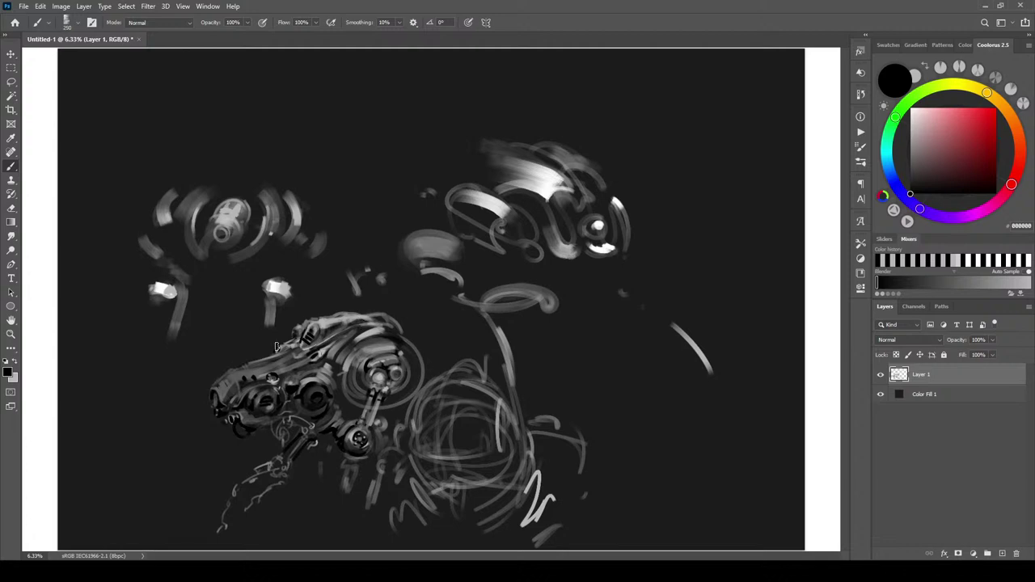
pyautogui.moveTo(264, 361); pyautogui.dragTo(292, 342)
pyautogui.moveTo(274, 378); pyautogui.dragTo(320, 377)
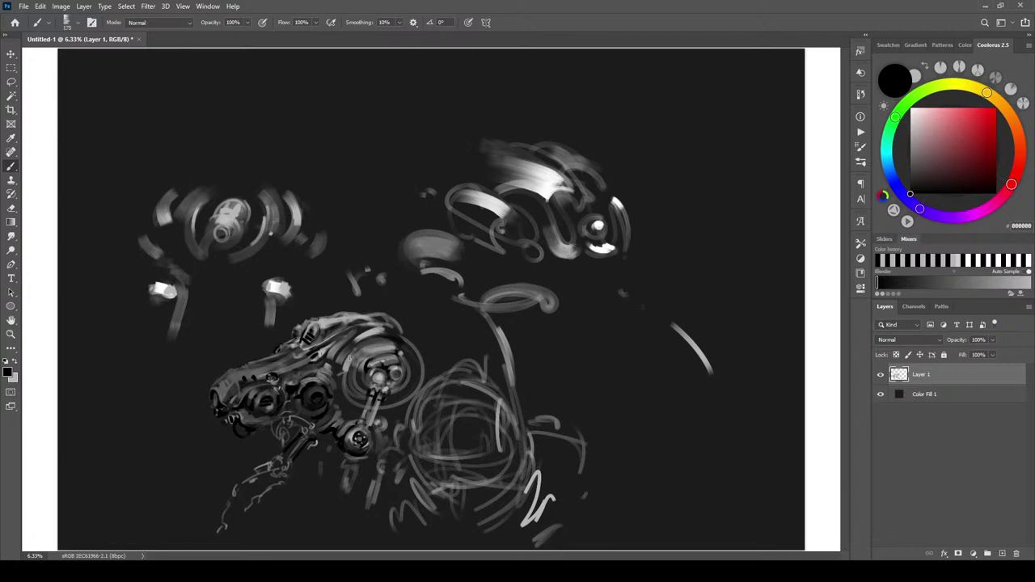
# Darken the muzzle and paint over the thin limb below the jaw in black, varying the brush size
pyautogui.moveTo(221, 389)
pyautogui.mouseDown()
pyautogui.moveTo(233, 386)
pyautogui.moveTo(227, 405)
pyautogui.mouseUp()
pyautogui.press('[')
pyautogui.press('[')
pyautogui.press('[')
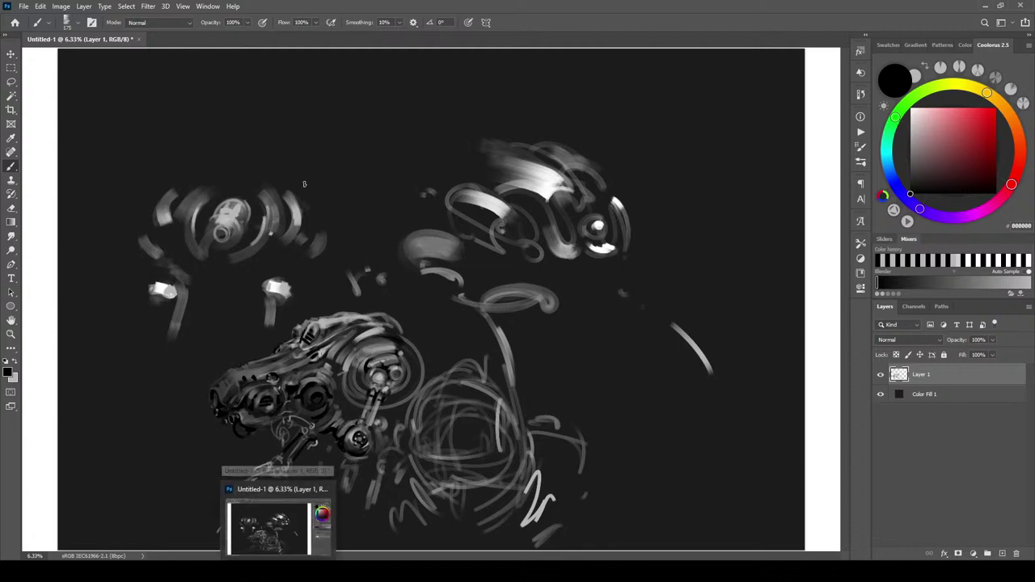
pyautogui.press(']')
pyautogui.press(']')
pyautogui.press(']')
pyautogui.press(']')
pyautogui.press(']')
pyautogui.press(']')
pyautogui.press(']')
pyautogui.press(']')
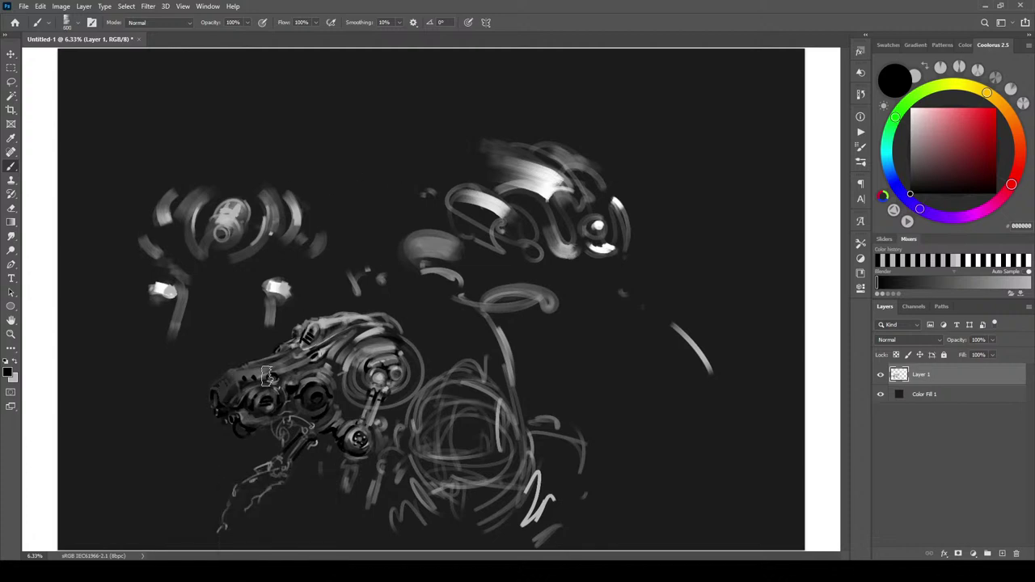
pyautogui.moveTo(272, 370); pyautogui.dragTo(248, 373)
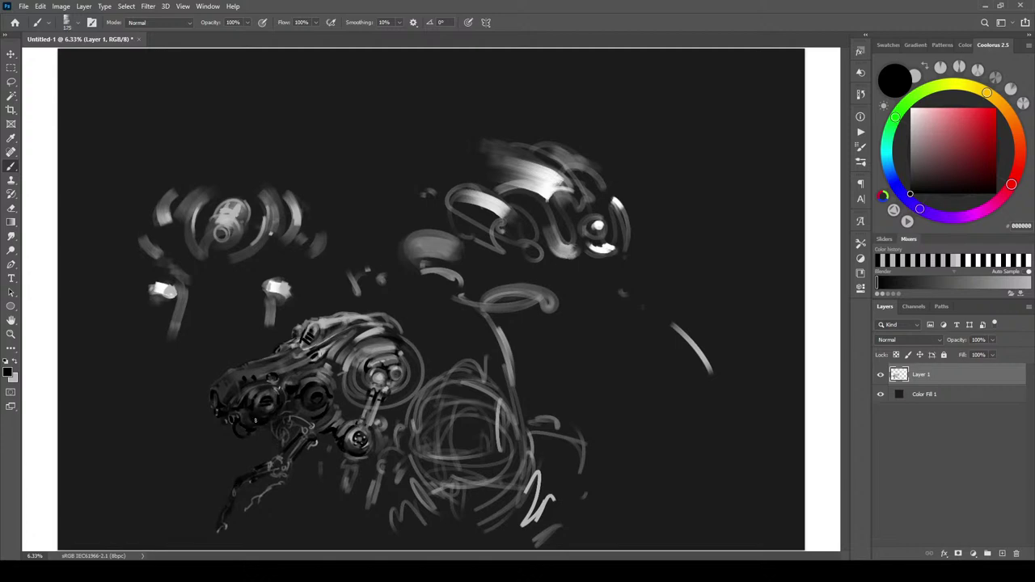
# Reduce the brush size and deepen the lower limb and the underside of the jaw with black strokes
pyautogui.press('[')
pyautogui.press('[')
pyautogui.press('[')
pyautogui.press('[')
pyautogui.press('[')
pyautogui.press('[')
pyautogui.press('[')
pyautogui.press('[')
pyautogui.press('[')
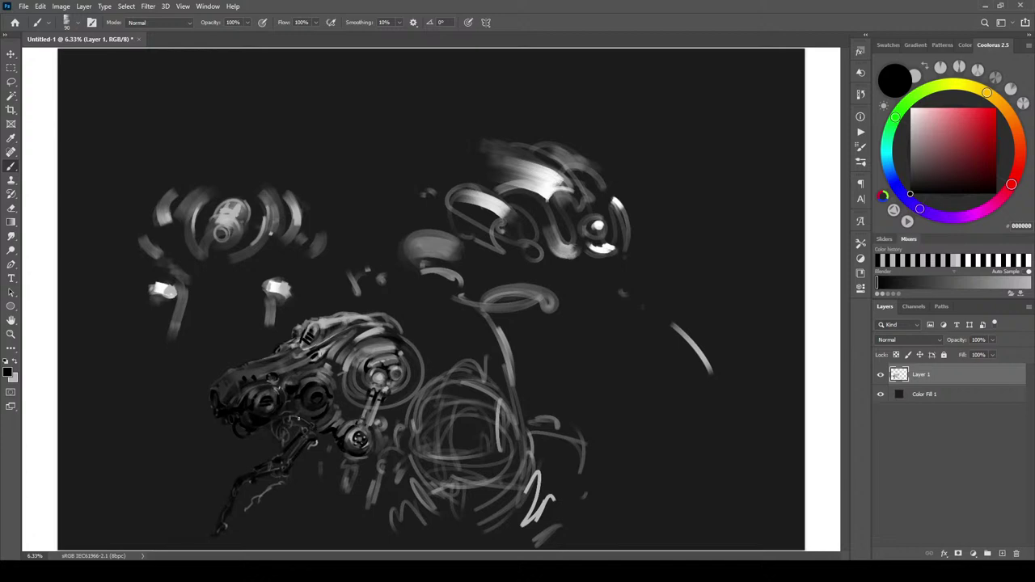
# Add black detail to the hub joint and the strut below it, stepping down to a finer brush
pyautogui.press(']')
pyautogui.press(']')
pyautogui.press(']')
pyautogui.press('[')
pyautogui.press('[')
pyautogui.press('[')
pyautogui.press('[')
pyautogui.press('[')
pyautogui.press('[')
pyautogui.press('[')
pyautogui.press('[')
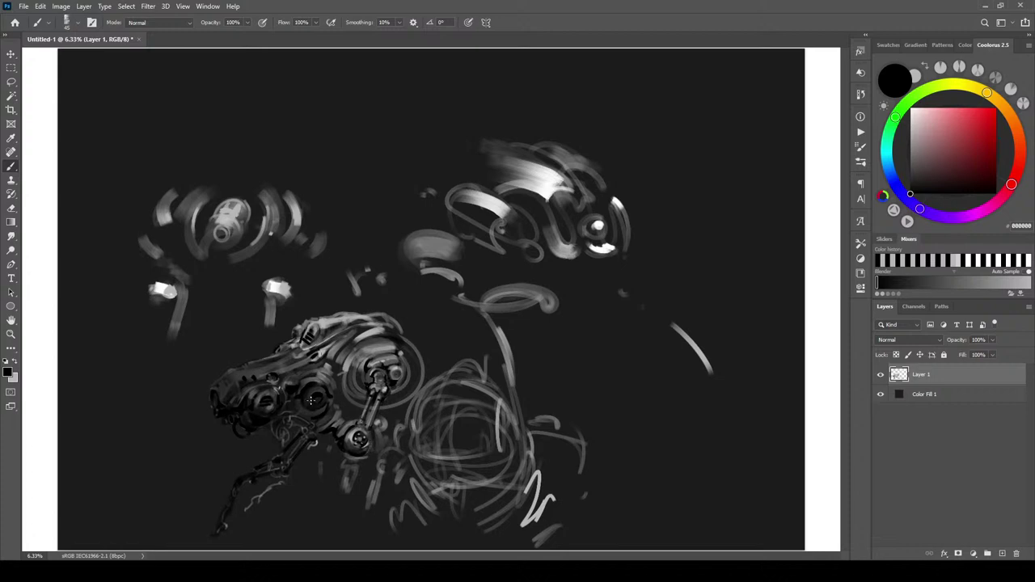
# Sample light grey from the crest for small highlight marks beside the large circle, and restore black as the paint colour
pyautogui.press(']')
pyautogui.press(']')
pyautogui.press('[')
pyautogui.press('[')
pyautogui.press('[')
pyautogui.press('[')
pyautogui.press('[')
pyautogui.press('[')
pyautogui.press('[')
pyautogui.keyDown('alt'); pyautogui.click(347, 322); pyautogui.keyUp('alt')
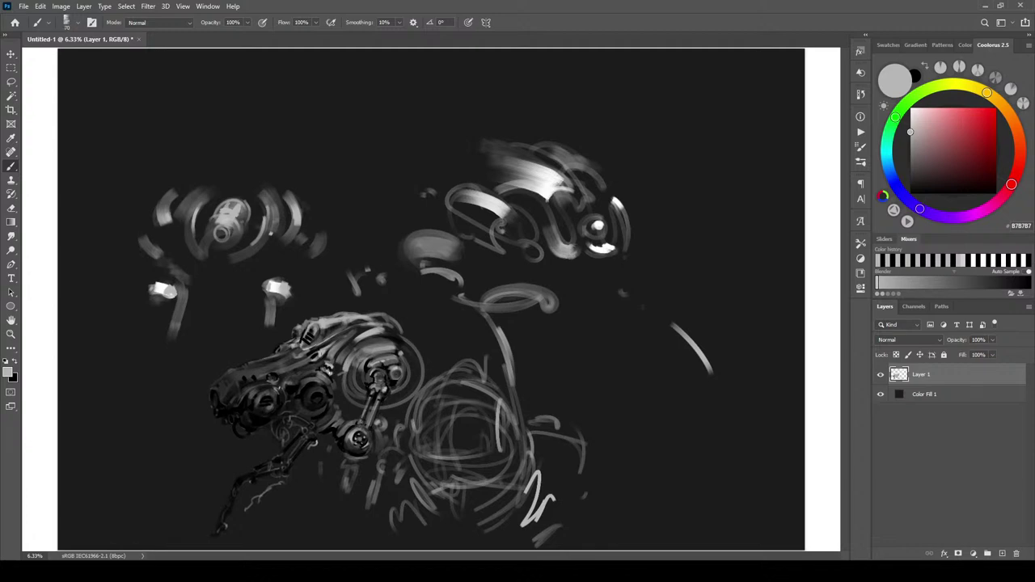
pyautogui.press('[')
pyautogui.press('x')
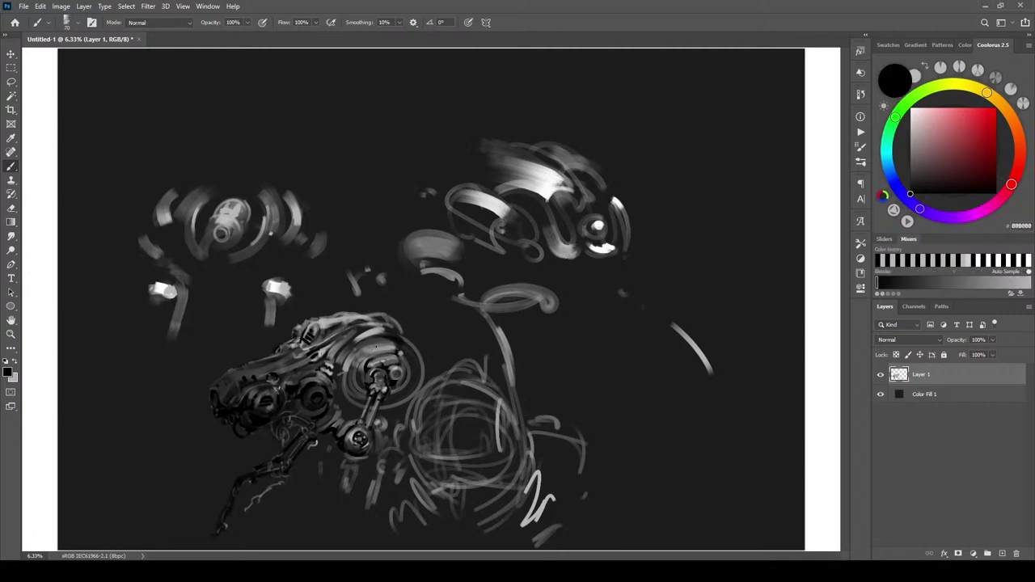
# Enlarge the brush to 150 and paint black accents along the crest at the top of the head
pyautogui.press(']')
pyautogui.press(']')
pyautogui.press(']')
pyautogui.press(']')
pyautogui.press(']')
pyautogui.moveTo(356, 320)
pyautogui.mouseDown()
pyautogui.moveTo(318, 320)
pyautogui.moveTo(362, 317)
pyautogui.mouseUp()
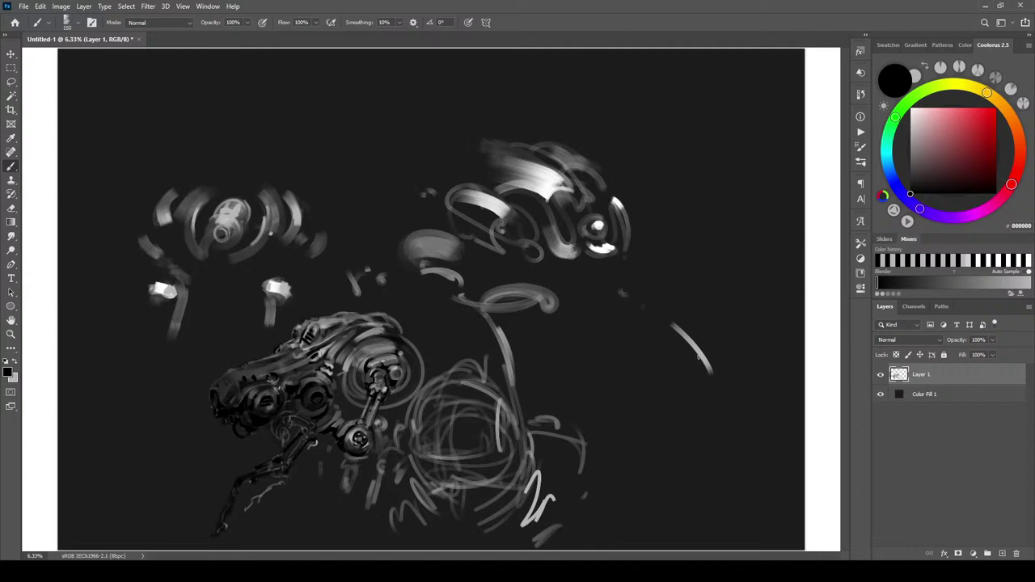
# Examine the mechanical head up close in full-screen view
pyautogui.hotkey('ctrl', '+')
pyautogui.hotkey('ctrl', '+')
pyautogui.hotkey('ctrl', '+')
pyautogui.moveTo(372, 347)
pyautogui.mouseDown()
pyautogui.moveTo(598, 233)
pyautogui.moveTo(583, 200)
pyautogui.moveTo(493, 156)
pyautogui.mouseUp()
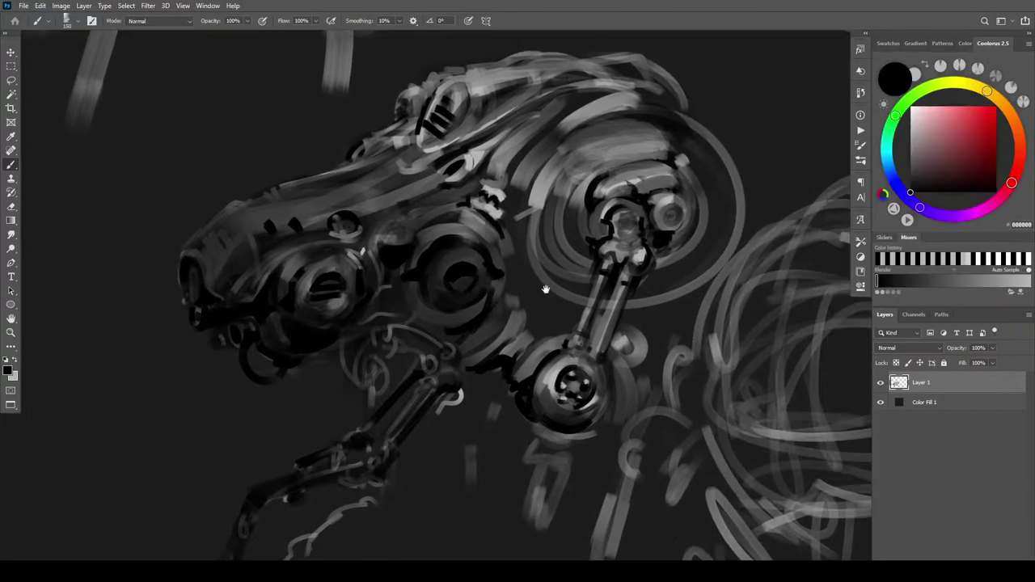
pyautogui.moveTo(546, 290)
pyautogui.mouseDown()
pyautogui.moveTo(525, 315)
pyautogui.moveTo(529, 273)
pyautogui.moveTo(518, 299)
pyautogui.mouseUp()
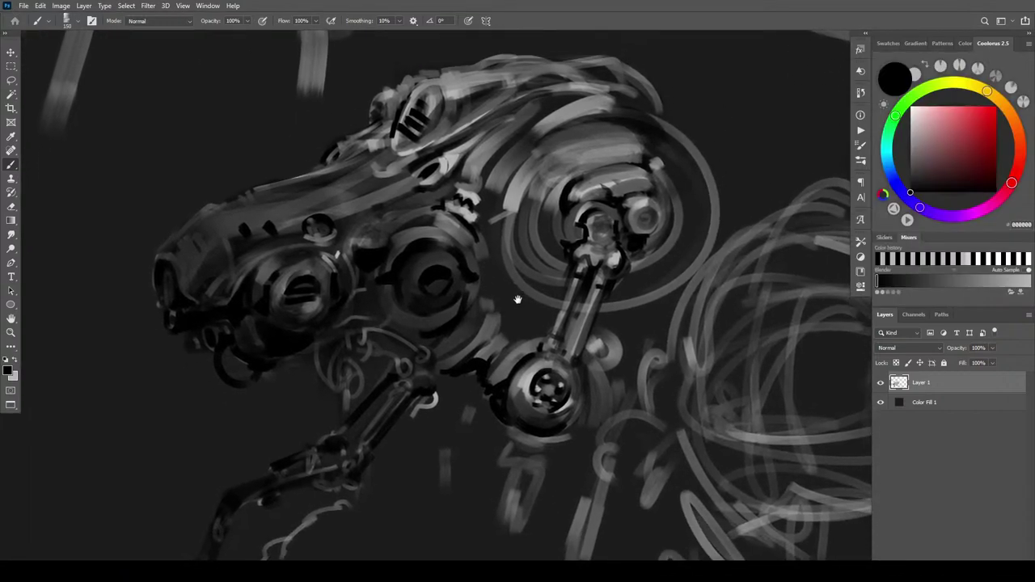
pyautogui.press('f')
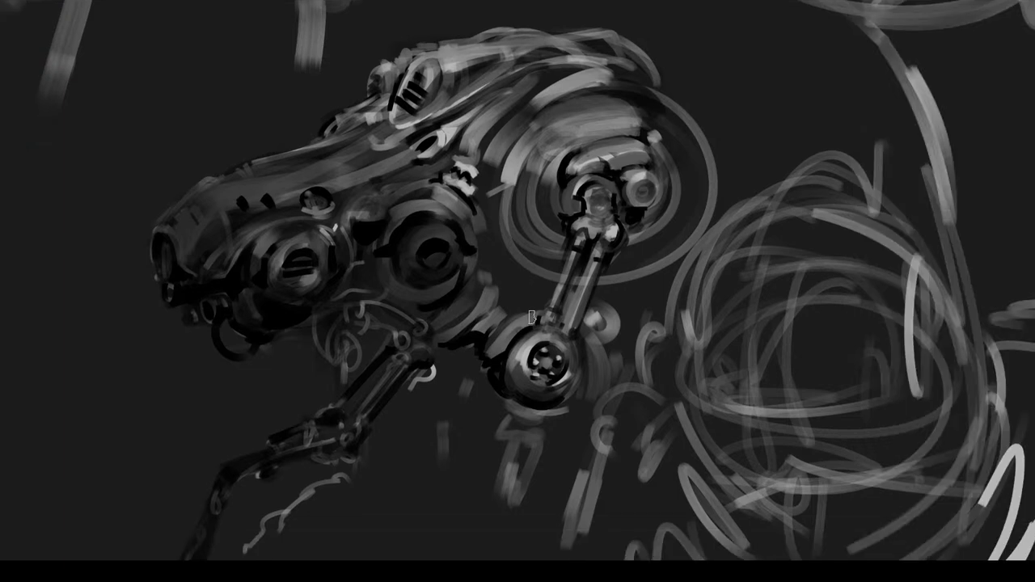
pyautogui.moveTo(542, 310)
pyautogui.mouseDown()
pyautogui.moveTo(660, 316)
pyautogui.moveTo(643, 303)
pyautogui.mouseUp()
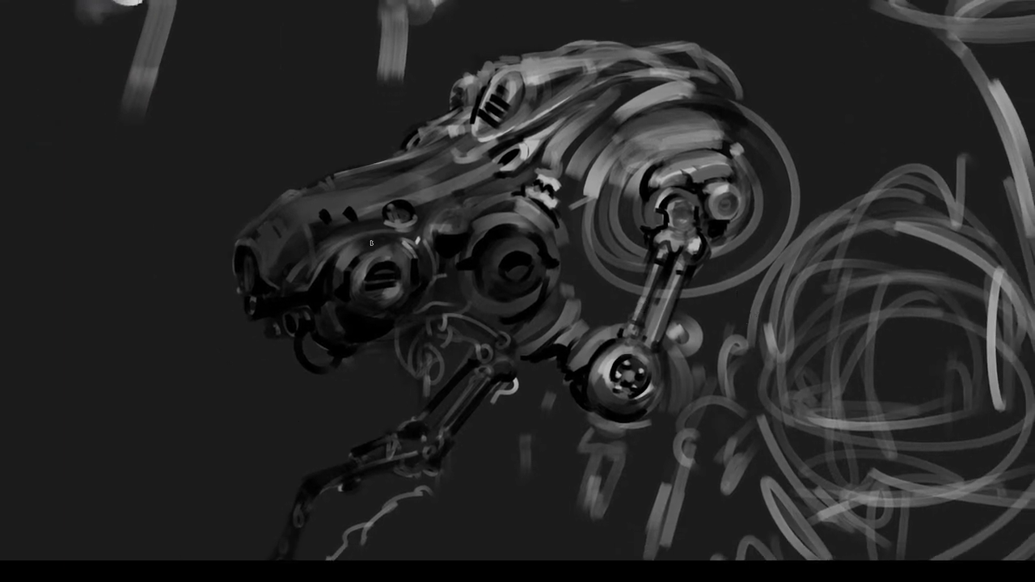
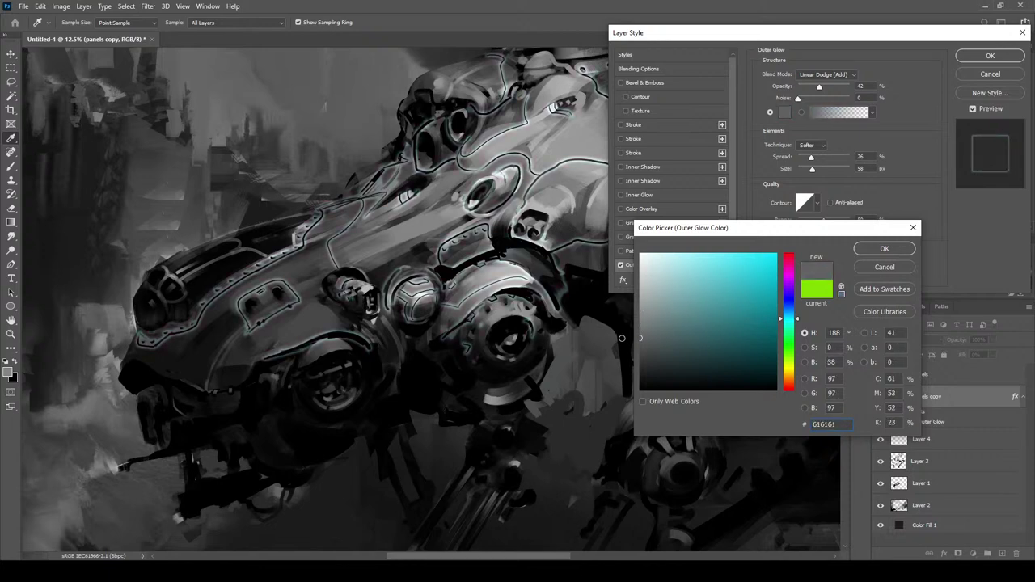
# Accept the grey outer glow colour and try a 27% spread, 21 px size and a curved contour
pyautogui.click(884, 249)
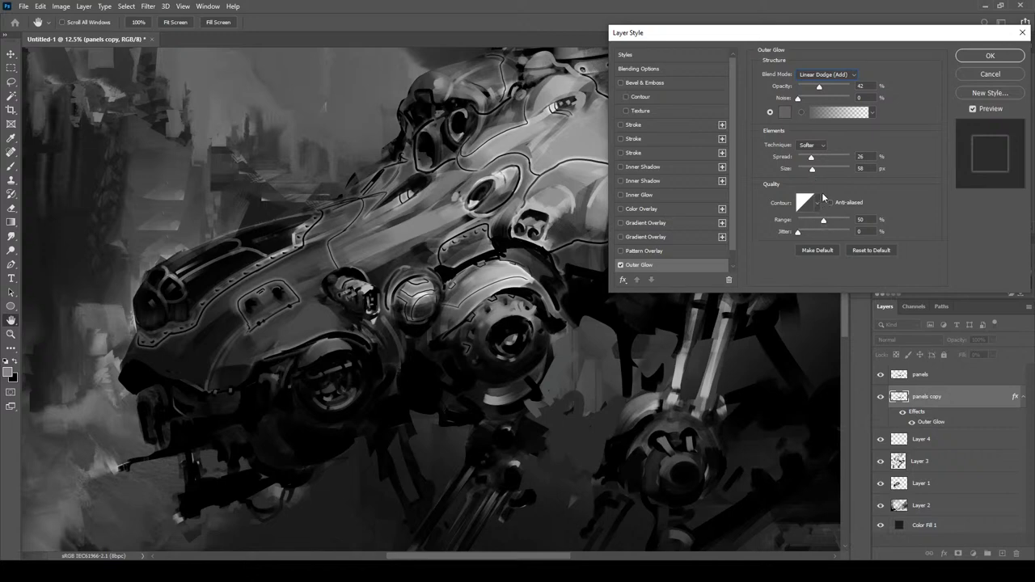
pyautogui.moveTo(811, 158)
pyautogui.mouseDown()
pyautogui.moveTo(821, 158)
pyautogui.moveTo(806, 173)
pyautogui.moveTo(817, 160)
pyautogui.moveTo(790, 153)
pyautogui.moveTo(814, 158)
pyautogui.mouseUp()
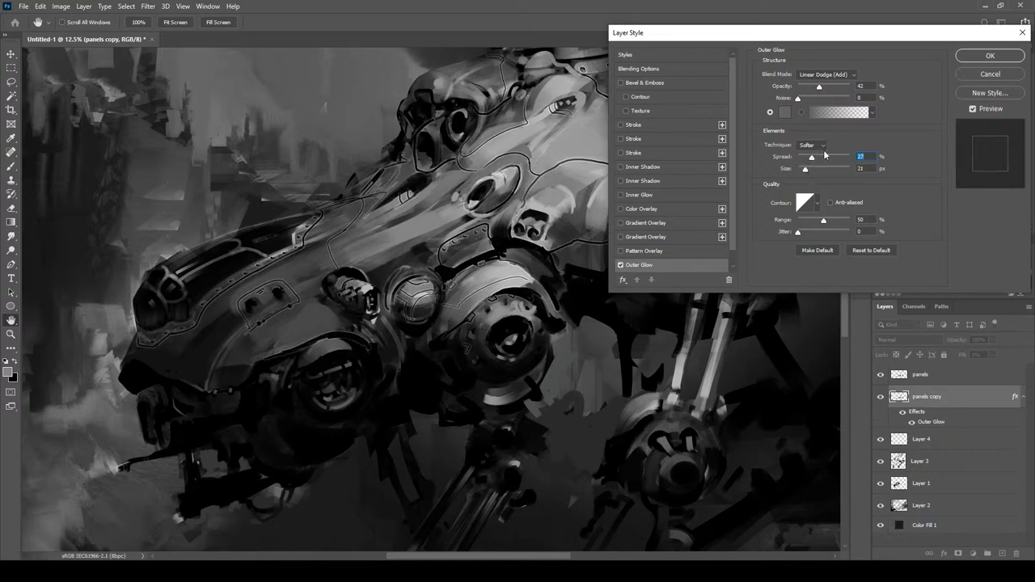
pyautogui.click(818, 203)
pyautogui.click(838, 229)
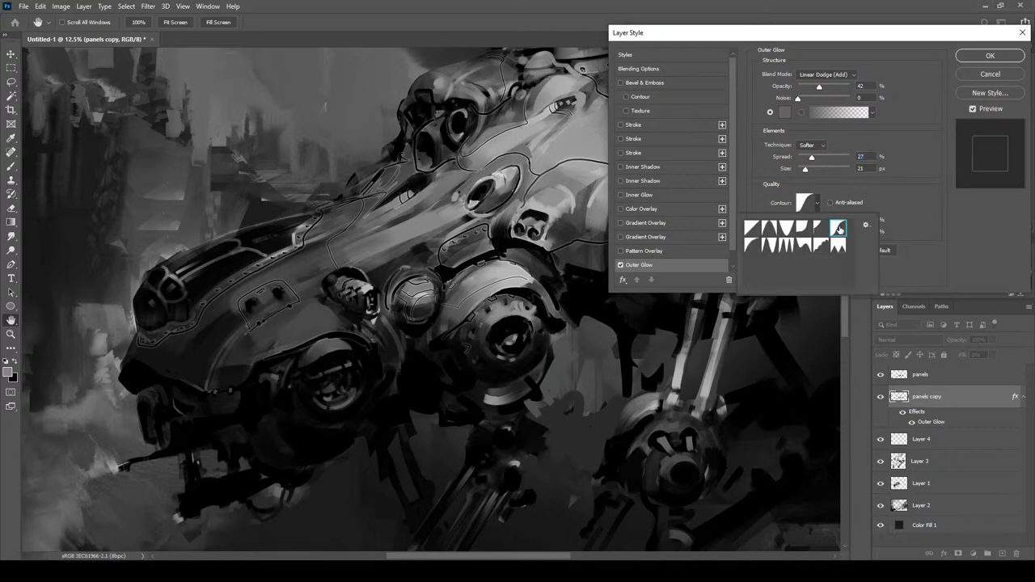
pyautogui.click(813, 213)
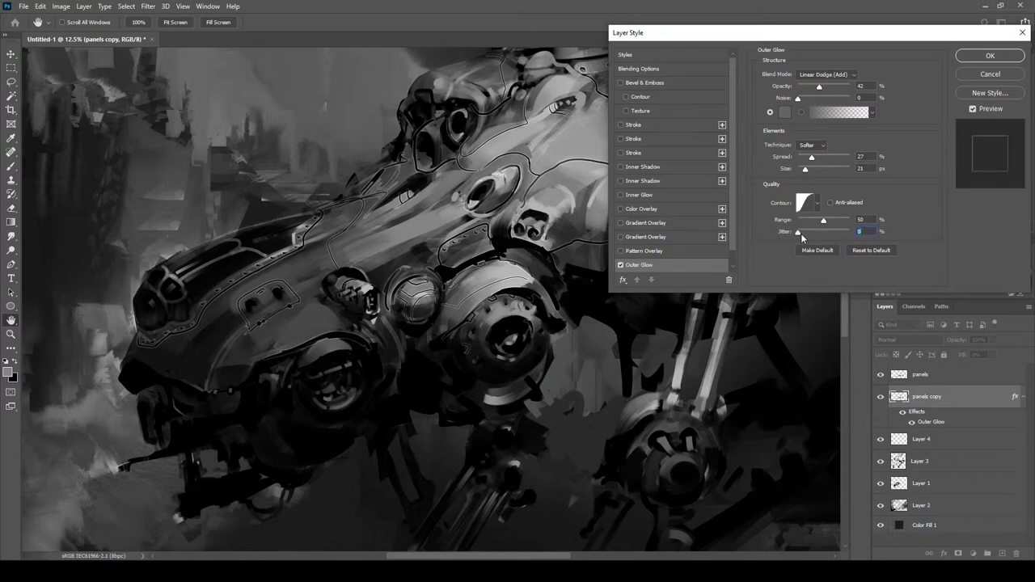
# Try 15% noise and the Overlay blend mode for the panel lines' outer glow
pyautogui.moveTo(801, 99); pyautogui.dragTo(837, 101)
pyautogui.click(822, 75)
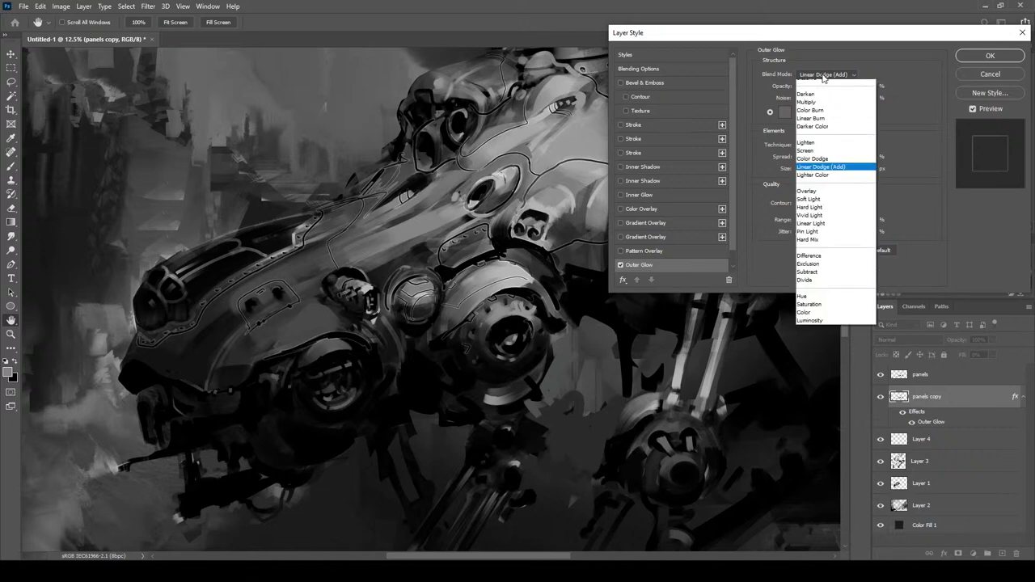
pyautogui.click(815, 208)
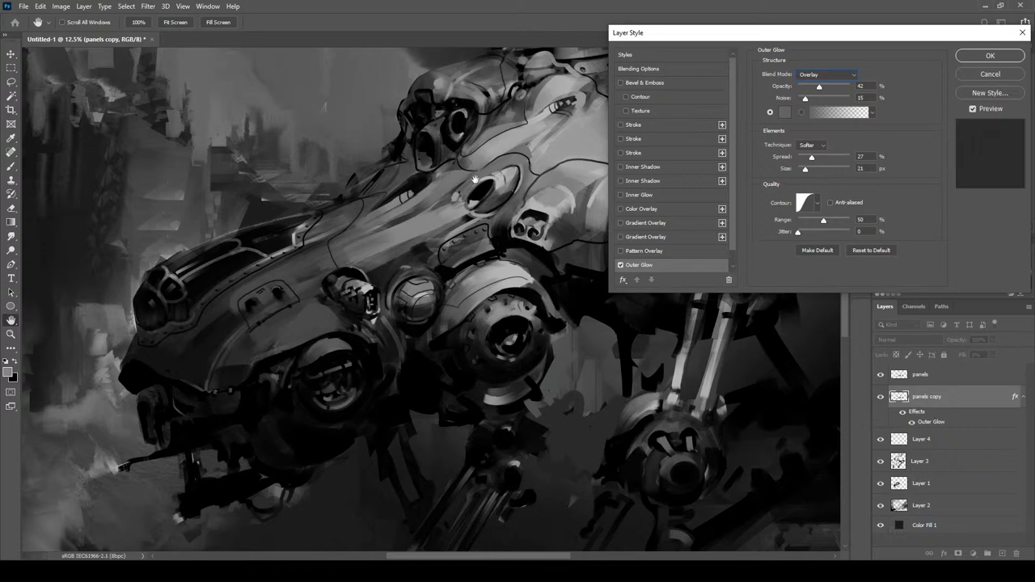
# Try the near-white colour e6e6e6 for the outer glow of the panel lines
pyautogui.click(785, 111)
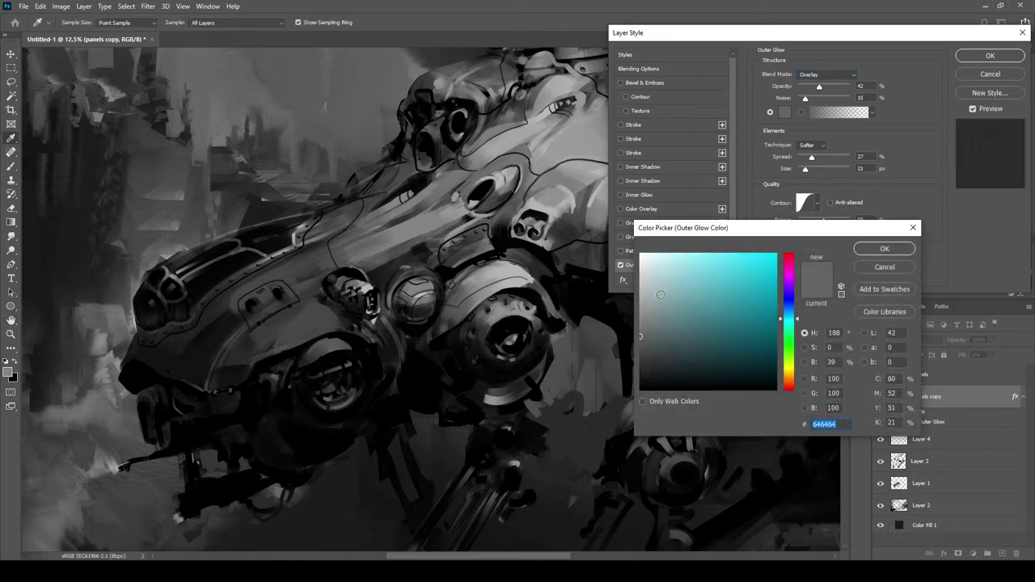
pyautogui.click(637, 303)
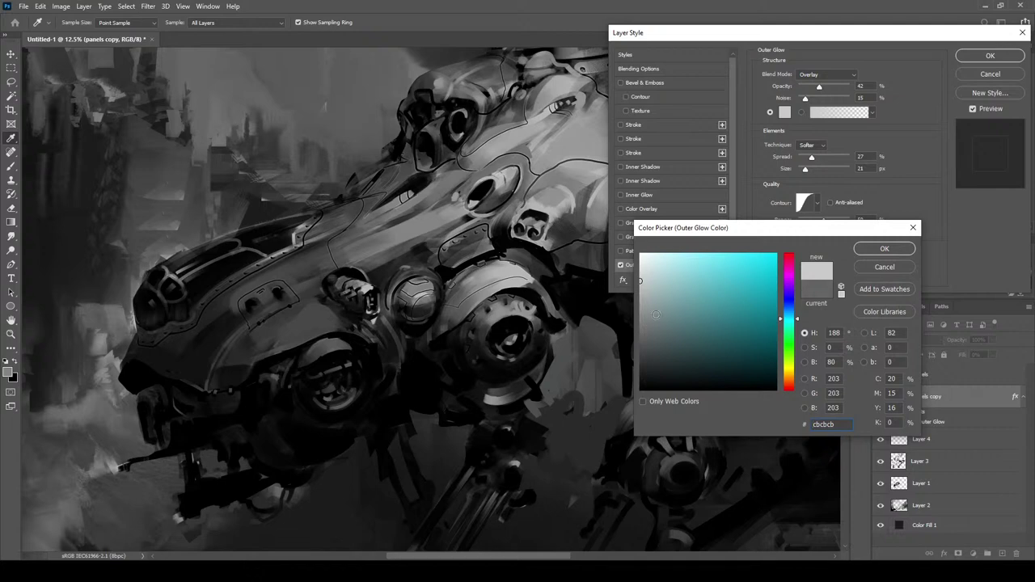
pyautogui.moveTo(652, 324); pyautogui.dragTo(622, 251)
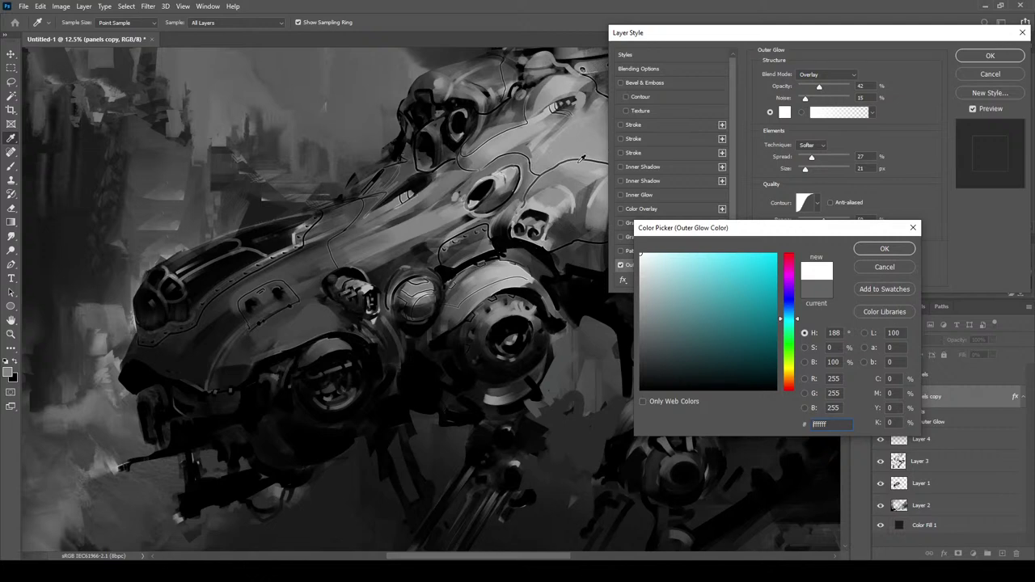
pyautogui.moveTo(646, 269)
pyautogui.mouseDown()
pyautogui.moveTo(624, 360)
pyautogui.moveTo(644, 265)
pyautogui.moveTo(637, 275)
pyautogui.moveTo(649, 264)
pyautogui.mouseUp()
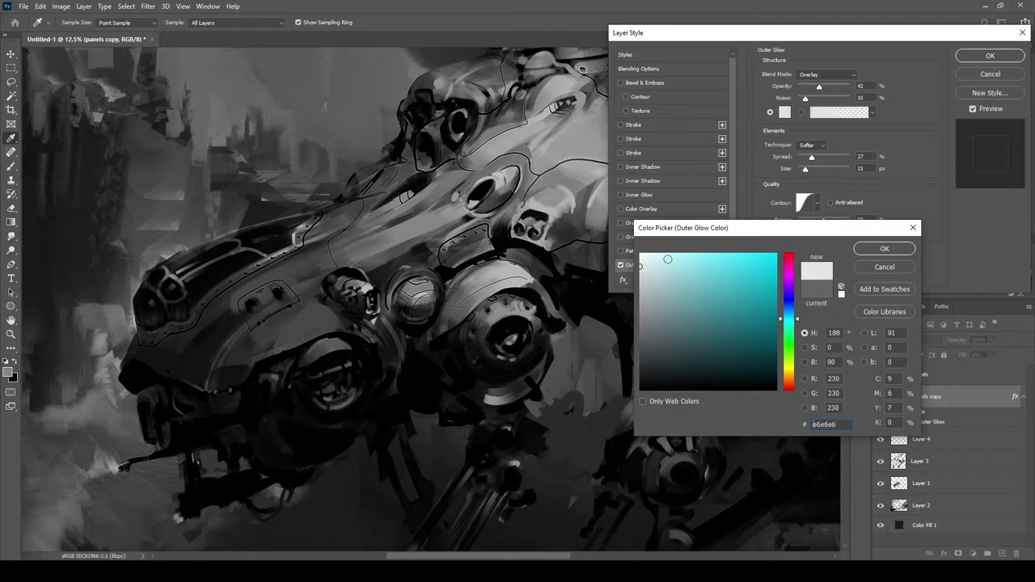
pyautogui.click(885, 248)
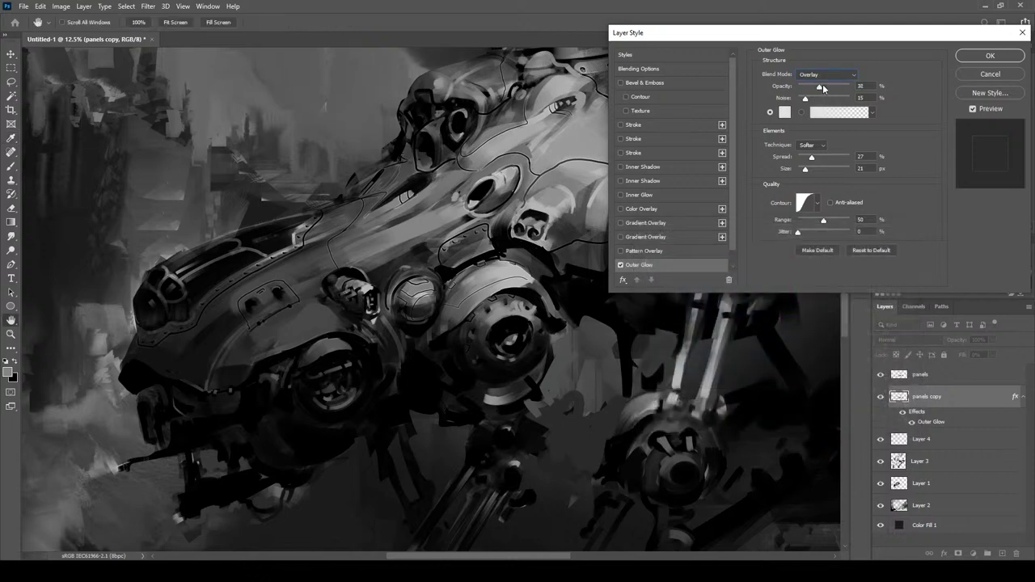
# Test the outer glow at 100% opacity and reduce it to 65%
pyautogui.moveTo(820, 89); pyautogui.dragTo(852, 86)
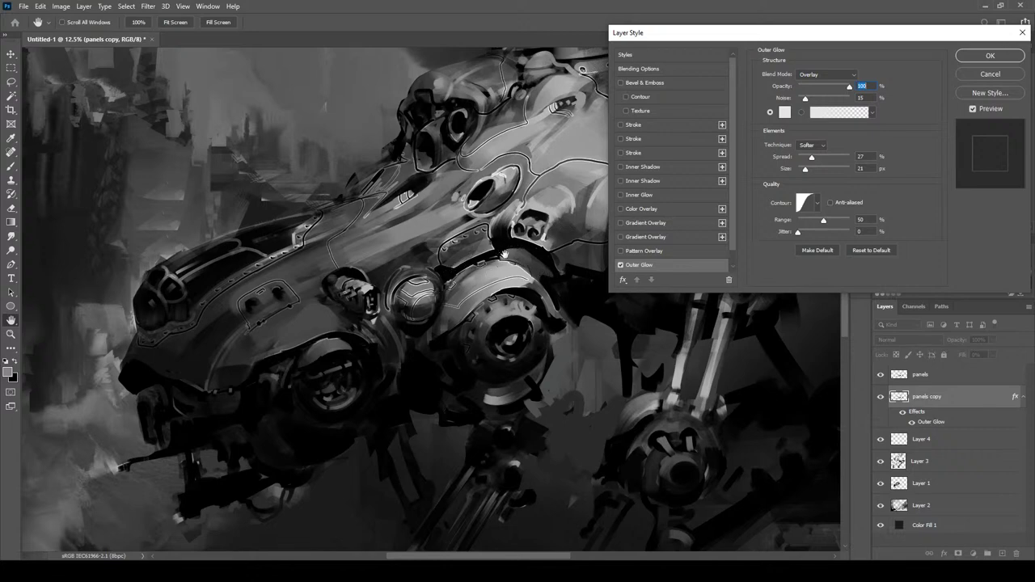
pyautogui.moveTo(852, 86)
pyautogui.mouseDown()
pyautogui.moveTo(798, 86)
pyautogui.moveTo(852, 86)
pyautogui.mouseUp()
pyautogui.moveTo(847, 86)
pyautogui.mouseDown()
pyautogui.moveTo(764, 84)
pyautogui.moveTo(846, 88)
pyautogui.moveTo(833, 89)
pyautogui.mouseUp()
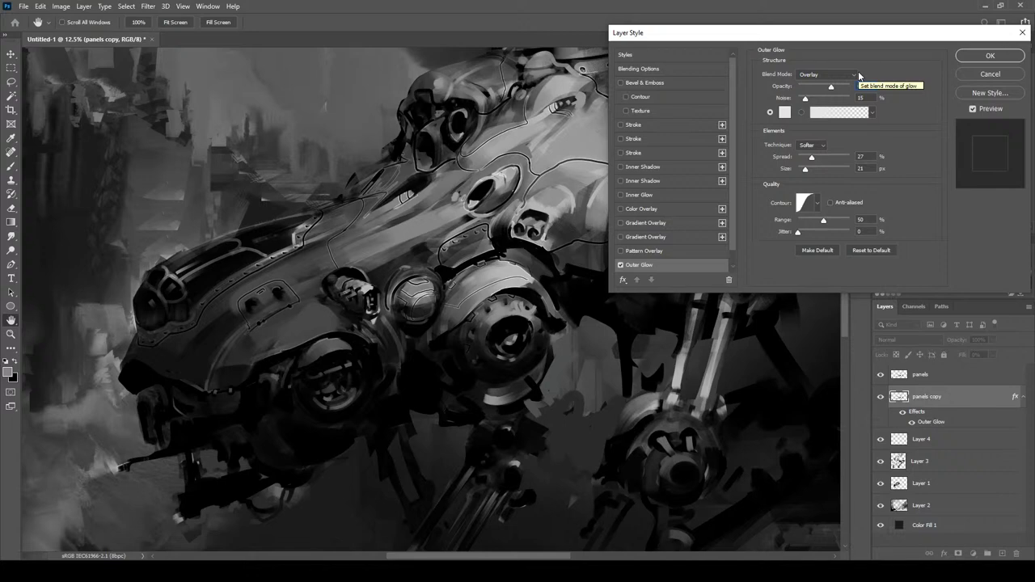
# Enable Drop Shadow on the panels copy layer and switch off its Outer Glow
pyautogui.scroll(-1, 647, 251)
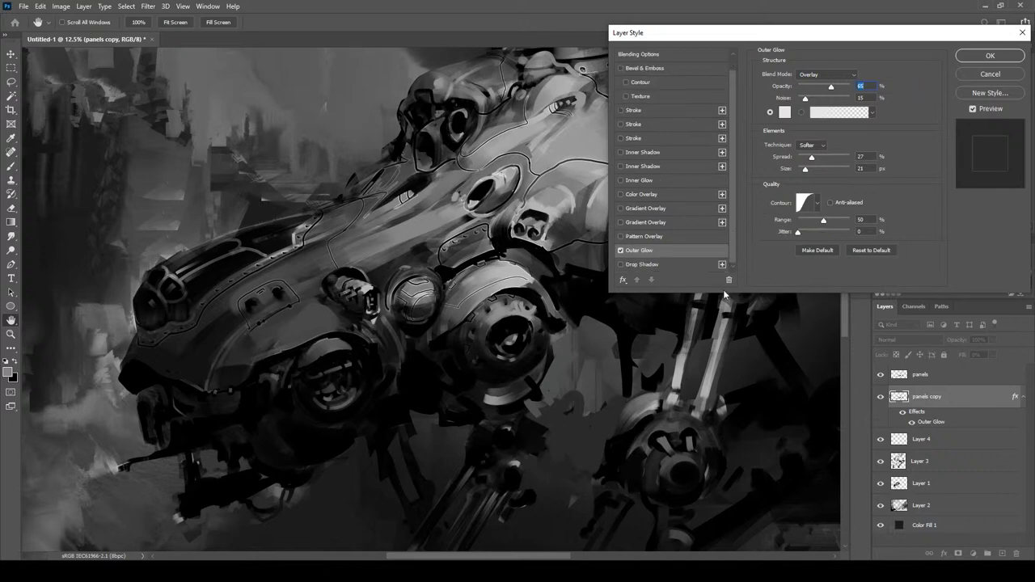
pyautogui.click(622, 261)
pyautogui.click(621, 251)
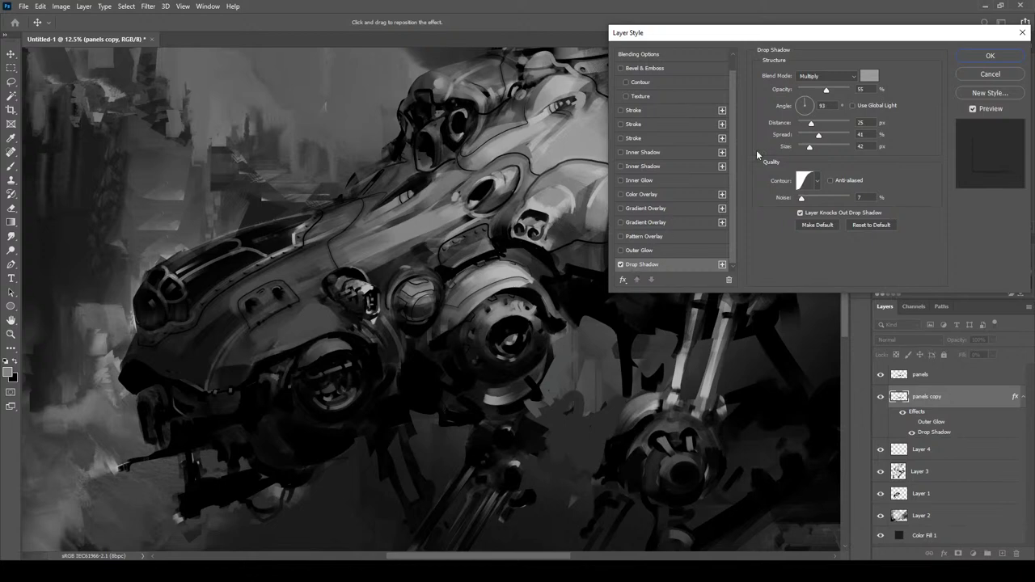
# Set the drop shadow's blend mode to Overlay and its colour to a very light grey
pyautogui.click(826, 77)
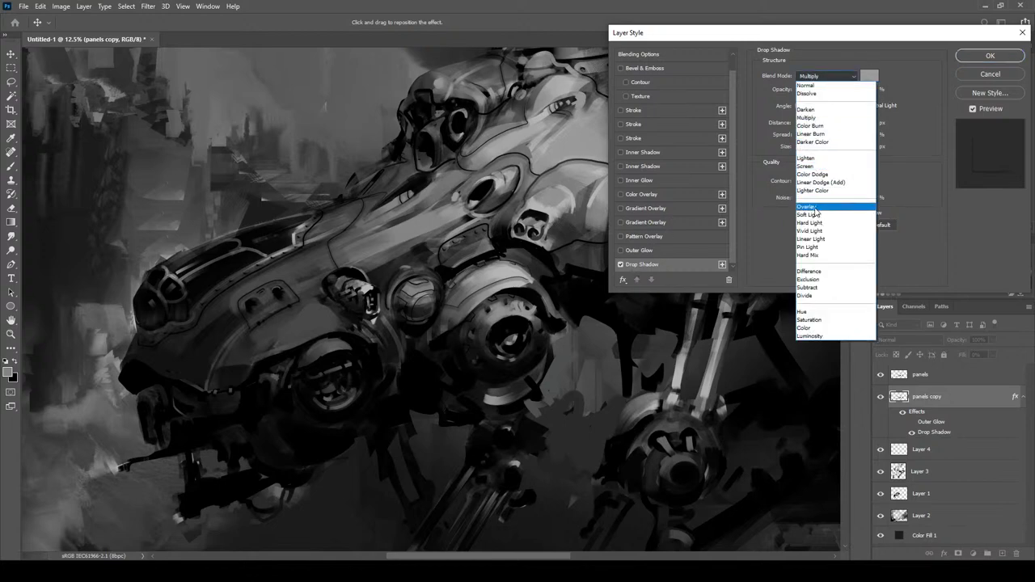
pyautogui.click(833, 209)
pyautogui.click(869, 75)
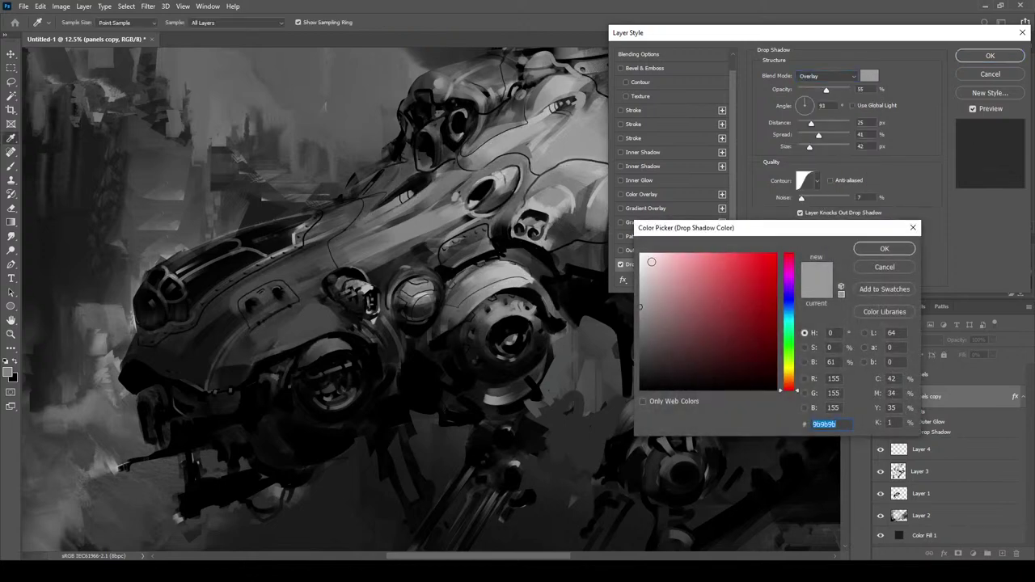
pyautogui.click(640, 269)
pyautogui.click(913, 227)
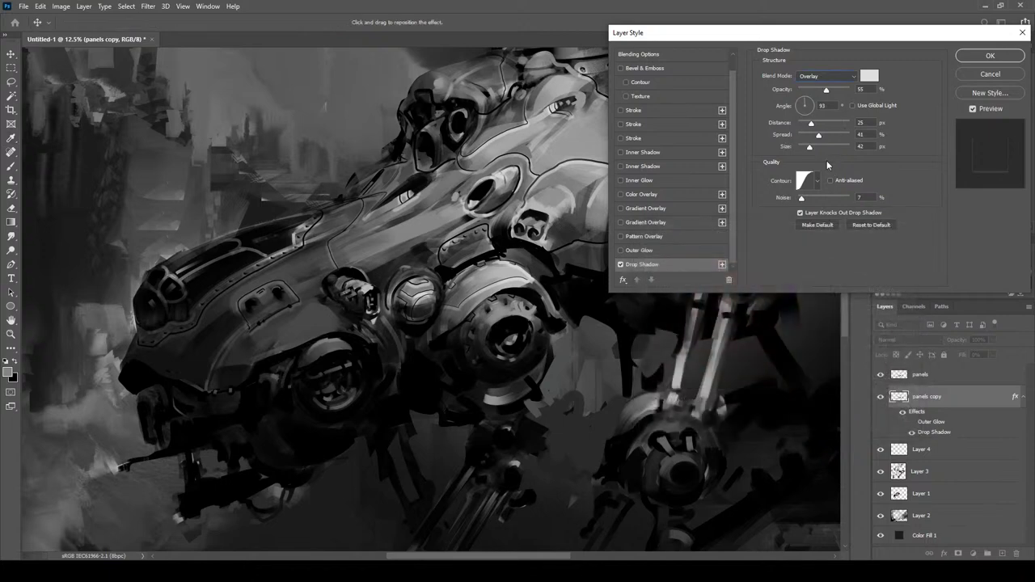
# Set the drop shadow to 10 px distance, 16% spread, 18 px size, 27% noise and a -42° angle
pyautogui.moveTo(810, 122)
pyautogui.mouseDown()
pyautogui.moveTo(803, 151)
pyautogui.moveTo(810, 136)
pyautogui.mouseUp()
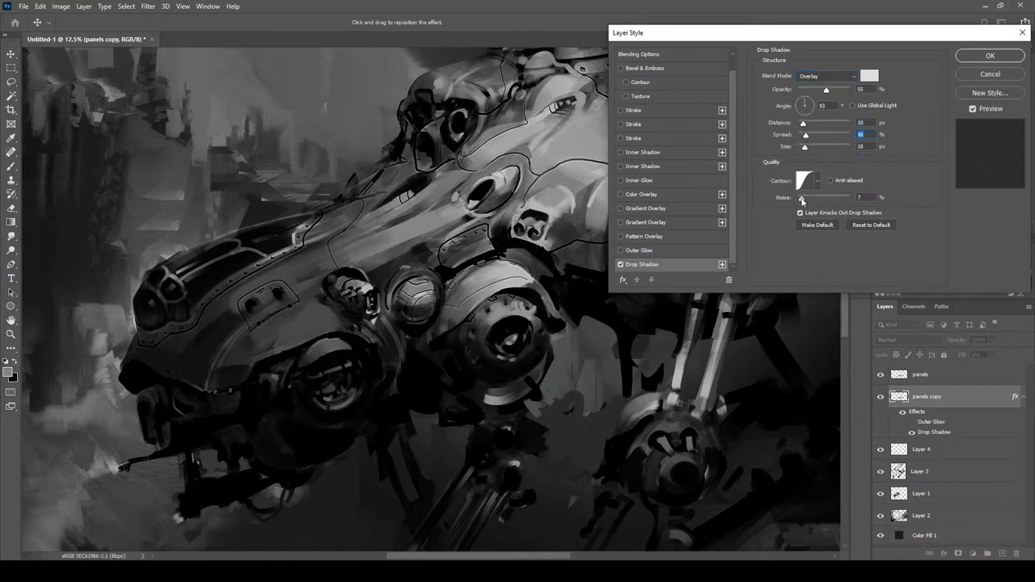
pyautogui.moveTo(820, 198); pyautogui.dragTo(814, 201)
pyautogui.click(810, 110)
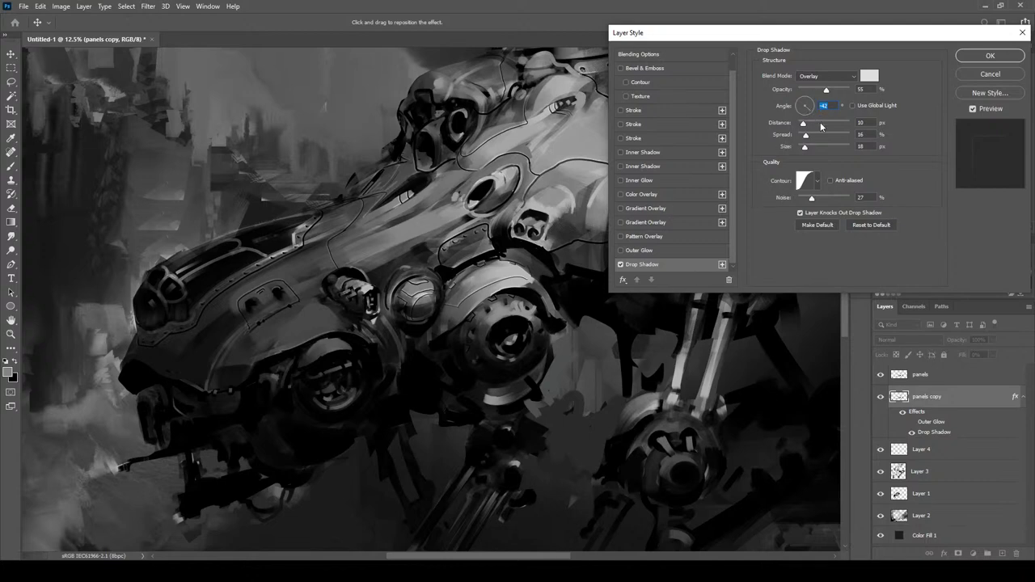
# Refine the drop shadow to 9 px distance, 23% spread, 27 px size and 11% noise
pyautogui.moveTo(806, 128)
pyautogui.mouseDown()
pyautogui.moveTo(824, 127)
pyautogui.moveTo(806, 119)
pyautogui.mouseUp()
pyautogui.moveTo(804, 151); pyautogui.dragTo(815, 148)
pyautogui.click(812, 148)
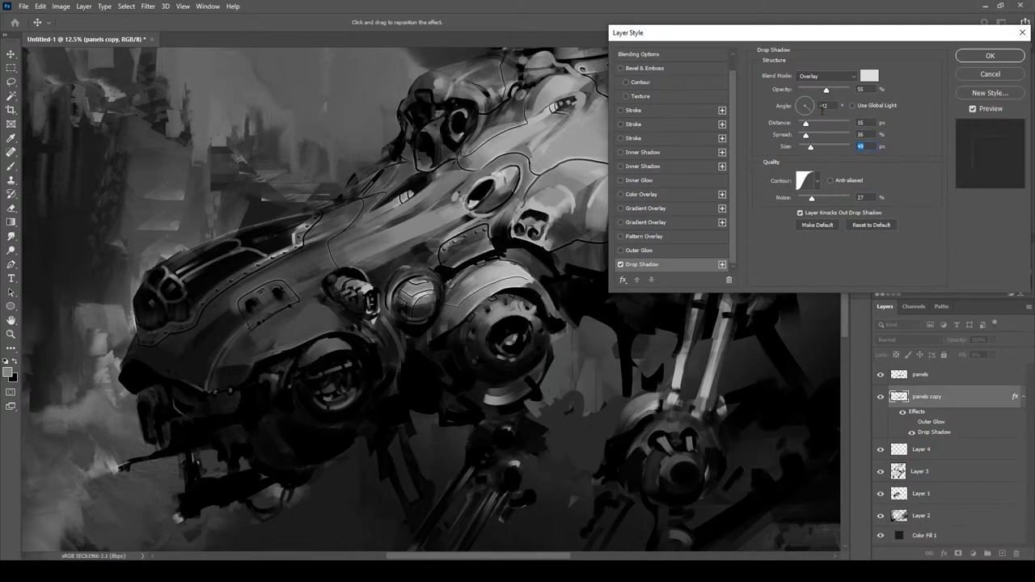
pyautogui.moveTo(812, 200); pyautogui.dragTo(804, 200)
pyautogui.moveTo(823, 136)
pyautogui.mouseDown()
pyautogui.moveTo(801, 124)
pyautogui.moveTo(807, 149)
pyautogui.moveTo(809, 137)
pyautogui.mouseUp()
pyautogui.click(810, 136)
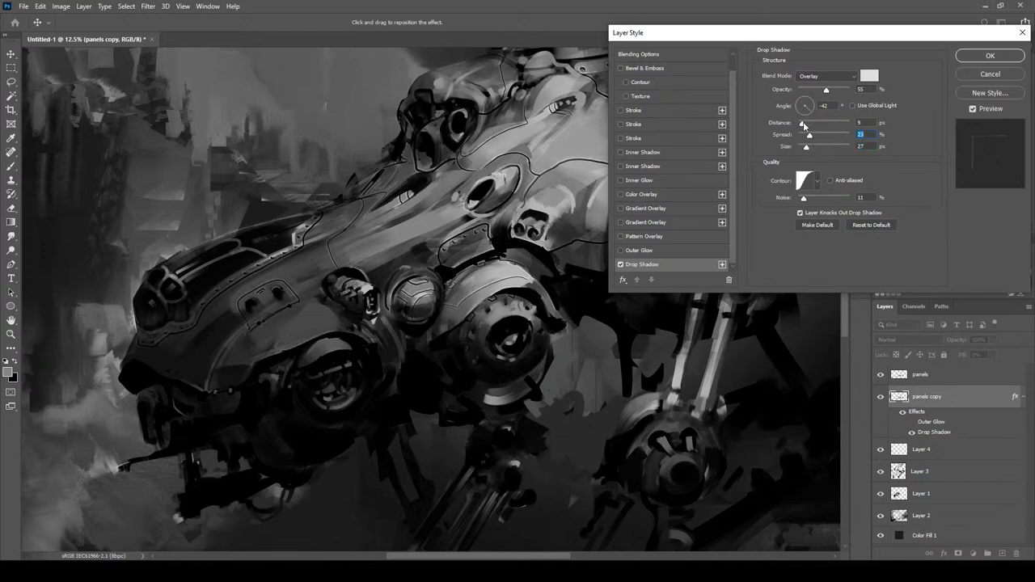
# Fine-tune the drop shadow's spread and size, raise its opacity slightly, and apply the layer style
pyautogui.moveTo(805, 125)
pyautogui.mouseDown()
pyautogui.moveTo(810, 151)
pyautogui.moveTo(807, 136)
pyautogui.mouseUp()
pyautogui.moveTo(808, 147); pyautogui.dragTo(810, 137)
pyautogui.moveTo(837, 91)
pyautogui.mouseDown()
pyautogui.moveTo(863, 89)
pyautogui.moveTo(771, 91)
pyautogui.moveTo(843, 89)
pyautogui.mouseUp()
pyautogui.click(1008, 59)
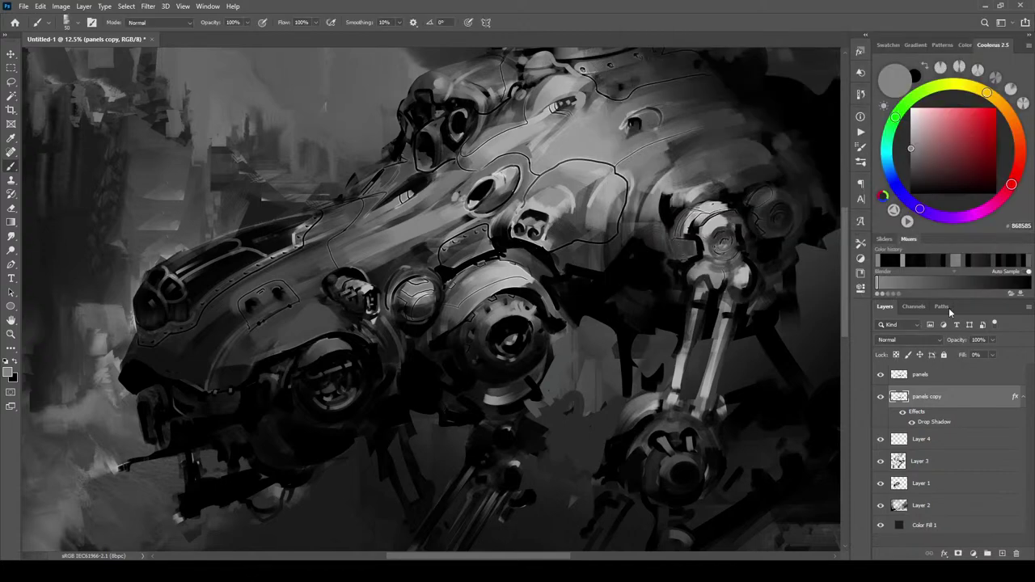
# Compare the artwork with and without the panels layer, and set that layer's fill to 73% in Normal mode
pyautogui.click(881, 375)
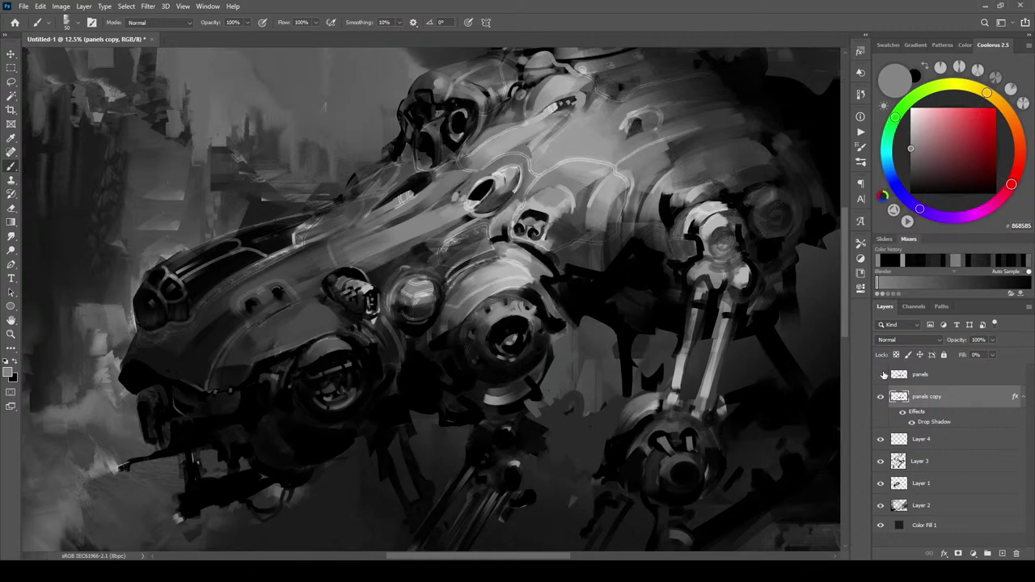
pyautogui.click(882, 374)
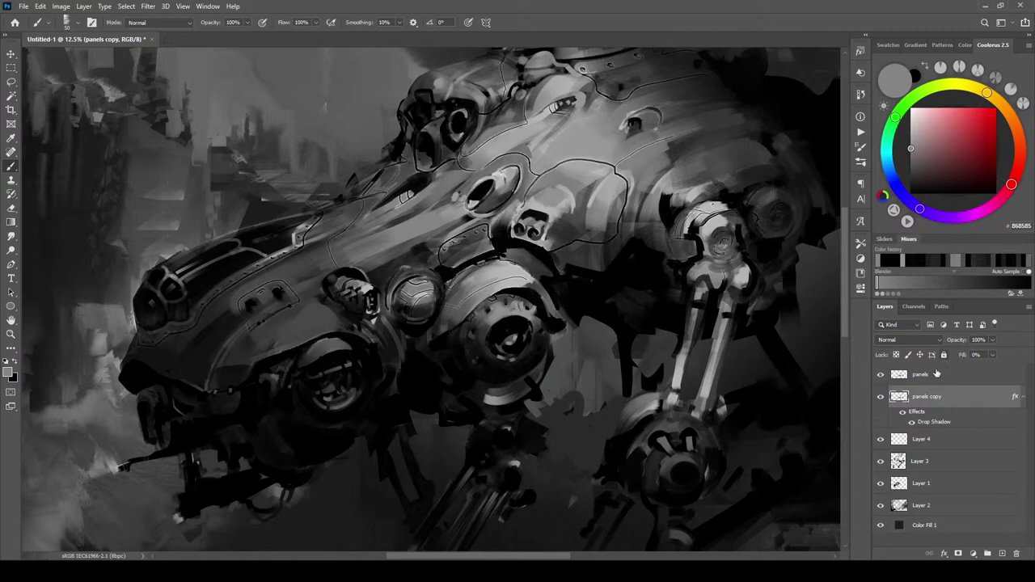
pyautogui.click(936, 373)
pyautogui.click(914, 340)
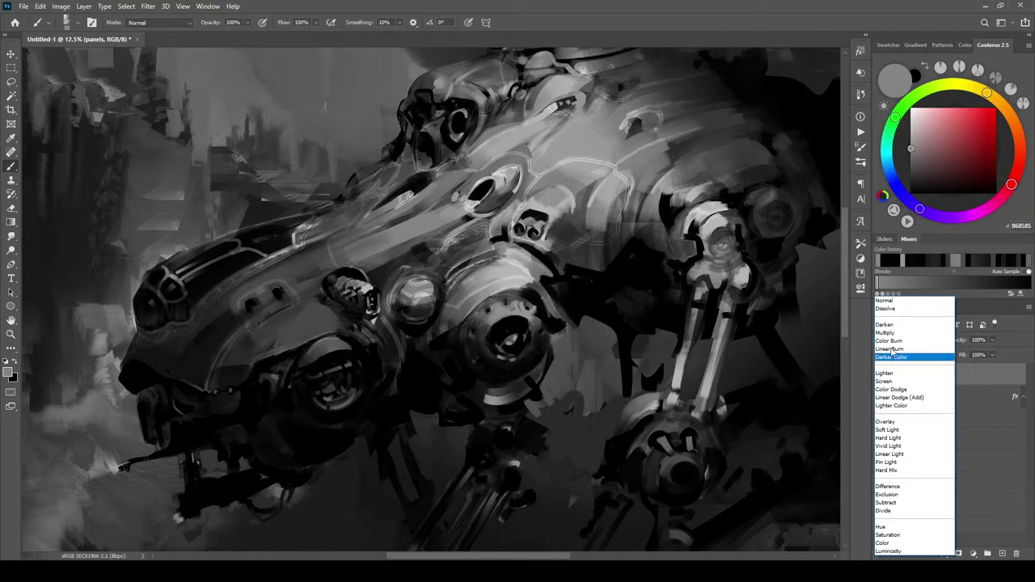
pyautogui.click(915, 299)
pyautogui.click(993, 354)
pyautogui.moveTo(993, 370)
pyautogui.mouseDown()
pyautogui.moveTo(945, 368)
pyautogui.moveTo(1012, 368)
pyautogui.moveTo(979, 366)
pyautogui.mouseUp()
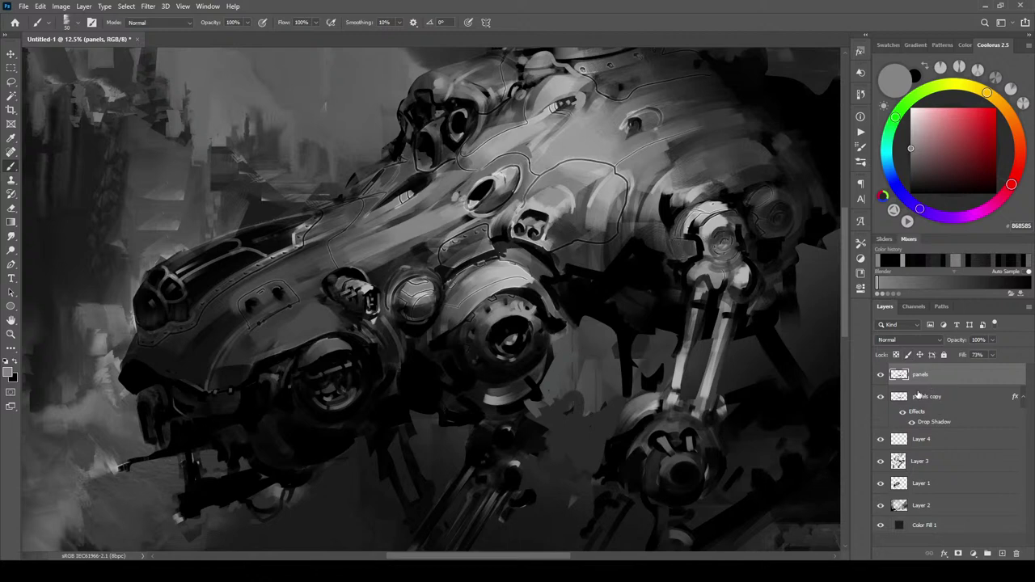
# Hide the panels layer and set the panels copy layer's fill to 79%
pyautogui.click(881, 374)
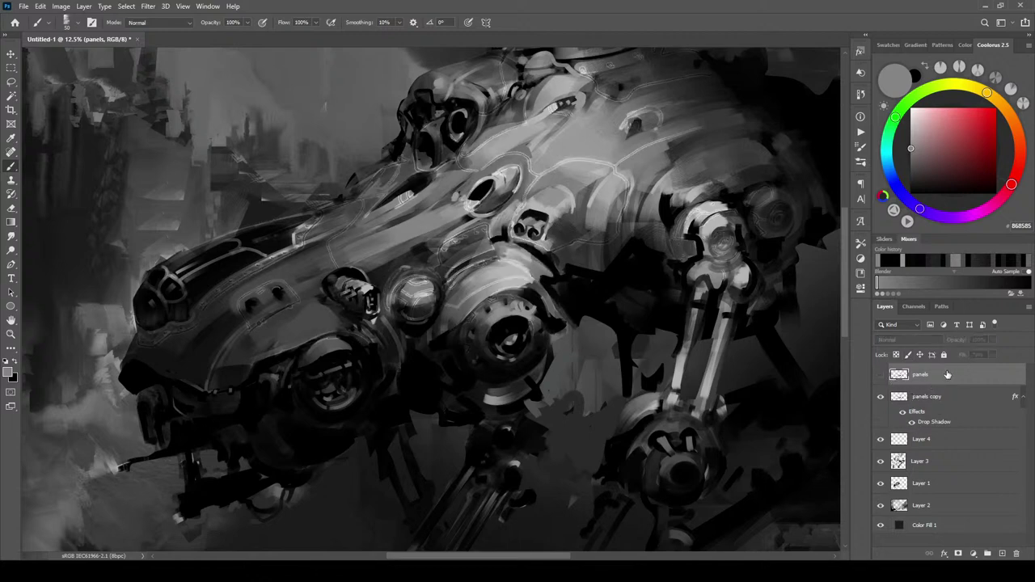
pyautogui.click(880, 375)
pyautogui.click(992, 355)
pyautogui.moveTo(996, 368)
pyautogui.mouseDown()
pyautogui.moveTo(1029, 370)
pyautogui.moveTo(1016, 369)
pyautogui.mouseUp()
pyautogui.click(880, 375)
pyautogui.click(933, 398)
pyautogui.click(993, 356)
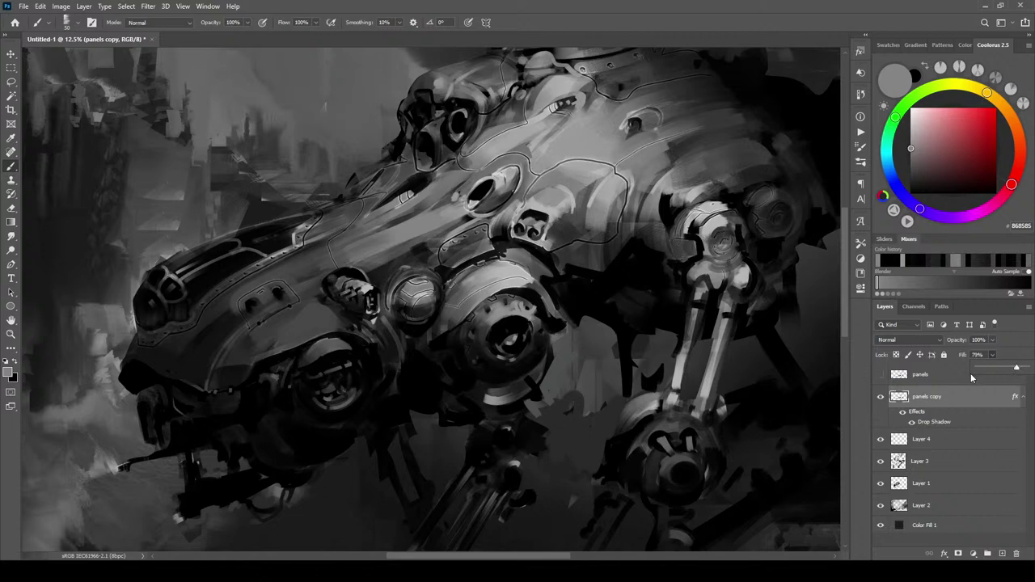
# Add a layer mask to the panels copy layer and make black the foreground colour
pyautogui.click(959, 553)
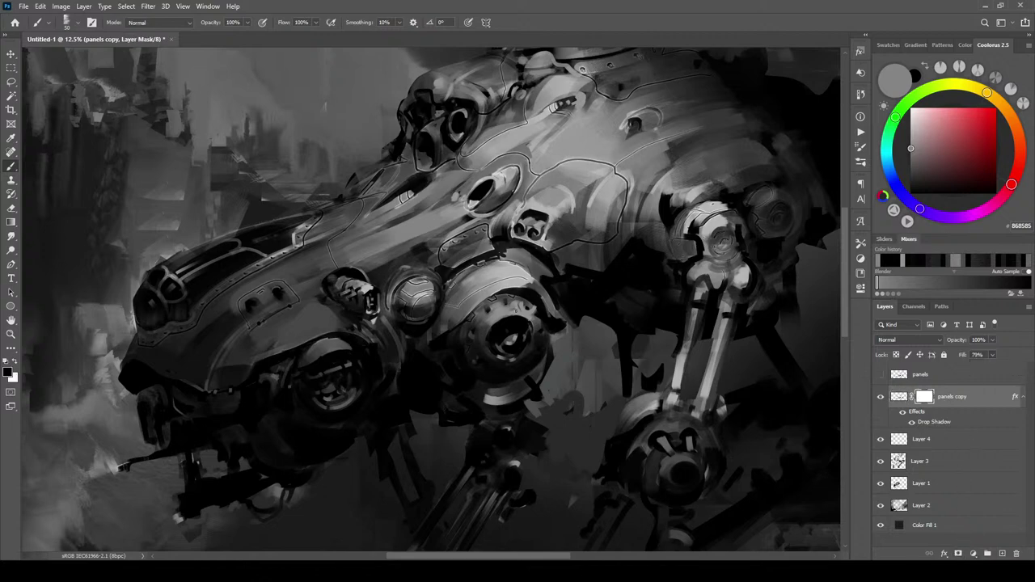
pyautogui.press('x')
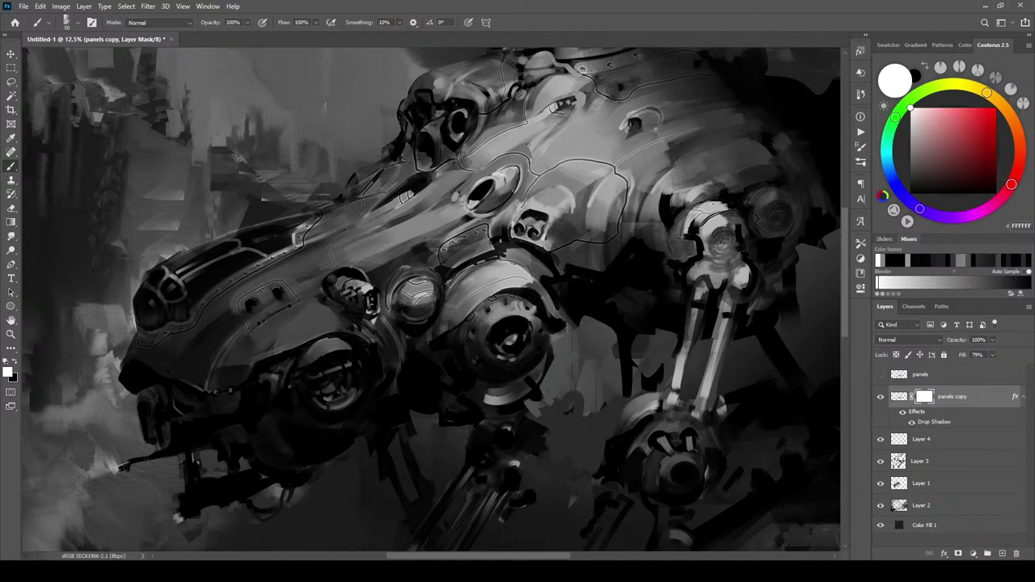
pyautogui.press('x')
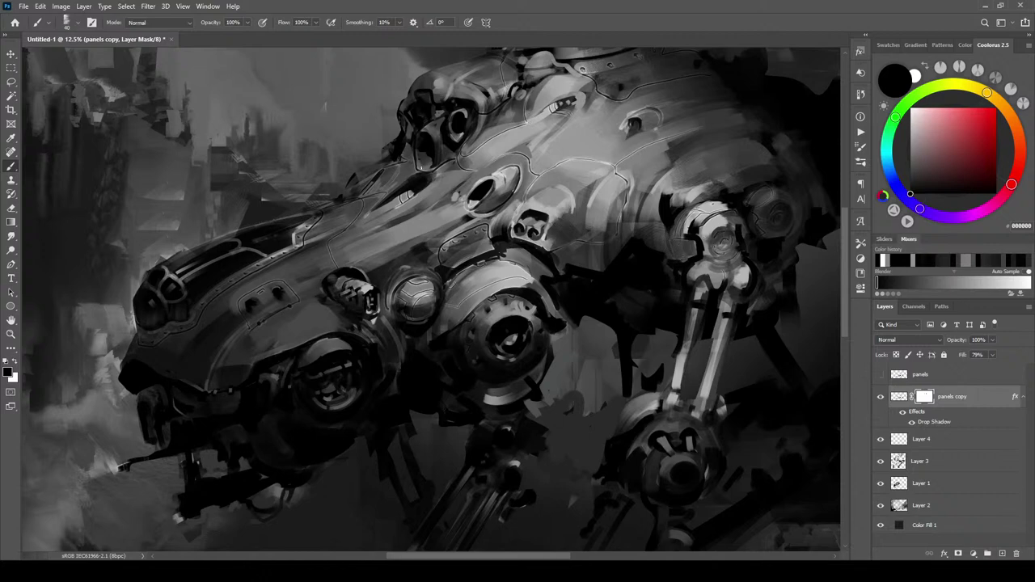
# Mask out parts of the panel lines along the snout, brow and rear port with small black strokes, undoing unwanted ones
pyautogui.moveTo(433, 172); pyautogui.dragTo(418, 172)
pyautogui.moveTo(252, 289); pyautogui.dragTo(277, 280)
pyautogui.hotkey('ctrl', 'z')
pyautogui.hotkey('ctrl', 'z')
pyautogui.hotkey('ctrl', 'z')
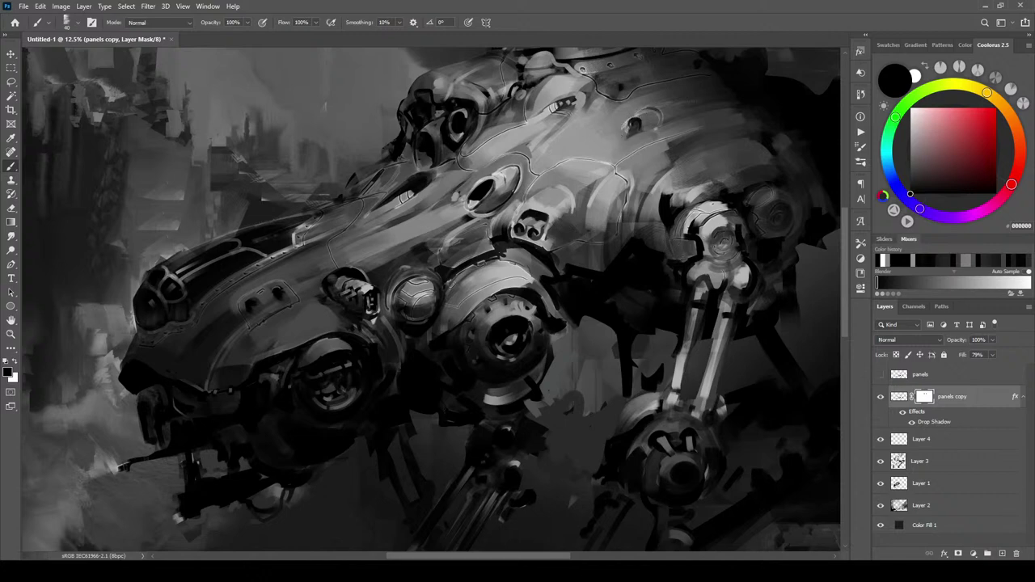
pyautogui.moveTo(624, 126); pyautogui.dragTo(652, 107)
pyautogui.moveTo(638, 119)
pyautogui.mouseDown()
pyautogui.moveTo(625, 126)
pyautogui.moveTo(637, 125)
pyautogui.mouseUp()
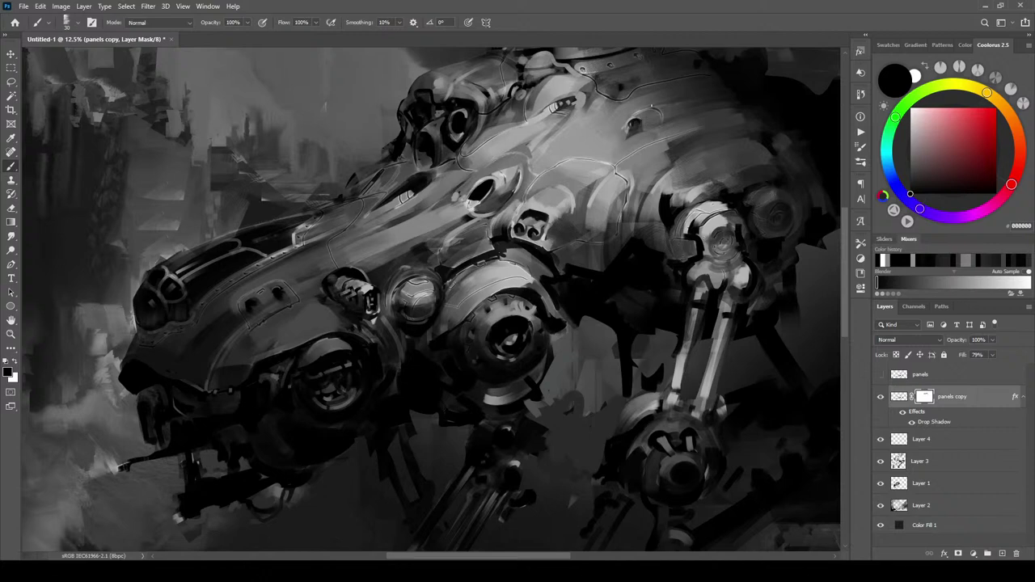
pyautogui.scroll(5, 576, 283)
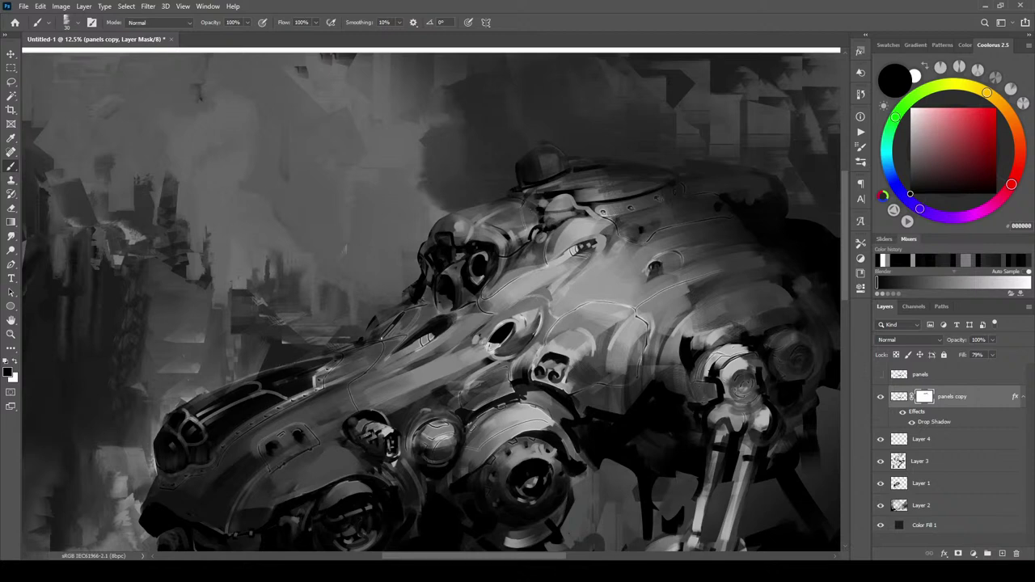
pyautogui.moveTo(377, 342); pyautogui.dragTo(395, 339)
pyautogui.press('x')
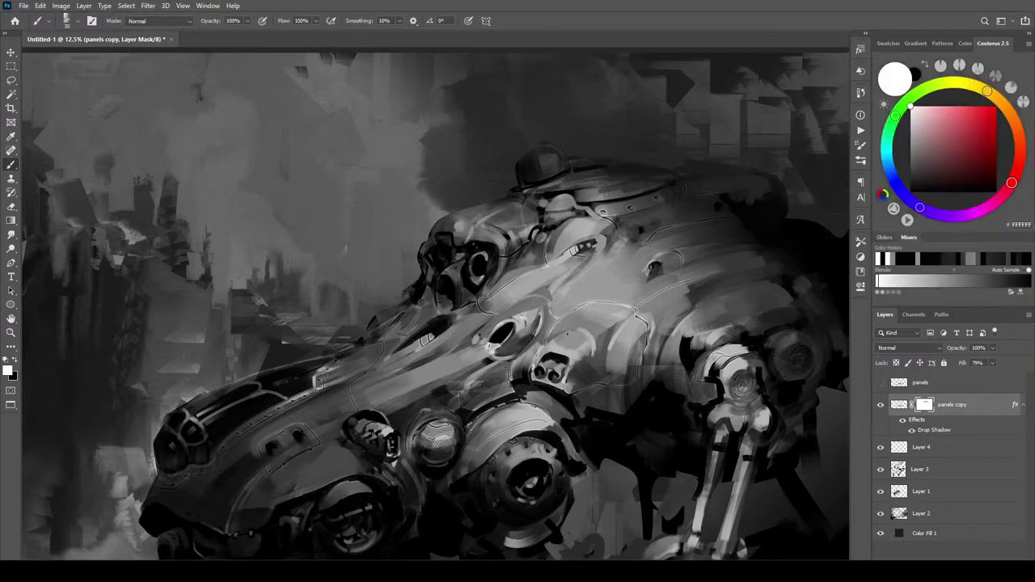
# Examine the full composition in full-screen view at several zoom levels
pyautogui.press('f')
pyautogui.moveTo(599, 327); pyautogui.dragTo(529, 252)
pyautogui.press('f')
pyautogui.moveTo(605, 300)
pyautogui.mouseDown()
pyautogui.moveTo(675, 278)
pyautogui.moveTo(621, 290)
pyautogui.mouseUp()
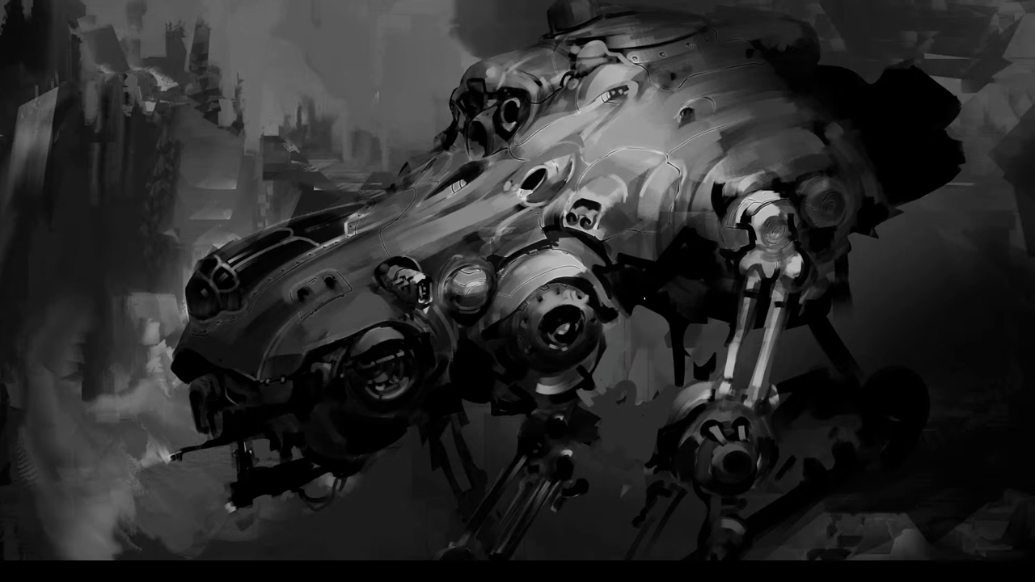
pyautogui.hotkey('ctrl', '-')
pyautogui.hotkey('ctrl', '-')
pyautogui.hotkey('ctrl', '-')
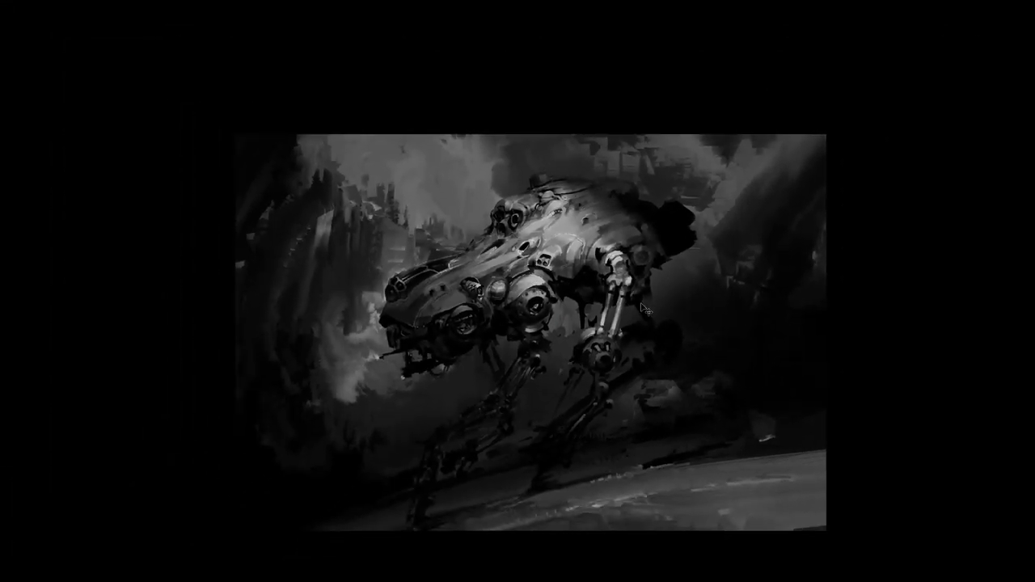
pyautogui.hotkey('ctrl', '+')
pyautogui.hotkey('ctrl', '+')
pyautogui.hotkey('ctrl', '+')
pyautogui.hotkey('ctrl', '-')
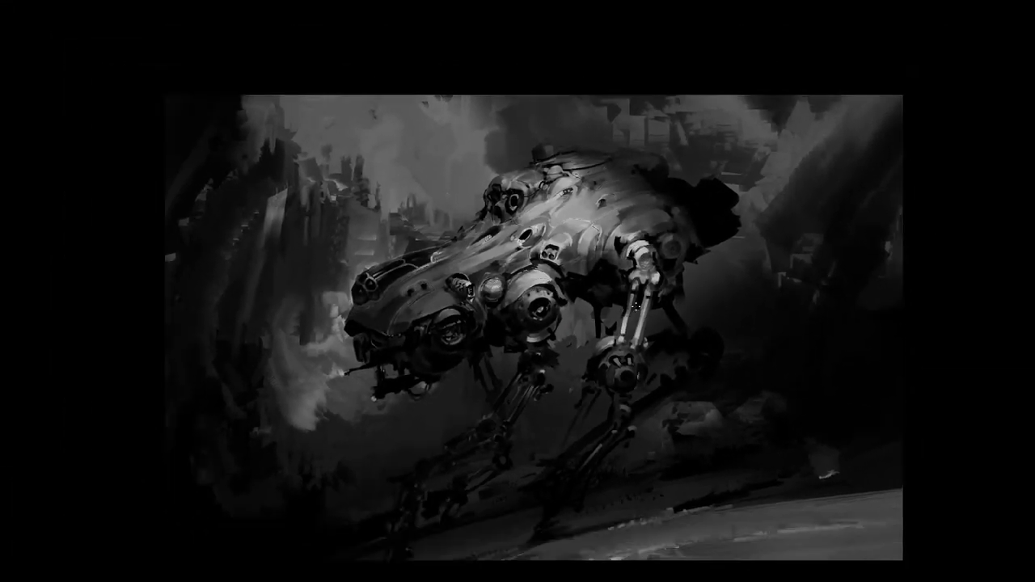
pyautogui.hotkey('ctrl', '+')
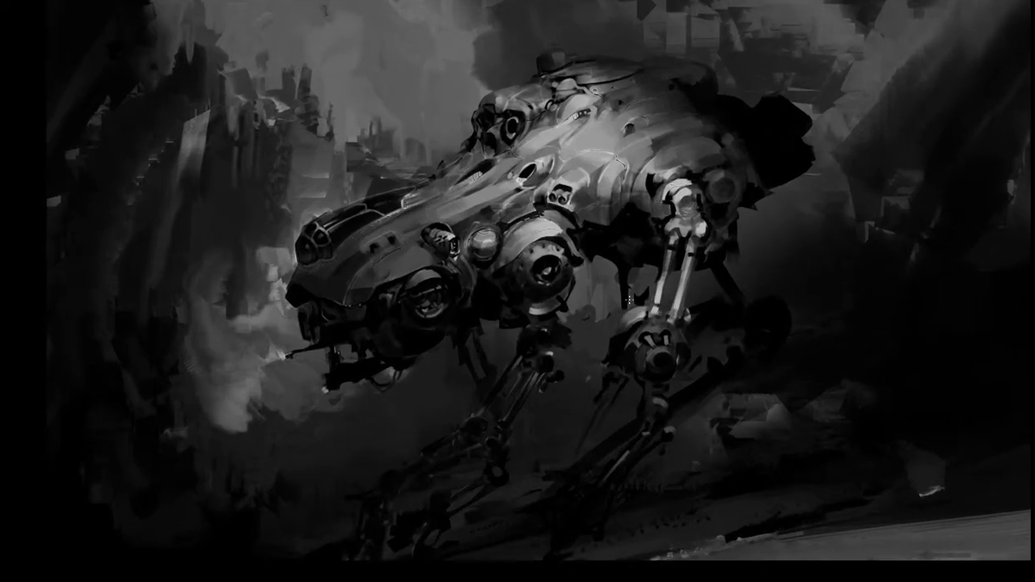
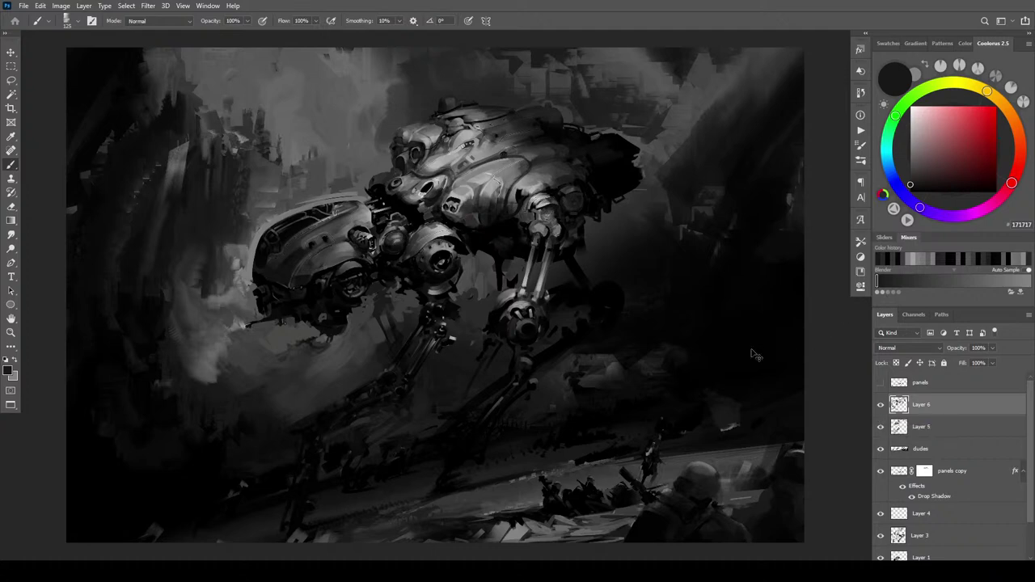
# Examine the mech and foreground soldiers together at reduced size to judge the overall read
pyautogui.hotkey('ctrl', '-')
pyautogui.hotkey('ctrl', '-')
pyautogui.hotkey('ctrl', '-')
pyautogui.hotkey('ctrl', '-')
pyautogui.hotkey('ctrl', '-')
pyautogui.hotkey('ctrl', '-')
pyautogui.hotkey('ctrl', '-')
pyautogui.scroll(-2, 750, 400)
pyautogui.scroll(8, 751, 400)
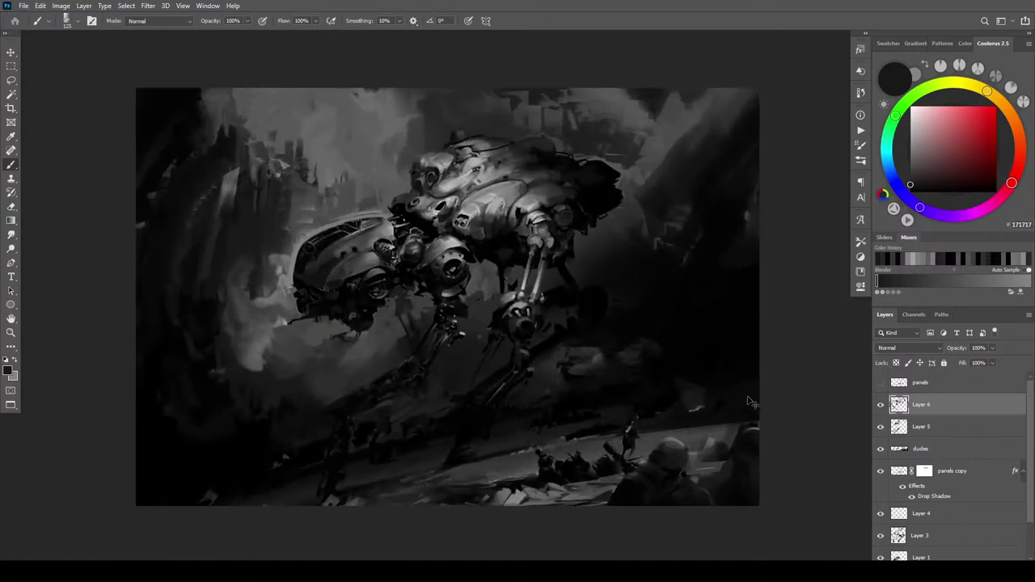
pyautogui.scroll(4, 748, 400)
pyautogui.scroll(-2, 745, 397)
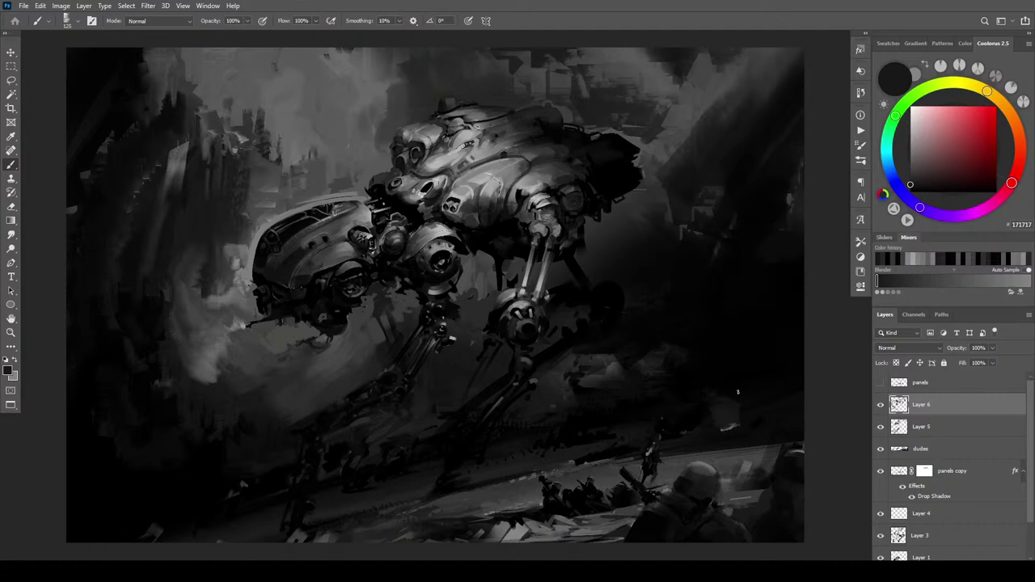
# Create a new layer above Layer 6 and dab sampled dark grey 323232 around the mech's rear end
pyautogui.hotkey('ctrl', 'shift', 'alt', 'n')
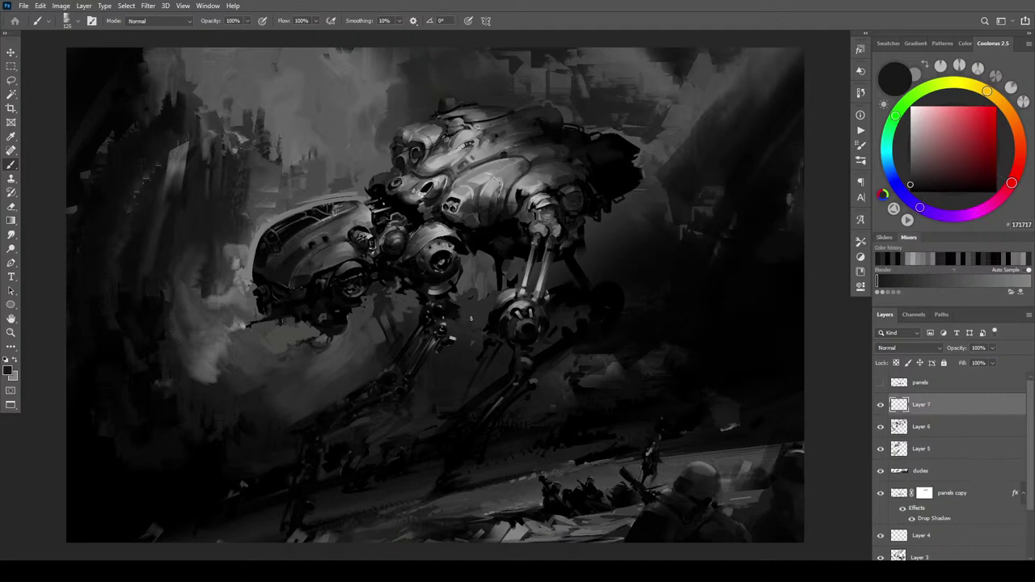
pyautogui.keyDown('alt'); pyautogui.click(599, 217); pyautogui.keyUp('alt')
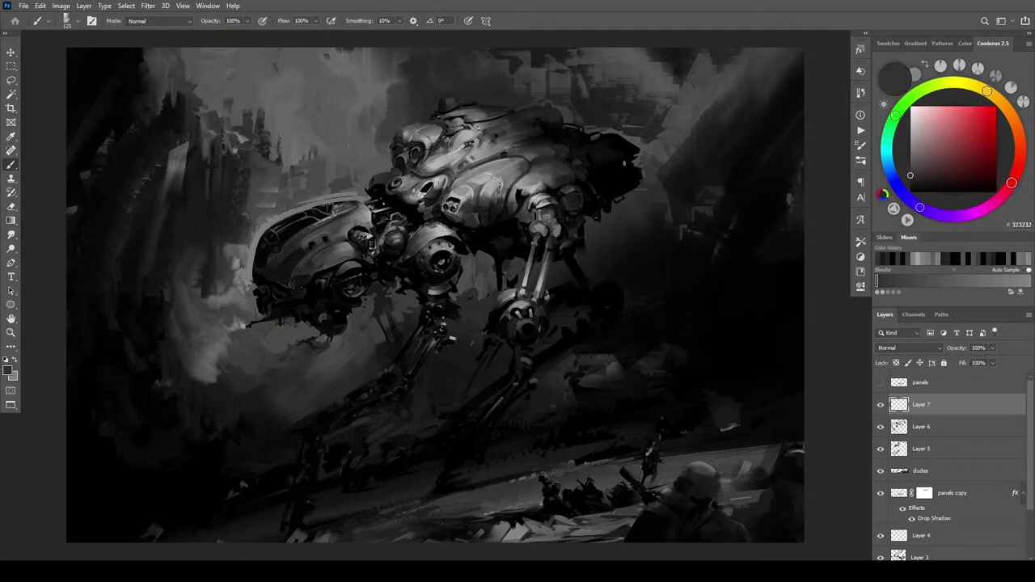
pyautogui.click(594, 207)
pyautogui.press('[')
pyautogui.press('[')
pyautogui.press('[')
pyautogui.press('[')
pyautogui.press('[')
pyautogui.click(621, 173)
# Carve thin dark grey gaps into the mech's black rear engine with a 50 px brush
pyautogui.press(']')
pyautogui.press(']')
pyautogui.press(']')
pyautogui.press(']')
pyautogui.press(']')
pyautogui.press(']')
pyautogui.press('[')
pyautogui.press('[')
pyautogui.press('[')
pyautogui.press('[')
pyautogui.press('[')
pyautogui.moveTo(635, 172); pyautogui.dragTo(609, 184)
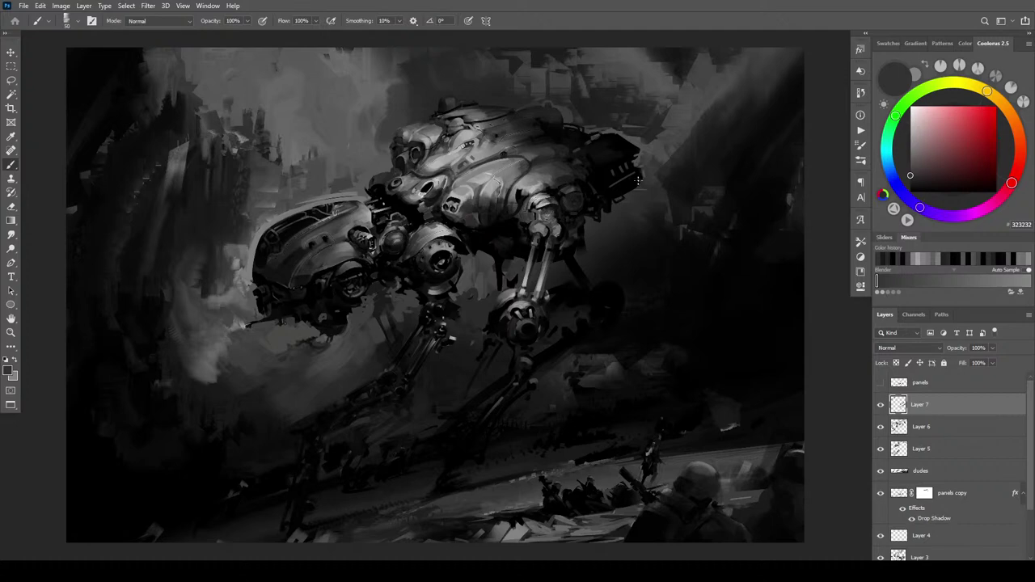
# Trim and break up the rear engine's upper edge with sampled background grey 515252, redoing the first stroke
pyautogui.press(']')
pyautogui.press(']')
pyautogui.keyDown('alt'); pyautogui.click(642, 153); pyautogui.keyUp('alt')
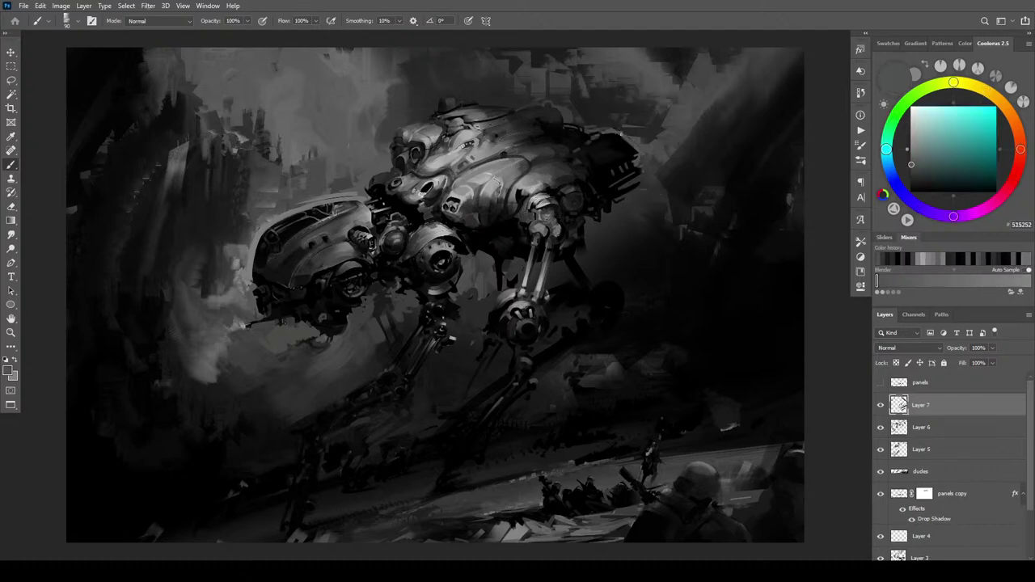
pyautogui.hotkey('ctrl', 'z')
pyautogui.moveTo(620, 135); pyautogui.dragTo(639, 148)
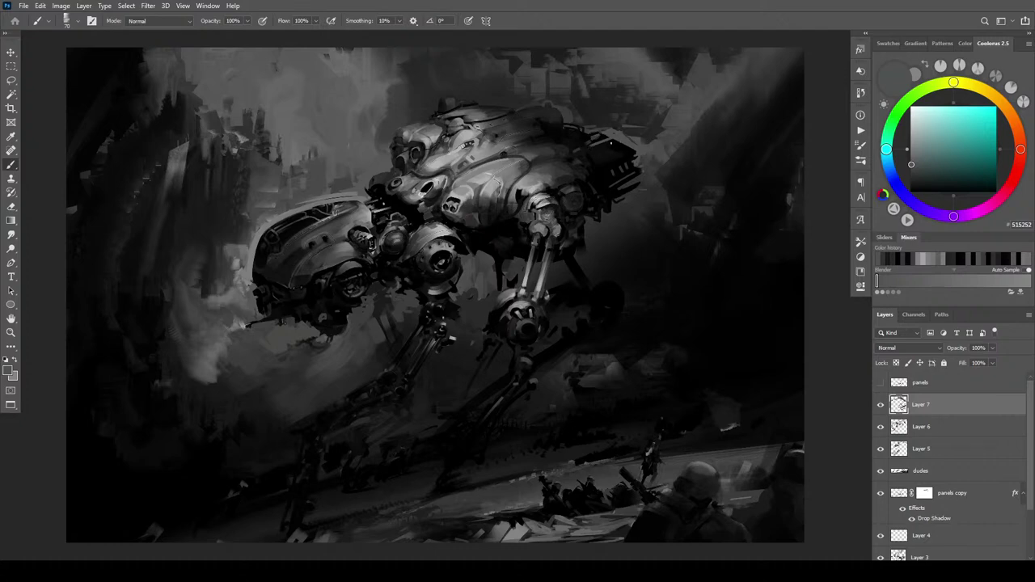
pyautogui.moveTo(600, 144)
pyautogui.mouseDown()
pyautogui.moveTo(644, 144)
pyautogui.moveTo(603, 146)
pyautogui.moveTo(619, 144)
pyautogui.mouseUp()
# Paint background grey 333233 over the dark strut hanging beneath the belly, using a larger 150 px brush
pyautogui.press(']')
pyautogui.press(']')
pyautogui.press(']')
pyautogui.press(']')
pyautogui.keyDown('alt'); pyautogui.click(523, 259); pyautogui.keyUp('alt')
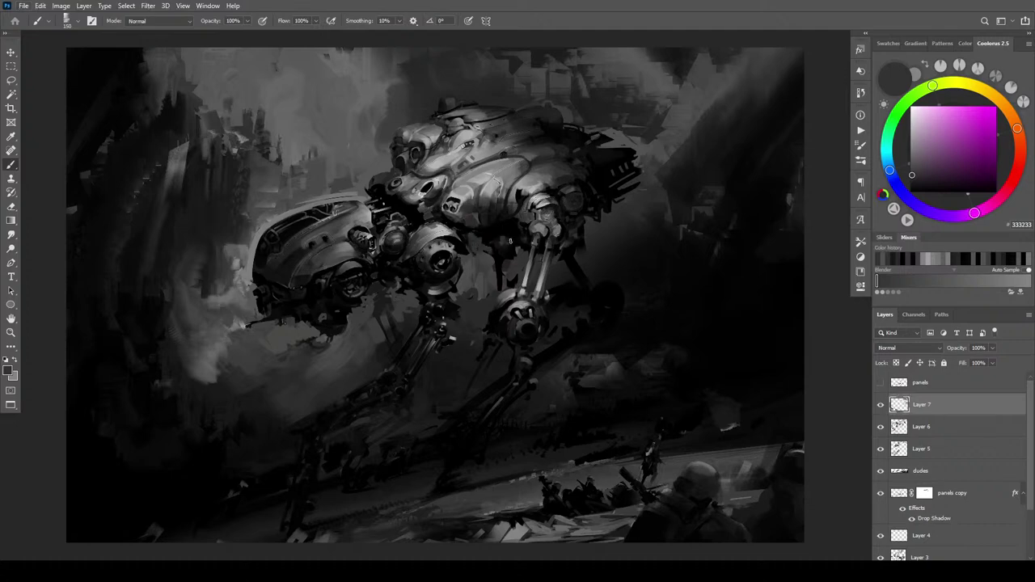
pyautogui.press(']')
pyautogui.press(']')
pyautogui.press(']')
pyautogui.press(']')
pyautogui.moveTo(501, 283)
pyautogui.mouseDown()
pyautogui.moveTo(499, 258)
pyautogui.moveTo(507, 276)
pyautogui.mouseUp()
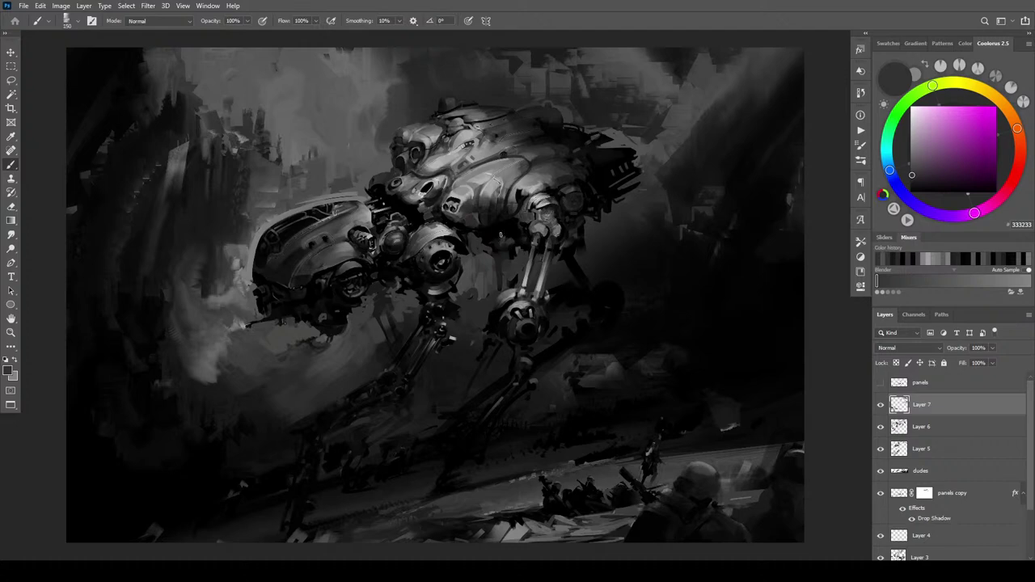
# Darken the mech's flank and the area above the rear leg with broad strokes of sampled black
pyautogui.keyDown('alt'); pyautogui.click(489, 234); pyautogui.keyUp('alt')
pyautogui.press('[')
pyautogui.press('[')
pyautogui.press('[')
pyautogui.press('[')
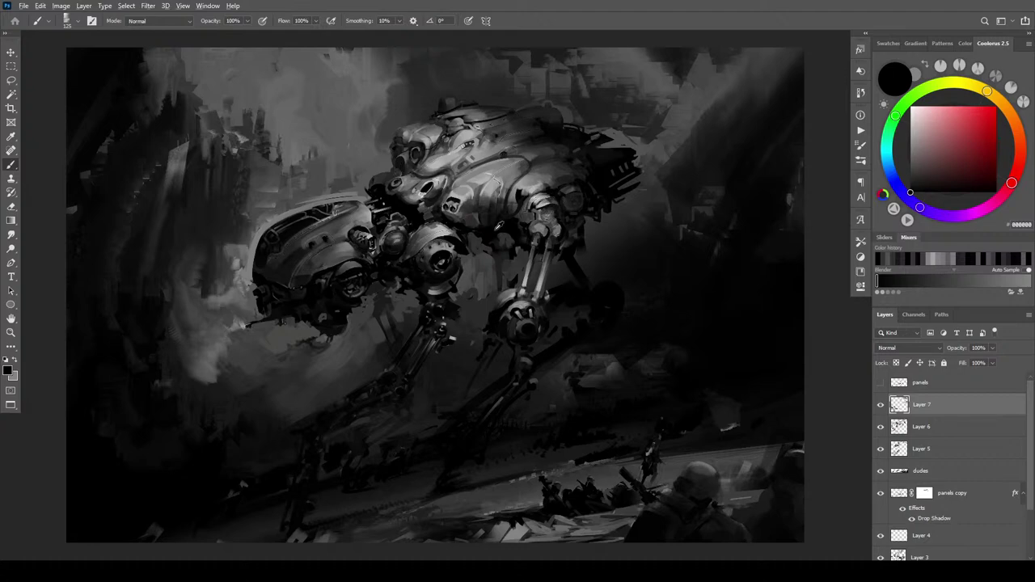
pyautogui.moveTo(491, 199)
pyautogui.mouseDown()
pyautogui.moveTo(526, 168)
pyautogui.moveTo(559, 171)
pyautogui.moveTo(501, 209)
pyautogui.moveTo(564, 174)
pyautogui.moveTo(546, 183)
pyautogui.moveTo(550, 165)
pyautogui.moveTo(498, 218)
pyautogui.moveTo(566, 173)
pyautogui.mouseUp()
pyautogui.moveTo(512, 215); pyautogui.dragTo(563, 177)
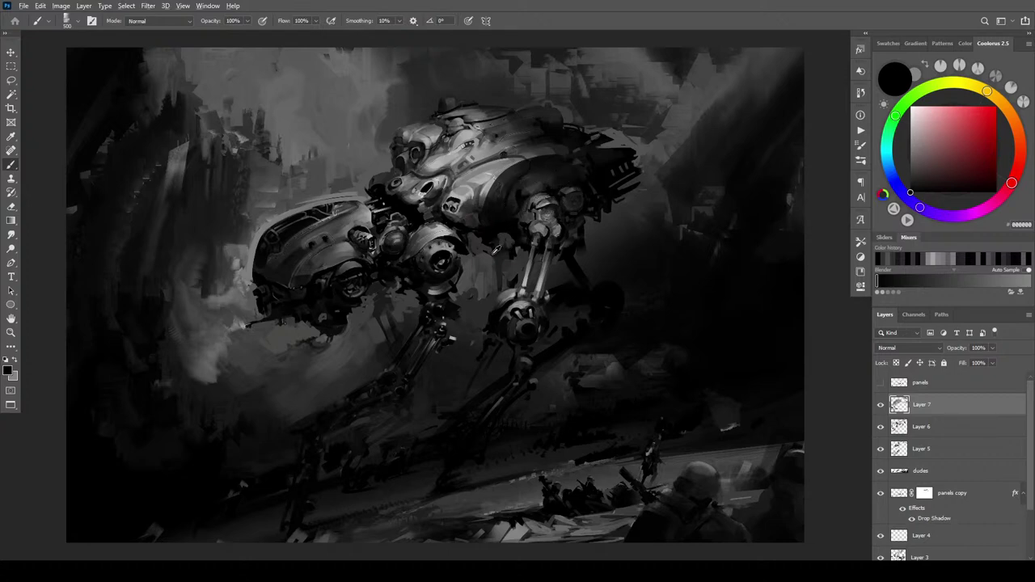
# Sample dark greys near the belly and brush them into the shadowed flank in front of the rear leg
pyautogui.keyDown('alt'); pyautogui.click(498, 214); pyautogui.keyUp('alt')
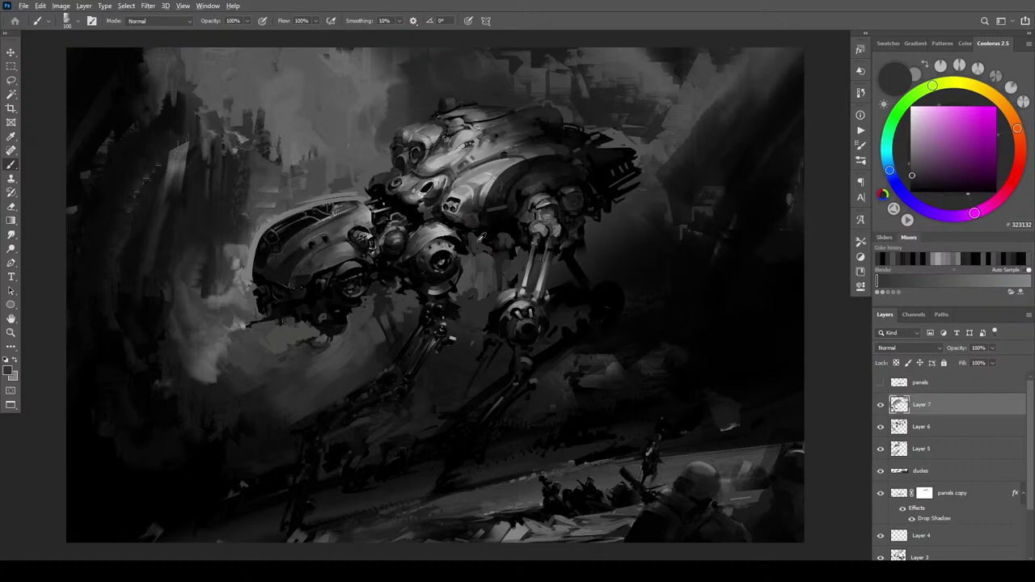
pyautogui.keyDown('alt'); pyautogui.click(476, 248); pyautogui.keyUp('alt')
pyautogui.moveTo(511, 203)
pyautogui.mouseDown()
pyautogui.moveTo(492, 212)
pyautogui.moveTo(518, 244)
pyautogui.mouseUp()
# Rework the hip joint above the rear leg with a smaller brush and sampled dark greys such as 323232
pyautogui.press('[')
pyautogui.press('[')
pyautogui.press('[')
pyautogui.press('[')
pyautogui.press('[')
pyautogui.press('[')
pyautogui.press('[')
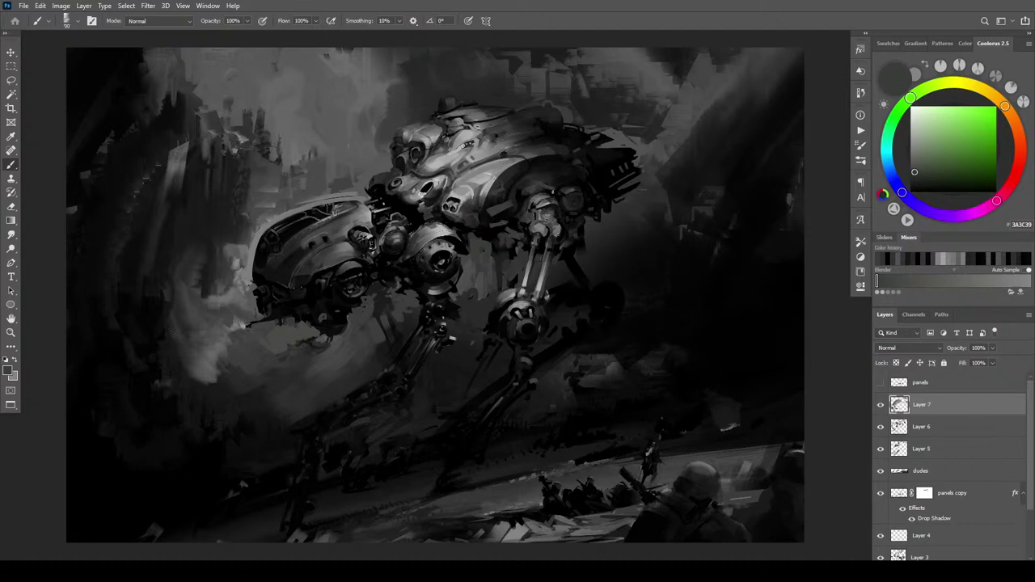
pyautogui.moveTo(557, 177); pyautogui.dragTo(571, 183)
pyautogui.keyDown('alt'); pyautogui.click(568, 185); pyautogui.keyUp('alt')
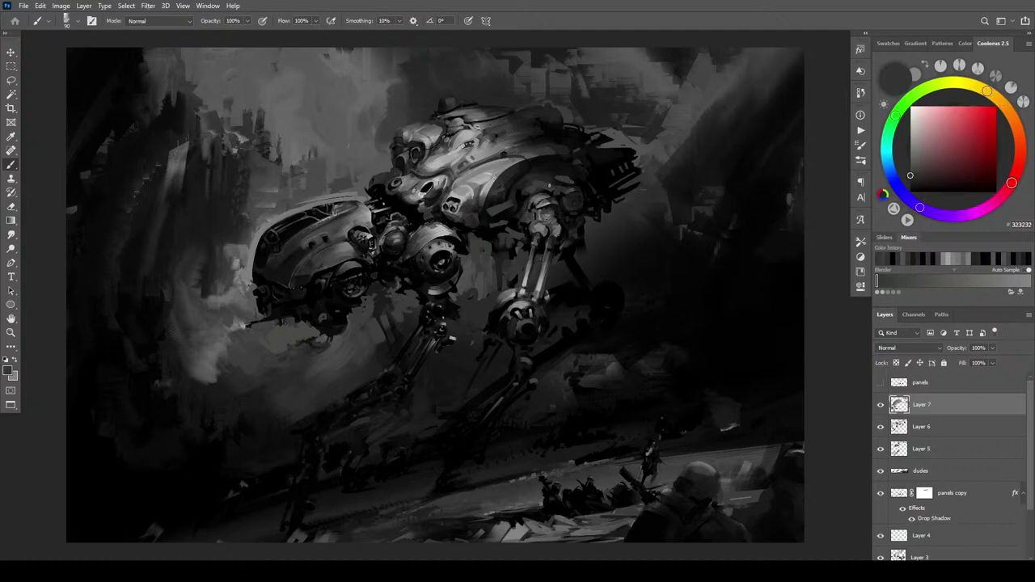
pyautogui.keyDown('alt'); pyautogui.click(564, 191); pyautogui.keyUp('alt')
pyautogui.moveTo(552, 194); pyautogui.dragTo(544, 184)
# Paint lighter strips across the rear engine with sampled grey 3A3C39 and pick up near-black 070707 from the hip
pyautogui.keyDown('alt'); pyautogui.click(572, 177); pyautogui.keyUp('alt')
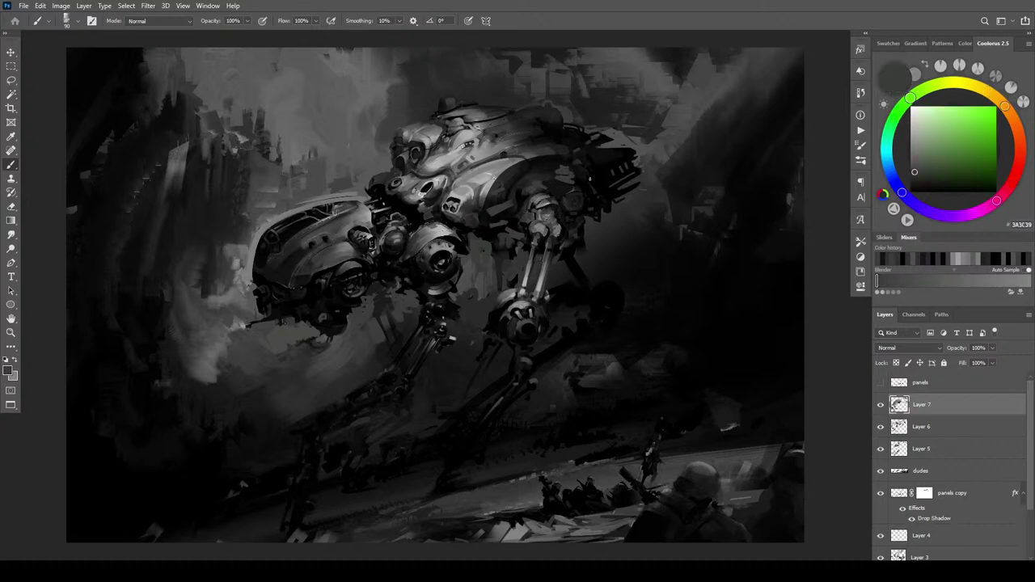
pyautogui.moveTo(601, 173)
pyautogui.mouseDown()
pyautogui.moveTo(577, 183)
pyautogui.moveTo(588, 186)
pyautogui.moveTo(588, 209)
pyautogui.mouseUp()
pyautogui.keyDown('alt'); pyautogui.click(526, 204); pyautogui.keyUp('alt')
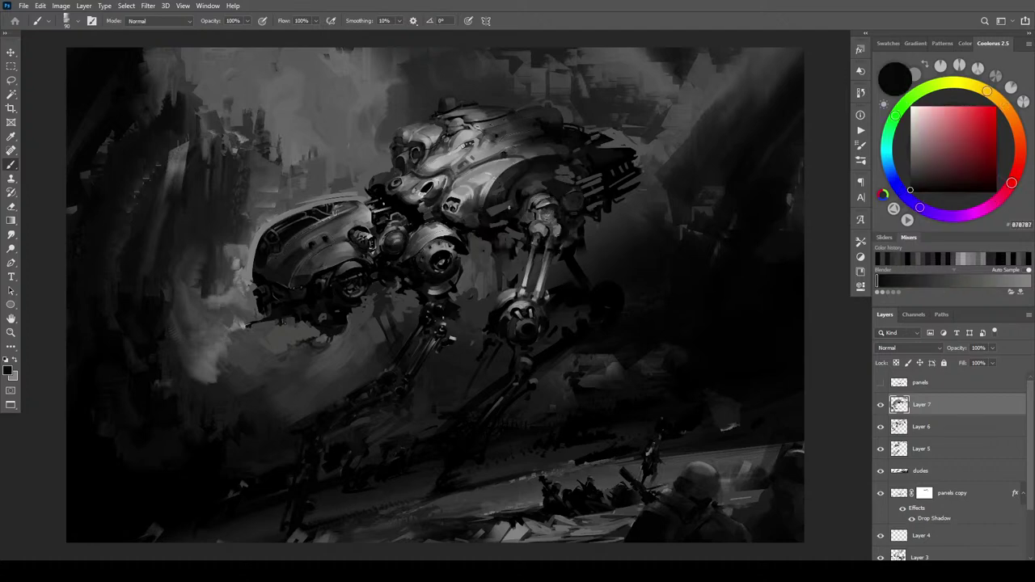
# Refine the shadowed flank in front of the rear hip with small strokes, sampling dark greys 3A3C39 and 0C0C0C
pyautogui.moveTo(503, 205); pyautogui.dragTo(500, 212)
pyautogui.keyDown('alt'); pyautogui.click(501, 205); pyautogui.keyUp('alt')
pyautogui.moveTo(527, 169); pyautogui.dragTo(540, 165)
pyautogui.press('[')
pyautogui.press('[')
pyautogui.press('[')
pyautogui.press('[')
pyautogui.press('[')
pyautogui.press('[')
pyautogui.press('[')
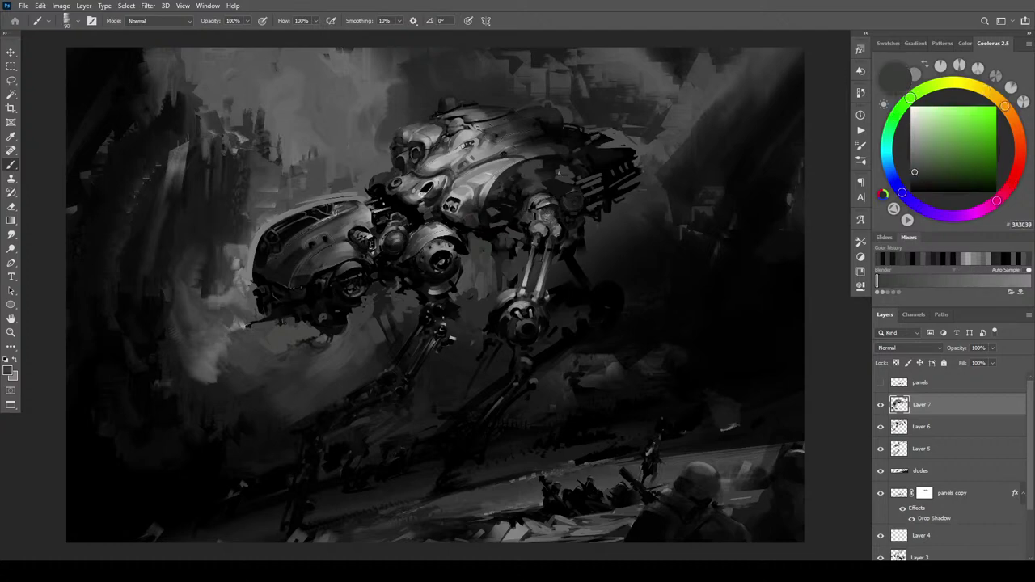
pyautogui.keyDown('alt'); pyautogui.click(557, 163); pyautogui.keyUp('alt')
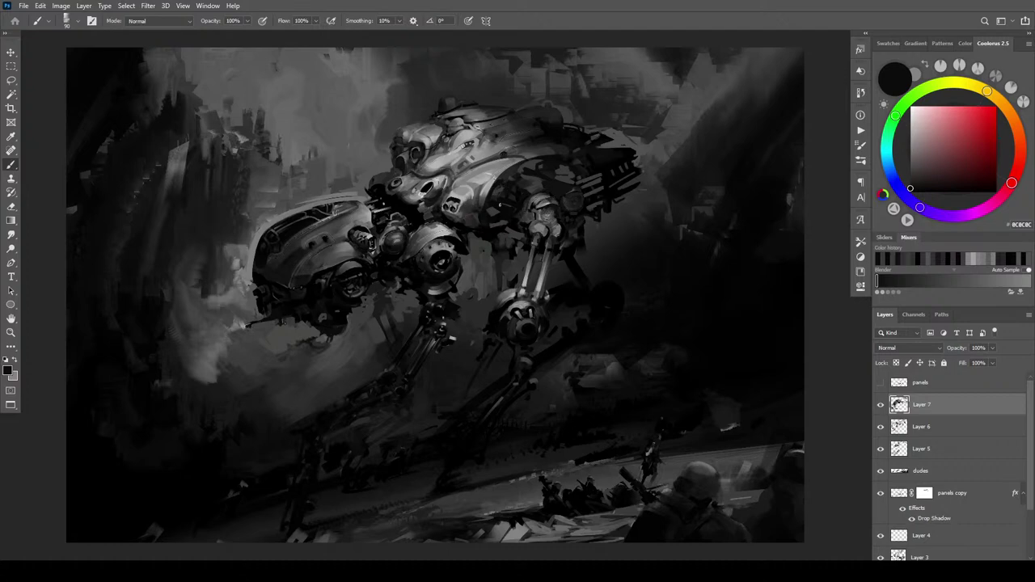
# Rework the recessed panels above the rear hip joint with sampled greys such as 3A3C39 and near-black 050505
pyautogui.press(']')
pyautogui.press(']')
pyautogui.press(']')
pyautogui.keyDown('alt'); pyautogui.click(542, 195); pyautogui.keyUp('alt')
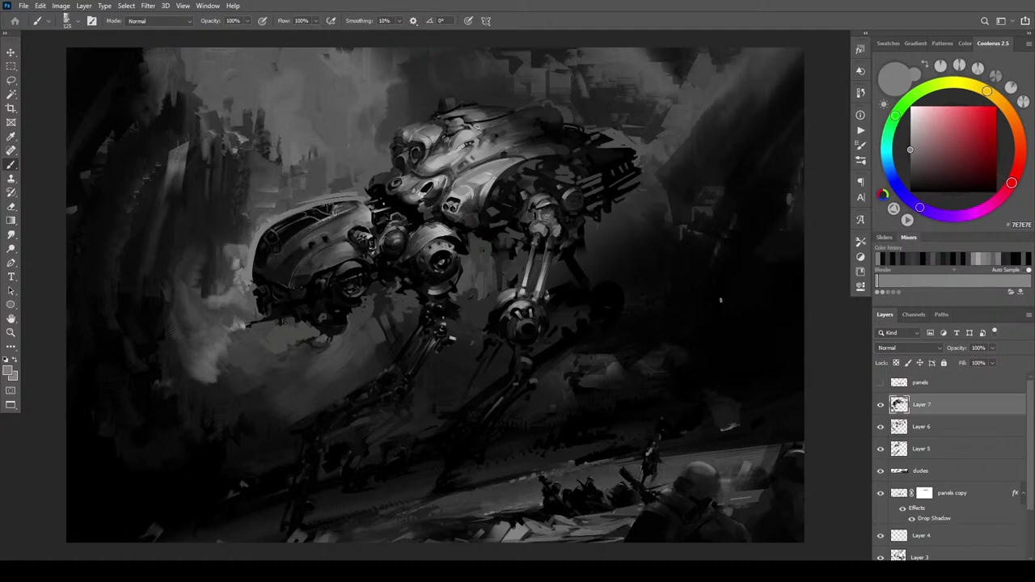
pyautogui.keyDown('alt'); pyautogui.click(566, 153); pyautogui.keyUp('alt')
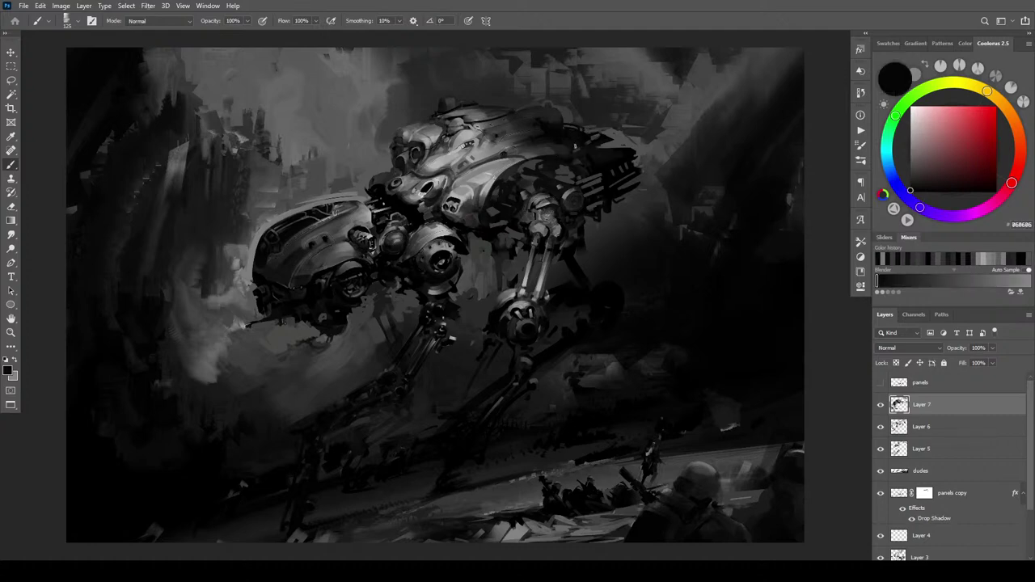
pyautogui.keyDown('alt'); pyautogui.click(558, 159); pyautogui.keyUp('alt')
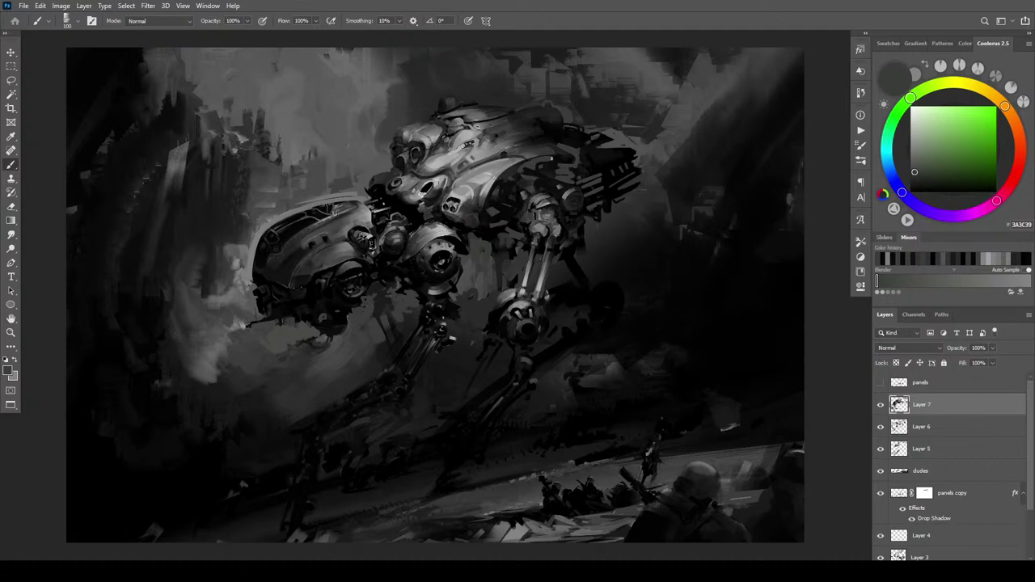
pyautogui.keyDown('alt'); pyautogui.click(558, 156); pyautogui.keyUp('alt')
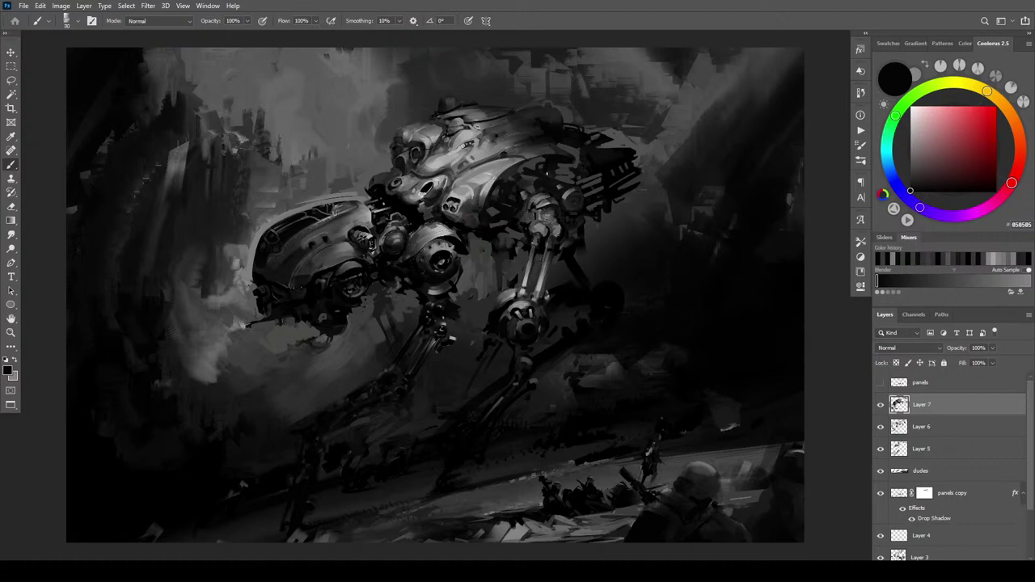
pyautogui.moveTo(513, 173)
pyautogui.mouseDown()
pyautogui.moveTo(525, 201)
pyautogui.moveTo(531, 184)
pyautogui.moveTo(516, 168)
pyautogui.moveTo(518, 179)
pyautogui.mouseUp()
pyautogui.moveTo(532, 157); pyautogui.dragTo(542, 162)
# Brush the upper rear engine casing with a larger brush in sampled dark grey 202020, then pick smoke grey 535151 for a smaller brush
pyautogui.keyDown('alt'); pyautogui.click(564, 146); pyautogui.keyUp('alt')
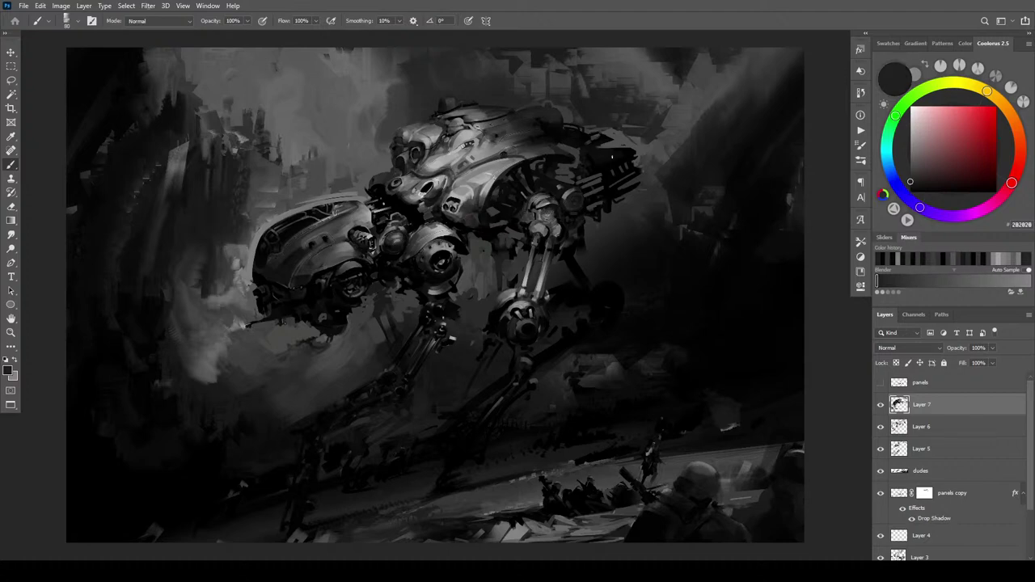
pyautogui.press(']')
pyautogui.press(']')
pyautogui.press(']')
pyautogui.moveTo(602, 163)
pyautogui.mouseDown()
pyautogui.moveTo(631, 151)
pyautogui.moveTo(606, 153)
pyautogui.moveTo(623, 146)
pyautogui.moveTo(628, 156)
pyautogui.mouseUp()
pyautogui.keyDown('alt'); pyautogui.click(639, 141); pyautogui.keyUp('alt')
pyautogui.press('[')
pyautogui.press('[')
pyautogui.press('[')
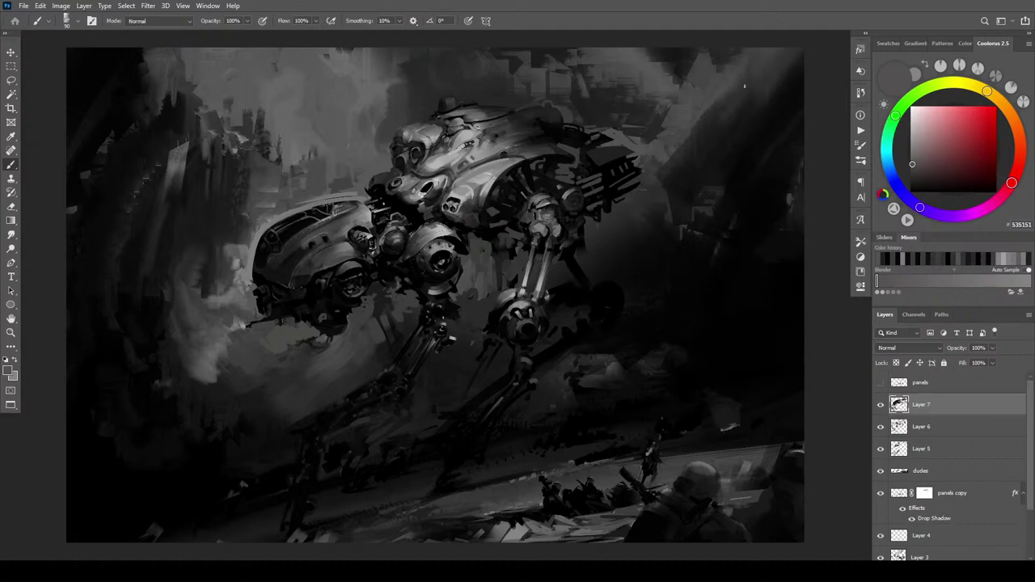
# Detail the front and upper edge of the rear engine with sampled darks and mid grey 515252
pyautogui.keyDown('alt'); pyautogui.click(619, 165); pyautogui.keyUp('alt')
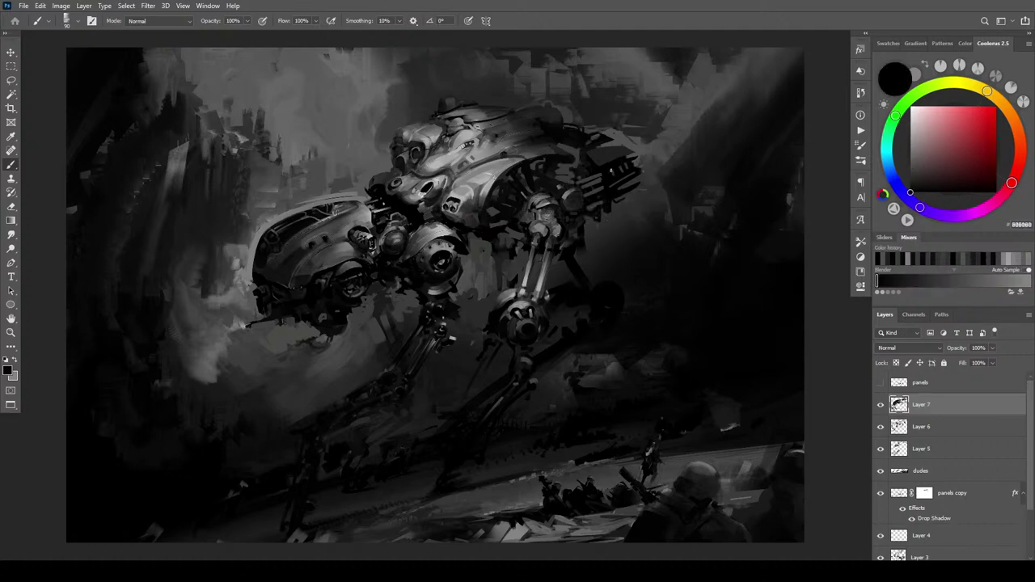
pyautogui.keyDown('alt'); pyautogui.click(591, 162); pyautogui.keyUp('alt')
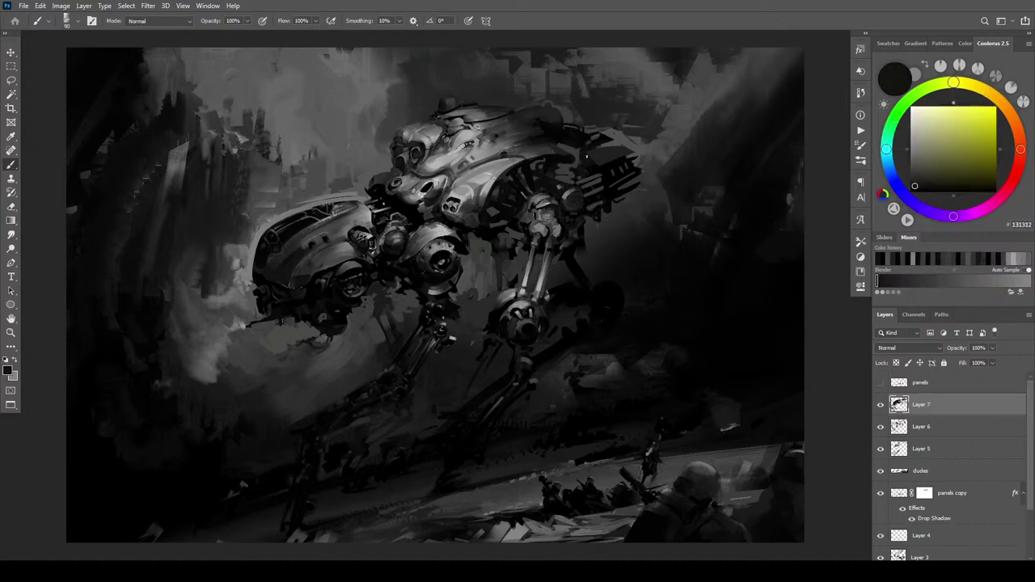
pyautogui.keyDown('alt'); pyautogui.click(591, 164); pyautogui.keyUp('alt')
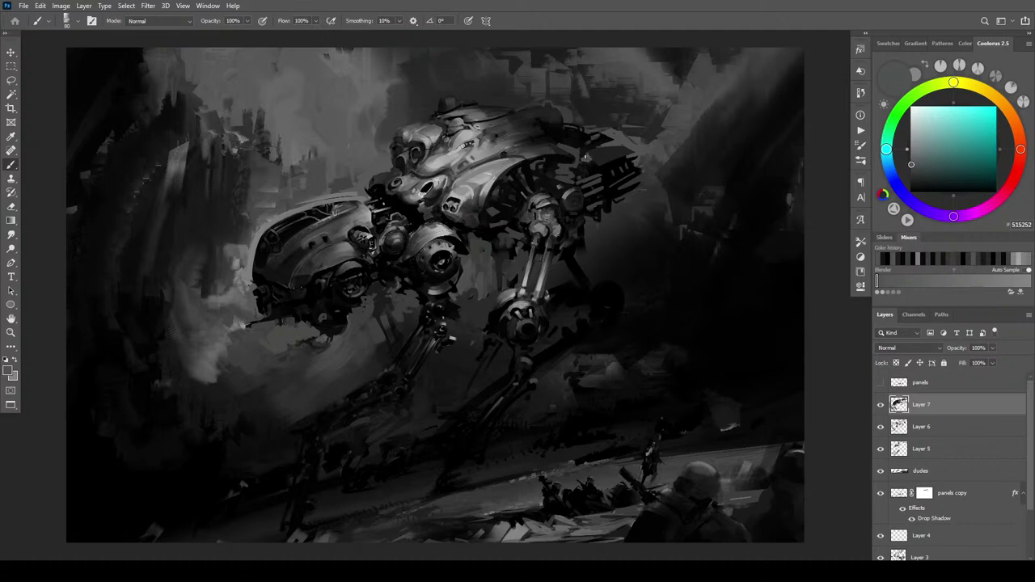
pyautogui.moveTo(606, 138); pyautogui.dragTo(600, 141)
# Paint a broad near-black shadow band along the lower edge of the upper hull with a larger brush and sampled 0C0C0C and 0D0D0D
pyautogui.keyDown('alt'); pyautogui.click(518, 180); pyautogui.keyUp('alt')
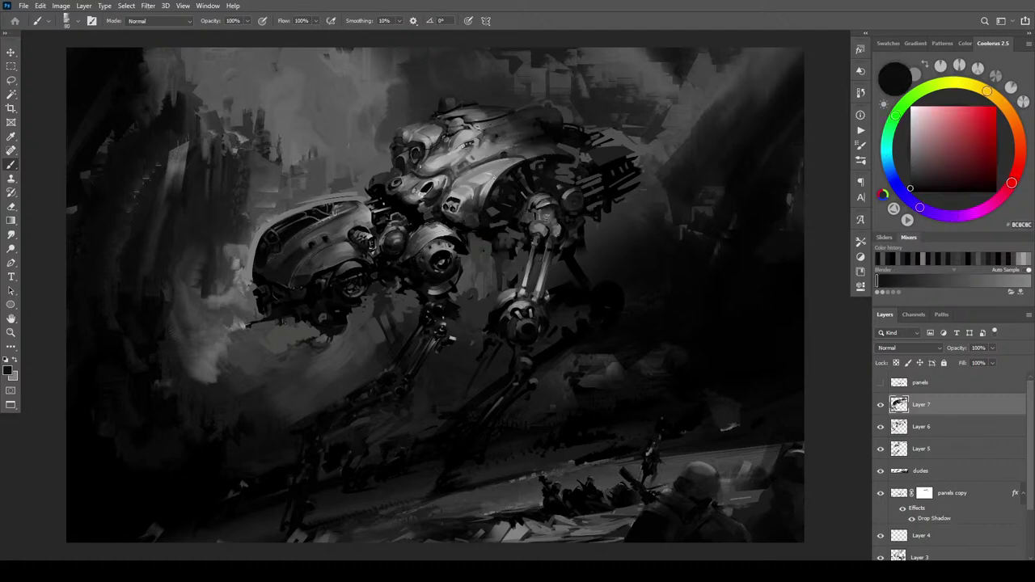
pyautogui.moveTo(445, 163)
pyautogui.mouseDown()
pyautogui.moveTo(422, 172)
pyautogui.moveTo(450, 159)
pyautogui.mouseUp()
pyautogui.press(']')
pyautogui.press(']')
pyautogui.press(']')
pyautogui.press(']')
pyautogui.press(']')
pyautogui.press(']')
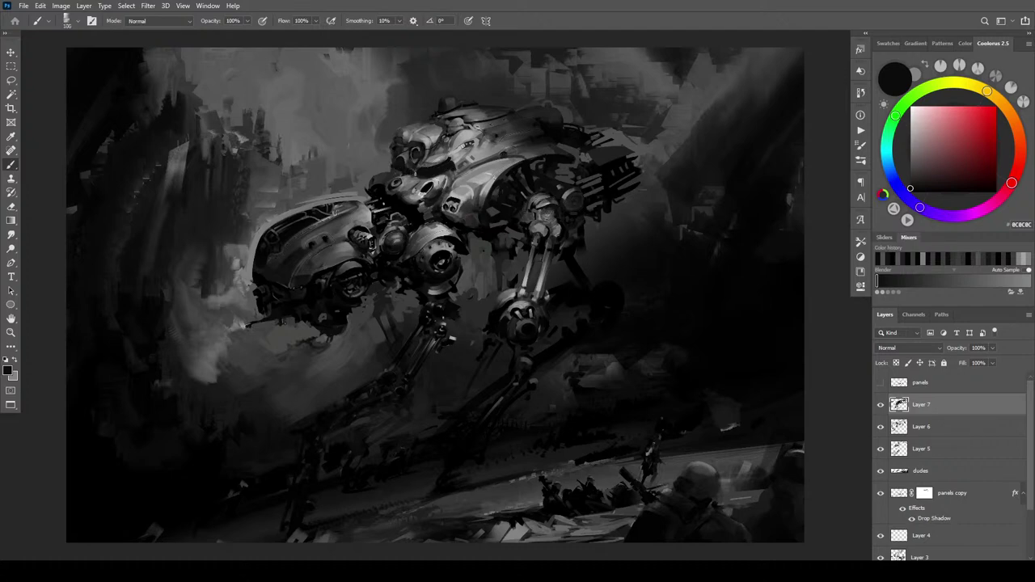
pyautogui.keyDown('alt'); pyautogui.click(453, 168); pyautogui.keyUp('alt')
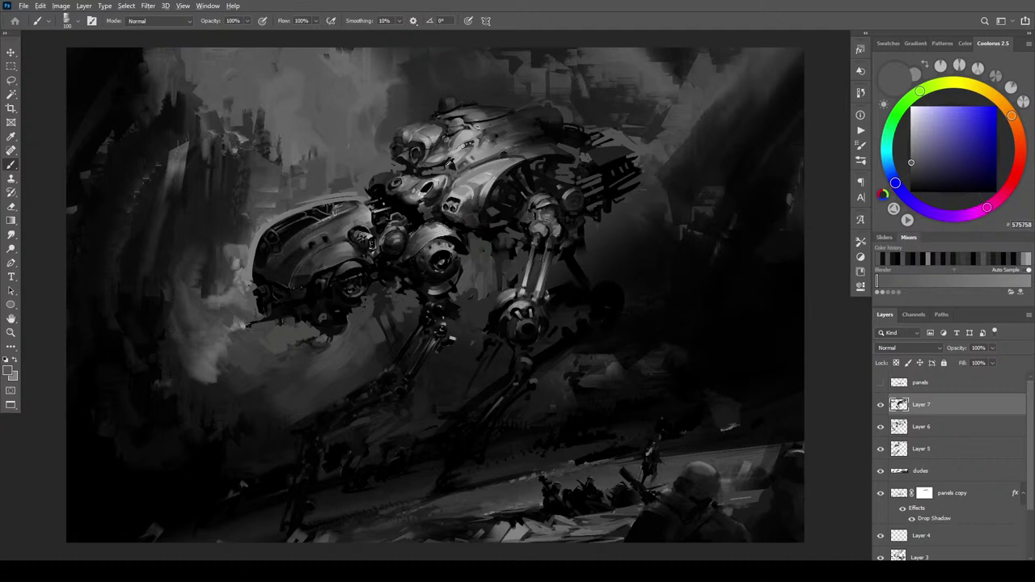
pyautogui.keyDown('alt'); pyautogui.click(453, 168); pyautogui.keyUp('alt')
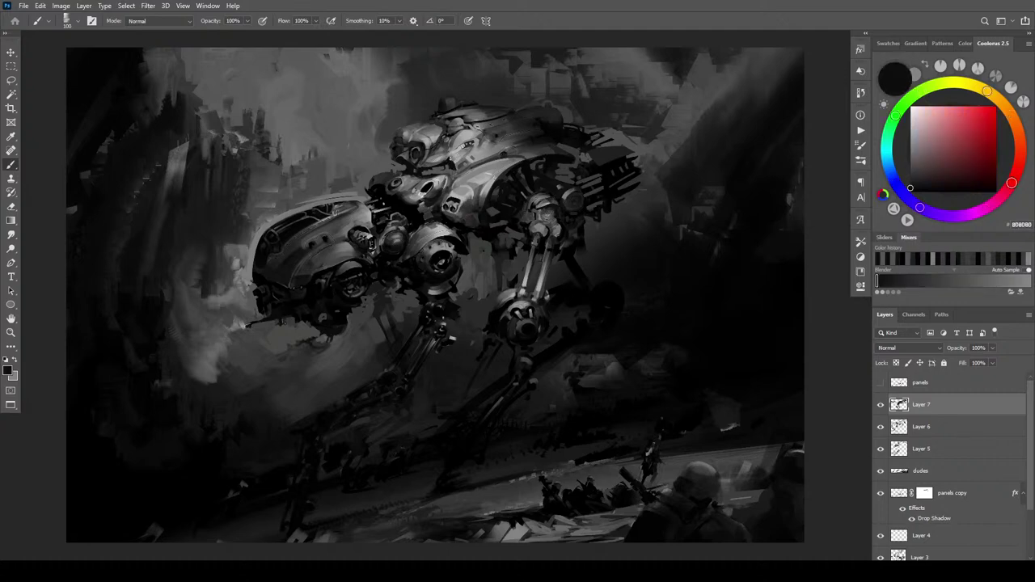
pyautogui.moveTo(455, 166)
pyautogui.mouseDown()
pyautogui.moveTo(503, 136)
pyautogui.moveTo(493, 154)
pyautogui.moveTo(457, 164)
pyautogui.moveTo(455, 179)
pyautogui.moveTo(438, 170)
pyautogui.moveTo(466, 158)
pyautogui.mouseUp()
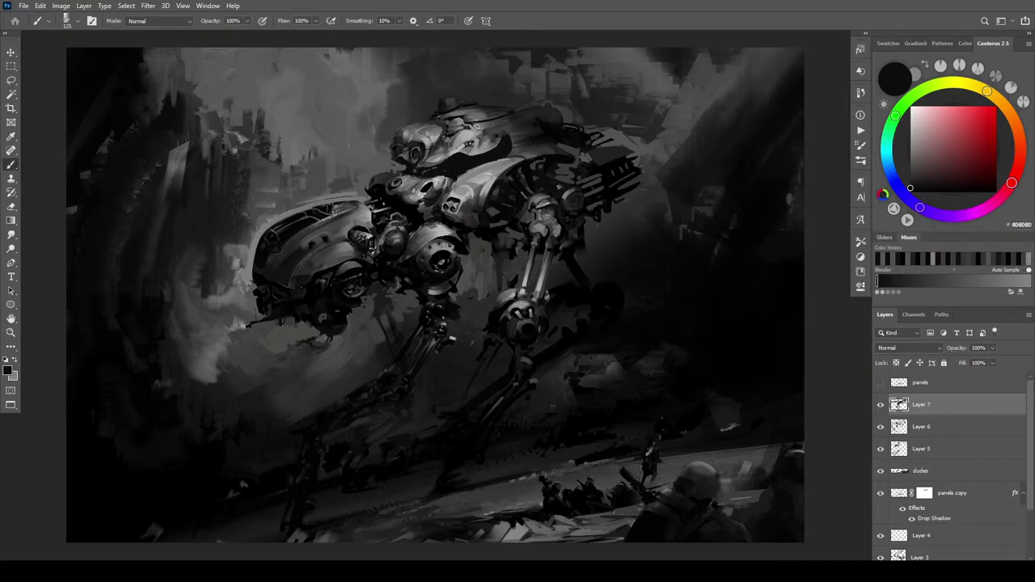
# Cover the round details under the upper hull's nose with near-black 0D0D0D and trim its edge with background grey 535456
pyautogui.press(']')
pyautogui.moveTo(403, 154); pyautogui.dragTo(437, 168)
pyautogui.keyDown('alt'); pyautogui.click(386, 146); pyautogui.keyUp('alt')
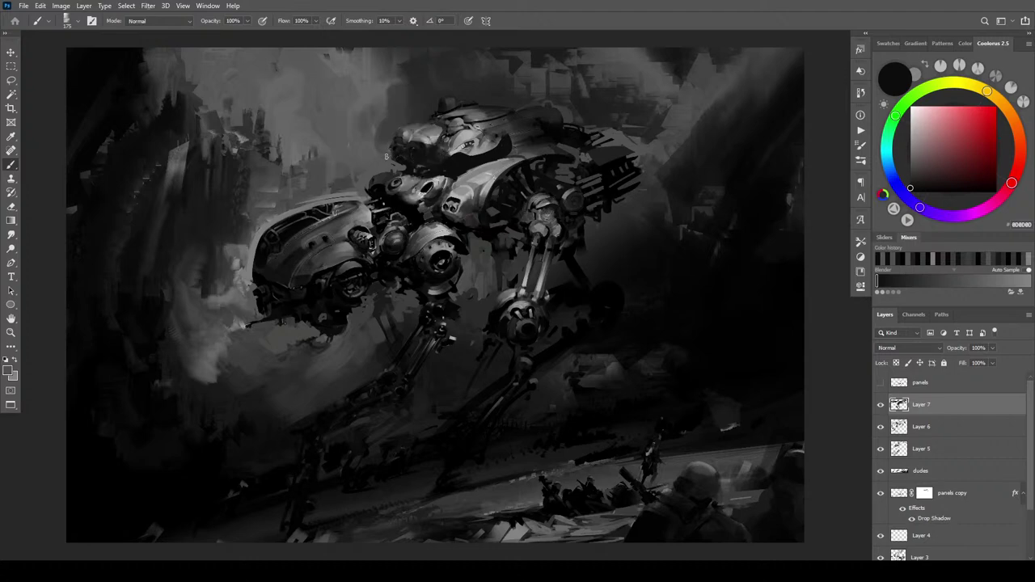
pyautogui.moveTo(395, 153)
pyautogui.mouseDown()
pyautogui.moveTo(408, 161)
pyautogui.moveTo(396, 154)
pyautogui.mouseUp()
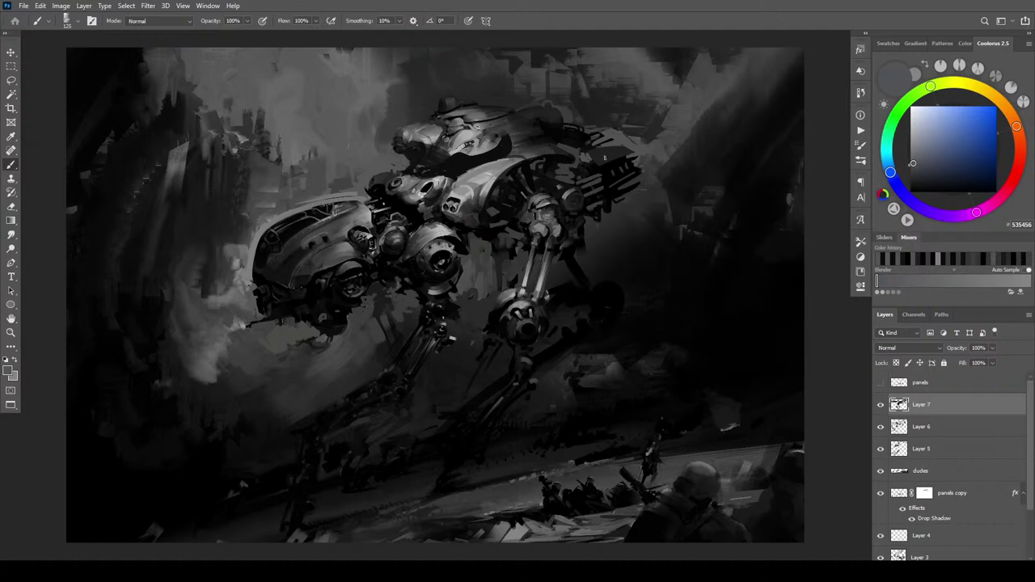
# Clean up the upper outline of the hull's nose with sampled greys such as 3A3B3A
pyautogui.keyDown('alt'); pyautogui.click(424, 118); pyautogui.keyUp('alt')
pyautogui.keyDown('alt'); pyautogui.click(405, 127); pyautogui.keyUp('alt')
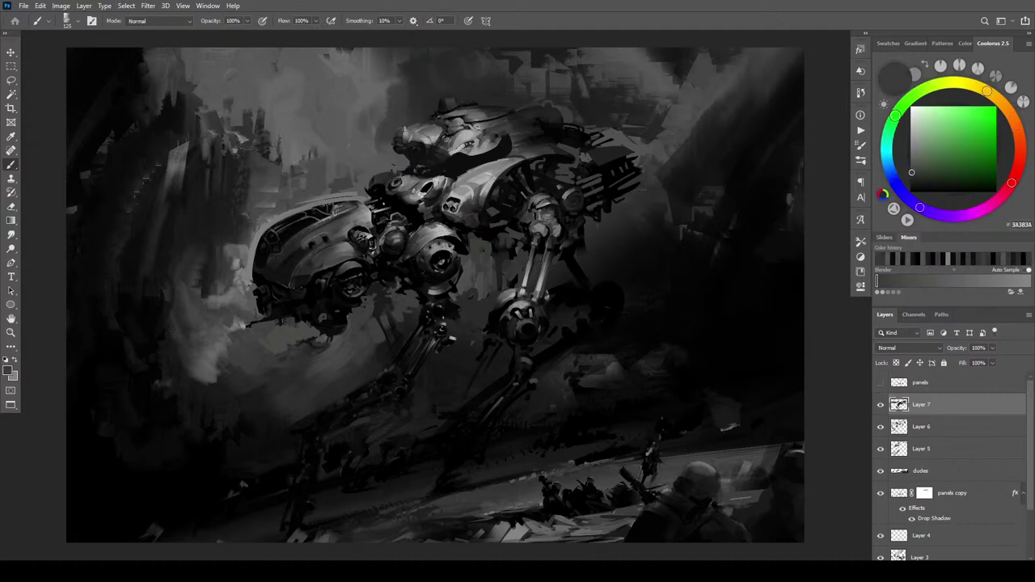
pyautogui.keyDown('alt'); pyautogui.click(409, 126); pyautogui.keyUp('alt')
pyautogui.keyDown('alt'); pyautogui.click(407, 118); pyautogui.keyUp('alt')
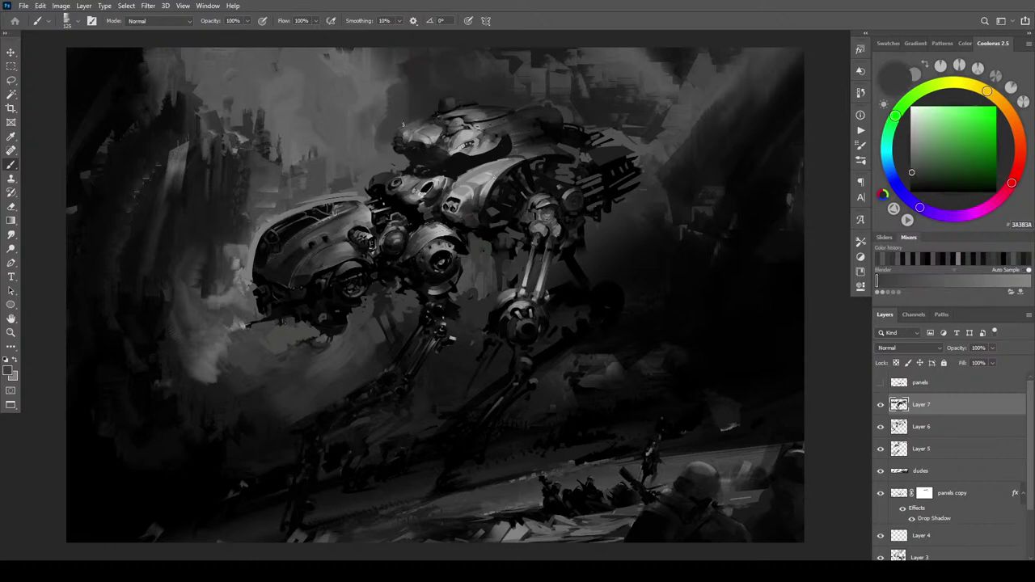
# Paint a lighter stroke along the front top of the upper hull with sampled grey 6E6E6E
pyautogui.keyDown('alt'); pyautogui.click(457, 101); pyautogui.keyUp('alt')
pyautogui.keyDown('alt'); pyautogui.click(458, 109); pyautogui.keyUp('alt')
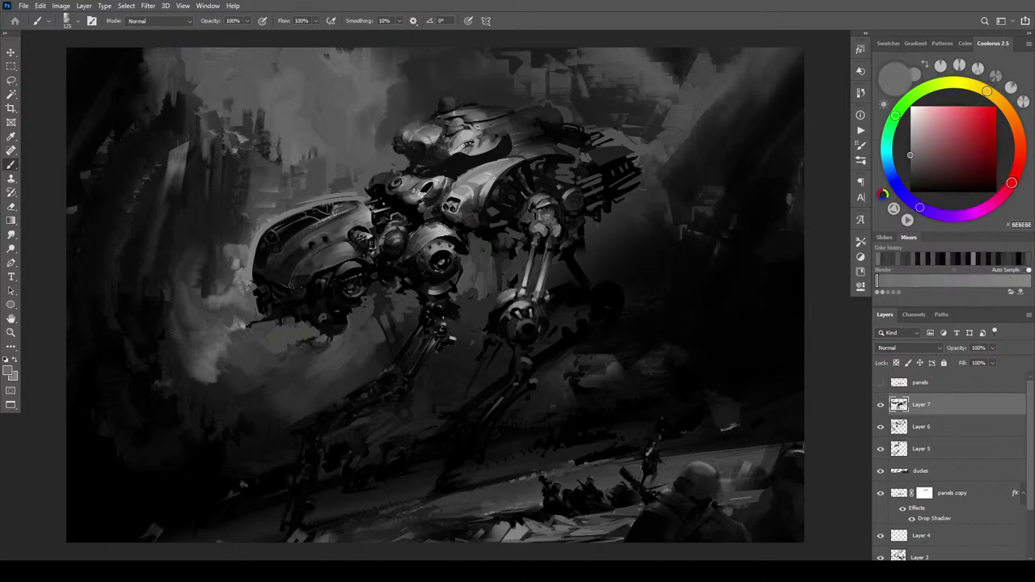
pyautogui.moveTo(453, 114); pyautogui.dragTo(487, 100)
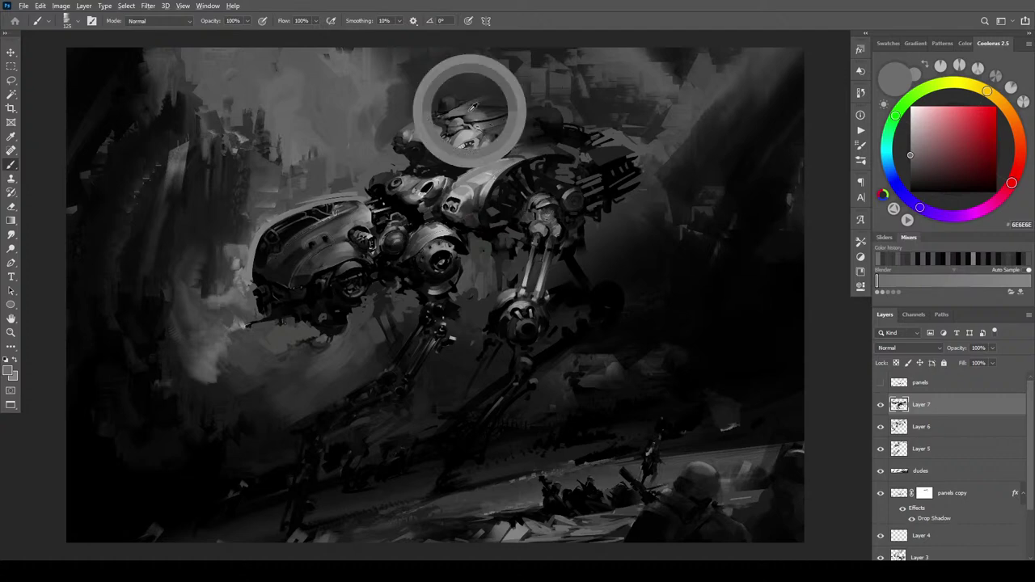
# Darken and shape the rear end of the upper hull with sampled greys 252626, 0D0D0D, 2E2F2E and 191919
pyautogui.keyDown('alt'); pyautogui.click(517, 100); pyautogui.keyUp('alt')
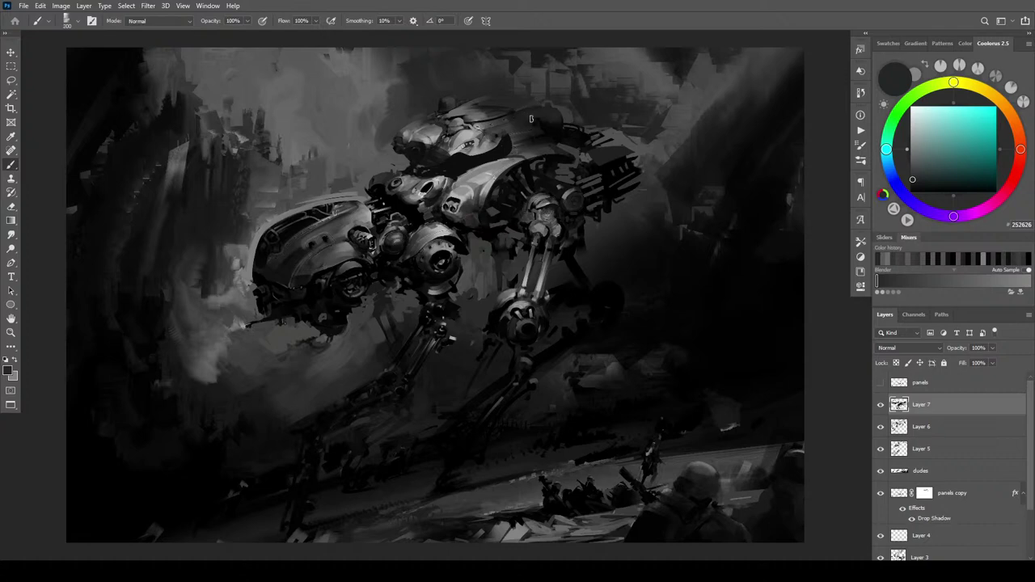
pyautogui.keyDown('alt'); pyautogui.click(525, 131); pyautogui.keyUp('alt')
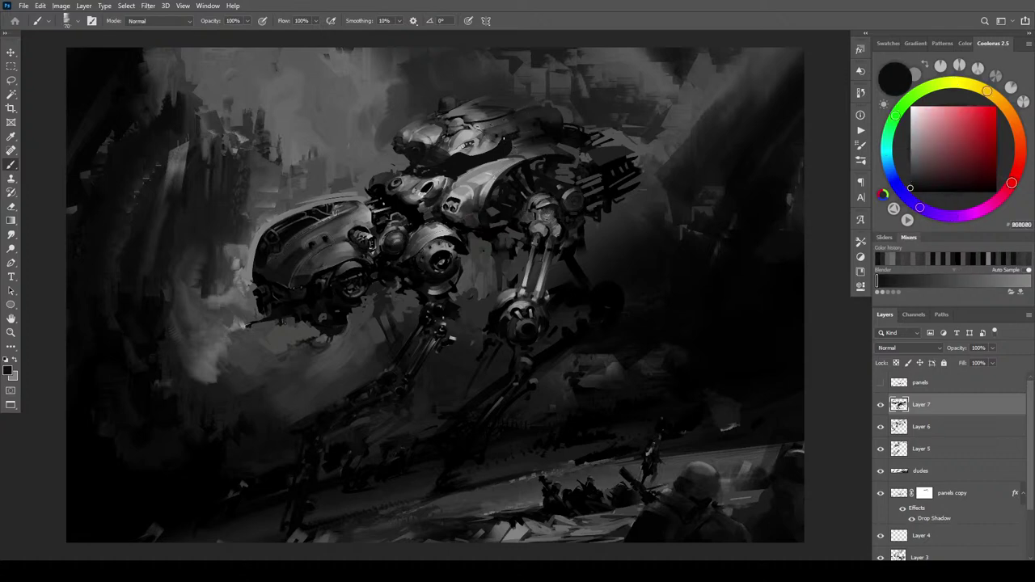
pyautogui.keyDown('alt'); pyautogui.click(515, 134); pyautogui.keyUp('alt')
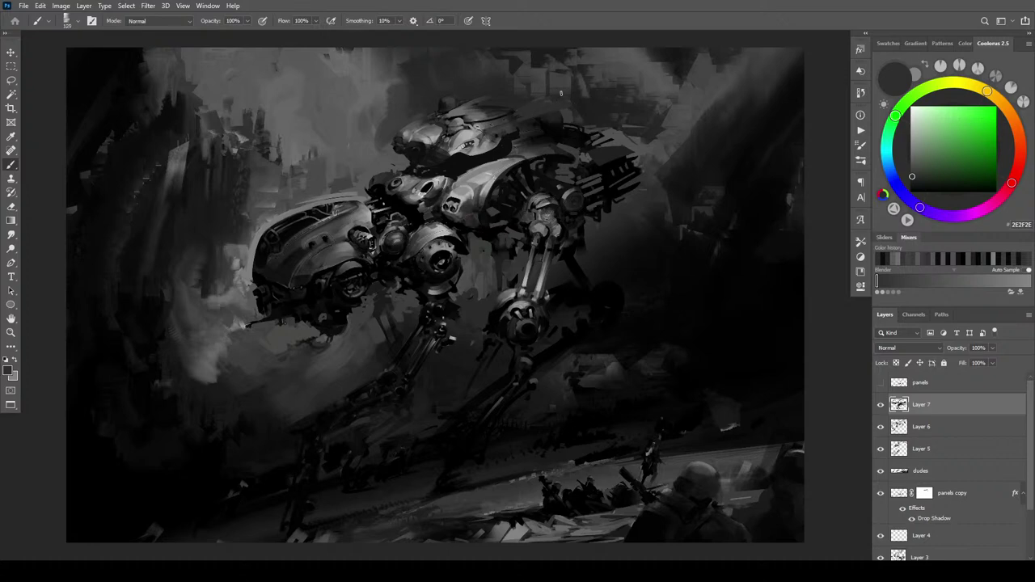
pyautogui.keyDown('alt'); pyautogui.click(542, 124); pyautogui.keyUp('alt')
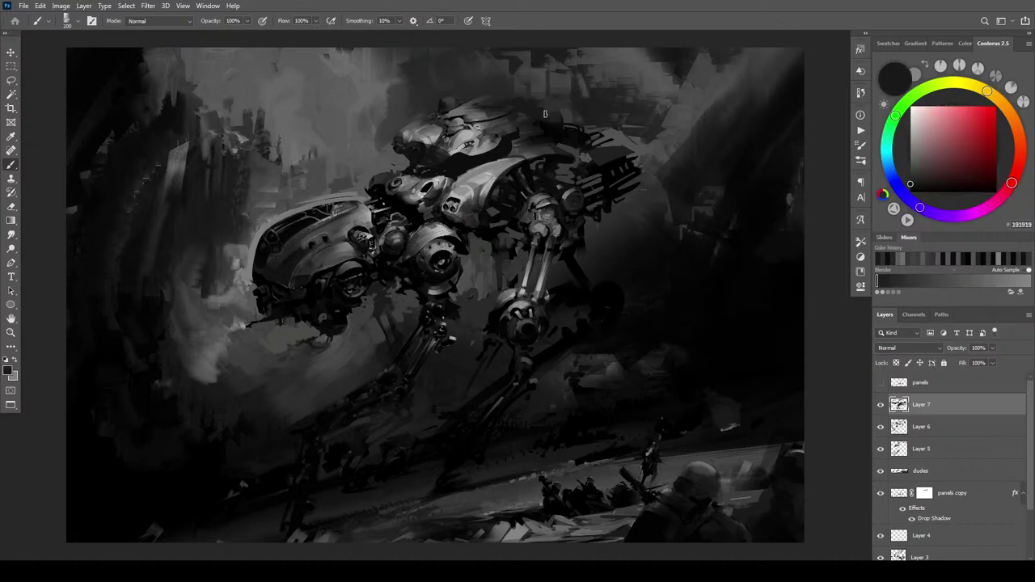
# Reshape the upper hull's top outline with sampled background grey 403E41 and lighten its surface with 585858
pyautogui.keyDown('alt'); pyautogui.click(509, 86); pyautogui.keyUp('alt')
pyautogui.keyDown('alt'); pyautogui.click(534, 90); pyautogui.keyUp('alt')
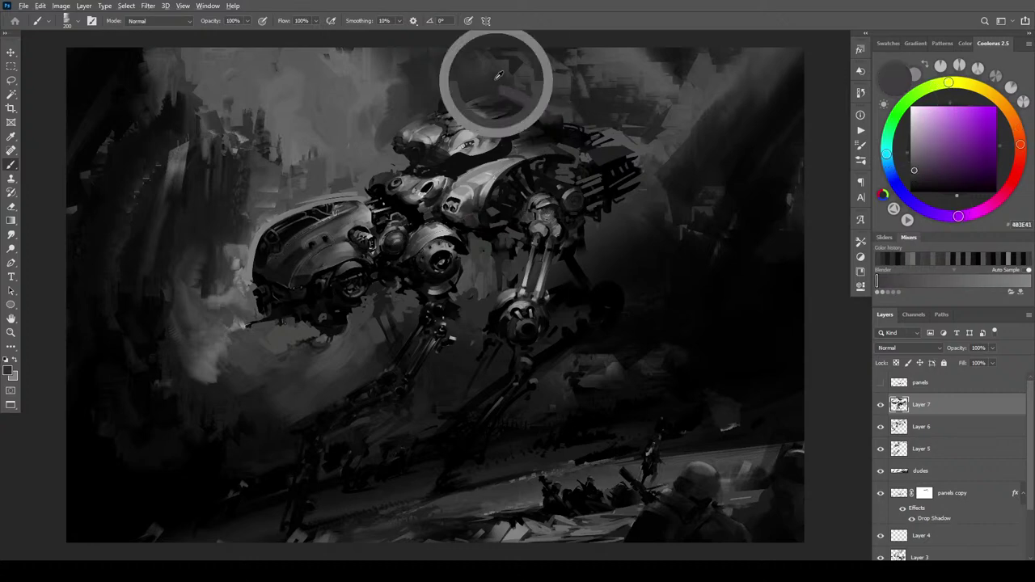
pyautogui.keyDown('alt'); pyautogui.click(500, 78); pyautogui.keyUp('alt')
pyautogui.keyDown('alt'); pyautogui.click(487, 102); pyautogui.keyUp('alt')
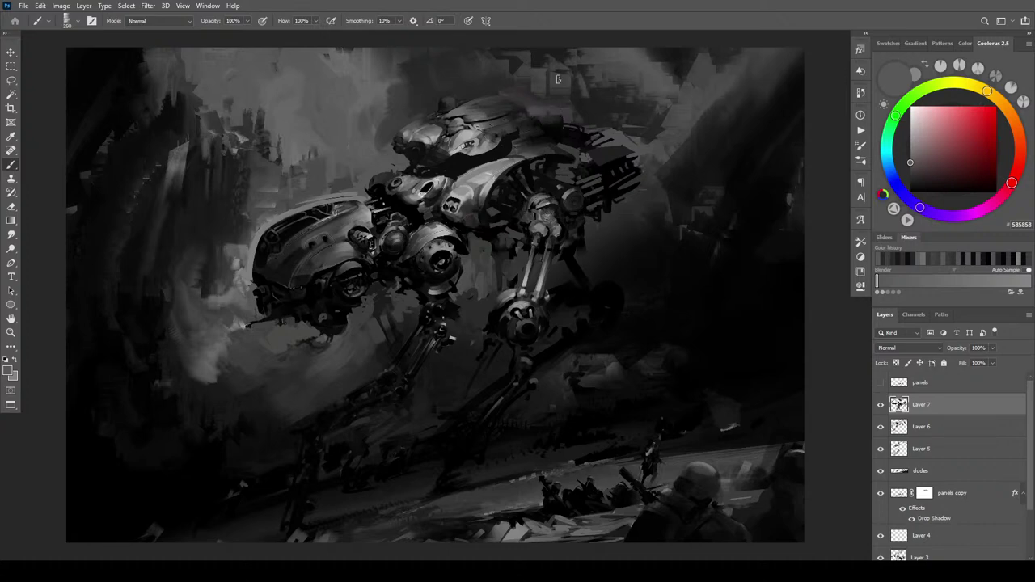
# Paint a rounded near-black dome behind the upper hull with a larger brush and sampled 080808
pyautogui.keyDown('alt'); pyautogui.click(559, 125); pyautogui.keyUp('alt')
pyautogui.moveTo(533, 108)
pyautogui.mouseDown()
pyautogui.moveTo(571, 97)
pyautogui.moveTo(579, 111)
pyautogui.moveTo(553, 127)
pyautogui.moveTo(553, 105)
pyautogui.moveTo(585, 118)
pyautogui.moveTo(559, 105)
pyautogui.moveTo(545, 115)
pyautogui.moveTo(571, 127)
pyautogui.moveTo(573, 118)
pyautogui.moveTo(532, 116)
pyautogui.moveTo(559, 107)
pyautogui.mouseUp()
pyautogui.press(']')
pyautogui.press(']')
pyautogui.keyDown('alt'); pyautogui.click(556, 119); pyautogui.keyUp('alt')
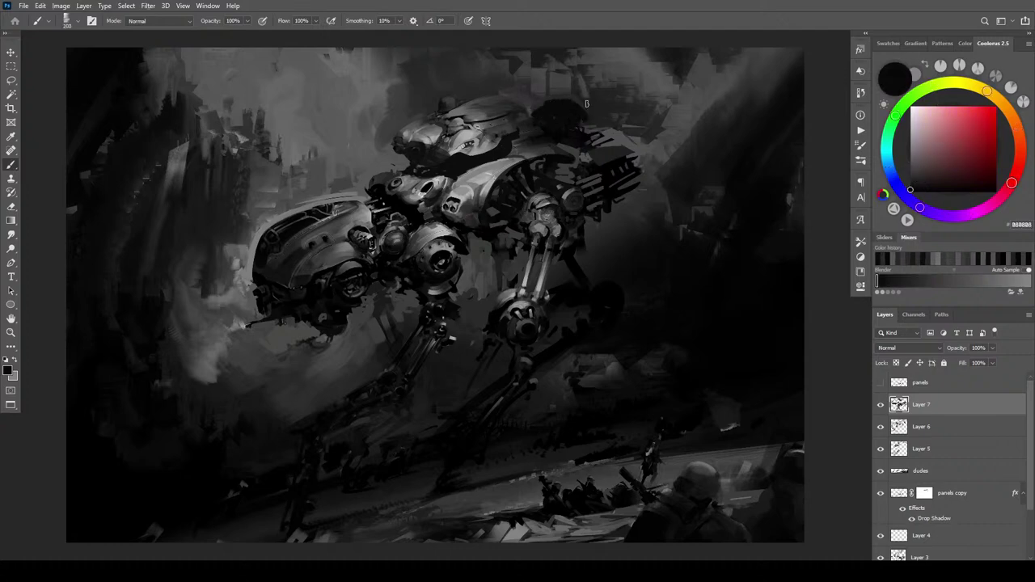
pyautogui.moveTo(529, 68); pyautogui.dragTo(279, 174)
pyautogui.moveTo(318, 135)
pyautogui.mouseDown()
pyautogui.moveTo(282, 176)
pyautogui.moveTo(349, 165)
pyautogui.mouseUp()
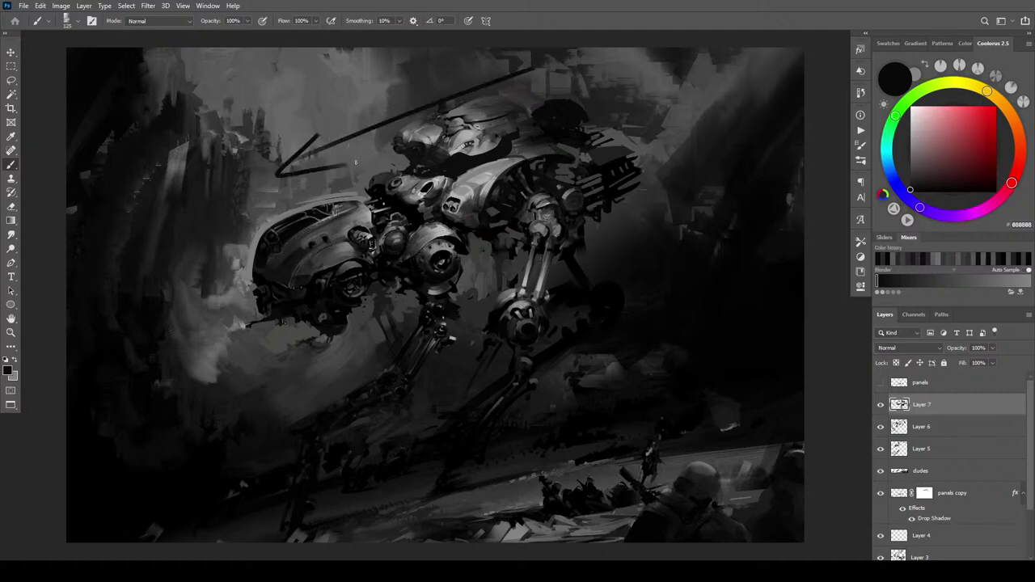
pyautogui.hotkey('ctrl', 'z')
pyautogui.hotkey('ctrl', 'z')
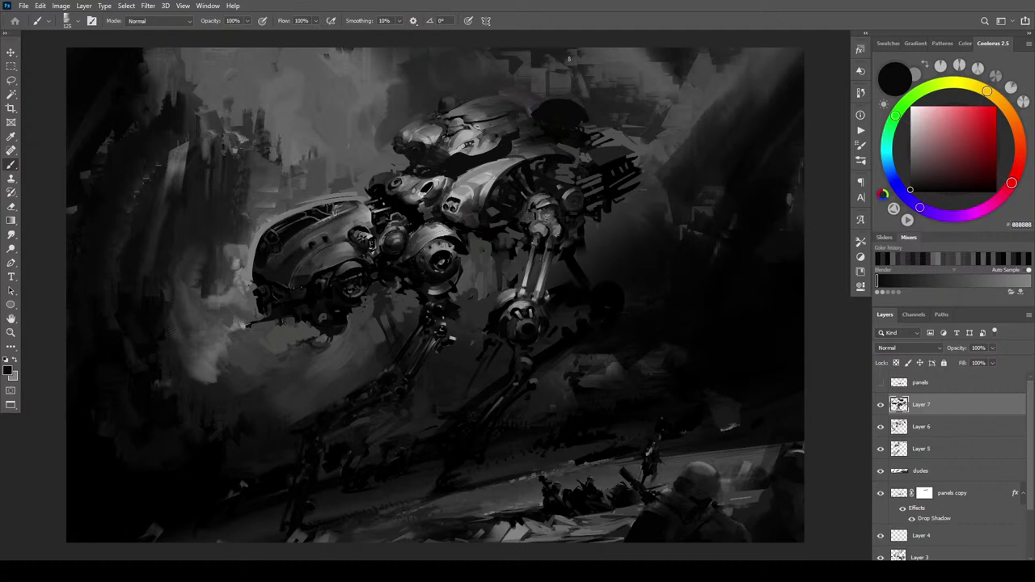
# Refine the dark rear dome and the small turret atop the hull with sampled greys 252729, 373836, 292727 and 393939
pyautogui.keyDown('alt'); pyautogui.click(540, 102); pyautogui.keyUp('alt')
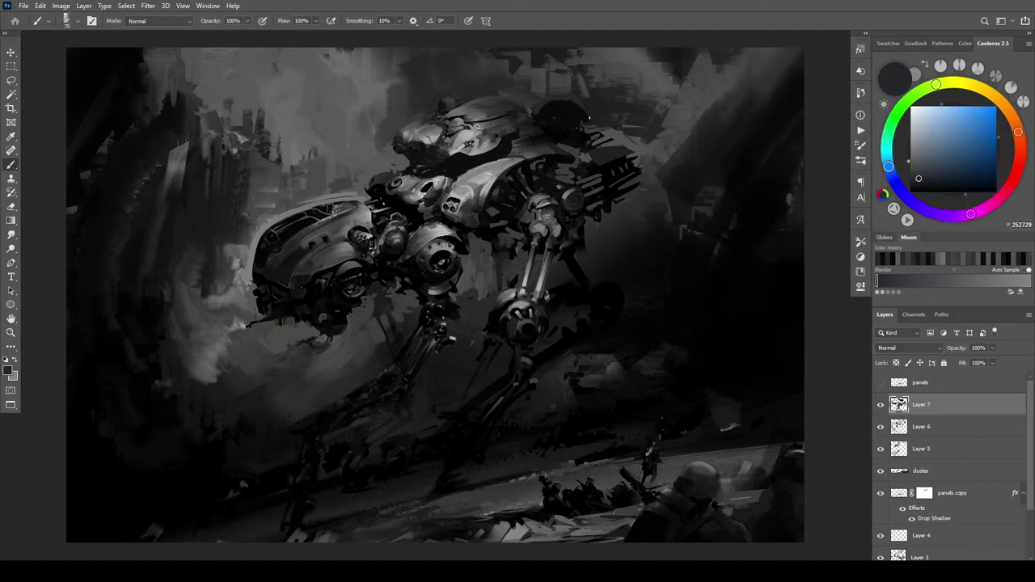
pyautogui.keyDown('alt'); pyautogui.click(560, 92); pyautogui.keyUp('alt')
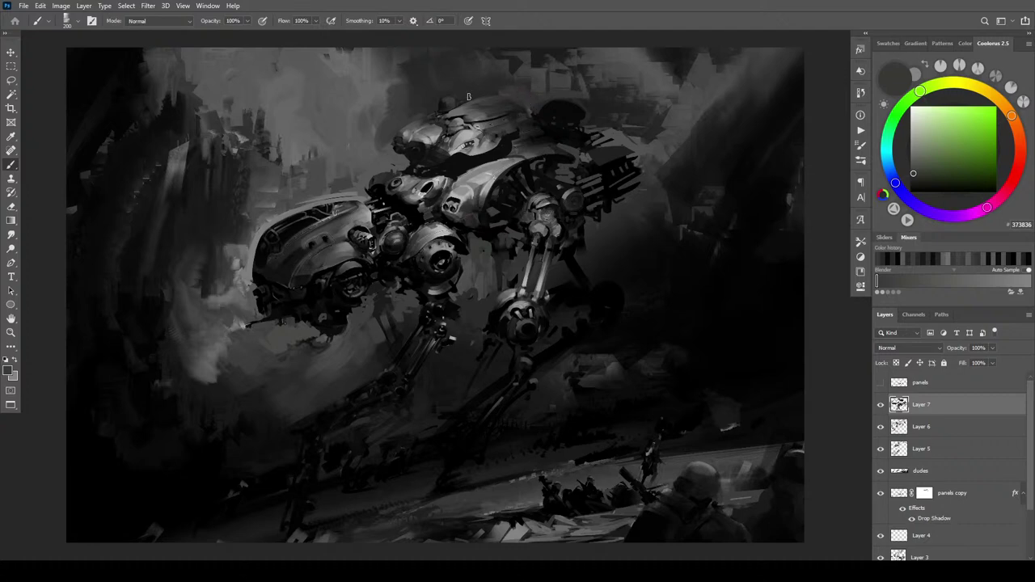
pyautogui.keyDown('alt'); pyautogui.click(495, 90); pyautogui.keyUp('alt')
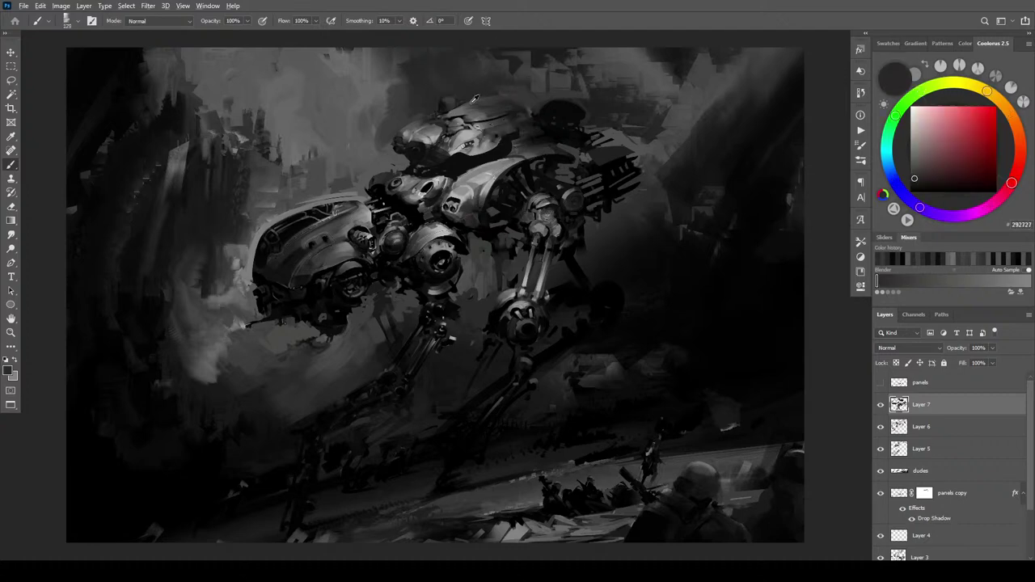
pyautogui.keyDown('alt'); pyautogui.click(447, 104); pyautogui.keyUp('alt')
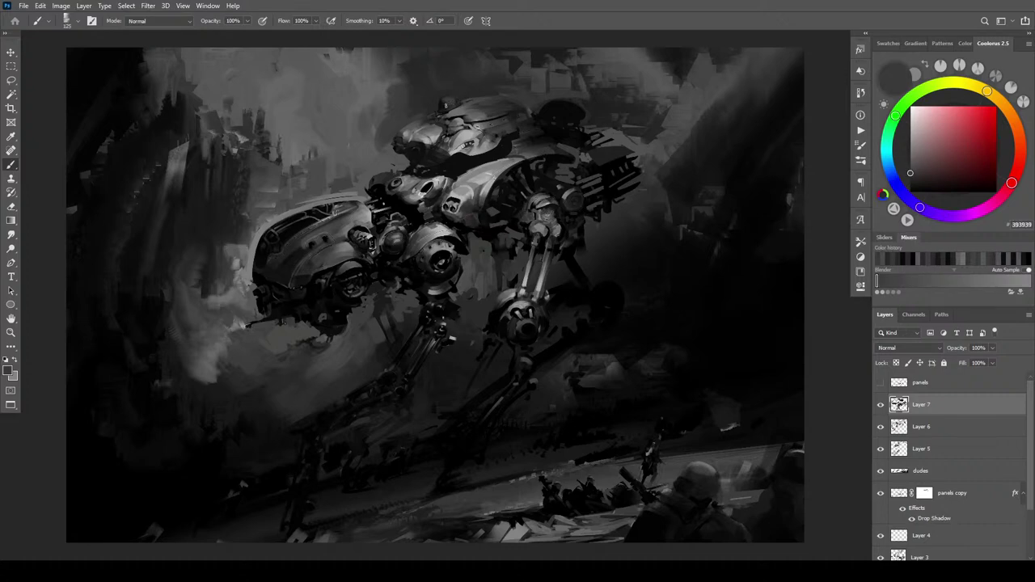
# Touch up the top edge of the upper hull behind the small turret with sampled greys 1E1E1E and 464646
pyautogui.keyDown('alt'); pyautogui.click(449, 100); pyautogui.keyUp('alt')
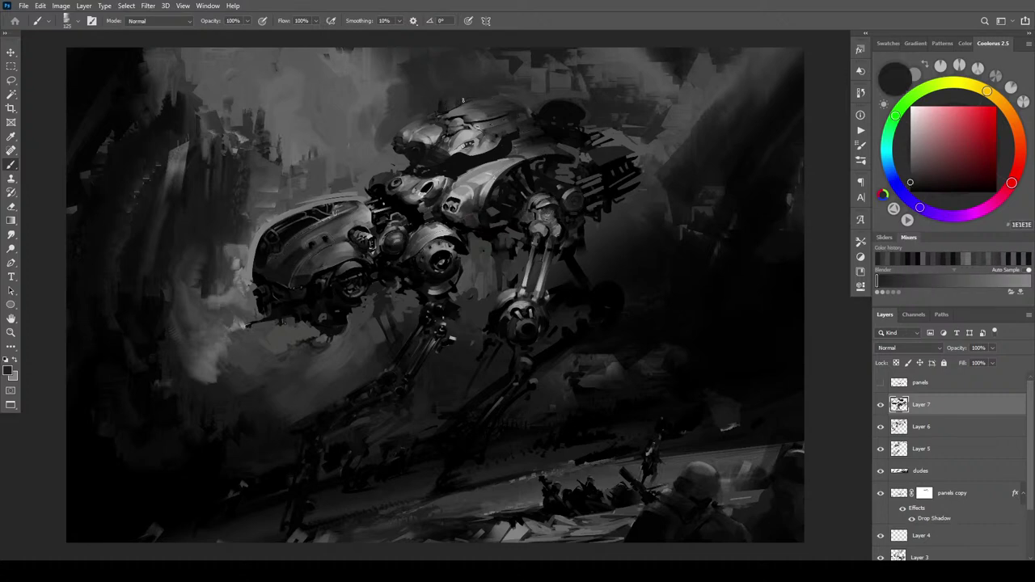
pyautogui.keyDown('alt'); pyautogui.click(463, 104); pyautogui.keyUp('alt')
pyautogui.moveTo(460, 102); pyautogui.dragTo(490, 99)
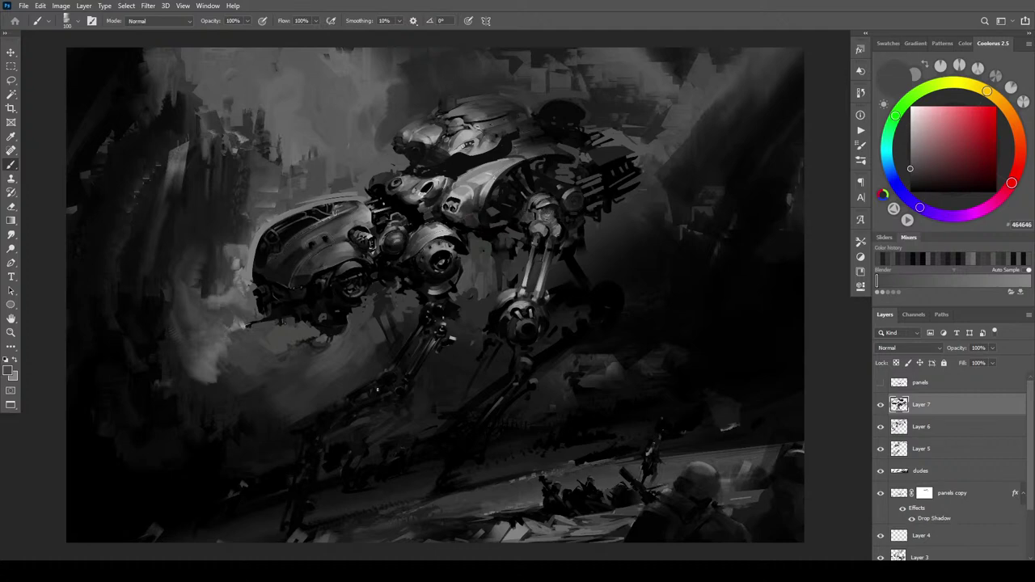
# Retouch the background along the upper hull's top outline with sampled grey 2C2A2B, varying the brush size
pyautogui.keyDown('alt'); pyautogui.click(499, 86); pyautogui.keyUp('alt')
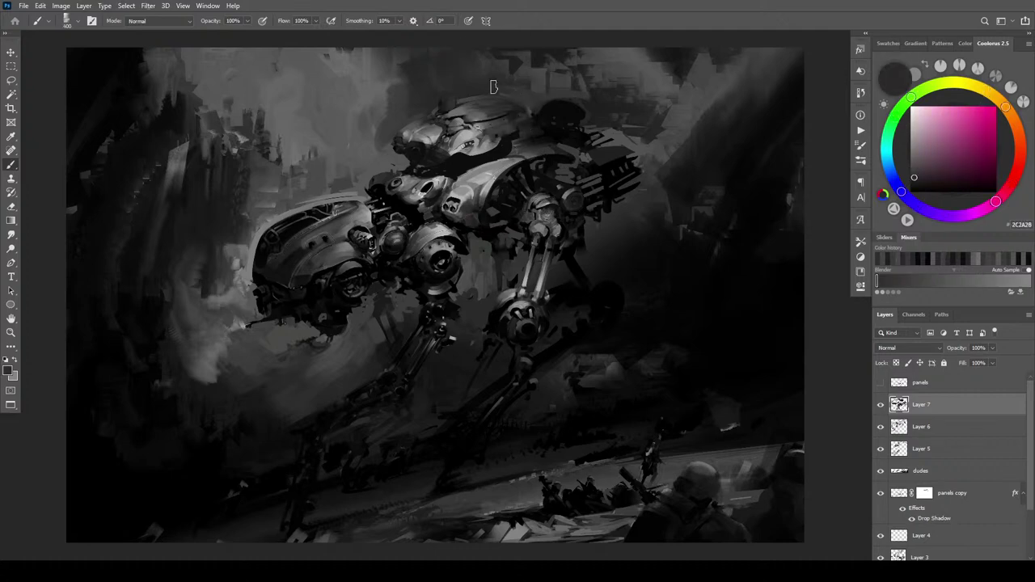
pyautogui.press(']')
pyautogui.press(']')
pyautogui.press(']')
pyautogui.press(']')
pyautogui.press(']')
pyautogui.press(']')
pyautogui.press('[')
pyautogui.press('[')
pyautogui.press('[')
pyautogui.press('[')
pyautogui.press('[')
pyautogui.press('[')
pyautogui.press('[')
pyautogui.press('[')
pyautogui.press('[')
pyautogui.press('[')
pyautogui.press('[')
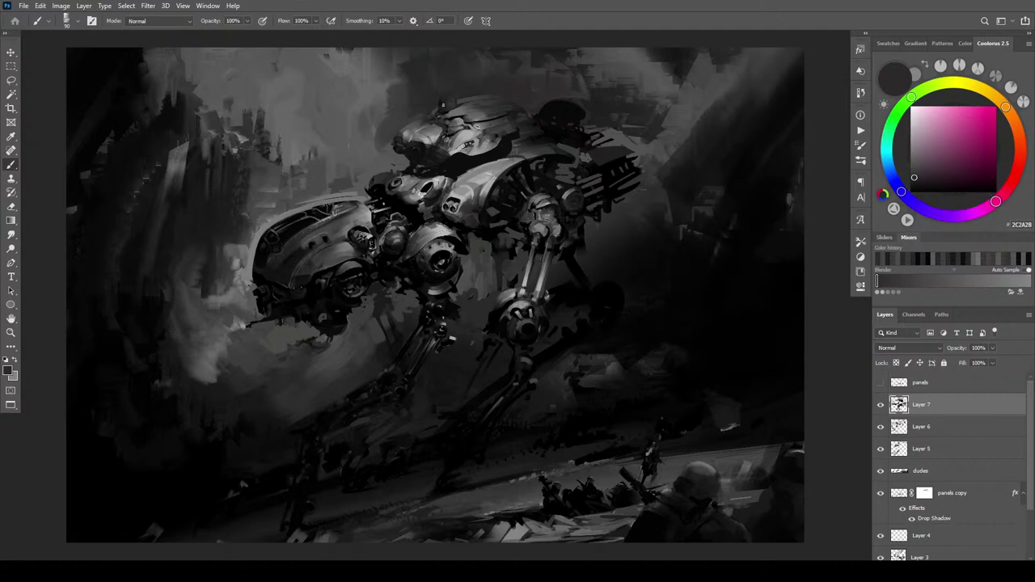
# Refine the upper hull's rear edge and underside with a smaller brush and sampled greys 080808, 535456 and 0D0D0D
pyautogui.keyDown('alt'); pyautogui.click(557, 107); pyautogui.keyUp('alt')
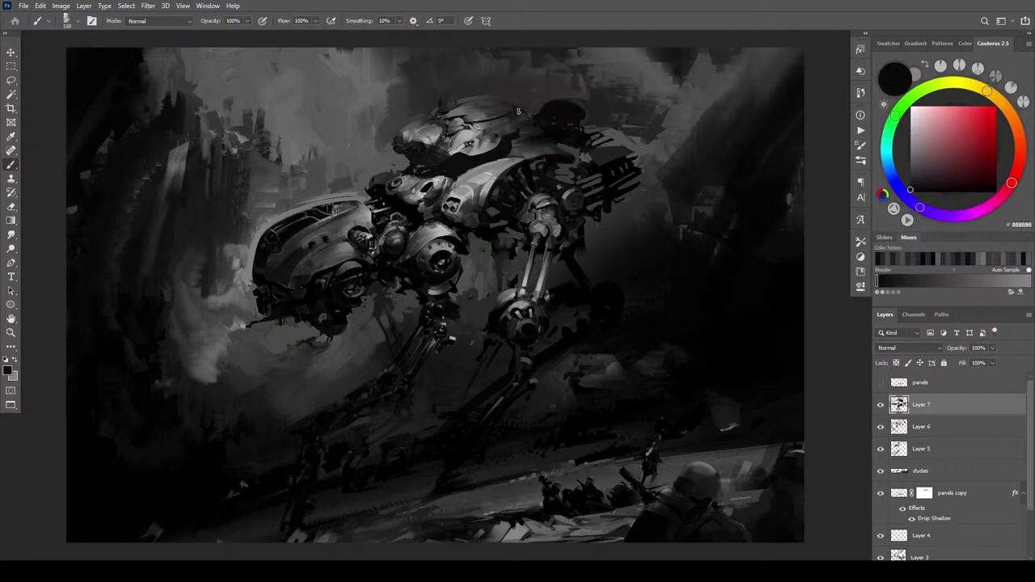
pyautogui.press('[')
pyautogui.press('[')
pyautogui.press('[')
pyautogui.press('[')
pyautogui.press('[')
pyautogui.press('[')
pyautogui.keyDown('alt'); pyautogui.click(523, 111); pyautogui.keyUp('alt')
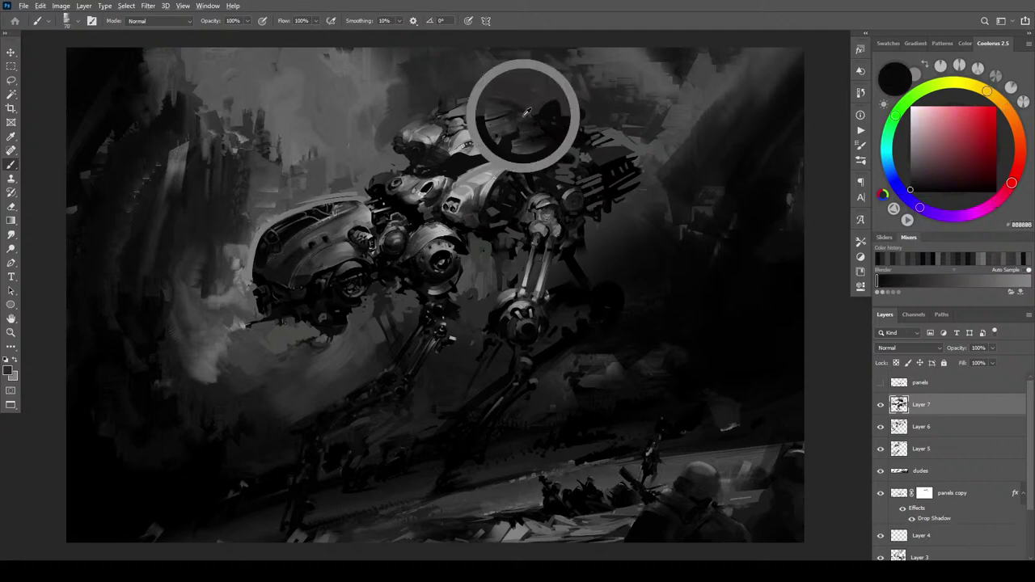
pyautogui.keyDown('alt'); pyautogui.click(455, 161); pyautogui.keyUp('alt')
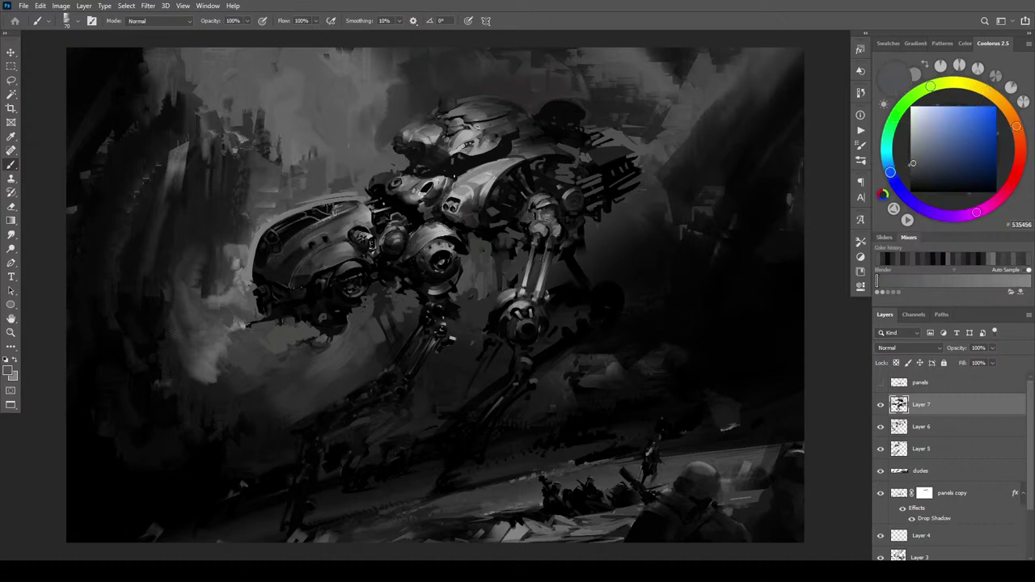
pyautogui.keyDown('alt'); pyautogui.click(471, 165); pyautogui.keyUp('alt')
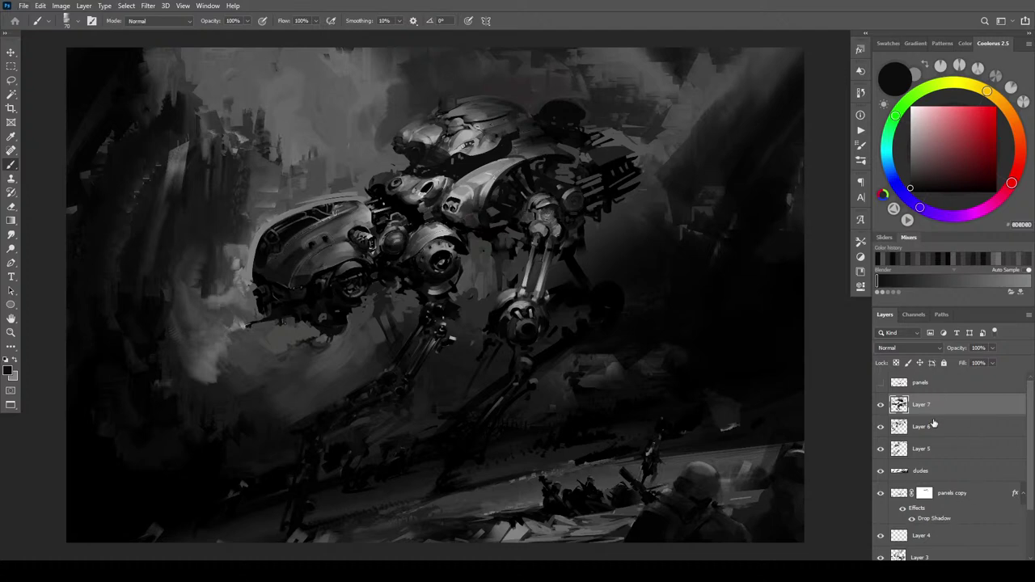
# Paste a merged copy of the whole canvas as a new layer above Layer 7 and open it in the Liquify filter
pyautogui.hotkey('ctrl', 'a')
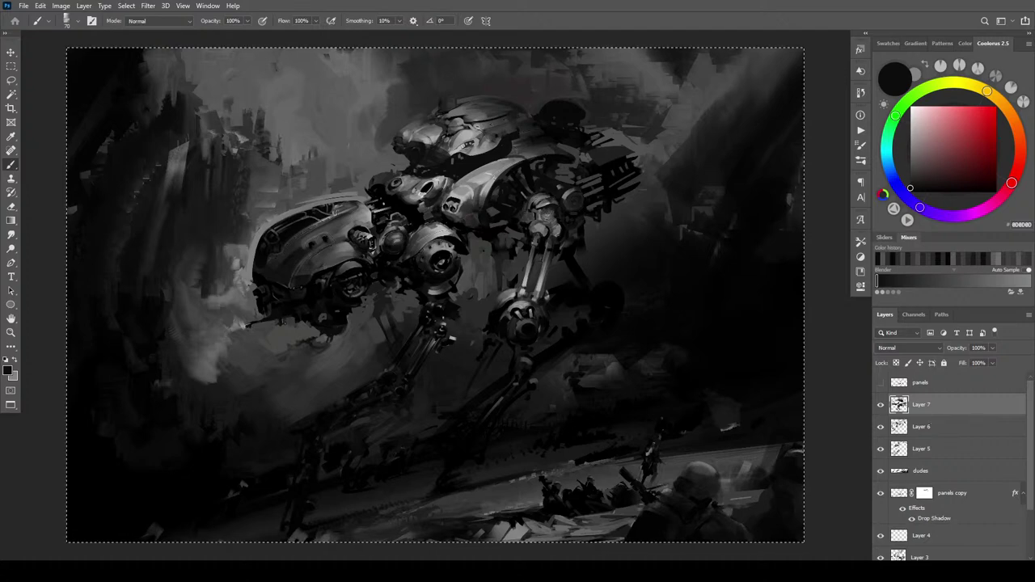
pyautogui.hotkey('ctrl', 'v')
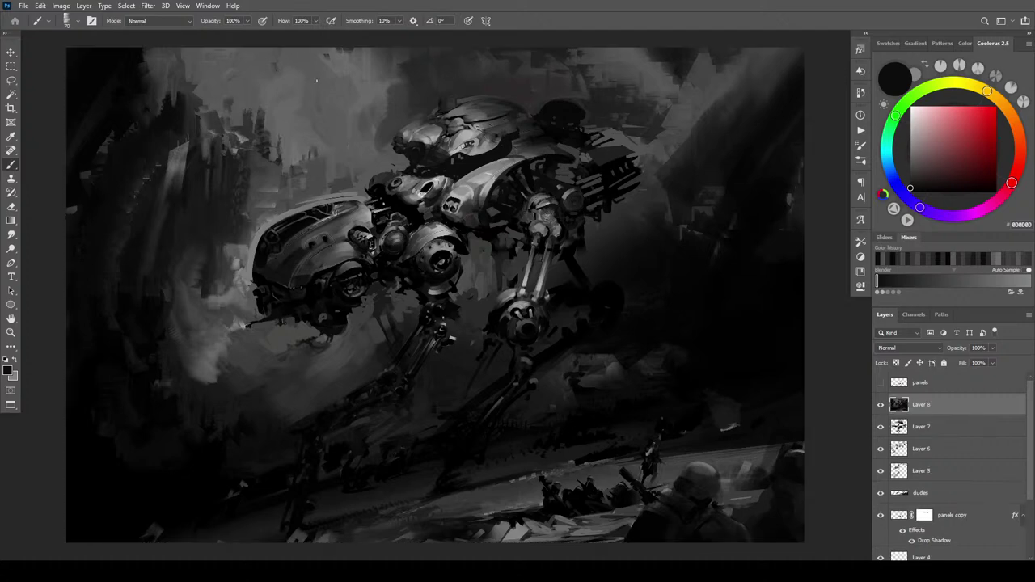
pyautogui.click(148, 6)
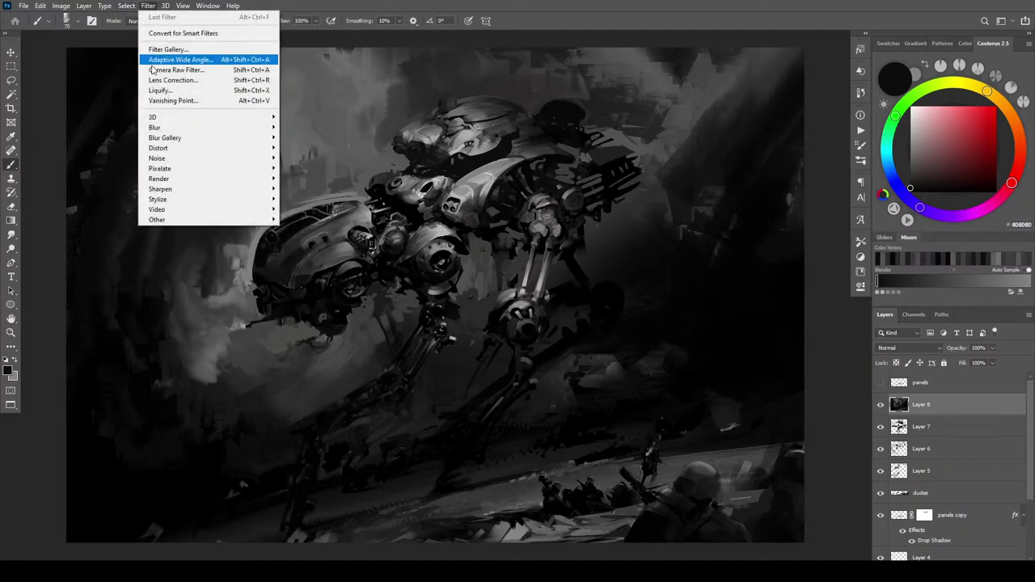
pyautogui.click(160, 90)
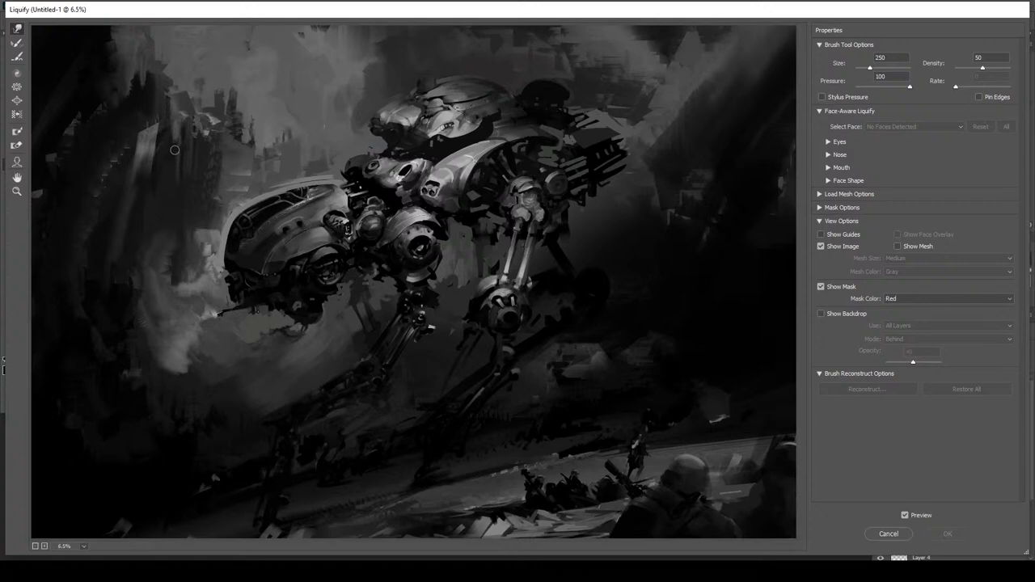
# Enlarge the Forward Warp brush to 3900 and push the front of the mech's head up and inward
pyautogui.press(']')
pyautogui.press(']')
pyautogui.press(']')
pyautogui.press(']')
pyautogui.press(']')
pyautogui.press(']')
pyautogui.press(']')
pyautogui.press(']')
pyautogui.press(']')
pyautogui.press(']')
pyautogui.press(']')
pyautogui.press(']')
pyautogui.press(']')
pyautogui.press(']')
pyautogui.press(']')
pyautogui.press(']')
pyautogui.press(']')
pyautogui.press(']')
pyautogui.press(']')
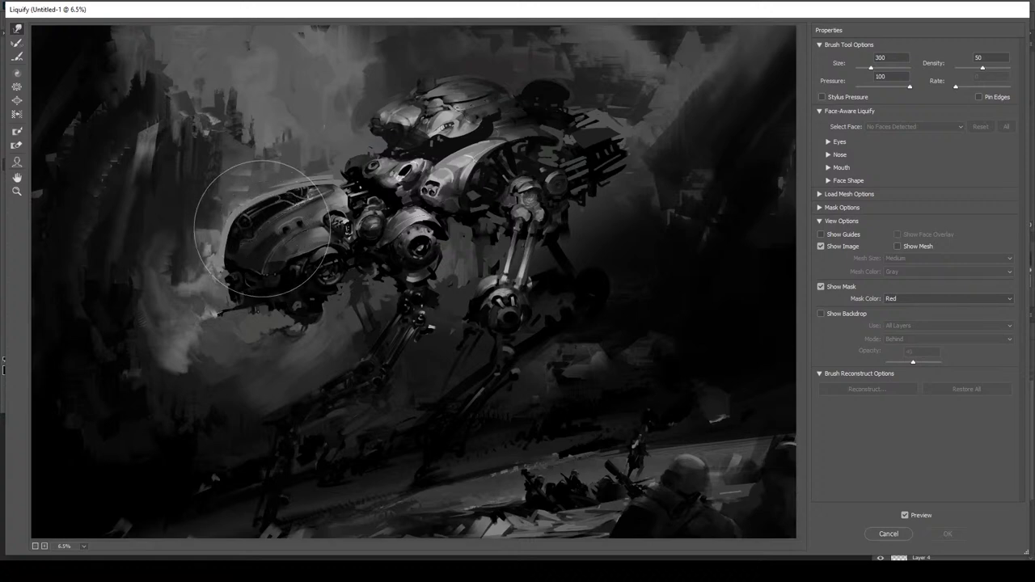
pyautogui.moveTo(259, 215)
pyautogui.mouseDown()
pyautogui.moveTo(219, 207)
pyautogui.moveTo(219, 232)
pyautogui.moveTo(259, 180)
pyautogui.moveTo(293, 184)
pyautogui.mouseUp()
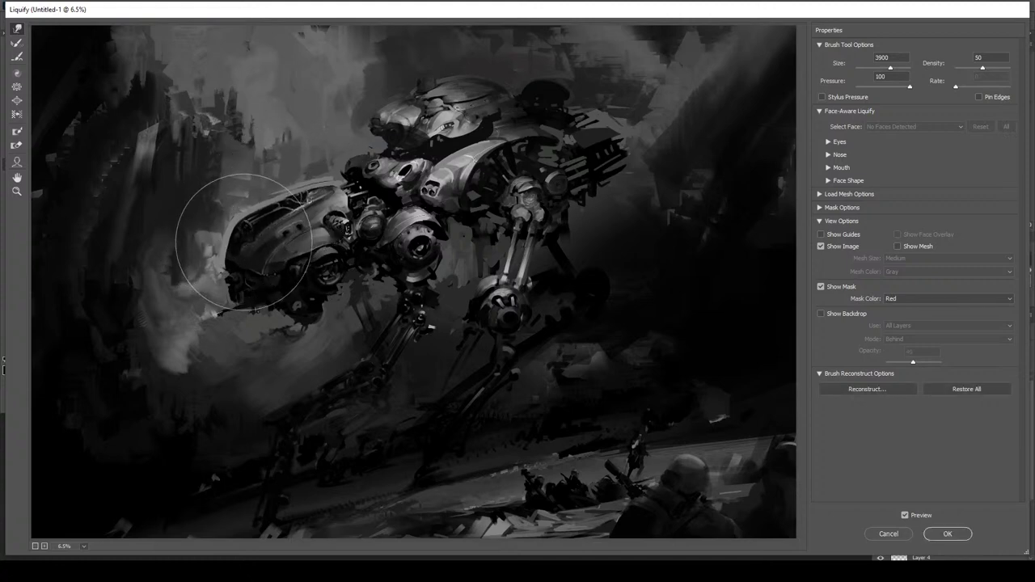
# Warp the neck between the head and upper hull downward, reducing the brush to 2300 and smaller for the back of the head
pyautogui.moveTo(366, 105)
pyautogui.mouseDown()
pyautogui.moveTo(363, 89)
pyautogui.moveTo(351, 146)
pyautogui.mouseUp()
pyautogui.press('[')
pyautogui.press('[')
pyautogui.press('[')
pyautogui.press('[')
pyautogui.press('[')
pyautogui.press('[')
pyautogui.press('[')
pyautogui.press('[')
pyautogui.press('[')
pyautogui.press('[')
pyautogui.press('[')
pyautogui.press('[')
pyautogui.press('[')
pyautogui.press('[')
pyautogui.press('[')
pyautogui.press('[')
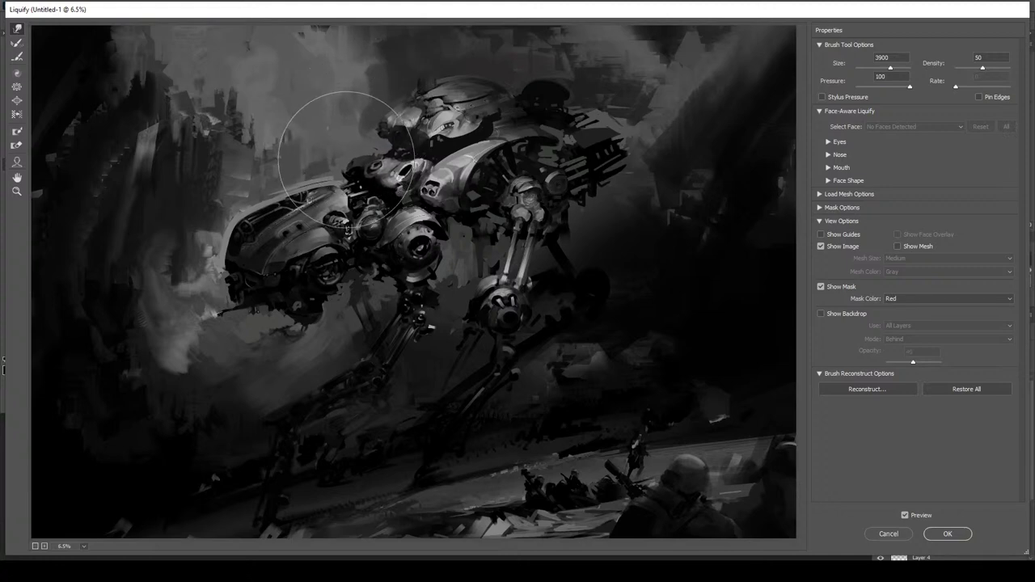
pyautogui.press('[')
pyautogui.press('[')
pyautogui.press('[')
pyautogui.press('[')
pyautogui.press('[')
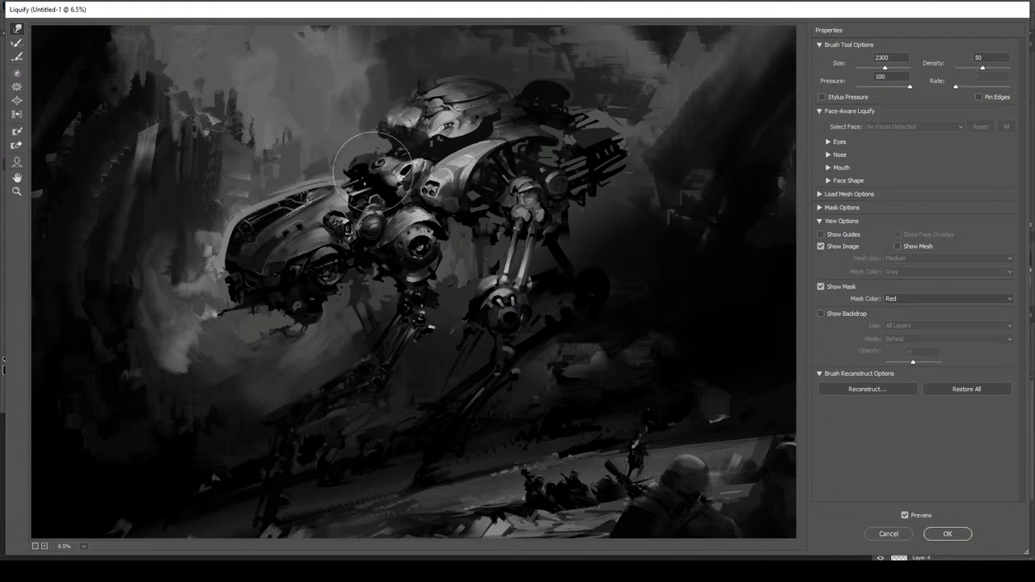
pyautogui.moveTo(349, 179); pyautogui.dragTo(343, 217)
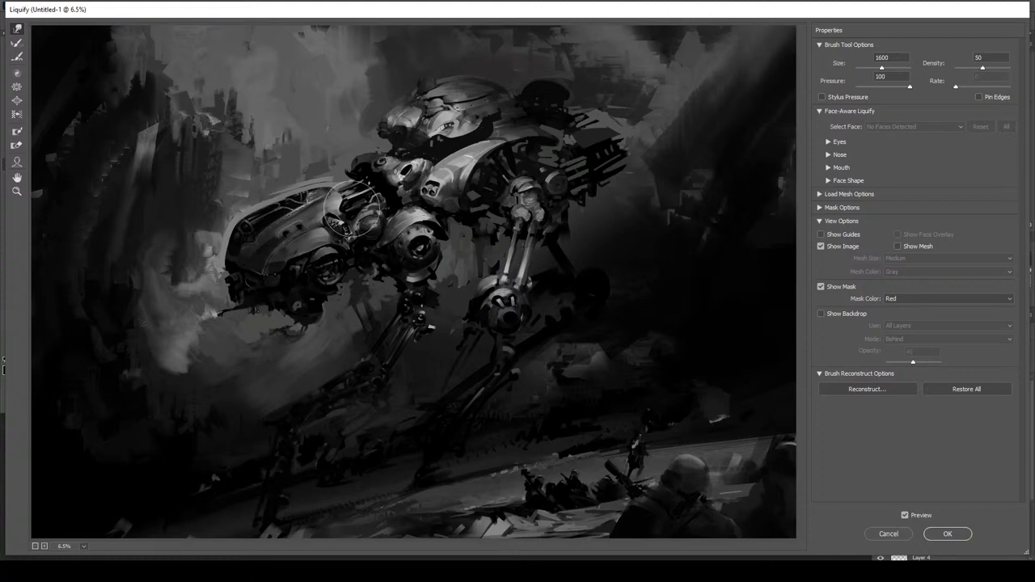
# Push the head's upper front edge inward to give the snout a steeper, more tapered slope, varying the warp brush size
pyautogui.press(']')
pyautogui.press(']')
pyautogui.press(']')
pyautogui.press(']')
pyautogui.press(']')
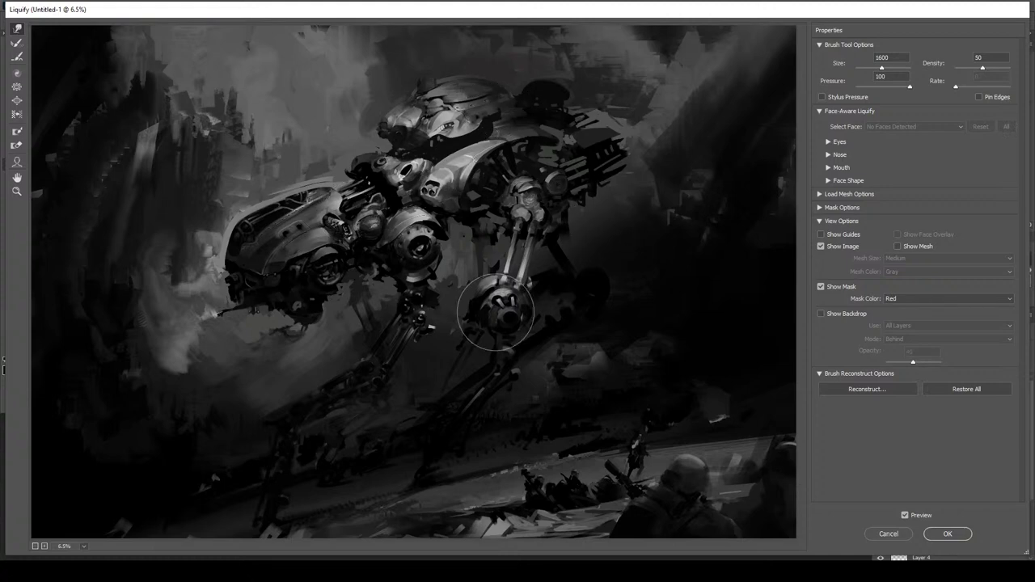
pyautogui.press(']')
pyautogui.press(']')
pyautogui.press(']')
pyautogui.press(']')
pyautogui.press('[')
pyautogui.press('[')
pyautogui.press('[')
pyautogui.press('[')
pyautogui.press('[')
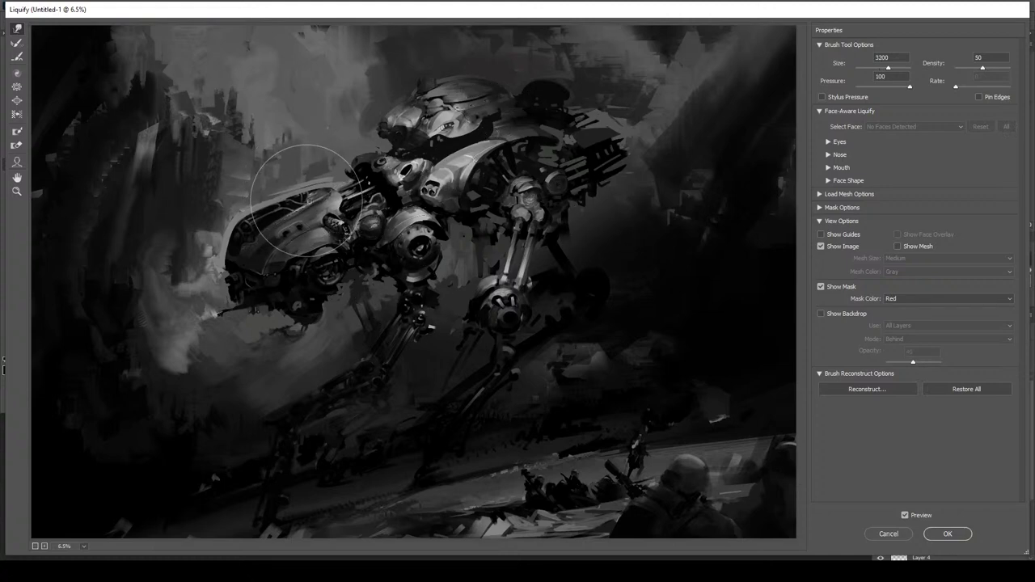
pyautogui.press('[')
pyautogui.press('[')
pyautogui.press('[')
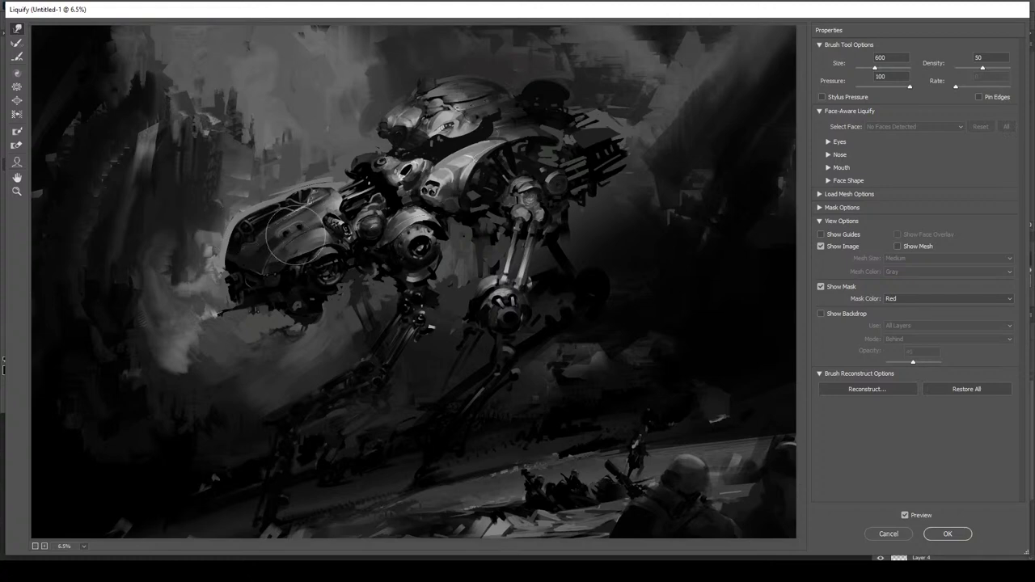
pyautogui.press(']')
pyautogui.press(']')
pyautogui.press(']')
pyautogui.press(']')
pyautogui.press(']')
pyautogui.press(']')
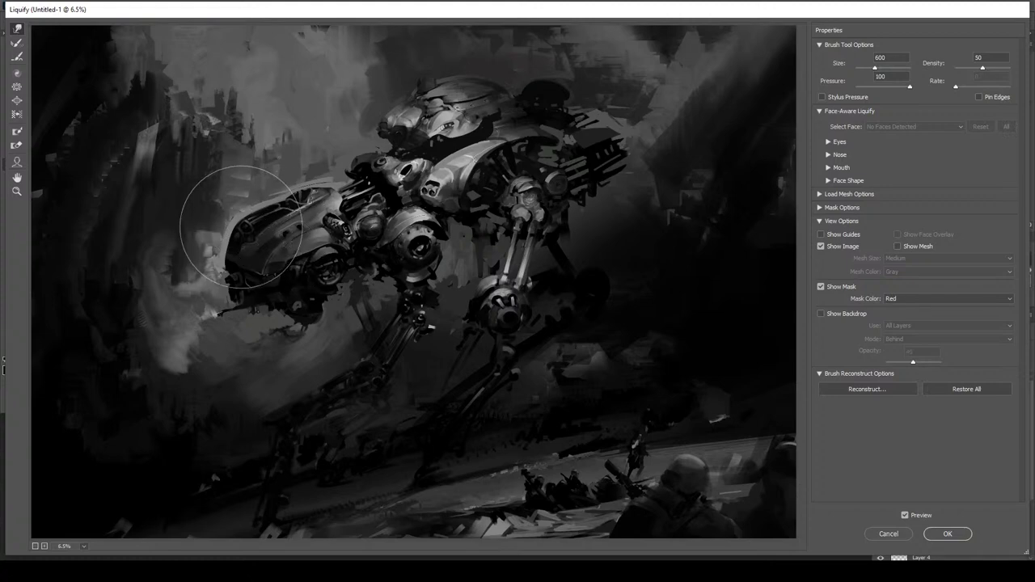
pyautogui.moveTo(234, 234)
pyautogui.mouseDown()
pyautogui.moveTo(260, 214)
pyautogui.moveTo(229, 246)
pyautogui.moveTo(285, 208)
pyautogui.mouseUp()
pyautogui.press('[')
pyautogui.press('[')
pyautogui.press('[')
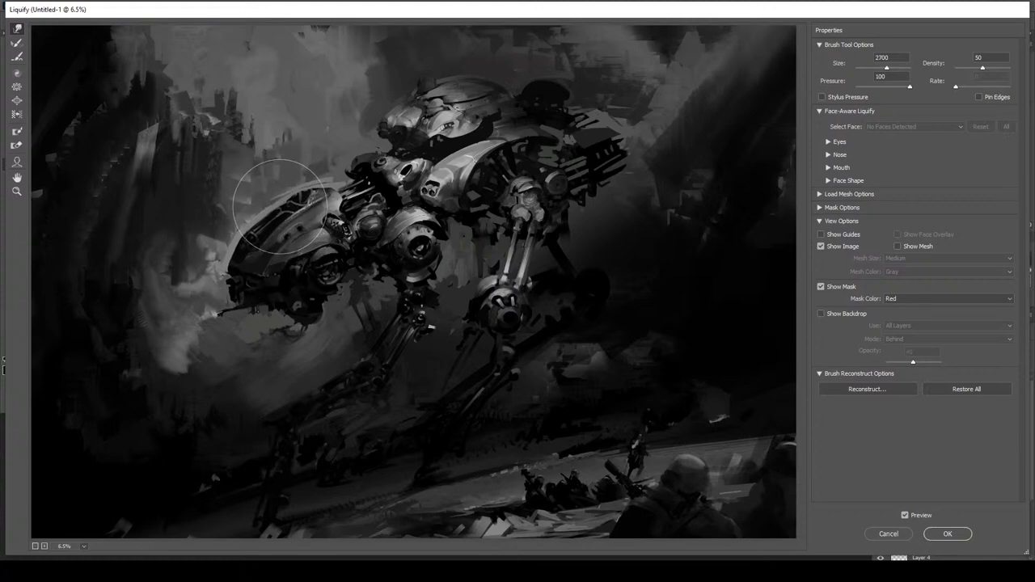
# Fine-tune the dark canopy cutout on top of the head with smaller warp brushes of 1700 and 1200
pyautogui.press('[')
pyautogui.press('[')
pyautogui.press('[')
pyautogui.moveTo(282, 207); pyautogui.dragTo(286, 205)
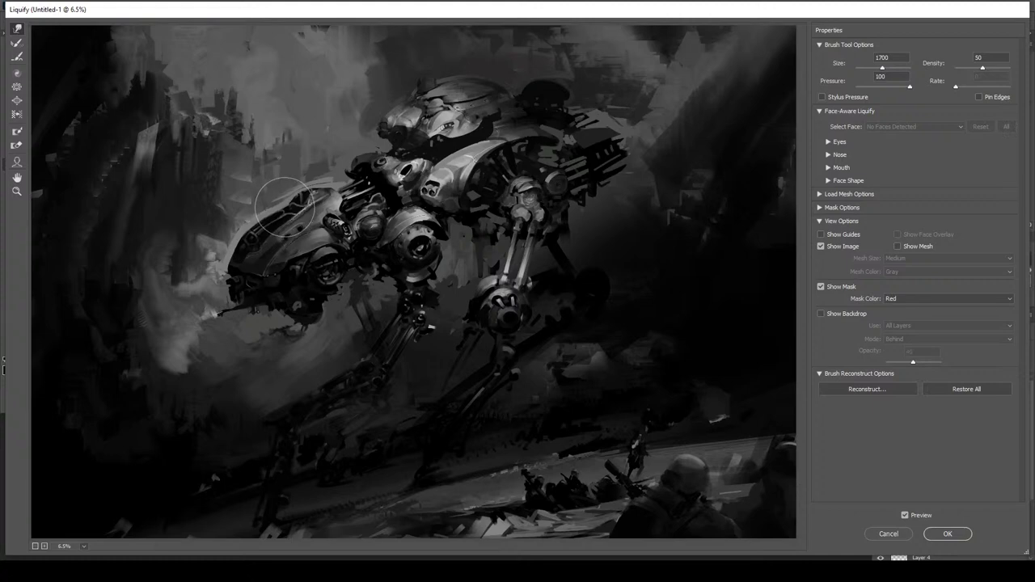
pyautogui.press('[')
pyautogui.press('[')
pyautogui.press('[')
pyautogui.press('[')
pyautogui.press('[')
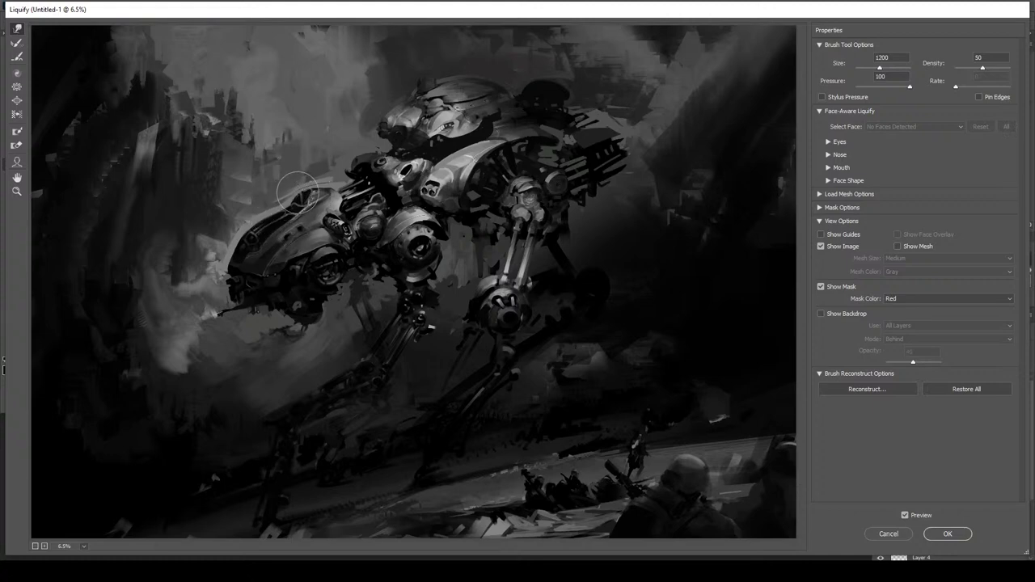
# Push the underside of the head and the tip of the jaw upward to slim the lower jaw
pyautogui.press(']')
pyautogui.press(']')
pyautogui.press(']')
pyautogui.press(']')
pyautogui.press(']')
pyautogui.press(']')
pyautogui.press(']')
pyautogui.press(']')
pyautogui.moveTo(316, 328)
pyautogui.mouseDown()
pyautogui.moveTo(342, 283)
pyautogui.moveTo(325, 289)
pyautogui.moveTo(335, 293)
pyautogui.moveTo(314, 316)
pyautogui.moveTo(268, 315)
pyautogui.moveTo(260, 298)
pyautogui.mouseUp()
pyautogui.moveTo(221, 310); pyautogui.dragTo(228, 273)
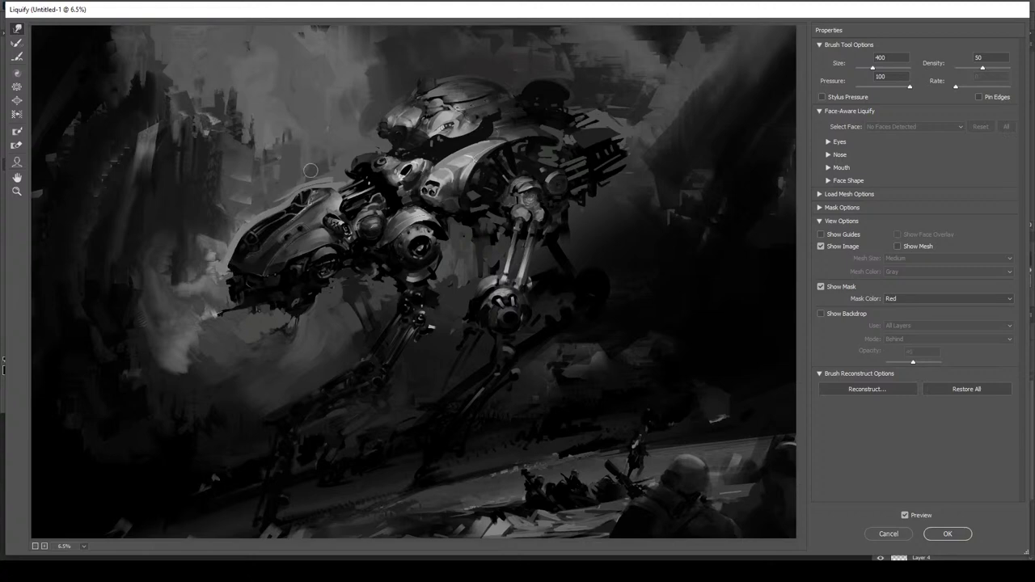
# Enlarge the warp brush to 2200 and reshape the bottom contour of the jaw from its tip to the back
pyautogui.press(']')
pyautogui.press(']')
pyautogui.press(']')
pyautogui.press(']')
pyautogui.press(']')
pyautogui.press(']')
pyautogui.press(']')
pyautogui.press(']')
pyautogui.press(']')
pyautogui.press(']')
pyautogui.press(']')
pyautogui.press(']')
pyautogui.press(']')
pyautogui.press(']')
pyautogui.press(']')
pyautogui.press(']')
pyautogui.press(']')
pyautogui.press(']')
pyautogui.moveTo(221, 321)
pyautogui.mouseDown()
pyautogui.moveTo(287, 311)
pyautogui.moveTo(335, 327)
pyautogui.mouseUp()
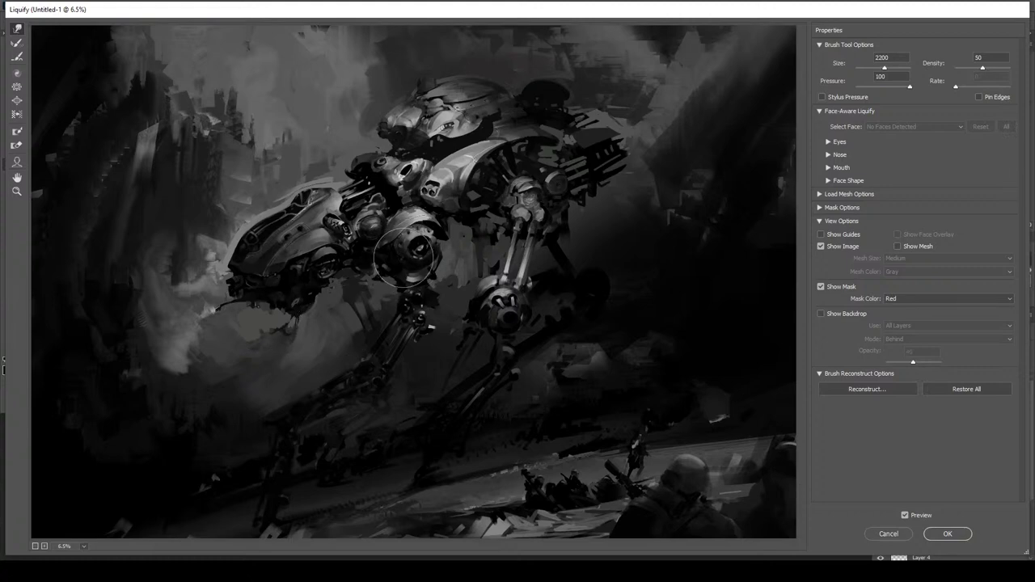
# Push the underside of the round front shoulder joint upward and reshape the rear knee joint with a 1100 to 1200 warp brush
pyautogui.press('[')
pyautogui.moveTo(423, 284)
pyautogui.mouseDown()
pyautogui.moveTo(414, 279)
pyautogui.moveTo(436, 255)
pyautogui.mouseUp()
pyautogui.press('[')
pyautogui.press('[')
pyautogui.press('[')
pyautogui.press('[')
pyautogui.press('[')
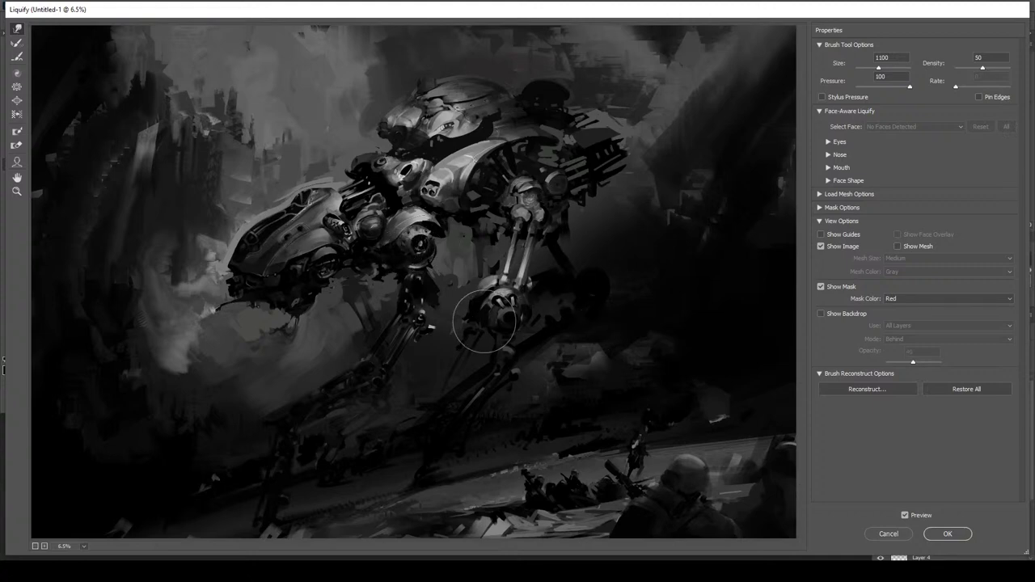
pyautogui.press(']')
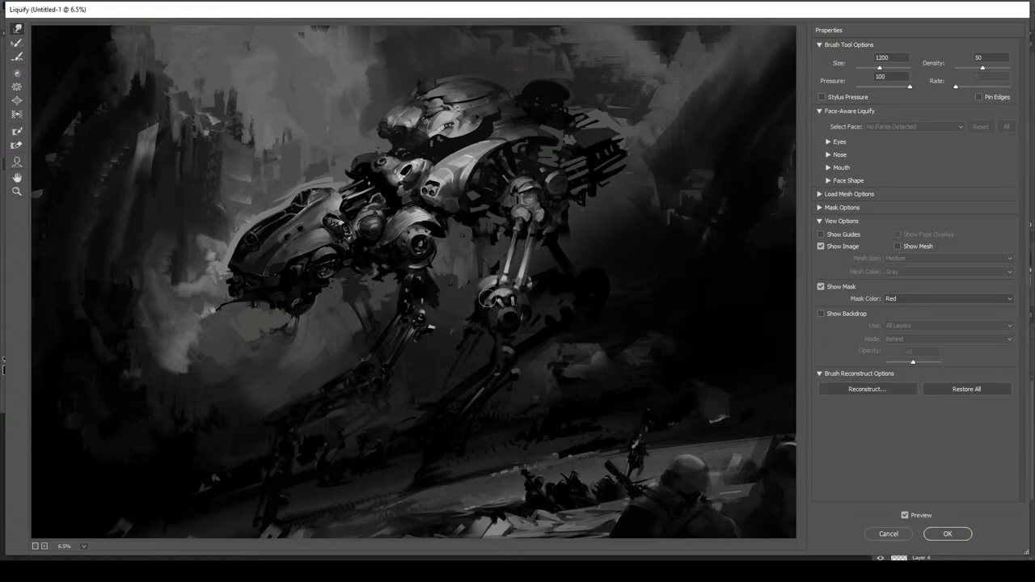
# Enlarge the Liquify warp brush to 2100 and push the rear knee joint inward to slim it and the leg above
pyautogui.press('[')
pyautogui.press('[')
pyautogui.press(']')
pyautogui.press(']')
pyautogui.press(']')
pyautogui.press(']')
pyautogui.press(']')
pyautogui.press(']')
pyautogui.press(']')
pyautogui.press(']')
pyautogui.press(']')
pyautogui.press(']')
pyautogui.press(']')
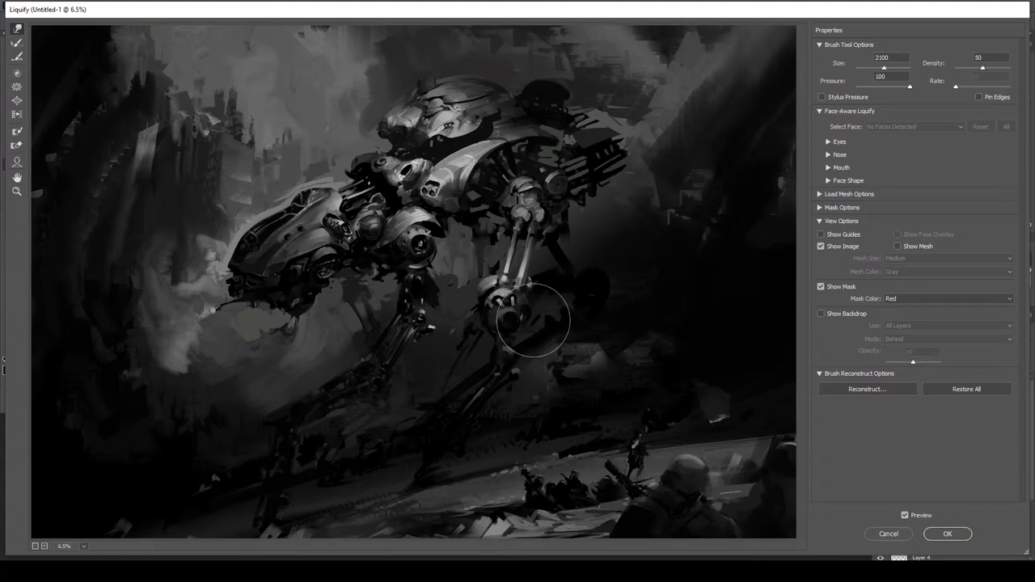
pyautogui.moveTo(478, 315)
pyautogui.mouseDown()
pyautogui.moveTo(483, 271)
pyautogui.moveTo(528, 232)
pyautogui.moveTo(477, 280)
pyautogui.moveTo(507, 251)
pyautogui.moveTo(516, 212)
pyautogui.moveTo(502, 253)
pyautogui.moveTo(502, 219)
pyautogui.moveTo(547, 232)
pyautogui.moveTo(533, 258)
pyautogui.moveTo(506, 251)
pyautogui.moveTo(530, 213)
pyautogui.moveTo(652, 138)
pyautogui.moveTo(562, 159)
pyautogui.moveTo(542, 169)
pyautogui.moveTo(549, 202)
pyautogui.mouseUp()
# Nudge the lower part of the front leg upward with a warp brush slightly below size 1500
pyautogui.press('[')
pyautogui.press('[')
pyautogui.press('[')
pyautogui.press('[')
pyautogui.press('[')
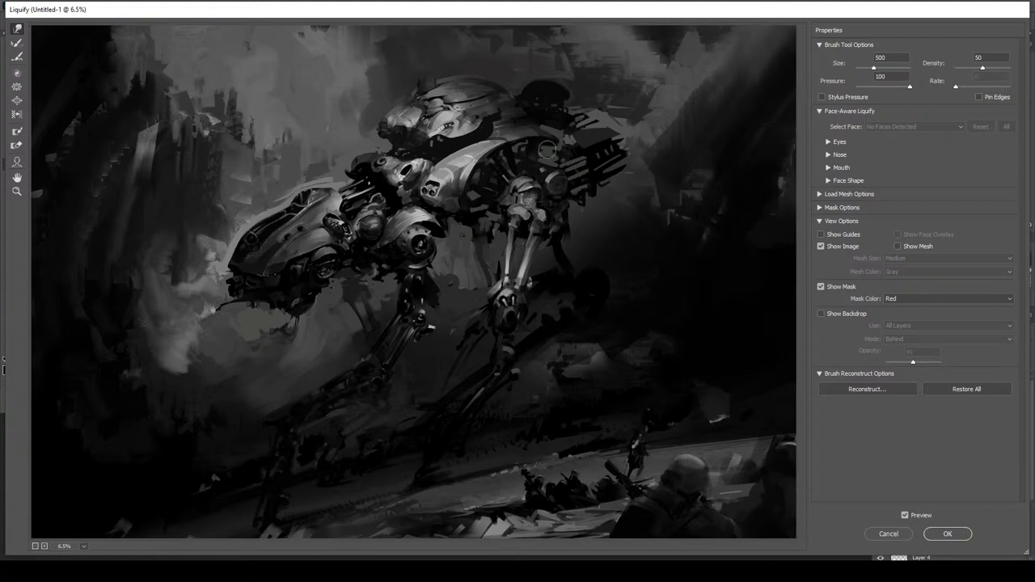
pyautogui.press(']')
pyautogui.press(']')
pyautogui.press(']')
pyautogui.press(']')
pyautogui.press(']')
pyautogui.press(']')
pyautogui.press(']')
pyautogui.press(']')
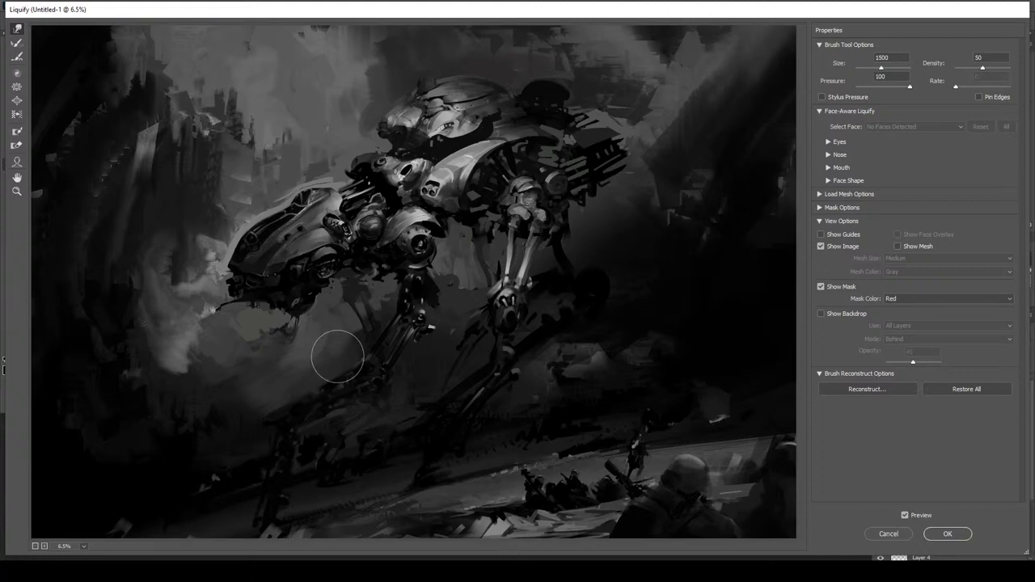
pyautogui.press('[')
pyautogui.press('[')
pyautogui.press('[')
pyautogui.press(']')
pyautogui.press(']')
pyautogui.moveTo(285, 403); pyautogui.dragTo(283, 399)
# Set the warp brush to 1700 and push the lower edge of the round front shoulder joint upward
pyautogui.press('[')
pyautogui.press('[')
pyautogui.press('[')
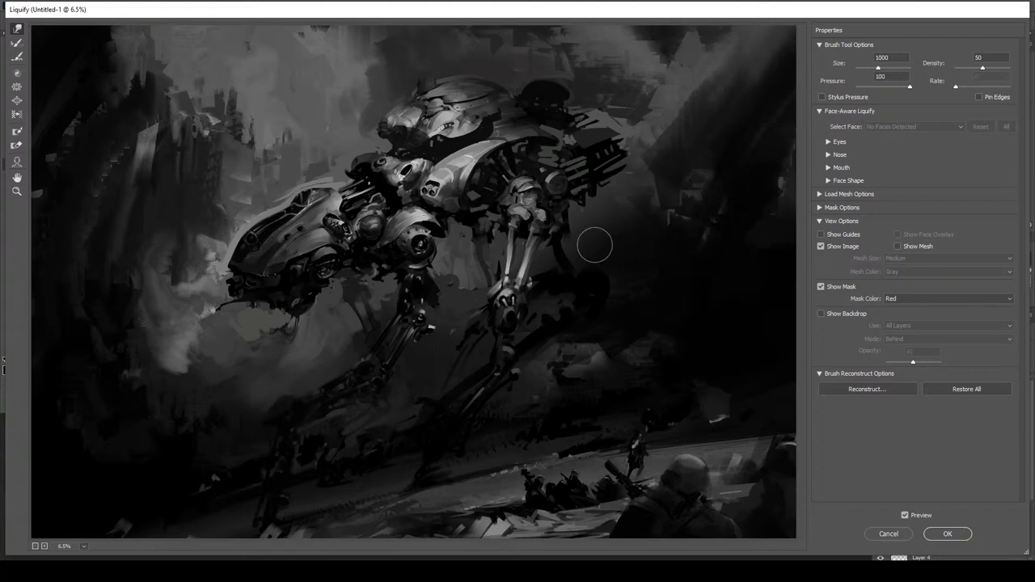
pyautogui.press(']')
pyautogui.press(']')
pyautogui.press(']')
pyautogui.press(']')
pyautogui.press(']')
pyautogui.press(']')
pyautogui.press(']')
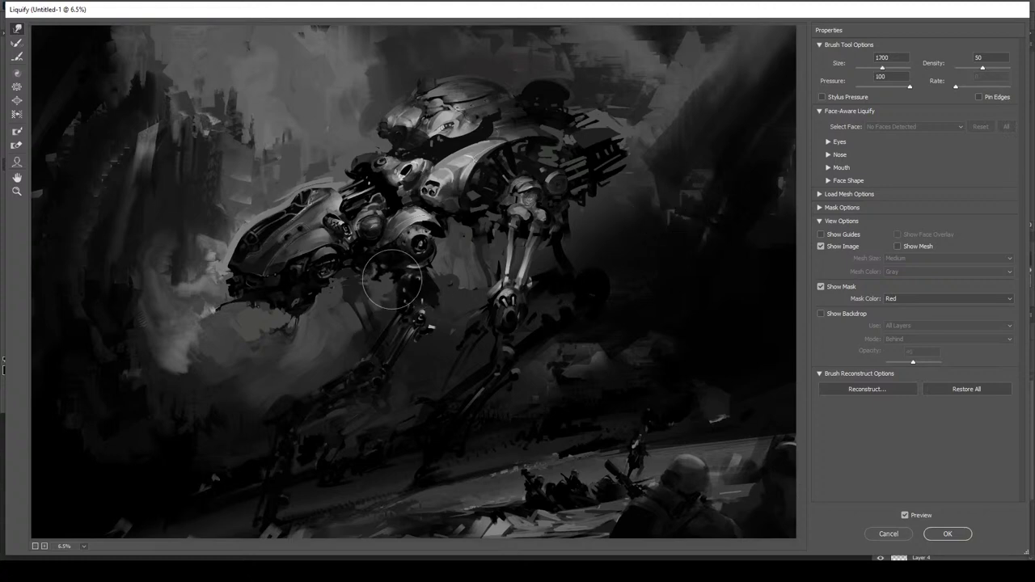
pyautogui.moveTo(445, 251); pyautogui.dragTo(435, 237)
# Enlarge the warp brush to 3200 and push the front and top of the domed upper hull up and outward
pyautogui.press('[')
pyautogui.press('[')
pyautogui.press('[')
pyautogui.press('[')
pyautogui.press('[')
pyautogui.press('[')
pyautogui.press('[')
pyautogui.press('[')
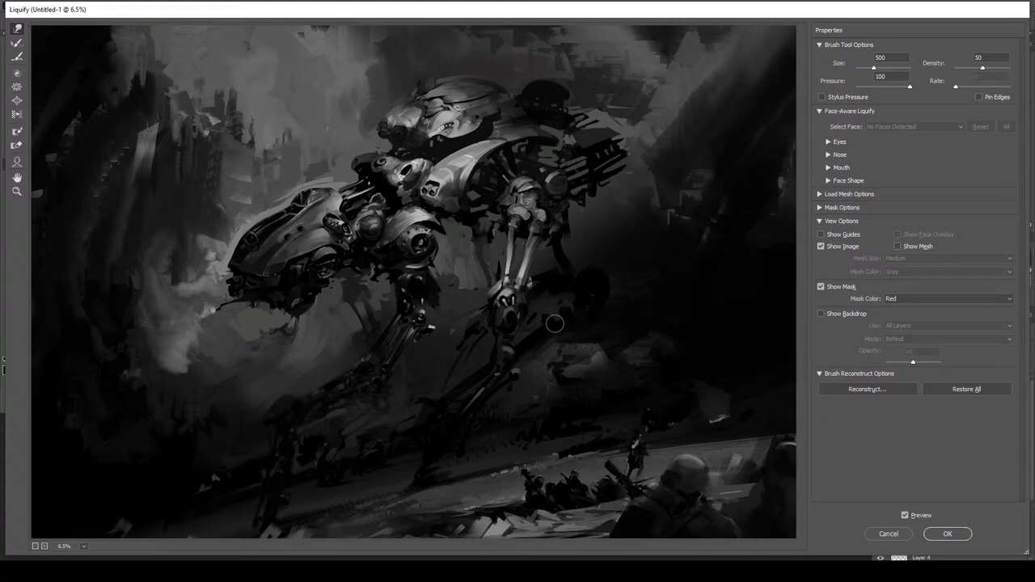
pyautogui.press(']')
pyautogui.press(']')
pyautogui.press(']')
pyautogui.press(']')
pyautogui.press(']')
pyautogui.press(']')
pyautogui.press(']')
pyautogui.press(']')
pyautogui.press(']')
pyautogui.press(']')
pyautogui.moveTo(462, 127)
pyautogui.mouseDown()
pyautogui.moveTo(439, 108)
pyautogui.moveTo(424, 114)
pyautogui.moveTo(478, 102)
pyautogui.moveTo(439, 97)
pyautogui.mouseUp()
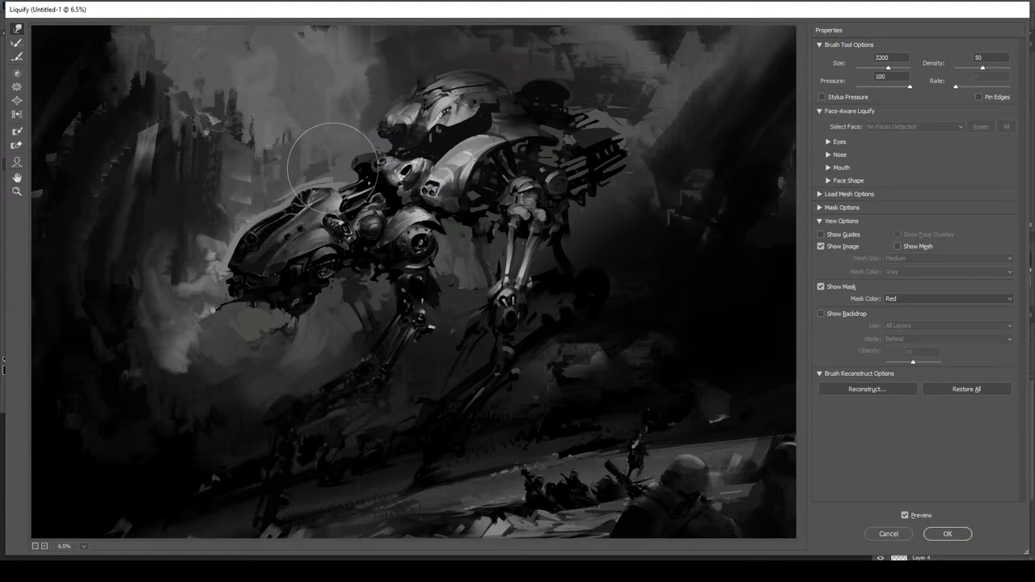
# Reduce the warp brush to 1600 and pull the lower side contour of the head slightly down toward the jaw
pyautogui.press('[')
pyautogui.press('[')
pyautogui.press('[')
pyautogui.press('[')
pyautogui.press('[')
pyautogui.press('[')
pyautogui.press('[')
pyautogui.press('[')
pyautogui.press('[')
pyautogui.press('[')
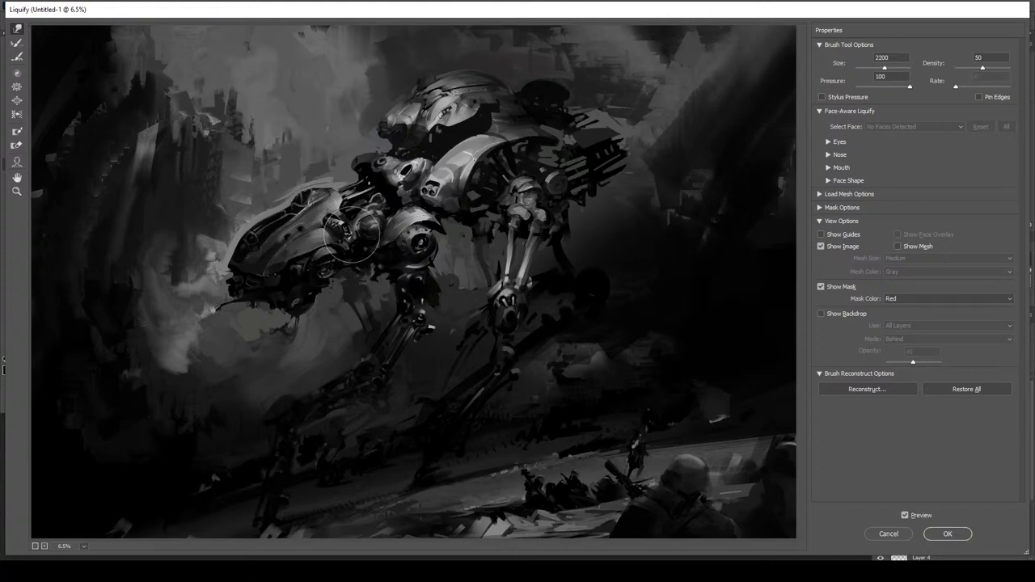
pyautogui.press('[')
pyautogui.press('[')
pyautogui.press('[')
pyautogui.press('[')
pyautogui.press('[')
pyautogui.press('[')
pyautogui.moveTo(290, 265); pyautogui.dragTo(272, 276)
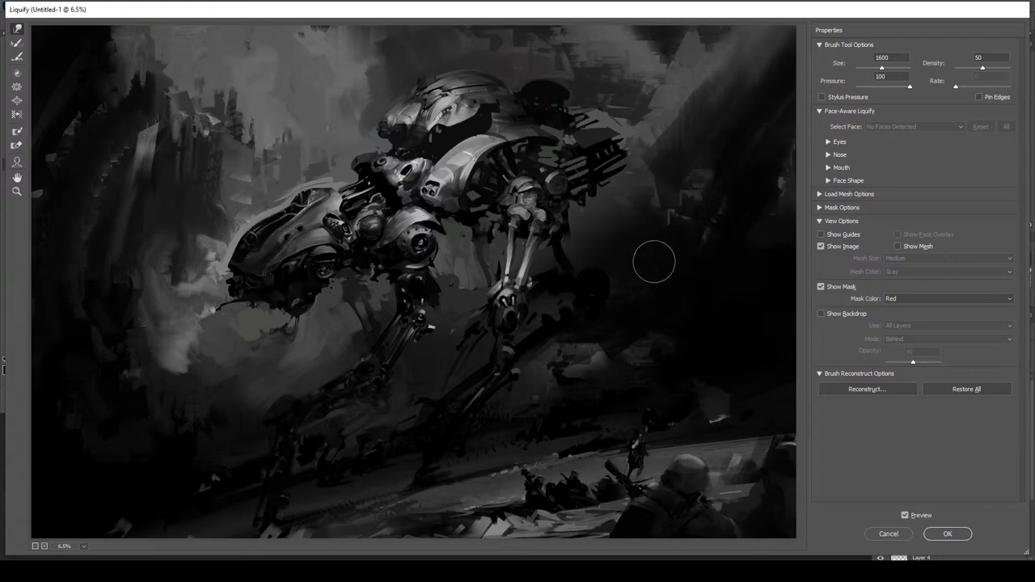
# Reshape the curved hip armour plate and the dark recess under the domed hull with warp brushes of 1300 and 900
pyautogui.moveTo(440, 178); pyautogui.dragTo(423, 195)
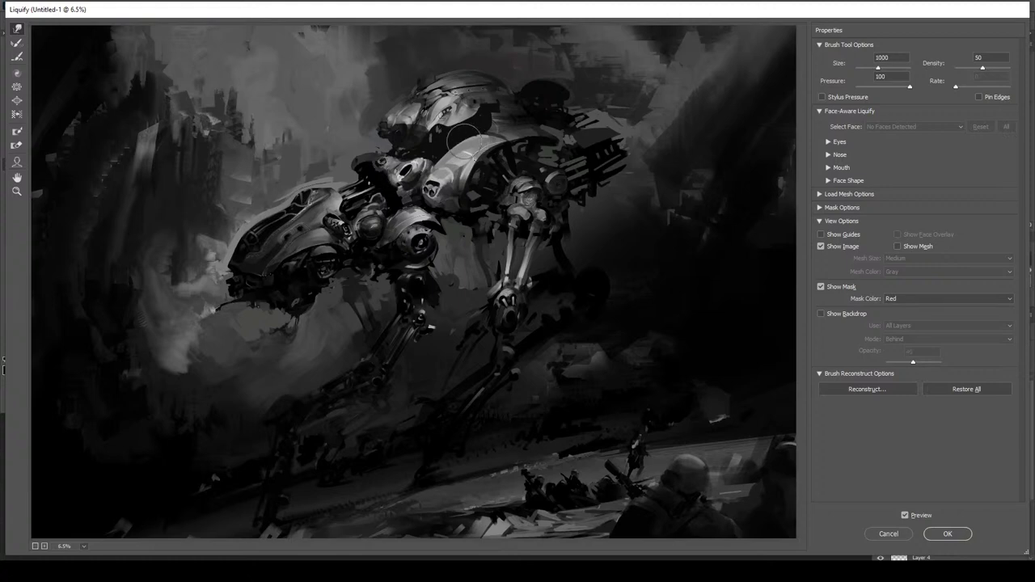
pyautogui.press(']')
pyautogui.press(']')
pyautogui.press(']')
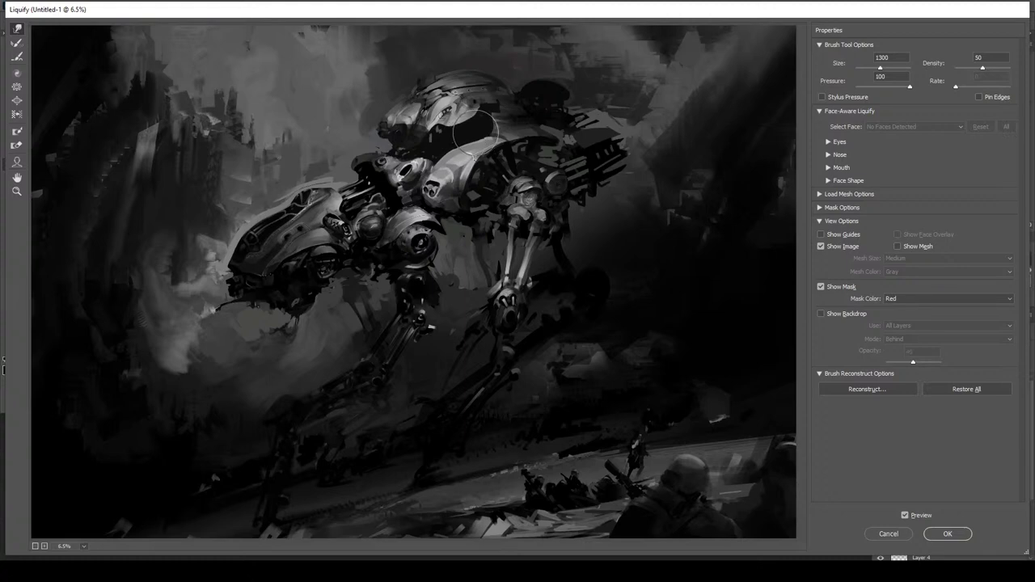
pyautogui.moveTo(492, 156)
pyautogui.mouseDown()
pyautogui.moveTo(477, 161)
pyautogui.moveTo(512, 146)
pyautogui.moveTo(438, 146)
pyautogui.moveTo(484, 138)
pyautogui.mouseUp()
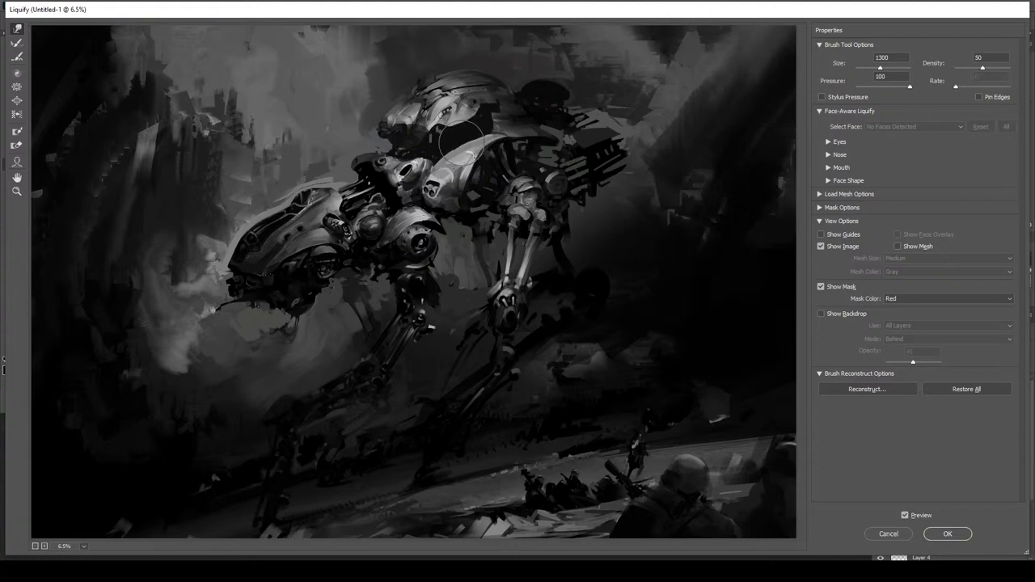
pyautogui.press('[')
pyautogui.press('[')
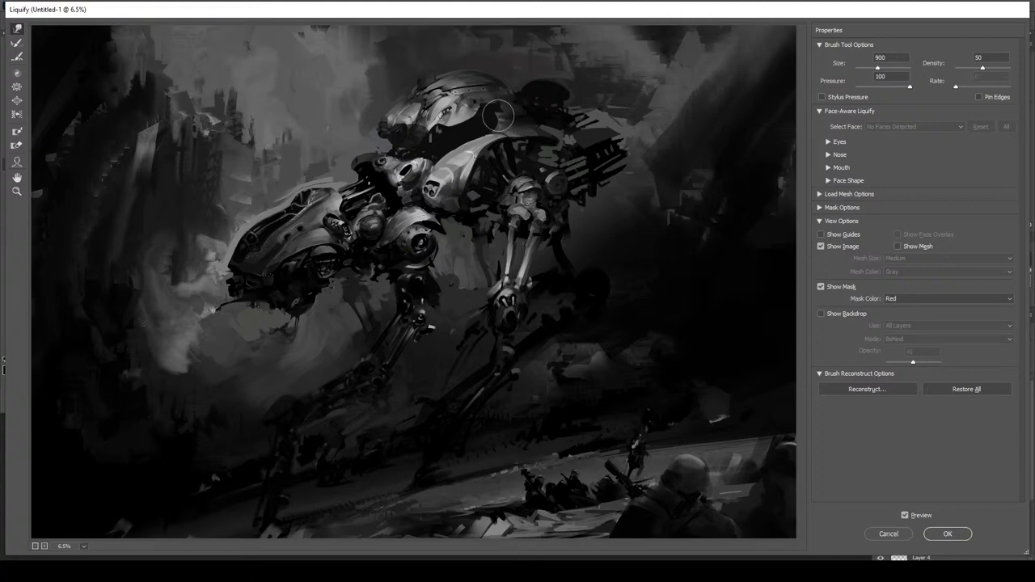
# Enlarge the warp brush to 2800 and push the mech's rear hull and exhaust section upward to raise its back
pyautogui.press(']')
pyautogui.press(']')
pyautogui.press(']')
pyautogui.press(']')
pyautogui.press(']')
pyautogui.press(']')
pyautogui.press(']')
pyautogui.press(']')
pyautogui.press(']')
pyautogui.press(']')
pyautogui.press(']')
pyautogui.press(']')
pyautogui.press(']')
pyautogui.press(']')
pyautogui.press(']')
pyautogui.press(']')
pyautogui.press(']')
pyautogui.press(']')
pyautogui.press(']')
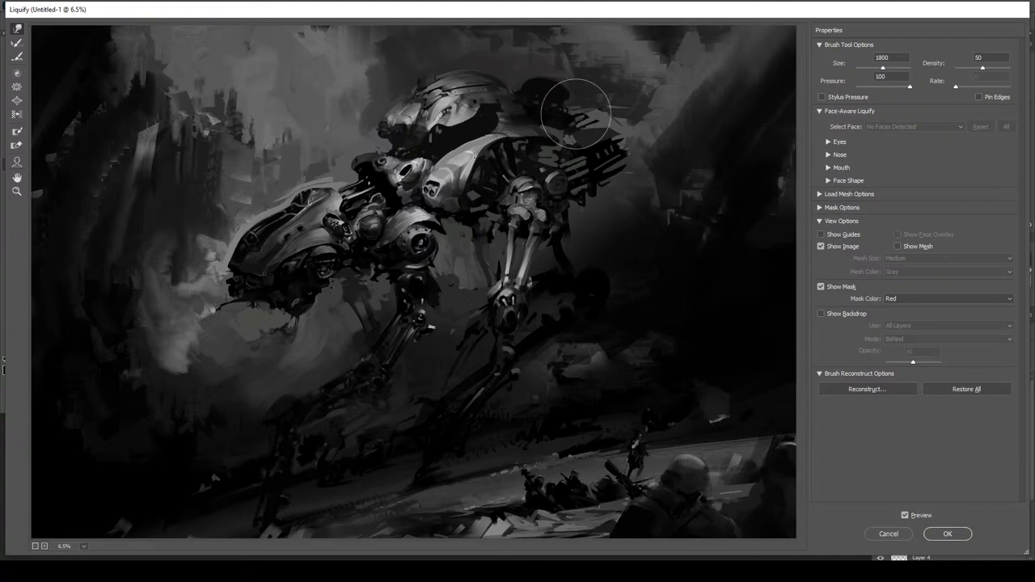
pyautogui.press(']')
pyautogui.press(']')
pyautogui.press(']')
pyautogui.press(']')
pyautogui.press(']')
pyautogui.press(']')
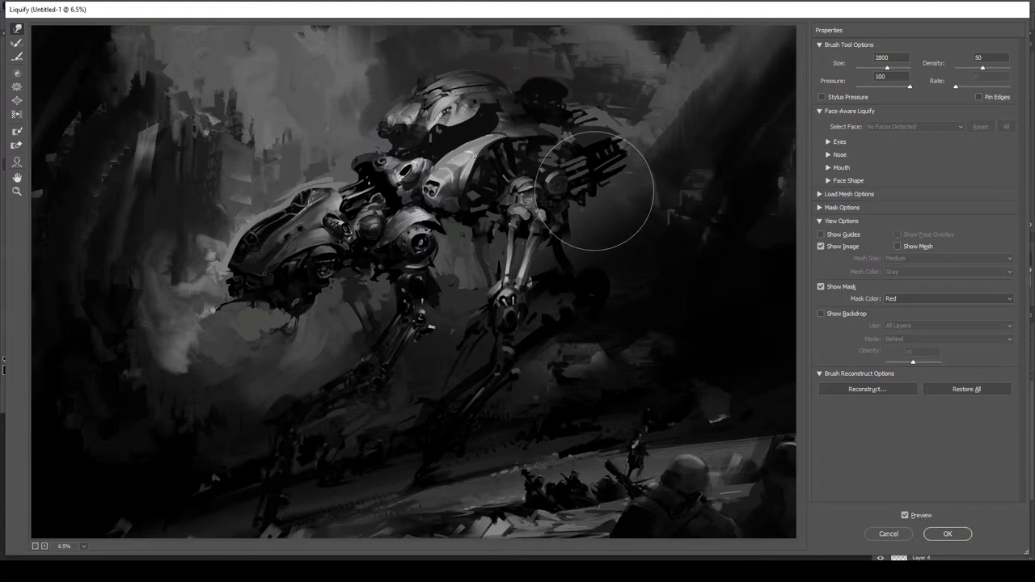
pyautogui.moveTo(574, 179)
pyautogui.mouseDown()
pyautogui.moveTo(555, 126)
pyautogui.moveTo(553, 103)
pyautogui.moveTo(520, 86)
pyautogui.moveTo(547, 90)
pyautogui.moveTo(569, 122)
pyautogui.moveTo(580, 118)
pyautogui.moveTo(534, 93)
pyautogui.moveTo(515, 73)
pyautogui.moveTo(563, 90)
pyautogui.moveTo(509, 45)
pyautogui.moveTo(541, 53)
pyautogui.moveTo(584, 125)
pyautogui.moveTo(613, 111)
pyautogui.moveTo(595, 92)
pyautogui.moveTo(611, 93)
pyautogui.moveTo(582, 89)
pyautogui.moveTo(594, 79)
pyautogui.moveTo(557, 78)
pyautogui.moveTo(564, 64)
pyautogui.moveTo(553, 60)
pyautogui.moveTo(588, 77)
pyautogui.mouseUp()
# Shrink the warp brush in stages to 600 and refine the rear hip joint and the raised back section
pyautogui.press('[')
pyautogui.press('[')
pyautogui.press('[')
pyautogui.press('[')
pyautogui.press('[')
pyautogui.press('[')
pyautogui.press('[')
pyautogui.press('[')
pyautogui.press('[')
pyautogui.press('[')
pyautogui.press('[')
pyautogui.press('[')
pyautogui.press('[')
pyautogui.press('[')
pyautogui.press('[')
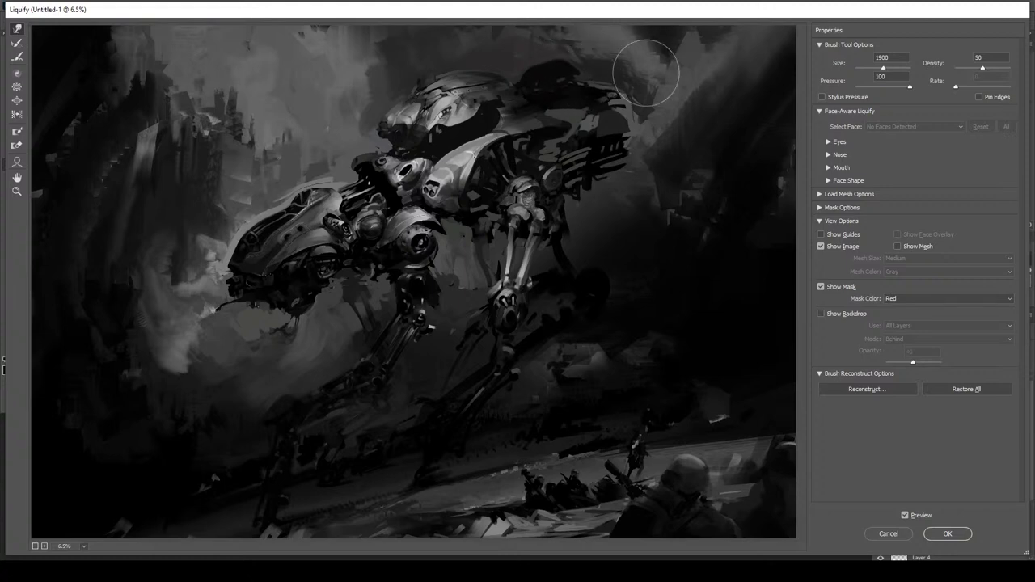
pyautogui.press('[')
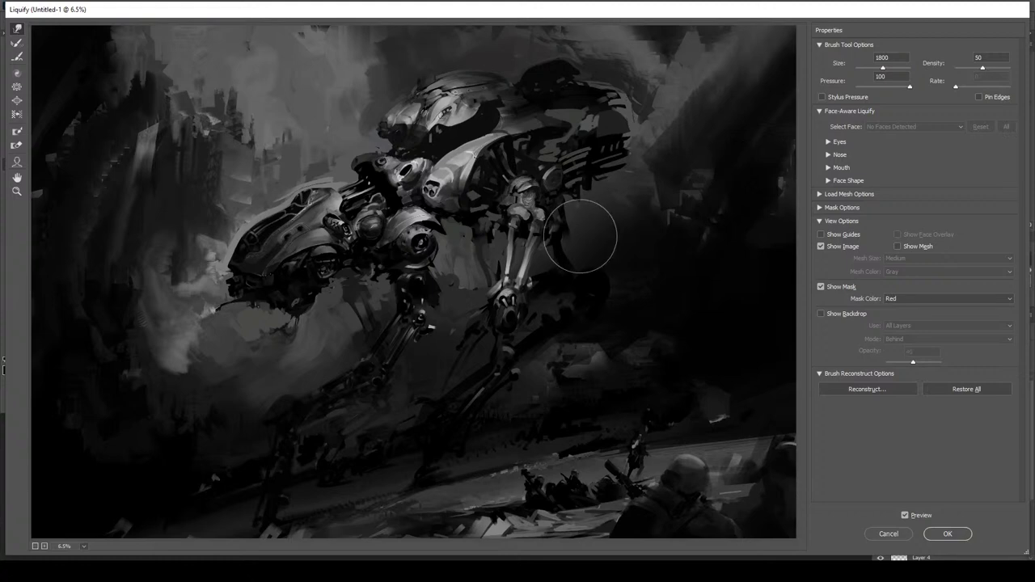
pyautogui.press(']')
pyautogui.press(']')
pyautogui.press(']')
pyautogui.press('[')
pyautogui.press('[')
pyautogui.press('[')
pyautogui.press('[')
pyautogui.press('[')
pyautogui.press('[')
pyautogui.press('[')
pyautogui.moveTo(555, 172); pyautogui.dragTo(542, 153)
pyautogui.press('[')
pyautogui.press('[')
pyautogui.moveTo(625, 164)
pyautogui.mouseDown()
pyautogui.moveTo(600, 173)
pyautogui.moveTo(571, 122)
pyautogui.mouseUp()
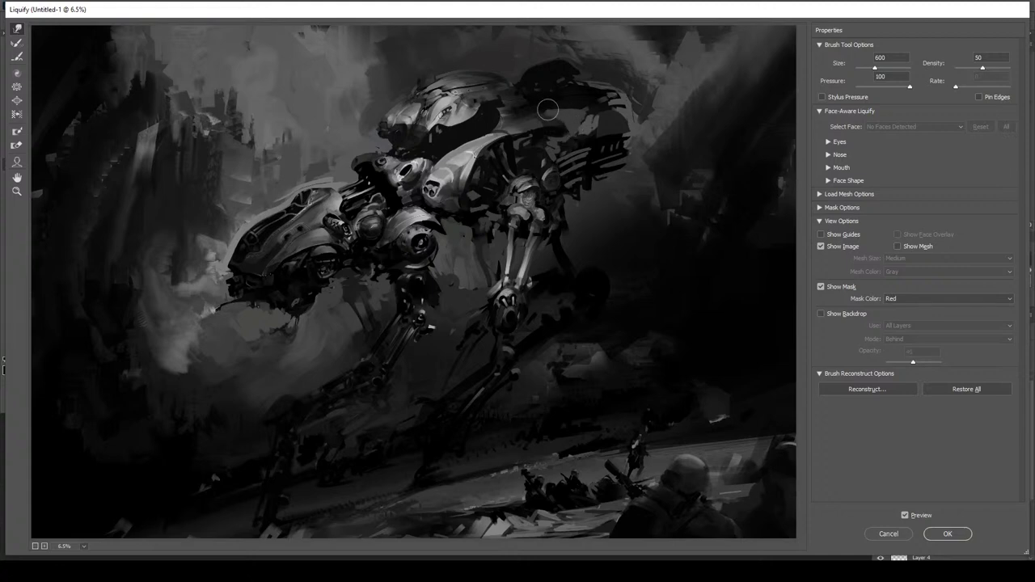
# Enlarge the warp brush to 2100 and nudge the dark raised section above the mech's rear exhaust slightly backward
pyautogui.press(']')
pyautogui.press(']')
pyautogui.press(']')
pyautogui.press(']')
pyautogui.press(']')
pyautogui.press(']')
pyautogui.press(']')
pyautogui.press(']')
pyautogui.press(']')
pyautogui.press(']')
pyautogui.press(']')
pyautogui.press(']')
pyautogui.press(']')
pyautogui.press(']')
pyautogui.press(']')
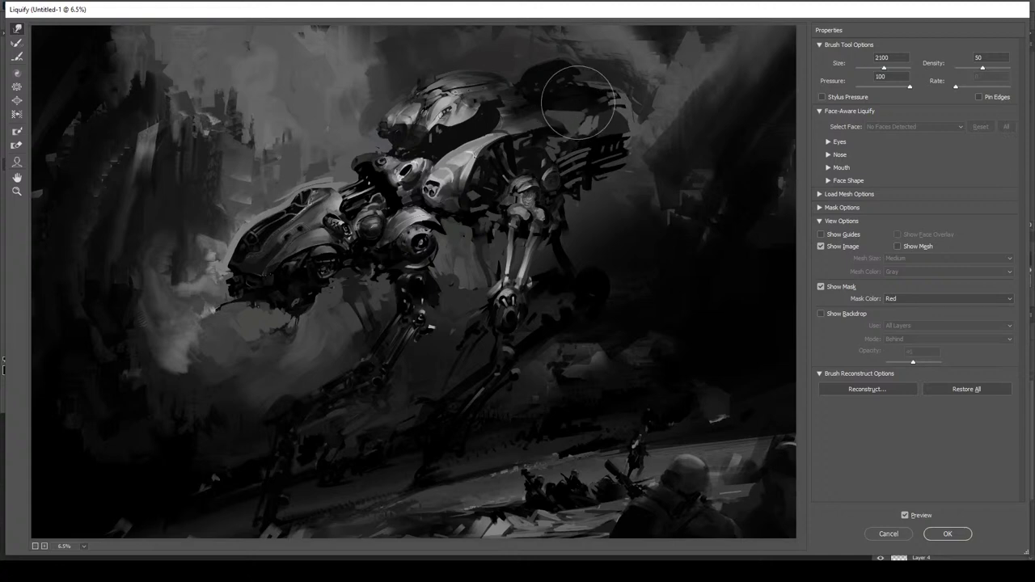
pyautogui.moveTo(622, 93)
pyautogui.mouseDown()
pyautogui.moveTo(635, 96)
pyautogui.moveTo(632, 114)
pyautogui.moveTo(619, 105)
pyautogui.moveTo(627, 95)
pyautogui.mouseUp()
# Reduce the warp brush to 900 and refine the contours of the raised rear section and exhaust
pyautogui.press('[')
pyautogui.press('[')
pyautogui.press('[')
pyautogui.press('[')
pyautogui.press('[')
pyautogui.press('[')
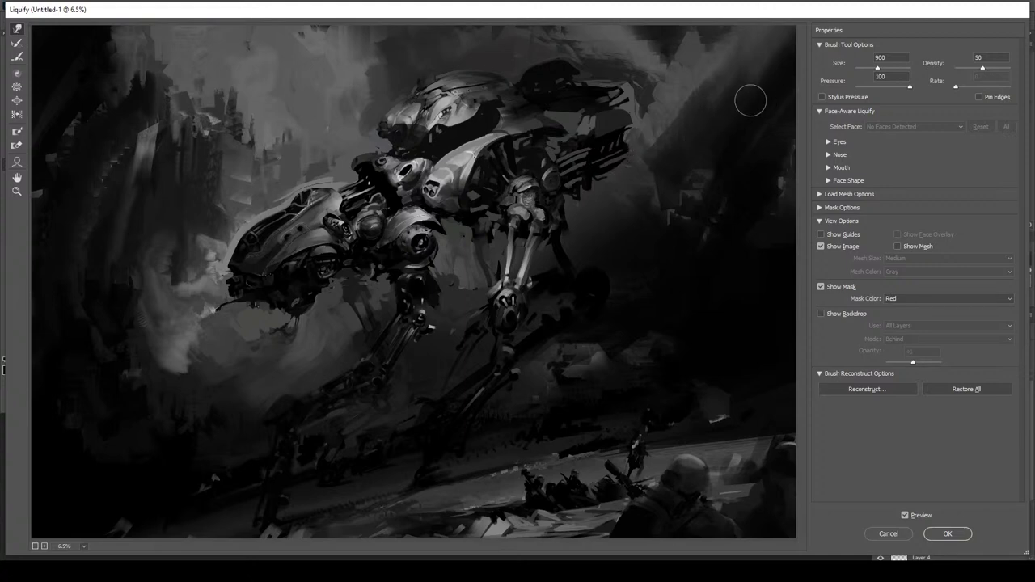
# Vary the warp brush size down to 250 and adjust the far rear leg behind the bright shin struts
pyautogui.press(']')
pyautogui.press(']')
pyautogui.press(']')
pyautogui.press(']')
pyautogui.press(']')
pyautogui.press('[')
pyautogui.press('[')
pyautogui.press('[')
pyautogui.press('[')
pyautogui.press('[')
pyautogui.press('[')
pyautogui.press(']')
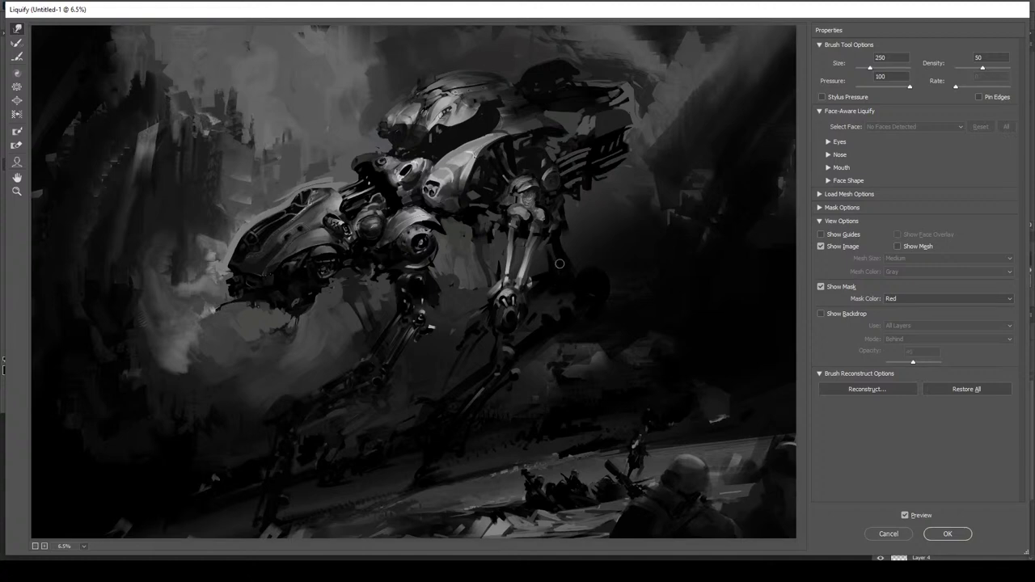
# Reshape the rear knee, dark far leg and lower shin with changing warp brush sizes, ending at 200
pyautogui.press(']')
pyautogui.press(']')
pyautogui.press(']')
pyautogui.press(']')
pyautogui.press(']')
pyautogui.press(']')
pyautogui.press(']')
pyautogui.press(']')
pyautogui.press('[')
pyautogui.press('[')
pyautogui.press('[')
pyautogui.press('[')
pyautogui.press('[')
pyautogui.press('[')
pyautogui.press('[')
pyautogui.press('[')
pyautogui.press(']')
pyautogui.press(']')
pyautogui.press(']')
pyautogui.press(']')
pyautogui.press('[')
pyautogui.press('[')
pyautogui.press(']')
pyautogui.press(']')
pyautogui.press(']')
pyautogui.press(']')
pyautogui.press(']')
pyautogui.press('[')
pyautogui.press('[')
pyautogui.press('[')
pyautogui.press('[')
pyautogui.press('[')
pyautogui.press('[')
pyautogui.press(']')
pyautogui.press(']')
pyautogui.press(']')
pyautogui.press(']')
pyautogui.press(']')
pyautogui.press(']')
pyautogui.press(']')
pyautogui.press(']')
pyautogui.press(']')
pyautogui.press('[')
pyautogui.press('[')
pyautogui.press('[')
pyautogui.press('[')
pyautogui.press('[')
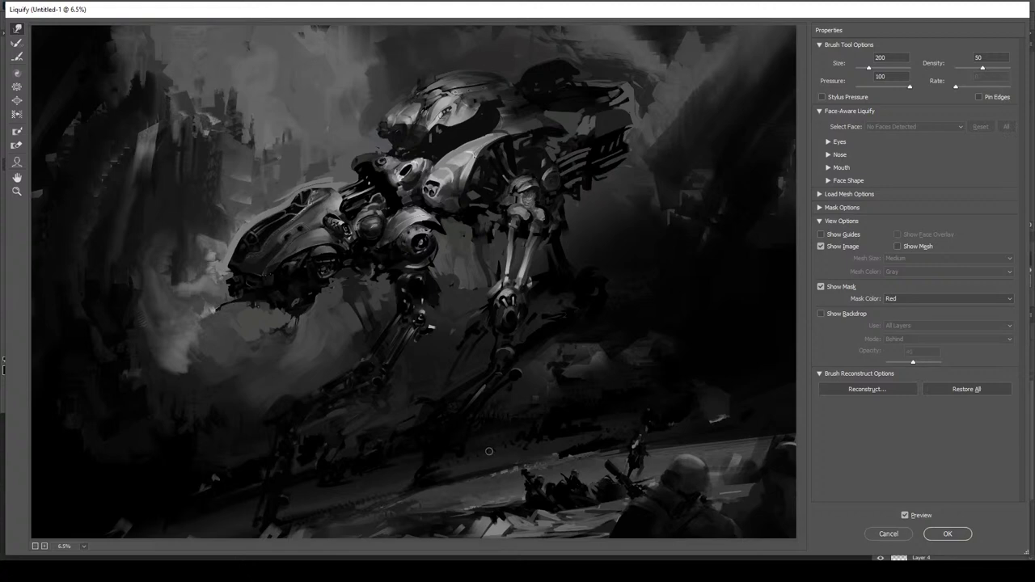
# Enlarge the warp brush to 2700 and push the front leg's knee joint back toward the rear leg
pyautogui.press(']')
pyautogui.press(']')
pyautogui.press(']')
pyautogui.press(']')
pyautogui.press(']')
pyautogui.press(']')
pyautogui.press(']')
pyautogui.press(']')
pyautogui.press(']')
pyautogui.press(']')
pyautogui.press(']')
pyautogui.press(']')
pyautogui.press(']')
pyautogui.press(']')
pyautogui.press(']')
pyautogui.press(']')
pyautogui.press(']')
pyautogui.press(']')
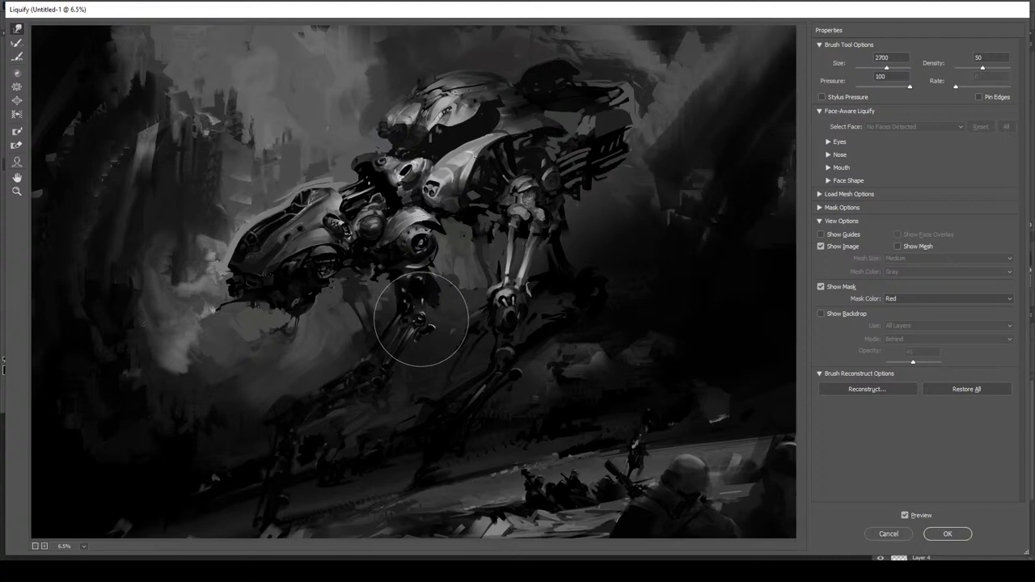
pyautogui.moveTo(416, 327)
pyautogui.mouseDown()
pyautogui.moveTo(397, 331)
pyautogui.moveTo(428, 316)
pyautogui.moveTo(418, 312)
pyautogui.moveTo(455, 316)
pyautogui.mouseUp()
# Shrink the warp brush and pull the front leg's lower struts up and back toward the knee
pyautogui.press('[')
pyautogui.press('[')
pyautogui.press('[')
pyautogui.press('[')
pyautogui.press('[')
pyautogui.press('[')
pyautogui.press('[')
pyautogui.press('[')
pyautogui.press('[')
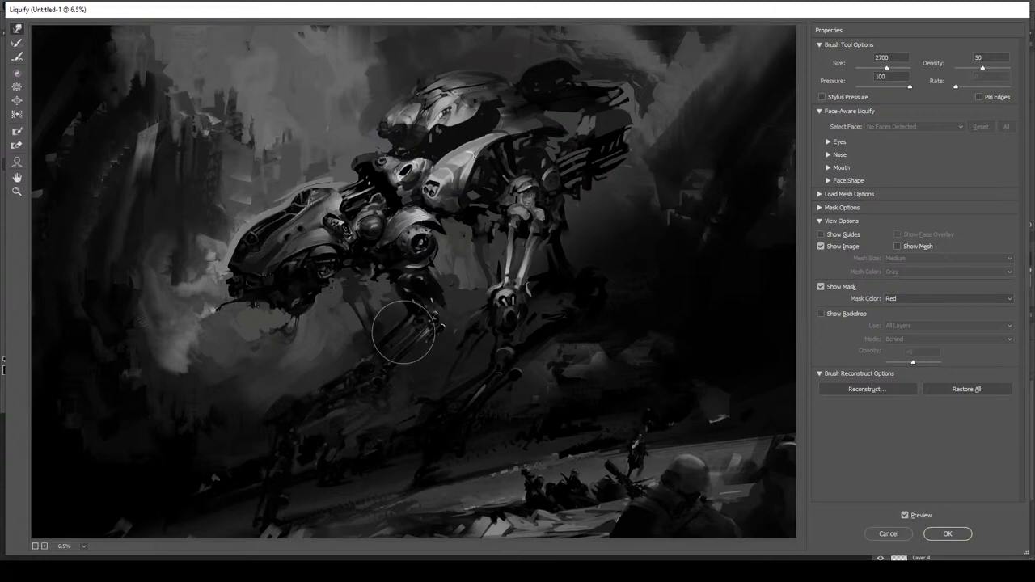
pyautogui.moveTo(392, 338)
pyautogui.mouseDown()
pyautogui.moveTo(399, 347)
pyautogui.moveTo(409, 335)
pyautogui.moveTo(397, 347)
pyautogui.moveTo(405, 360)
pyautogui.moveTo(393, 343)
pyautogui.moveTo(450, 296)
pyautogui.moveTo(449, 306)
pyautogui.mouseUp()
# Reduce the warp brush to 600 and refine the front knee and the upper leg beneath the round shoulder joint
pyautogui.press('[')
pyautogui.press('[')
pyautogui.press('[')
pyautogui.press('[')
pyautogui.press('[')
pyautogui.press('[')
pyautogui.press('[')
pyautogui.press('[')
pyautogui.press('[')
pyautogui.press('[')
pyautogui.press('[')
pyautogui.press('[')
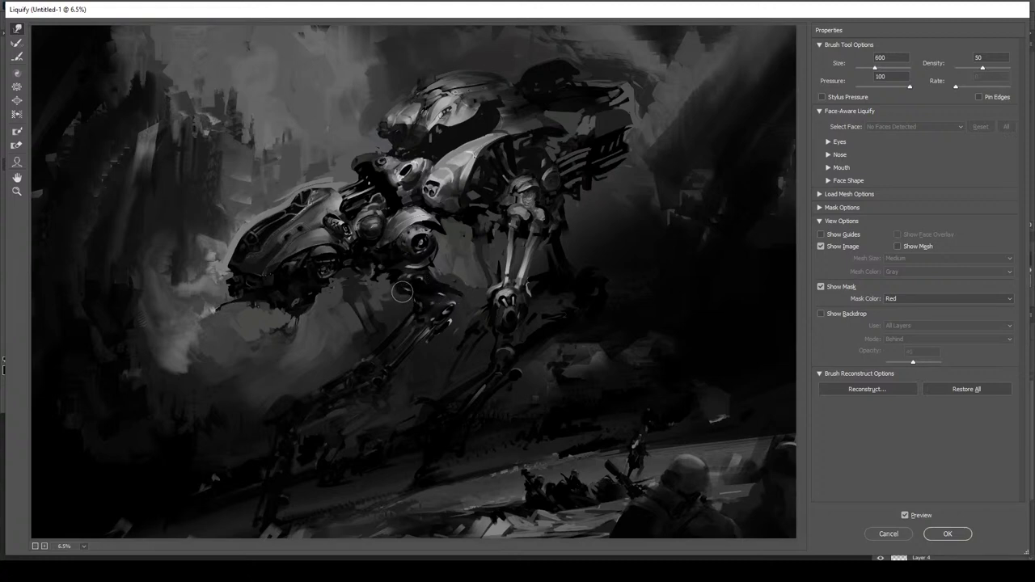
pyautogui.press(']')
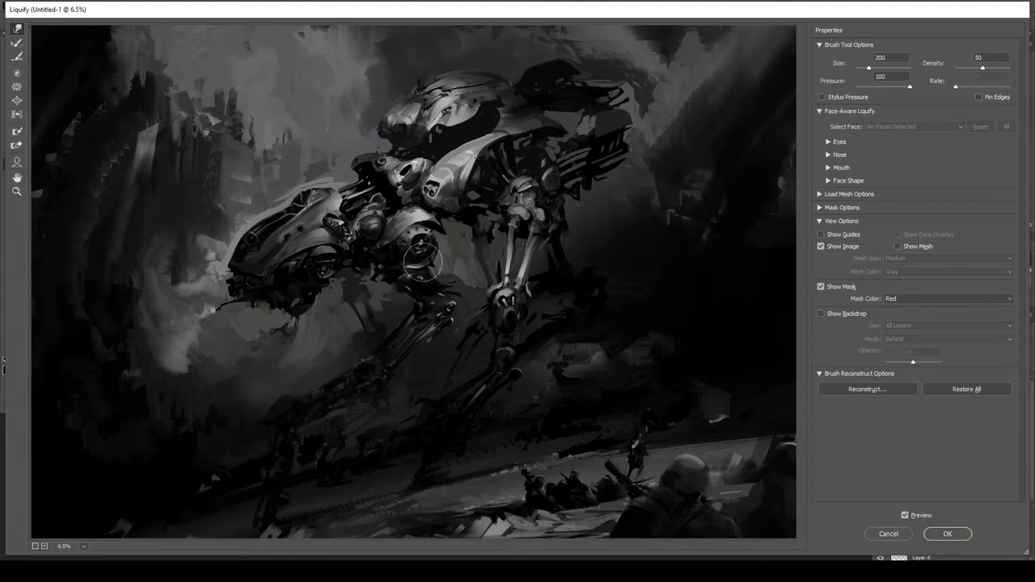
# Fine-tune the front leg's joint and struts with alternating small warp brush sizes
pyautogui.press(']')
pyautogui.press(']')
pyautogui.press(']')
pyautogui.press(']')
pyautogui.press('[')
pyautogui.press('[')
pyautogui.press('[')
pyautogui.press('[')
pyautogui.press(']')
pyautogui.press(']')
pyautogui.press(']')
pyautogui.press(']')
pyautogui.press('[')
pyautogui.press('[')
pyautogui.press('[')
pyautogui.press('[')
# Enlarge the warp brush to 1400, bend the far rear leg outward behind the near shin, and reduce the brush to 1300
pyautogui.press(']')
pyautogui.press(']')
pyautogui.press(']')
pyautogui.press(']')
pyautogui.press(']')
pyautogui.press(']')
pyautogui.press(']')
pyautogui.press(']')
pyautogui.press(']')
pyautogui.press(']')
pyautogui.press(']')
pyautogui.press(']')
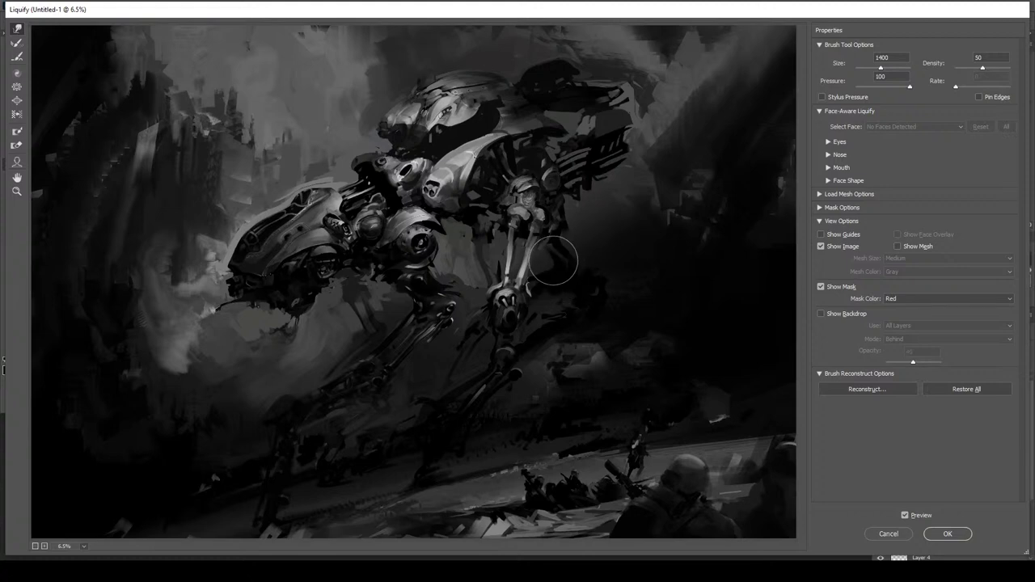
pyautogui.press('[')
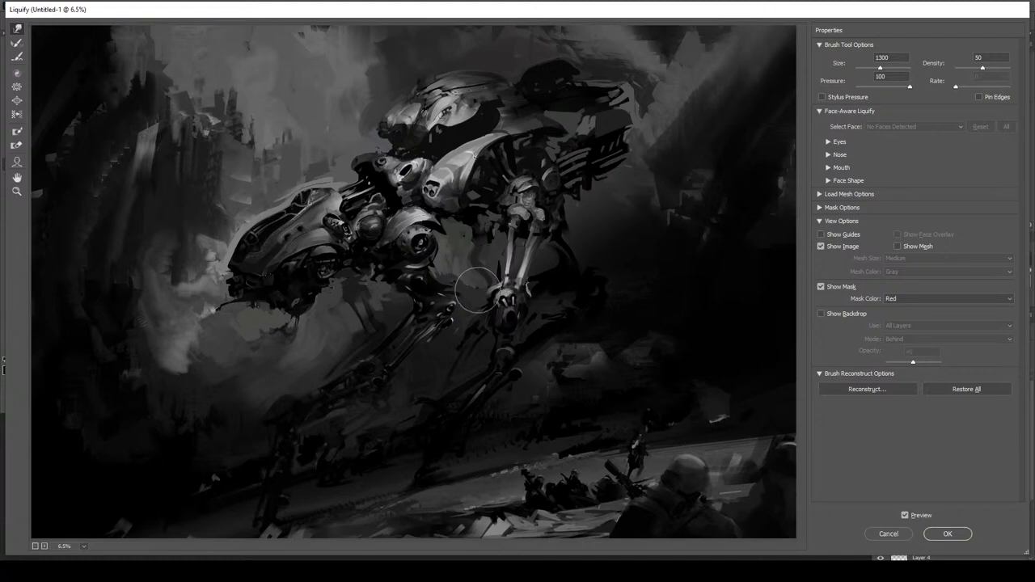
# Warp the smoky background between the mech's legs at varying brush sizes, bringing the brush down to 400
pyautogui.press('[')
pyautogui.press('[')
pyautogui.press('[')
pyautogui.press('[')
pyautogui.press('[')
pyautogui.press('[')
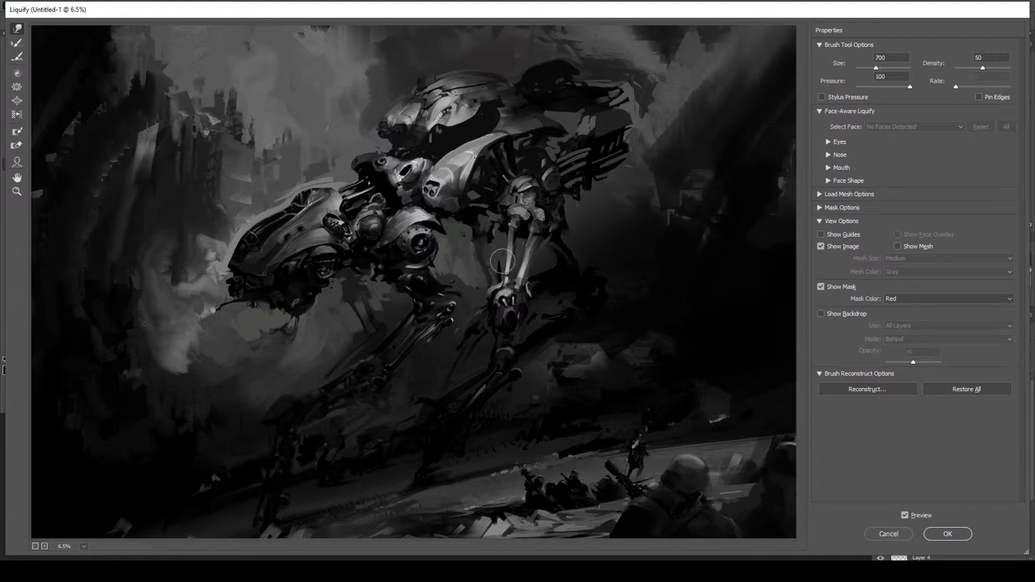
pyautogui.press(']')
pyautogui.press(']')
pyautogui.press(']')
pyautogui.press(']')
pyautogui.press('[')
pyautogui.press('[')
pyautogui.press('[')
pyautogui.press('[')
pyautogui.press('[')
pyautogui.press('[')
pyautogui.press('[')
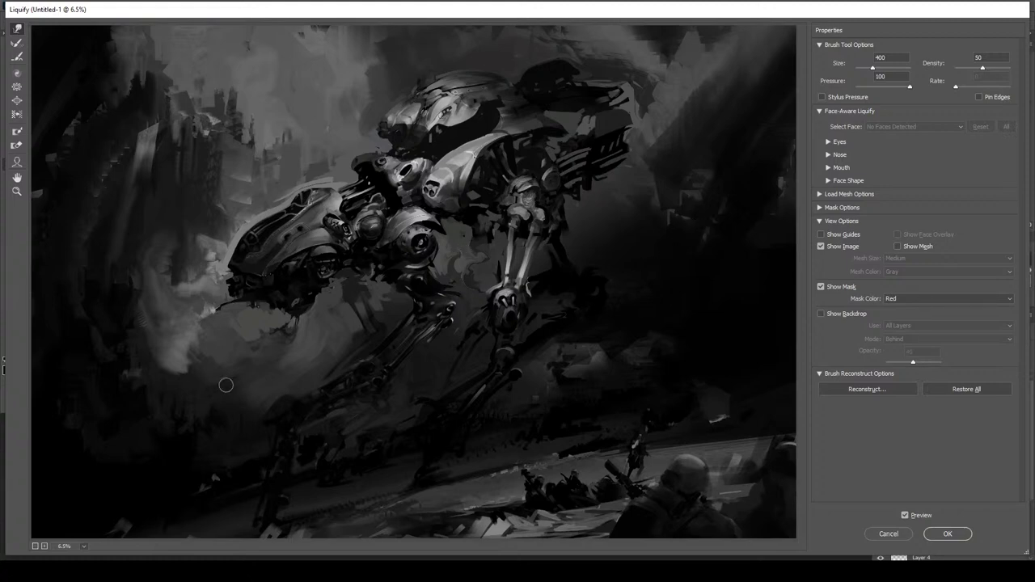
# Enlarge the warp brush to 1100 and push the pale smoke in front of the mech's head up toward the ruins
pyautogui.press(']')
pyautogui.press(']')
pyautogui.press(']')
pyautogui.press(']')
pyautogui.press(']')
pyautogui.press(']')
pyautogui.press(']')
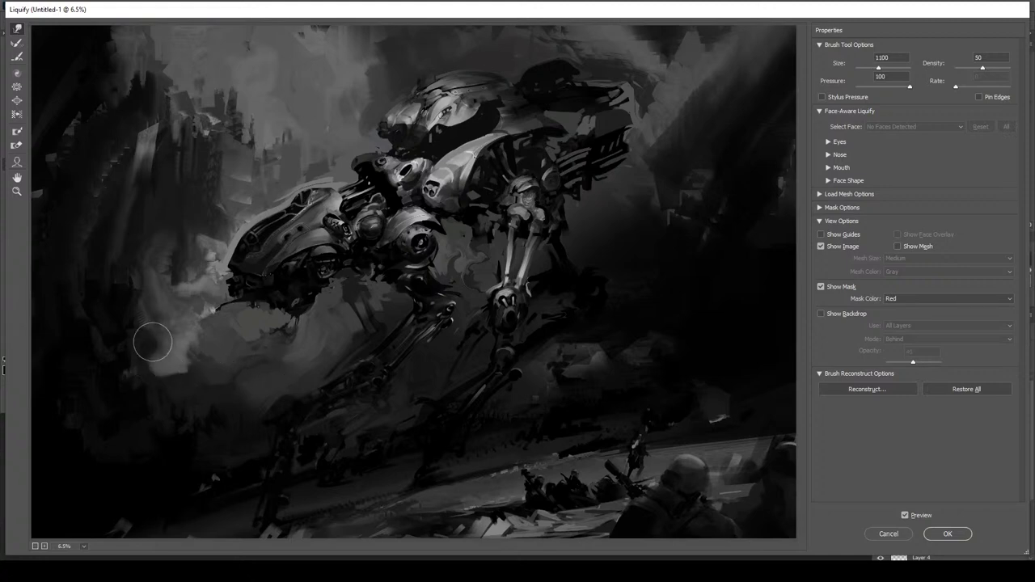
pyautogui.moveTo(153, 347)
pyautogui.mouseDown()
pyautogui.moveTo(143, 343)
pyautogui.moveTo(157, 342)
pyautogui.moveTo(148, 316)
pyautogui.moveTo(168, 296)
pyautogui.moveTo(173, 247)
pyautogui.moveTo(162, 213)
pyautogui.mouseUp()
# Reduce the warp brush to 700 and pull the background tones toward the upper edge of the mech's head
pyautogui.press(']')
pyautogui.press(']')
pyautogui.press(']')
pyautogui.press(']')
pyautogui.press('[')
pyautogui.press('[')
pyautogui.press('[')
pyautogui.press('[')
pyautogui.press('[')
pyautogui.press('[')
pyautogui.press('[')
pyautogui.press('[')
pyautogui.press('[')
pyautogui.press('[')
pyautogui.press('[')
pyautogui.press('[')
pyautogui.press('[')
pyautogui.press('[')
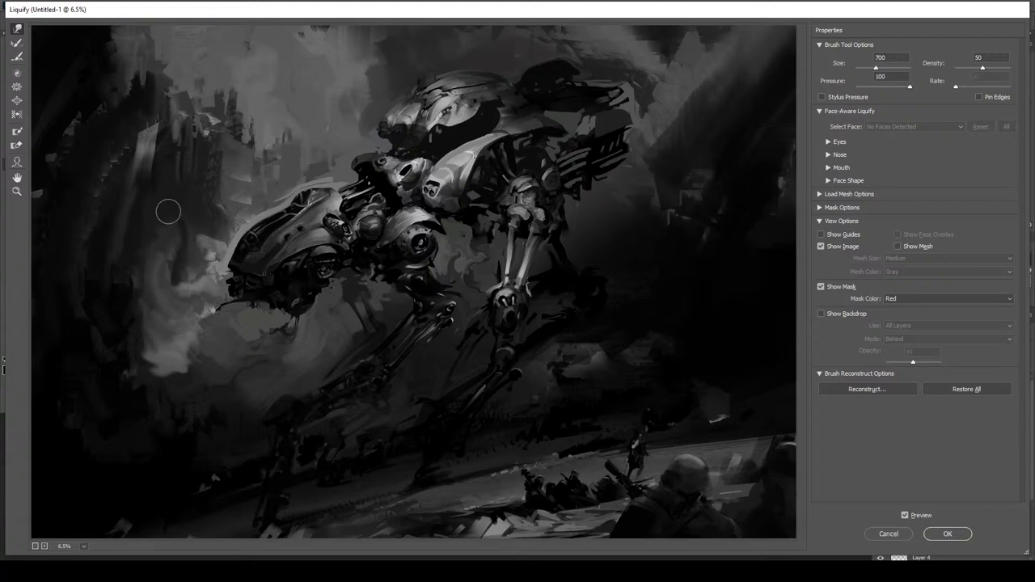
pyautogui.moveTo(188, 226); pyautogui.dragTo(266, 198)
# Refine the light background strokes along the top of the head with the warp brush at 600
pyautogui.press(']')
pyautogui.press(']')
pyautogui.press(']')
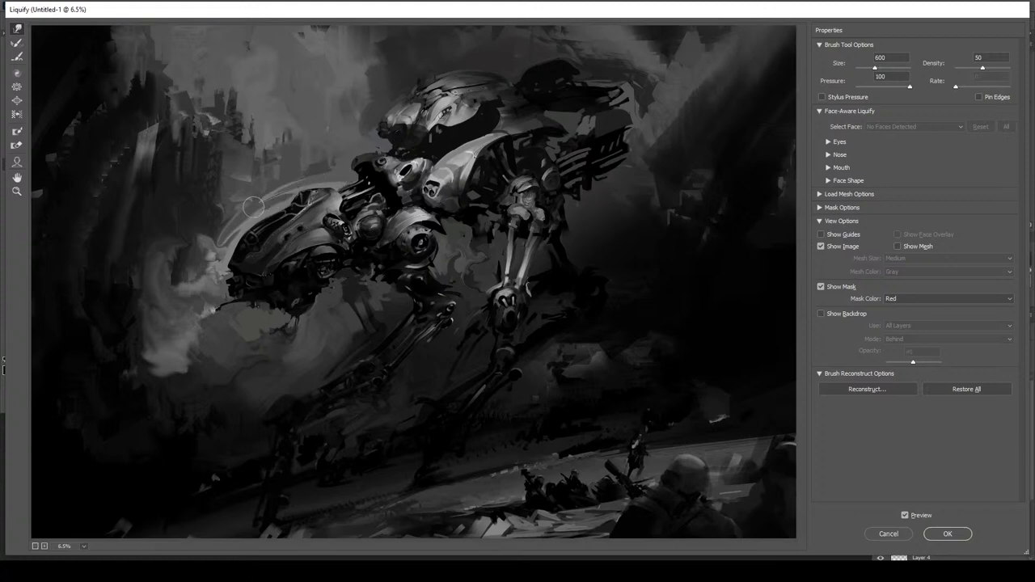
pyautogui.moveTo(317, 177); pyautogui.dragTo(295, 181)
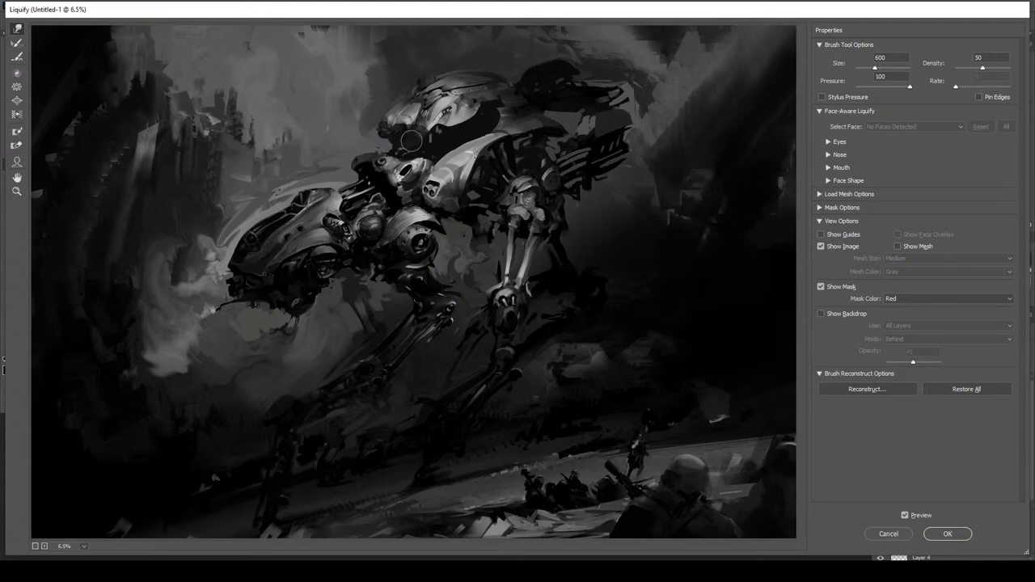
# Adjust the warp brush size and swirl the smoky sky behind the mech's rear section upward
pyautogui.press(']')
pyautogui.press(']')
pyautogui.press(']')
pyautogui.press(']')
pyautogui.press('[')
pyautogui.press('[')
pyautogui.press('[')
pyautogui.press('[')
pyautogui.press('[')
pyautogui.press(']')
pyautogui.press(']')
pyautogui.press(']')
pyautogui.press(']')
pyautogui.press(']')
pyautogui.moveTo(656, 103)
pyautogui.mouseDown()
pyautogui.moveTo(659, 76)
pyautogui.moveTo(655, 83)
pyautogui.moveTo(671, 73)
pyautogui.moveTo(639, 68)
pyautogui.moveTo(664, 102)
pyautogui.moveTo(661, 109)
pyautogui.moveTo(657, 81)
pyautogui.moveTo(649, 131)
pyautogui.moveTo(642, 90)
pyautogui.moveTo(659, 111)
pyautogui.moveTo(627, 72)
pyautogui.moveTo(662, 56)
pyautogui.moveTo(605, 63)
pyautogui.moveTo(610, 49)
pyautogui.moveTo(594, 43)
pyautogui.moveTo(612, 32)
pyautogui.moveTo(627, 41)
pyautogui.moveTo(634, 27)
pyautogui.moveTo(589, 35)
pyautogui.moveTo(614, 25)
pyautogui.mouseUp()
# Enlarge the warp brush to 1800, swirl the dark ruins in front of the mech, and bend the pale smoke below its head
pyautogui.press(']')
pyautogui.press(']')
pyautogui.moveTo(132, 146)
pyautogui.mouseDown()
pyautogui.moveTo(116, 125)
pyautogui.moveTo(128, 156)
pyautogui.moveTo(146, 148)
pyautogui.moveTo(121, 152)
pyautogui.moveTo(133, 147)
pyautogui.moveTo(115, 166)
pyautogui.moveTo(112, 205)
pyautogui.mouseUp()
pyautogui.moveTo(166, 160)
pyautogui.mouseDown()
pyautogui.moveTo(136, 166)
pyautogui.moveTo(145, 177)
pyautogui.moveTo(80, 203)
pyautogui.mouseUp()
pyautogui.press(']')
pyautogui.press(']')
pyautogui.press(']')
pyautogui.moveTo(148, 185)
pyautogui.mouseDown()
pyautogui.moveTo(118, 220)
pyautogui.moveTo(129, 183)
pyautogui.moveTo(75, 235)
pyautogui.moveTo(82, 268)
pyautogui.moveTo(127, 220)
pyautogui.moveTo(106, 213)
pyautogui.moveTo(131, 175)
pyautogui.moveTo(74, 249)
pyautogui.moveTo(120, 195)
pyautogui.moveTo(81, 223)
pyautogui.moveTo(142, 216)
pyautogui.moveTo(109, 250)
pyautogui.moveTo(120, 193)
pyautogui.moveTo(93, 151)
pyautogui.moveTo(112, 144)
pyautogui.moveTo(118, 126)
pyautogui.moveTo(96, 131)
pyautogui.moveTo(129, 108)
pyautogui.mouseUp()
pyautogui.moveTo(81, 322)
pyautogui.mouseDown()
pyautogui.moveTo(93, 355)
pyautogui.moveTo(99, 334)
pyautogui.moveTo(76, 339)
pyautogui.moveTo(84, 292)
pyautogui.moveTo(68, 356)
pyautogui.moveTo(111, 434)
pyautogui.moveTo(155, 457)
pyautogui.moveTo(181, 444)
pyautogui.moveTo(216, 400)
pyautogui.moveTo(224, 411)
pyautogui.moveTo(214, 399)
pyautogui.moveTo(165, 451)
pyautogui.moveTo(225, 420)
pyautogui.moveTo(195, 444)
pyautogui.moveTo(230, 412)
pyautogui.moveTo(123, 402)
pyautogui.moveTo(97, 436)
pyautogui.moveTo(119, 419)
pyautogui.moveTo(81, 413)
pyautogui.moveTo(109, 430)
pyautogui.moveTo(135, 411)
pyautogui.moveTo(135, 390)
pyautogui.moveTo(122, 395)
pyautogui.moveTo(120, 413)
pyautogui.moveTo(189, 368)
pyautogui.moveTo(152, 379)
pyautogui.moveTo(175, 377)
pyautogui.moveTo(165, 385)
pyautogui.moveTo(182, 379)
pyautogui.moveTo(144, 385)
pyautogui.moveTo(144, 398)
pyautogui.moveTo(178, 381)
pyautogui.mouseUp()
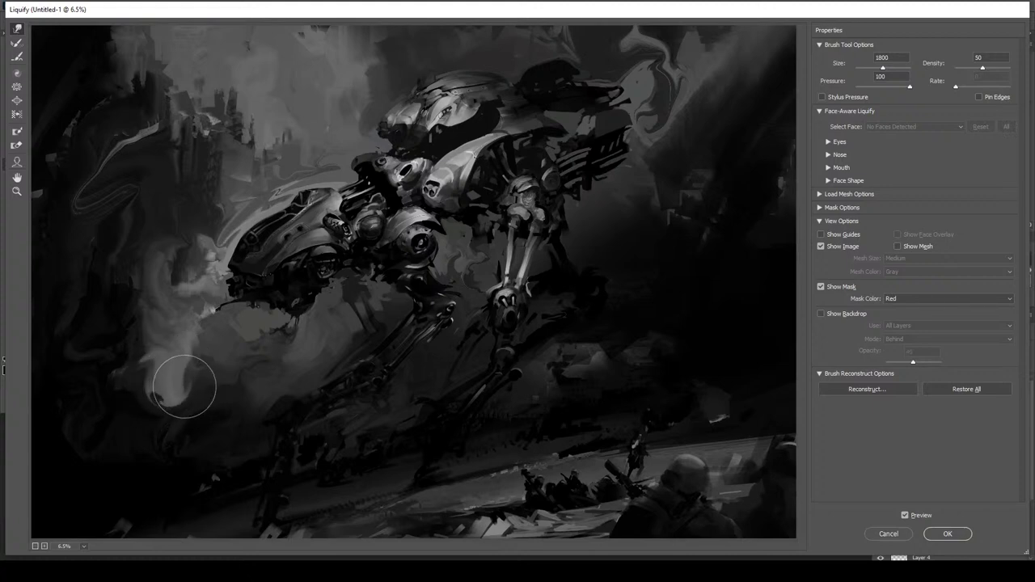
# Reduce the warp brush to 600 and reshape the small highlight on the ground above the foreground soldier
pyautogui.press('[')
pyautogui.press('[')
pyautogui.press('[')
pyautogui.press('[')
pyautogui.press('[')
pyautogui.press('[')
pyautogui.press('[')
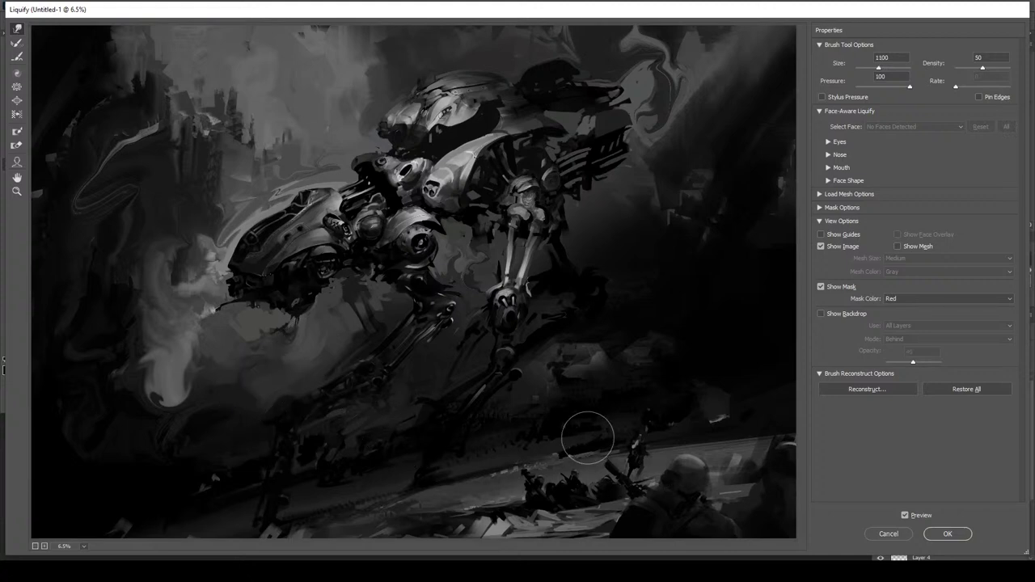
pyautogui.press('[')
pyautogui.press('[')
pyautogui.press('[')
pyautogui.press('[')
pyautogui.press('[')
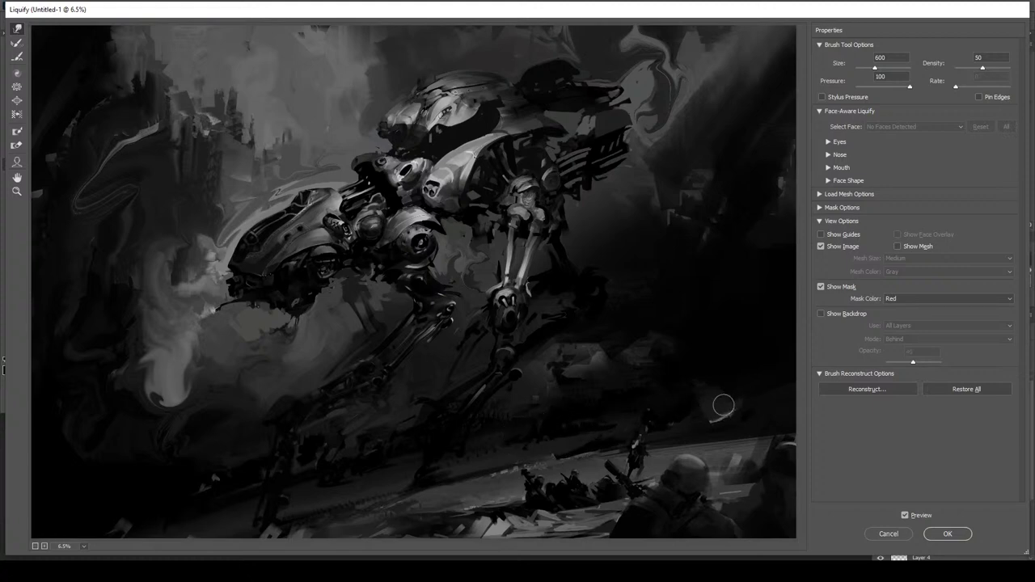
# Enlarge the warp brush to 1500 and warp the lighter background patch beside the near leg's lower joint
pyautogui.press(']')
pyautogui.press(']')
pyautogui.press(']')
pyautogui.press(']')
pyautogui.press(']')
pyautogui.press(']')
pyautogui.press(']')
pyautogui.press(']')
pyautogui.press(']')
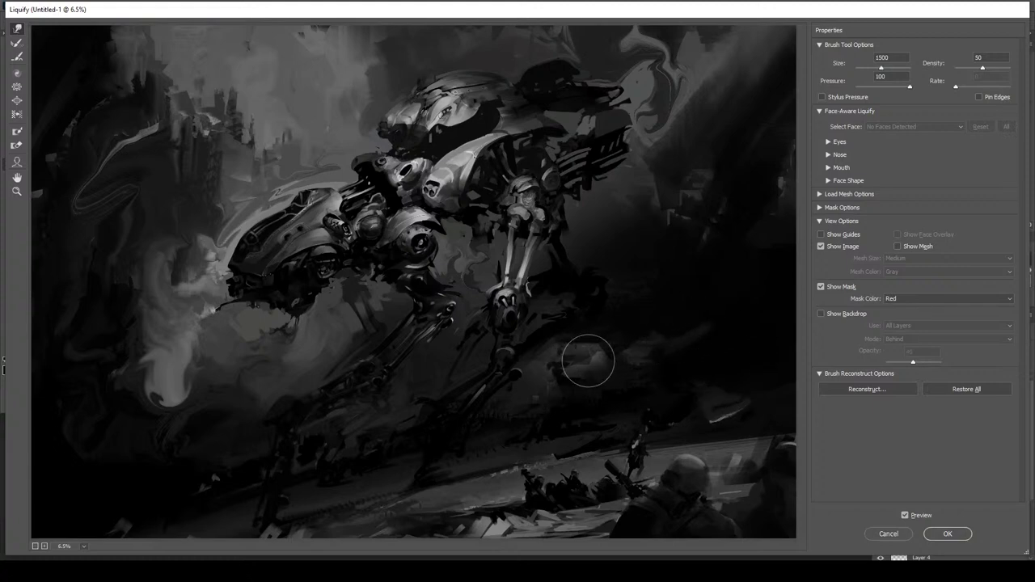
# Reduce the warp brush to 1300 and pull the distant background shapes behind the mech into a diagonal streak
pyautogui.press('[')
pyautogui.press('[')
pyautogui.moveTo(658, 232)
pyautogui.mouseDown()
pyautogui.moveTo(646, 277)
pyautogui.moveTo(623, 297)
pyautogui.moveTo(652, 255)
pyautogui.moveTo(639, 259)
pyautogui.moveTo(651, 252)
pyautogui.moveTo(630, 282)
pyautogui.moveTo(665, 260)
pyautogui.moveTo(633, 282)
pyautogui.moveTo(656, 249)
pyautogui.moveTo(628, 274)
pyautogui.moveTo(664, 254)
pyautogui.moveTo(642, 277)
pyautogui.moveTo(684, 239)
pyautogui.moveTo(659, 229)
pyautogui.moveTo(640, 265)
pyautogui.mouseUp()
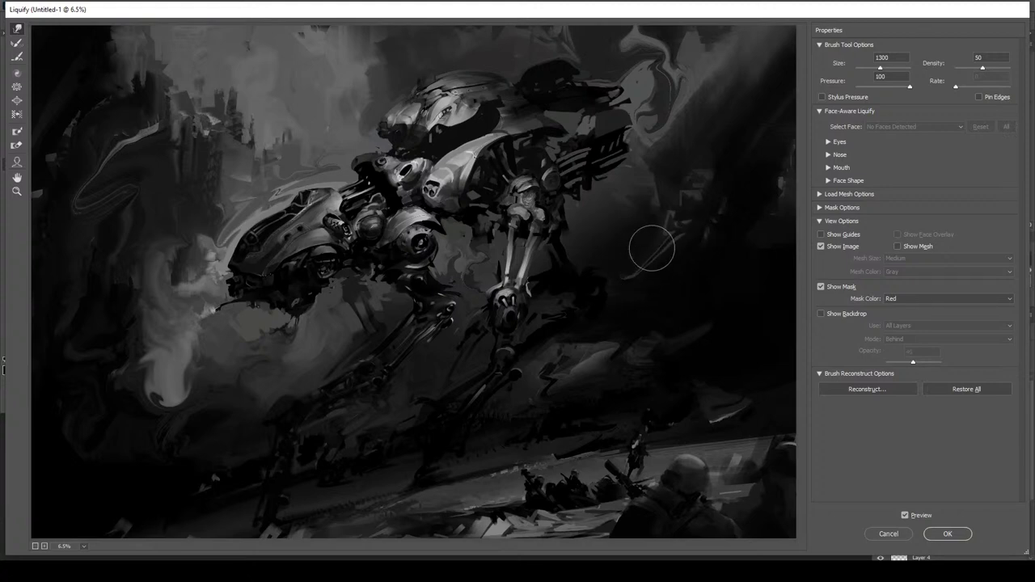
# Vary the warp brush size, ending at 900, and distort the dark clouds and background behind the mech's rear guns
pyautogui.press(']')
pyautogui.press(']')
pyautogui.press(']')
pyautogui.press(']')
pyautogui.press(']')
pyautogui.press(']')
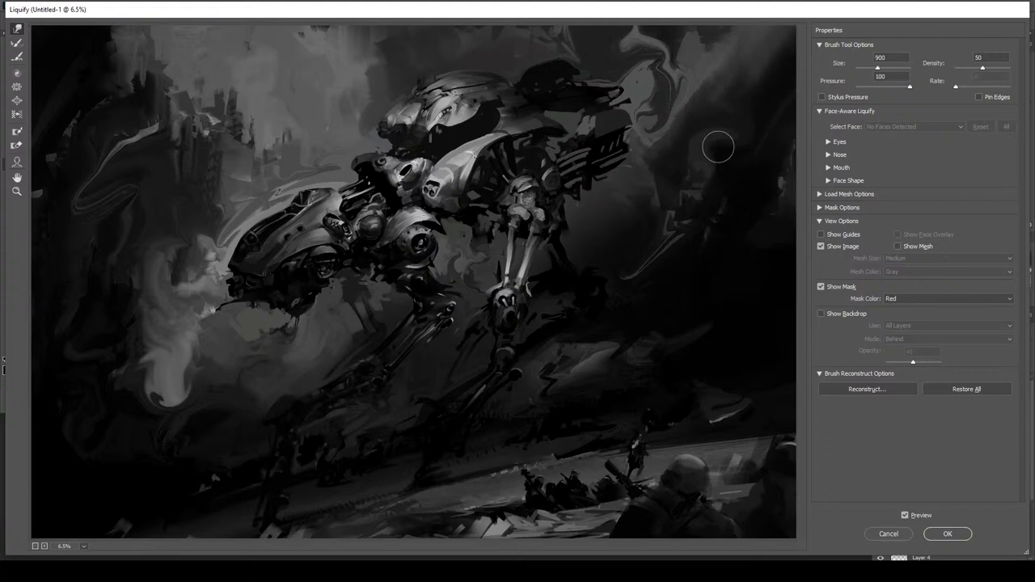
pyautogui.press('[')
pyautogui.press('[')
pyautogui.press('[')
pyautogui.press('[')
pyautogui.press('[')
pyautogui.press('[')
pyautogui.press('[')
pyautogui.press('[')
pyautogui.press('[')
pyautogui.press('[')
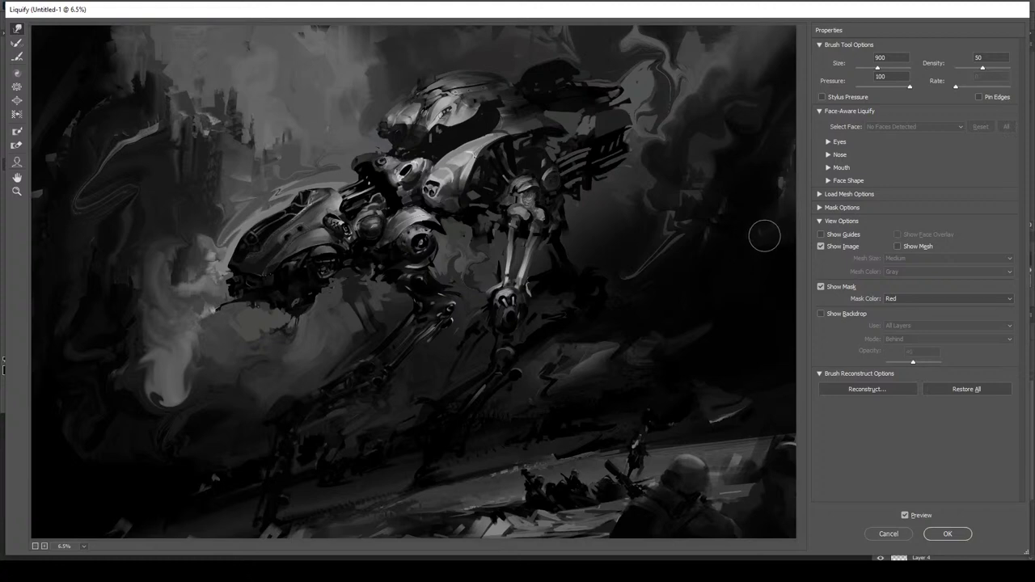
# Warp the ground behind the foreground soldier, and stretch the light foreground strokes along the canvas's lower edge with the brush at 500
pyautogui.moveTo(728, 457); pyautogui.dragTo(769, 453)
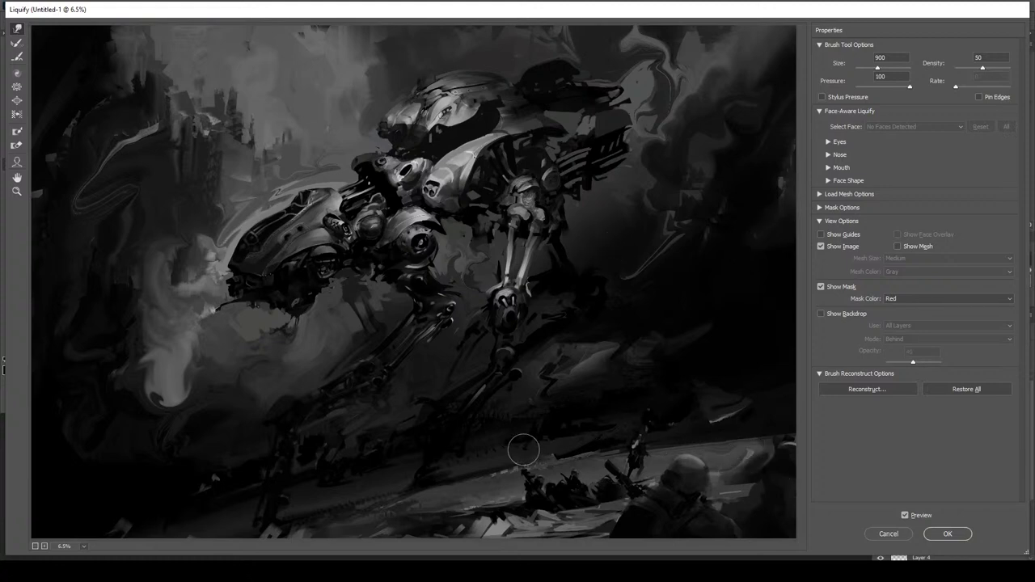
pyautogui.press('[')
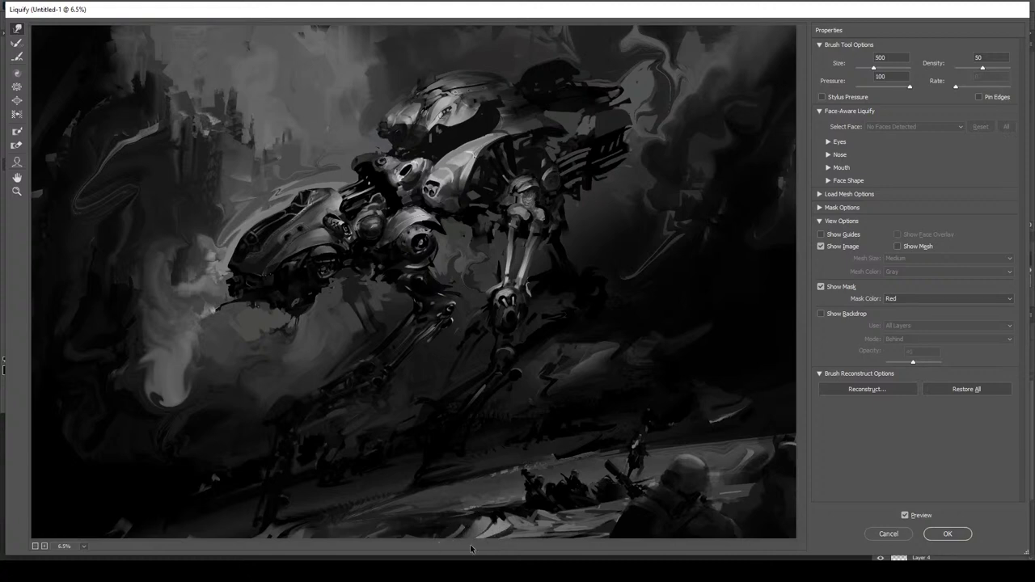
pyautogui.moveTo(560, 530); pyautogui.dragTo(537, 534)
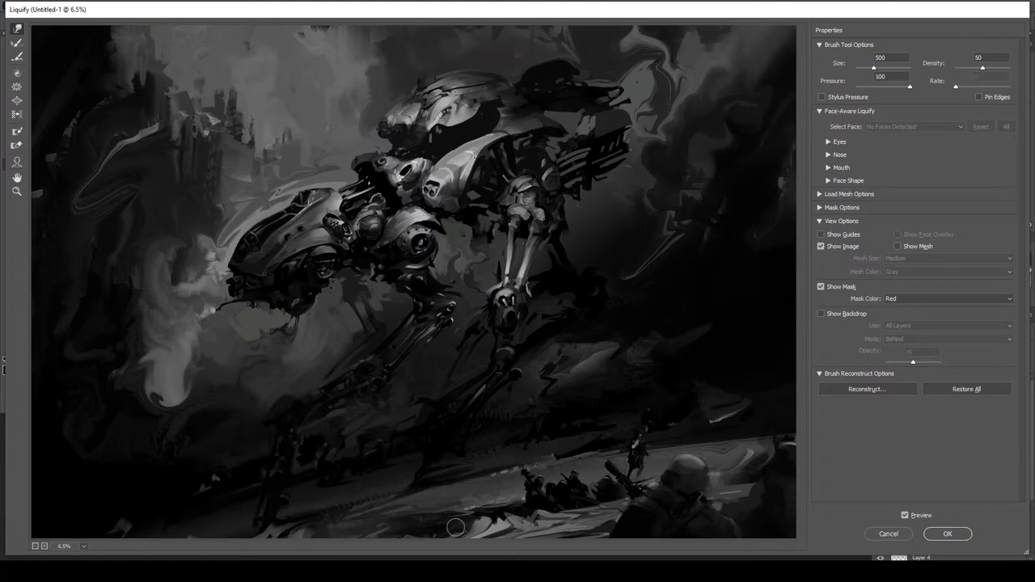
pyautogui.moveTo(468, 507); pyautogui.dragTo(381, 515)
pyautogui.moveTo(461, 514); pyautogui.dragTo(361, 535)
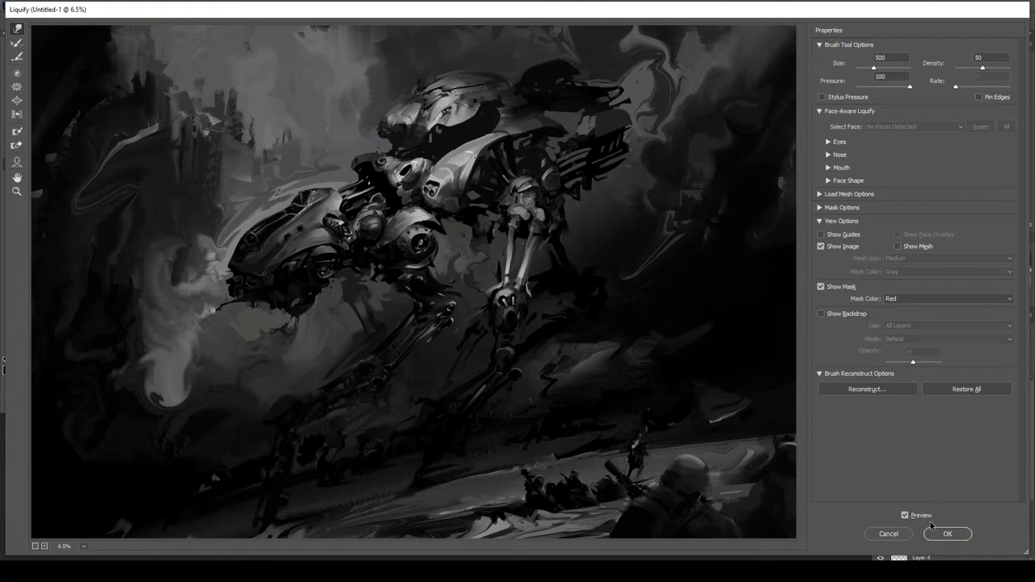
# Apply the Liquify distortion and toggle Layer 8's visibility to compare the result
pyautogui.click(951, 535)
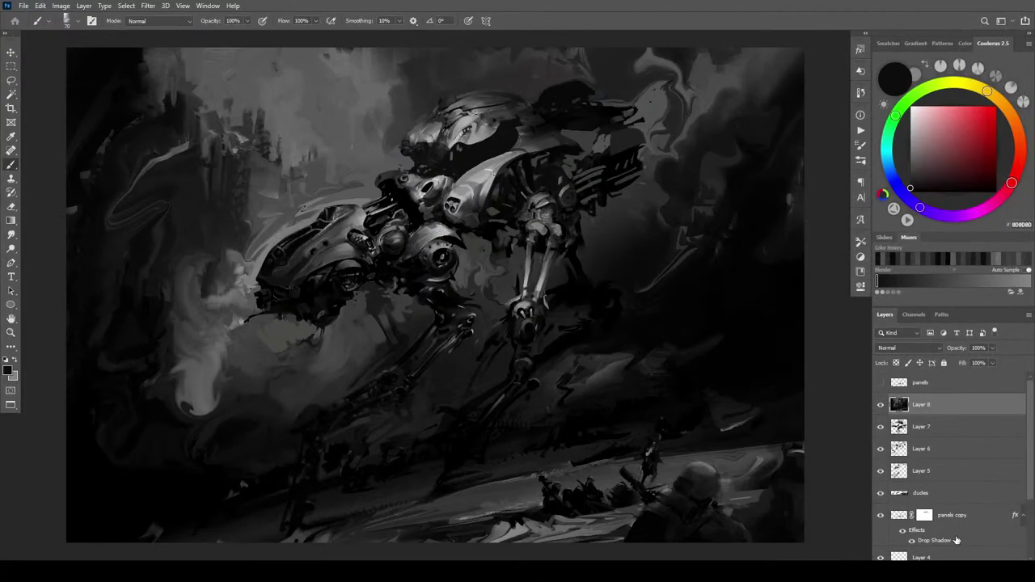
pyautogui.click(881, 404)
pyautogui.click(881, 406)
# Add a new layer above Layer 8 and smudge the swirled ruins with Sample All Layers on and the brush at 700
pyautogui.hotkey('ctrl', 'shift', 'alt', 'n')
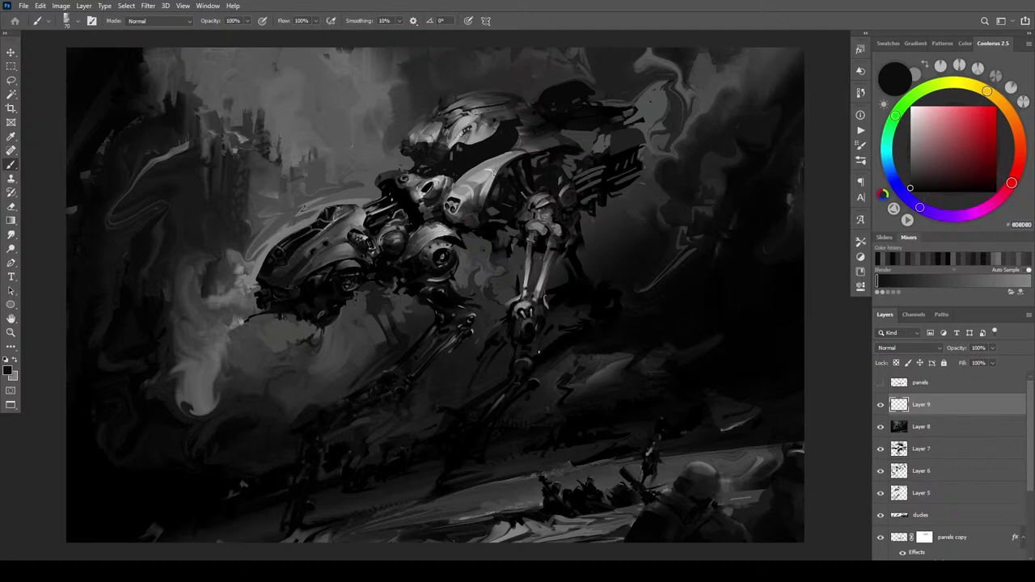
pyautogui.press('r')
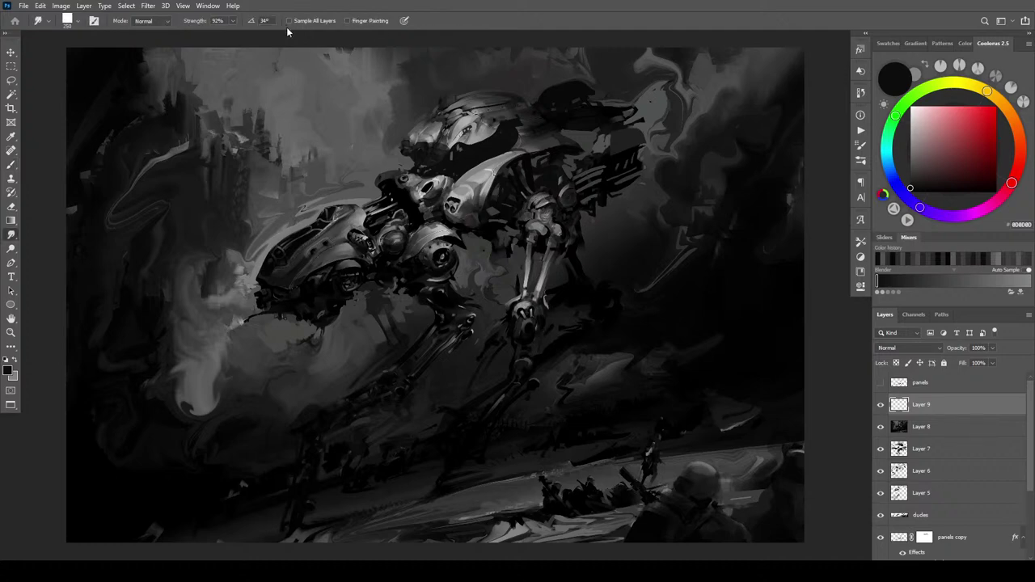
pyautogui.press(']')
pyautogui.press(']')
pyautogui.press(']')
pyautogui.press(']')
pyautogui.press(']')
pyautogui.press(']')
pyautogui.moveTo(186, 142); pyautogui.dragTo(143, 153)
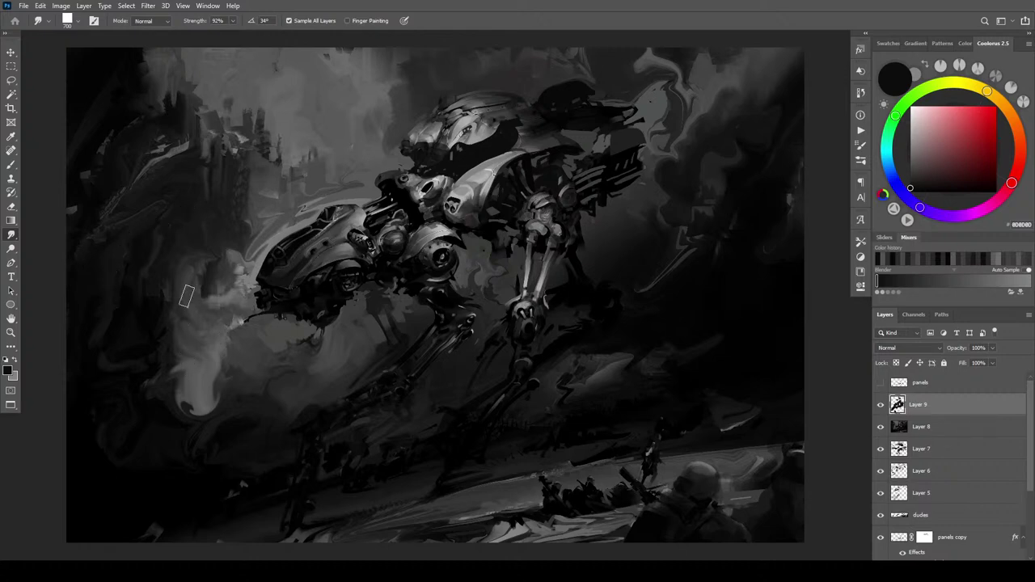
# Smudge the pale smoke column and its curled lower end in front of the mech's head, using brush sizes up to 900
pyautogui.moveTo(162, 405)
pyautogui.mouseDown()
pyautogui.moveTo(114, 497)
pyautogui.moveTo(102, 491)
pyautogui.mouseUp()
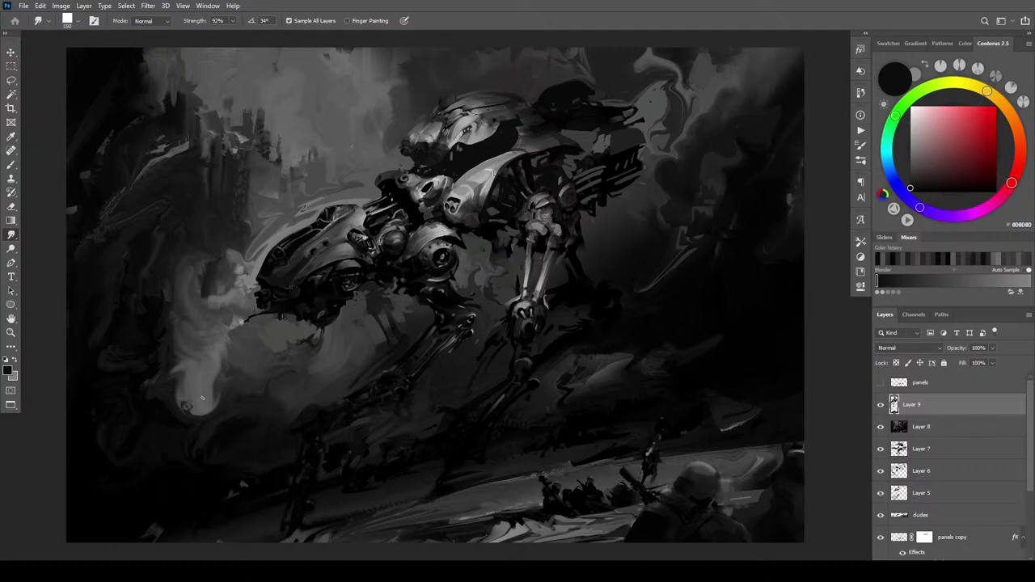
pyautogui.moveTo(192, 407); pyautogui.dragTo(197, 399)
pyautogui.press(']')
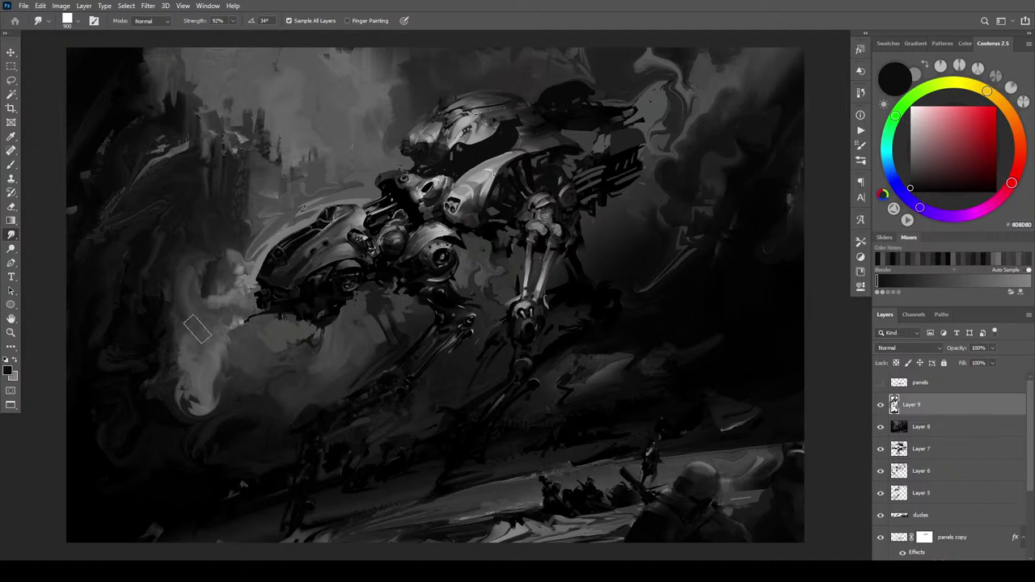
pyautogui.moveTo(212, 293)
pyautogui.mouseDown()
pyautogui.moveTo(194, 348)
pyautogui.moveTo(198, 336)
pyautogui.mouseUp()
# Smudge the light strokes above the mech's head into the background and reduce the smudge brush to 400
pyautogui.moveTo(295, 209)
pyautogui.mouseDown()
pyautogui.moveTo(358, 180)
pyautogui.moveTo(352, 166)
pyautogui.moveTo(365, 150)
pyautogui.moveTo(357, 172)
pyautogui.moveTo(327, 194)
pyautogui.mouseUp()
pyautogui.press(']')
pyautogui.press('[')
pyautogui.press('[')
pyautogui.press('[')
pyautogui.press('[')
pyautogui.press('[')
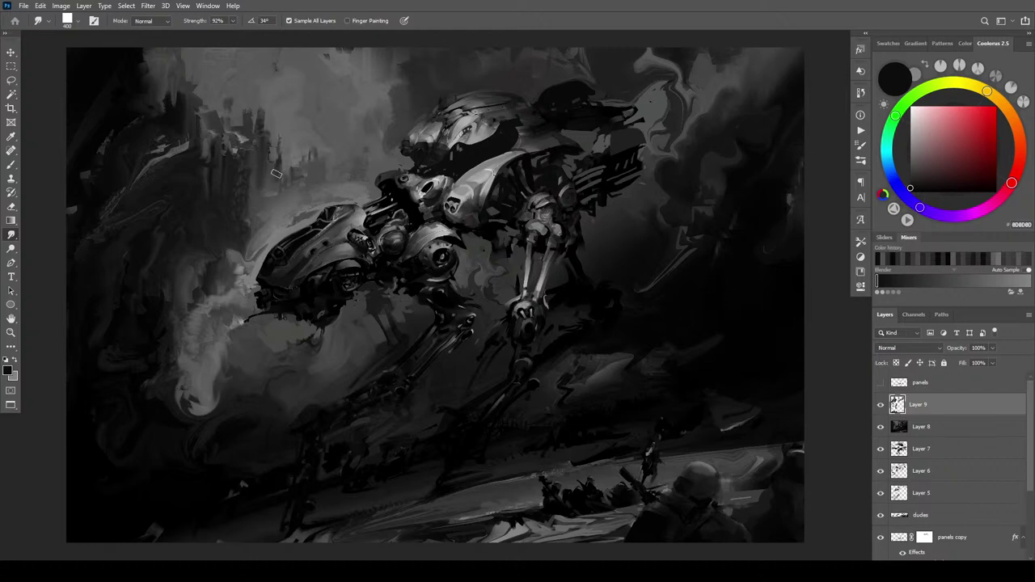
# Smudge the bright rounded bulb at the lower end of the pale smoke column into the surrounding smoke
pyautogui.press('[')
pyautogui.press('[')
pyautogui.press('[')
pyautogui.press('[')
pyautogui.press('[')
pyautogui.press('[')
pyautogui.press('[')
pyautogui.press('[')
pyautogui.press(']')
pyautogui.press(']')
pyautogui.press(']')
pyautogui.press(']')
pyautogui.press(']')
pyautogui.press(']')
pyautogui.press(']')
pyautogui.press(']')
pyautogui.press(']')
pyautogui.press(']')
pyautogui.press(']')
pyautogui.moveTo(183, 363)
pyautogui.mouseDown()
pyautogui.moveTo(203, 360)
pyautogui.moveTo(180, 339)
pyautogui.moveTo(209, 372)
pyautogui.moveTo(223, 374)
pyautogui.moveTo(203, 365)
pyautogui.moveTo(222, 374)
pyautogui.moveTo(204, 342)
pyautogui.moveTo(229, 348)
pyautogui.moveTo(200, 339)
pyautogui.moveTo(211, 355)
pyautogui.moveTo(187, 350)
pyautogui.moveTo(214, 373)
pyautogui.moveTo(204, 398)
pyautogui.moveTo(199, 382)
pyautogui.moveTo(200, 402)
pyautogui.moveTo(203, 372)
pyautogui.moveTo(203, 400)
pyautogui.moveTo(196, 384)
pyautogui.moveTo(198, 405)
pyautogui.moveTo(195, 377)
pyautogui.moveTo(184, 378)
pyautogui.moveTo(196, 372)
pyautogui.moveTo(198, 393)
pyautogui.moveTo(199, 364)
pyautogui.mouseUp()
# Smudge the pale smoke column below and in front of the mech's head into the haze, with the brush at 600
pyautogui.press(']')
pyautogui.press(']')
pyautogui.press(']')
pyautogui.press(']')
pyautogui.press('[')
pyautogui.press('[')
pyautogui.press('[')
pyautogui.press('[')
pyautogui.press('[')
pyautogui.moveTo(231, 286)
pyautogui.mouseDown()
pyautogui.moveTo(243, 287)
pyautogui.moveTo(239, 280)
pyautogui.moveTo(200, 335)
pyautogui.mouseUp()
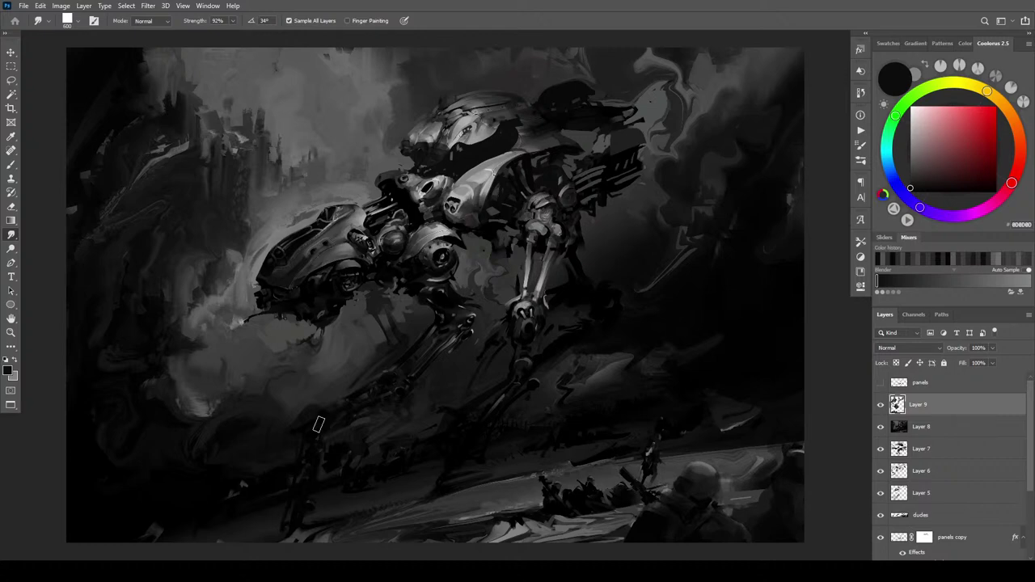
pyautogui.moveTo(203, 264)
pyautogui.mouseDown()
pyautogui.moveTo(212, 275)
pyautogui.moveTo(212, 249)
pyautogui.moveTo(206, 288)
pyautogui.moveTo(215, 274)
pyautogui.moveTo(204, 280)
pyautogui.moveTo(215, 282)
pyautogui.mouseUp()
# Reduce the smudge brush to 175 and soften the marbled smoke swirl behind the mech's rear guns
pyautogui.press('[')
pyautogui.press('[')
pyautogui.press('[')
pyautogui.press('[')
pyautogui.press('[')
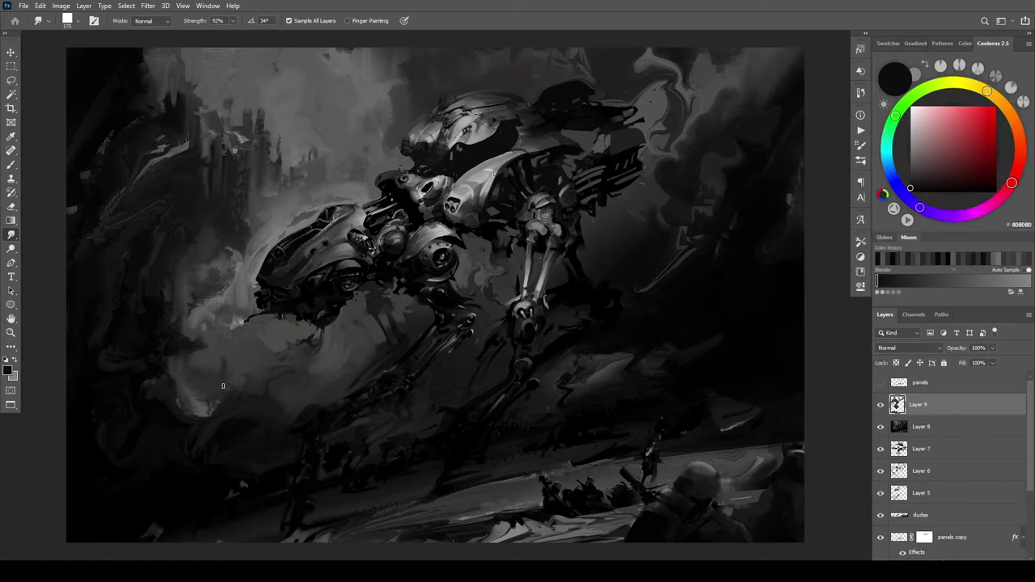
pyautogui.moveTo(679, 93)
pyautogui.mouseDown()
pyautogui.moveTo(661, 127)
pyautogui.moveTo(655, 185)
pyautogui.mouseUp()
pyautogui.moveTo(665, 123)
pyautogui.mouseDown()
pyautogui.moveTo(663, 149)
pyautogui.moveTo(674, 103)
pyautogui.moveTo(661, 160)
pyautogui.moveTo(668, 124)
pyautogui.mouseUp()
# Smudge the curled upper end of the rear smoke swirl at size 250, along with the light strokes above the mech's back
pyautogui.press('[')
pyautogui.press('[')
pyautogui.press('[')
pyautogui.press('[')
pyautogui.press('[')
pyautogui.press('[')
pyautogui.press('[')
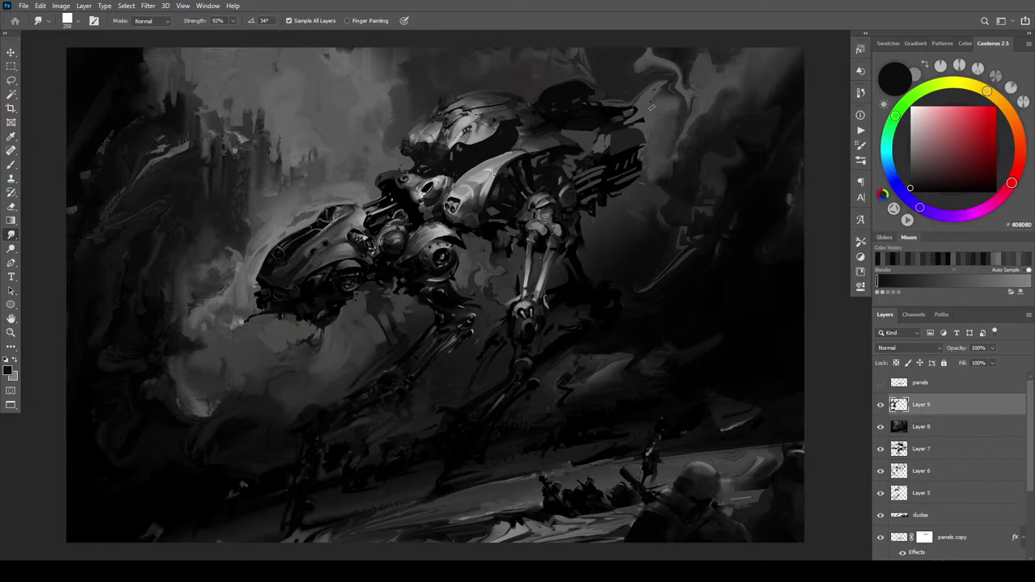
pyautogui.moveTo(646, 64)
pyautogui.mouseDown()
pyautogui.moveTo(701, 70)
pyautogui.moveTo(701, 62)
pyautogui.moveTo(701, 73)
pyautogui.moveTo(700, 58)
pyautogui.moveTo(702, 87)
pyautogui.moveTo(704, 49)
pyautogui.moveTo(716, 88)
pyautogui.mouseUp()
pyautogui.press(']')
pyautogui.press(']')
pyautogui.press(']')
pyautogui.press(']')
pyautogui.press(']')
pyautogui.moveTo(594, 64)
pyautogui.mouseDown()
pyautogui.moveTo(584, 57)
pyautogui.moveTo(601, 64)
pyautogui.mouseUp()
# Reduce the smudge brush to 200 and smudge the dark mechanical parts around the mech's rear hip
pyautogui.press('[')
pyautogui.press('[')
pyautogui.press('[')
pyautogui.press('[')
pyautogui.press('[')
pyautogui.press('[')
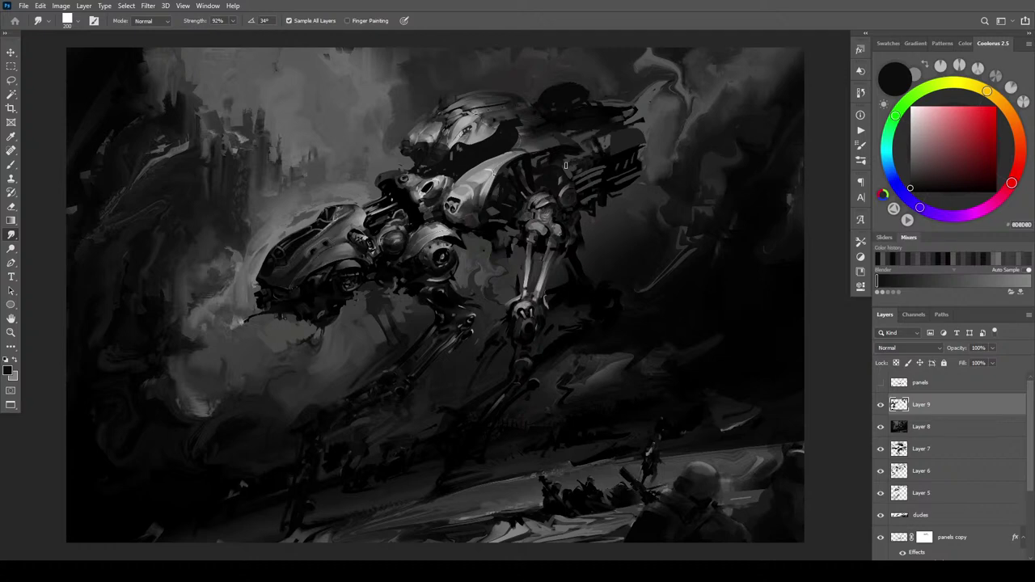
pyautogui.moveTo(588, 162)
pyautogui.mouseDown()
pyautogui.moveTo(567, 170)
pyautogui.moveTo(573, 151)
pyautogui.mouseUp()
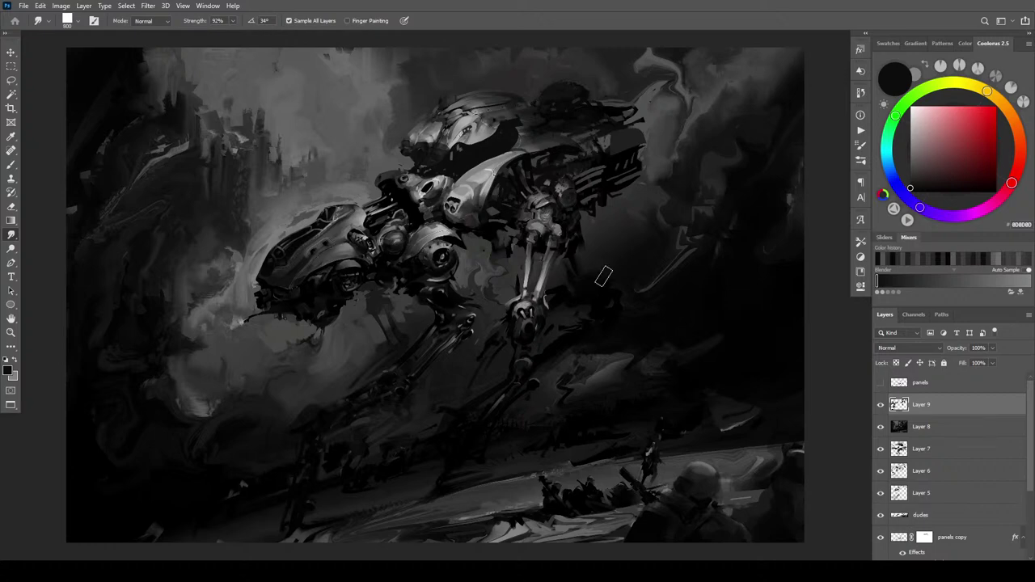
# Smudge the dark shapes behind the mech's hind leg and the background beyond it, varying the large brush between 600 and 900
pyautogui.press('[')
pyautogui.press('[')
pyautogui.press('[')
pyautogui.press('[')
pyautogui.press('[')
pyautogui.press('[')
pyautogui.press('[')
pyautogui.press('[')
pyautogui.press('[')
pyautogui.press(']')
pyautogui.press(']')
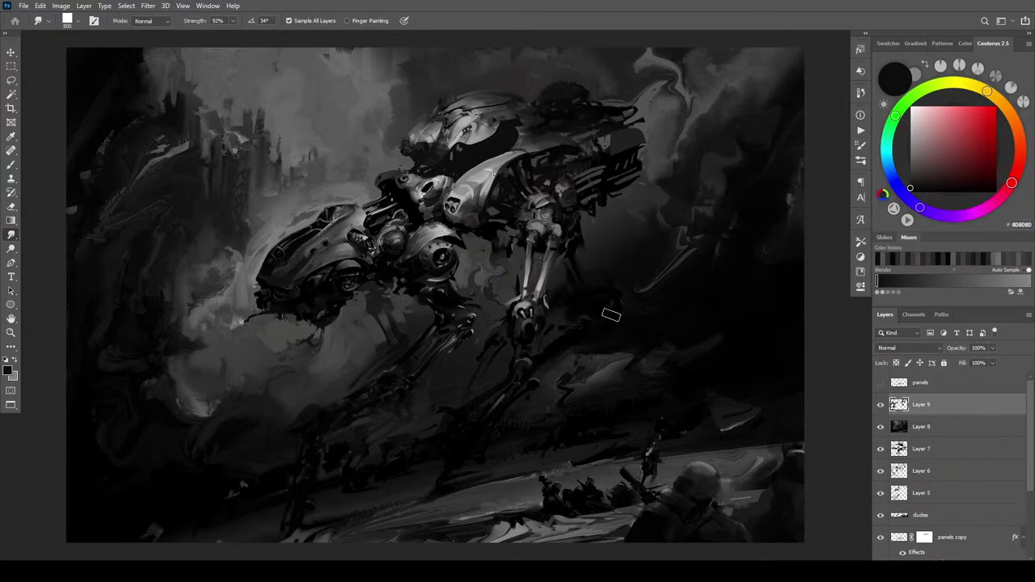
pyautogui.press(']')
pyautogui.press(']')
pyautogui.press(']')
pyautogui.press('[')
pyautogui.press(',')
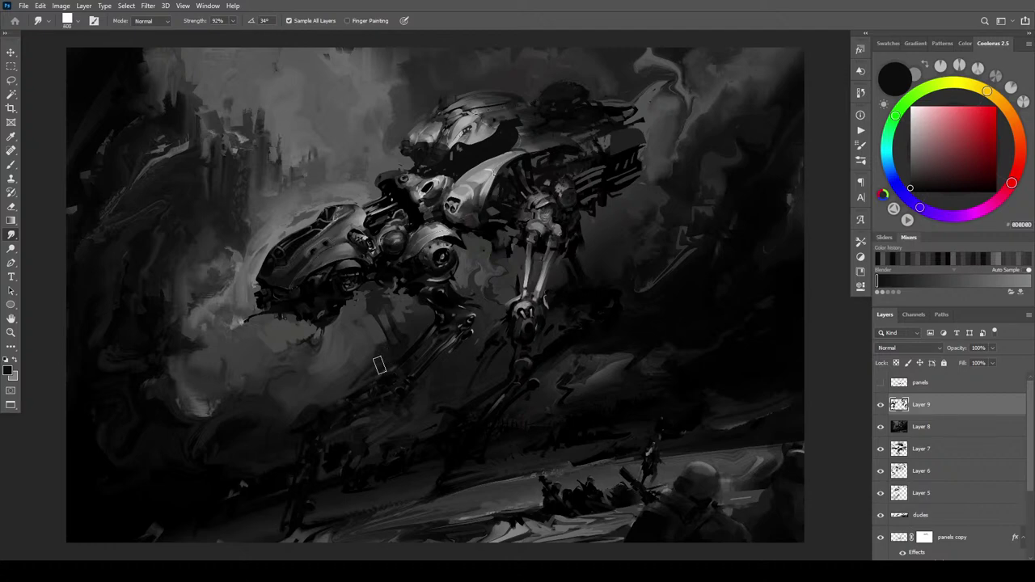
# Smudge the light streaks along the lower shaft of the mech's front leg, using brush sizes 400 and 175
pyautogui.press('[')
pyautogui.press('[')
pyautogui.press('[')
pyautogui.press('[')
pyautogui.press('[')
pyautogui.press('[')
pyautogui.moveTo(519, 310); pyautogui.dragTo(639, 310)
pyautogui.moveTo(382, 333); pyautogui.dragTo(620, 273)
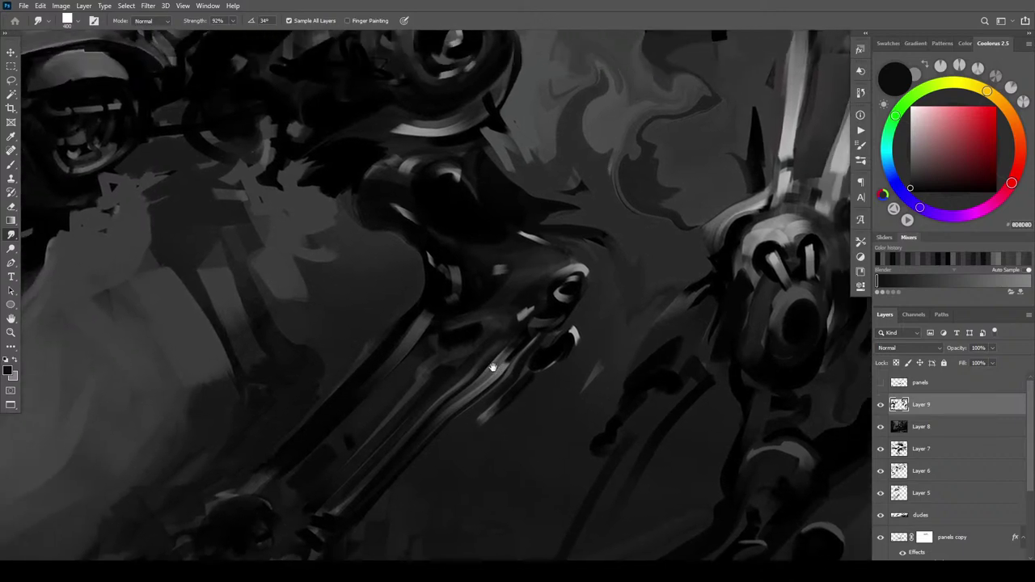
pyautogui.moveTo(504, 400)
pyautogui.mouseDown()
pyautogui.moveTo(468, 397)
pyautogui.moveTo(518, 347)
pyautogui.moveTo(411, 454)
pyautogui.moveTo(528, 336)
pyautogui.moveTo(430, 429)
pyautogui.mouseUp()
pyautogui.moveTo(478, 376); pyautogui.dragTo(412, 438)
pyautogui.moveTo(444, 406); pyautogui.dragTo(365, 491)
pyautogui.press('[')
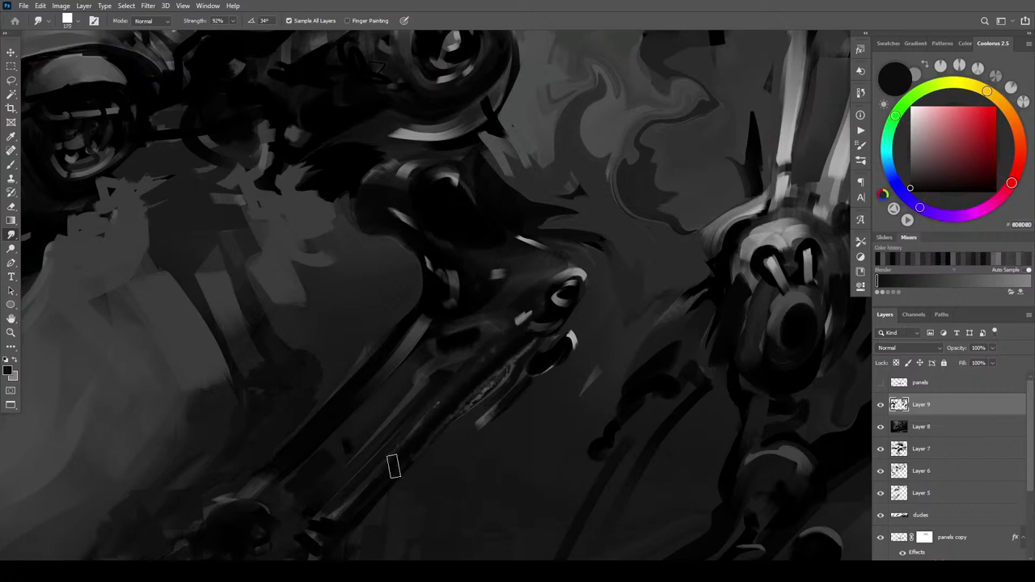
pyautogui.moveTo(388, 356)
pyautogui.mouseDown()
pyautogui.moveTo(435, 314)
pyautogui.moveTo(390, 356)
pyautogui.mouseUp()
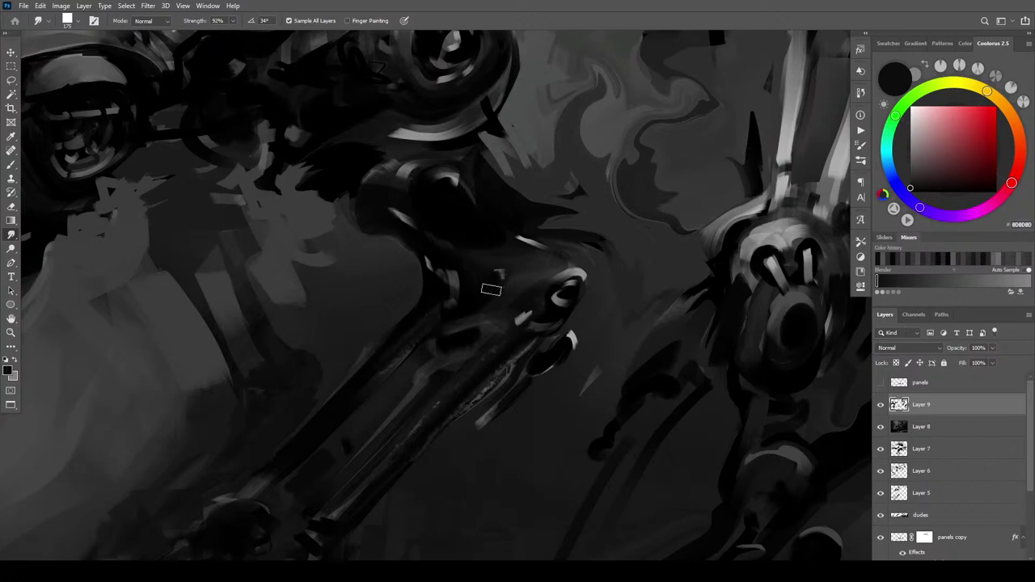
# Smudge the highlights of the front leg's knee joint, the small part below it and the dark spikes above it
pyautogui.moveTo(557, 299); pyautogui.dragTo(569, 292)
pyautogui.press(']')
pyautogui.press(']')
pyautogui.press(']')
pyautogui.press(']')
pyautogui.press(']')
pyautogui.moveTo(565, 351); pyautogui.dragTo(538, 387)
pyautogui.moveTo(563, 296); pyautogui.dragTo(551, 283)
pyautogui.press('[')
pyautogui.moveTo(546, 219)
pyautogui.mouseDown()
pyautogui.moveTo(515, 189)
pyautogui.moveTo(547, 188)
pyautogui.moveTo(520, 179)
pyautogui.moveTo(544, 230)
pyautogui.moveTo(519, 193)
pyautogui.moveTo(532, 215)
pyautogui.moveTo(579, 248)
pyautogui.mouseUp()
# Smudge the upper segment of the front leg from the knee up to its rounded top with a smaller brush
pyautogui.press(']')
pyautogui.press(']')
pyautogui.press('[')
pyautogui.press('[')
pyautogui.press('[')
pyautogui.press('[')
pyautogui.press('[')
pyautogui.press('[')
pyautogui.press('[')
pyautogui.press(']')
pyautogui.press(']')
pyautogui.press(']')
pyautogui.moveTo(525, 275)
pyautogui.mouseDown()
pyautogui.moveTo(467, 219)
pyautogui.moveTo(453, 255)
pyautogui.moveTo(426, 217)
pyautogui.moveTo(490, 275)
pyautogui.moveTo(514, 226)
pyautogui.moveTo(536, 246)
pyautogui.moveTo(478, 184)
pyautogui.moveTo(553, 272)
pyautogui.moveTo(504, 216)
pyautogui.moveTo(539, 261)
pyautogui.moveTo(554, 188)
pyautogui.moveTo(559, 294)
pyautogui.mouseUp()
pyautogui.moveTo(424, 180)
pyautogui.mouseDown()
pyautogui.moveTo(404, 215)
pyautogui.moveTo(431, 184)
pyautogui.moveTo(395, 192)
pyautogui.moveTo(425, 182)
pyautogui.moveTo(417, 214)
pyautogui.moveTo(386, 206)
pyautogui.moveTo(417, 241)
pyautogui.moveTo(379, 220)
pyautogui.moveTo(380, 230)
pyautogui.moveTo(406, 226)
pyautogui.moveTo(371, 208)
pyautogui.moveTo(396, 232)
pyautogui.moveTo(376, 253)
pyautogui.mouseUp()
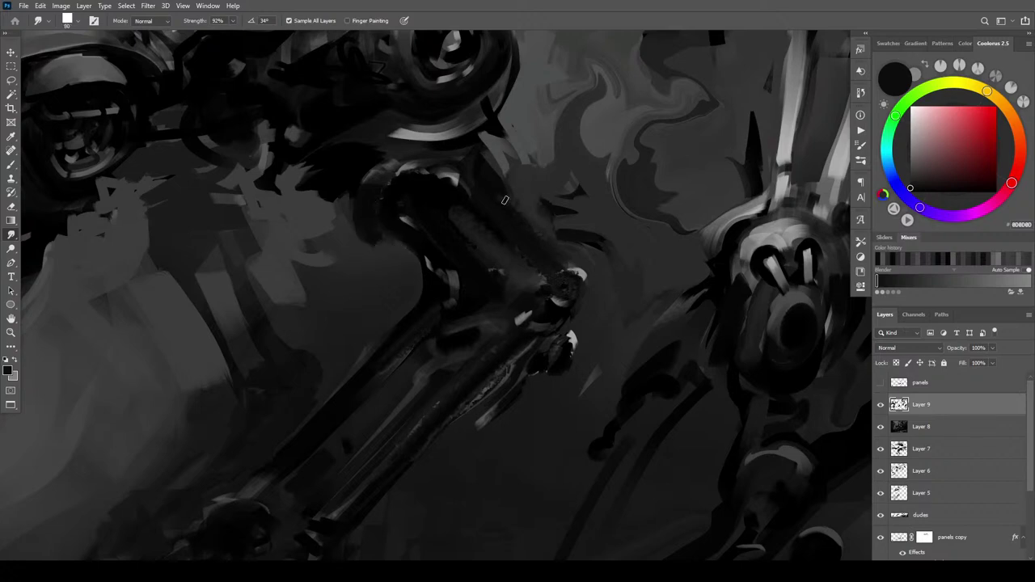
# Smudge the outer edges of the front leg and pull the light patch below the knee down along the lower shaft
pyautogui.press(']')
pyautogui.press('[')
pyautogui.press('[')
pyautogui.press('[')
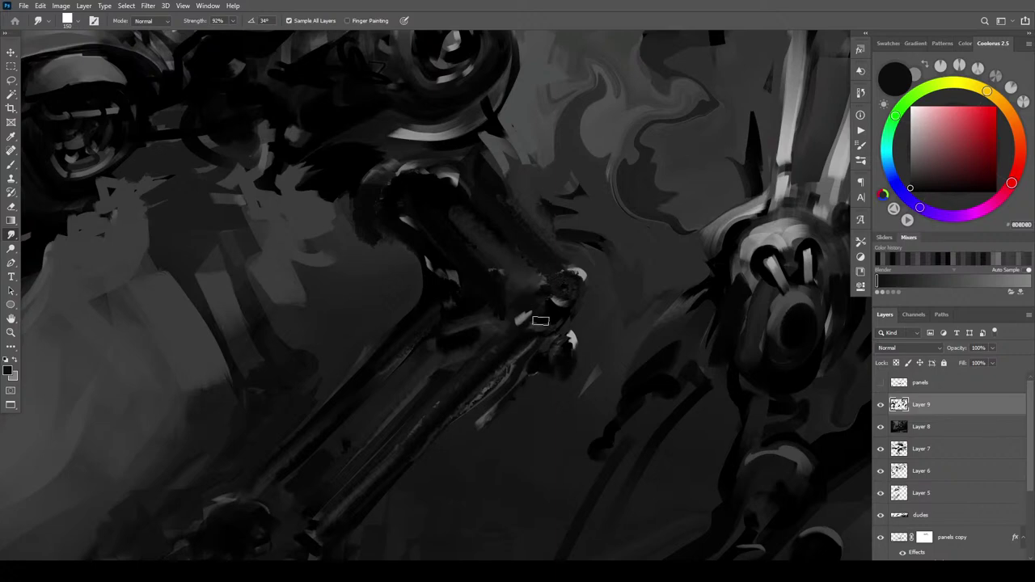
pyautogui.press(']')
pyautogui.press(']')
pyautogui.moveTo(522, 325); pyautogui.dragTo(477, 374)
pyautogui.moveTo(522, 340)
pyautogui.mouseDown()
pyautogui.moveTo(480, 368)
pyautogui.moveTo(531, 317)
pyautogui.mouseUp()
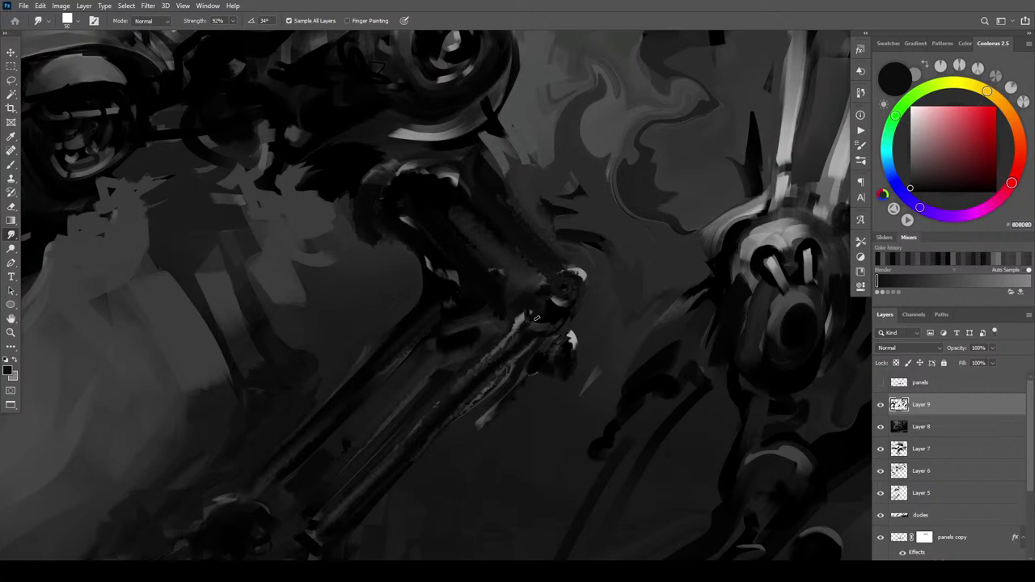
# Smudge the inner edge where the front leg's two segments meet and the area beside the knee joint
pyautogui.press(']')
pyautogui.press(']')
pyautogui.moveTo(458, 284); pyautogui.dragTo(412, 331)
pyautogui.press(']')
pyautogui.press(']')
pyautogui.press(']')
pyautogui.press(']')
pyautogui.moveTo(508, 286)
pyautogui.mouseDown()
pyautogui.moveTo(551, 288)
pyautogui.moveTo(550, 276)
pyautogui.moveTo(520, 264)
pyautogui.moveTo(548, 275)
pyautogui.moveTo(541, 305)
pyautogui.moveTo(536, 278)
pyautogui.moveTo(545, 301)
pyautogui.mouseUp()
# Roughen the front leg's lower rods and knee with short smudge strokes at brush sizes 90 to 100
pyautogui.press('[')
pyautogui.press('[')
pyautogui.press('[')
pyautogui.press('[')
pyautogui.press('[')
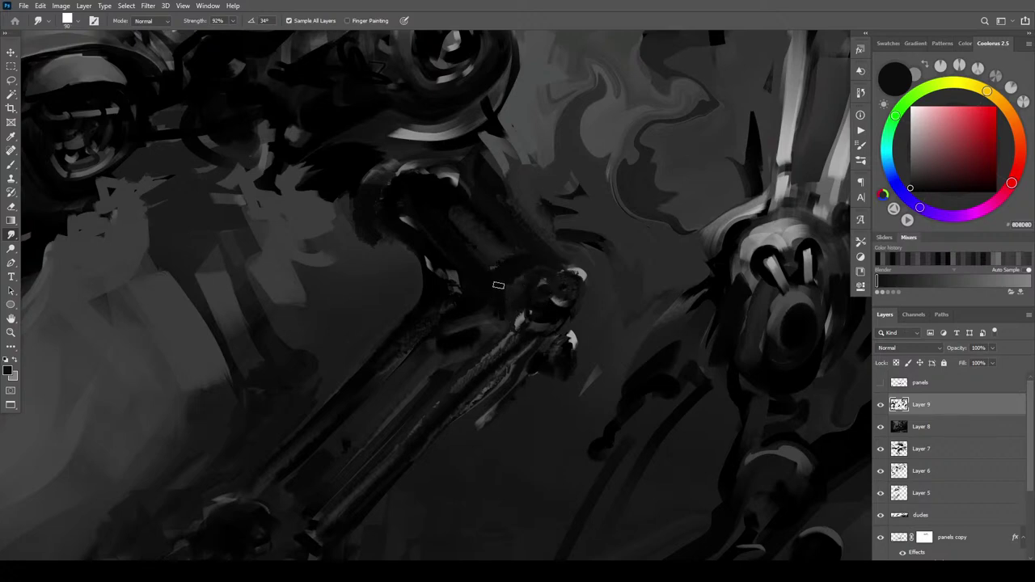
pyautogui.press(']')
pyautogui.moveTo(484, 345)
pyautogui.mouseDown()
pyautogui.moveTo(469, 343)
pyautogui.moveTo(485, 346)
pyautogui.mouseUp()
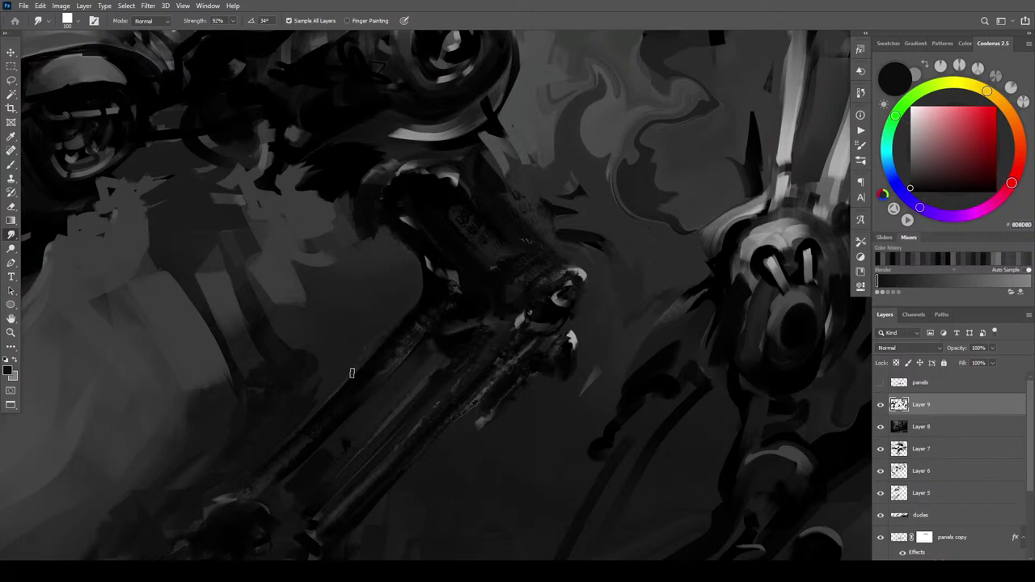
# Switch to the Brush tool, sample grey and black from the leg, and paint a dark rim around the knee joint
pyautogui.press('b')
pyautogui.keyDown('alt'); pyautogui.click(594, 278); pyautogui.keyUp('alt')
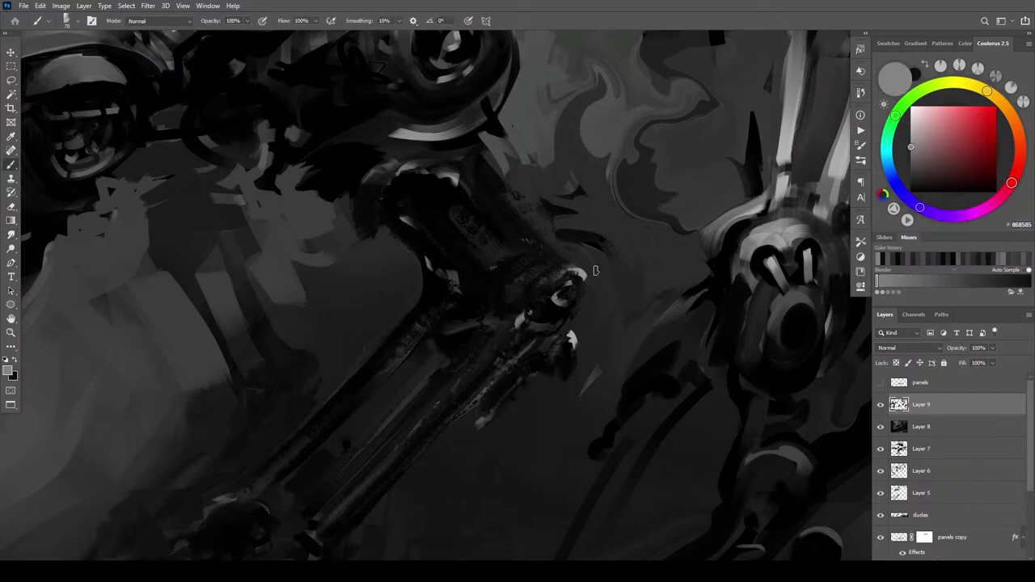
pyautogui.keyDown('alt'); pyautogui.click(554, 317); pyautogui.keyUp('alt')
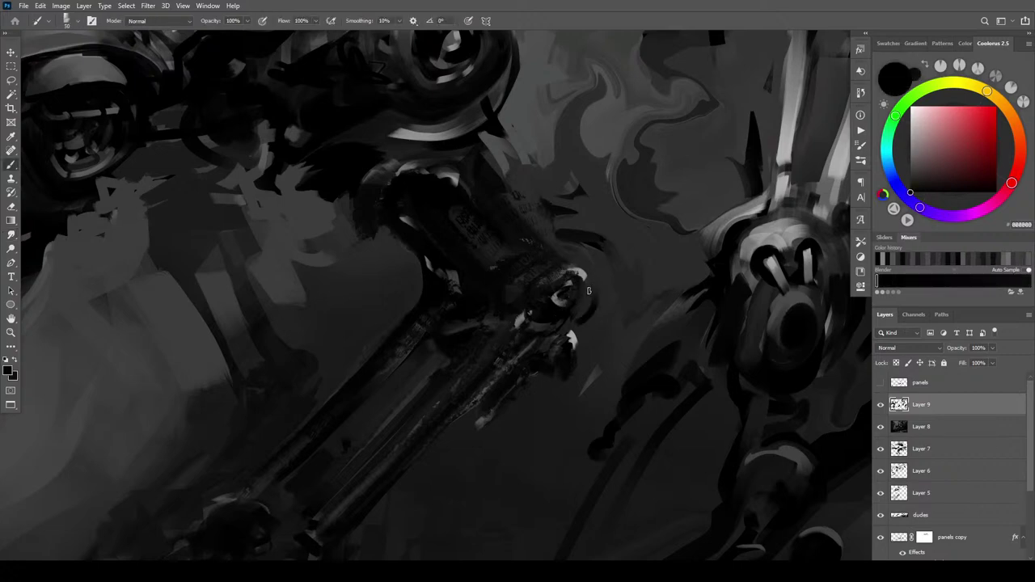
pyautogui.press('[')
pyautogui.press('[')
pyautogui.moveTo(569, 313)
pyautogui.mouseDown()
pyautogui.moveTo(577, 289)
pyautogui.moveTo(574, 307)
pyautogui.mouseUp()
# Paint black strokes at the front leg's inner joint, along its upper segment and lower shaft, and around the small part below the knee
pyautogui.moveTo(434, 281); pyautogui.dragTo(423, 278)
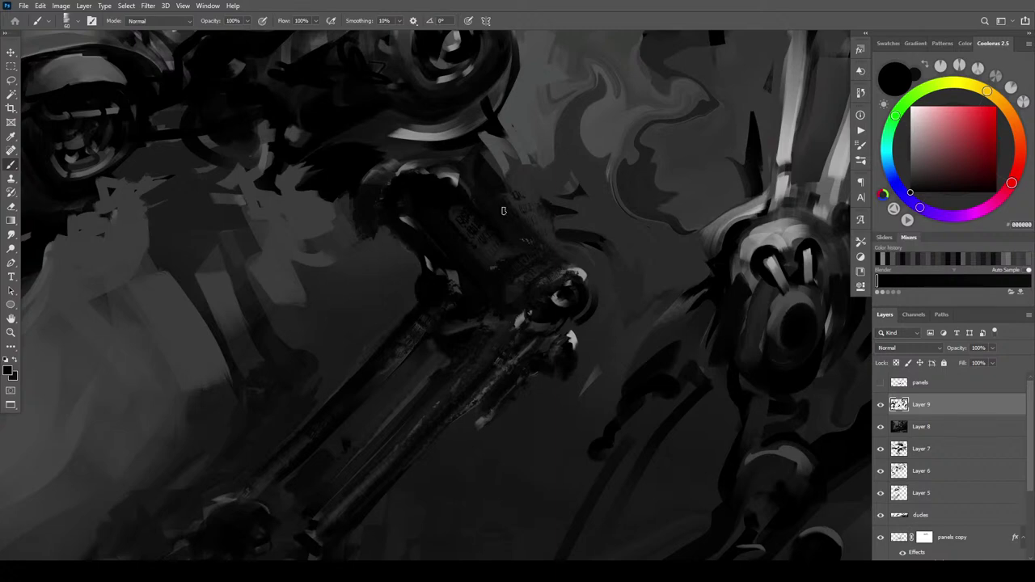
pyautogui.moveTo(503, 228); pyautogui.dragTo(526, 254)
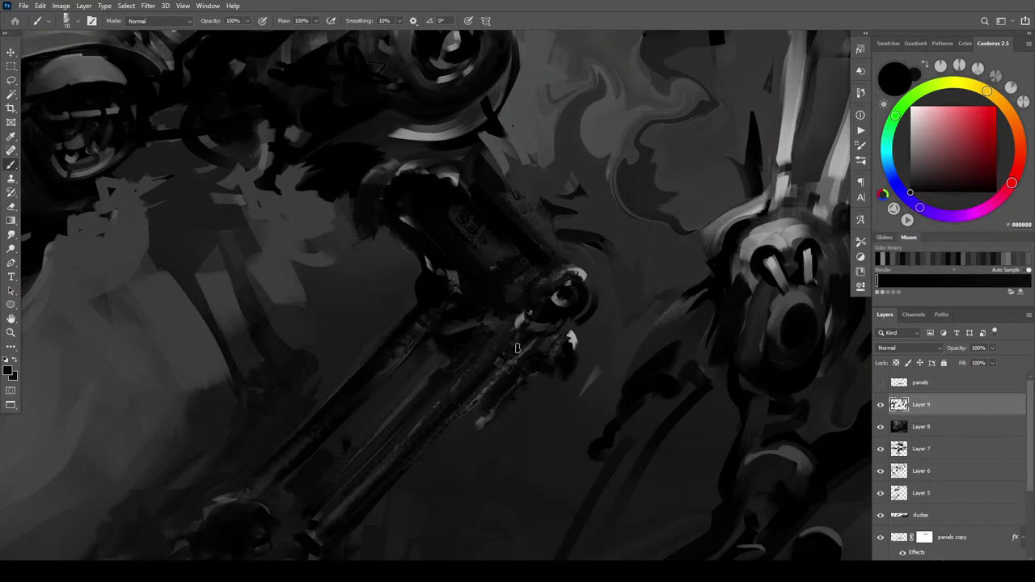
pyautogui.moveTo(496, 357); pyautogui.dragTo(319, 526)
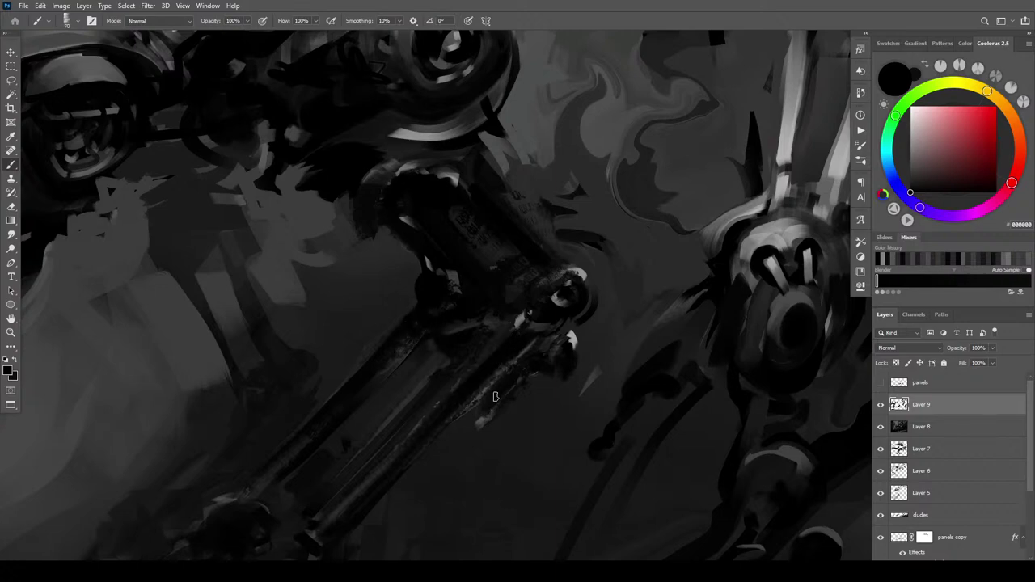
pyautogui.moveTo(519, 380); pyautogui.dragTo(485, 420)
pyautogui.moveTo(580, 376); pyautogui.dragTo(543, 368)
pyautogui.click(400, 297)
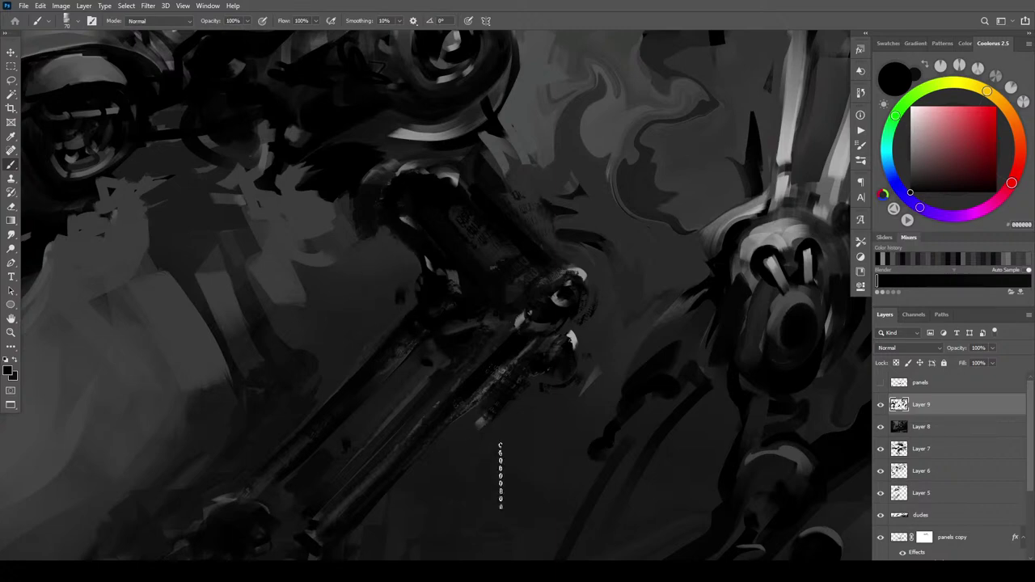
# Refine the front leg's knee and lower shaft with sampled tones ranging from grey 909090 to near-black 020202
pyautogui.scroll(-10, 501, 479)
pyautogui.scroll(-2, 501, 480)
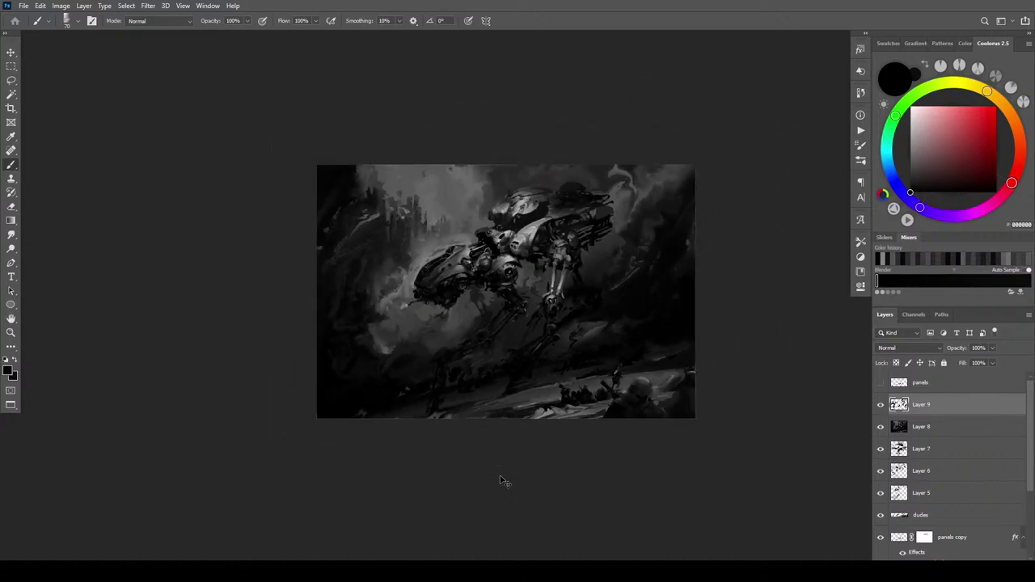
pyautogui.scroll(4, 502, 481)
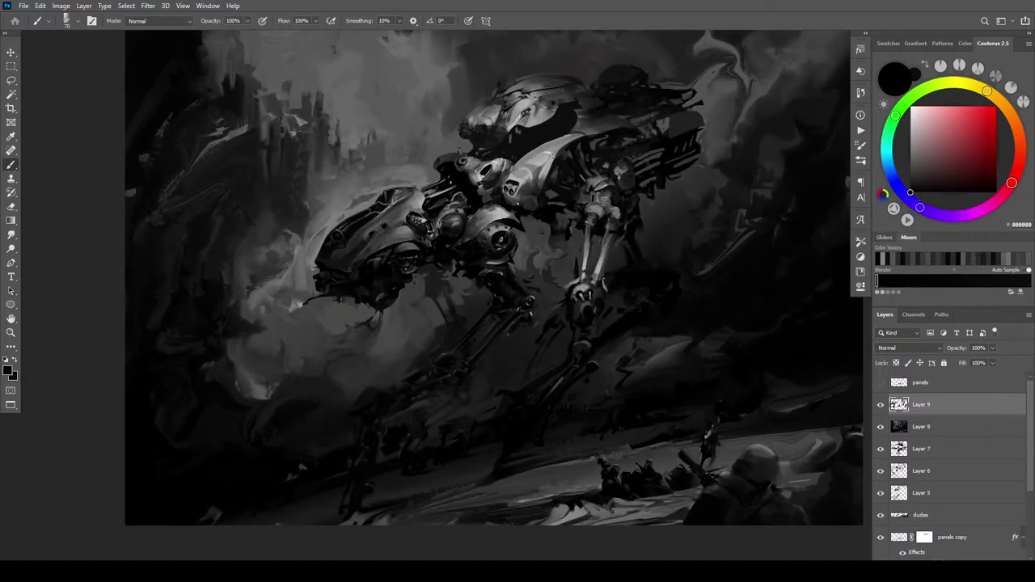
pyautogui.keyDown('alt'); pyautogui.click(541, 287); pyautogui.keyUp('alt')
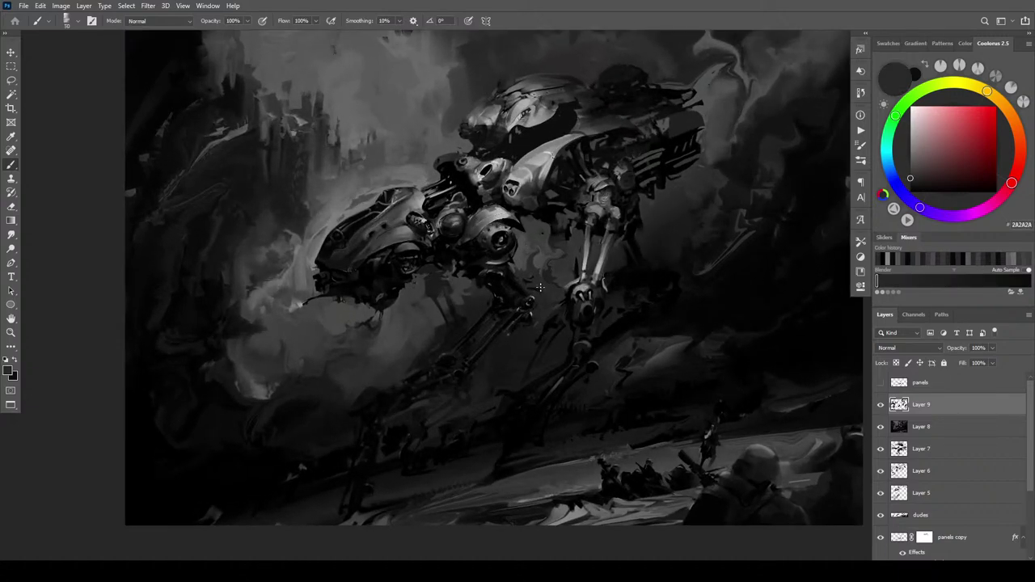
pyautogui.keyDown('alt'); pyautogui.click(518, 283); pyautogui.keyUp('alt')
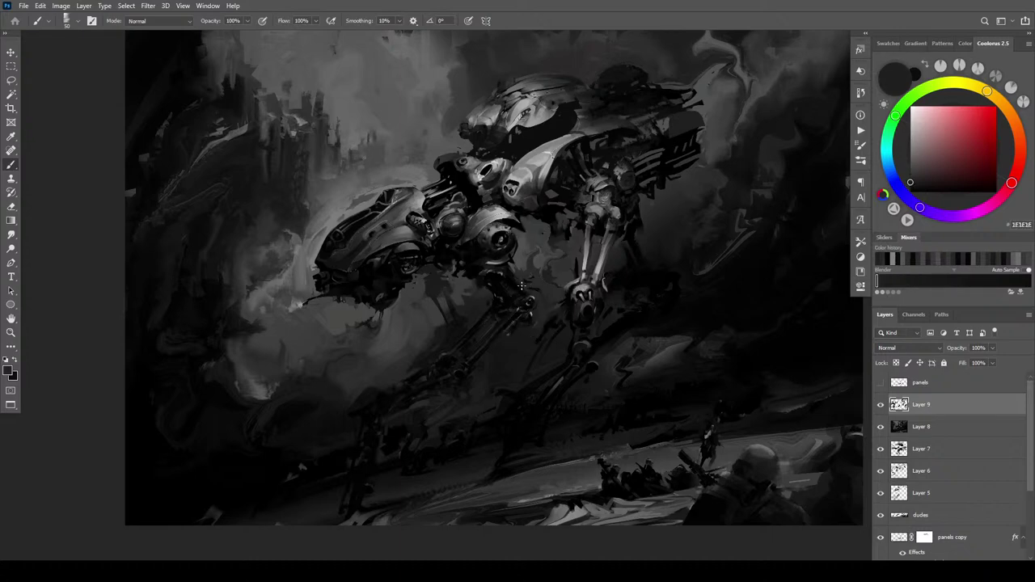
pyautogui.keyDown('alt'); pyautogui.click(524, 292); pyautogui.keyUp('alt')
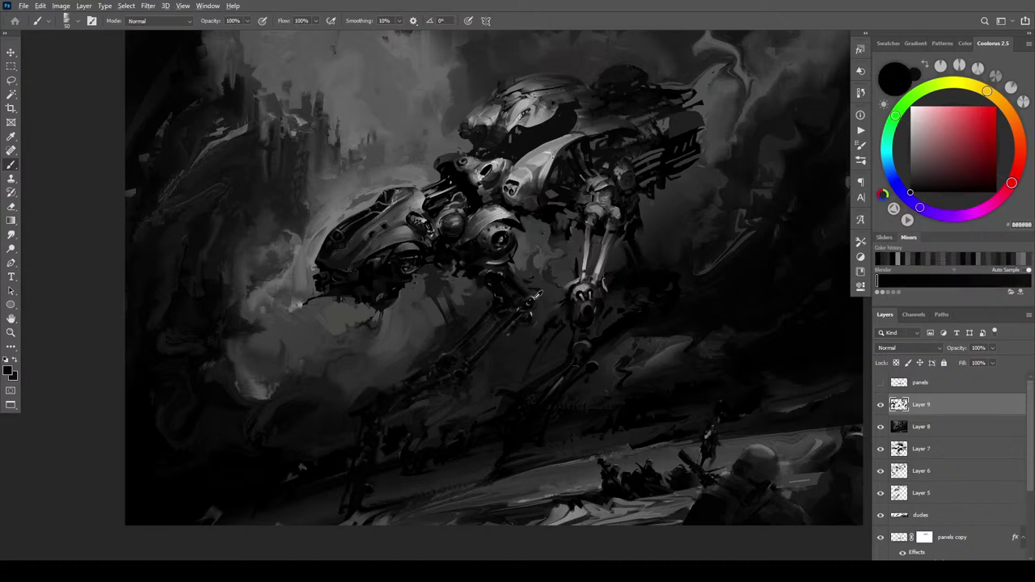
pyautogui.keyDown('alt'); pyautogui.click(526, 293); pyautogui.keyUp('alt')
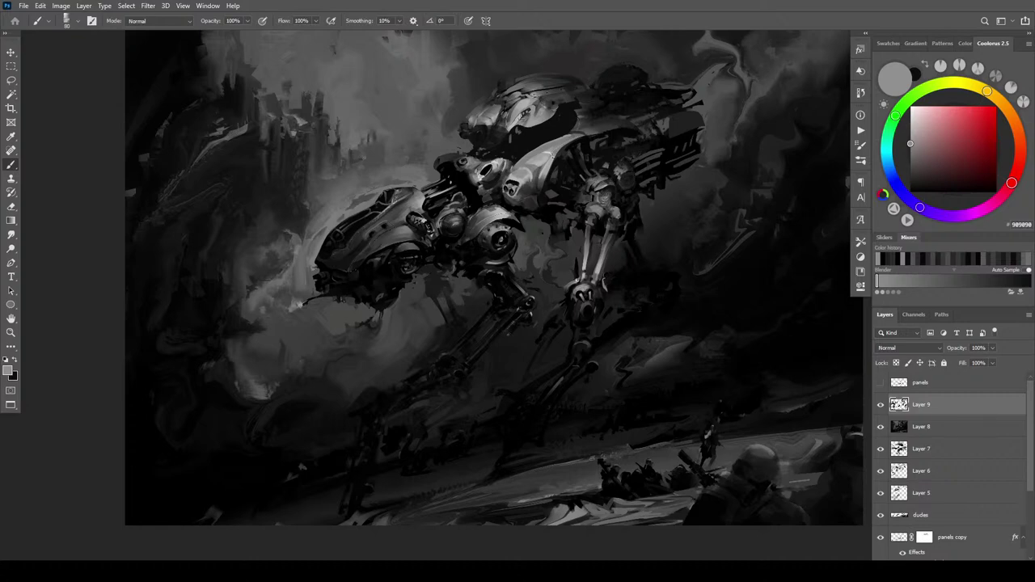
pyautogui.keyDown('alt'); pyautogui.click(530, 305); pyautogui.keyUp('alt')
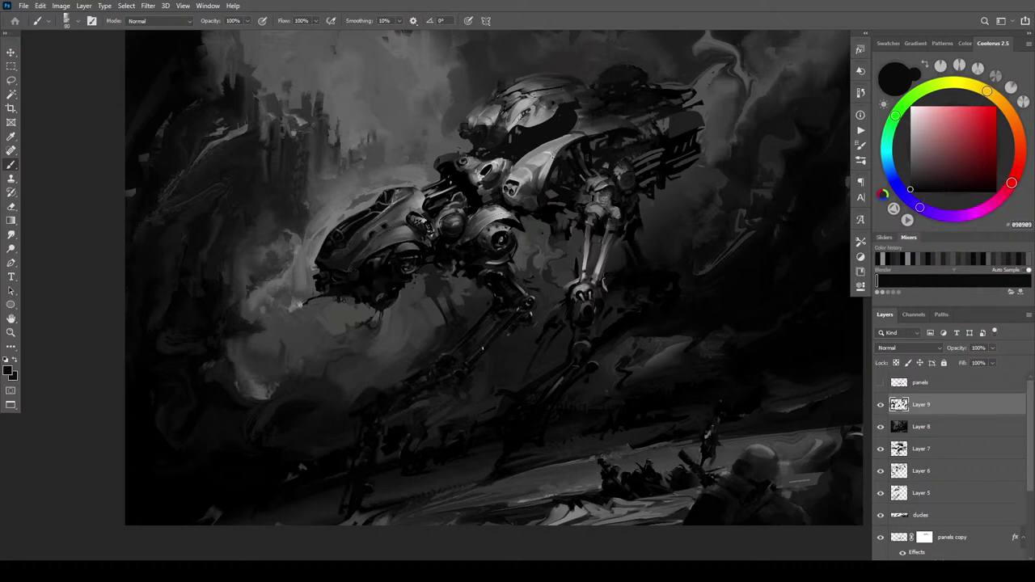
pyautogui.keyDown('alt'); pyautogui.click(478, 353); pyautogui.keyUp('alt')
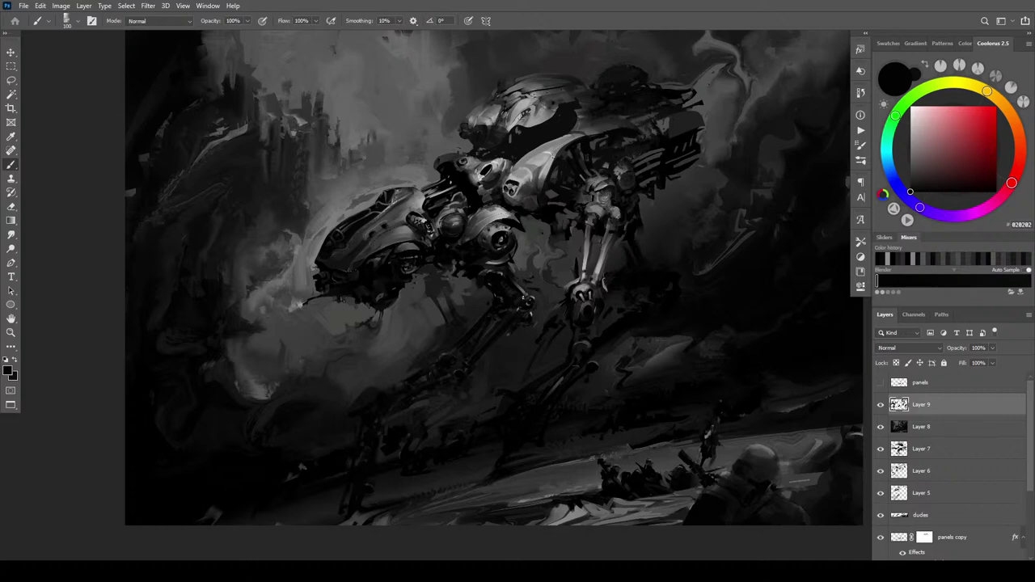
# Undo the last stroke and sharpen the front leg's knee and lower struts with a smaller brush, using sampled near-black and greys 181718, 696868 and 454444
pyautogui.hotkey('ctrl', 'z')
pyautogui.keyDown('alt'); pyautogui.click(516, 335); pyautogui.keyUp('alt')
pyautogui.press('[')
pyautogui.press('[')
pyautogui.press('[')
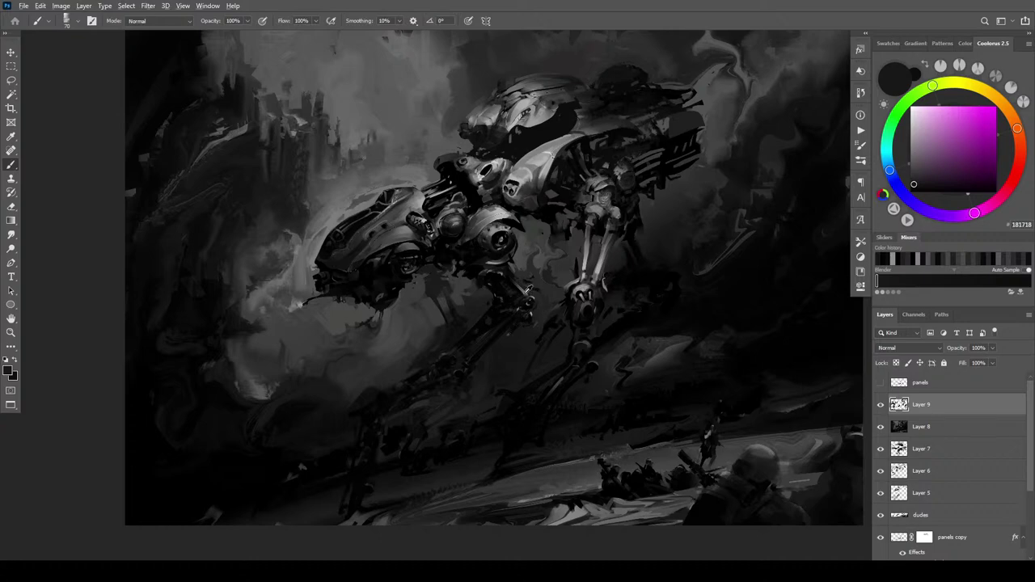
pyautogui.keyDown('alt'); pyautogui.click(527, 288); pyautogui.keyUp('alt')
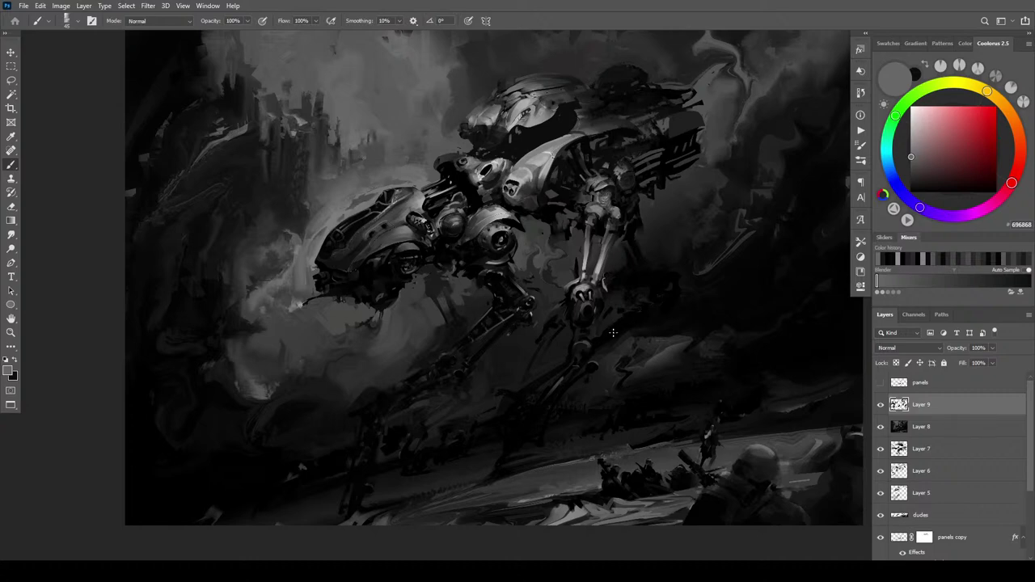
pyautogui.keyDown('alt'); pyautogui.click(509, 312); pyautogui.keyUp('alt')
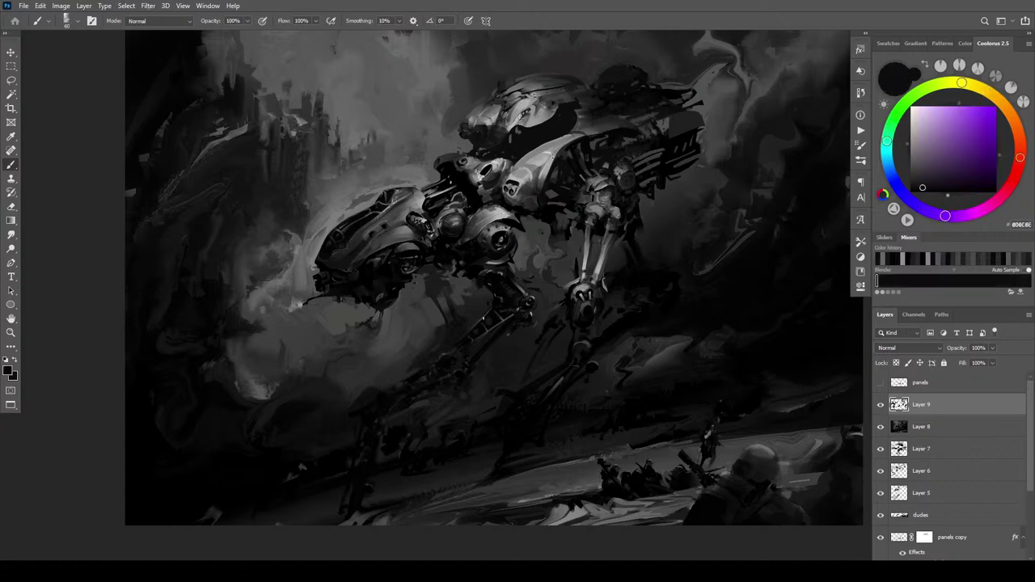
pyautogui.keyDown('alt'); pyautogui.click(518, 310); pyautogui.keyUp('alt')
pyautogui.keyDown('alt'); pyautogui.click(506, 328); pyautogui.keyUp('alt')
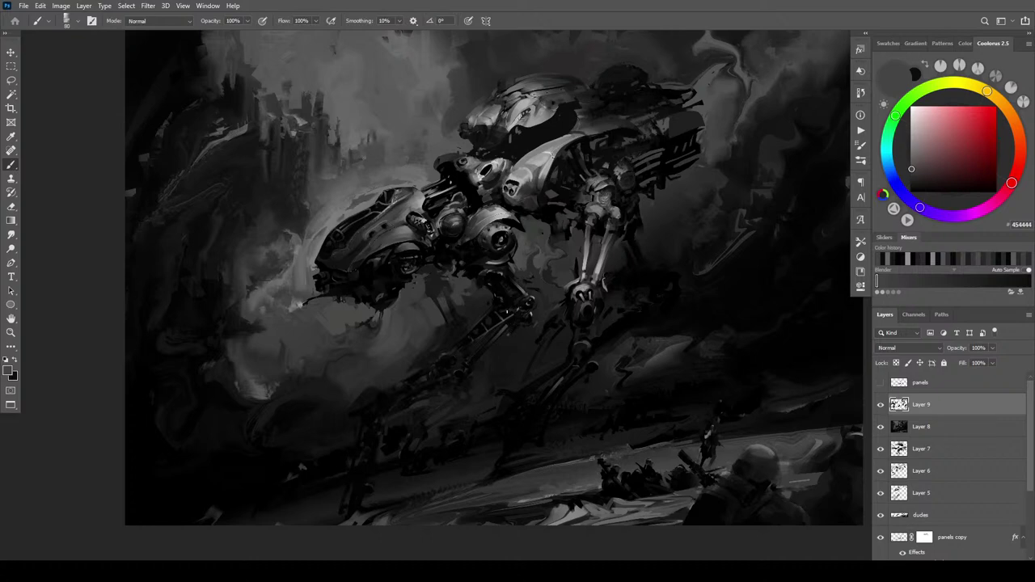
# Sample near-black #020202 from the strut below the mech's front knee and undo the last brush stroke
pyautogui.keyDown('alt'); pyautogui.click(504, 324); pyautogui.keyUp('alt')
pyautogui.keyDown('alt'); pyautogui.click(505, 326); pyautogui.keyUp('alt')
pyautogui.keyDown('alt'); pyautogui.click(507, 323); pyautogui.keyUp('alt')
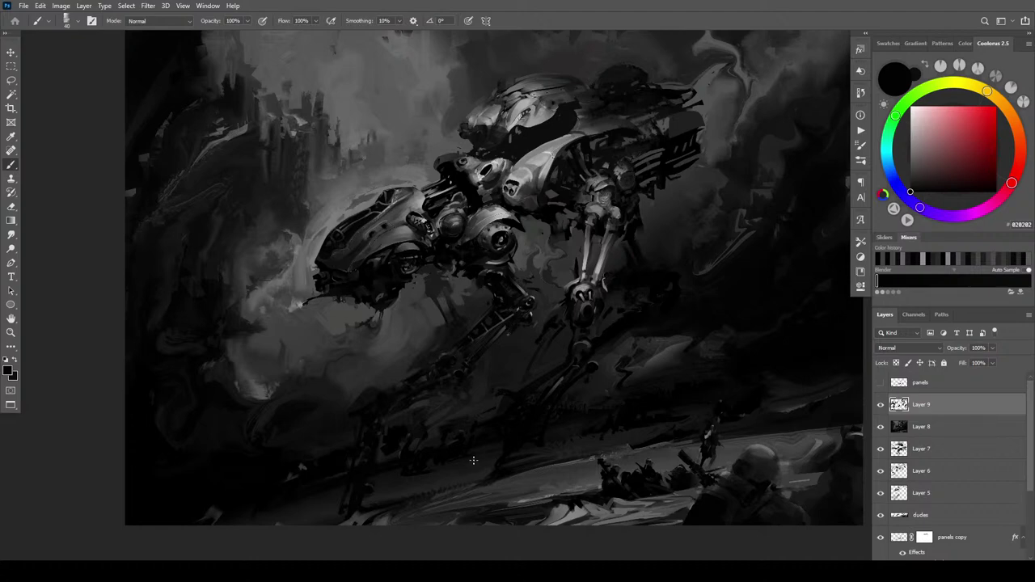
pyautogui.hotkey('ctrl', 'z')
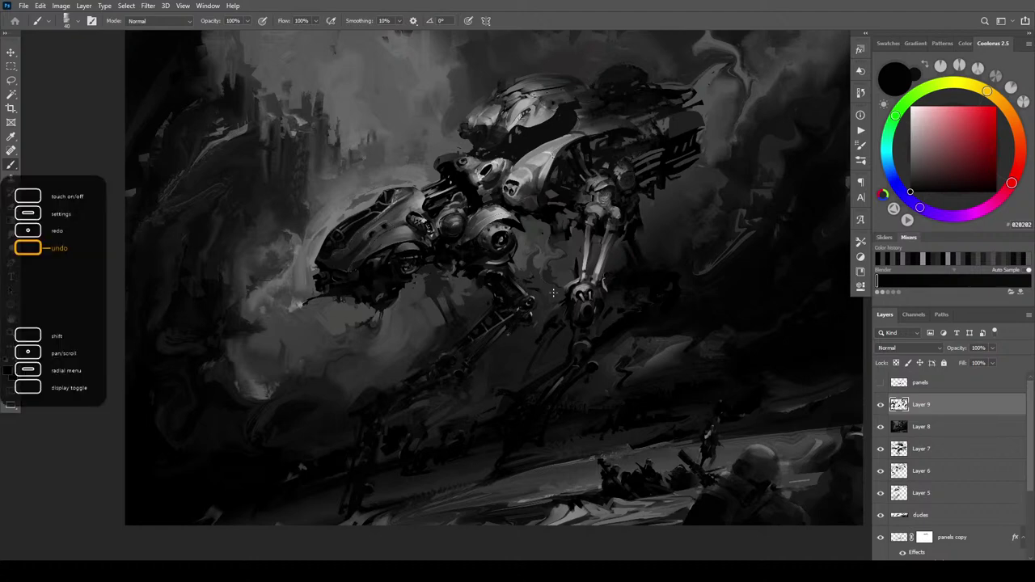
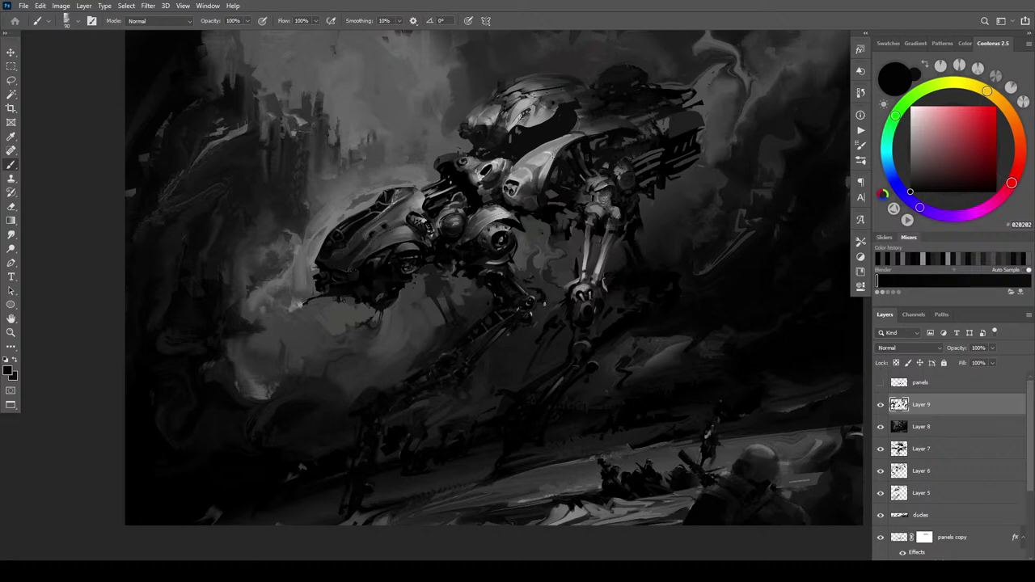
# Refine the front leg segment above the knee on Layer 9 with sampled mid-grey and near-black brush strokes
pyautogui.keyDown('alt'); pyautogui.click(528, 265); pyautogui.keyUp('alt')
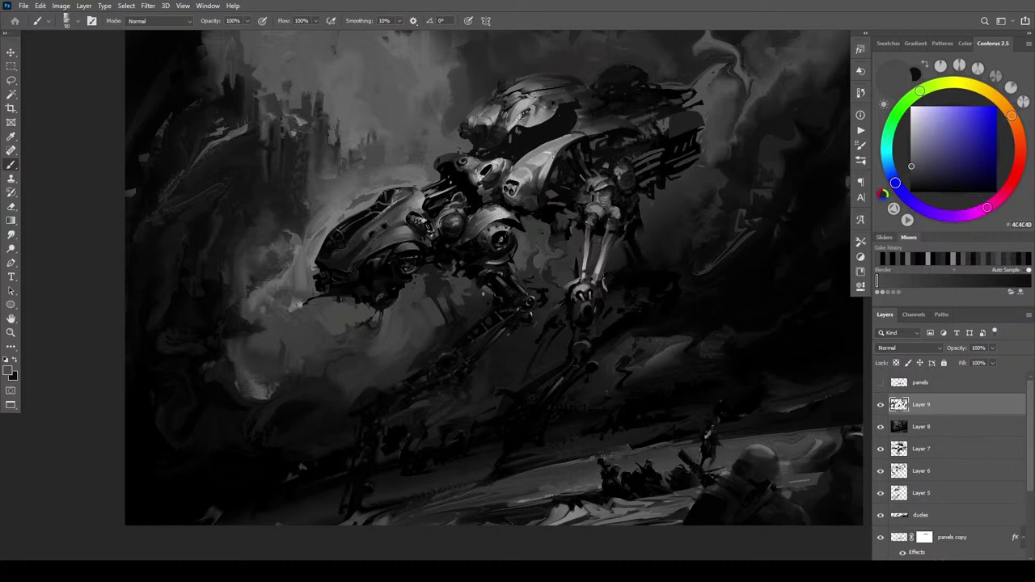
pyautogui.keyDown('alt'); pyautogui.click(507, 290); pyautogui.keyUp('alt')
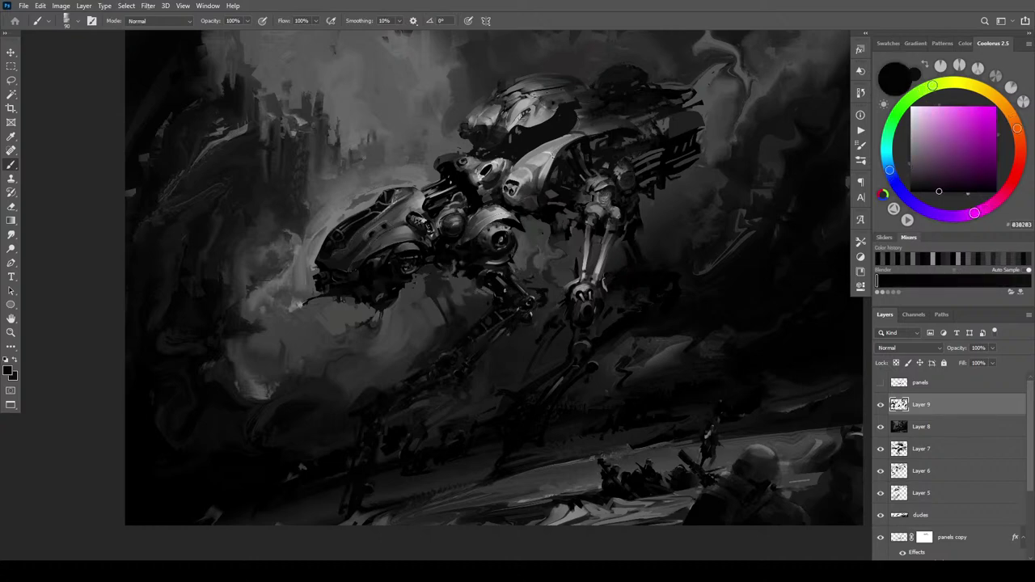
pyautogui.keyDown('alt'); pyautogui.click(492, 283); pyautogui.keyUp('alt')
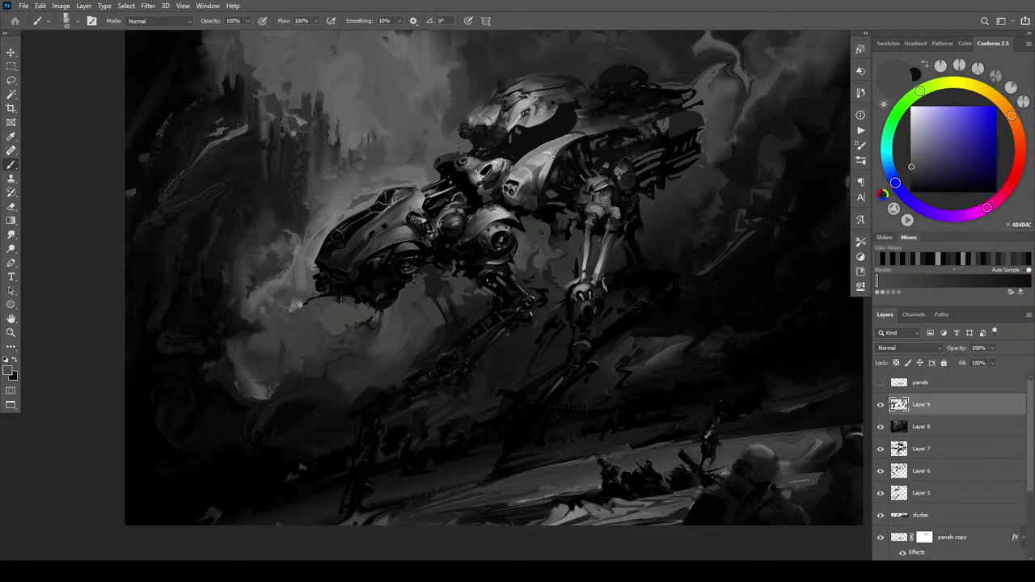
pyautogui.keyDown('alt'); pyautogui.click(498, 326); pyautogui.keyUp('alt')
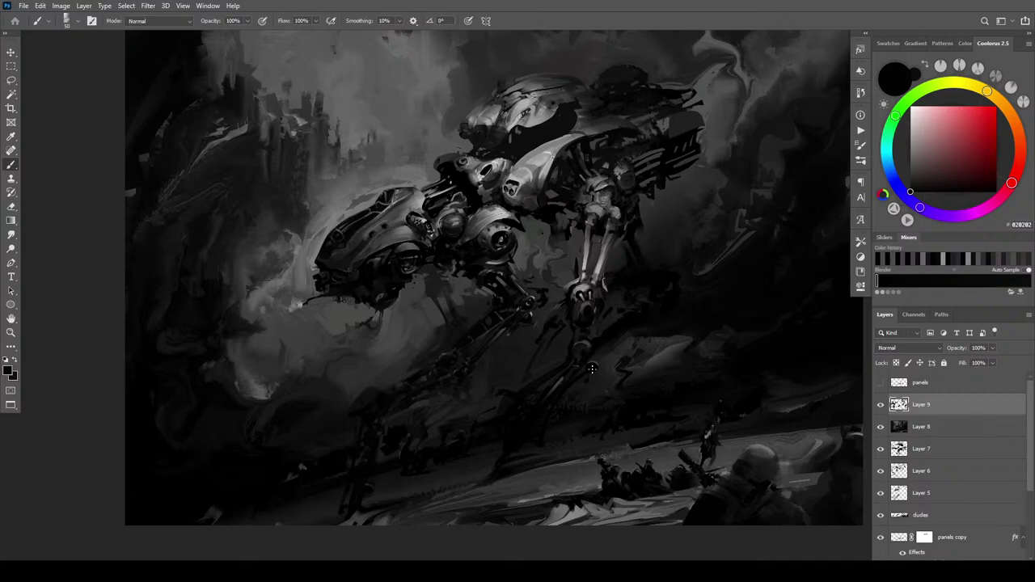
pyautogui.keyDown('alt'); pyautogui.click(496, 285); pyautogui.keyUp('alt')
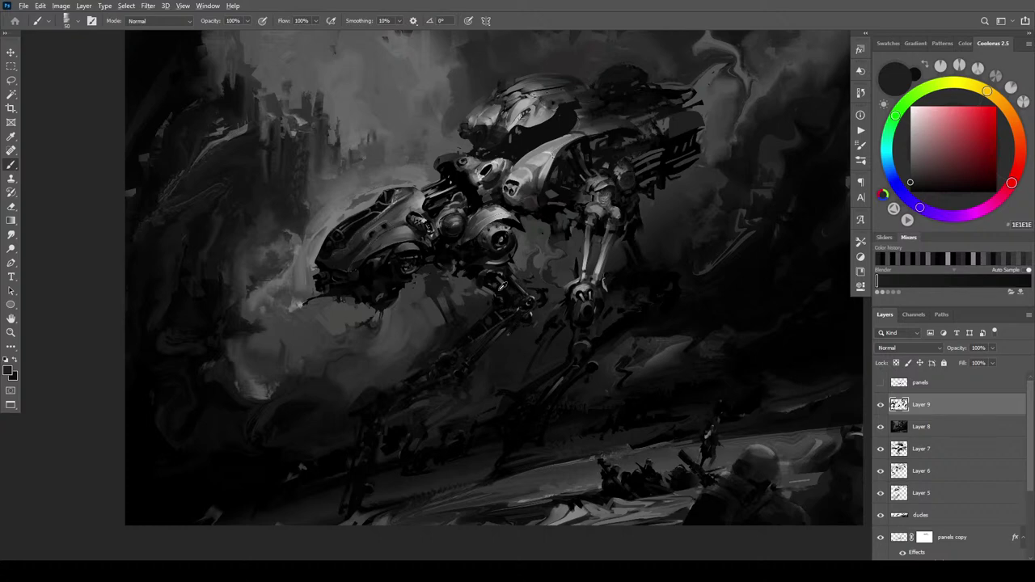
pyautogui.keyDown('alt'); pyautogui.click(496, 284); pyautogui.keyUp('alt')
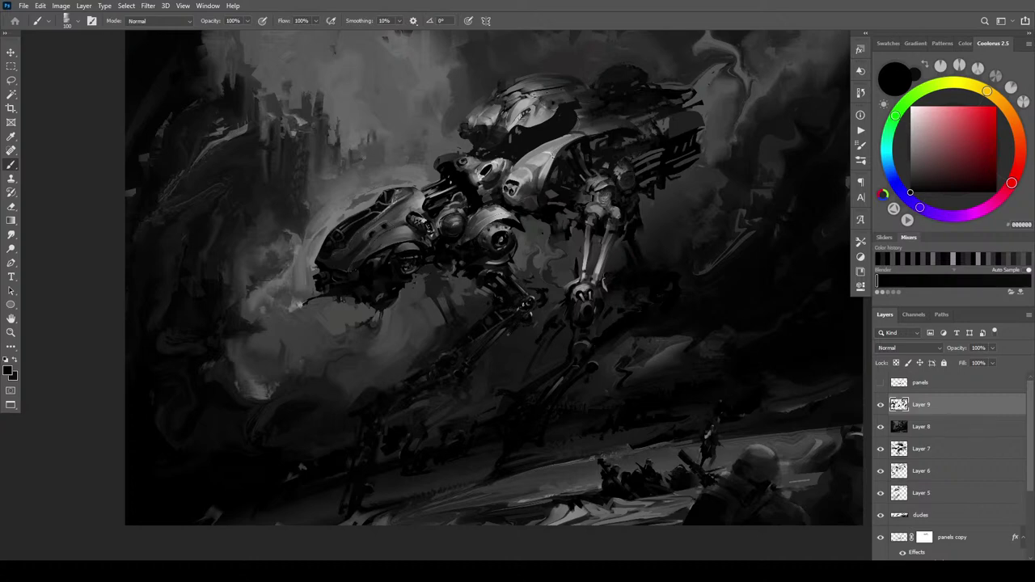
# Paint the front knee joint's outer edge with a smaller brush, alternating sampled light grey highlights and black accents
pyautogui.press('[')
pyautogui.moveTo(521, 282); pyautogui.dragTo(511, 277)
pyautogui.keyDown('alt'); pyautogui.click(531, 298); pyautogui.keyUp('alt')
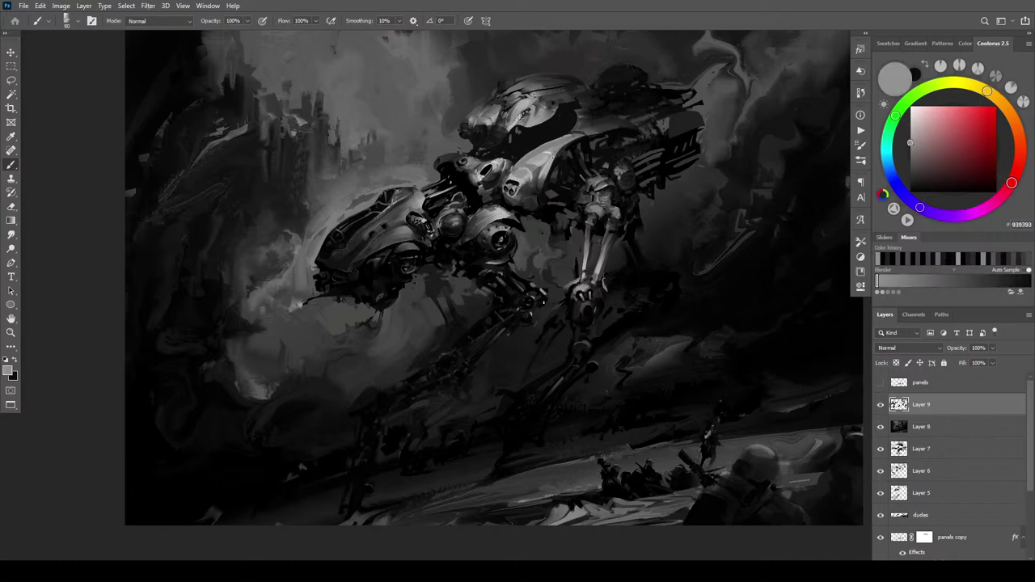
pyautogui.moveTo(537, 299); pyautogui.dragTo(546, 298)
pyautogui.keyDown('alt'); pyautogui.click(531, 297); pyautogui.keyUp('alt')
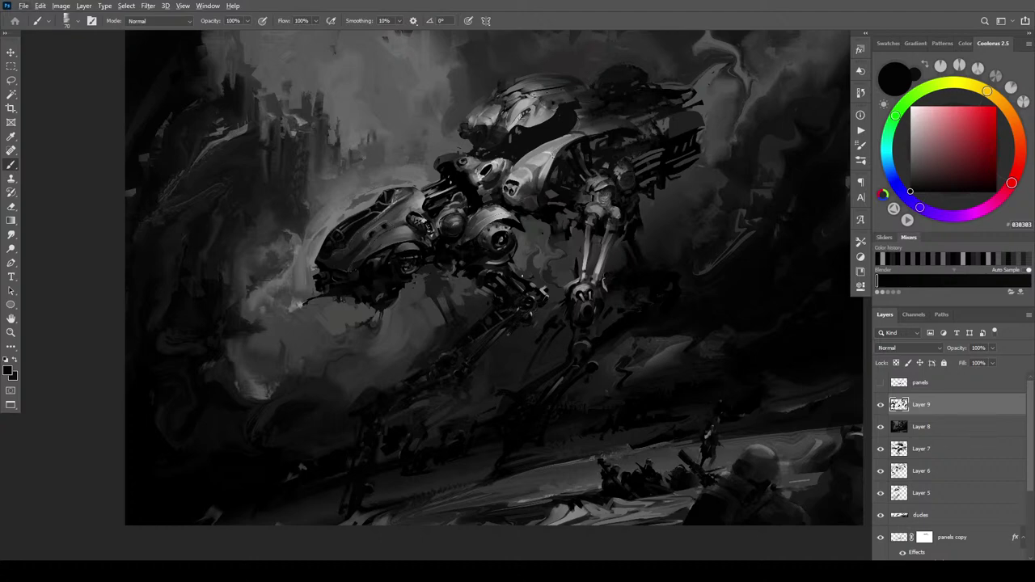
pyautogui.keyDown('alt'); pyautogui.click(530, 298); pyautogui.keyUp('alt')
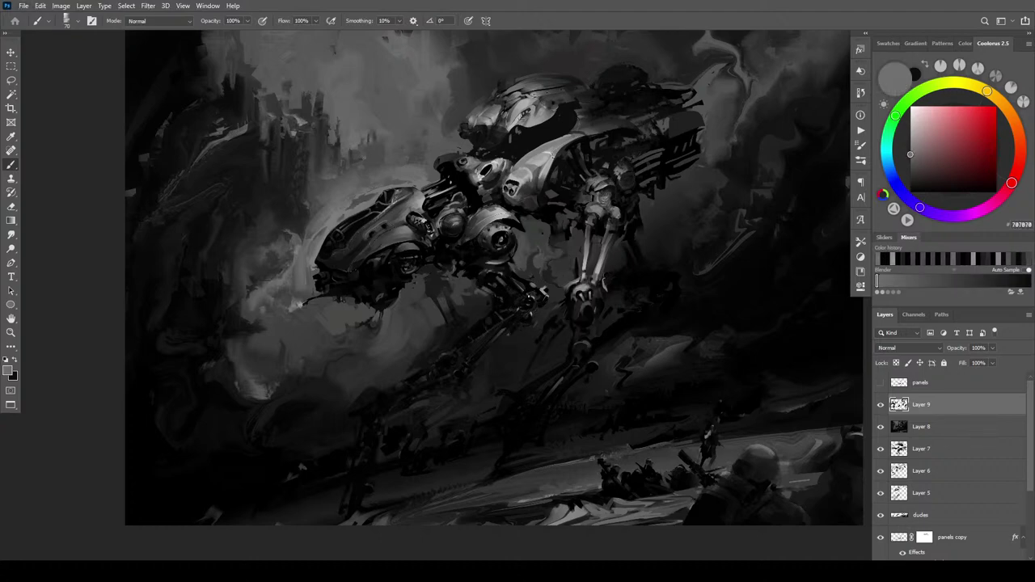
pyautogui.keyDown('alt'); pyautogui.click(523, 289); pyautogui.keyUp('alt')
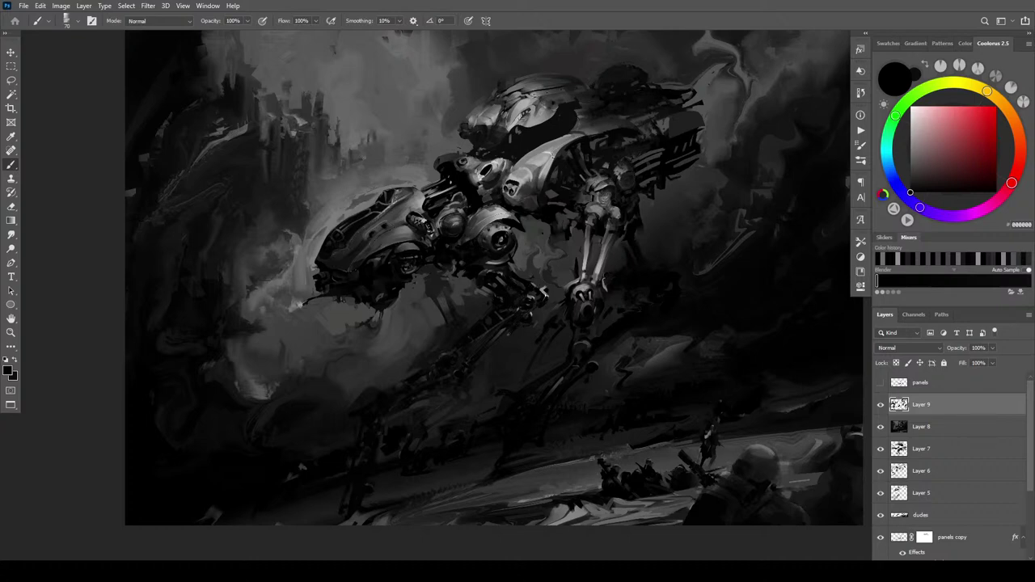
pyautogui.keyDown('alt'); pyautogui.click(543, 295); pyautogui.keyUp('alt')
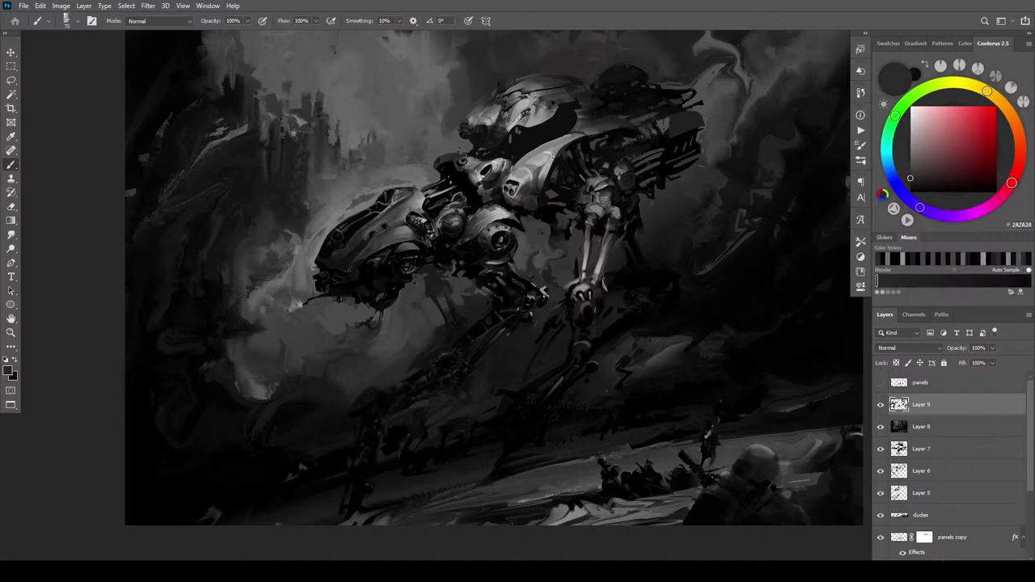
pyautogui.keyDown('alt'); pyautogui.click(544, 289); pyautogui.keyUp('alt')
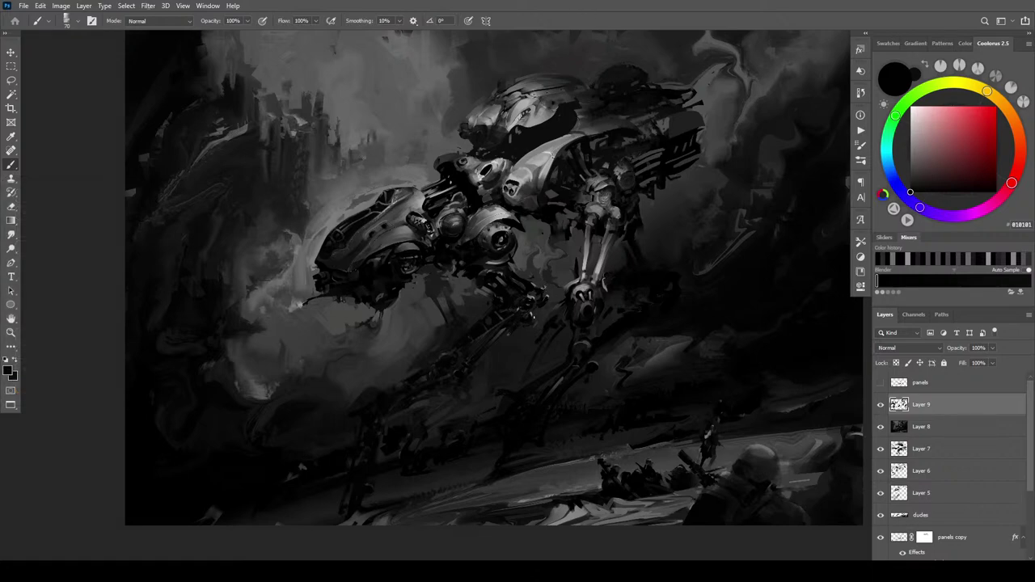
# Detail the small pivot beneath the front knee with dark greys sampled from the leg and surrounding background
pyautogui.keyDown('alt'); pyautogui.click(533, 313); pyautogui.keyUp('alt')
pyautogui.keyDown('alt'); pyautogui.click(533, 313); pyautogui.keyUp('alt')
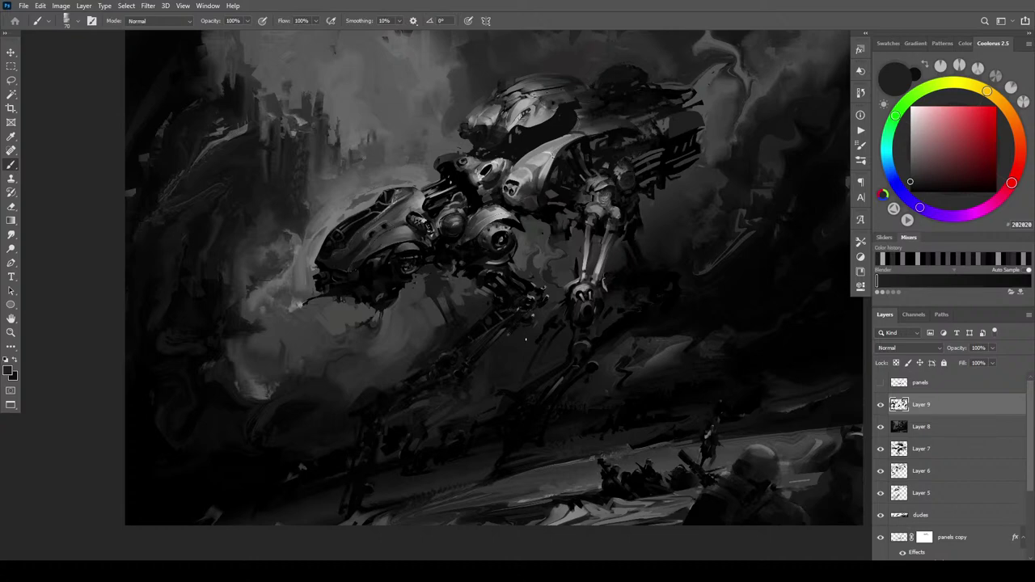
pyautogui.keyDown('alt'); pyautogui.click(540, 314); pyautogui.keyUp('alt')
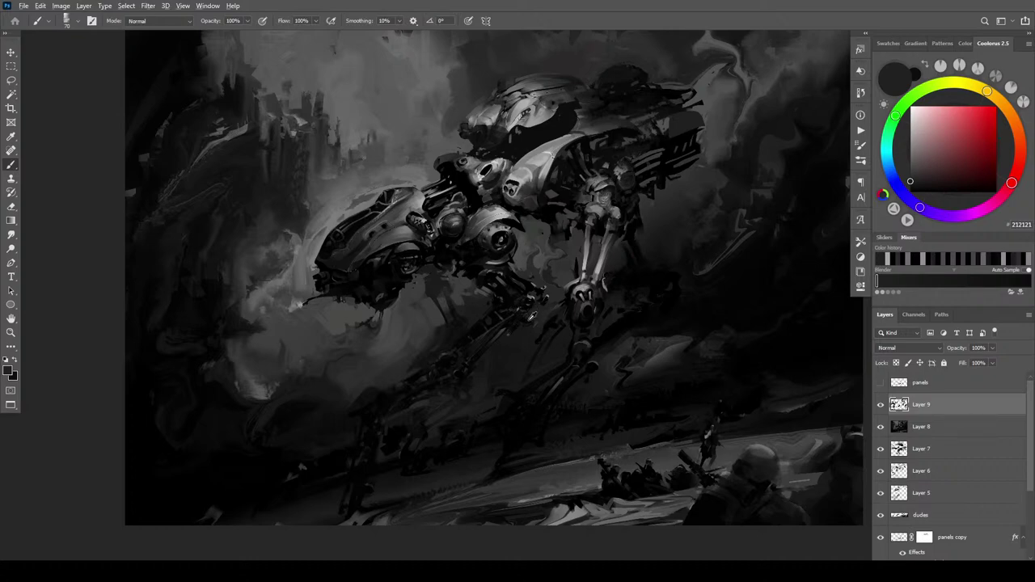
pyautogui.keyDown('alt'); pyautogui.click(531, 317); pyautogui.keyUp('alt')
pyautogui.keyDown('alt'); pyautogui.click(533, 320); pyautogui.keyUp('alt')
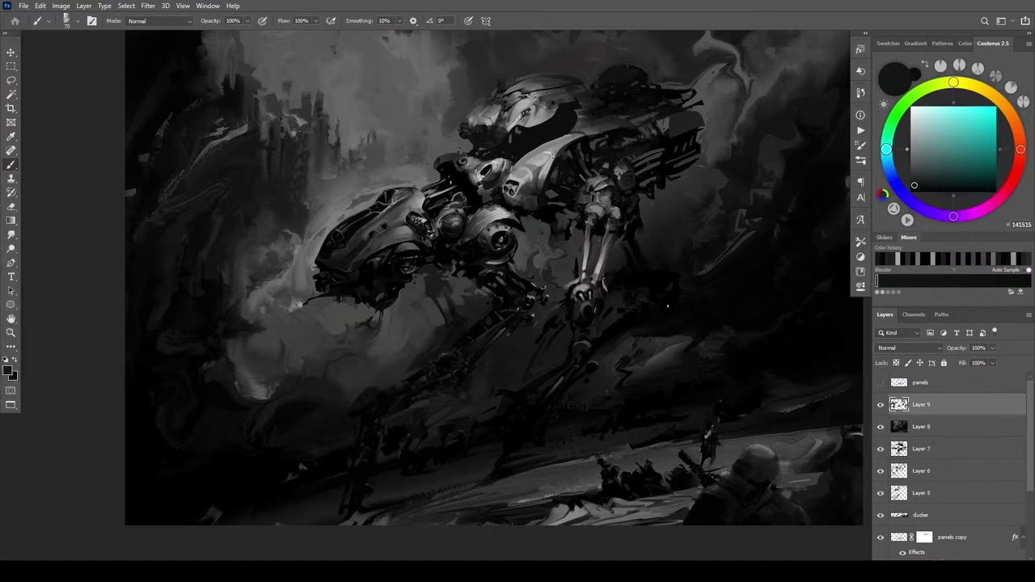
# Define the rear leg's twin struts below the hip with sampled dark gaps and light grey highlights
pyautogui.moveTo(746, 253); pyautogui.dragTo(684, 289)
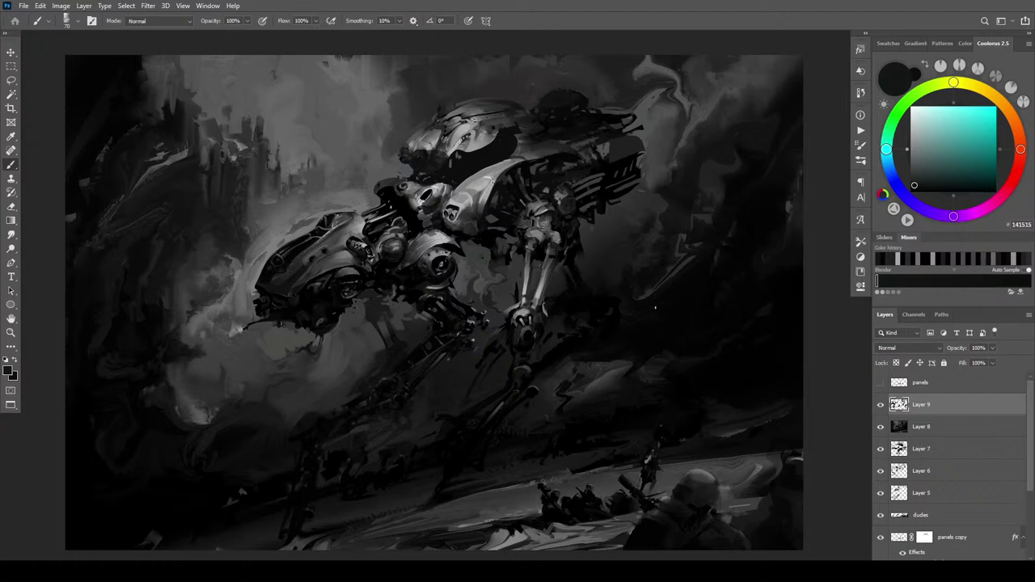
pyautogui.keyDown('alt'); pyautogui.click(540, 244); pyautogui.keyUp('alt')
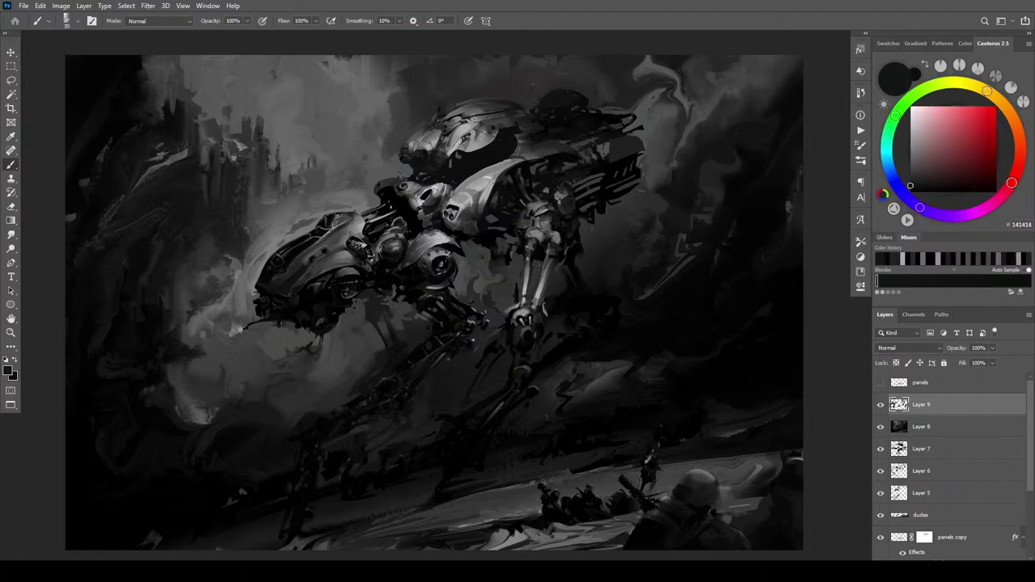
pyautogui.moveTo(548, 257)
pyautogui.mouseDown()
pyautogui.moveTo(545, 292)
pyautogui.moveTo(547, 281)
pyautogui.mouseUp()
pyautogui.keyDown('alt'); pyautogui.click(530, 269); pyautogui.keyUp('alt')
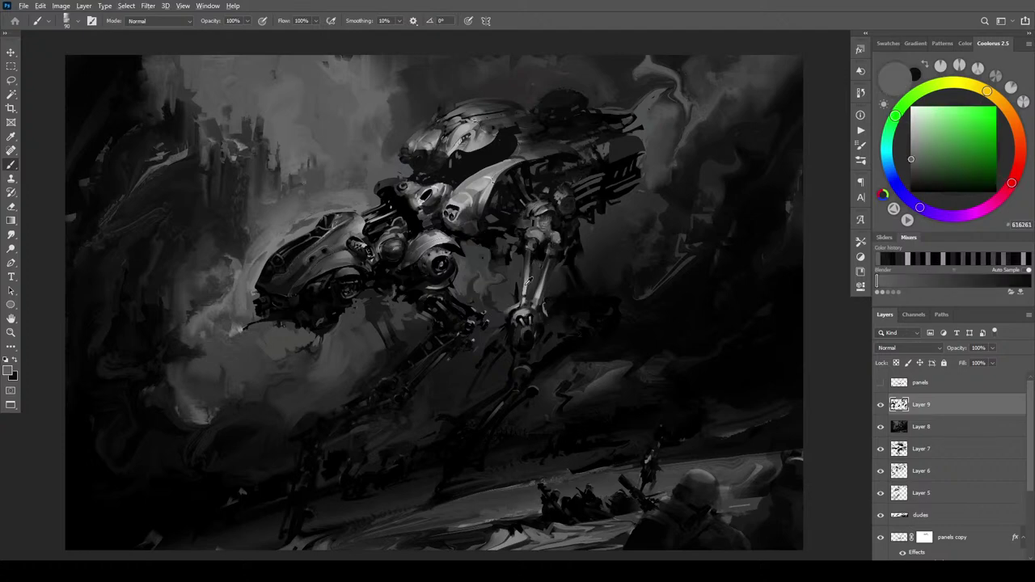
pyautogui.keyDown('alt'); pyautogui.click(529, 282); pyautogui.keyUp('alt')
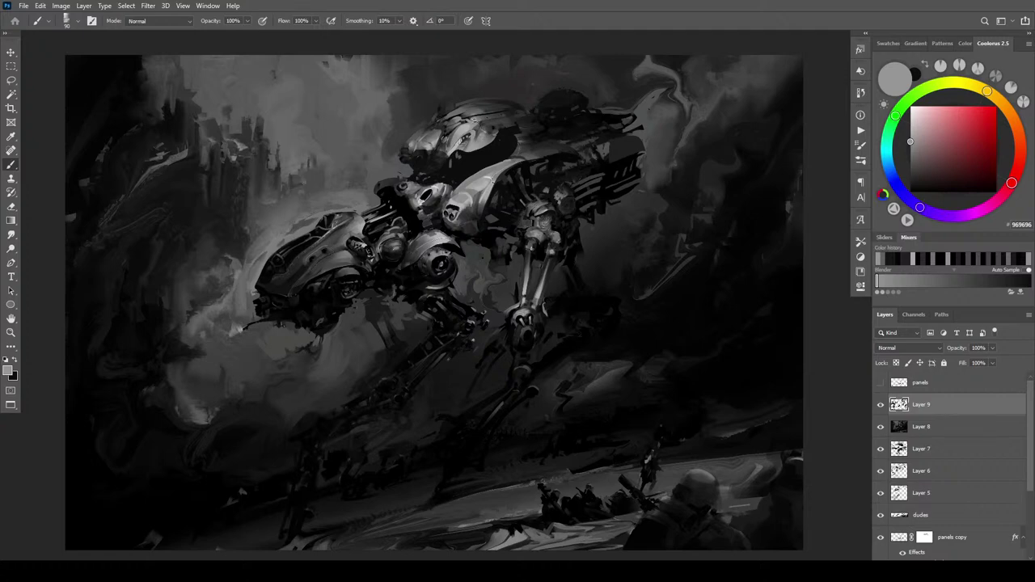
pyautogui.keyDown('alt'); pyautogui.click(525, 242); pyautogui.keyUp('alt')
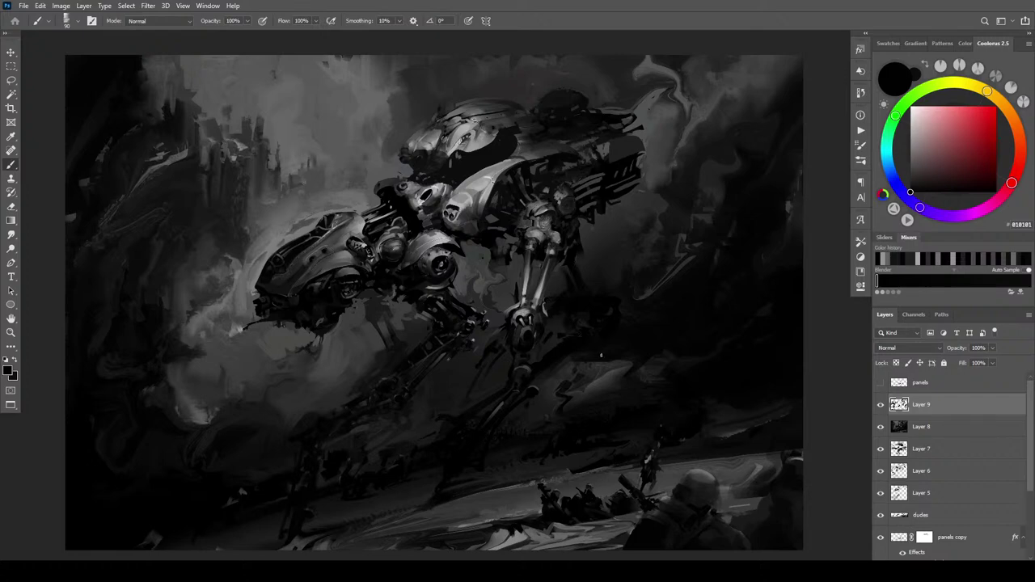
pyautogui.keyDown('alt'); pyautogui.click(533, 246); pyautogui.keyUp('alt')
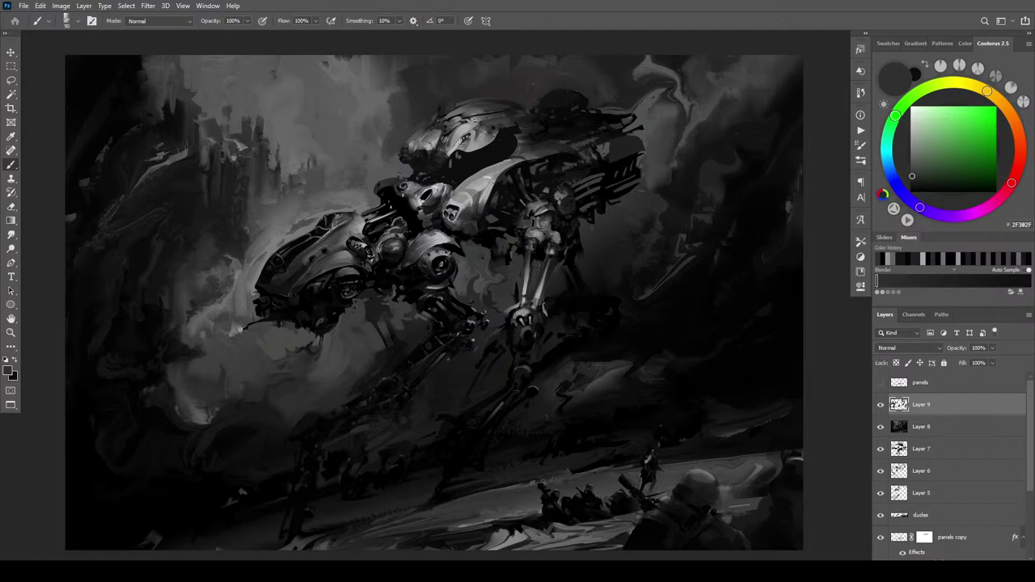
# Add dark accents and mid-grey strokes to the mech's upper body and the front of its top dome
pyautogui.keyDown('alt'); pyautogui.click(417, 194); pyautogui.keyUp('alt')
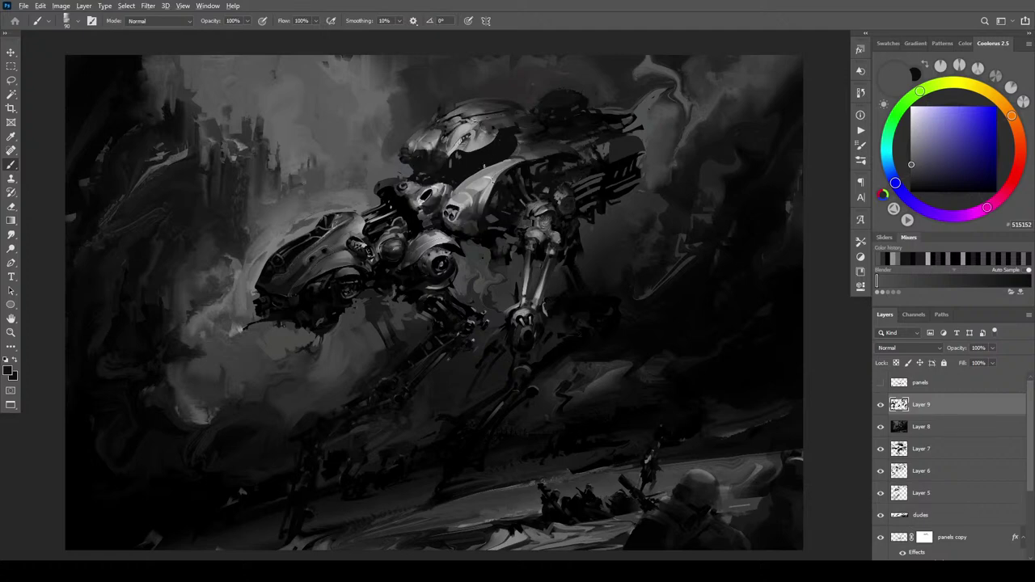
pyautogui.keyDown('alt'); pyautogui.click(483, 163); pyautogui.keyUp('alt')
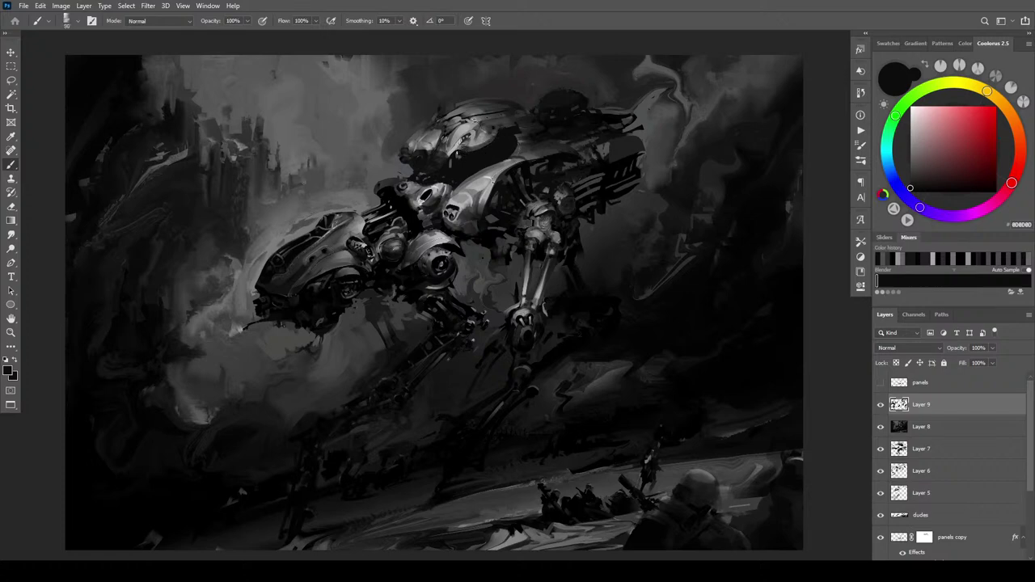
pyautogui.press('[')
pyautogui.keyDown('alt'); pyautogui.click(425, 144); pyautogui.keyUp('alt')
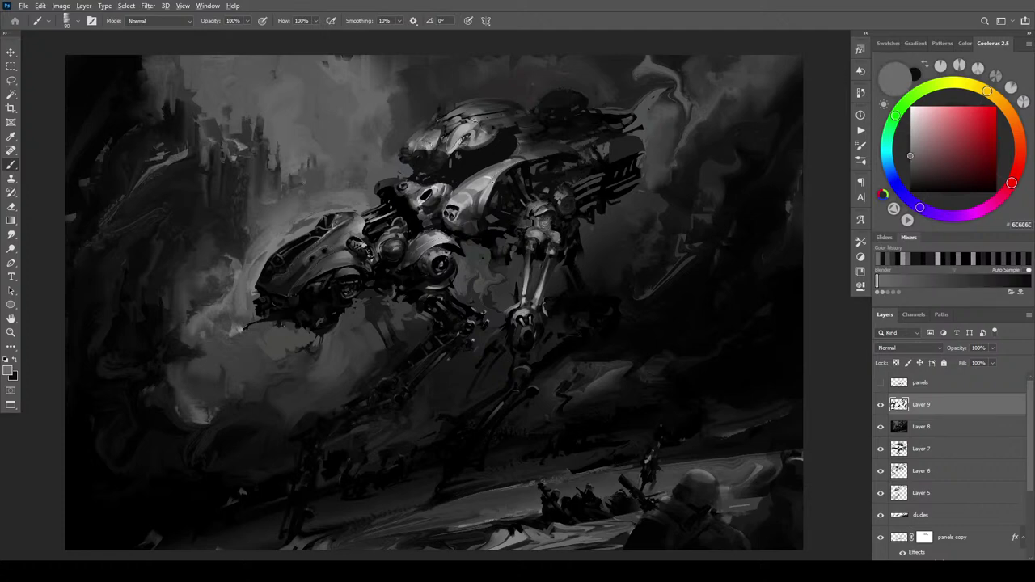
pyautogui.moveTo(427, 152); pyautogui.dragTo(442, 145)
pyautogui.moveTo(435, 151)
pyautogui.mouseDown()
pyautogui.moveTo(425, 150)
pyautogui.moveTo(446, 144)
pyautogui.mouseUp()
# Paint mechanical detail into the rear leg's hip joint with sampled near-black shadows and mid-grey highlights
pyautogui.keyDown('alt'); pyautogui.click(545, 244); pyautogui.keyUp('alt')
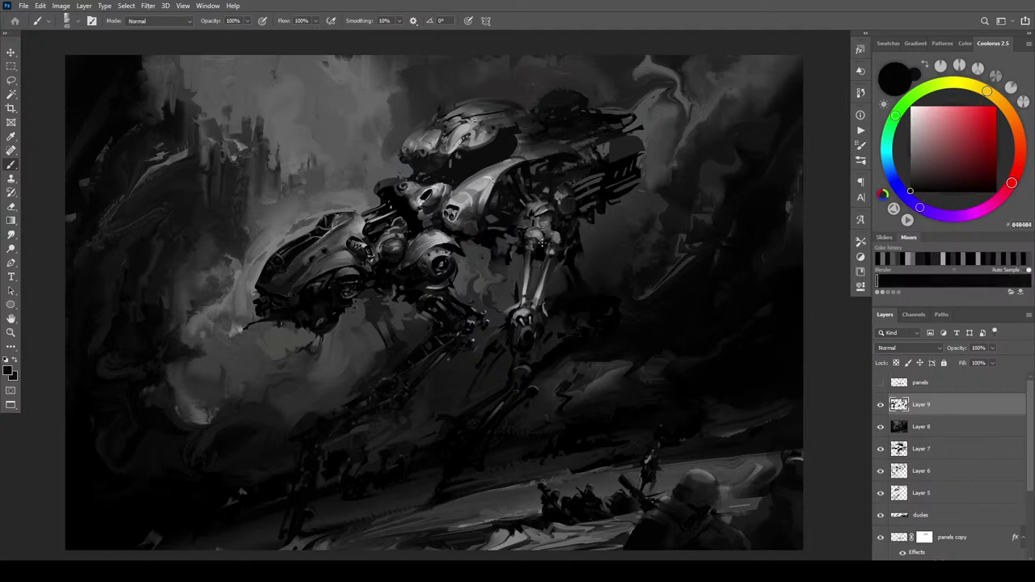
pyautogui.moveTo(526, 234)
pyautogui.mouseDown()
pyautogui.moveTo(543, 232)
pyautogui.moveTo(543, 215)
pyautogui.moveTo(530, 228)
pyautogui.moveTo(550, 227)
pyautogui.mouseUp()
pyautogui.keyDown('alt'); pyautogui.click(555, 258); pyautogui.keyUp('alt')
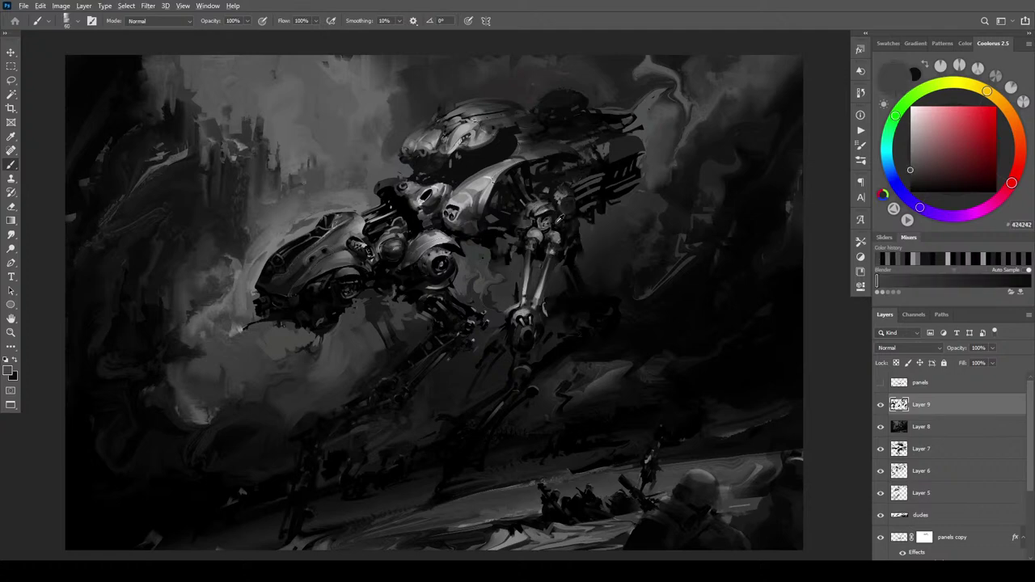
pyautogui.keyDown('alt'); pyautogui.click(559, 218); pyautogui.keyUp('alt')
pyautogui.press('[')
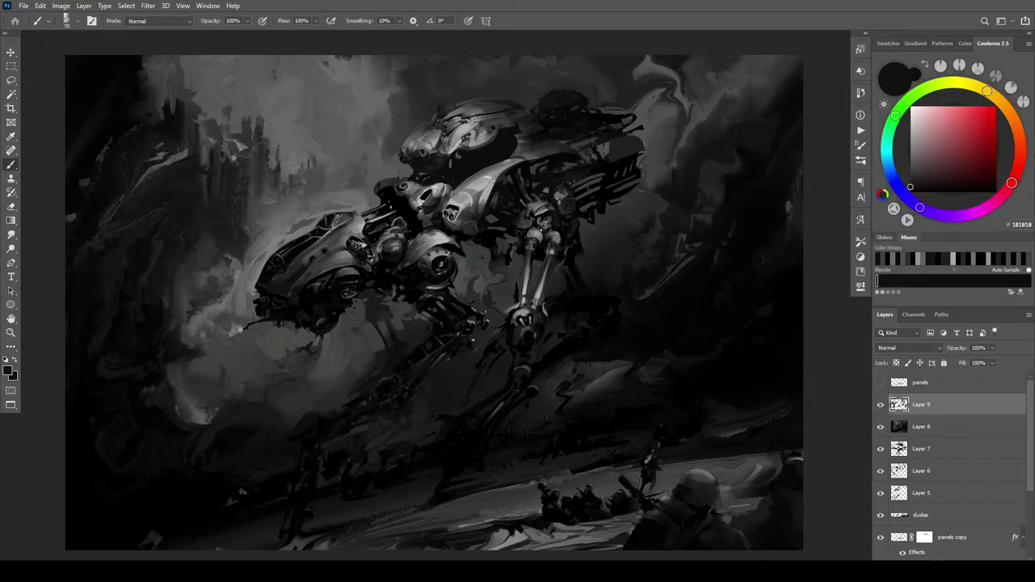
pyautogui.keyDown('alt'); pyautogui.click(553, 219); pyautogui.keyUp('alt')
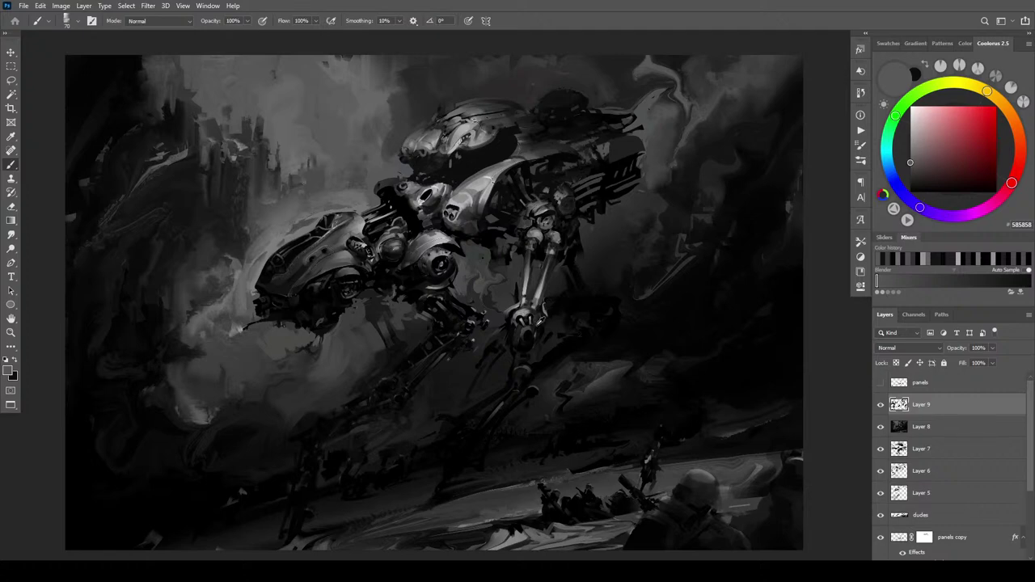
# Refine the rear knee joint with sampled black and dark grey strokes, and pick light grey #A3A3A3 from the strut above
pyautogui.keyDown('alt'); pyautogui.click(519, 346); pyautogui.keyUp('alt')
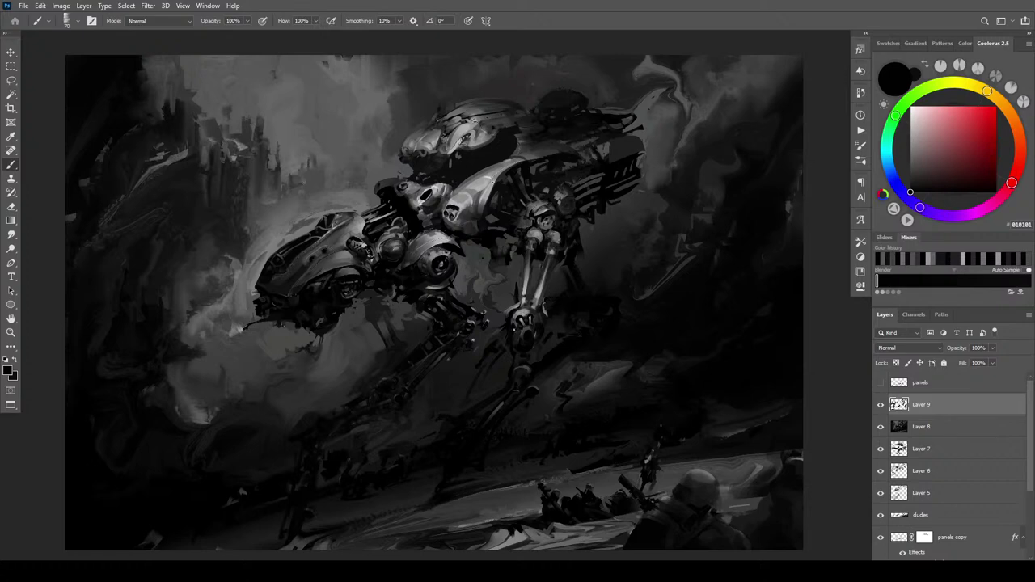
pyautogui.keyDown('alt'); pyautogui.click(525, 329); pyautogui.keyUp('alt')
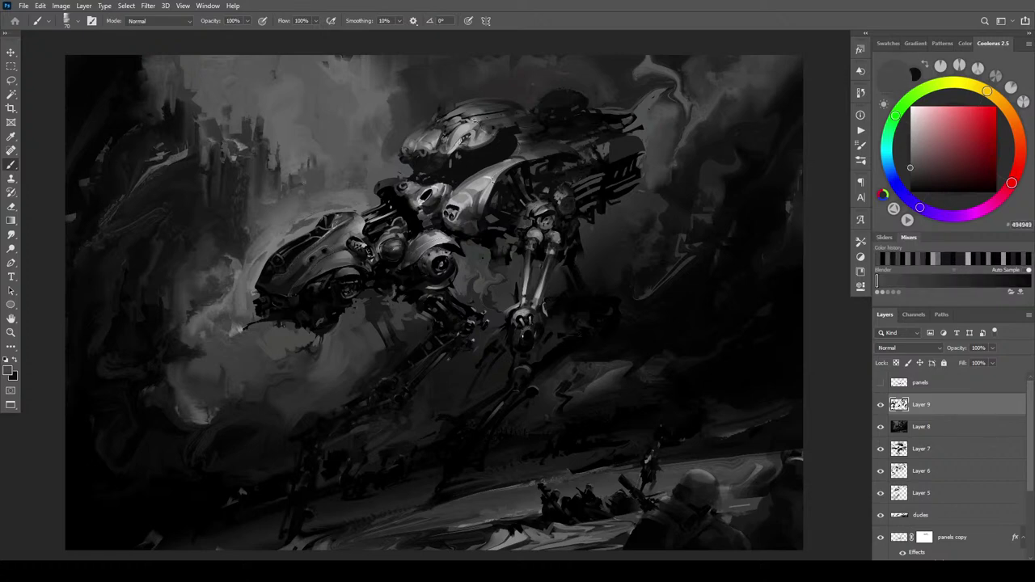
pyautogui.keyDown('alt'); pyautogui.click(527, 332); pyautogui.keyUp('alt')
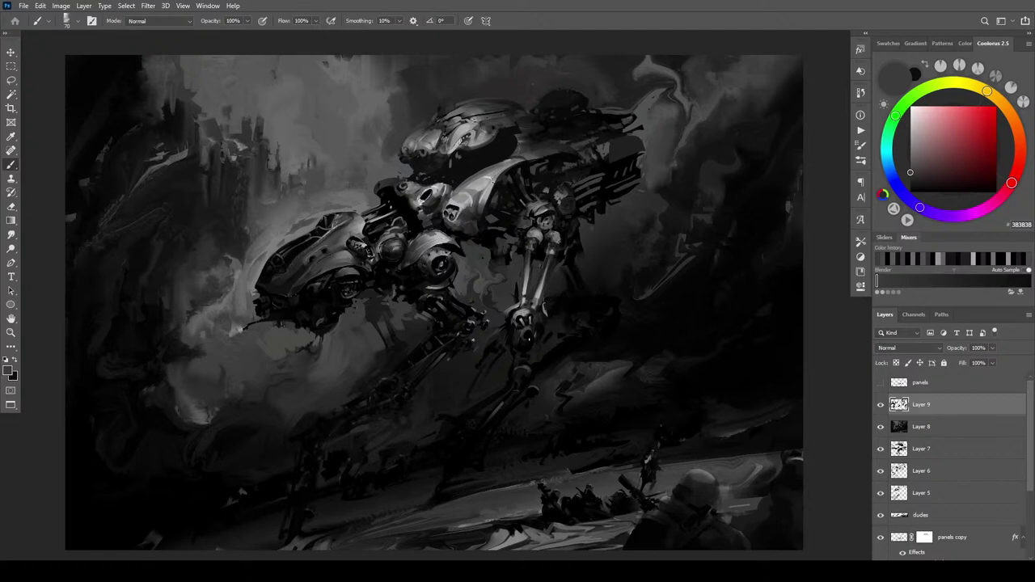
pyautogui.moveTo(526, 349); pyautogui.dragTo(529, 343)
pyautogui.keyDown('alt'); pyautogui.click(546, 286); pyautogui.keyUp('alt')
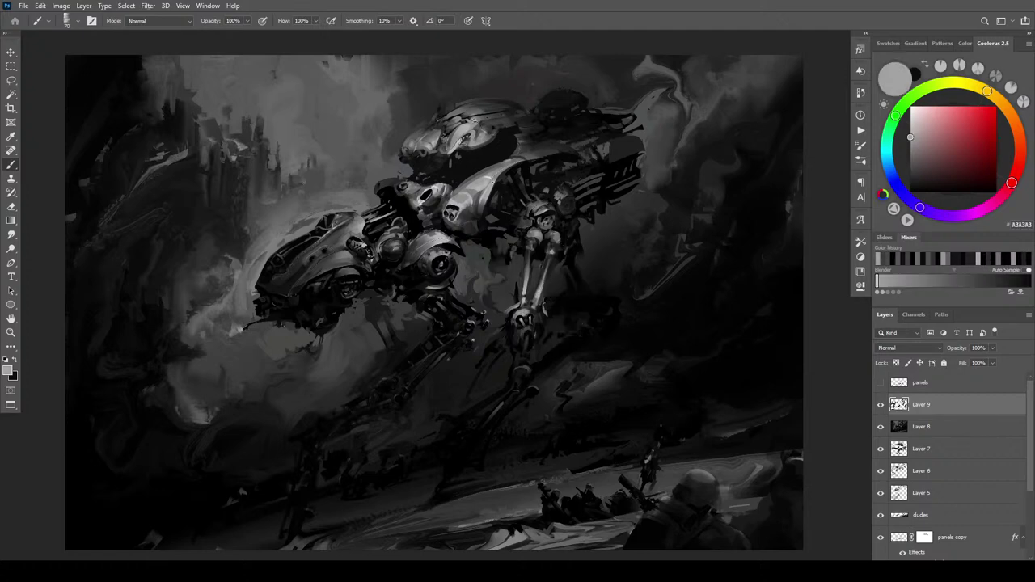
# Paint out the rearmost of the rear leg's twin struts with background greys sampled around it, including #323231 and #181816
pyautogui.moveTo(548, 258); pyautogui.dragTo(547, 283)
pyautogui.keyDown('alt'); pyautogui.click(539, 281); pyautogui.keyUp('alt')
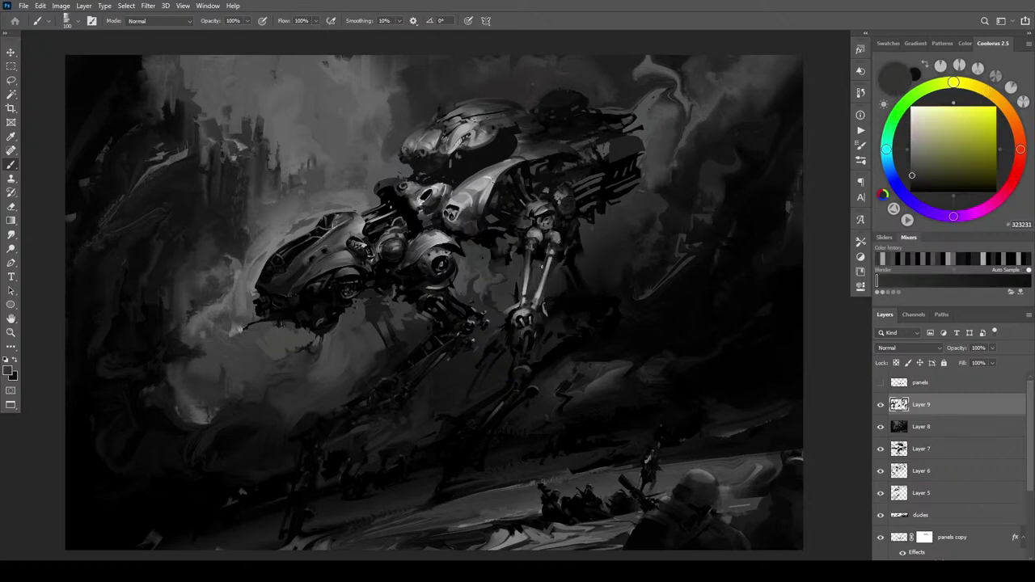
pyautogui.moveTo(547, 264); pyautogui.dragTo(540, 296)
pyautogui.keyDown('alt'); pyautogui.click(553, 283); pyautogui.keyUp('alt')
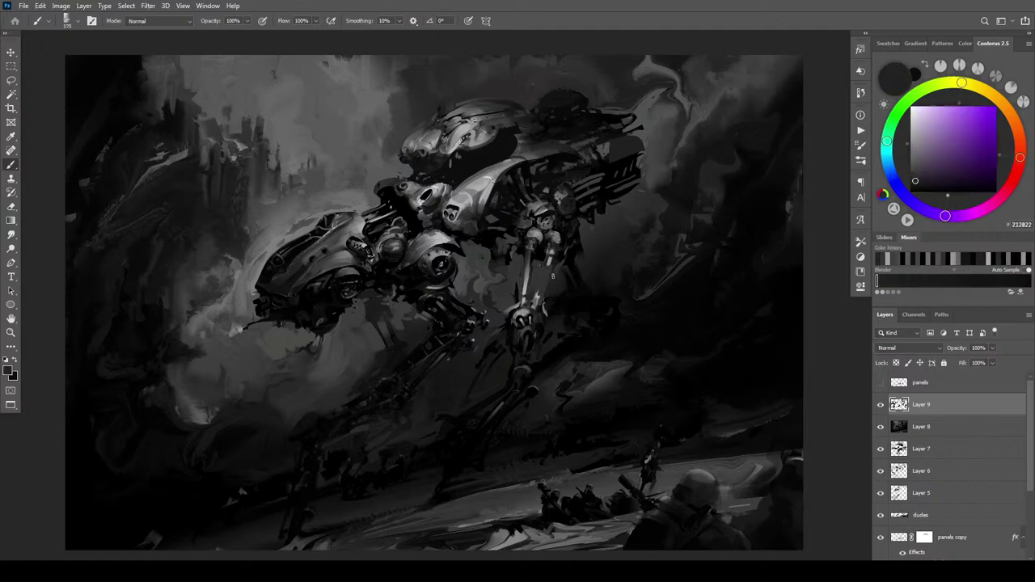
pyautogui.keyDown('alt'); pyautogui.click(544, 272); pyautogui.keyUp('alt')
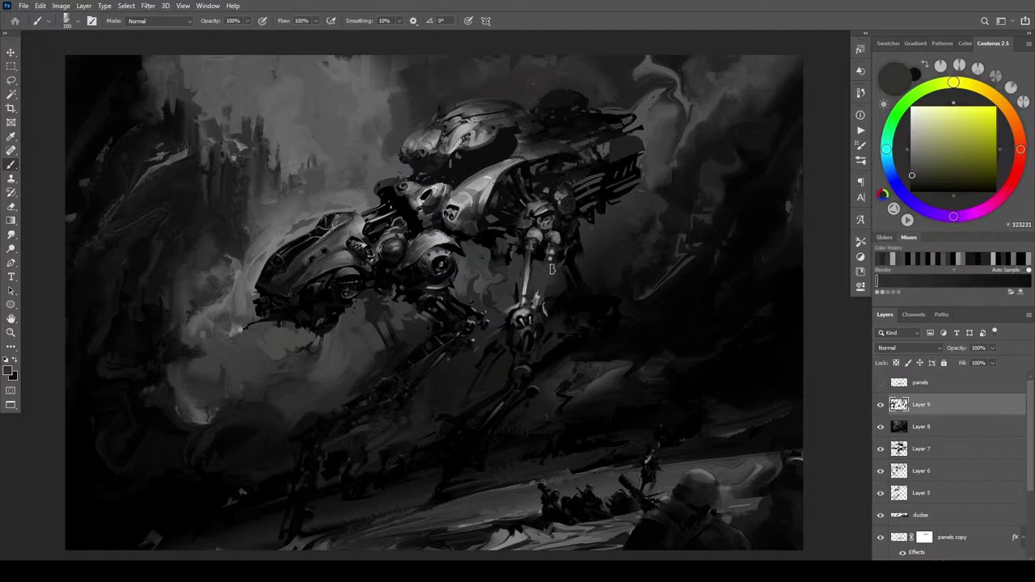
pyautogui.keyDown('alt'); pyautogui.click(558, 284); pyautogui.keyUp('alt')
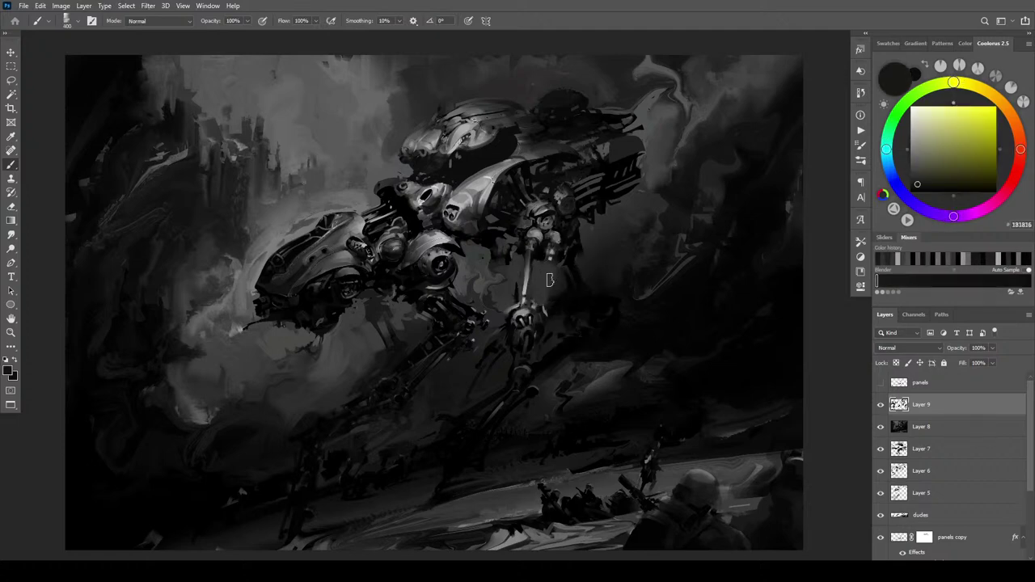
pyautogui.keyDown('alt'); pyautogui.click(556, 259); pyautogui.keyUp('alt')
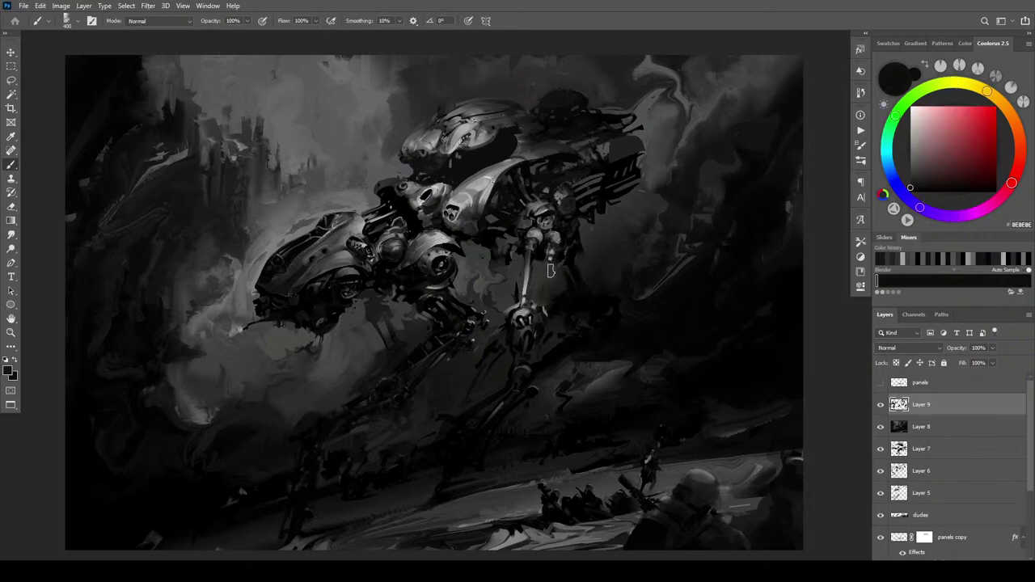
# Cover the remaining strut between the rear hip and knee with a large brush in sampled background grey #323231
pyautogui.keyDown('alt'); pyautogui.click(544, 274); pyautogui.keyUp('alt')
pyautogui.moveTo(535, 267); pyautogui.dragTo(520, 288)
pyautogui.press('[')
pyautogui.press('[')
pyautogui.press('[')
pyautogui.press('[')
pyautogui.press('[')
pyautogui.press('[')
pyautogui.press('[')
pyautogui.press(']')
pyautogui.press(']')
pyautogui.press(']')
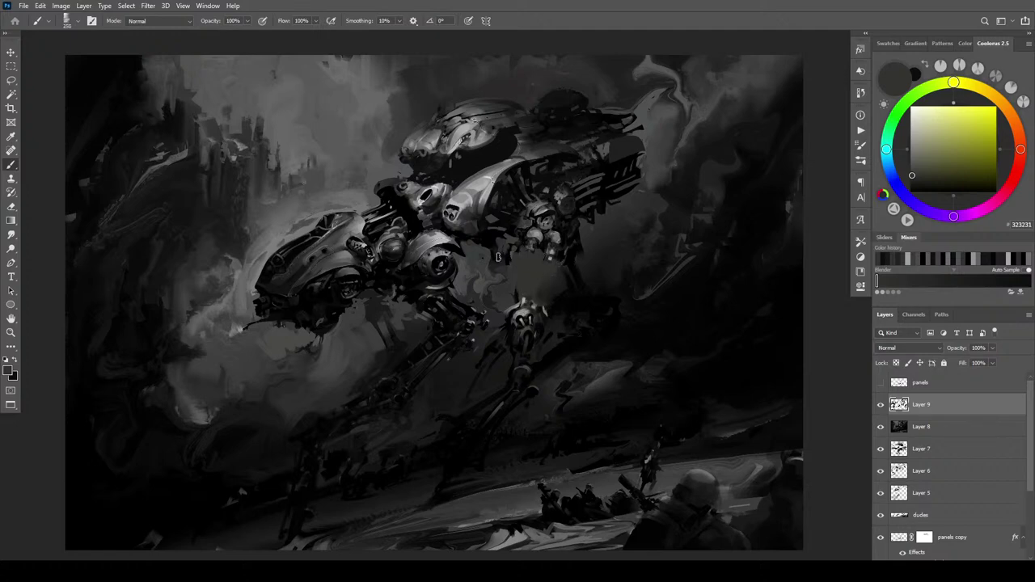
# Reshape the shadows beneath the body ahead of the rear hip using sampled dark greys #181718 and #323231
pyautogui.keyDown('alt'); pyautogui.click(489, 239); pyautogui.keyUp('alt')
pyautogui.keyDown('alt'); pyautogui.click(504, 243); pyautogui.keyUp('alt')
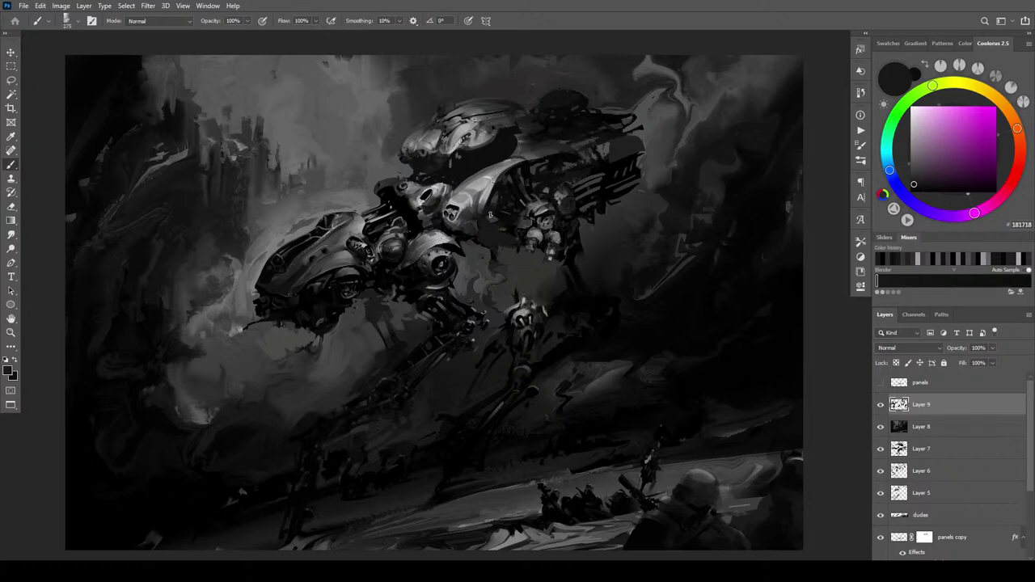
pyautogui.keyDown('alt'); pyautogui.click(513, 249); pyautogui.keyUp('alt')
pyautogui.keyDown('alt'); pyautogui.click(495, 251); pyautogui.keyUp('alt')
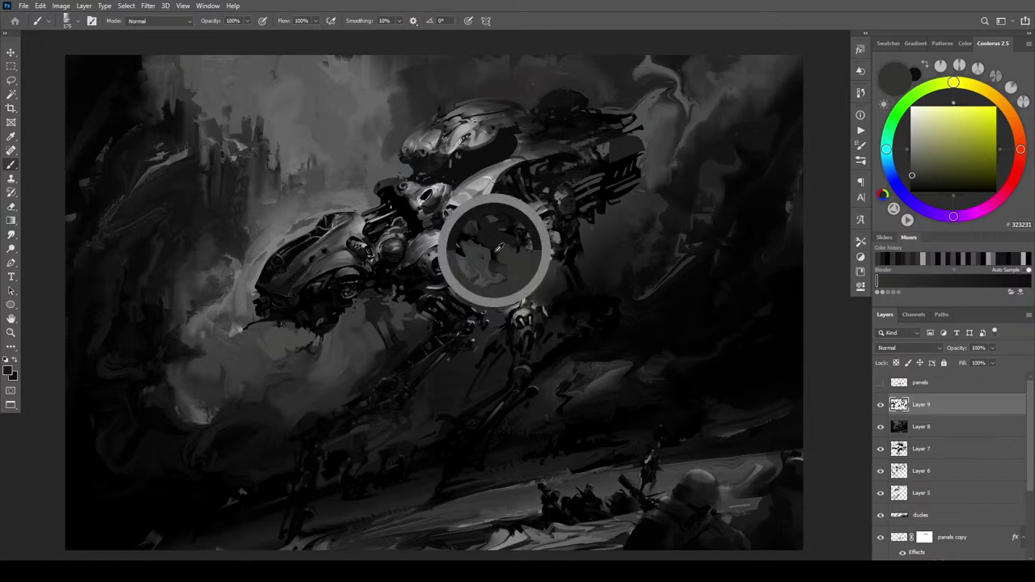
pyautogui.keyDown('alt'); pyautogui.click(504, 254); pyautogui.keyUp('alt')
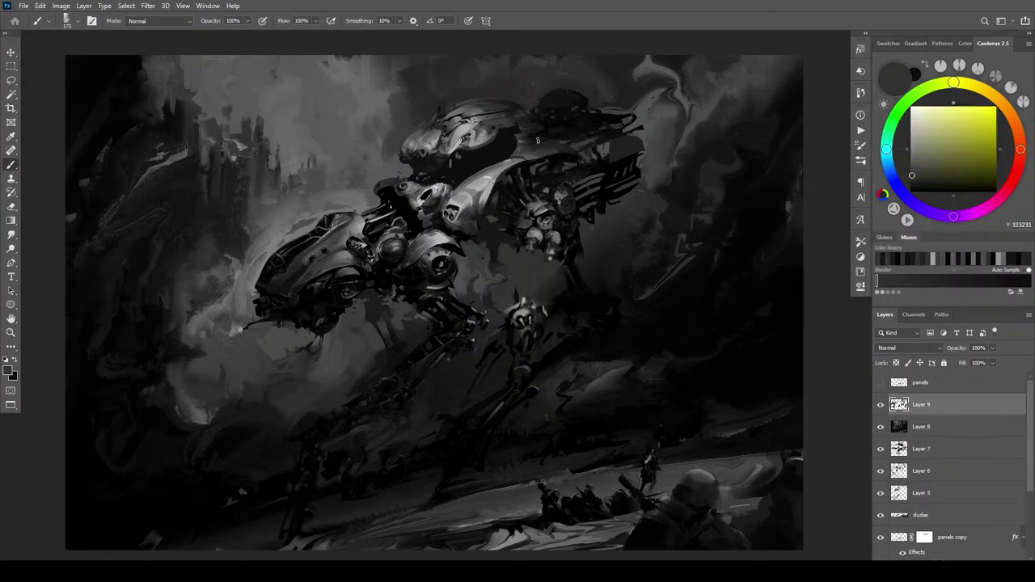
pyautogui.keyDown('alt'); pyautogui.click(491, 251); pyautogui.keyUp('alt')
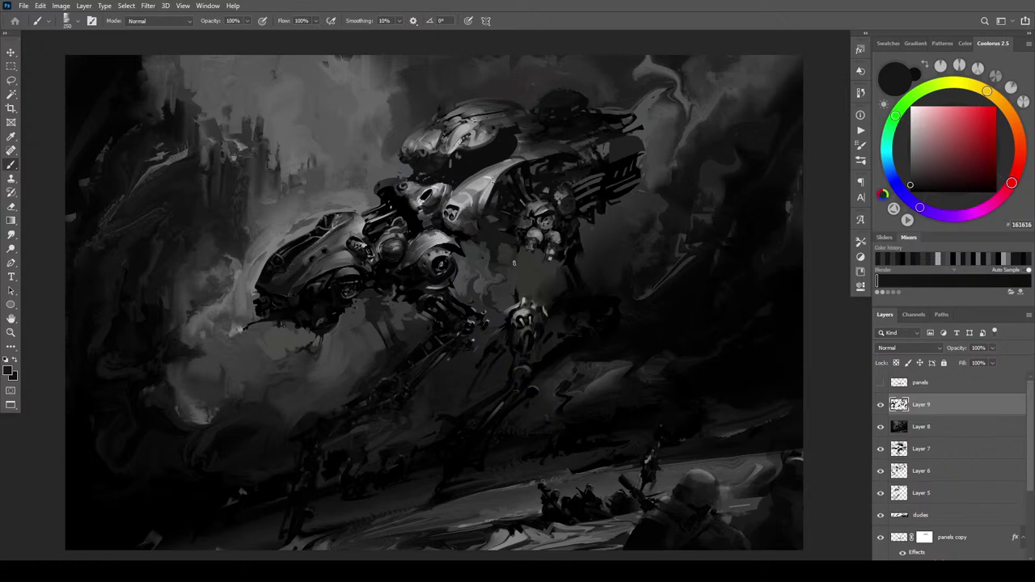
# Break up the flat grey patch below the rear hip with diagonal #161616 strokes and sampled grey and near-black touches
pyautogui.moveTo(548, 281)
pyautogui.mouseDown()
pyautogui.moveTo(522, 261)
pyautogui.moveTo(539, 270)
pyautogui.mouseUp()
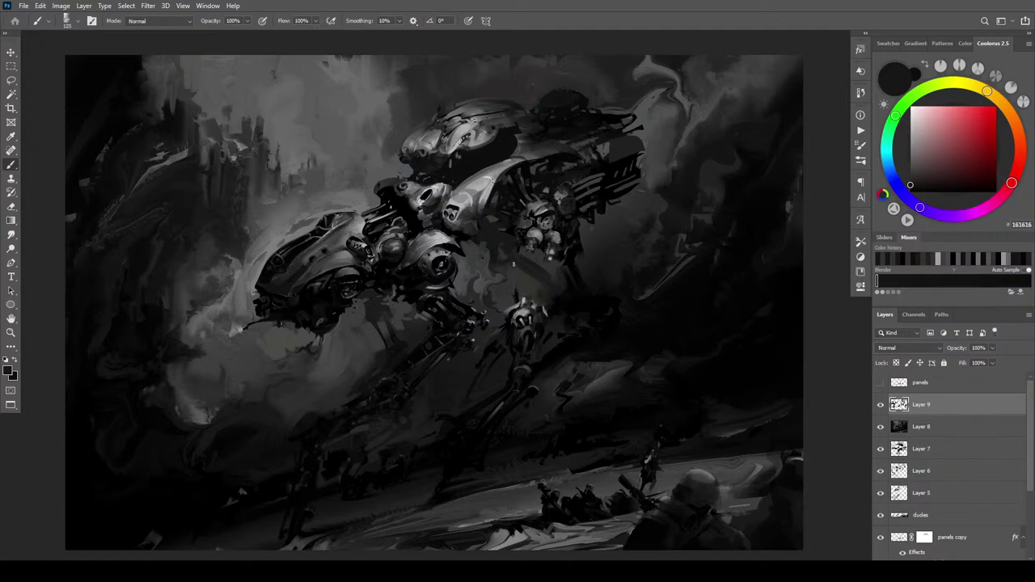
pyautogui.keyDown('alt'); pyautogui.click(539, 259); pyautogui.keyUp('alt')
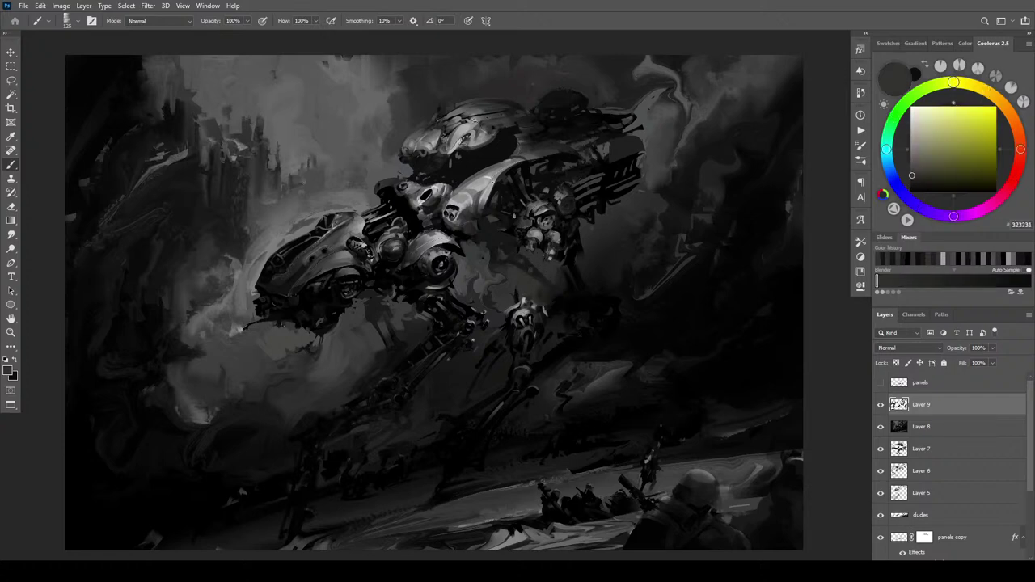
pyautogui.keyDown('alt'); pyautogui.click(532, 252); pyautogui.keyUp('alt')
pyautogui.keyDown('alt'); pyautogui.click(513, 240); pyautogui.keyUp('alt')
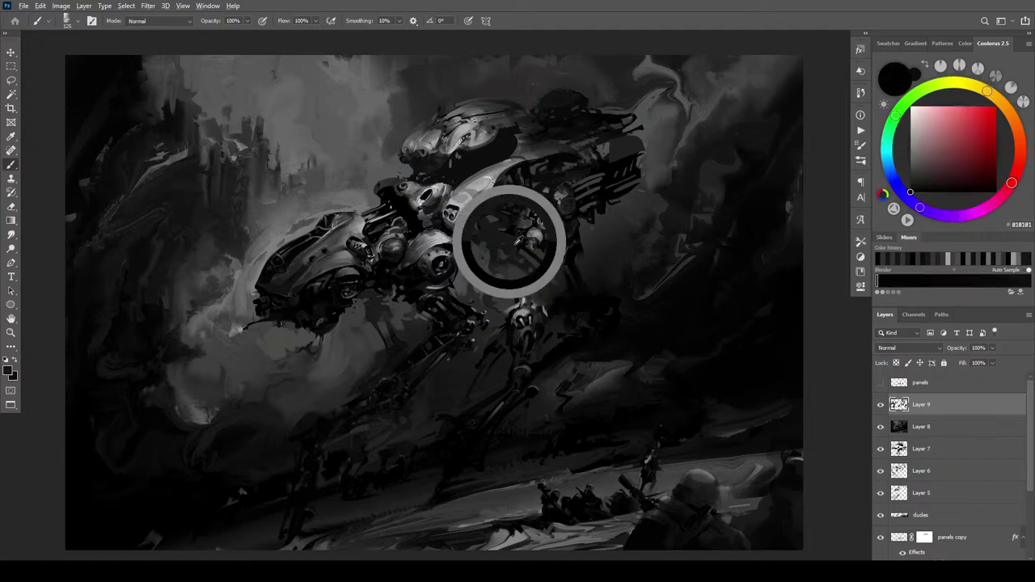
# Rework the dark background and far limb behind the rear hip with sampled near-black tones, including #161717 and #131212
pyautogui.keyDown('alt'); pyautogui.click(565, 296); pyautogui.keyUp('alt')
pyautogui.keyDown('alt'); pyautogui.click(627, 311); pyautogui.keyUp('alt')
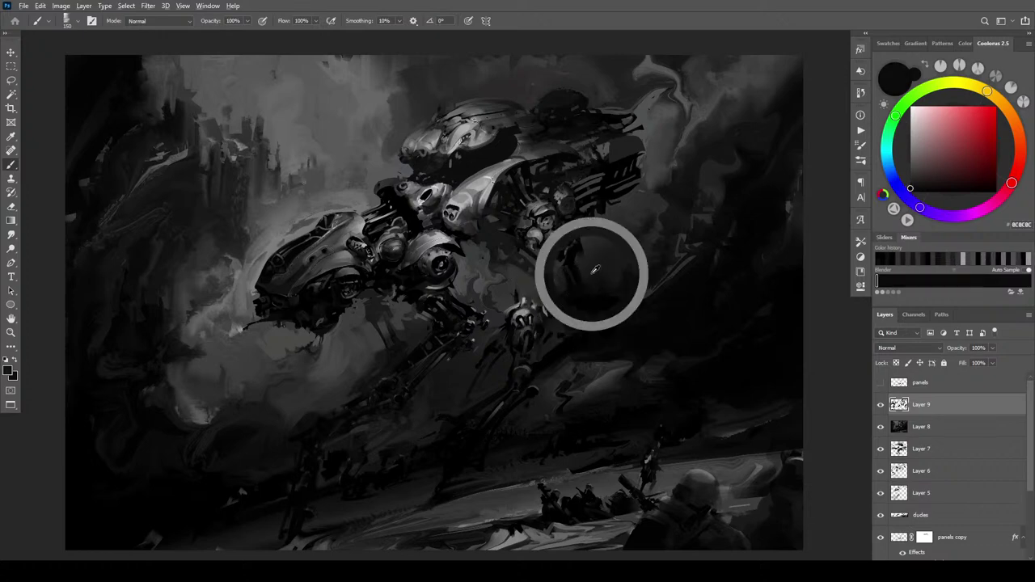
pyautogui.keyDown('alt'); pyautogui.click(571, 266); pyautogui.keyUp('alt')
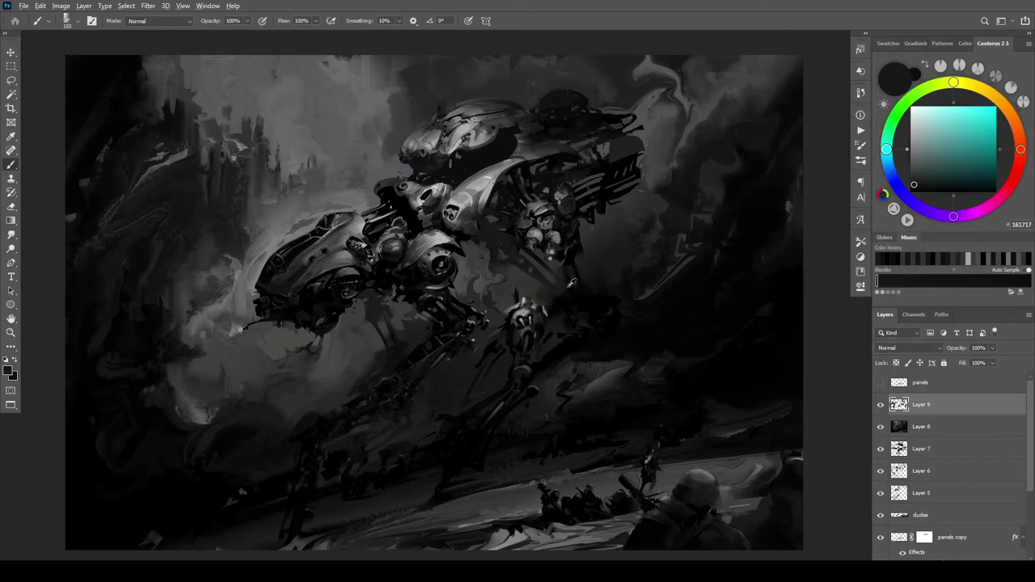
pyautogui.keyDown('alt'); pyautogui.click(566, 275); pyautogui.keyUp('alt')
pyautogui.keyDown('alt'); pyautogui.click(560, 290); pyautogui.keyUp('alt')
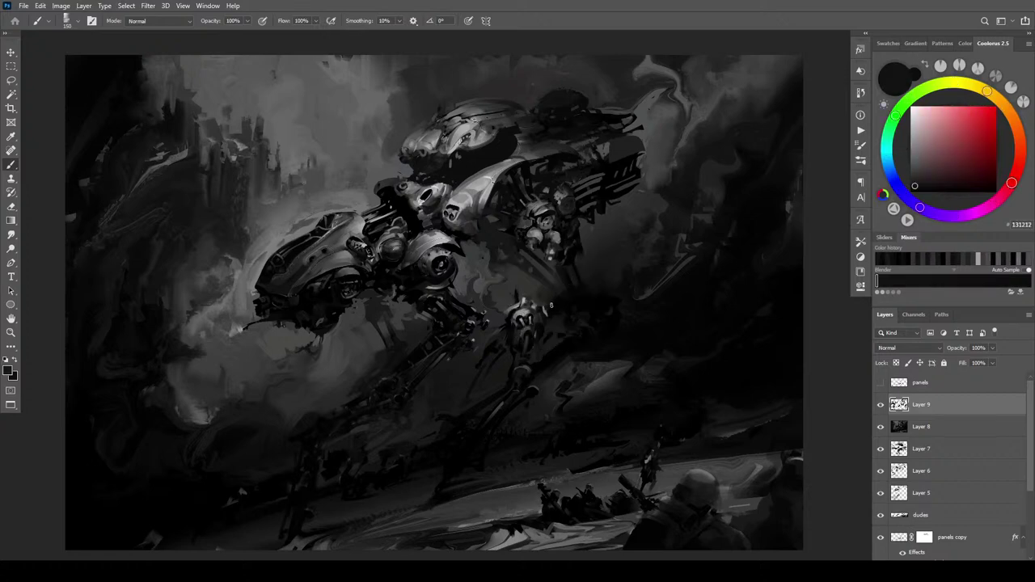
# Soften the background around the rear knee and lower leg with sampled dark greys #1C1B1C, #2A2A2A and #282828, varying the brush size
pyautogui.keyDown('alt'); pyautogui.click(497, 384); pyautogui.keyUp('alt')
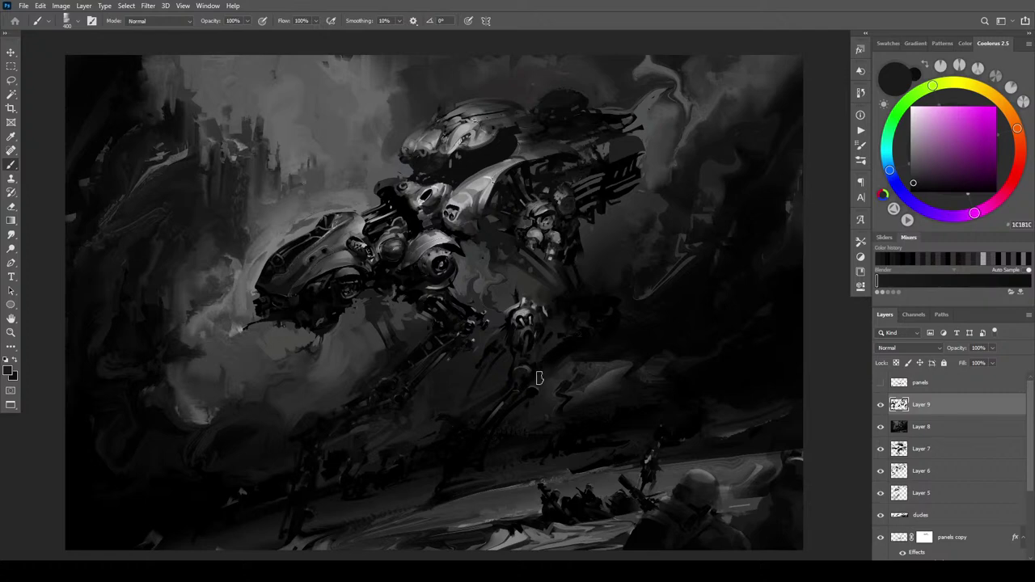
pyautogui.press('[')
pyautogui.press('[')
pyautogui.keyDown('alt'); pyautogui.click(511, 323); pyautogui.keyUp('alt')
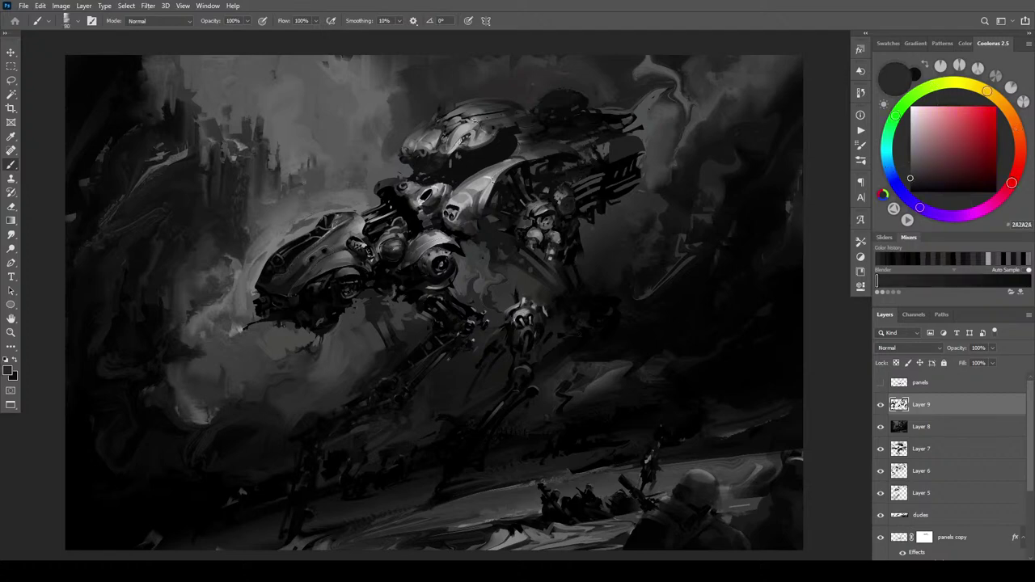
pyautogui.press(']')
pyautogui.press(']')
pyautogui.press(']')
pyautogui.press(']')
pyautogui.keyDown('alt'); pyautogui.click(501, 331); pyautogui.keyUp('alt')
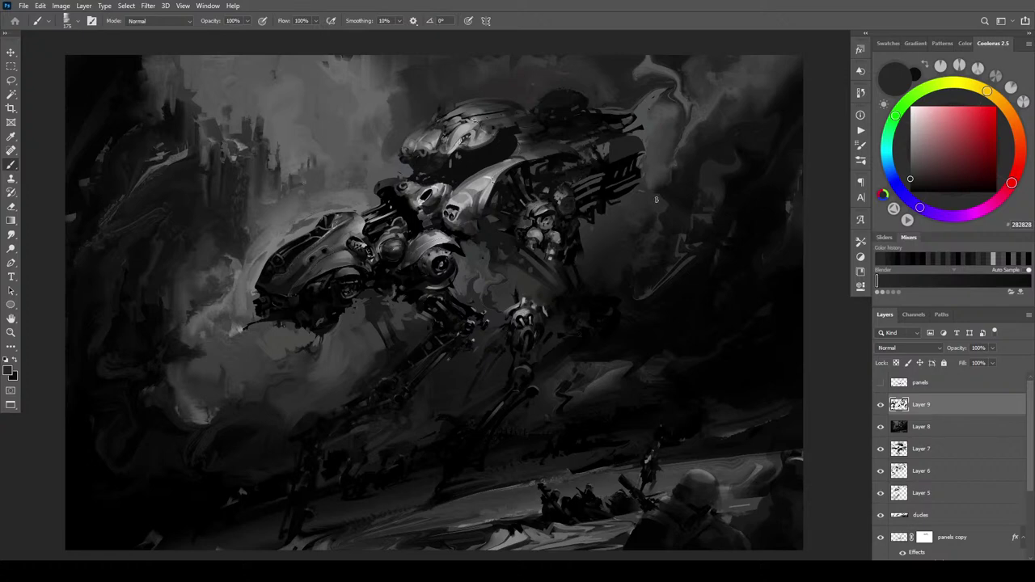
# Block in one thick tapering strut between the rear hip and knee with sampled near-black #050505
pyautogui.keyDown('alt'); pyautogui.click(524, 282); pyautogui.keyUp('alt')
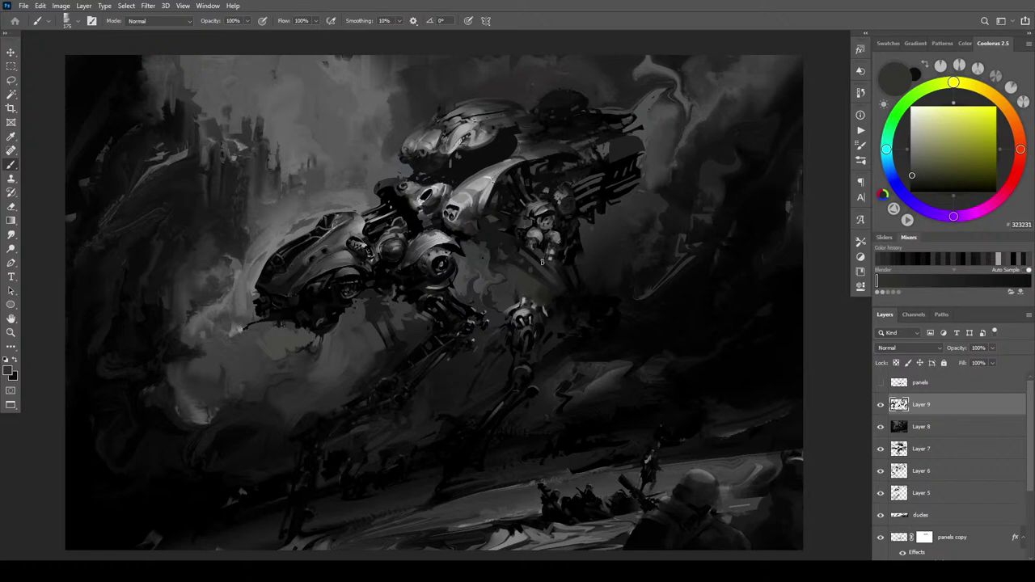
pyautogui.keyDown('alt'); pyautogui.click(496, 203); pyautogui.keyUp('alt')
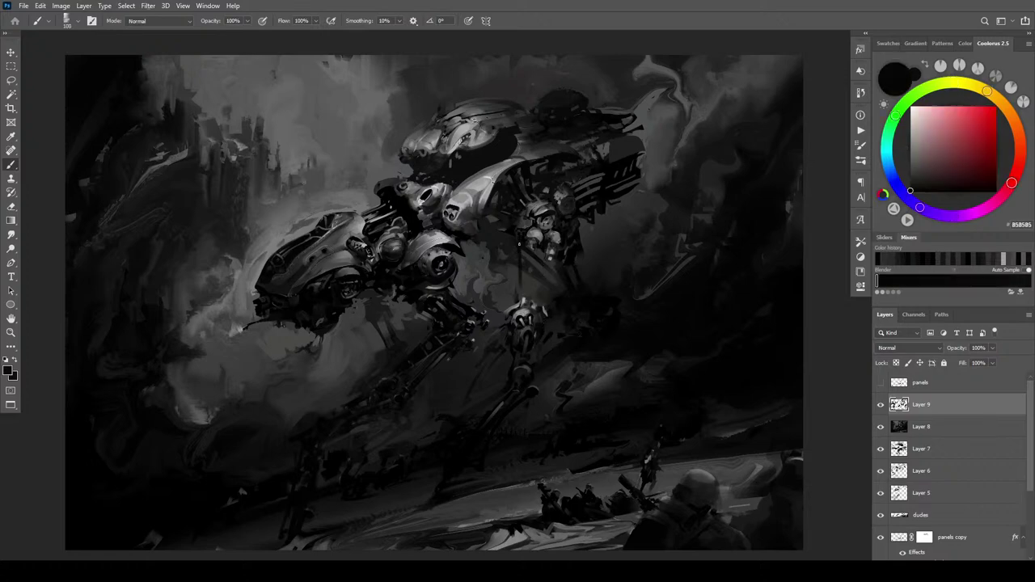
pyautogui.moveTo(536, 247); pyautogui.dragTo(528, 286)
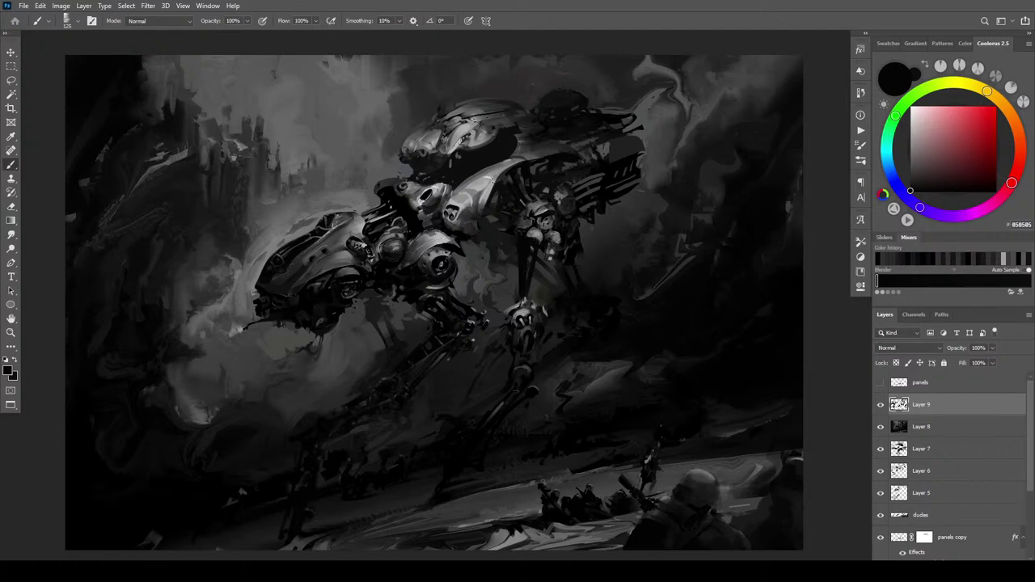
pyautogui.moveTo(539, 249); pyautogui.dragTo(531, 286)
# Add fine edge accents along the new rear leg strut using light grey #AAAAAA, dark grey #161515 and mid-grey #484848
pyautogui.keyDown('alt'); pyautogui.click(519, 285); pyautogui.keyUp('alt')
pyautogui.press('[')
pyautogui.press('[')
pyautogui.press('[')
pyautogui.press('[')
pyautogui.press('[')
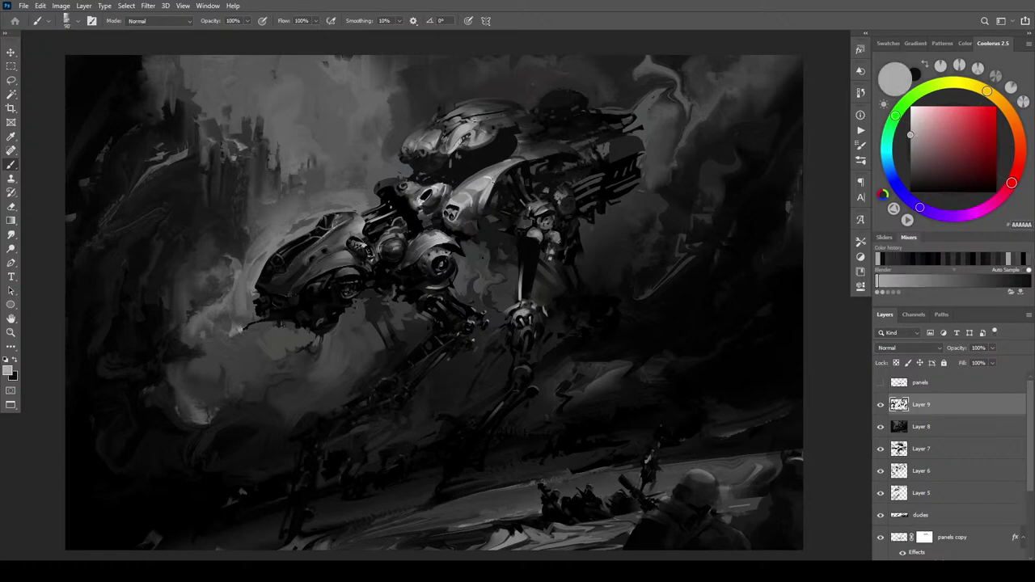
pyautogui.keyDown('alt'); pyautogui.click(522, 295); pyautogui.keyUp('alt')
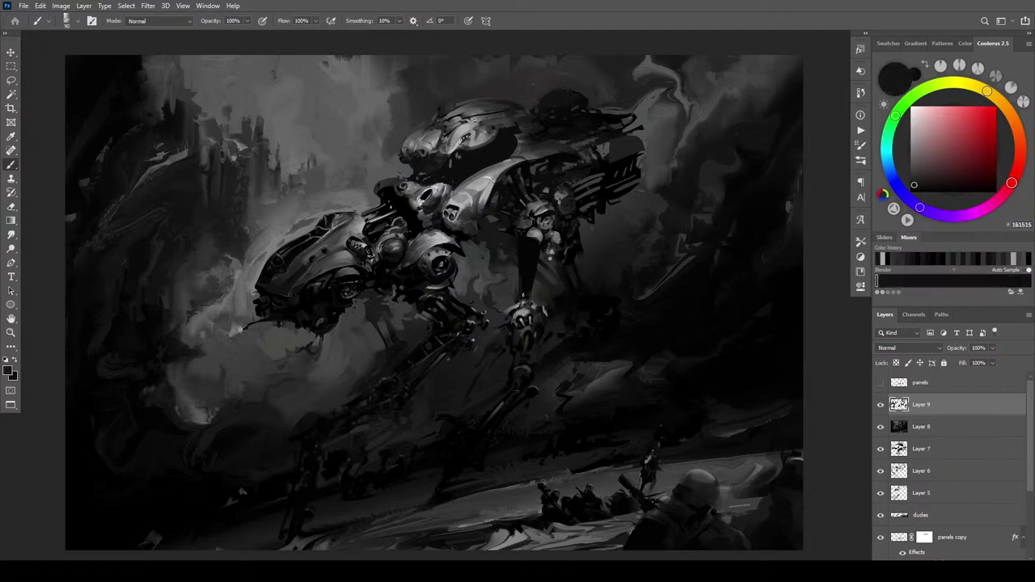
pyautogui.keyDown('alt'); pyautogui.click(521, 297); pyautogui.keyUp('alt')
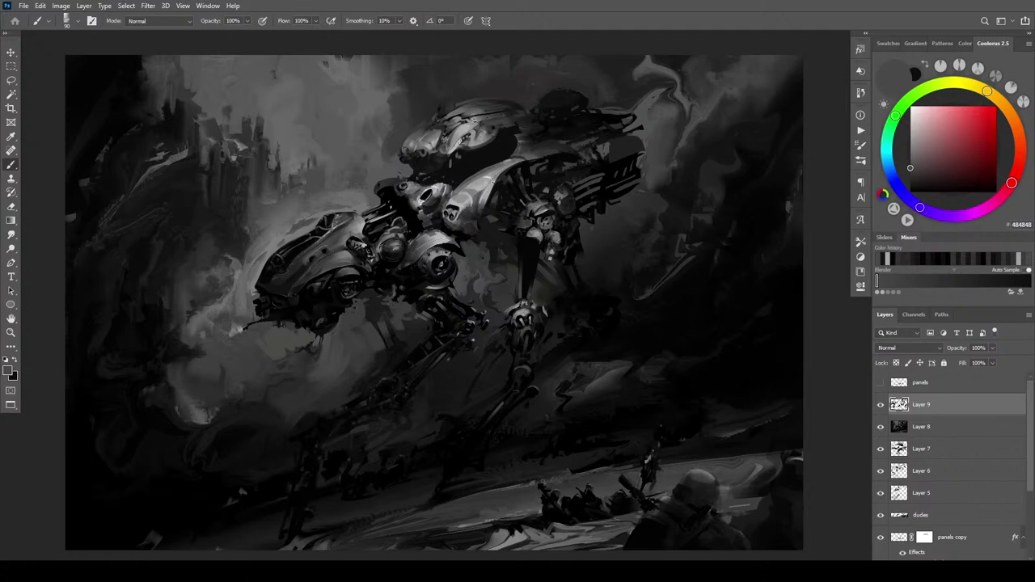
pyautogui.moveTo(523, 296); pyautogui.dragTo(525, 274)
# Refine the new strut's inner planes and its edges near the knee with sampled near-blacks and mid-grey #454545
pyautogui.press(']')
pyautogui.keyDown('alt'); pyautogui.click(530, 275); pyautogui.keyUp('alt')
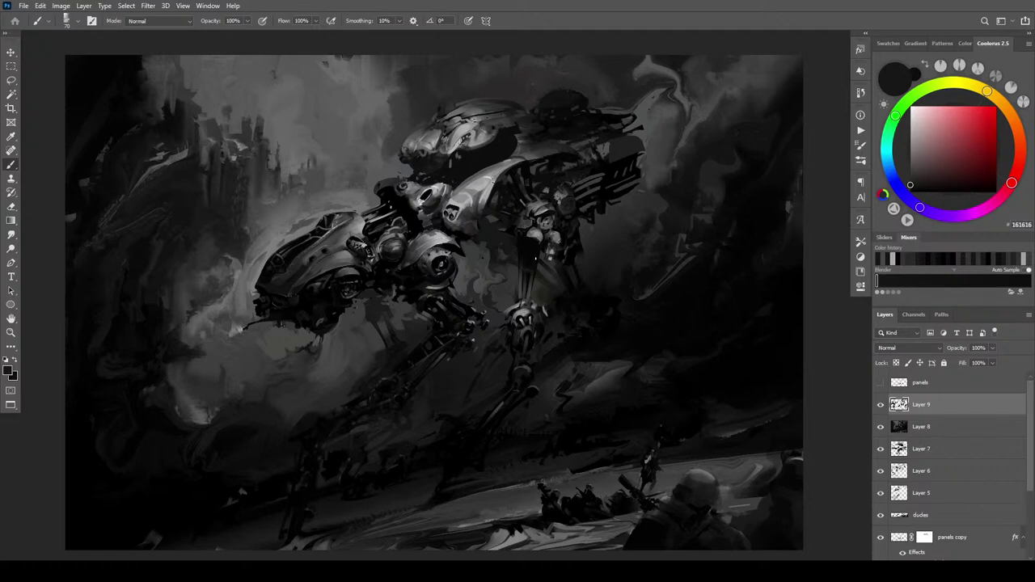
pyautogui.keyDown('alt'); pyautogui.click(534, 258); pyautogui.keyUp('alt')
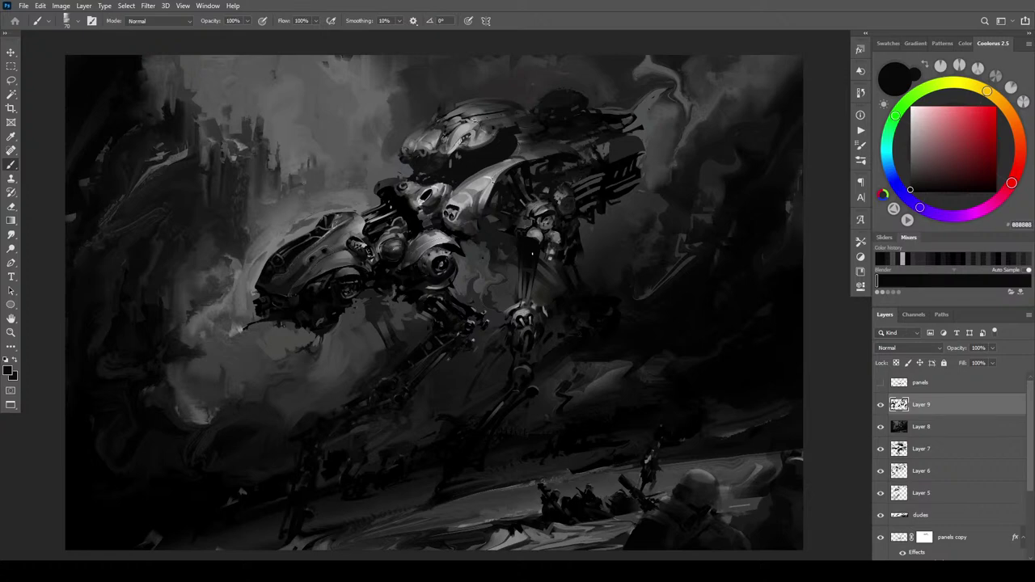
pyautogui.keyDown('alt'); pyautogui.click(532, 285); pyautogui.keyUp('alt')
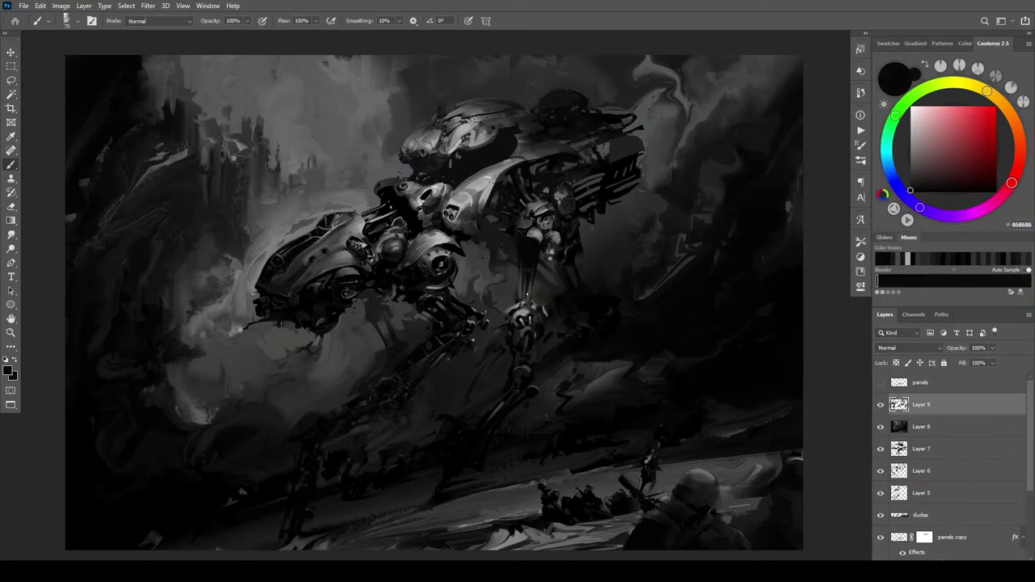
pyautogui.keyDown('alt'); pyautogui.click(530, 294); pyautogui.keyUp('alt')
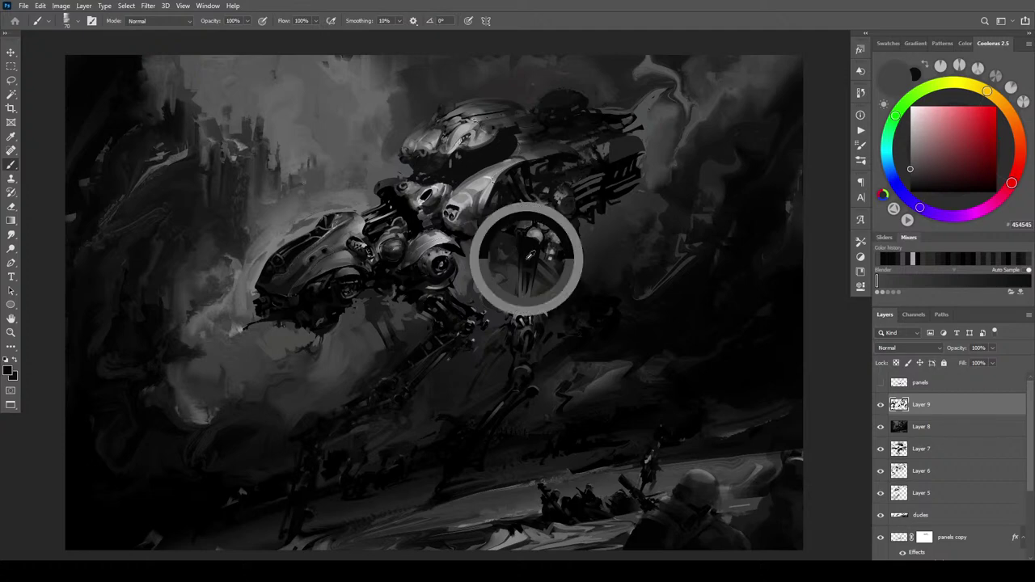
pyautogui.keyDown('alt'); pyautogui.click(525, 290); pyautogui.keyUp('alt')
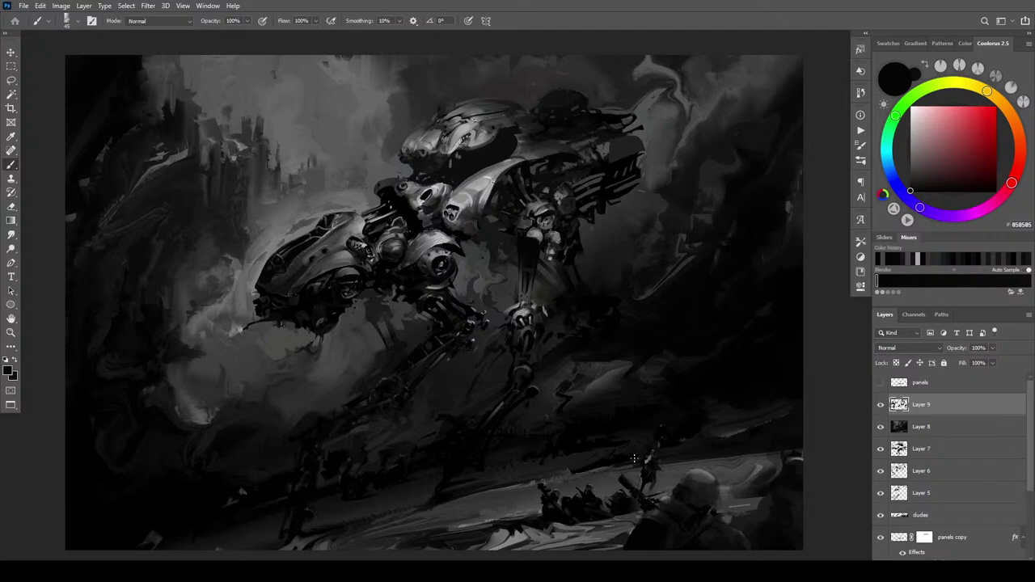
# Paint a small round detail and fine panel marks on the rear strut with sampled dark grey and near-black
pyautogui.keyDown('alt'); pyautogui.click(529, 282); pyautogui.keyUp('alt')
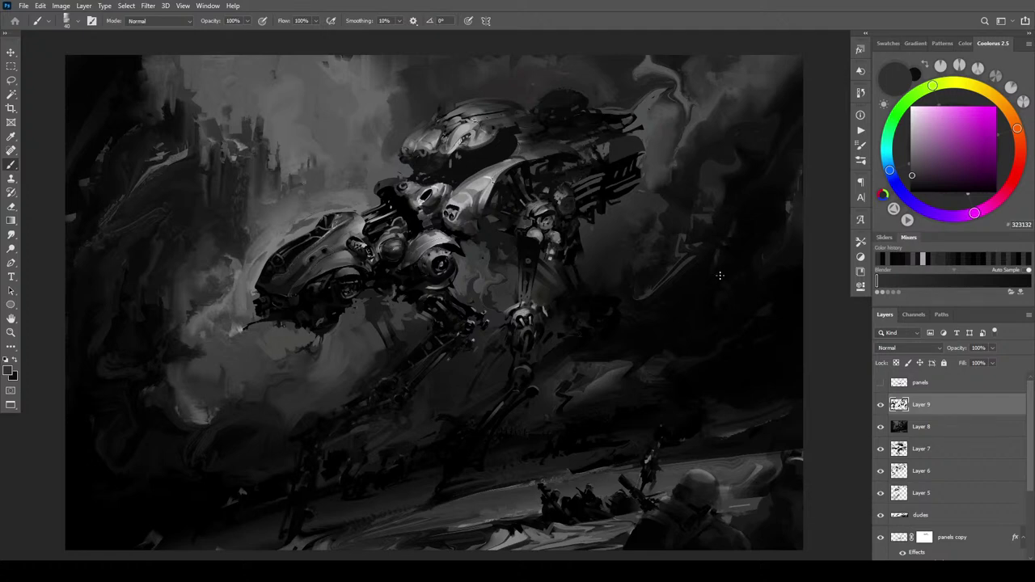
pyautogui.keyDown('alt'); pyautogui.click(527, 280); pyautogui.keyUp('alt')
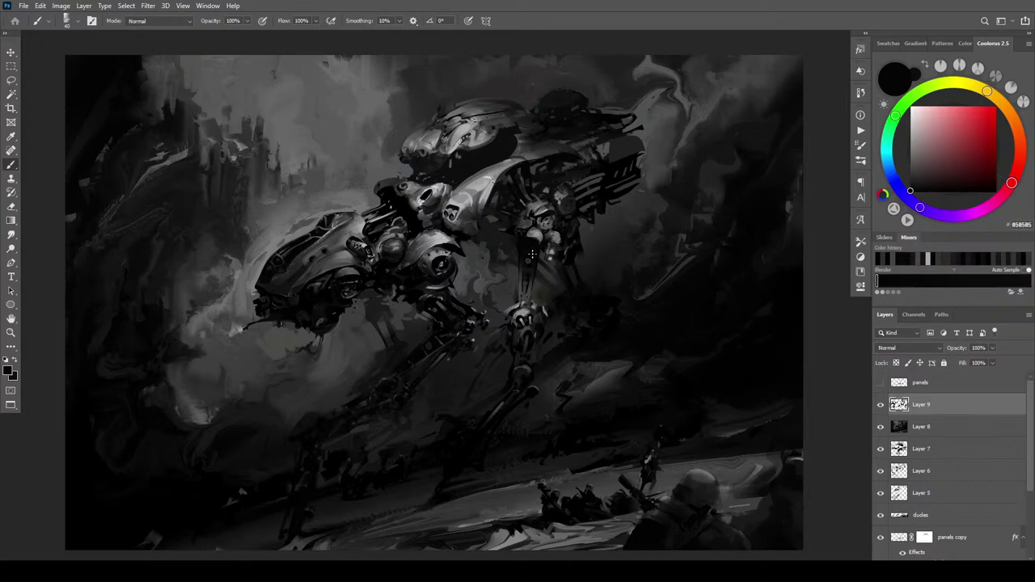
pyautogui.keyDown('alt'); pyautogui.click(539, 263); pyautogui.keyUp('alt')
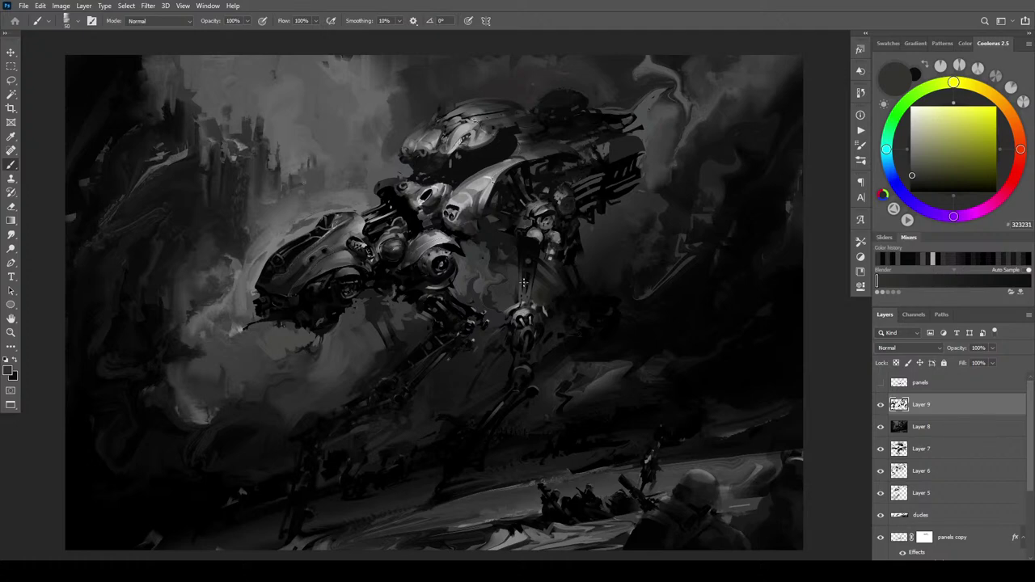
pyautogui.keyDown('alt'); pyautogui.click(527, 276); pyautogui.keyUp('alt')
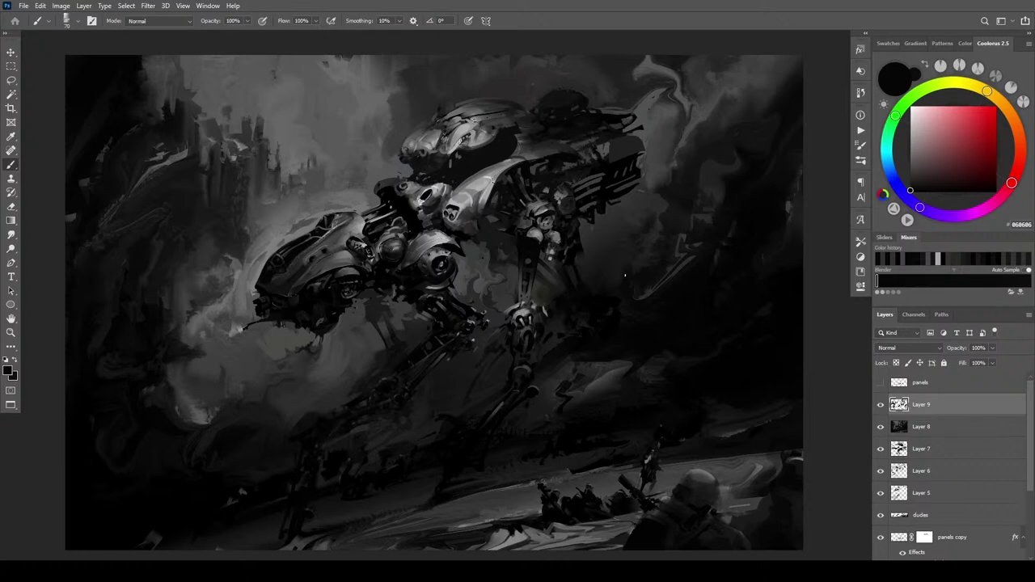
pyautogui.keyDown('alt'); pyautogui.click(539, 241); pyautogui.keyUp('alt')
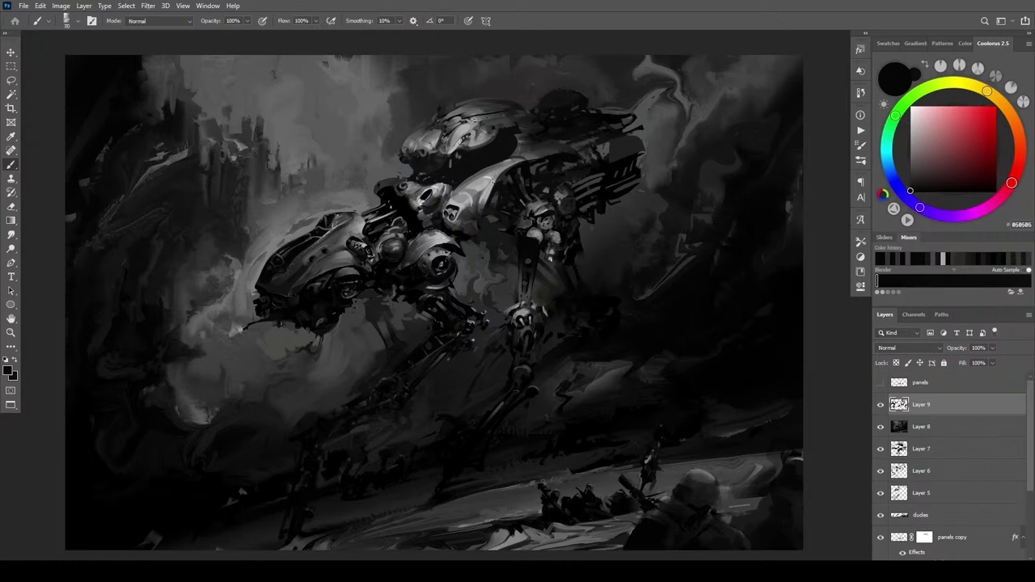
# Paint a thin piston rod beside the rear leg strut between hip and knee with sampled mid-grey #828282
pyautogui.moveTo(550, 256); pyautogui.dragTo(550, 296)
pyautogui.keyDown('alt'); pyautogui.click(550, 308); pyautogui.keyUp('alt')
pyautogui.moveTo(547, 311); pyautogui.dragTo(550, 271)
pyautogui.hotkey('ctrl', 'z')
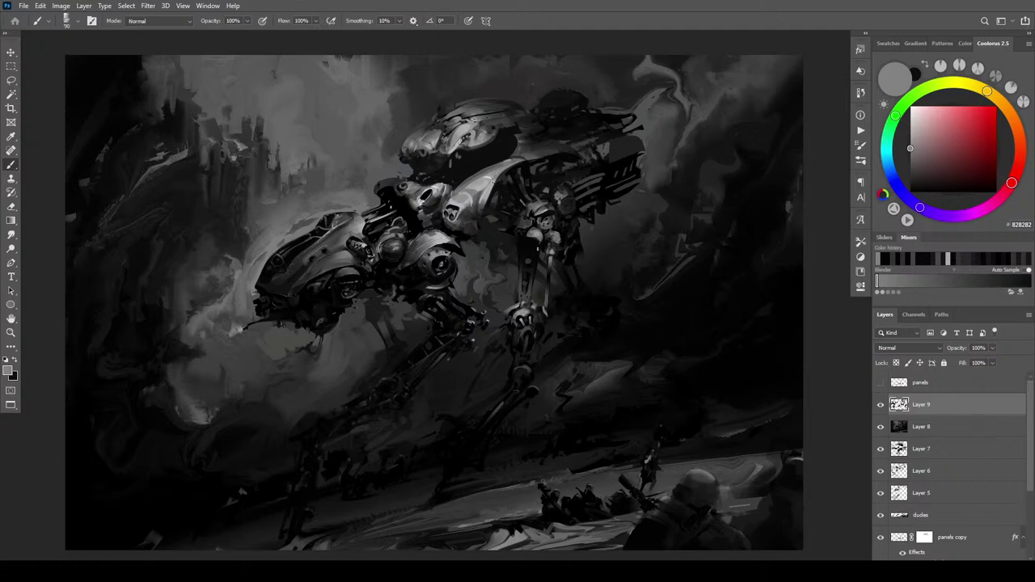
# Refine the top of the rear strut where it meets the hip joint, using sampled near-black #050505 and grey #787878
pyautogui.moveTo(535, 259); pyautogui.dragTo(538, 247)
pyautogui.keyDown('alt'); pyautogui.click(535, 230); pyautogui.keyUp('alt')
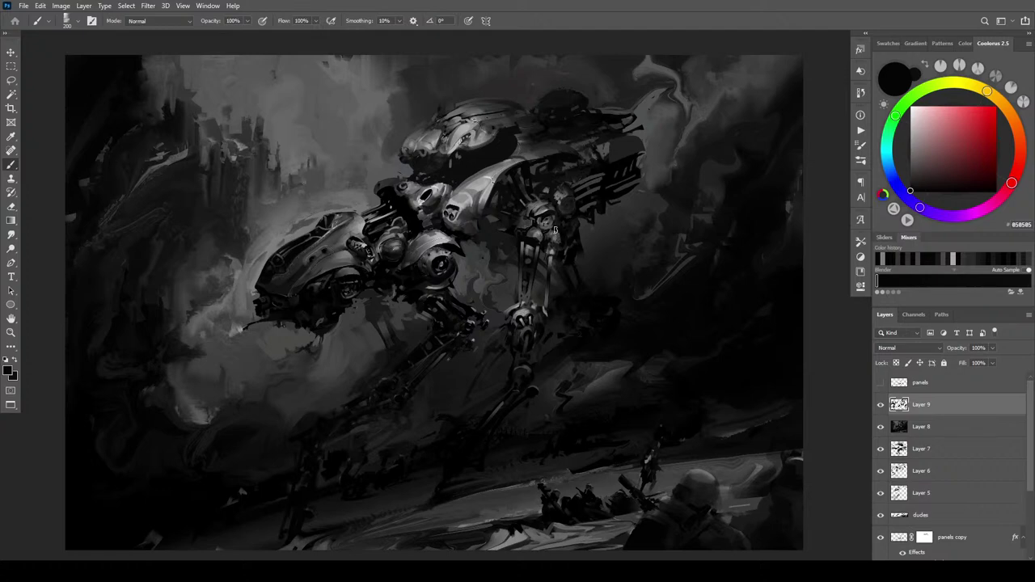
pyautogui.moveTo(548, 217); pyautogui.dragTo(541, 231)
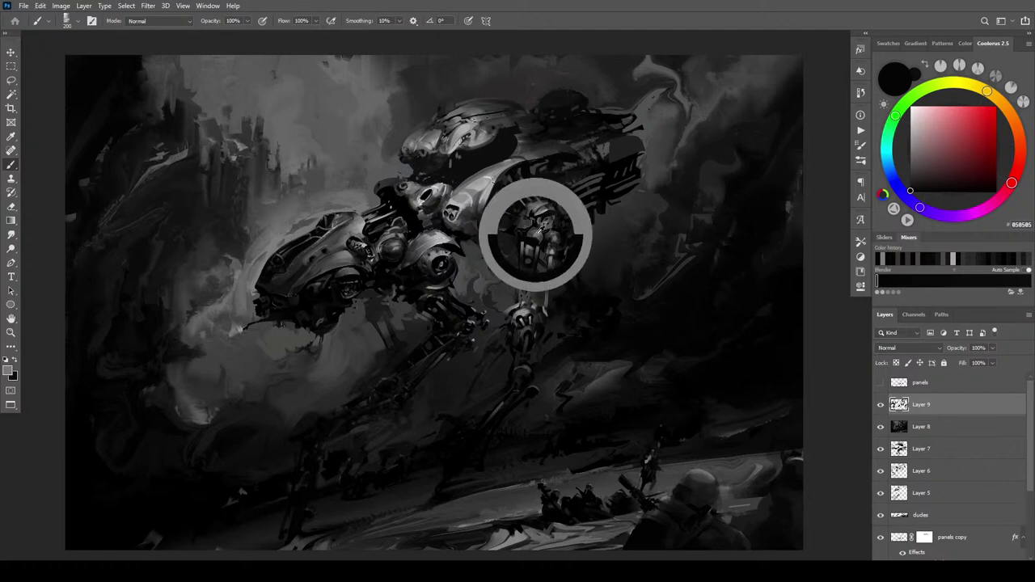
pyautogui.keyDown('alt'); pyautogui.click(536, 231); pyautogui.keyUp('alt')
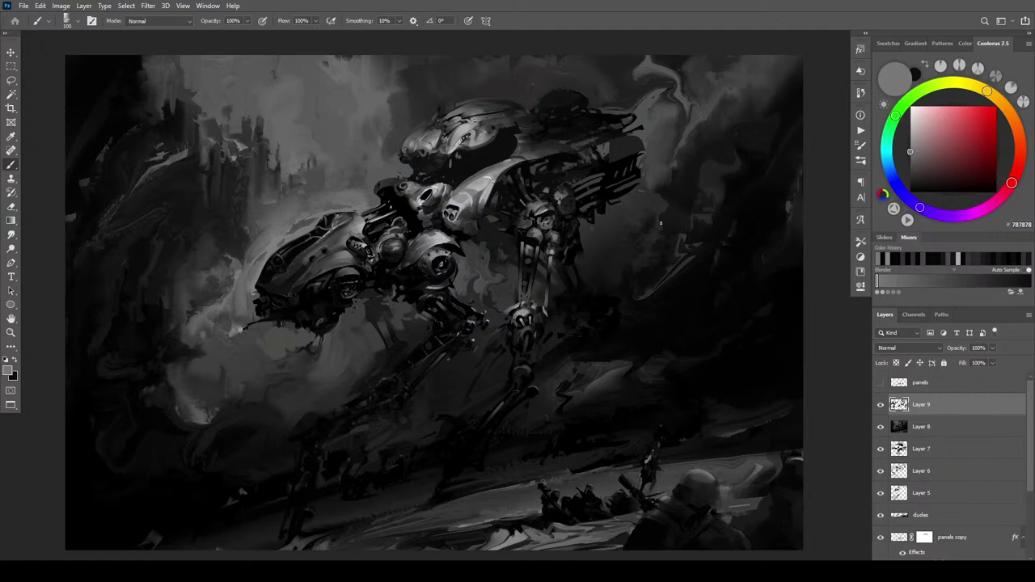
# Rework the dark smoky background around the rear knee with sampled near-blacks #050505 and #040504 and dark greys #1C1C1B and #1E1F1F
pyautogui.keyDown('alt'); pyautogui.click(596, 291); pyautogui.keyUp('alt')
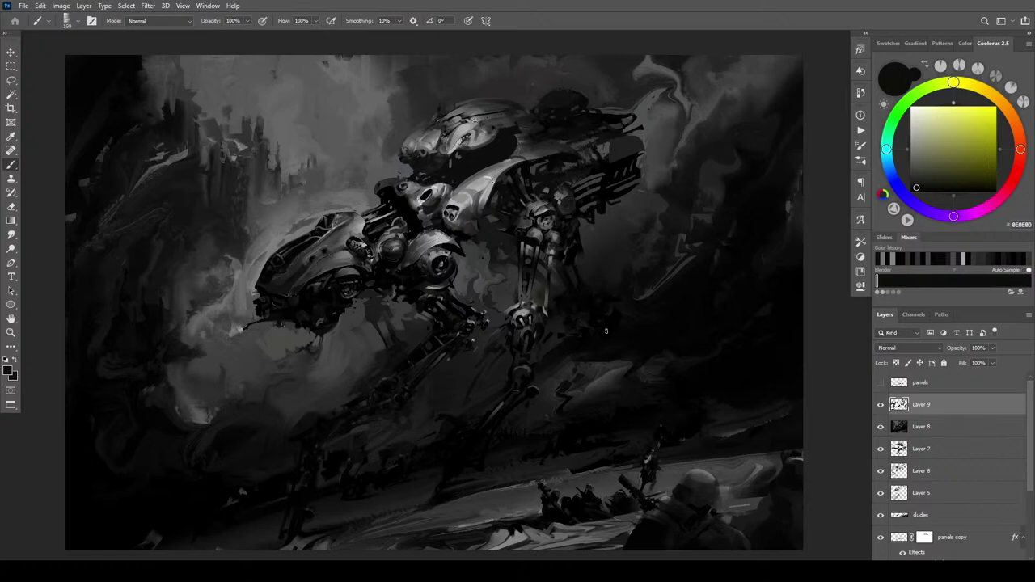
pyautogui.keyDown('alt'); pyautogui.click(597, 344); pyautogui.keyUp('alt')
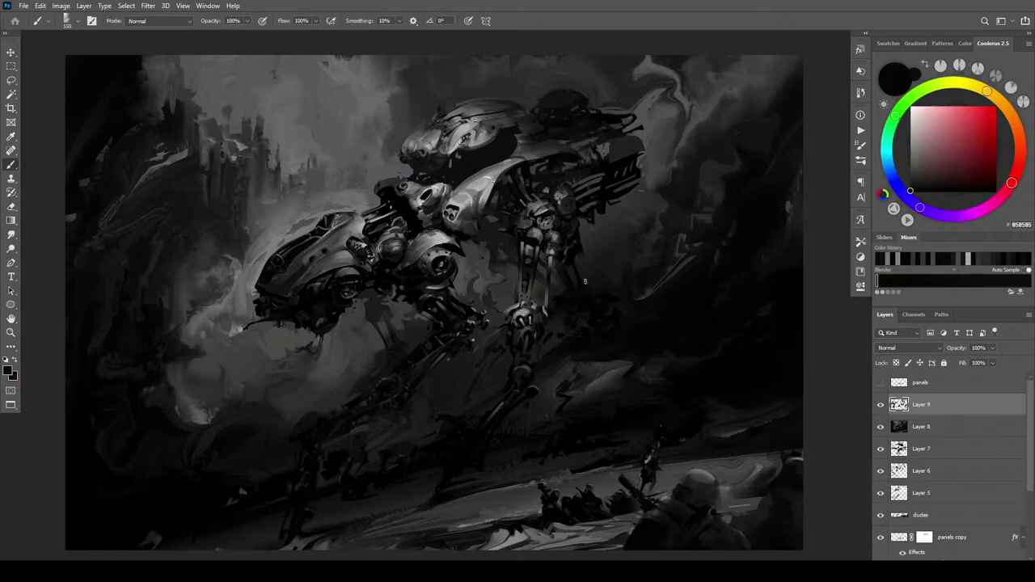
pyautogui.keyDown('alt'); pyautogui.click(558, 356); pyautogui.keyUp('alt')
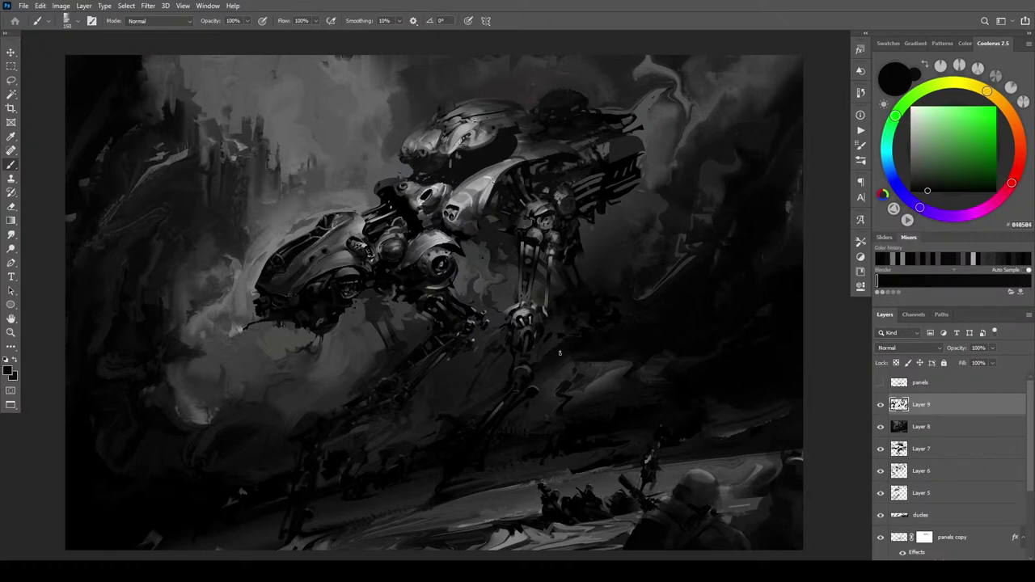
pyautogui.keyDown('alt'); pyautogui.click(557, 342); pyautogui.keyUp('alt')
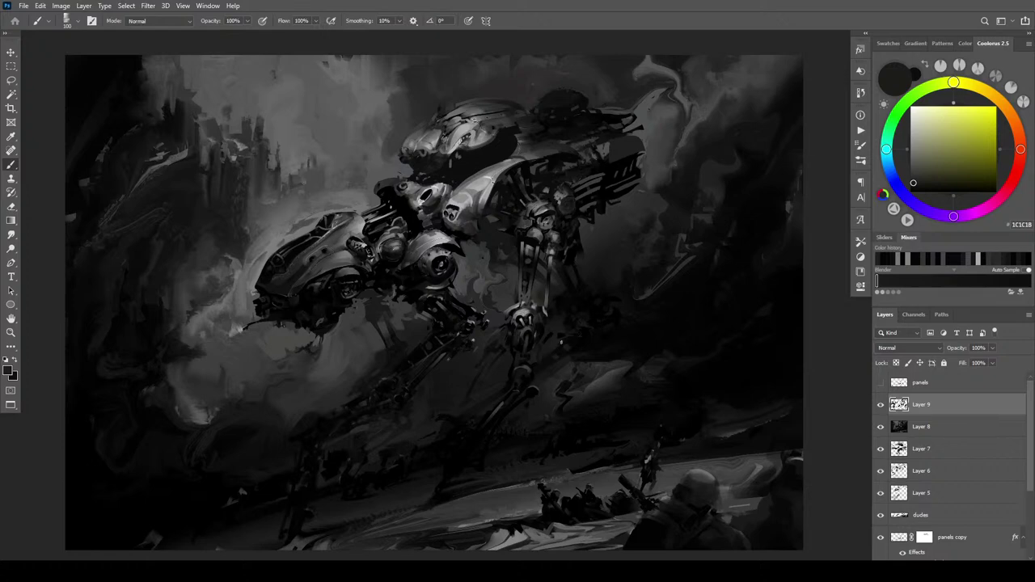
pyautogui.keyDown('alt'); pyautogui.click(574, 358); pyautogui.keyUp('alt')
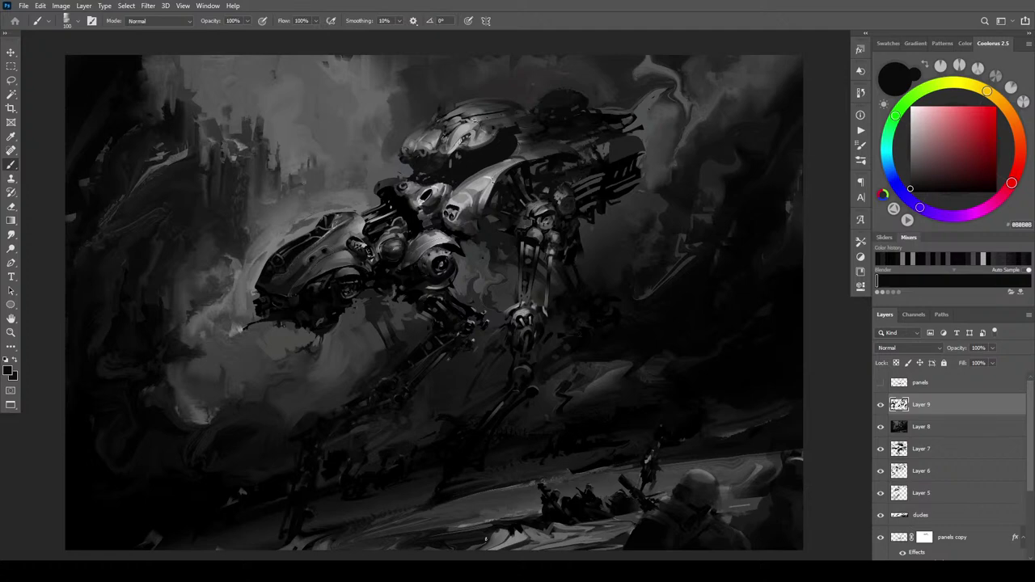
pyautogui.keyDown('alt'); pyautogui.click(504, 332); pyautogui.keyUp('alt')
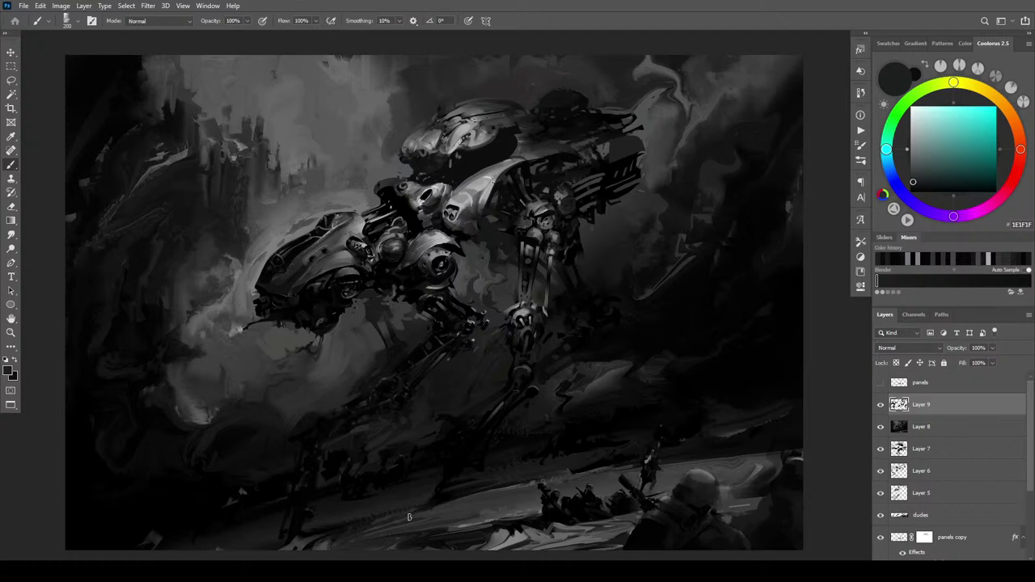
# Reshape the underside of the mech's head, cutting into its hanging parts with sampled dark greys #3A3C39 and #303030
pyautogui.keyDown('alt'); pyautogui.click(482, 253); pyautogui.keyUp('alt')
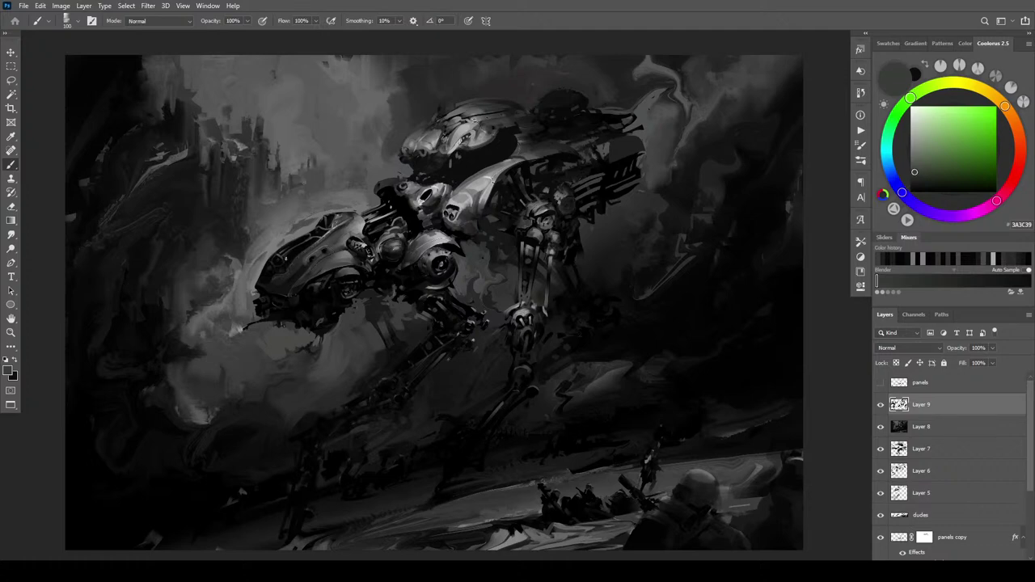
pyautogui.keyDown('alt'); pyautogui.click(347, 324); pyautogui.keyUp('alt')
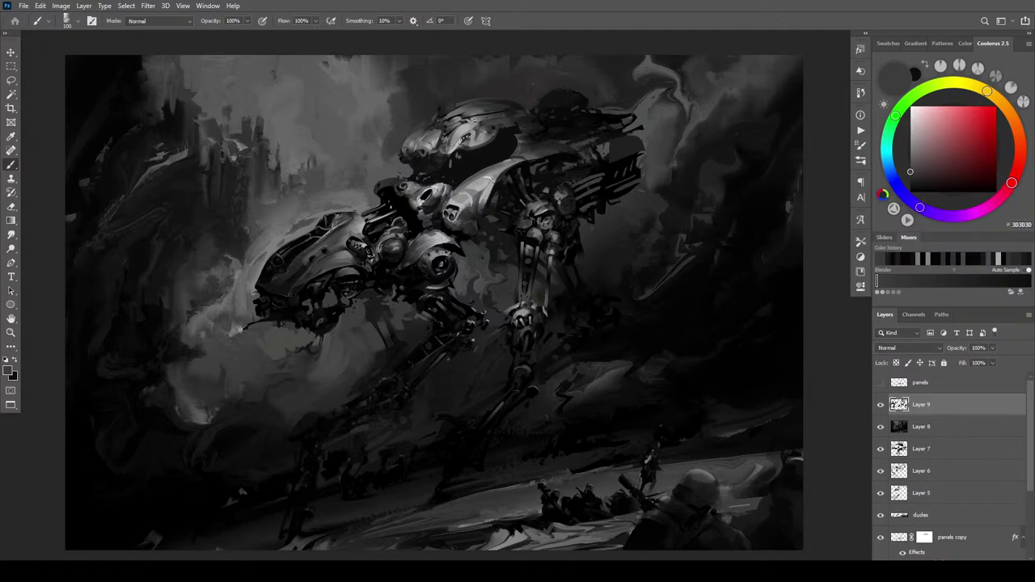
pyautogui.moveTo(325, 304); pyautogui.dragTo(336, 290)
pyautogui.moveTo(325, 335)
pyautogui.mouseDown()
pyautogui.moveTo(288, 357)
pyautogui.moveTo(323, 361)
pyautogui.mouseUp()
pyautogui.press(']')
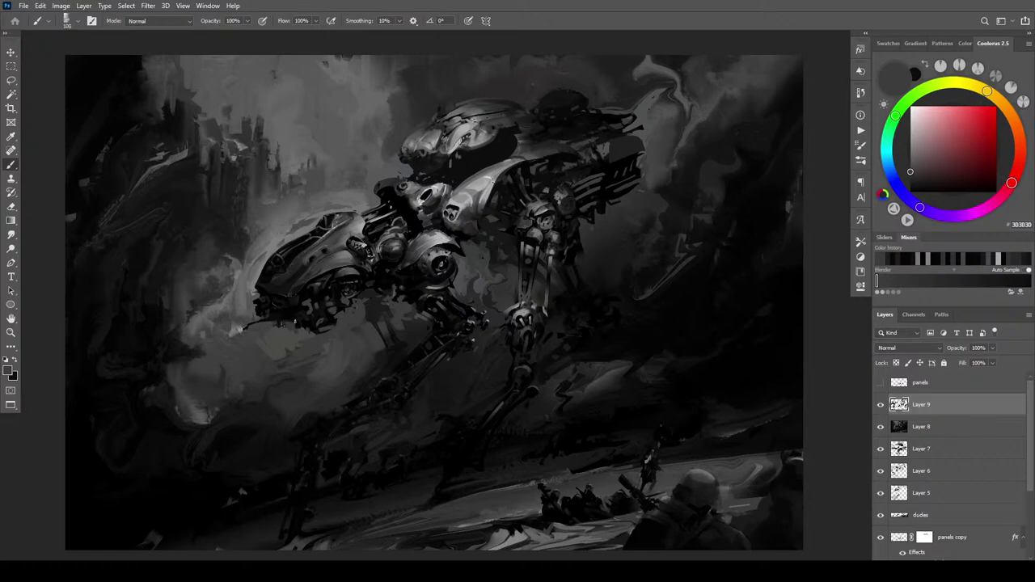
pyautogui.moveTo(272, 326); pyautogui.dragTo(336, 329)
# Sharpen the shoulder armour and neck joint with sampled light grey and small near-black accent strokes
pyautogui.keyDown('alt'); pyautogui.click(486, 184); pyautogui.keyUp('alt')
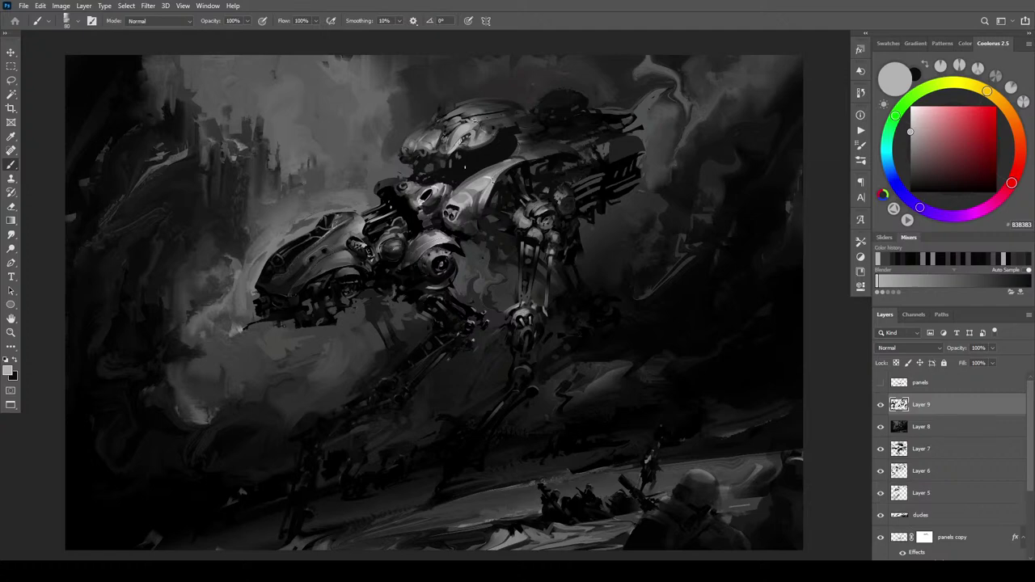
pyautogui.keyDown('alt'); pyautogui.click(467, 179); pyautogui.keyUp('alt')
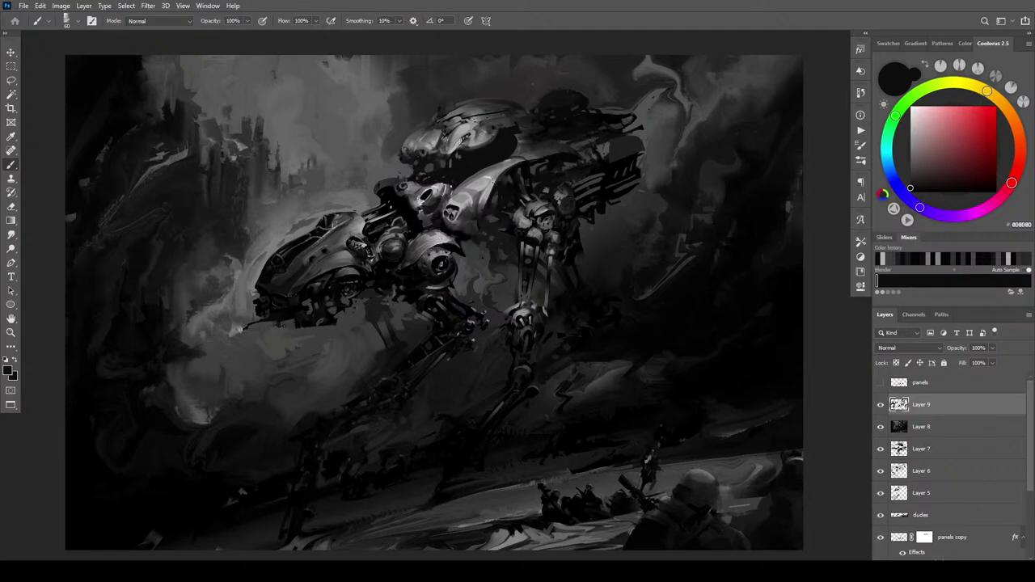
pyautogui.click(448, 185)
pyautogui.moveTo(446, 204); pyautogui.dragTo(445, 211)
pyautogui.moveTo(450, 225); pyautogui.dragTo(465, 230)
pyautogui.keyDown('alt'); pyautogui.click(398, 264); pyautogui.keyUp('alt')
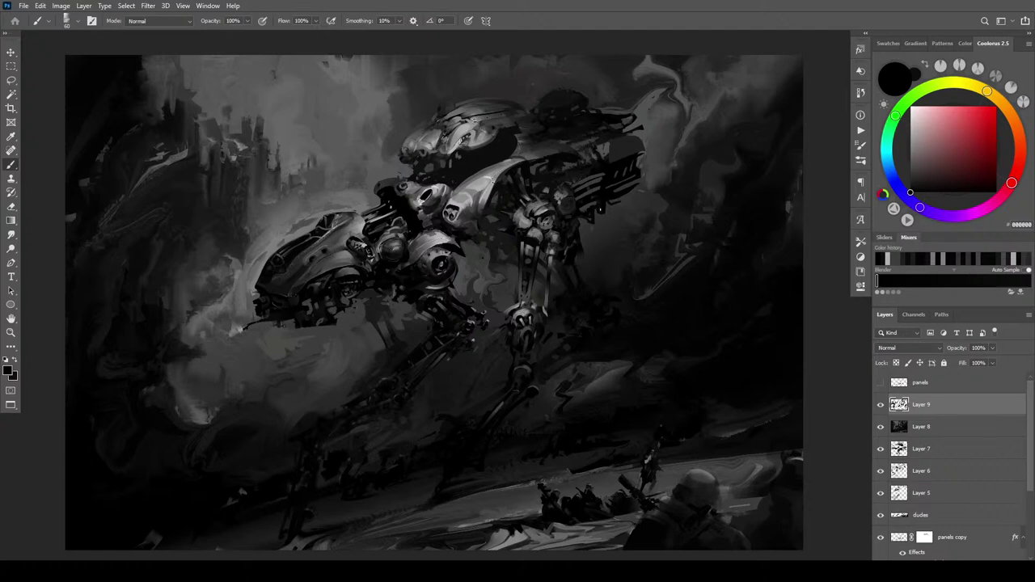
pyautogui.keyDown('alt'); pyautogui.click(653, 142); pyautogui.keyUp('alt')
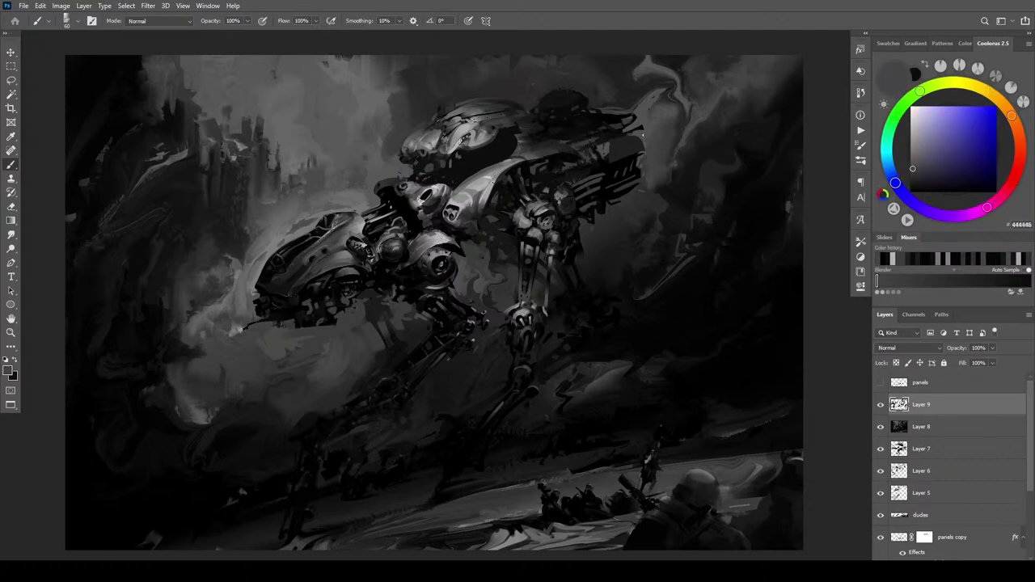
pyautogui.moveTo(609, 152)
pyautogui.mouseDown()
pyautogui.moveTo(607, 165)
pyautogui.moveTo(619, 140)
pyautogui.moveTo(605, 144)
pyautogui.moveTo(619, 158)
pyautogui.mouseUp()
pyautogui.hotkey('ctrl', 'z')
pyautogui.hotkey('ctrl', 'z')
pyautogui.hotkey('ctrl', 'z')
pyautogui.hotkey('ctrl', 'z')
# Reshape the rear engine shell's edge above the vents with sampled background greys #515252 and #474849, dark grey #202020 and black
pyautogui.keyDown('alt'); pyautogui.click(643, 133); pyautogui.keyUp('alt')
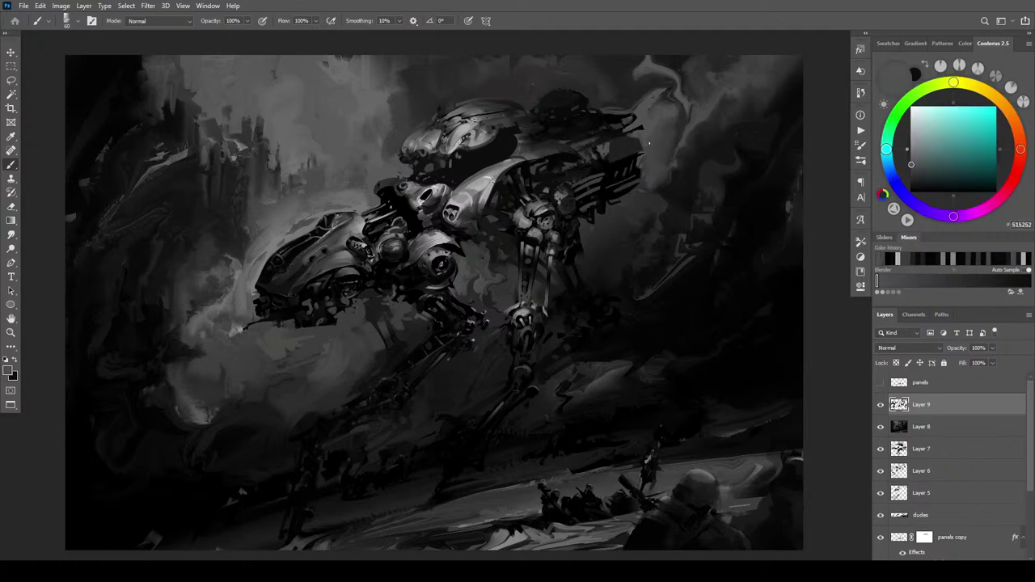
pyautogui.keyDown('alt'); pyautogui.click(618, 142); pyautogui.keyUp('alt')
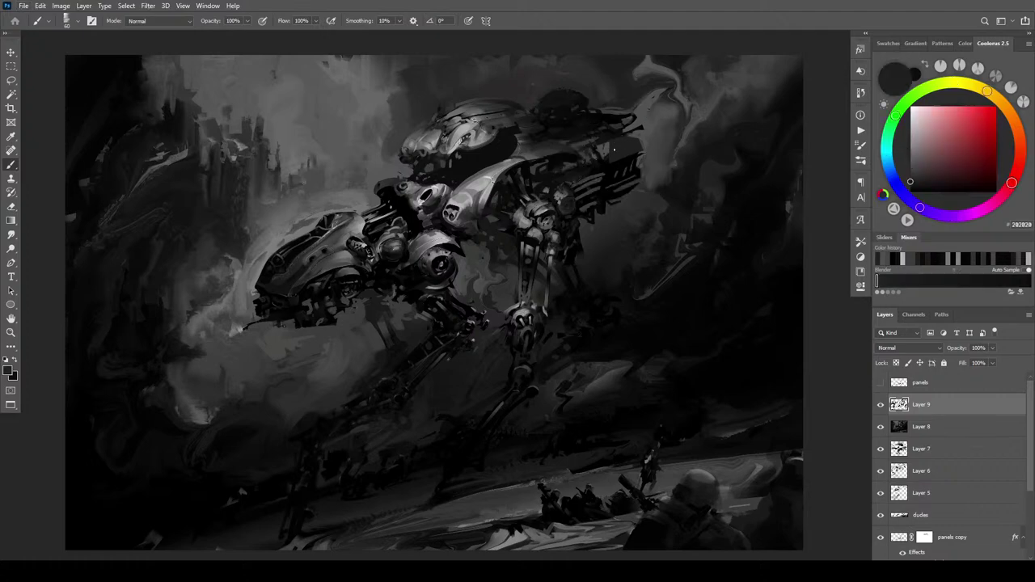
pyautogui.keyDown('alt'); pyautogui.click(608, 165); pyautogui.keyUp('alt')
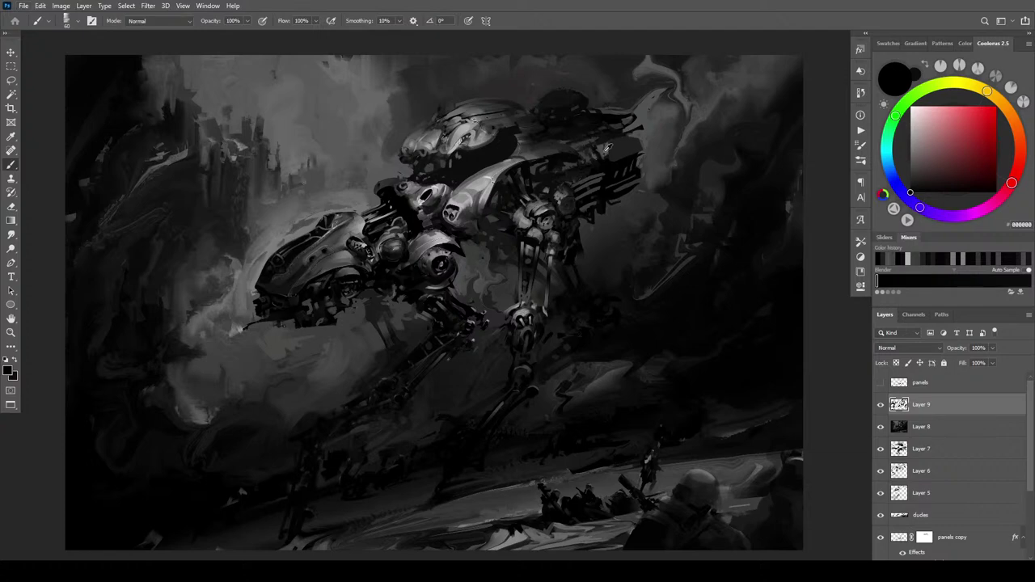
pyautogui.keyDown('alt'); pyautogui.click(609, 158); pyautogui.keyUp('alt')
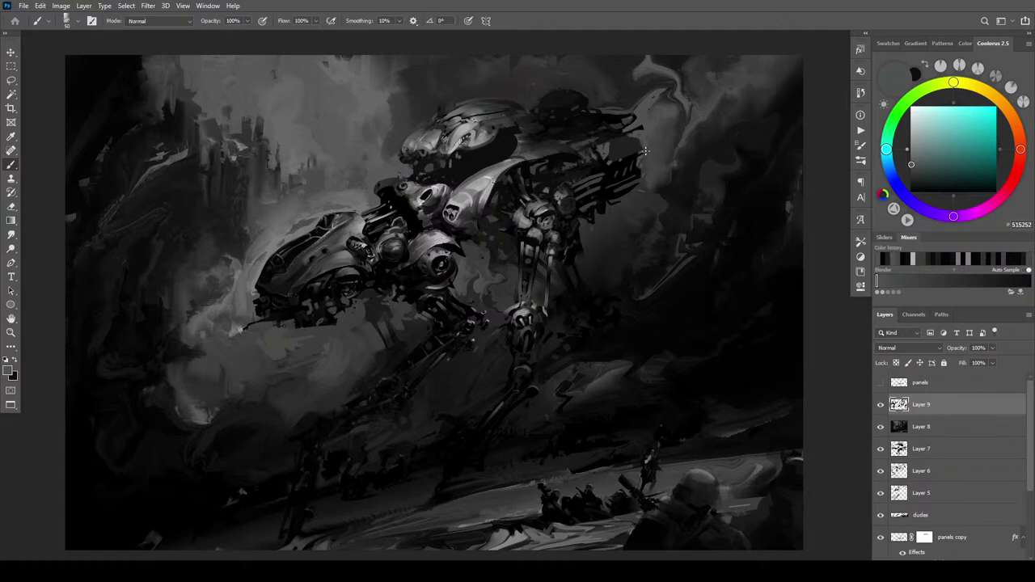
pyautogui.keyDown('alt'); pyautogui.click(633, 153); pyautogui.keyUp('alt')
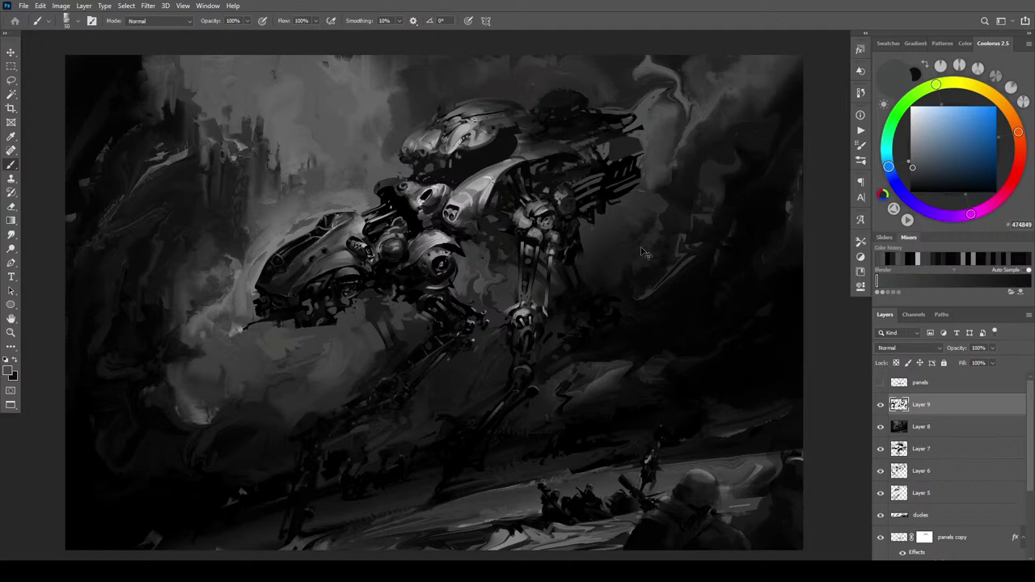
pyautogui.hotkey('ctrl', '+')
pyautogui.hotkey('ctrl', '+')
pyautogui.hotkey('ctrl', '+')
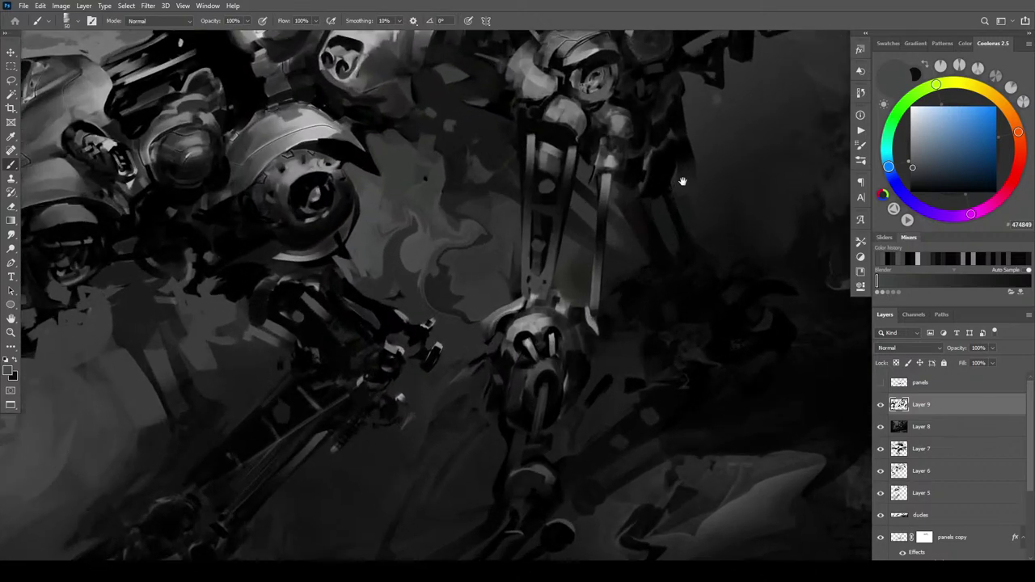
pyautogui.moveTo(682, 182); pyautogui.dragTo(647, 361)
pyautogui.keyDown('alt'); pyautogui.click(541, 298); pyautogui.keyUp('alt')
pyautogui.moveTo(503, 306)
pyautogui.mouseDown()
pyautogui.moveTo(605, 272)
pyautogui.moveTo(496, 307)
pyautogui.moveTo(591, 241)
pyautogui.moveTo(518, 297)
pyautogui.moveTo(580, 277)
pyautogui.mouseUp()
pyautogui.hotkey('ctrl', 'z')
pyautogui.hotkey('ctrl', 'z')
pyautogui.hotkey('ctrl', 'z')
pyautogui.moveTo(508, 308); pyautogui.dragTo(592, 272)
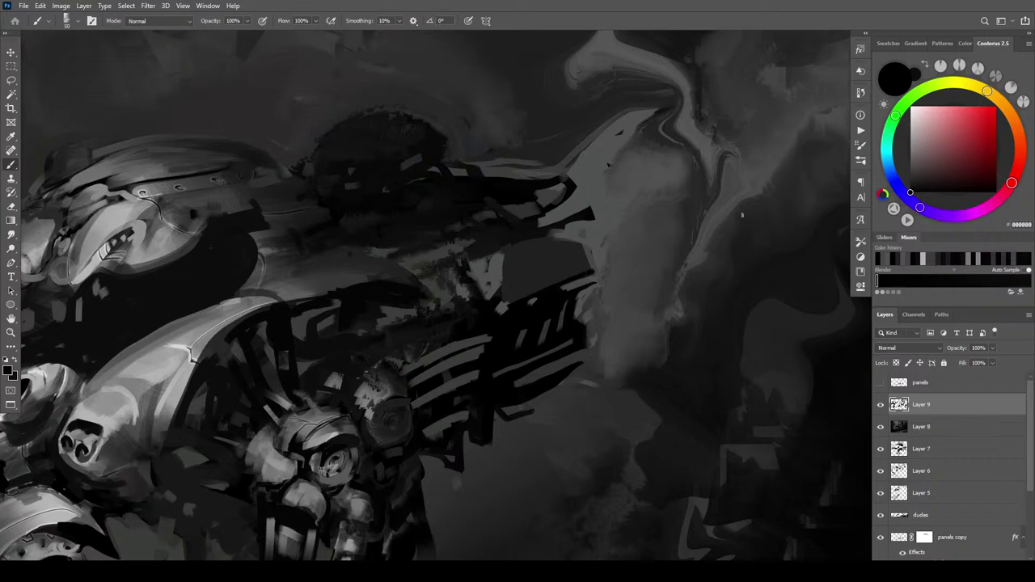
pyautogui.hotkey('ctrl', 'z')
# Paint a small round port on the grey rear engine shell with sampled dark grey #202020 and black #000000
pyautogui.keyDown('alt'); pyautogui.click(518, 291); pyautogui.keyUp('alt')
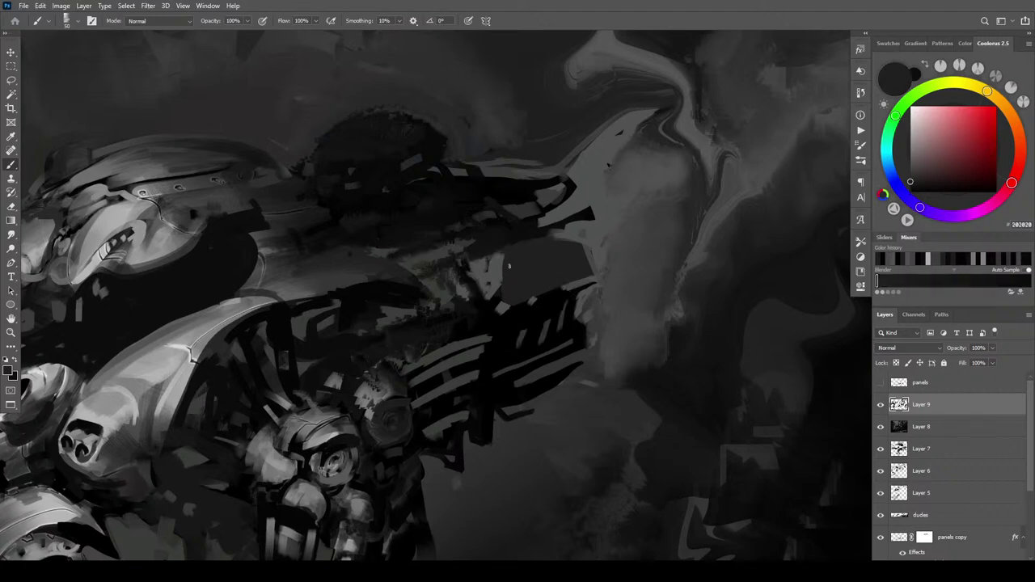
pyautogui.keyDown('alt'); pyautogui.click(525, 313); pyautogui.keyUp('alt')
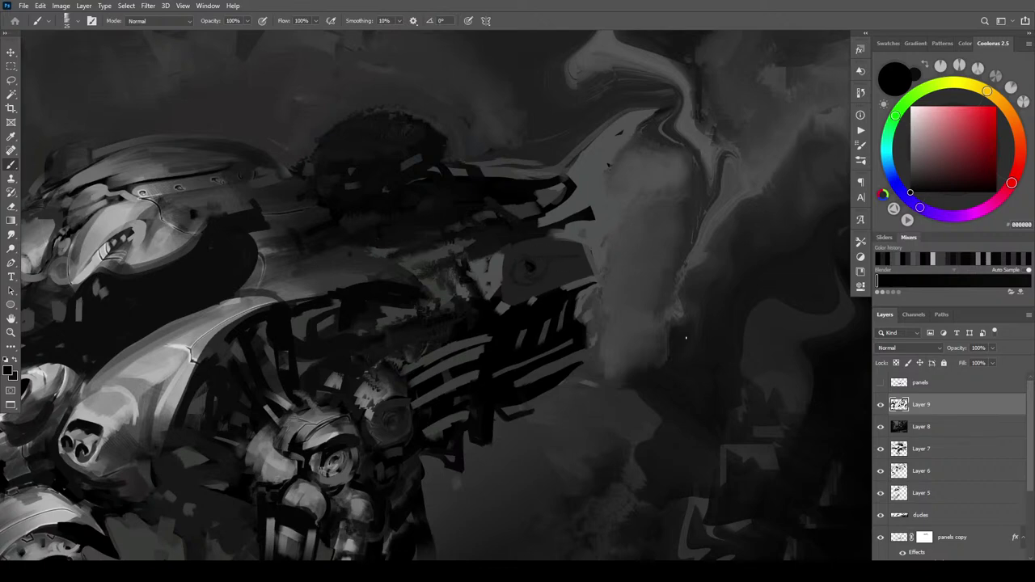
# Round out the rear engine shell above the vents with sampled dark grey #202020 and background grey #434243
pyautogui.hotkey('ctrl', '-')
pyautogui.hotkey('ctrl', '-')
pyautogui.hotkey('ctrl', '-')
pyautogui.hotkey('ctrl', '-')
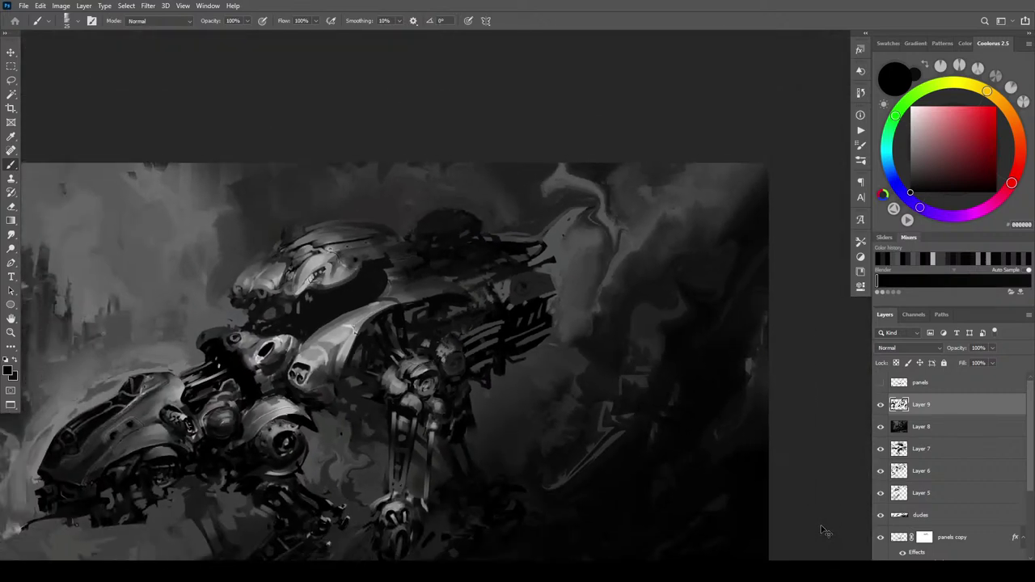
pyautogui.scroll(2, 821, 530)
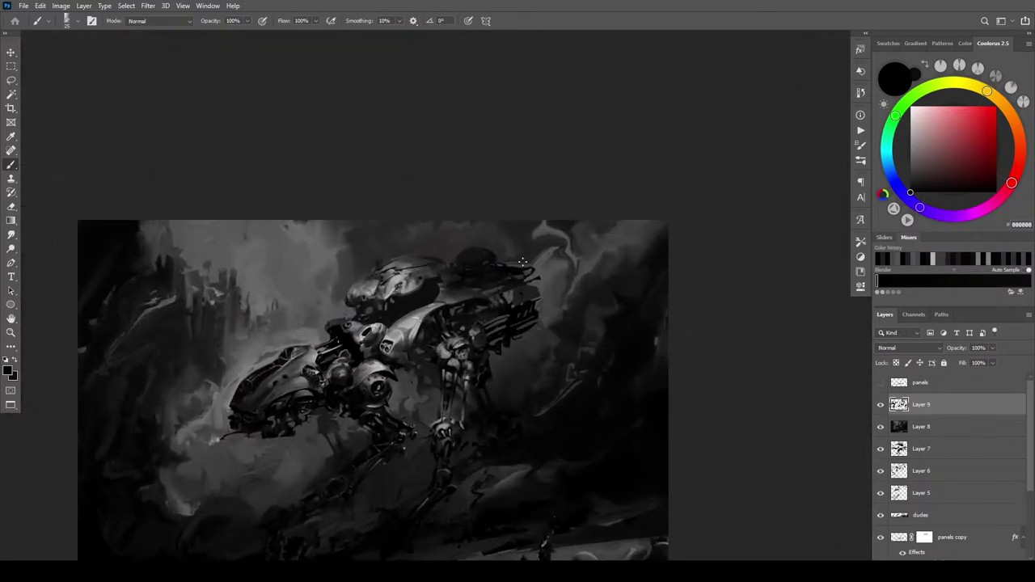
pyautogui.keyDown('alt'); pyautogui.click(535, 298); pyautogui.keyUp('alt')
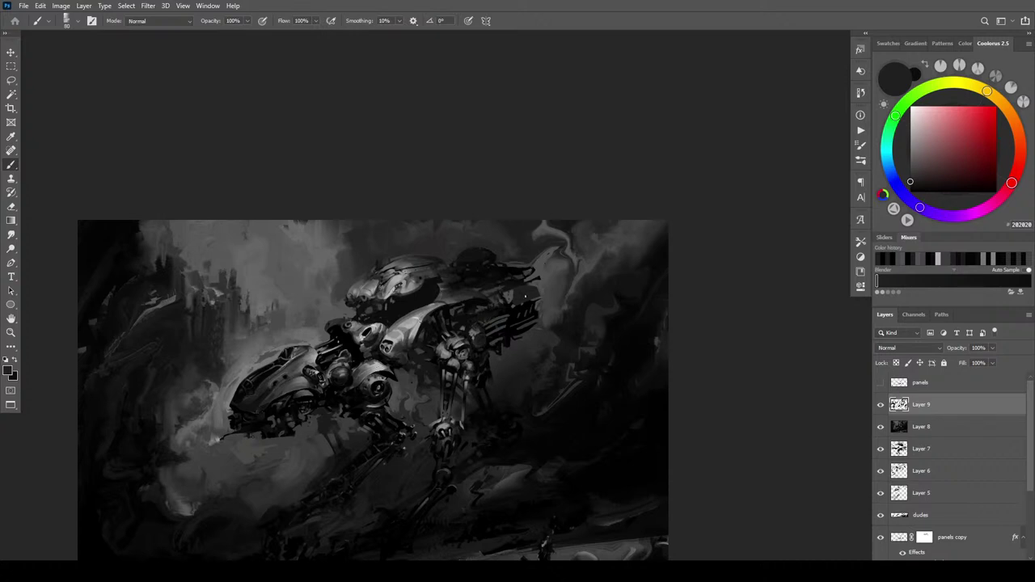
pyautogui.keyDown('alt'); pyautogui.click(519, 296); pyautogui.keyUp('alt')
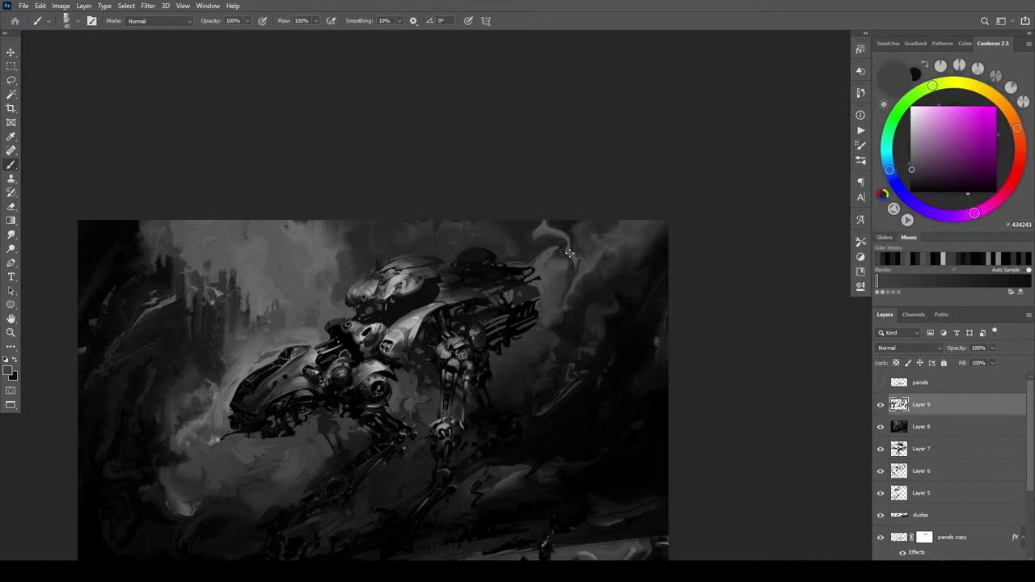
pyautogui.keyDown('alt'); pyautogui.click(533, 288); pyautogui.keyUp('alt')
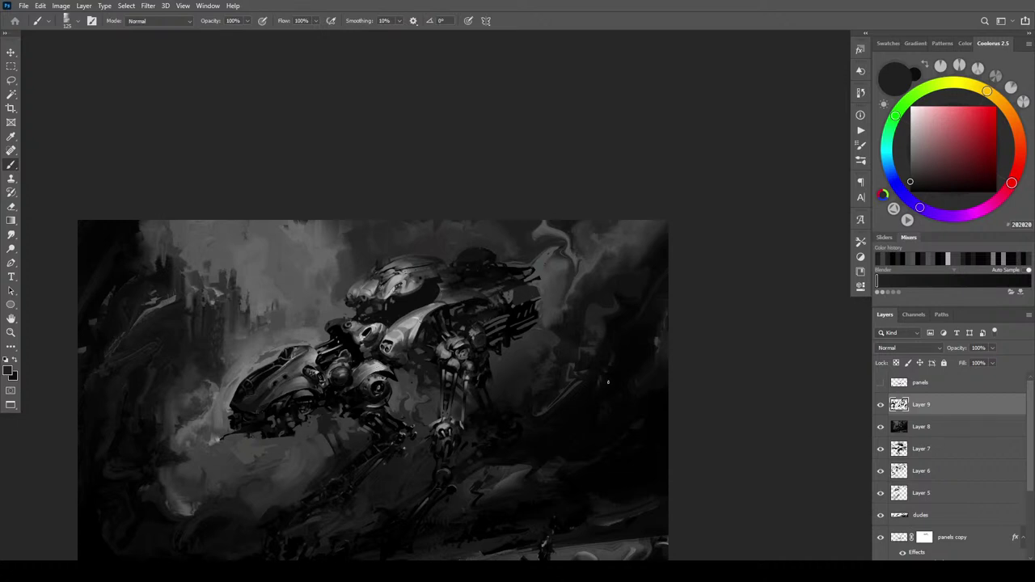
# Define the gap between the rear engine shell and upper thruster with background grey #515252, and darken nearby parts with black and #050505
pyautogui.keyDown('alt'); pyautogui.click(534, 297); pyautogui.keyUp('alt')
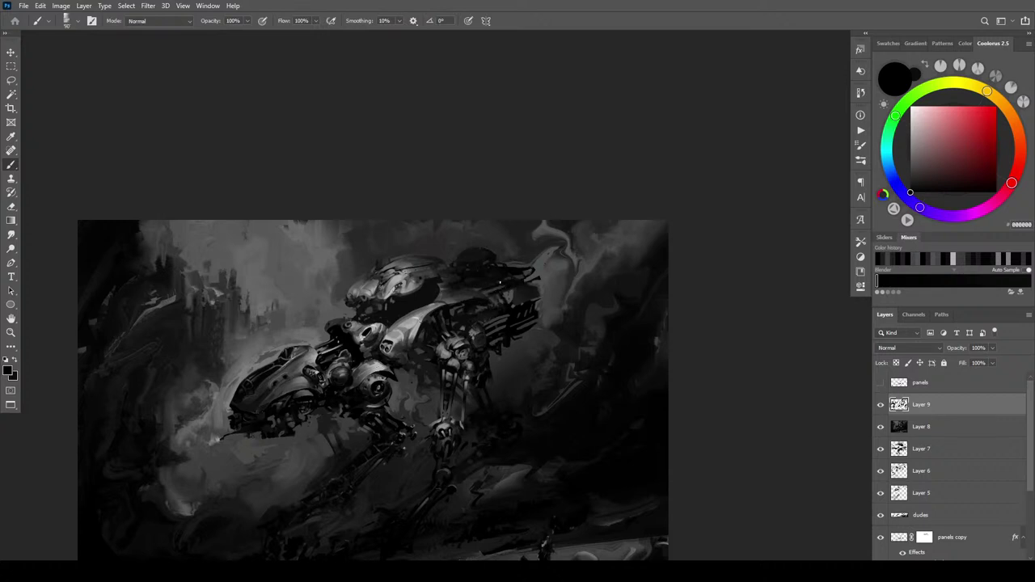
pyautogui.press(']')
pyautogui.press('[')
pyautogui.keyDown('alt'); pyautogui.click(551, 278); pyautogui.keyUp('alt')
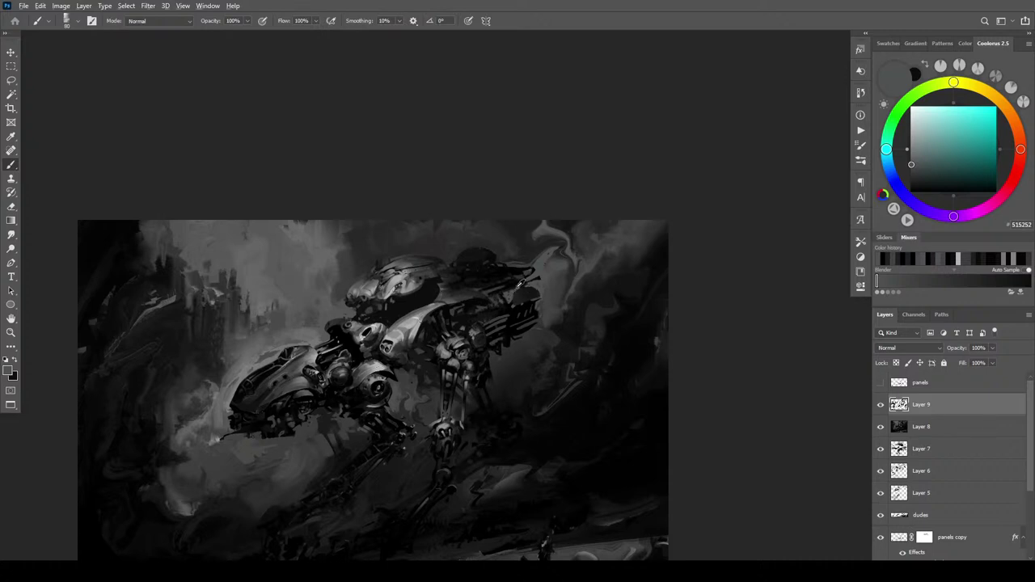
pyautogui.keyDown('alt'); pyautogui.click(514, 285); pyautogui.keyUp('alt')
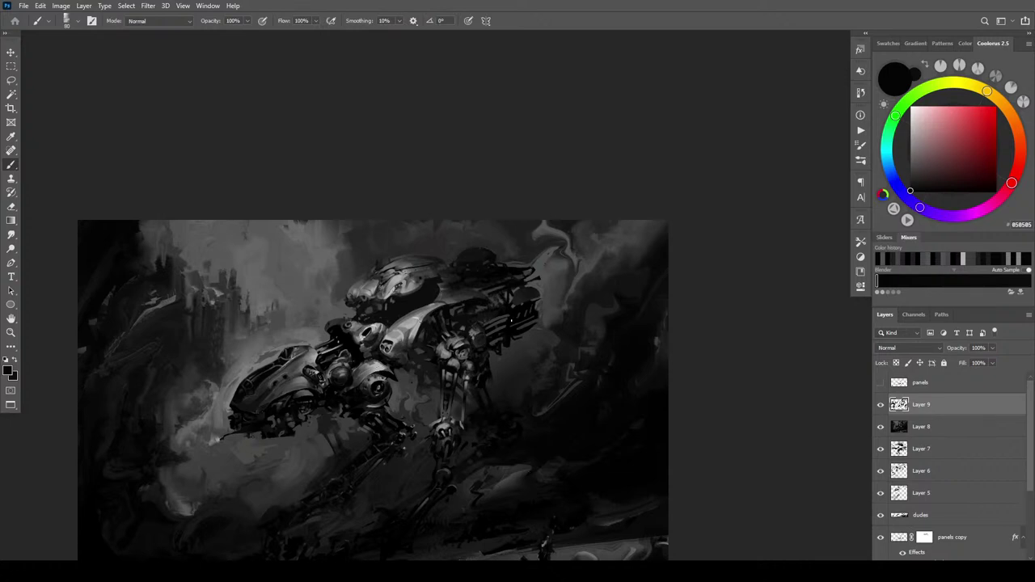
pyautogui.moveTo(482, 321); pyautogui.dragTo(489, 324)
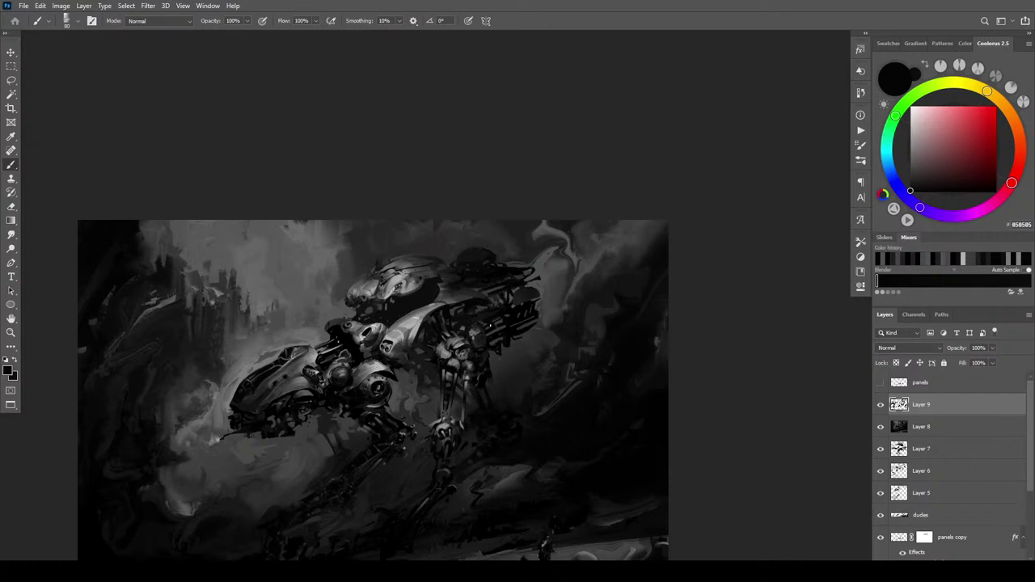
# Clean up the lower edge of the rear engine vents with sampled background greys #393838 and #302F30 and black #000000
pyautogui.keyDown('alt'); pyautogui.click(542, 314); pyautogui.keyUp('alt')
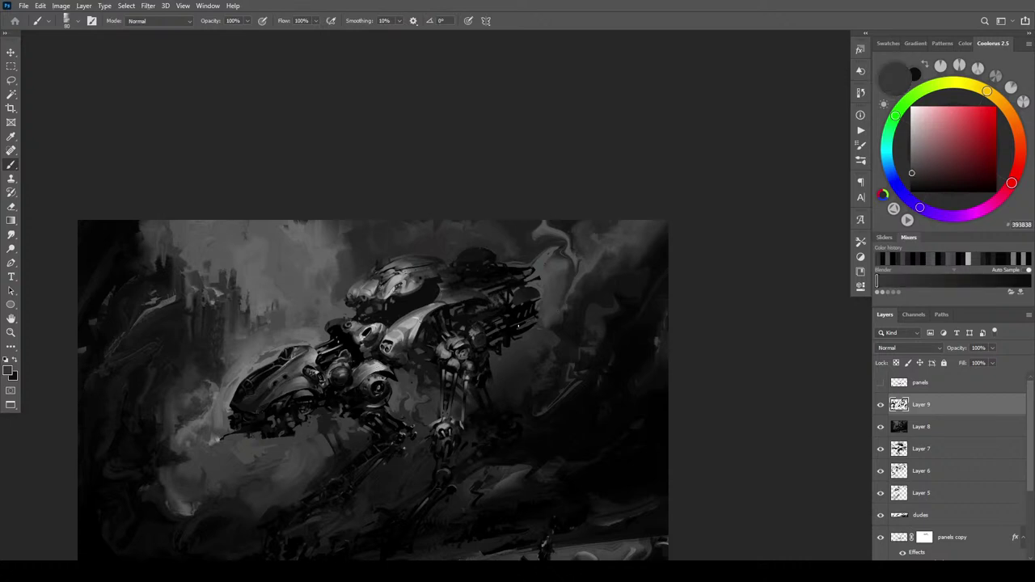
pyautogui.keyDown('alt'); pyautogui.click(516, 321); pyautogui.keyUp('alt')
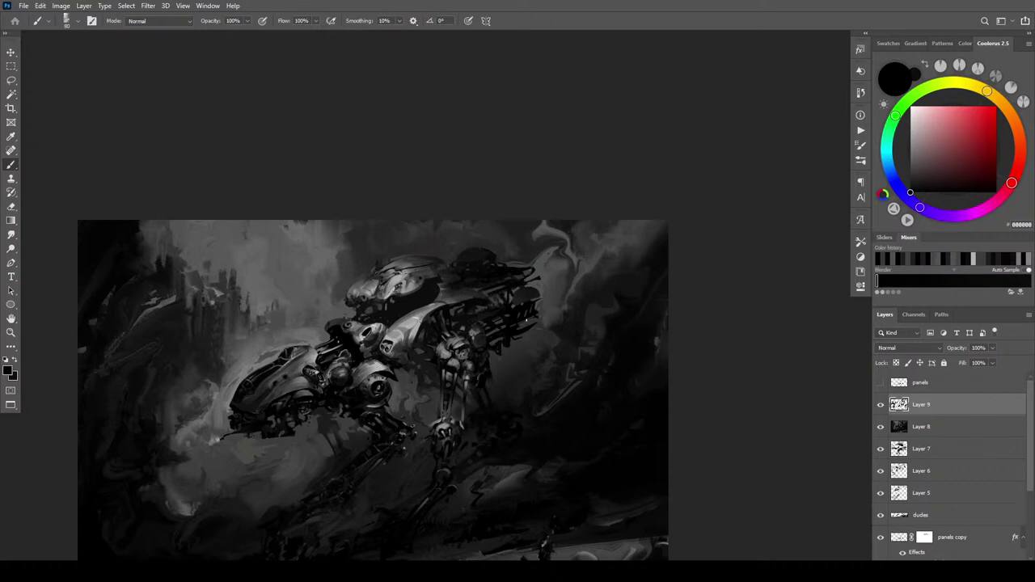
pyautogui.keyDown('alt'); pyautogui.click(539, 325); pyautogui.keyUp('alt')
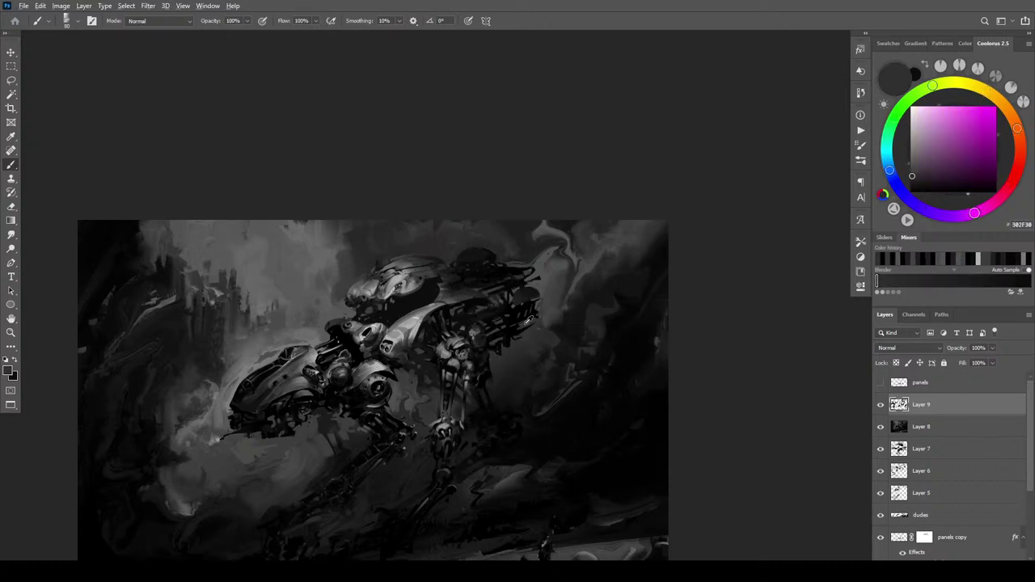
pyautogui.keyDown('alt'); pyautogui.click(513, 331); pyautogui.keyUp('alt')
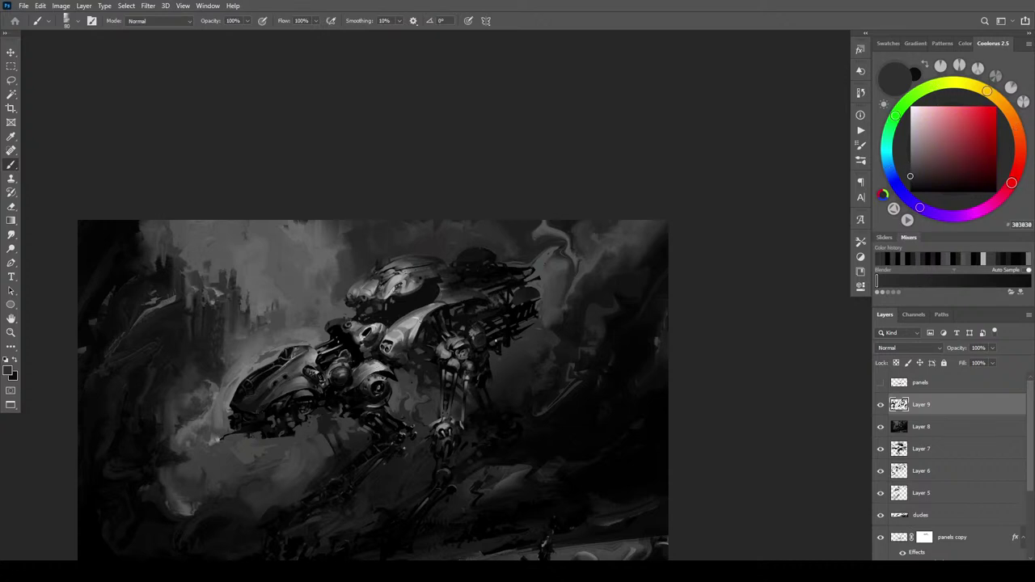
pyautogui.keyDown('alt'); pyautogui.click(519, 332); pyautogui.keyUp('alt')
pyautogui.keyDown('alt'); pyautogui.click(516, 345); pyautogui.keyUp('alt')
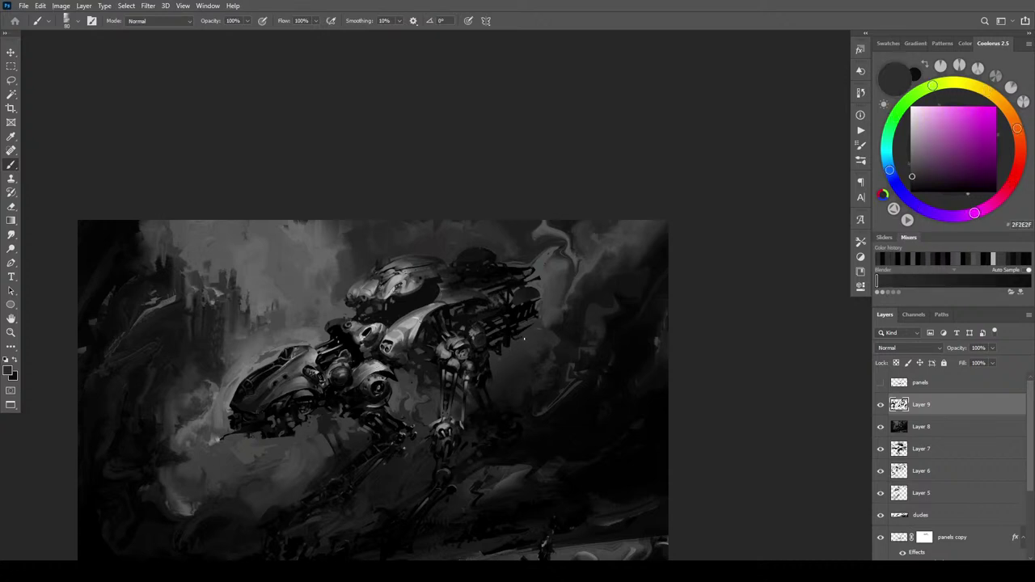
# Paint small dark details on the rounded rear engine shell with a smaller brush in sampled black #000000 and #0F0F0F
pyautogui.keyDown('alt'); pyautogui.click(524, 330); pyautogui.keyUp('alt')
pyautogui.press('[')
pyautogui.press('[')
pyautogui.press('[')
pyautogui.press('[')
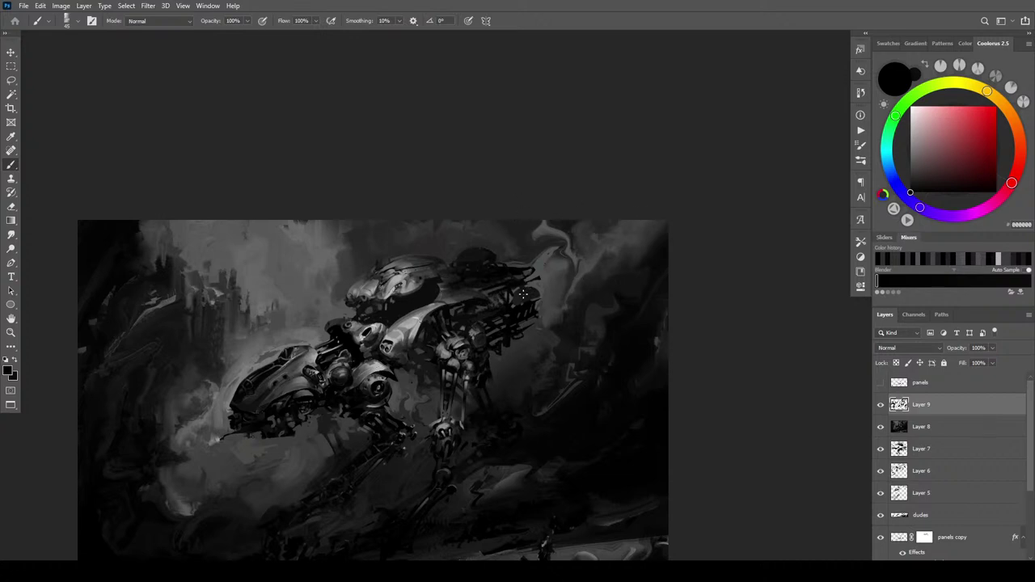
pyautogui.moveTo(527, 292); pyautogui.dragTo(533, 297)
pyautogui.moveTo(525, 288); pyautogui.dragTo(526, 293)
pyautogui.keyDown('alt'); pyautogui.click(531, 289); pyautogui.keyUp('alt')
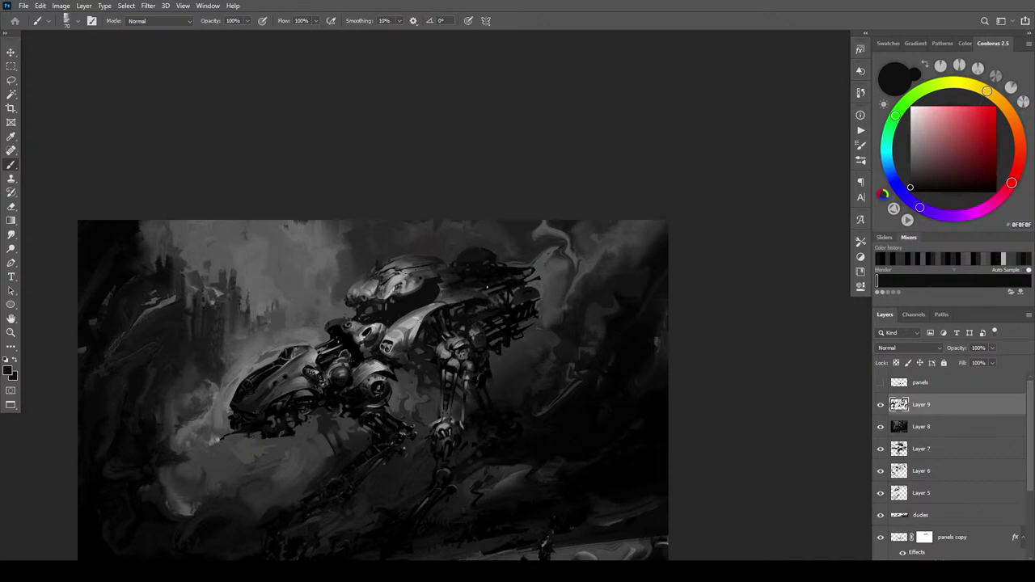
# Darken the underside of the mech's upper head with a short stroke of sampled near-black #151515
pyautogui.keyDown('alt'); pyautogui.click(402, 301); pyautogui.keyUp('alt')
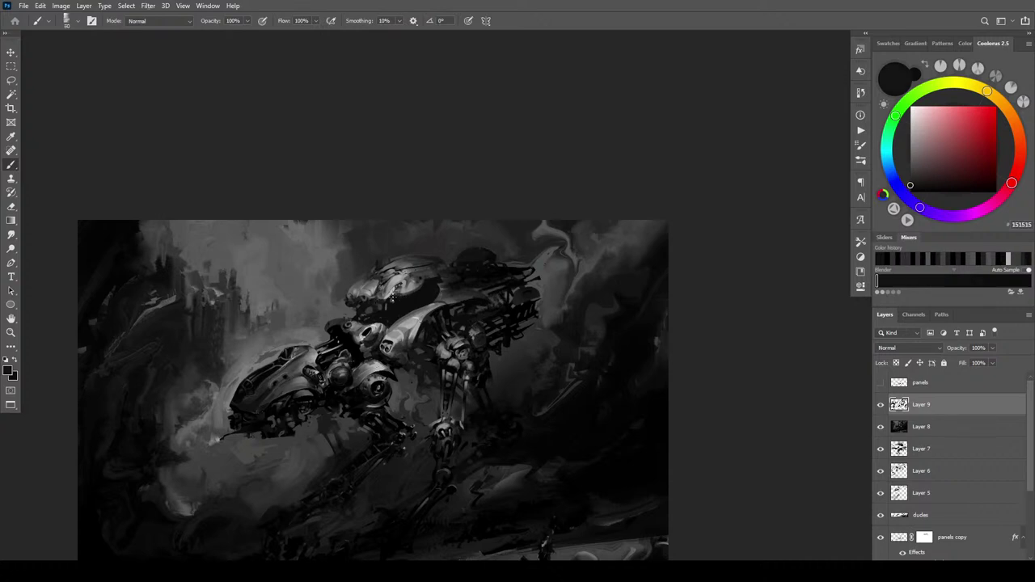
pyautogui.moveTo(384, 292); pyautogui.dragTo(381, 299)
pyautogui.keyDown('alt'); pyautogui.click(356, 293); pyautogui.keyUp('alt')
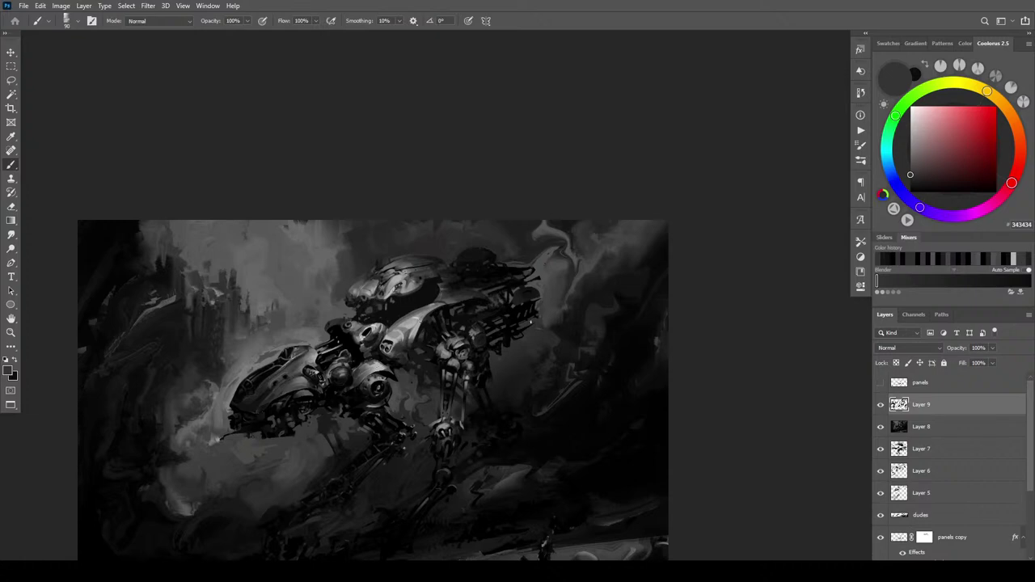
# Darken the gap between the shoulder plate and rear hip joint with sampled near-black #040404, adjusting the brush size and undoing the last stroke
pyautogui.hotkey('ctrl', '+')
pyautogui.hotkey('ctrl', '+')
pyautogui.hotkey('ctrl', '+')
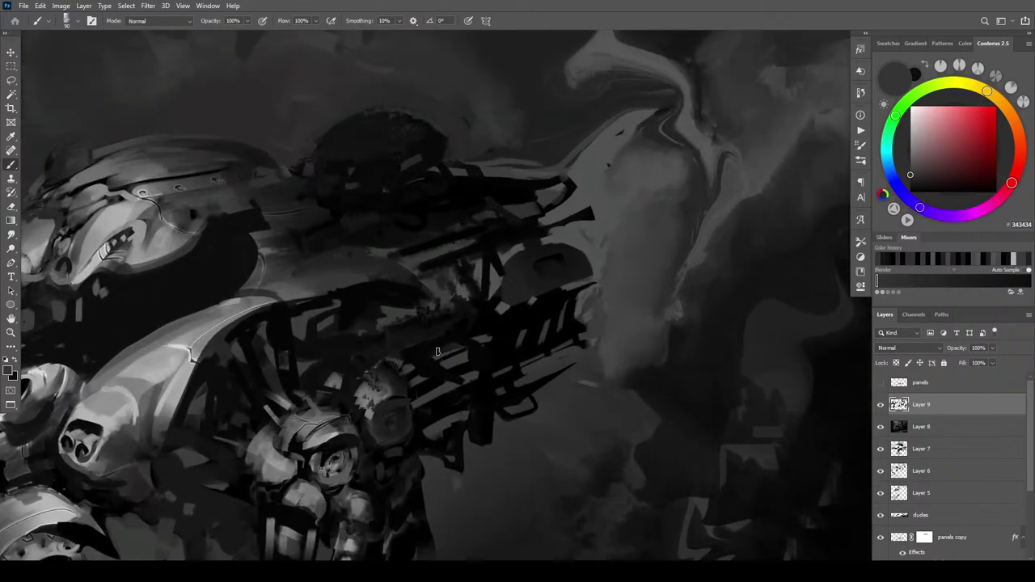
pyautogui.moveTo(439, 351); pyautogui.dragTo(749, 166)
pyautogui.moveTo(575, 318); pyautogui.dragTo(614, 289)
pyautogui.moveTo(596, 351); pyautogui.dragTo(428, 489)
pyautogui.keyDown('alt'); pyautogui.click(579, 323); pyautogui.keyUp('alt')
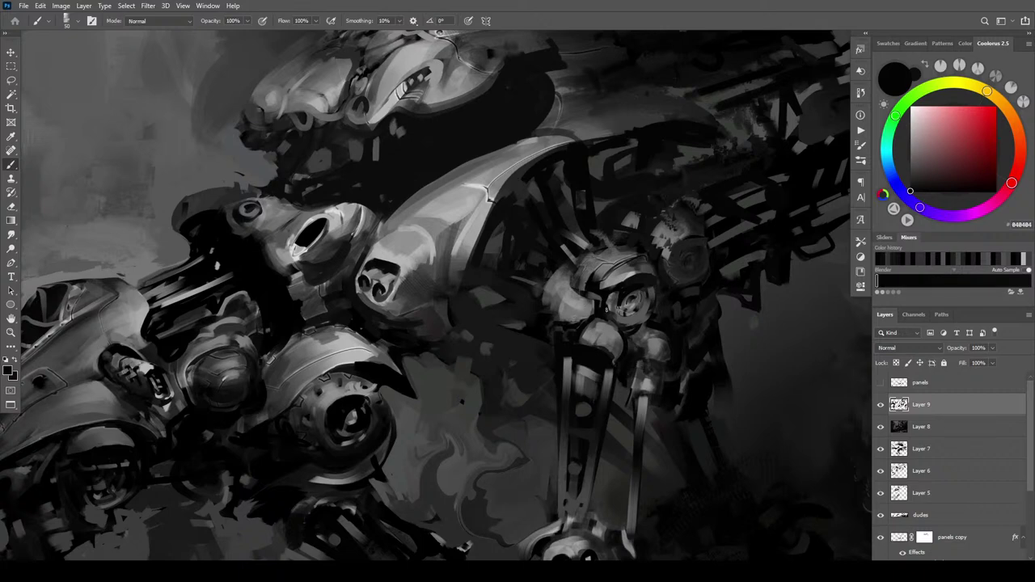
pyautogui.press(']')
pyautogui.press(']')
pyautogui.press(']')
pyautogui.press(']')
pyautogui.press(']')
pyautogui.press(']')
pyautogui.press(']')
pyautogui.press('[')
pyautogui.press('[')
pyautogui.press('[')
pyautogui.press('[')
pyautogui.press('[')
pyautogui.press('[')
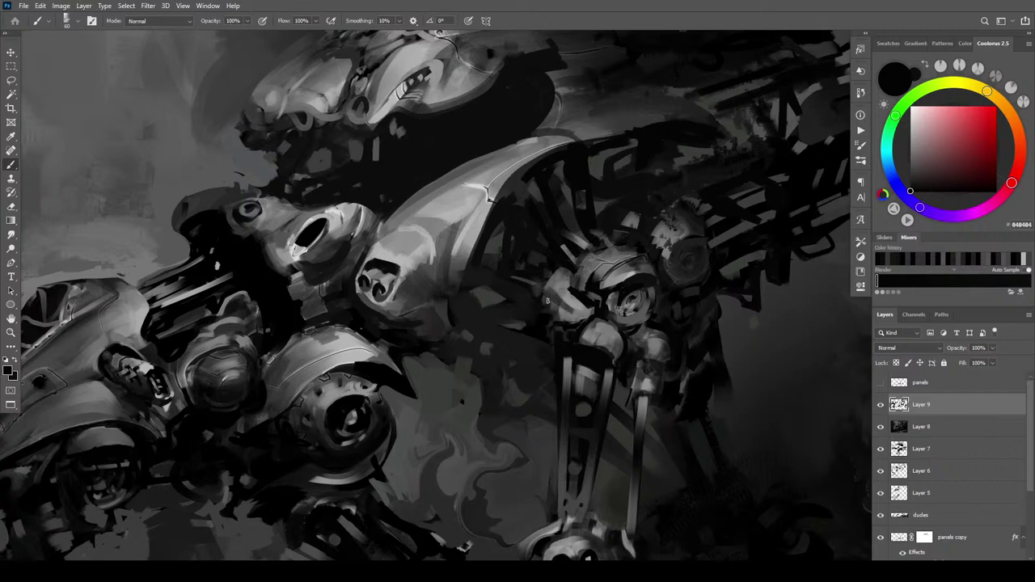
pyautogui.hotkey('ctrl', 'z')
# Shape a small rounded cap on the rear hip joint's front side with near-black and sampled grey #717171
pyautogui.moveTo(547, 309)
pyautogui.mouseDown()
pyautogui.moveTo(550, 299)
pyautogui.moveTo(563, 307)
pyautogui.moveTo(564, 321)
pyautogui.mouseUp()
pyautogui.keyDown('alt'); pyautogui.click(559, 310); pyautogui.keyUp('alt')
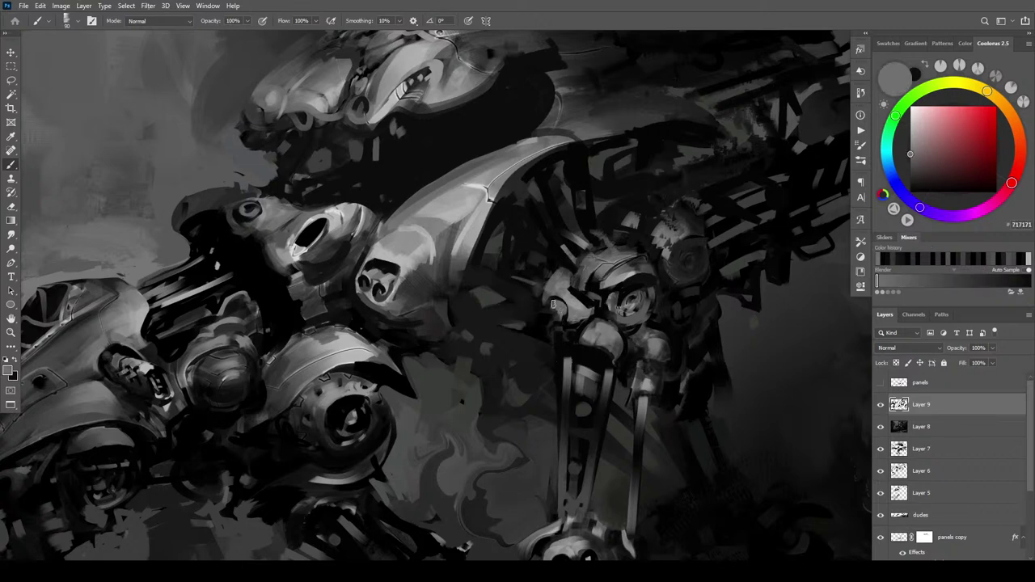
pyautogui.moveTo(548, 311)
pyautogui.mouseDown()
pyautogui.moveTo(555, 323)
pyautogui.moveTo(541, 329)
pyautogui.mouseUp()
pyautogui.keyDown('alt'); pyautogui.click(566, 303); pyautogui.keyUp('alt')
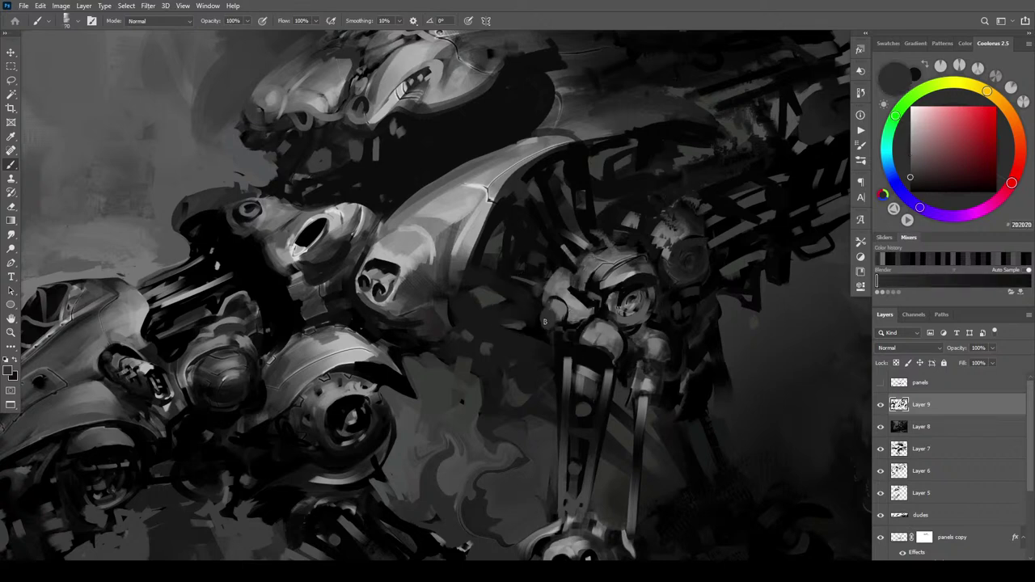
# Paint near-black #050505 strokes behind the shoulder plate and along the front of the rear leg's upper strut
pyautogui.keyDown('alt'); pyautogui.click(556, 339); pyautogui.keyUp('alt')
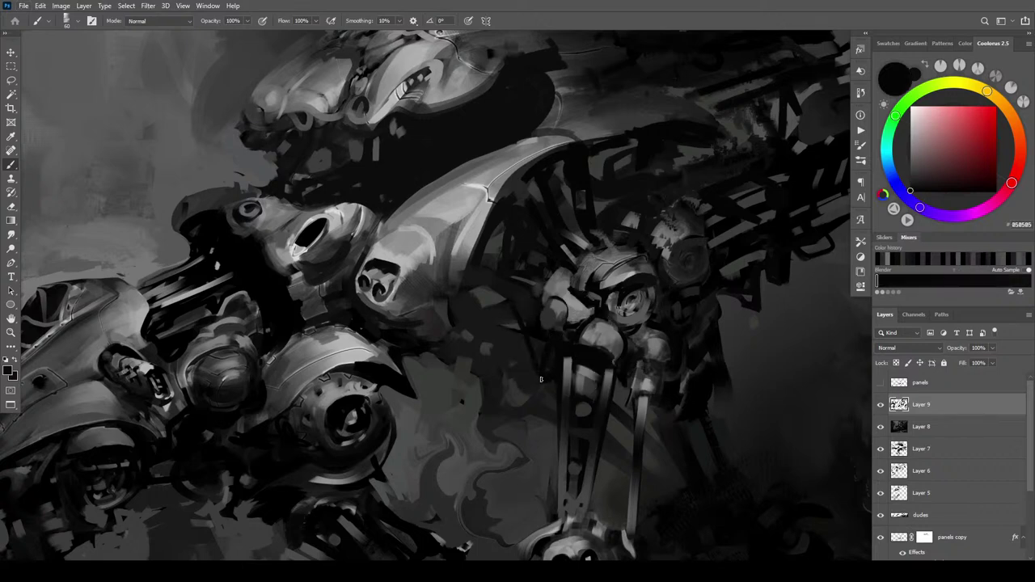
pyautogui.moveTo(509, 277); pyautogui.dragTo(520, 291)
pyautogui.moveTo(544, 384); pyautogui.dragTo(558, 440)
pyautogui.hotkey('ctrl', '-')
pyautogui.hotkey('ctrl', '-')
pyautogui.hotkey('ctrl', '-')
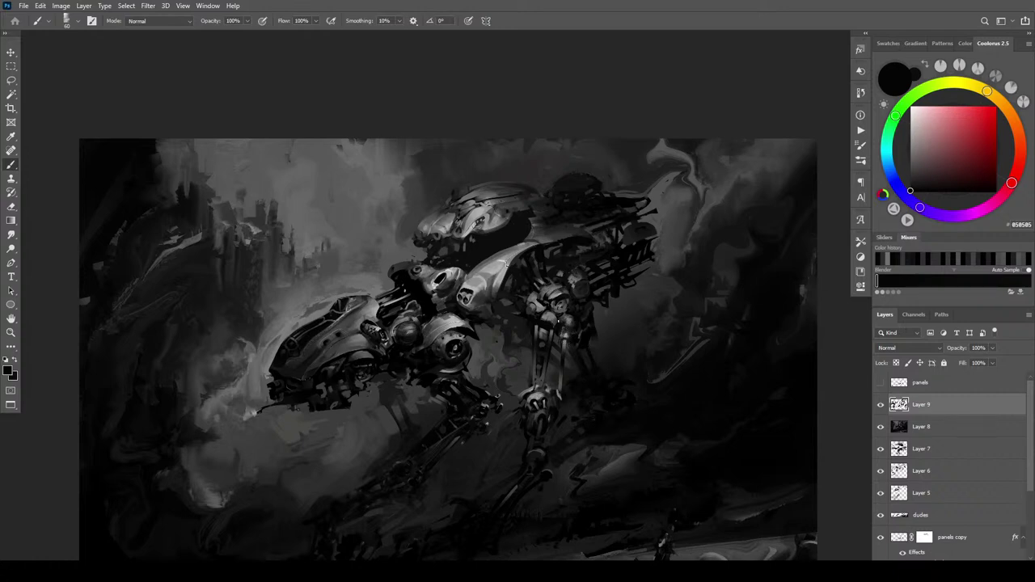
# Touch up the rear hip joint and the upper thruster struts with sampled tones #070707, #919191 and #505050
pyautogui.keyDown('alt'); pyautogui.click(526, 326); pyautogui.keyUp('alt')
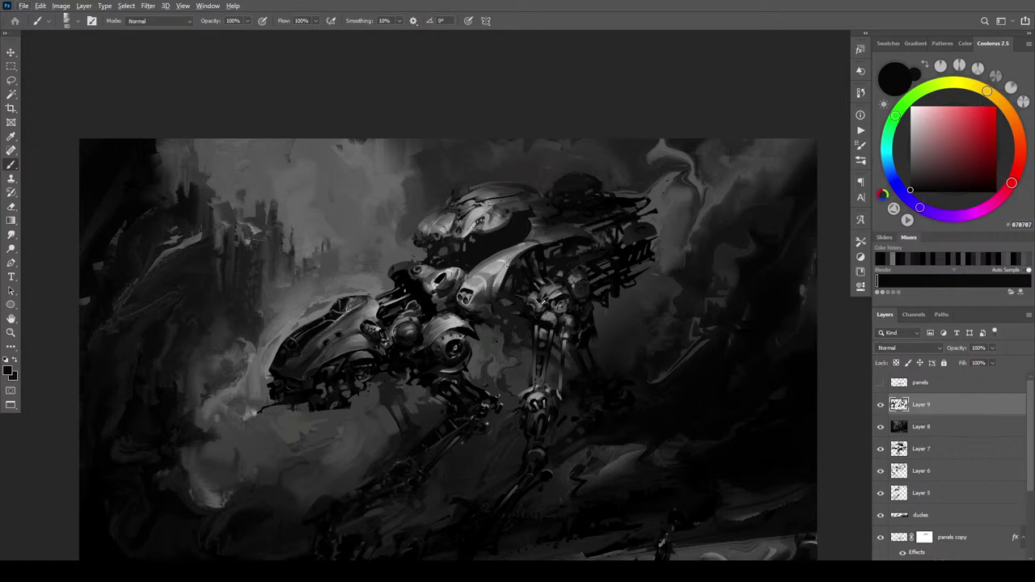
pyautogui.keyDown('alt'); pyautogui.click(544, 299); pyautogui.keyUp('alt')
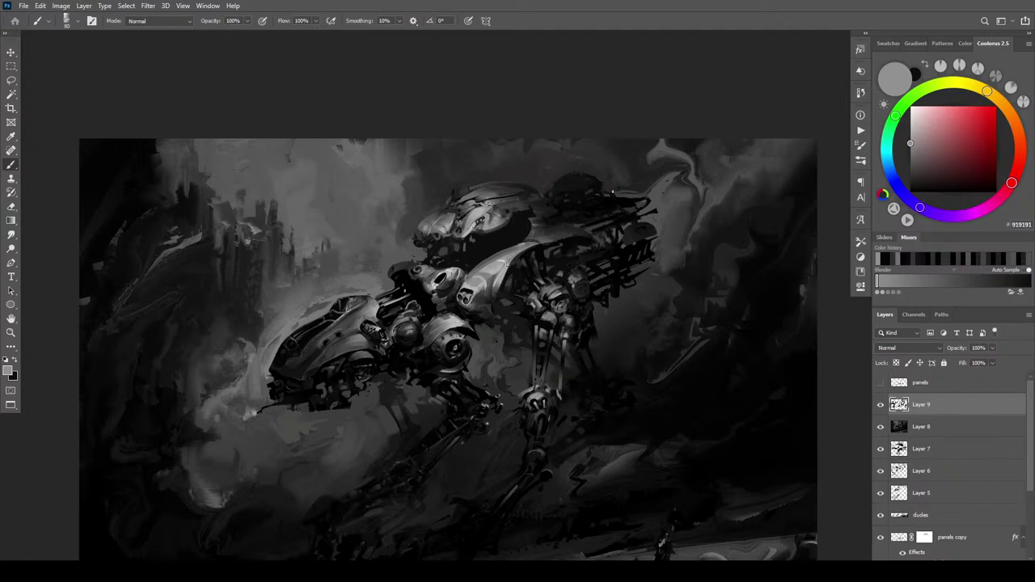
pyautogui.keyDown('alt'); pyautogui.click(547, 235); pyautogui.keyUp('alt')
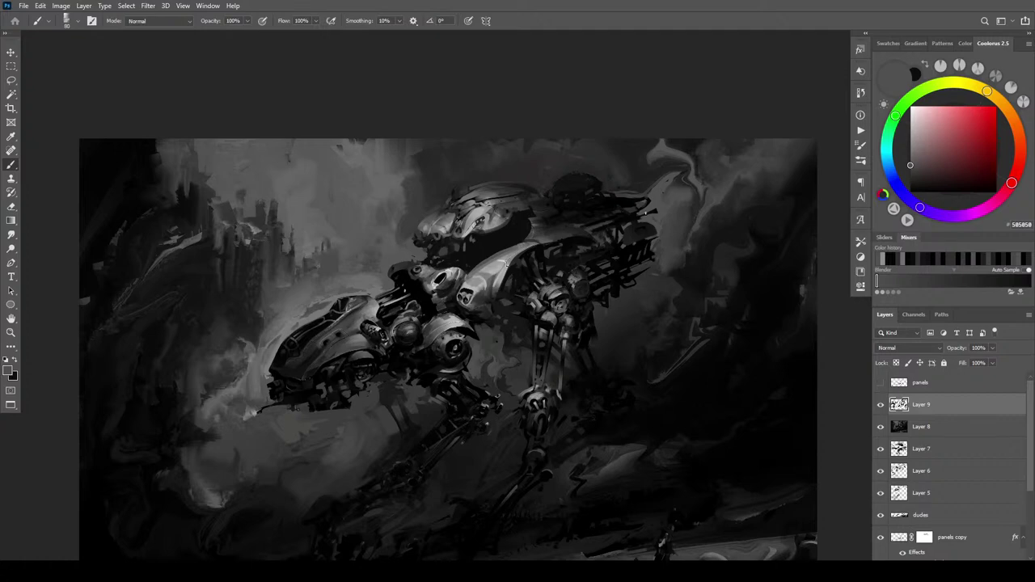
# Refine the dark rear edge of the upper head shell with sampled near-black #0D0D0D and dark grey #252525
pyautogui.keyDown('alt'); pyautogui.click(518, 217); pyautogui.keyUp('alt')
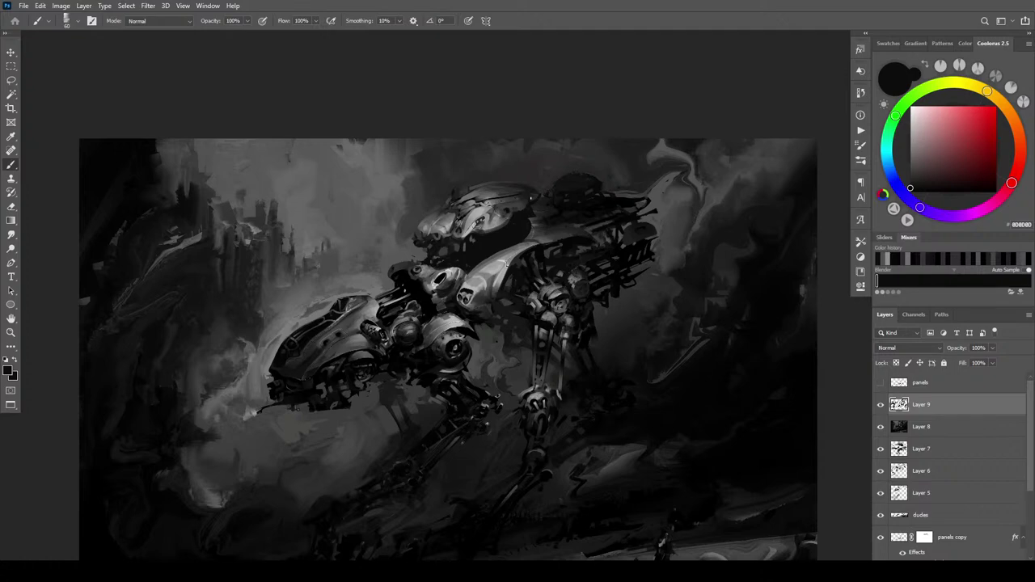
pyautogui.keyDown('alt'); pyautogui.click(530, 210); pyautogui.keyUp('alt')
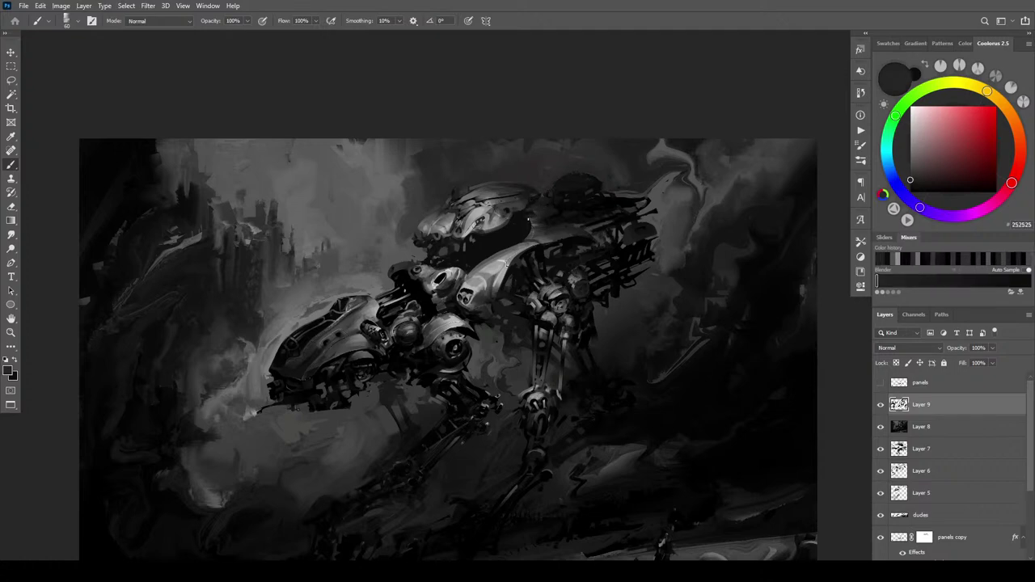
pyautogui.keyDown('alt'); pyautogui.click(528, 226); pyautogui.keyUp('alt')
# Paint a small dark dome on top of the upper head with a size 100 brush in sampled #373737 and #0E0F0F
pyautogui.press(']')
pyautogui.press(']')
pyautogui.press(']')
pyautogui.press(']')
pyautogui.press(']')
pyautogui.press(']')
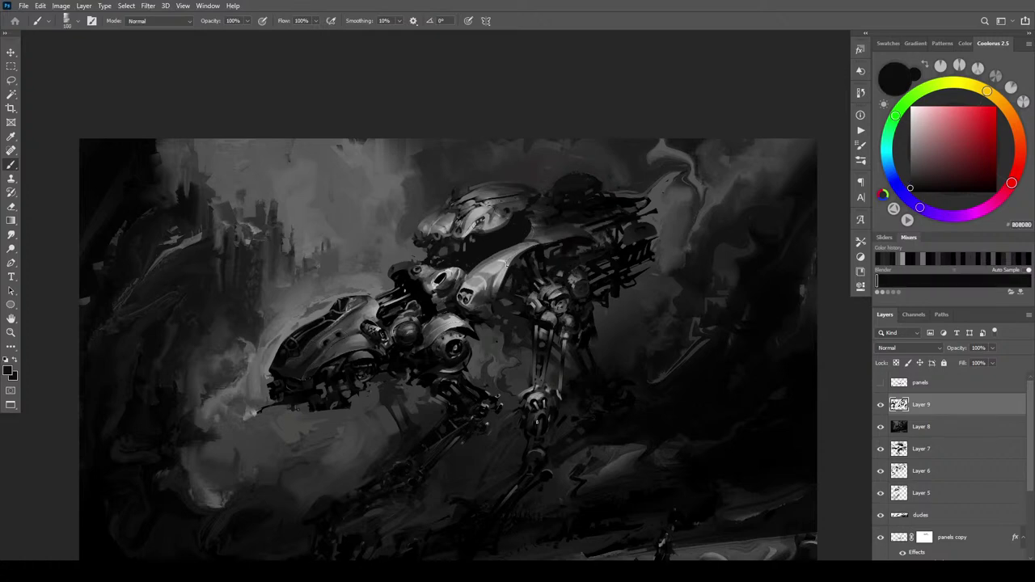
pyautogui.keyDown('alt'); pyautogui.click(464, 190); pyautogui.keyUp('alt')
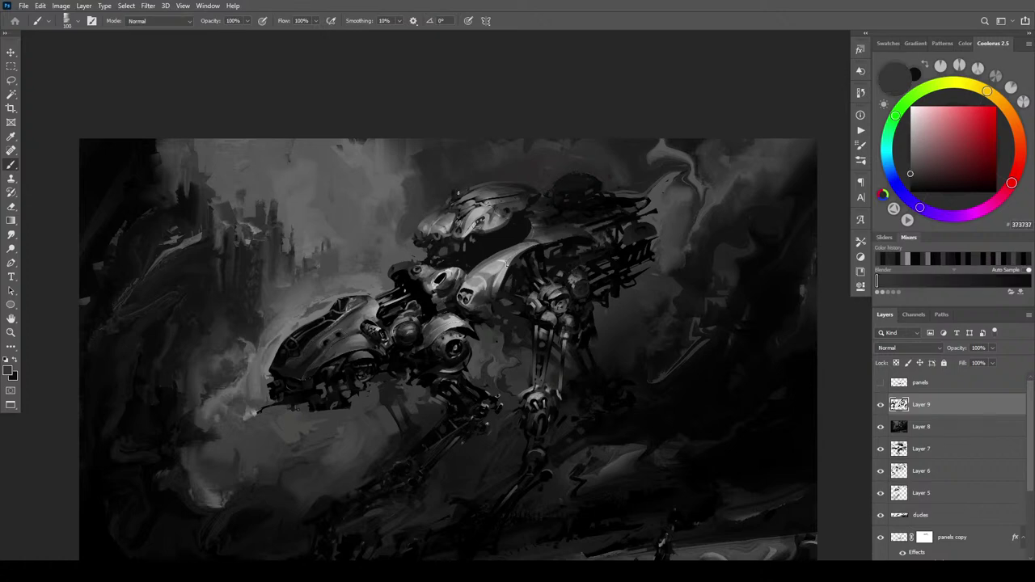
pyautogui.keyDown('alt'); pyautogui.click(455, 196); pyautogui.keyUp('alt')
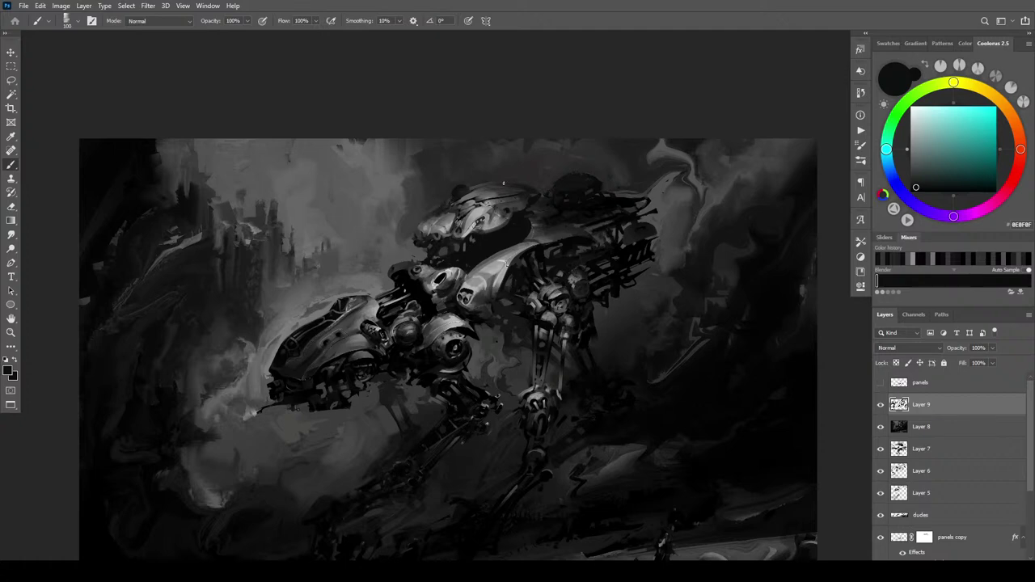
# Rework the snout of the upper head with sampled greys #585858, #252625, #707070 and #353535, and its outline with background grey #505150
pyautogui.keyDown('alt'); pyautogui.click(429, 221); pyautogui.keyUp('alt')
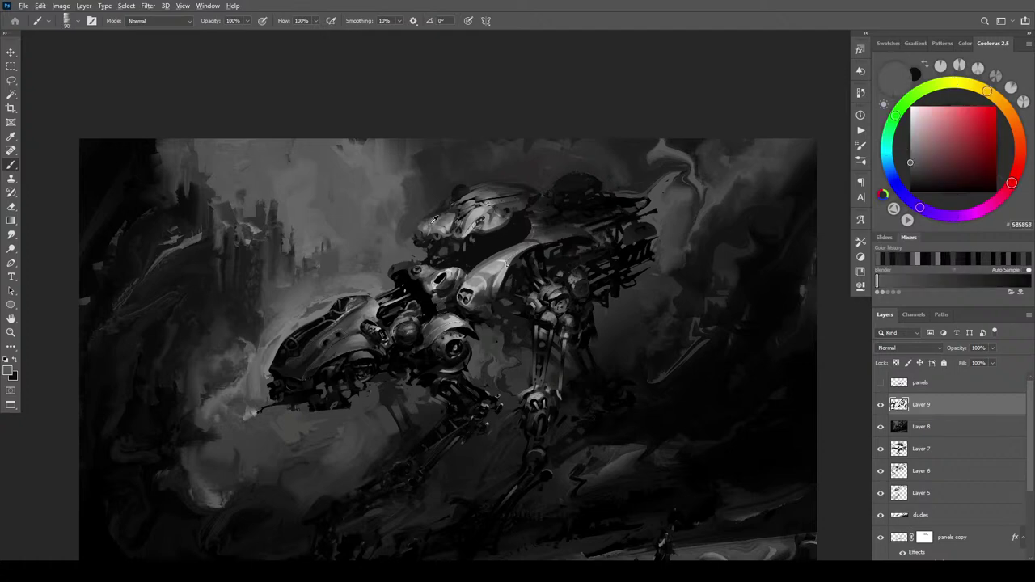
pyautogui.keyDown('alt'); pyautogui.click(431, 216); pyautogui.keyUp('alt')
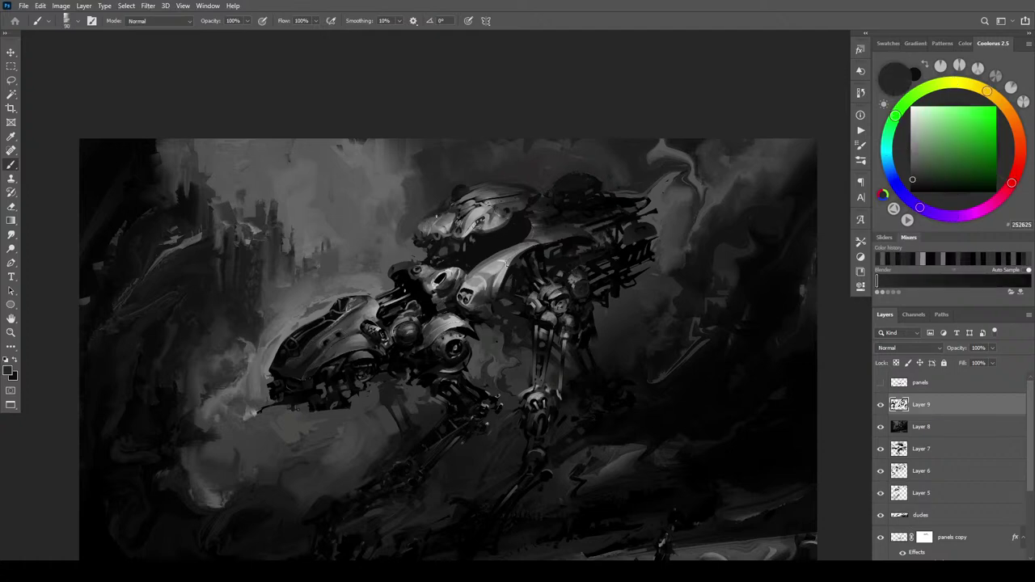
pyautogui.keyDown('alt'); pyautogui.click(427, 225); pyautogui.keyUp('alt')
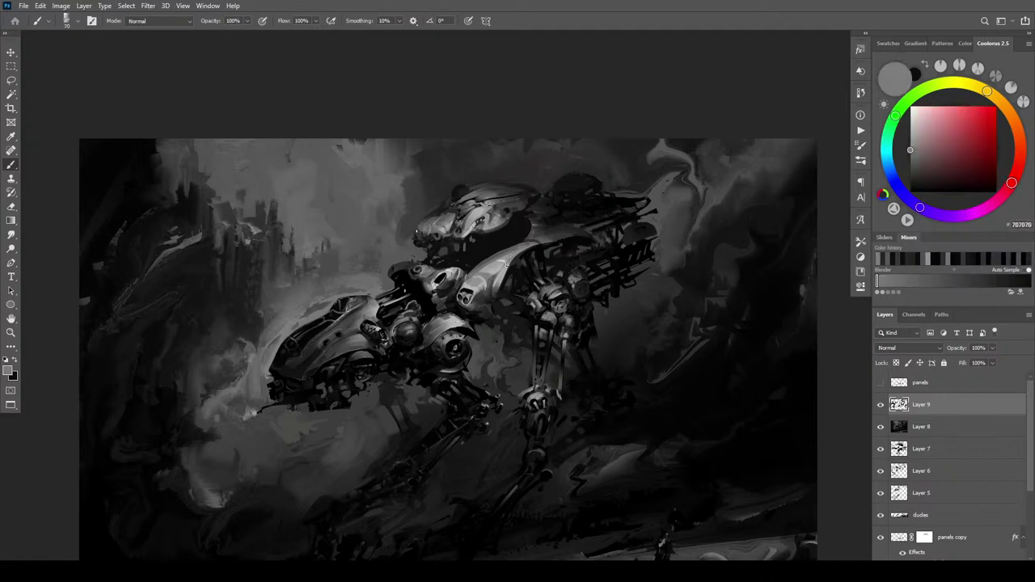
pyautogui.keyDown('alt'); pyautogui.click(426, 227); pyautogui.keyUp('alt')
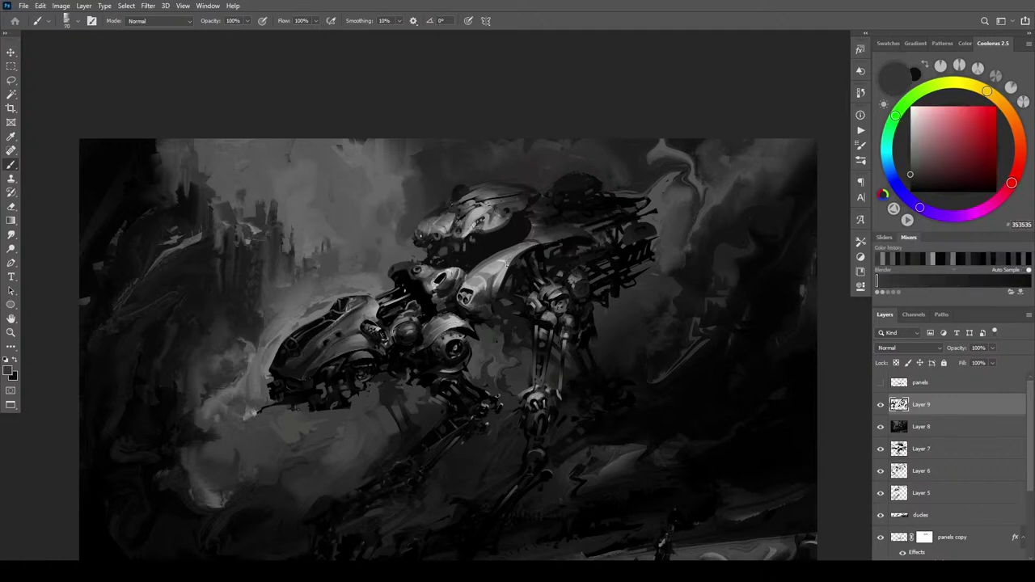
pyautogui.keyDown('alt'); pyautogui.click(417, 228); pyautogui.keyUp('alt')
pyautogui.keyDown('alt'); pyautogui.click(412, 232); pyautogui.keyUp('alt')
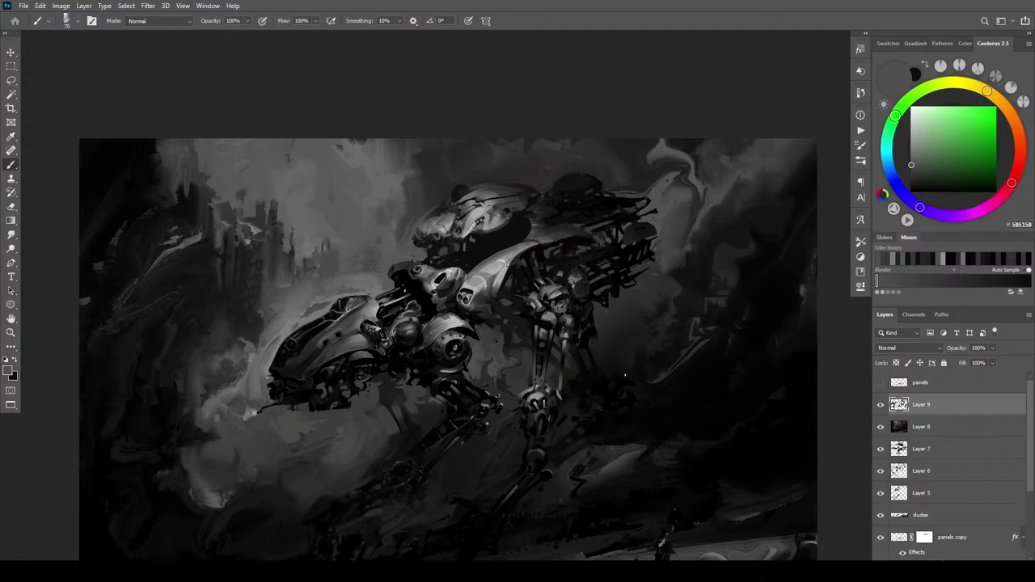
# Paint over the dark background ridge beside the ruined city with a size 100 brush in sampled #101010, #141414 and #0E0E0E
pyautogui.keyDown('alt'); pyautogui.click(169, 279); pyautogui.keyUp('alt')
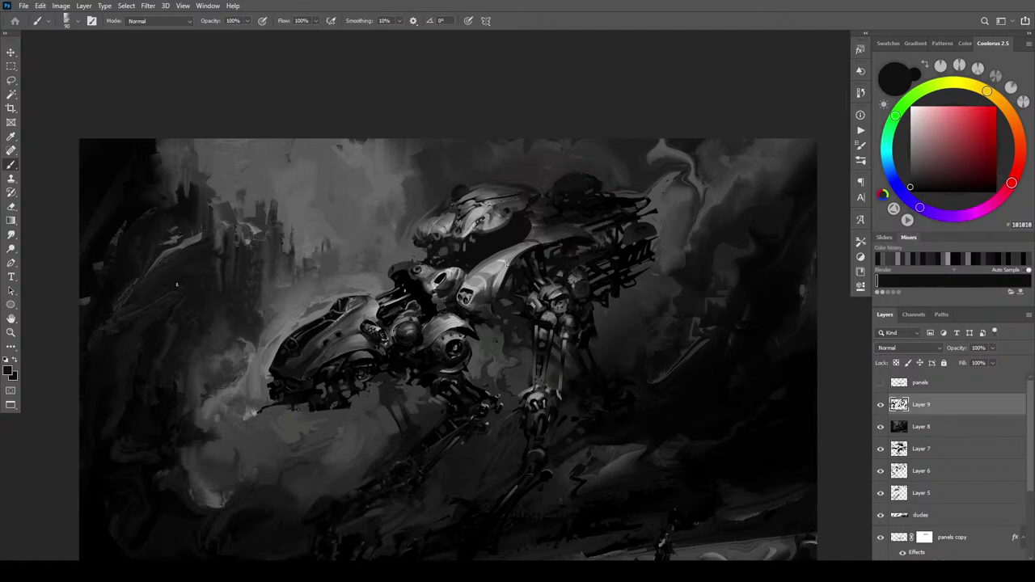
pyautogui.keyDown('alt'); pyautogui.click(173, 292); pyautogui.keyUp('alt')
pyautogui.press(']')
pyautogui.press(']')
pyautogui.press(']')
pyautogui.keyDown('alt'); pyautogui.click(144, 301); pyautogui.keyUp('alt')
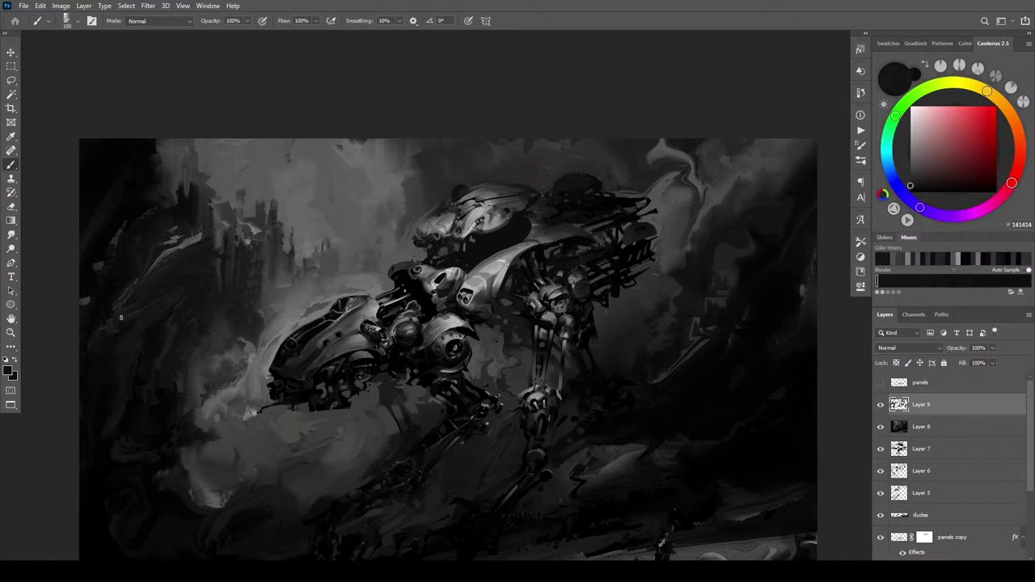
pyautogui.keyDown('alt'); pyautogui.click(135, 296); pyautogui.keyUp('alt')
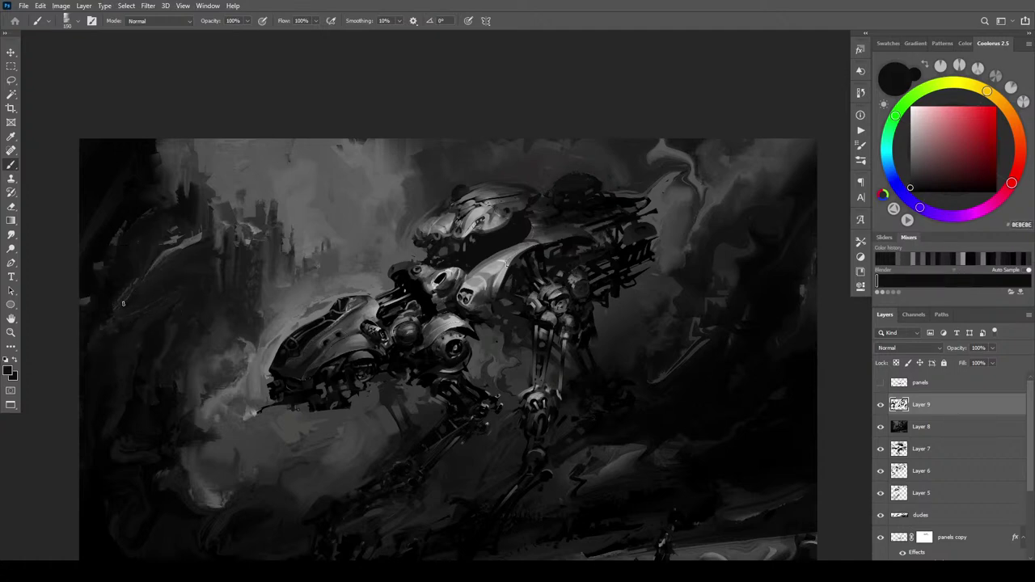
# Break up the crest of the background ridge with thin streaks in sampled dark #1C1D1D and #151517 and lighter grey #4A494A
pyautogui.keyDown('alt'); pyautogui.click(166, 267); pyautogui.keyUp('alt')
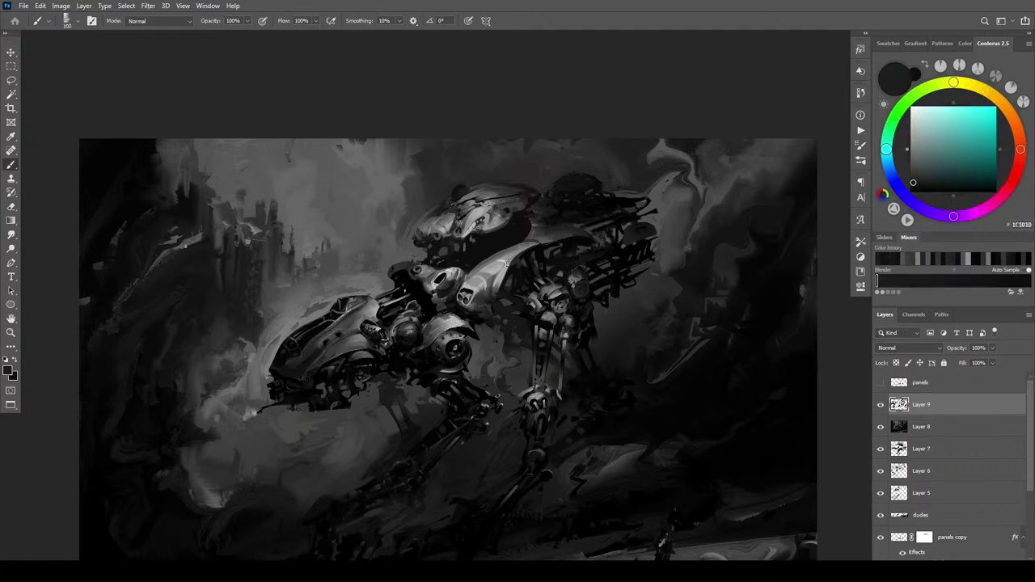
pyautogui.keyDown('alt'); pyautogui.click(187, 258); pyautogui.keyUp('alt')
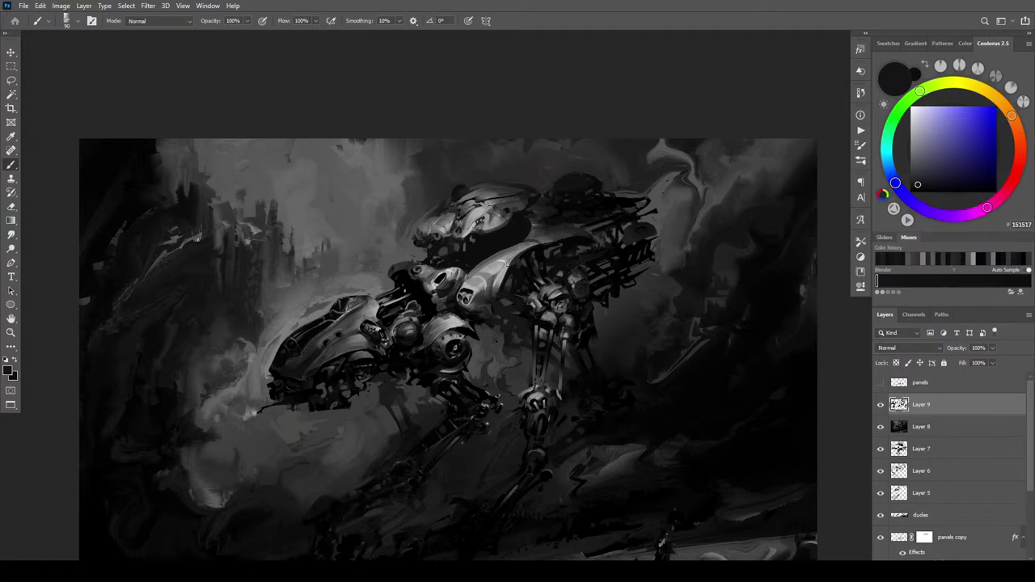
pyautogui.keyDown('alt'); pyautogui.click(202, 236); pyautogui.keyUp('alt')
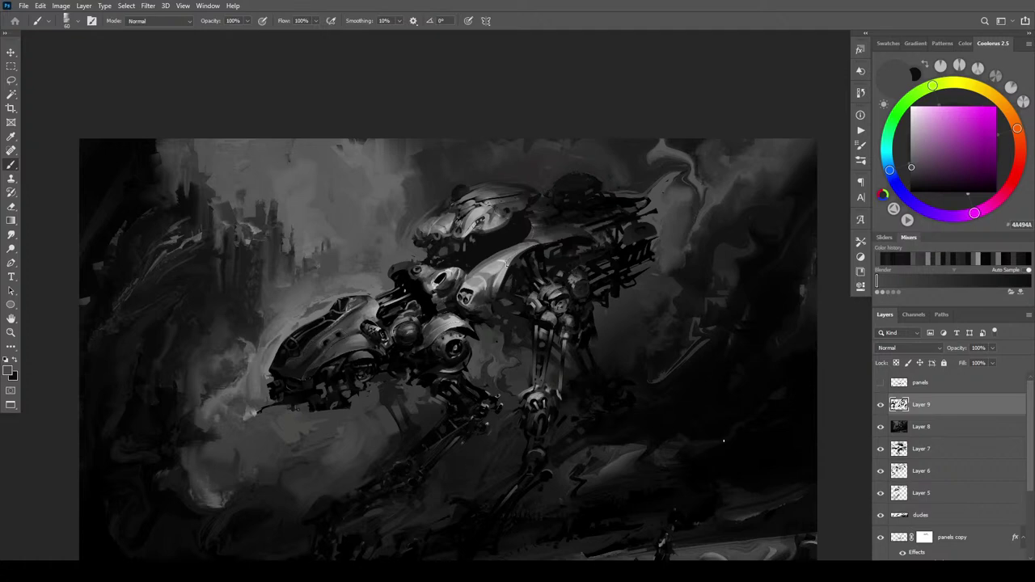
# Touch up the foreground ground around the small soldiers with sampled grey #424243 and near-black #010101
pyautogui.moveTo(397, 579)
pyautogui.mouseDown()
pyautogui.moveTo(509, 460)
pyautogui.moveTo(331, 531)
pyautogui.moveTo(343, 524)
pyautogui.mouseUp()
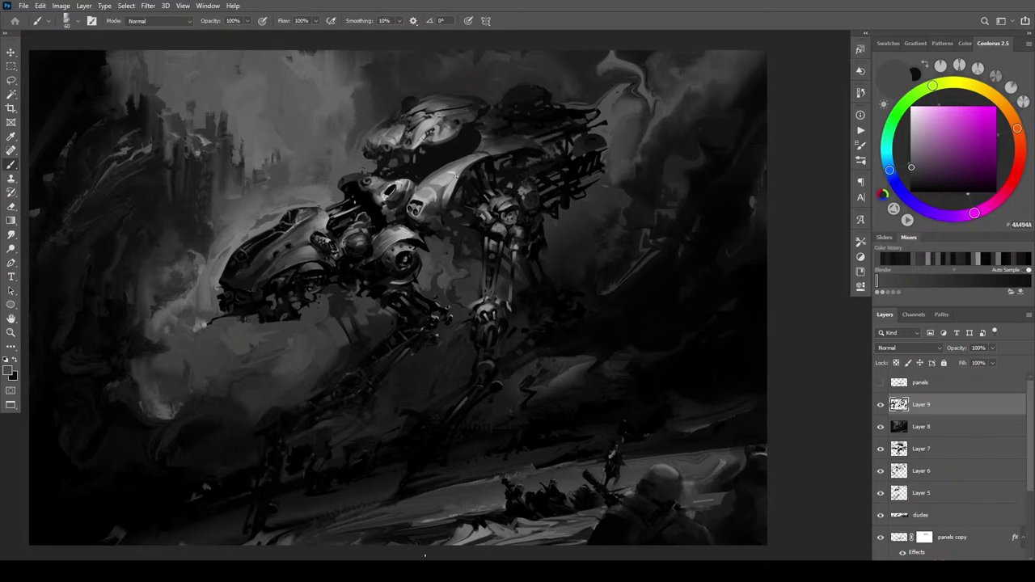
pyautogui.keyDown('alt'); pyautogui.click(688, 461); pyautogui.keyUp('alt')
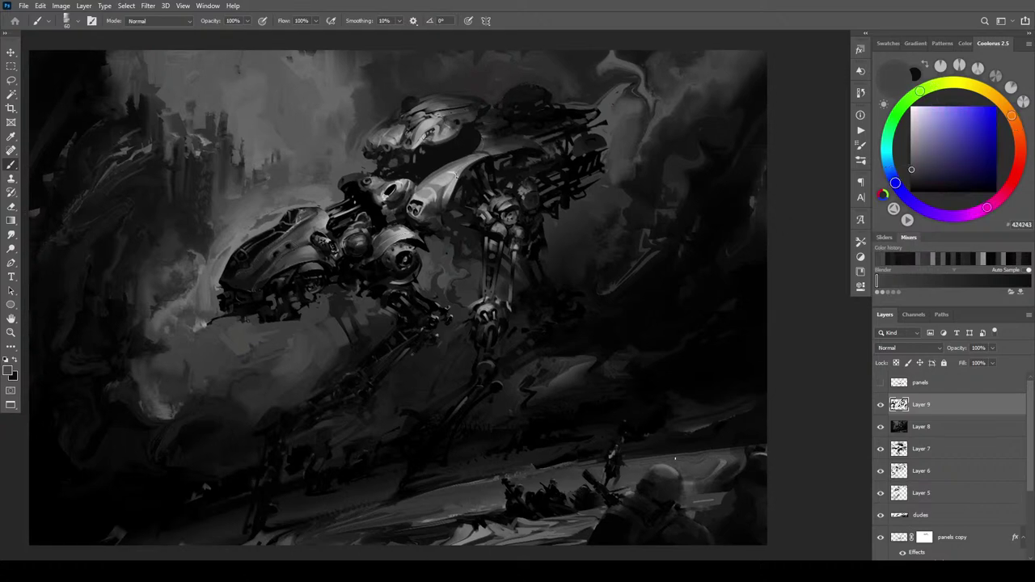
pyautogui.keyDown('alt'); pyautogui.click(553, 518); pyautogui.keyUp('alt')
pyautogui.keyDown('alt'); pyautogui.click(540, 514); pyautogui.keyUp('alt')
pyautogui.keyDown('alt'); pyautogui.click(516, 516); pyautogui.keyUp('alt')
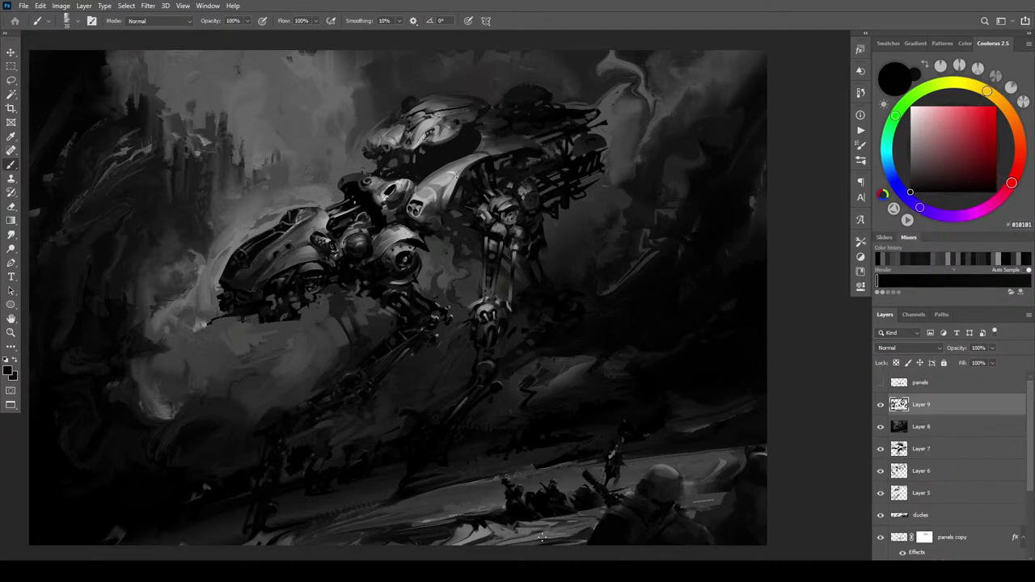
# Paint light streaks over the bright ground below the small soldiers in sampled greys #7F7E7E and #727171, enlarging the brush to 40
pyautogui.keyDown('alt'); pyautogui.click(482, 522); pyautogui.keyUp('alt')
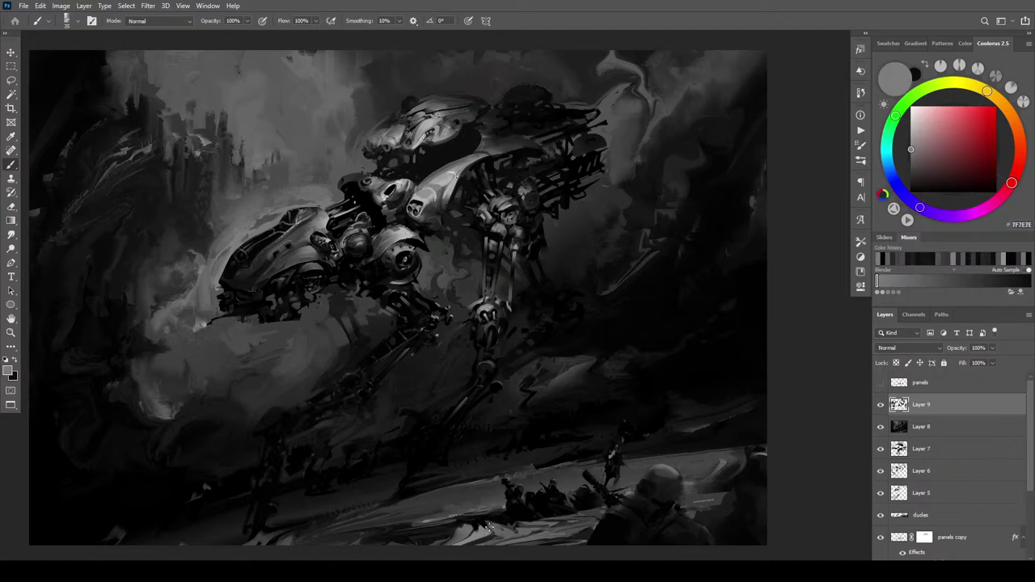
pyautogui.keyDown('alt'); pyautogui.click(476, 524); pyautogui.keyUp('alt')
pyautogui.press(']')
pyautogui.press(']')
pyautogui.keyDown('alt'); pyautogui.click(474, 530); pyautogui.keyUp('alt')
pyautogui.keyDown('alt'); pyautogui.click(476, 529); pyautogui.keyUp('alt')
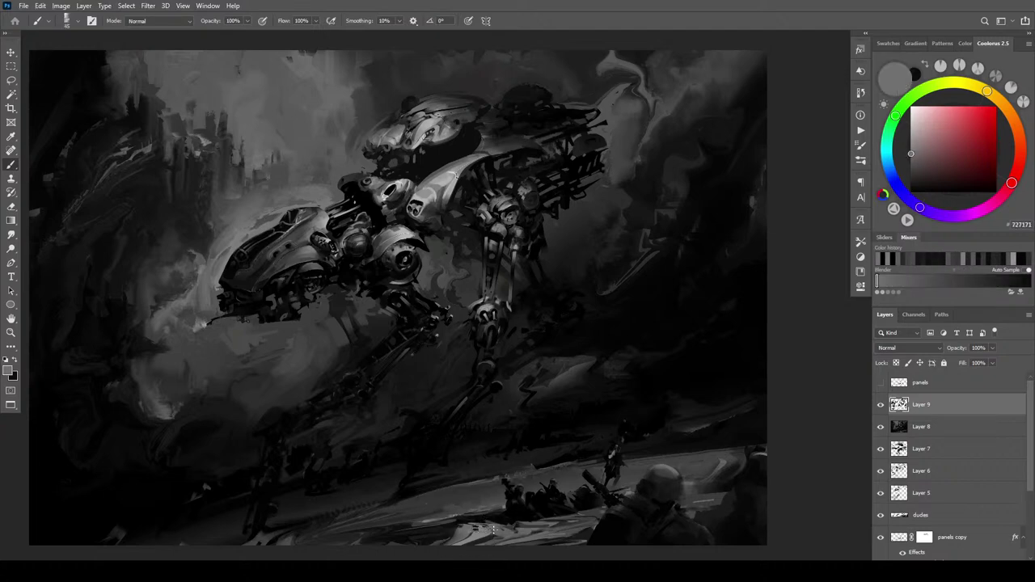
pyautogui.moveTo(453, 547); pyautogui.dragTo(524, 558)
pyautogui.moveTo(534, 522); pyautogui.dragTo(449, 530)
pyautogui.press(']')
pyautogui.press(']')
pyautogui.press(']')
pyautogui.moveTo(410, 541); pyautogui.dragTo(360, 542)
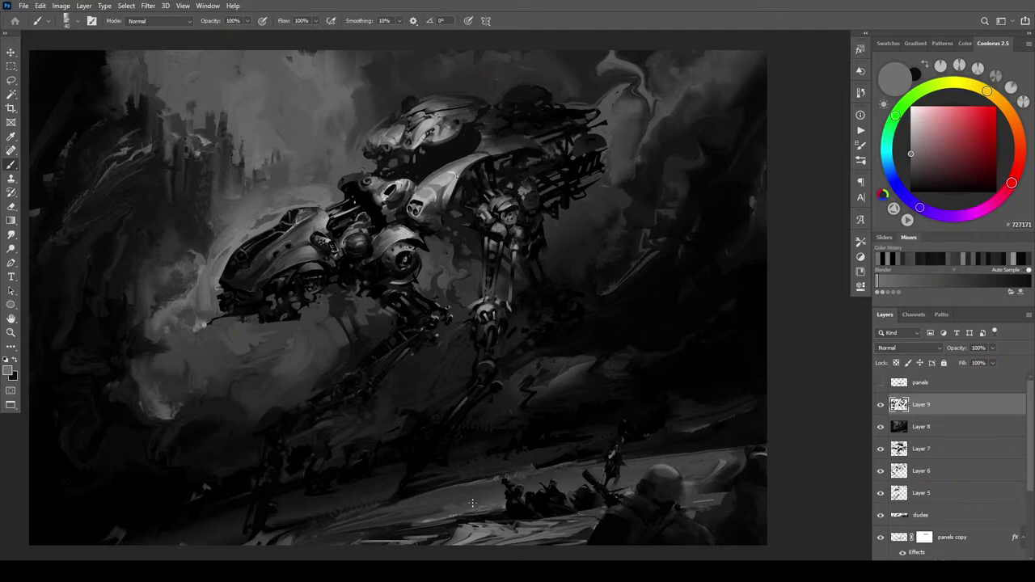
# Break up the bright foreground ground with dark streaks in sampled #171717
pyautogui.keyDown('alt'); pyautogui.click(414, 531); pyautogui.keyUp('alt')
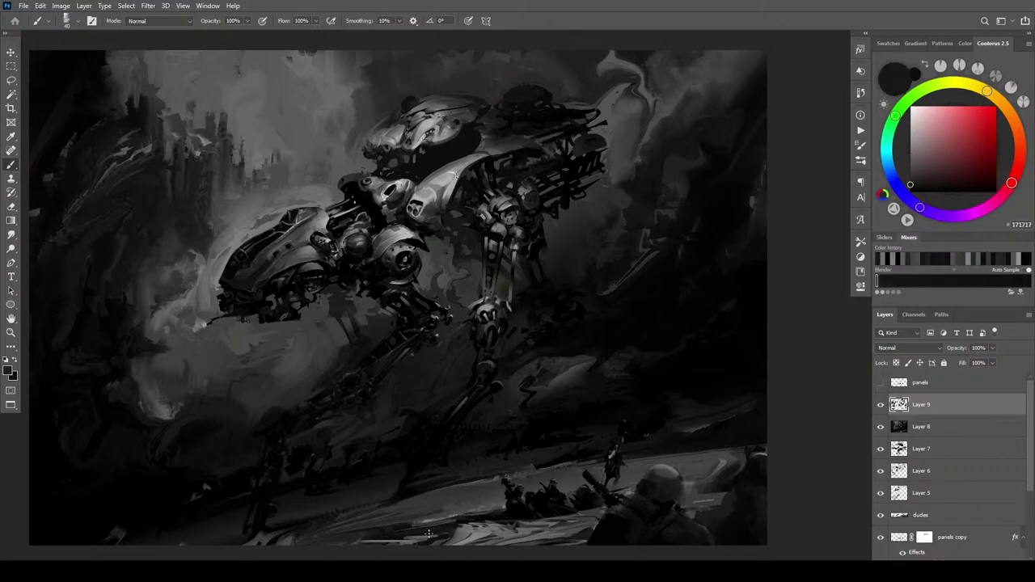
pyautogui.moveTo(422, 538); pyautogui.dragTo(364, 542)
pyautogui.moveTo(432, 538); pyautogui.dragTo(364, 544)
pyautogui.moveTo(458, 531)
pyautogui.mouseDown()
pyautogui.moveTo(469, 534)
pyautogui.moveTo(453, 542)
pyautogui.moveTo(495, 522)
pyautogui.mouseUp()
pyautogui.press(']')
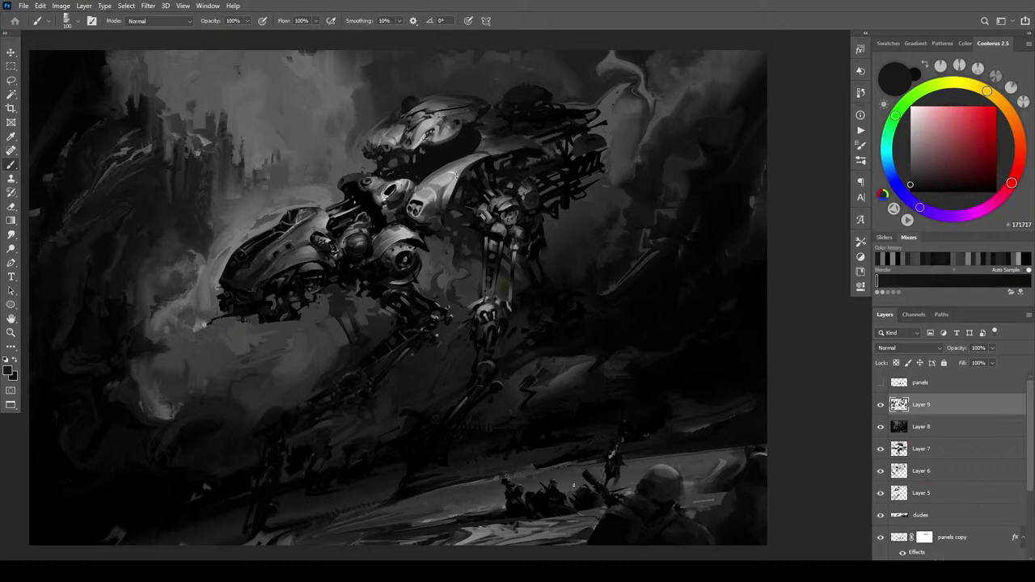
# Add lighter streaks to the ground in front of the small soldiers in sampled grey #747373
pyautogui.keyDown('alt'); pyautogui.click(536, 500); pyautogui.keyUp('alt')
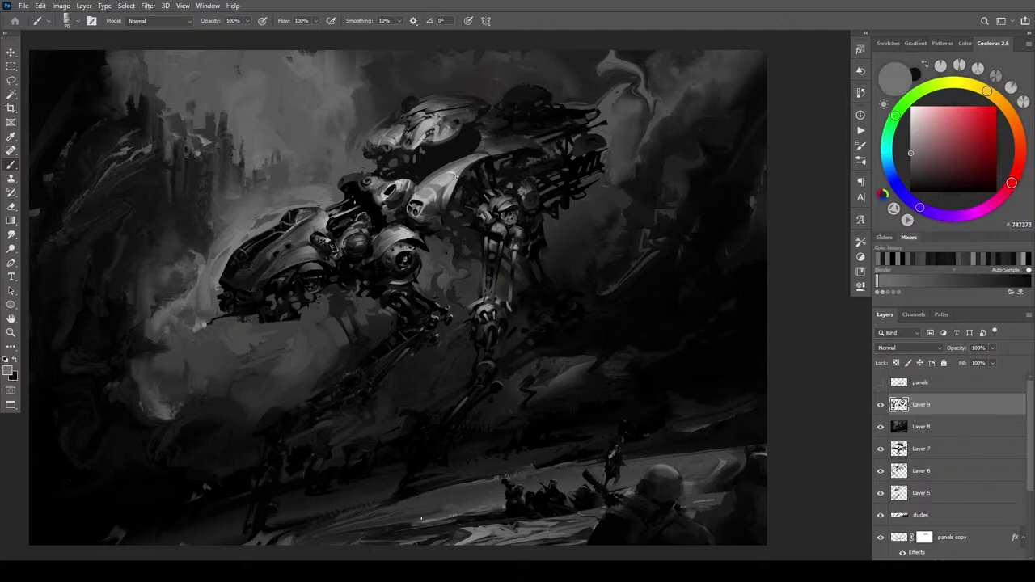
pyautogui.moveTo(414, 531)
pyautogui.mouseDown()
pyautogui.moveTo(498, 512)
pyautogui.moveTo(406, 519)
pyautogui.mouseUp()
pyautogui.moveTo(485, 507); pyautogui.dragTo(433, 513)
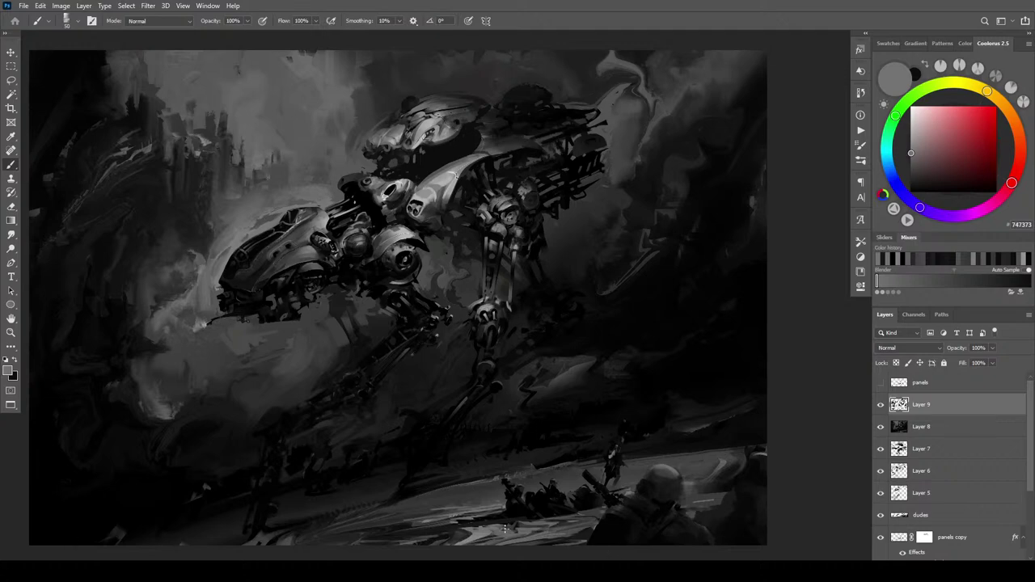
# Tone the ground around the small soldiers with sampled #3C3D3C, #000000 and #353535, judging the values on the whole painting
pyautogui.keyDown('alt'); pyautogui.click(471, 502); pyautogui.keyUp('alt')
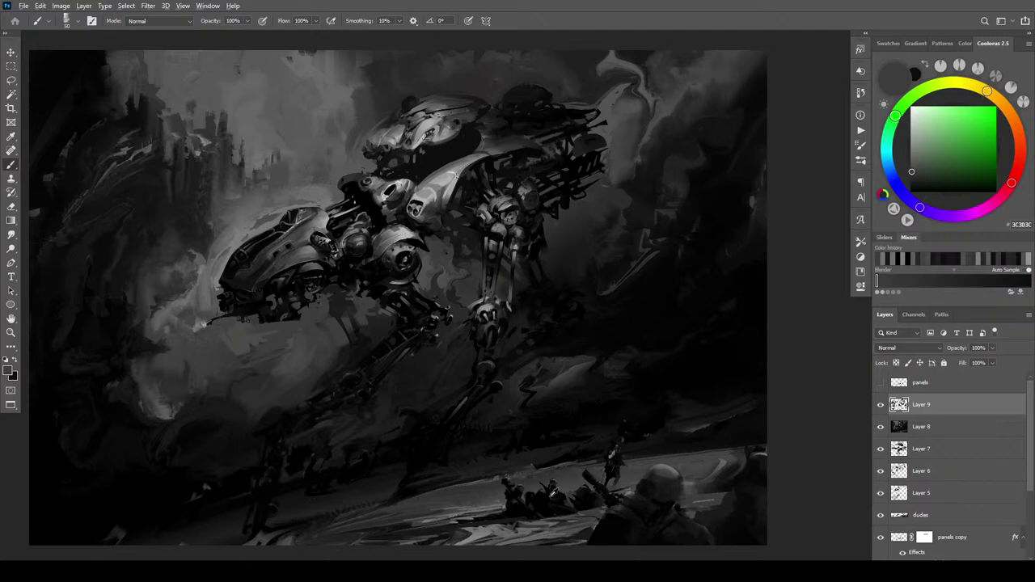
pyautogui.keyDown('alt'); pyautogui.click(542, 503); pyautogui.keyUp('alt')
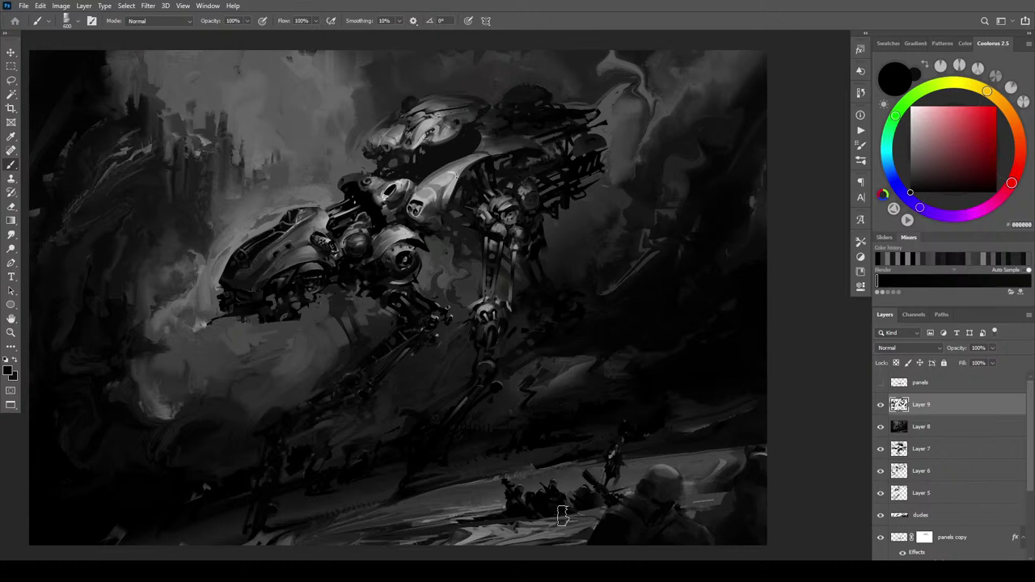
pyautogui.moveTo(483, 532)
pyautogui.mouseDown()
pyautogui.moveTo(557, 526)
pyautogui.moveTo(541, 549)
pyautogui.mouseUp()
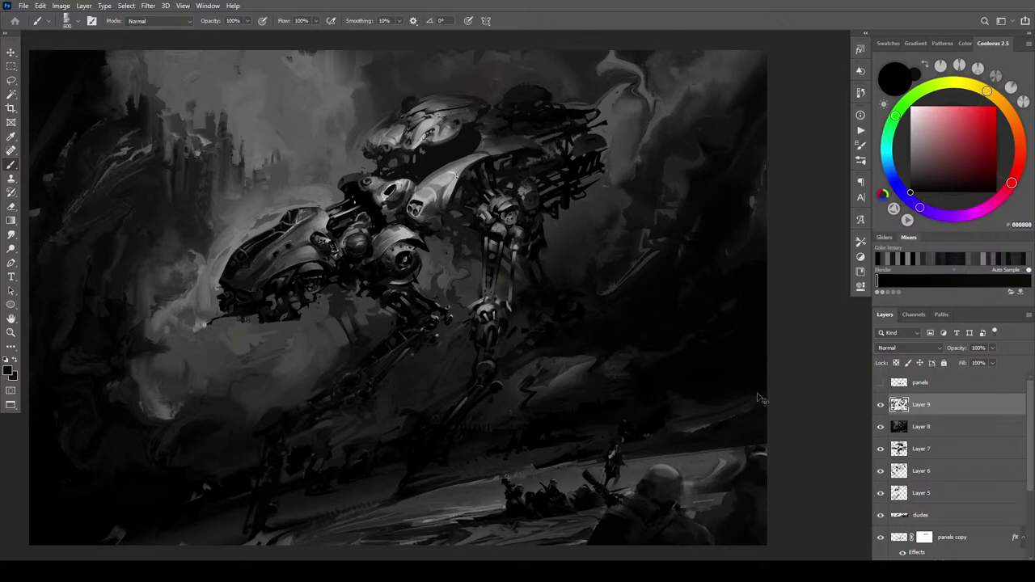
pyautogui.hotkey('ctrl', '-')
pyautogui.hotkey('ctrl', '-')
pyautogui.hotkey('ctrl', '-')
pyautogui.hotkey('ctrl', '-')
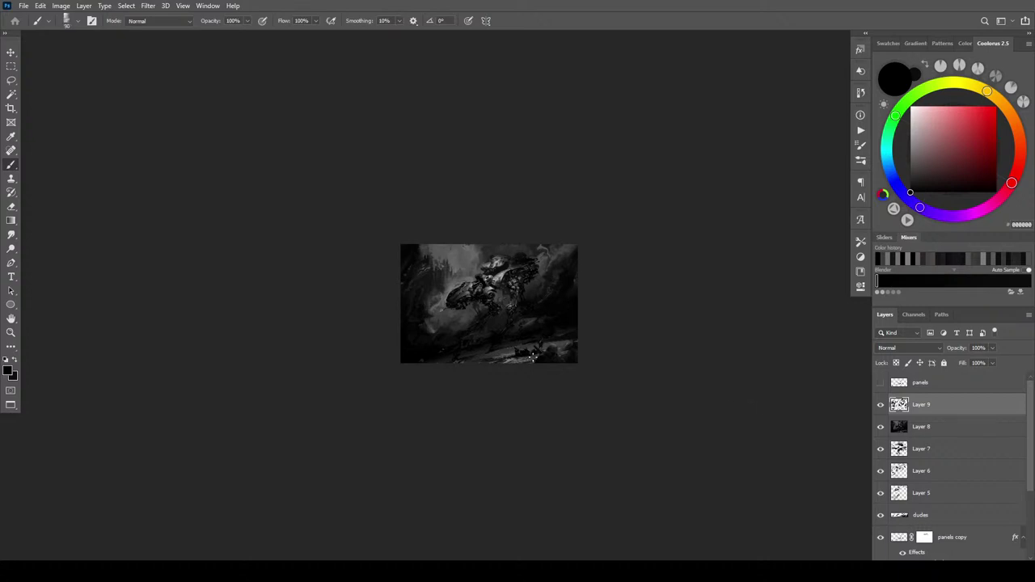
pyautogui.keyDown('alt'); pyautogui.click(510, 350); pyautogui.keyUp('alt')
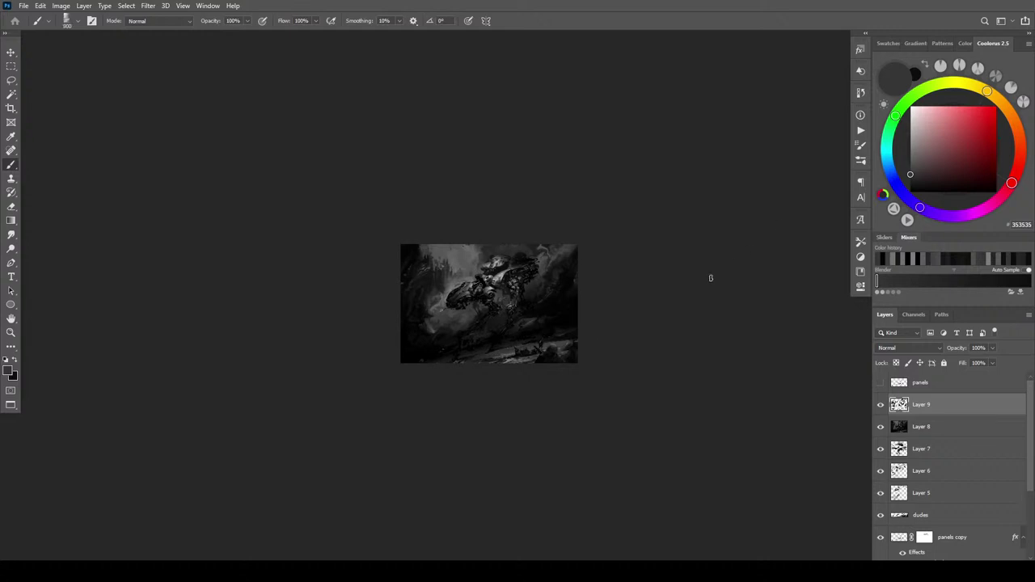
# Examine the foreground soldiers and ground up close, and check how they read in the whole composition
pyautogui.hotkey('ctrl', '+')
pyautogui.hotkey('ctrl', '+')
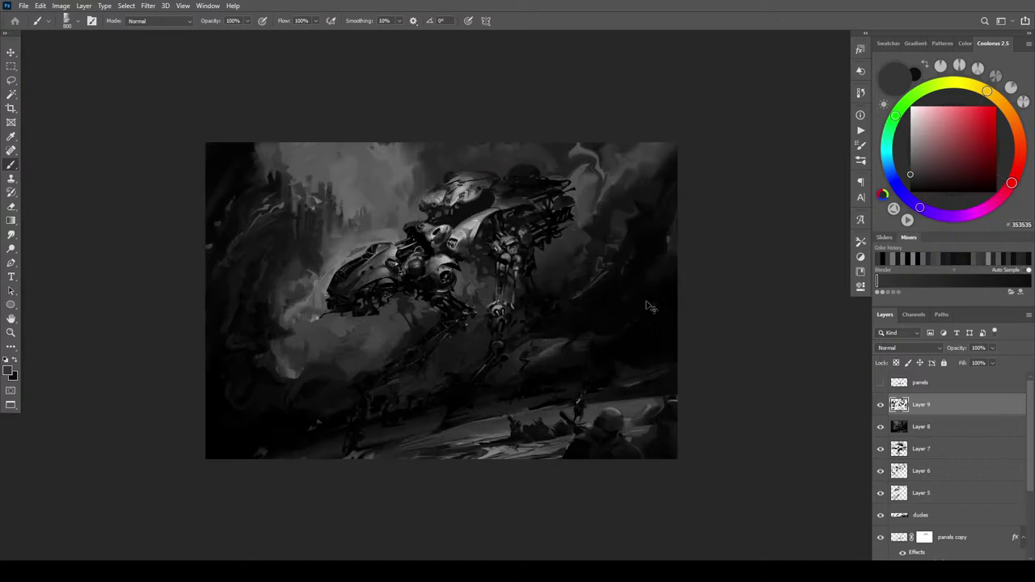
pyautogui.hotkey('ctrl', '+')
pyautogui.hotkey('ctrl', '+')
pyautogui.hotkey('ctrl', '+')
pyautogui.press('[')
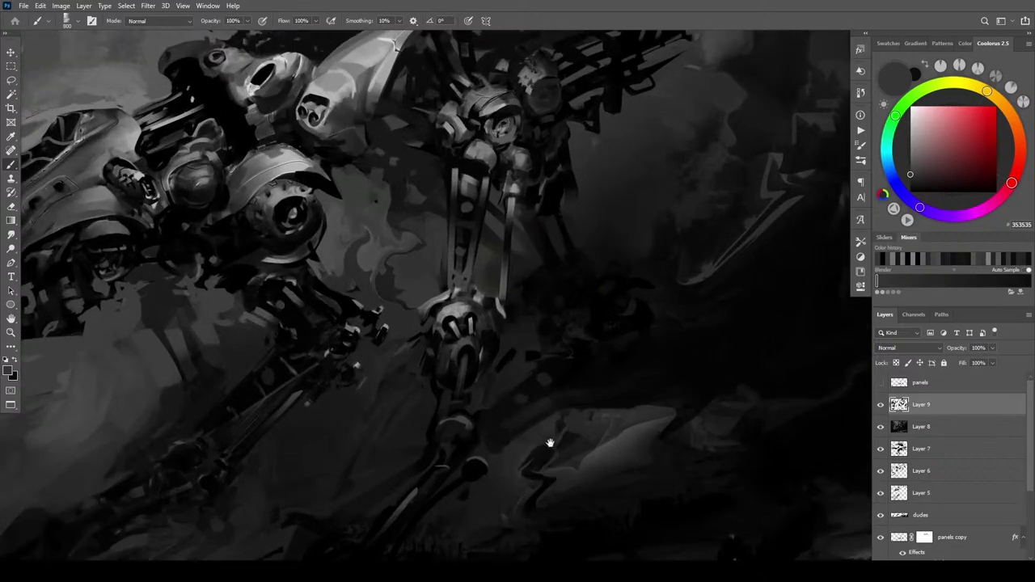
pyautogui.scroll(-10, 555, 437)
pyautogui.press('[')
pyautogui.press('[')
pyautogui.press('[')
pyautogui.press('[')
pyautogui.press('[')
pyautogui.press('[')
pyautogui.press('[')
pyautogui.press('[')
pyautogui.press('[')
pyautogui.press('[')
pyautogui.press('[')
pyautogui.press('[')
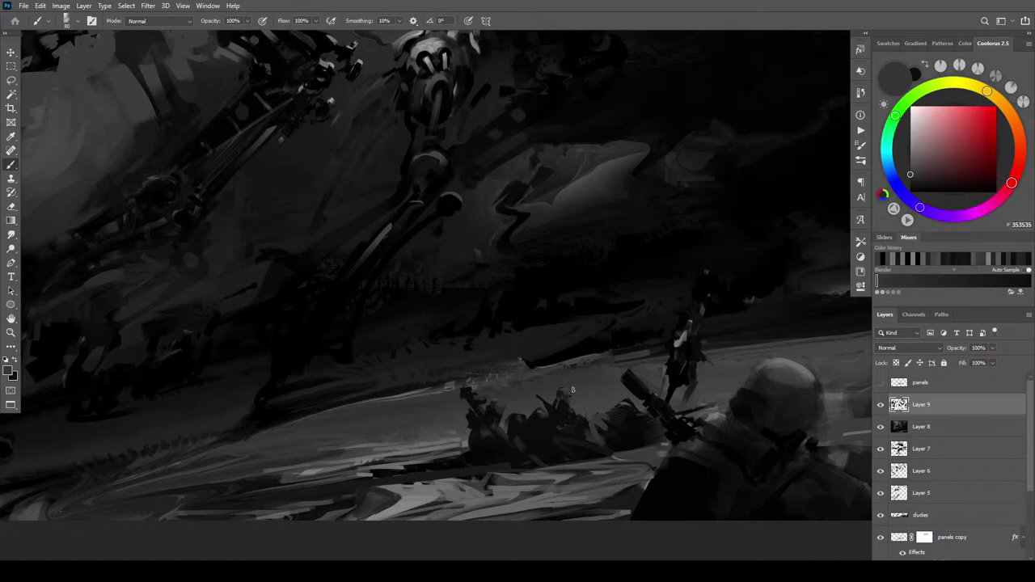
pyautogui.hotkey('ctrl', '-')
pyautogui.hotkey('ctrl', '-')
pyautogui.hotkey('ctrl', '-')
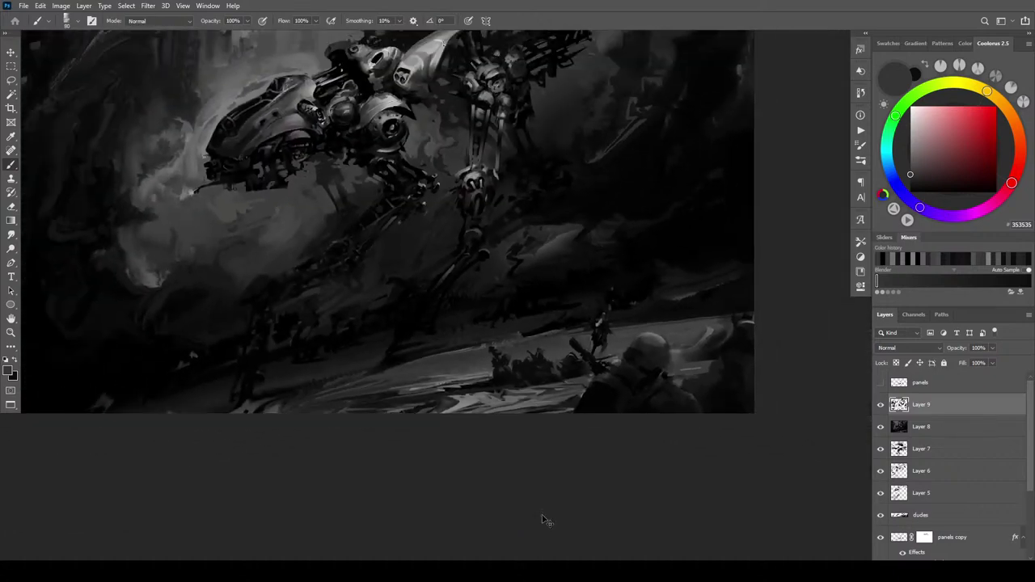
pyautogui.scroll(-6, 544, 517)
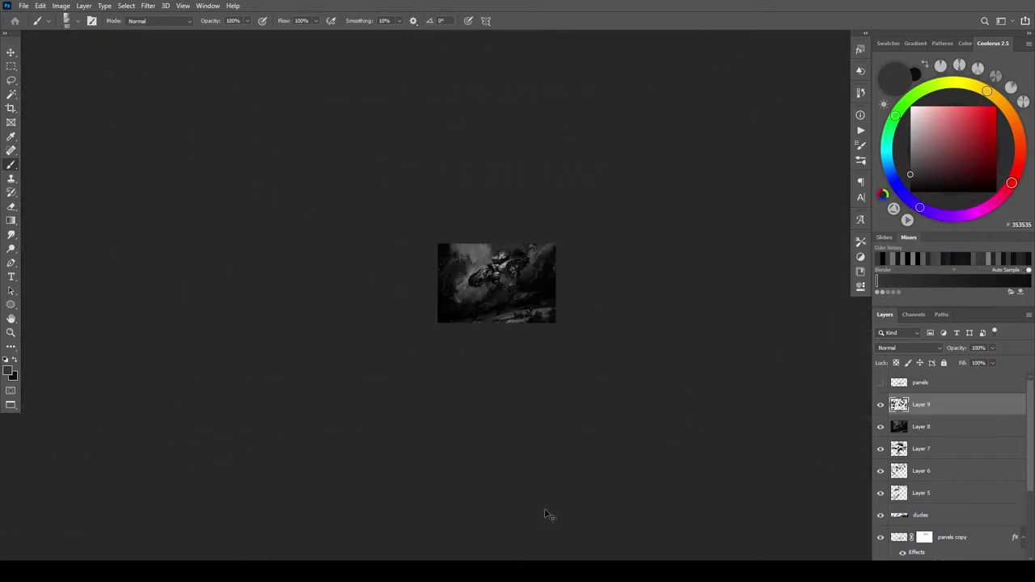
pyautogui.scroll(6, 545, 515)
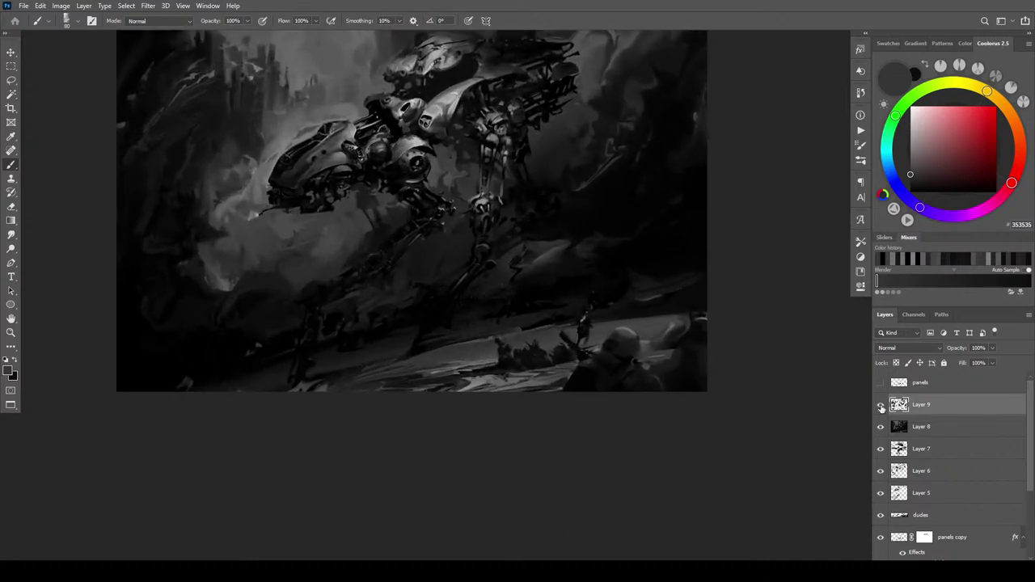
# Compare the painting with Layer 9 hidden and shown, and add a layer mask to Layer 9
pyautogui.click(881, 404)
pyautogui.click(881, 404)
pyautogui.click(881, 404)
pyautogui.click(881, 404)
pyautogui.click(941, 560)
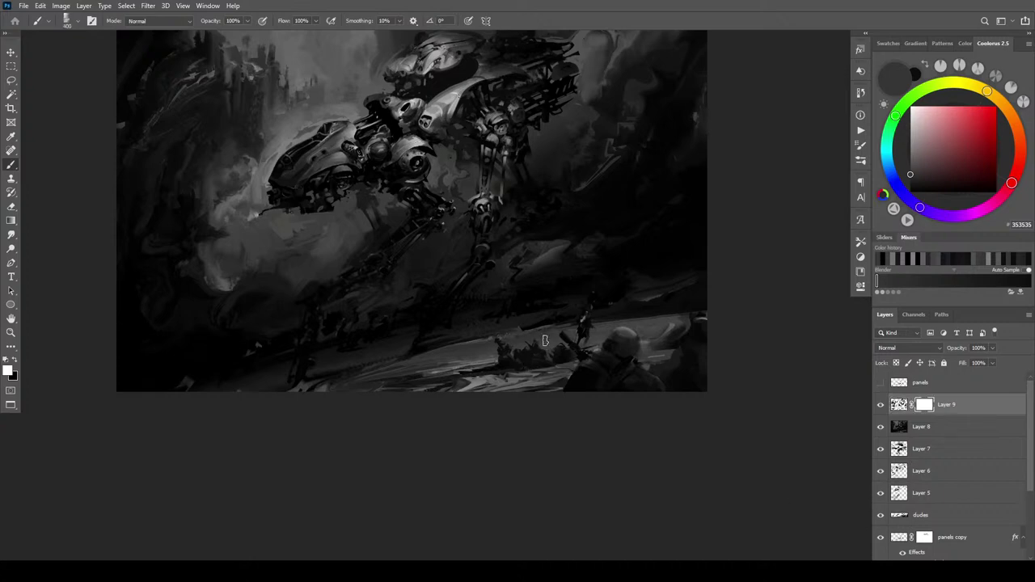
pyautogui.press('c')
pyautogui.moveTo(534, 348); pyautogui.dragTo(550, 335)
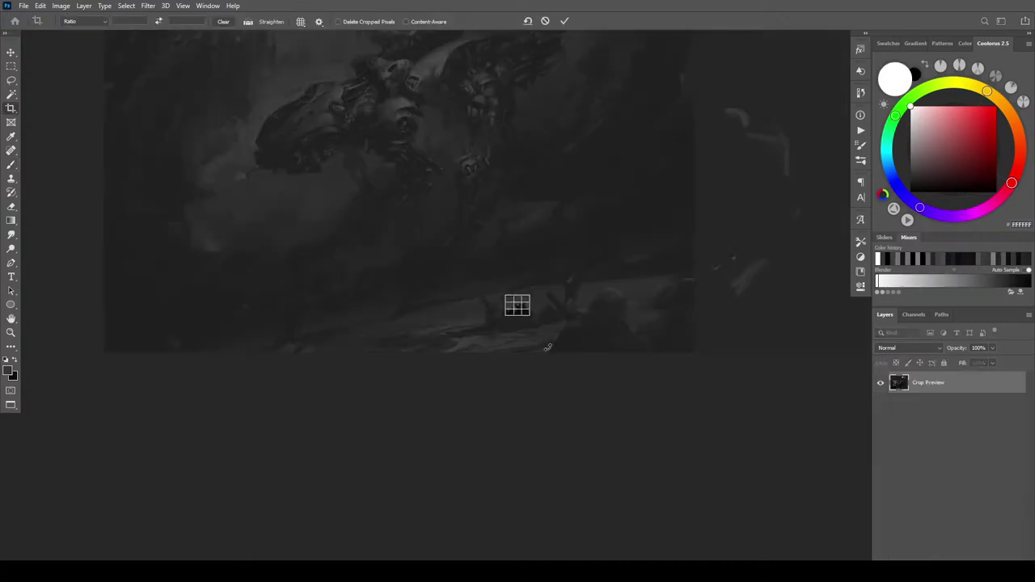
pyautogui.press('Escape')
pyautogui.press('b')
pyautogui.keyDown('alt'); pyautogui.click(550, 349); pyautogui.keyUp('alt')
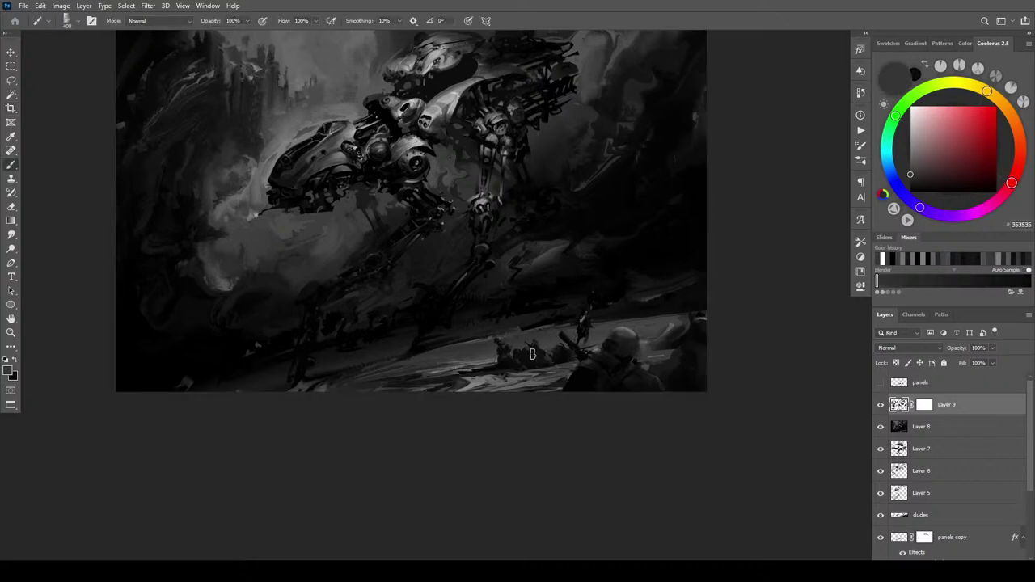
# Paint black into Layer 9's mask around the foreground ground with a size 400 to 200 brush to hide unwanted strokes
pyautogui.click(925, 404)
pyautogui.press('d')
pyautogui.press('x')
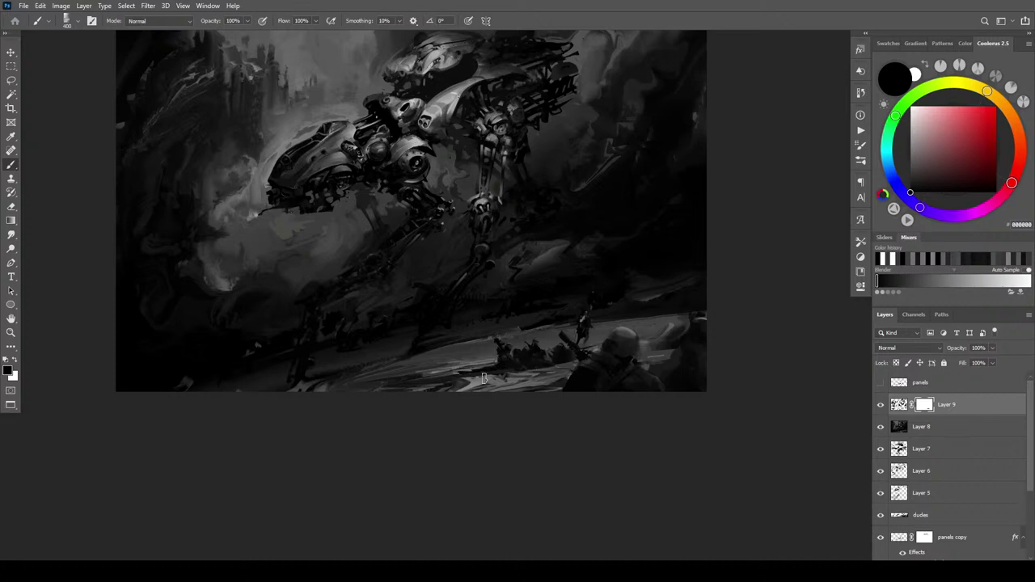
pyautogui.press('[')
pyautogui.press('[')
pyautogui.press('[')
pyautogui.press('[')
pyautogui.press('[')
pyautogui.scroll(-2, 520, 354)
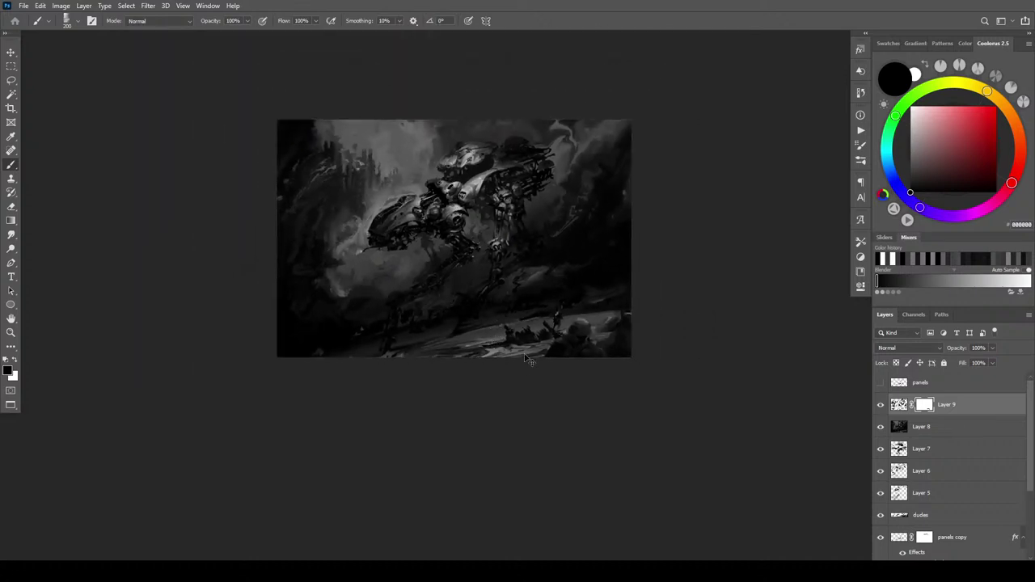
pyautogui.scroll(-3, 520, 355)
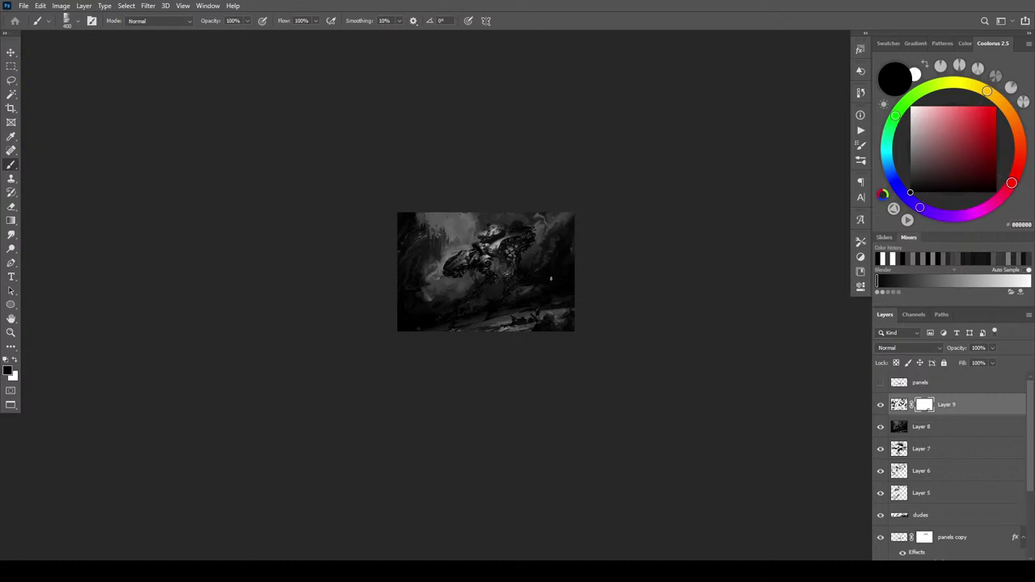
pyautogui.press('x')
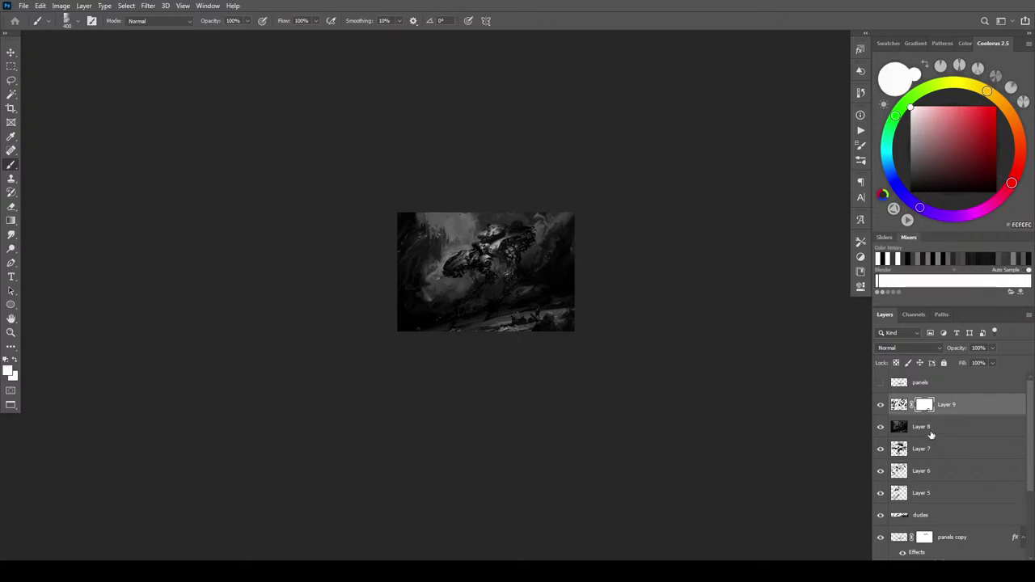
# Create a new layer above Layer 9 and start blocking in the mech's front lower leg with sampled near-black #010101
pyautogui.hotkey('ctrl', 'shift', 'alt', 'n')
pyautogui.keyDown('alt'); pyautogui.click(503, 323); pyautogui.keyUp('alt')
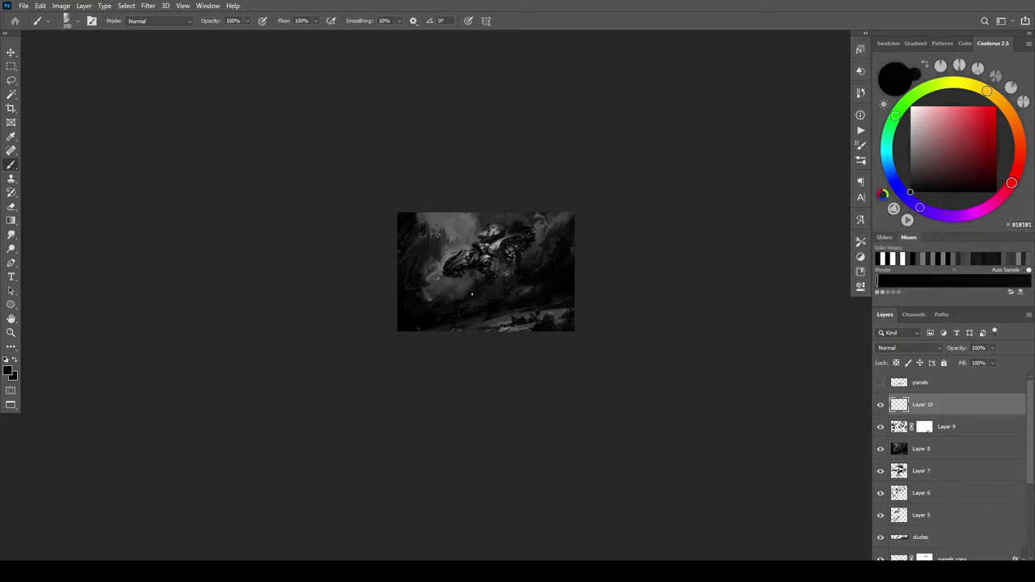
pyautogui.press('[')
pyautogui.press('[')
pyautogui.press('[')
pyautogui.moveTo(459, 303); pyautogui.dragTo(464, 302)
# Shape the mech's front lower leg with strokes in sampled mid grey #807F7F and dark #141414
pyautogui.keyDown('alt'); pyautogui.click(508, 329); pyautogui.keyUp('alt')
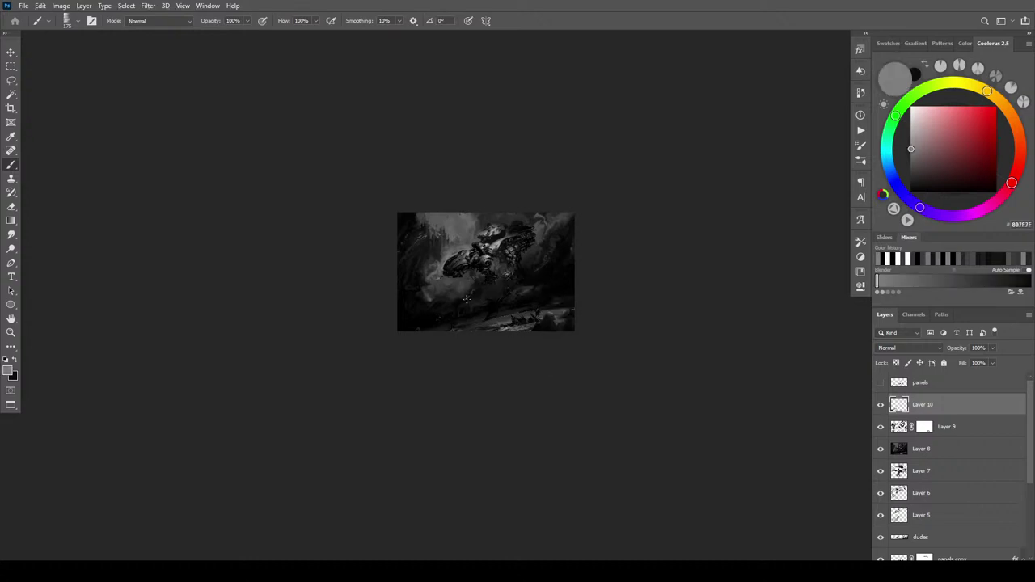
pyautogui.moveTo(468, 299); pyautogui.dragTo(458, 312)
pyautogui.keyDown('alt'); pyautogui.click(464, 304); pyautogui.keyUp('alt')
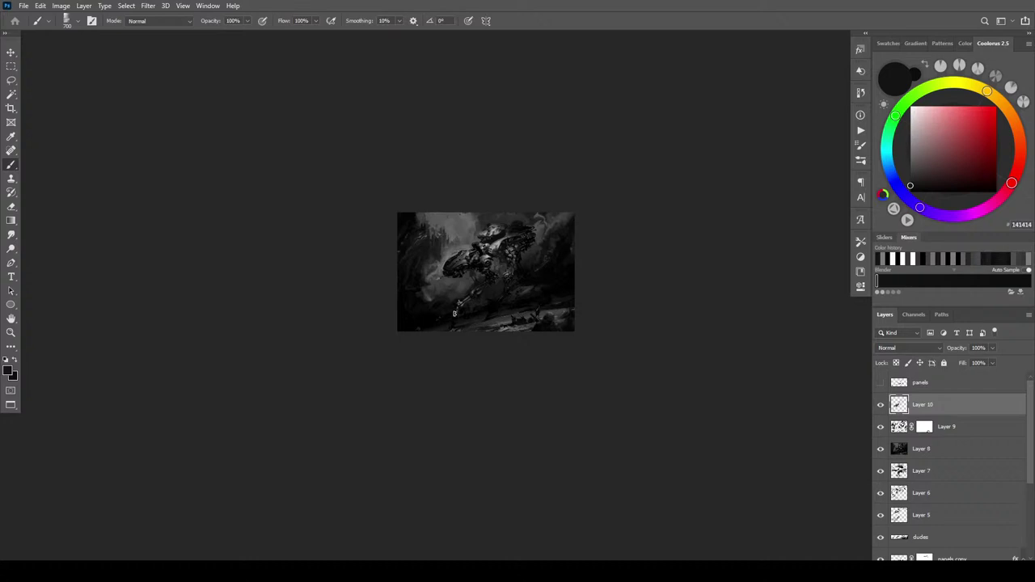
pyautogui.moveTo(465, 300); pyautogui.dragTo(491, 306)
# Darken the mech's hind lower leg and the foot of the front leg with sampled #121213 and #000000
pyautogui.keyDown('alt'); pyautogui.click(493, 278); pyautogui.keyUp('alt')
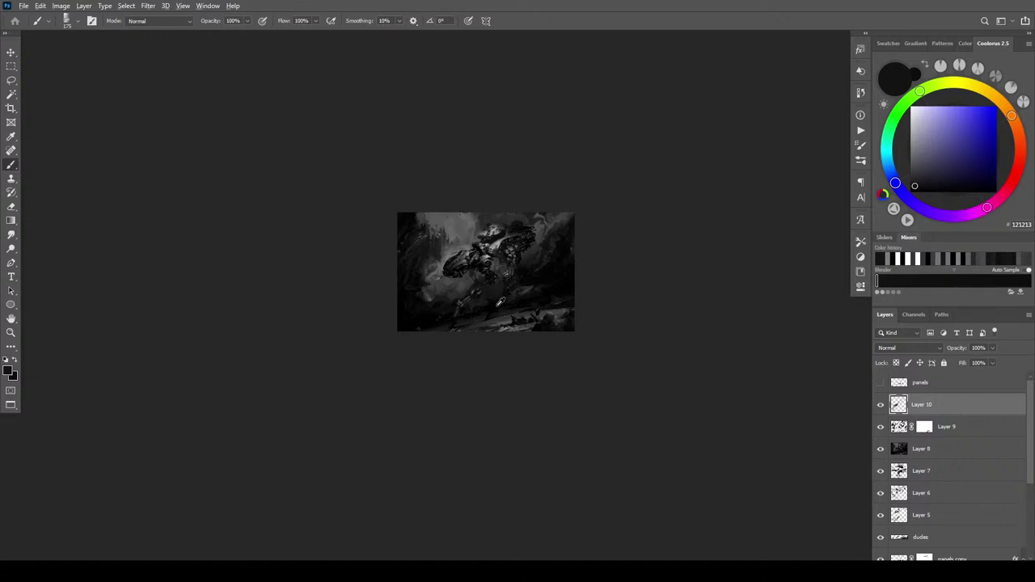
pyautogui.keyDown('alt'); pyautogui.click(497, 307); pyautogui.keyUp('alt')
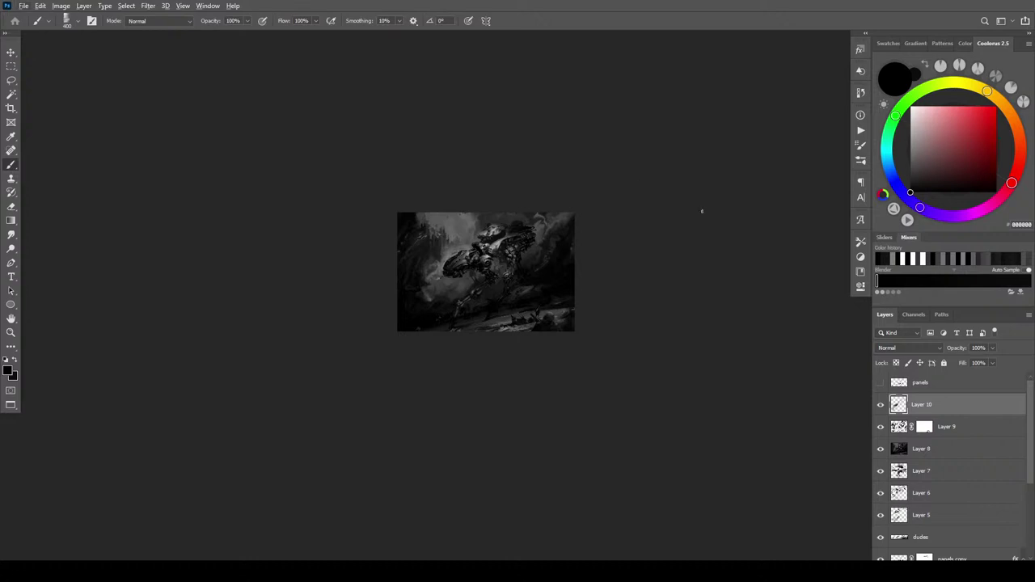
pyautogui.moveTo(490, 315); pyautogui.dragTo(506, 293)
pyautogui.press('[')
pyautogui.press('[')
pyautogui.moveTo(459, 313); pyautogui.dragTo(449, 335)
# Try black strokes at different brush sizes over the mech's rear engine and undo them
pyautogui.moveTo(516, 228); pyautogui.dragTo(527, 243)
pyautogui.press(']')
pyautogui.press(']')
pyautogui.press(']')
pyautogui.hotkey('ctrl', 'z')
pyautogui.press('[')
pyautogui.press('[')
pyautogui.press('[')
pyautogui.press('[')
pyautogui.press('[')
pyautogui.hotkey('ctrl', 'z')
# Add a small black dab beside the mech's hind leg and bring the legs into close view
pyautogui.click(522, 283)
pyautogui.hotkey('ctrl', '+')
pyautogui.hotkey('ctrl', '+')
pyautogui.hotkey('ctrl', '+')
pyautogui.hotkey('ctrl', '+')
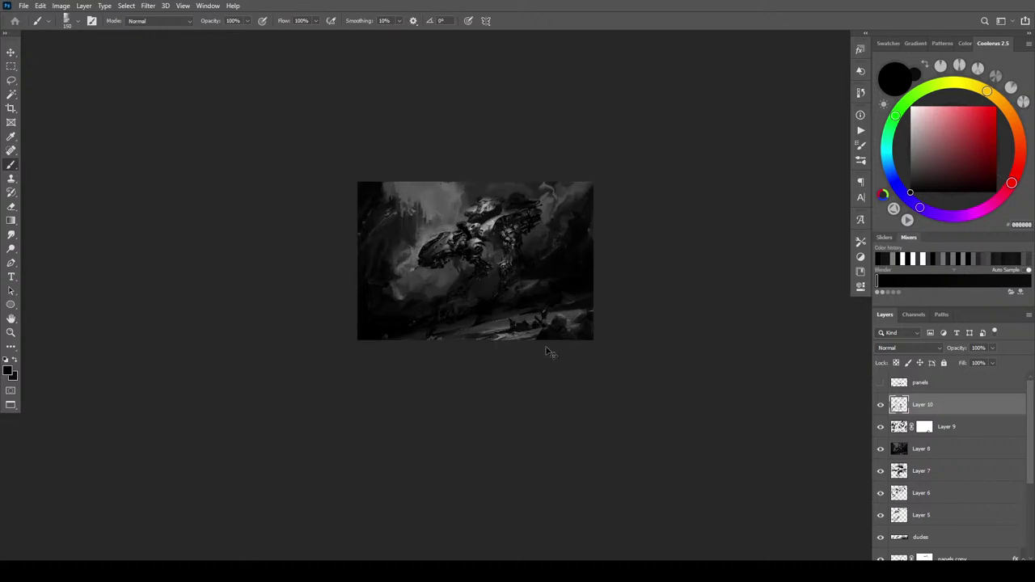
pyautogui.scroll(8, 548, 354)
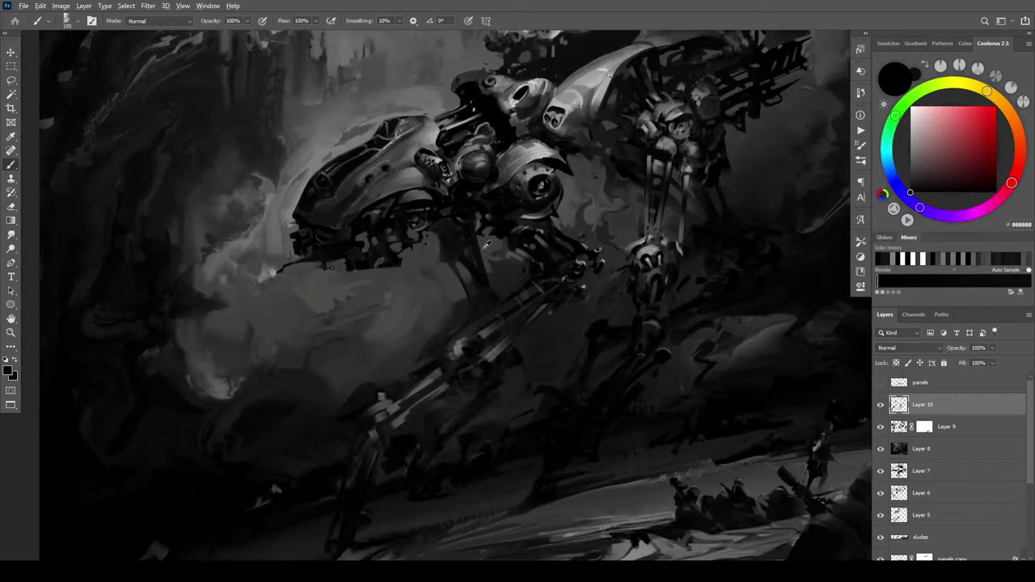
# Touch up the dark area around the mech's legs with sampled #303030 and near-black, and review the whole painting
pyautogui.keyDown('alt'); pyautogui.click(483, 249); pyautogui.keyUp('alt')
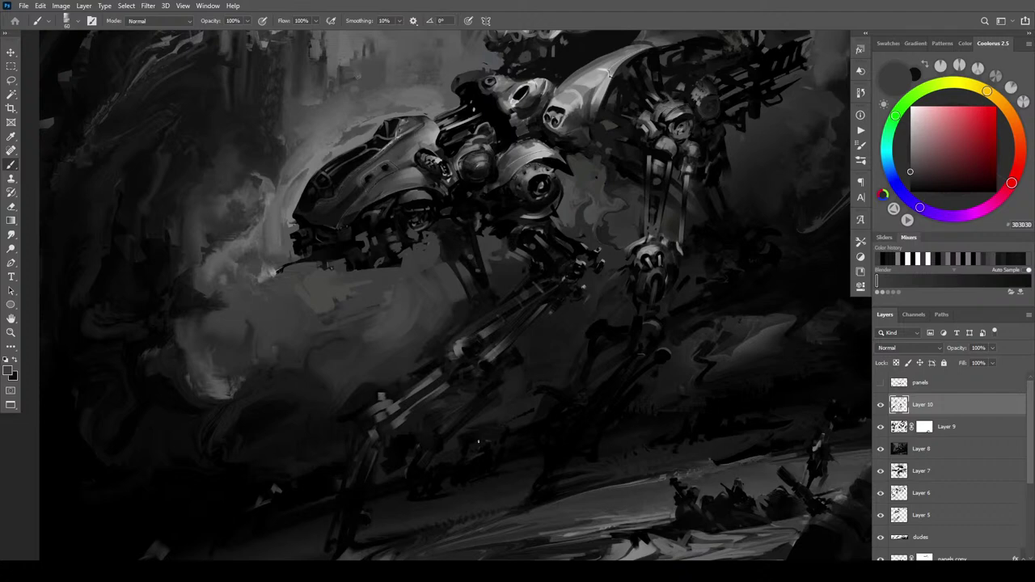
pyautogui.keyDown('alt'); pyautogui.click(474, 273); pyautogui.keyUp('alt')
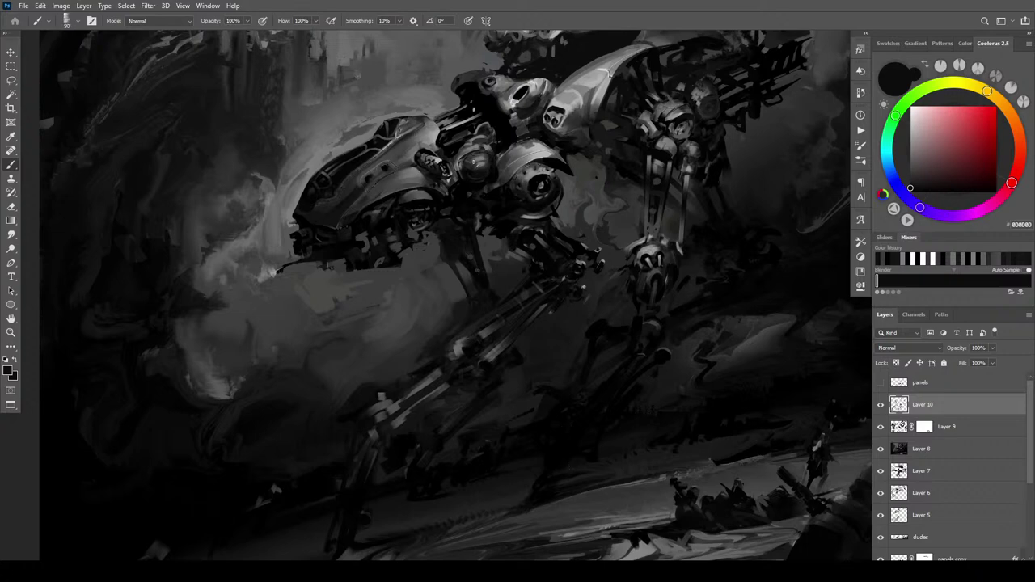
pyautogui.press('f')
pyautogui.moveTo(675, 182); pyautogui.dragTo(648, 258)
pyautogui.hotkey('ctrl', '-')
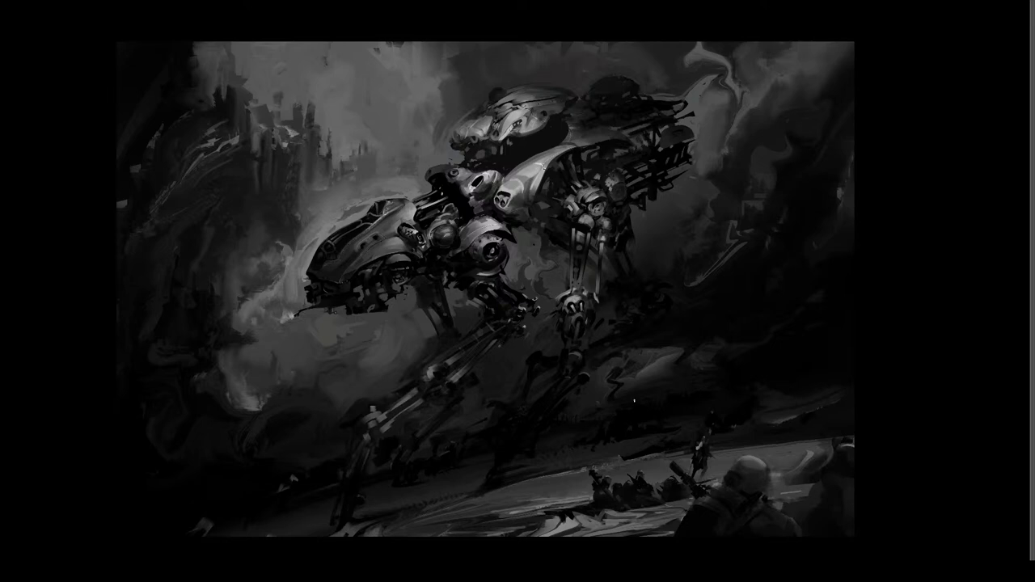
pyautogui.press('f')
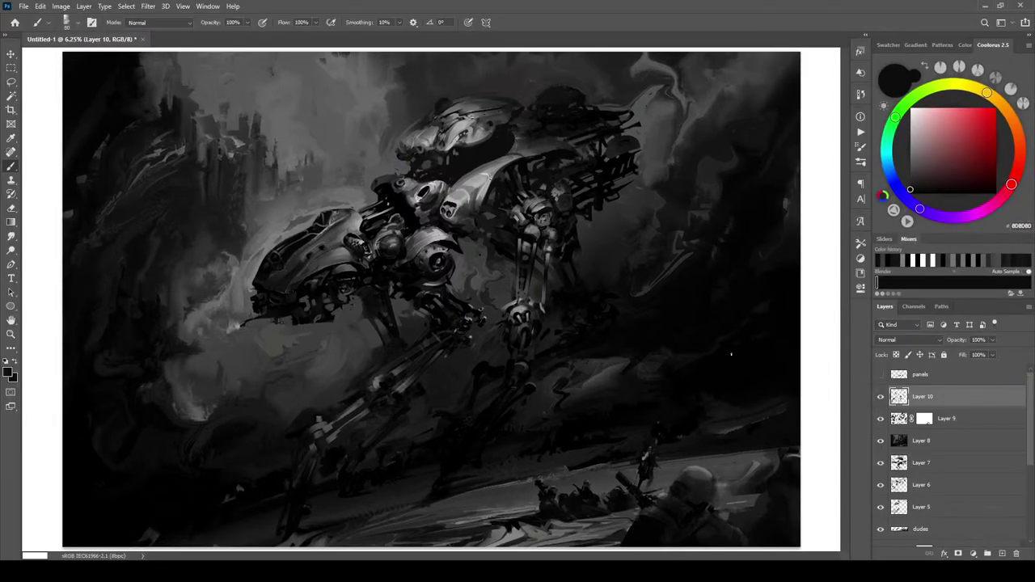
# On a new layer, dab small highlights over the soldiers in the trench with a small brush in sampled light grey #A2A2A2
pyautogui.click(1002, 553)
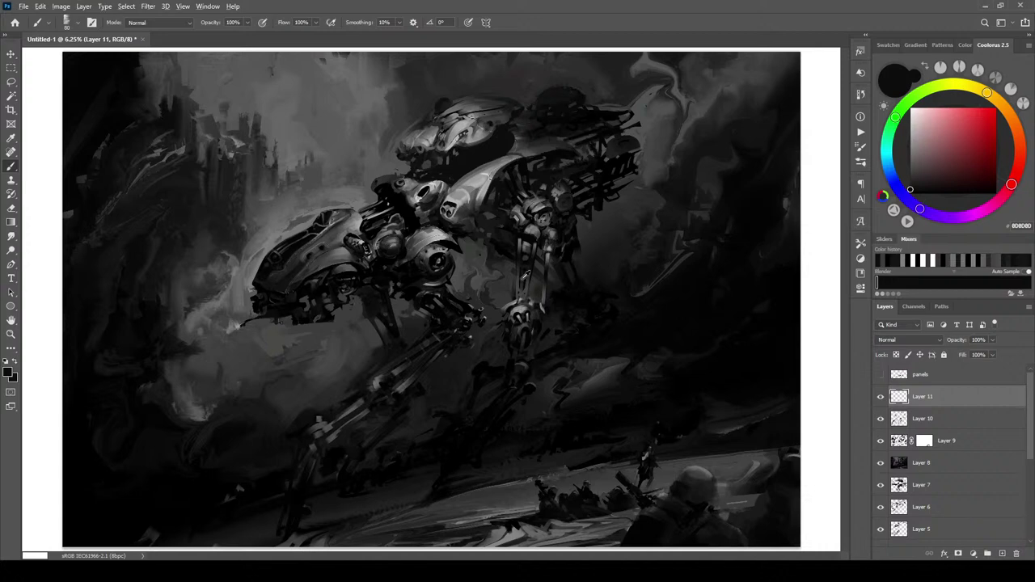
pyautogui.keyDown('alt'); pyautogui.click(521, 308); pyautogui.keyUp('alt')
pyautogui.press('[')
pyautogui.press('[')
pyautogui.press('[')
pyautogui.press('[')
pyautogui.click(569, 499)
pyautogui.moveTo(568, 495); pyautogui.dragTo(557, 488)
pyautogui.click(553, 488)
pyautogui.click(549, 494)
pyautogui.click(617, 490)
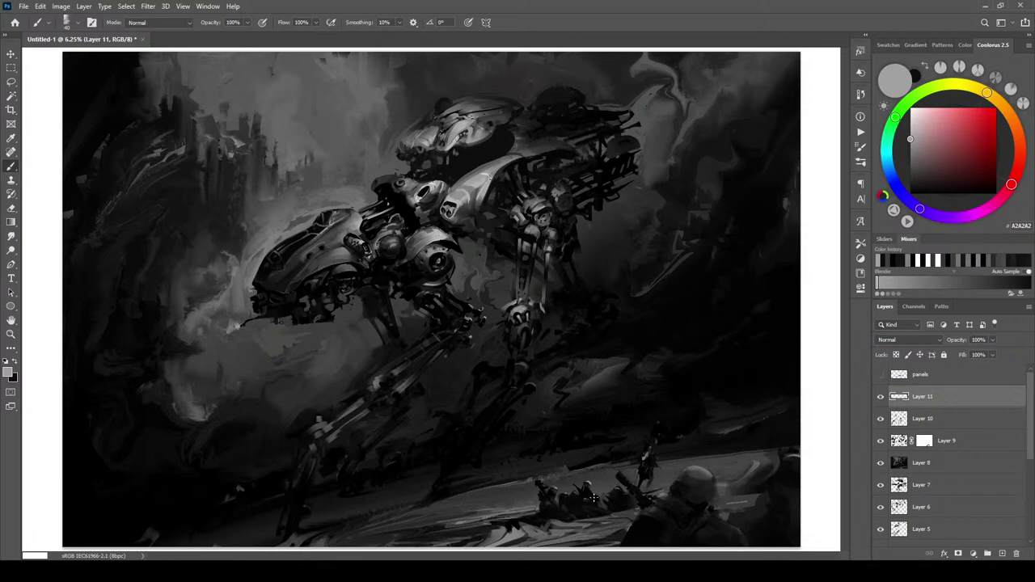
pyautogui.click(555, 499)
# Compare the soldiers with and without the new highlight layer
pyautogui.click(881, 396)
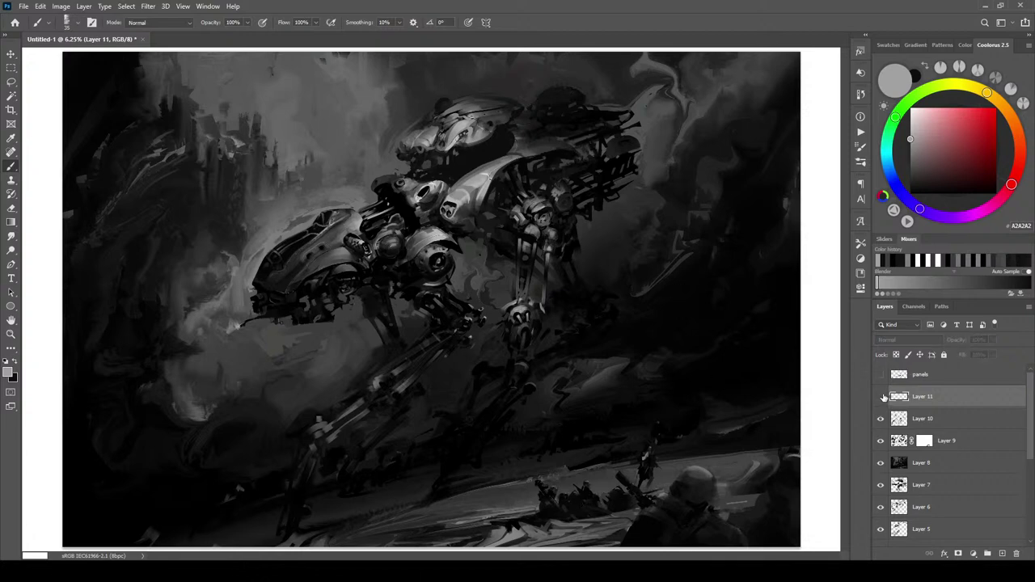
pyautogui.click(881, 396)
pyautogui.click(881, 396)
pyautogui.click(881, 397)
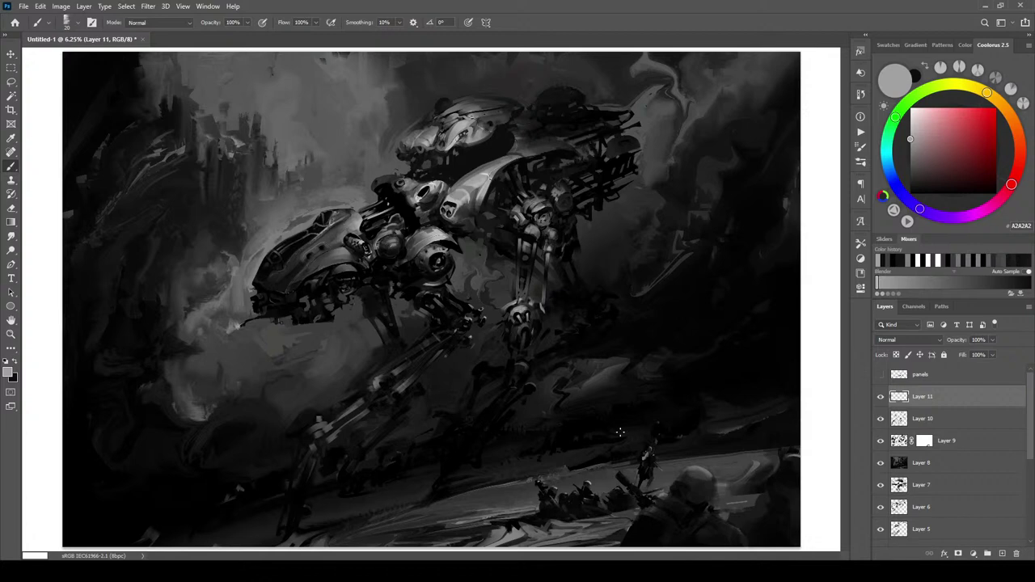
# Refine the standing soldier and the ground near the trench soldiers with sampled near-black, #373737 and #353537
pyautogui.keyDown('alt'); pyautogui.click(647, 457); pyautogui.keyUp('alt')
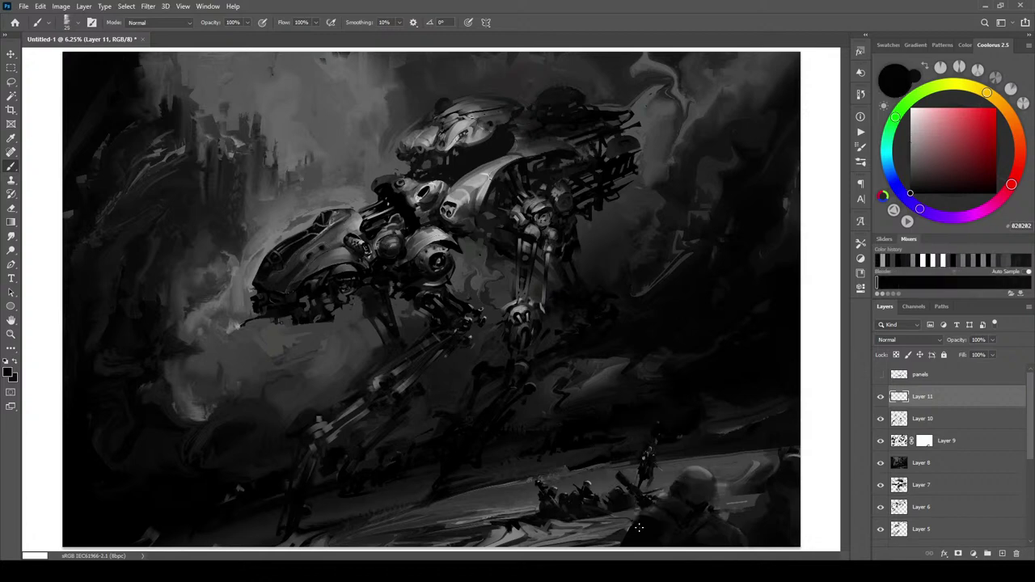
pyautogui.keyDown('alt'); pyautogui.click(602, 474); pyautogui.keyUp('alt')
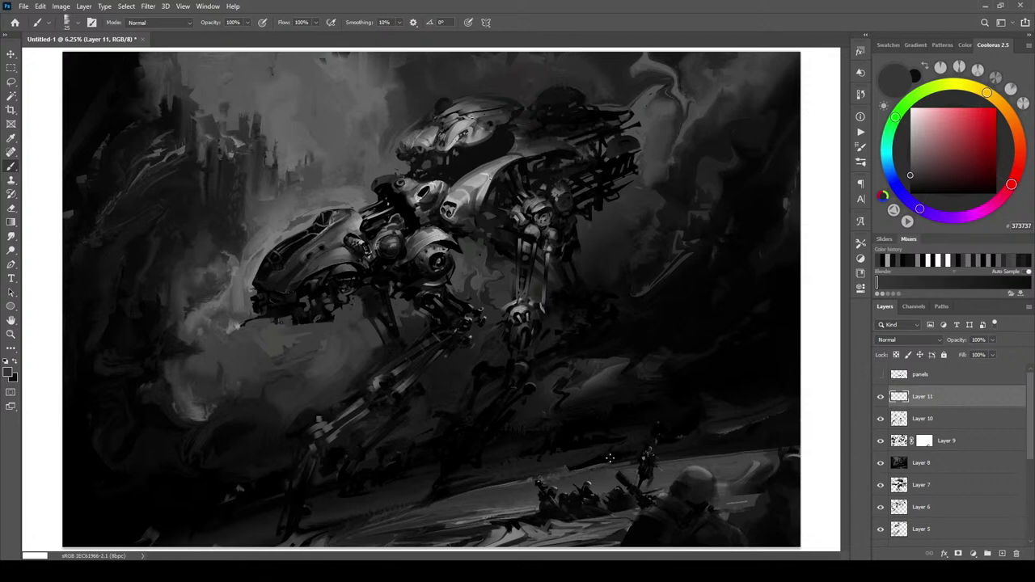
pyautogui.keyDown('alt'); pyautogui.click(564, 483); pyautogui.keyUp('alt')
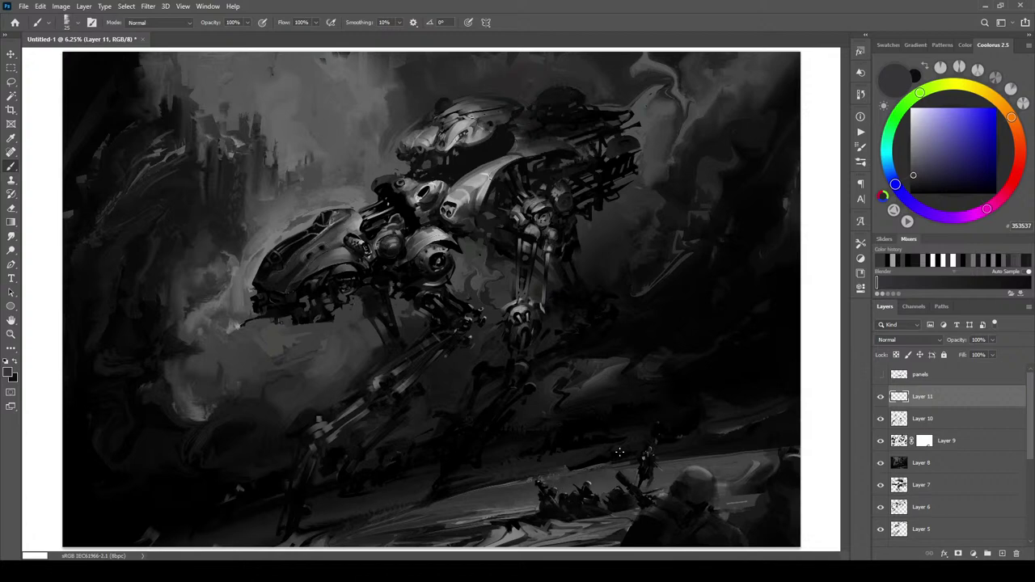
# Check how the whole composition reads at thumbnail size
pyautogui.hotkey('ctrl', '-')
pyautogui.hotkey('ctrl', '-')
pyautogui.hotkey('ctrl', '-')
pyautogui.hotkey('ctrl', '-')
pyautogui.hotkey('ctrl', '-')
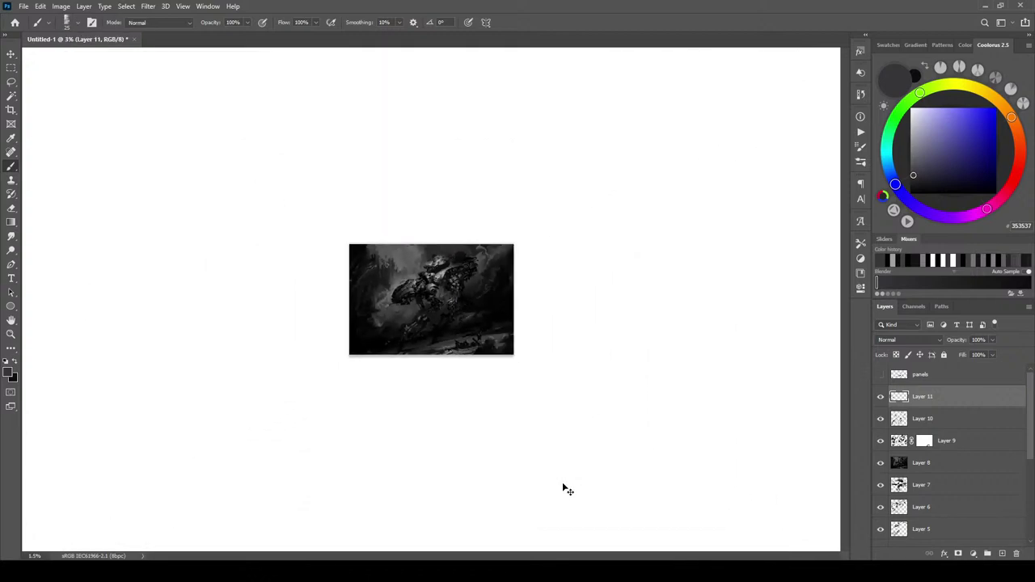
pyautogui.hotkey('ctrl', '+')
pyautogui.hotkey('ctrl', '+')
pyautogui.hotkey('ctrl', '+')
# Detail the raised weapon of the leftmost trench soldier in close view with sampled near-black and dark greys #4D4C4C and #3A3939
pyautogui.keyDown('alt'); pyautogui.click(518, 444); pyautogui.keyUp('alt')
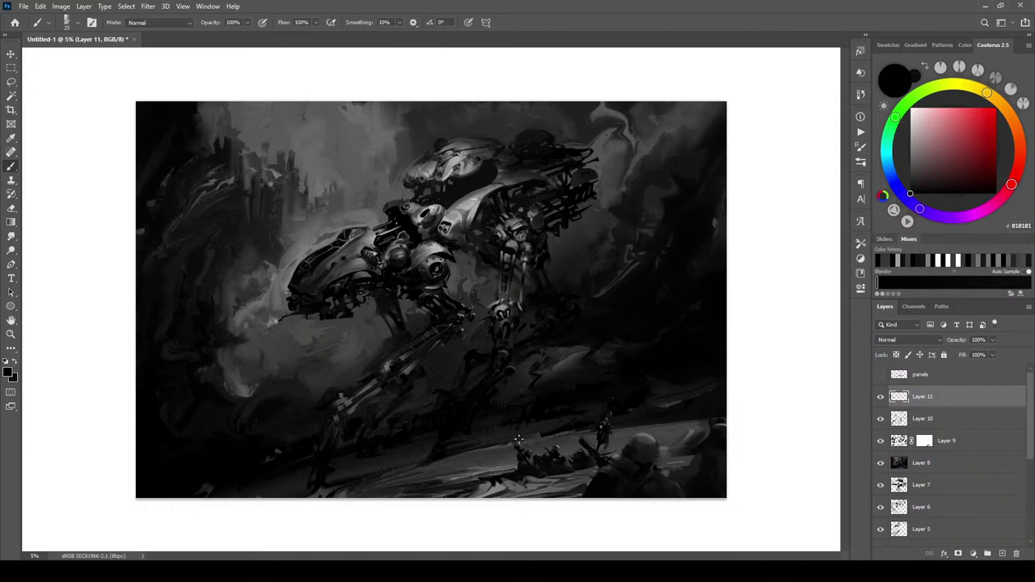
pyautogui.hotkey('ctrl', '+')
pyautogui.hotkey('ctrl', '+')
pyautogui.hotkey('ctrl', '+')
pyautogui.hotkey('ctrl', '+')
pyautogui.hotkey('ctrl', '+')
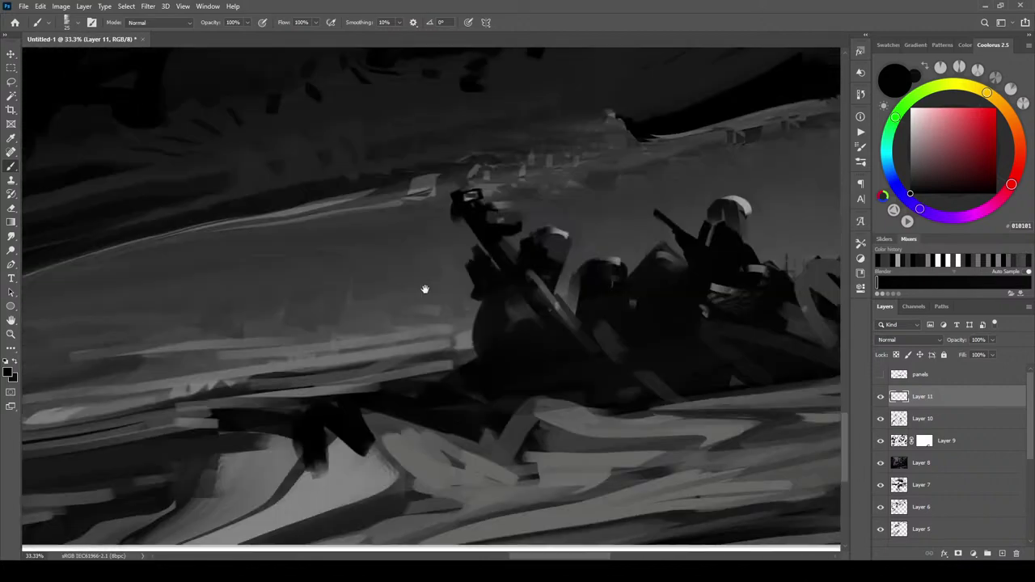
pyautogui.keyDown('alt'); pyautogui.scroll(3, 446, 388); pyautogui.keyUp('alt')
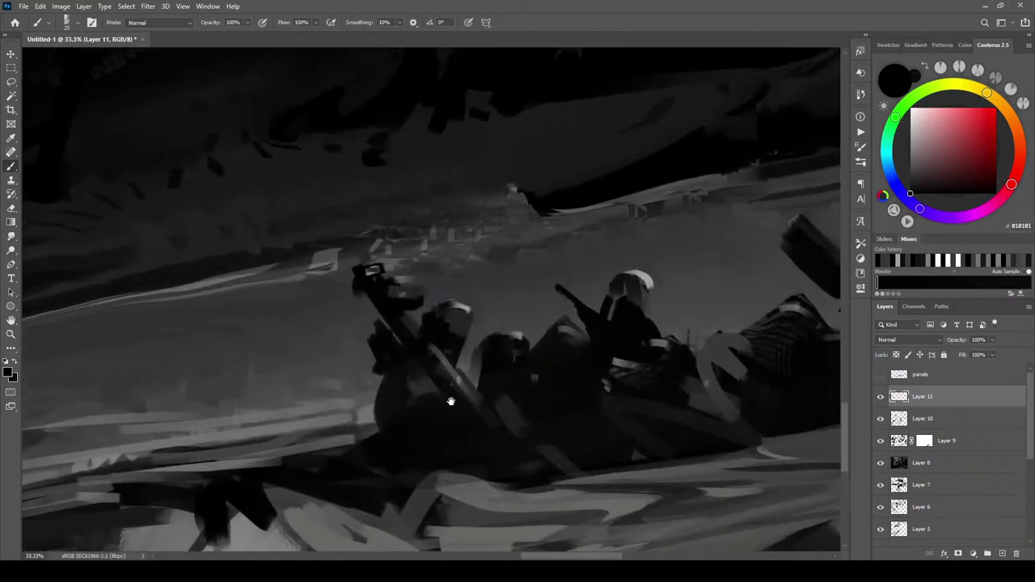
pyautogui.keyDown('alt'); pyautogui.click(432, 346); pyautogui.keyUp('alt')
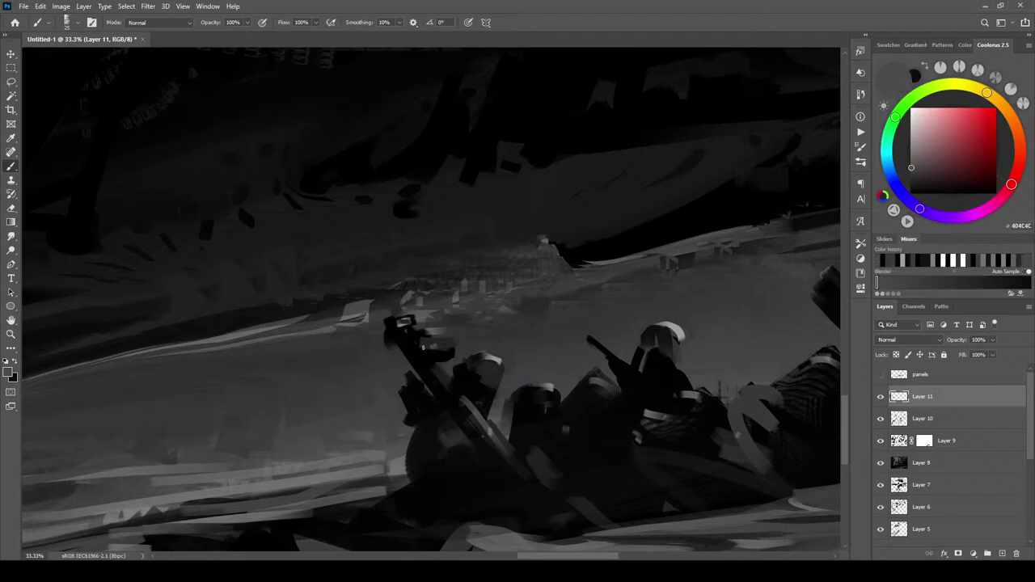
pyautogui.keyDown('alt'); pyautogui.click(434, 346); pyautogui.keyUp('alt')
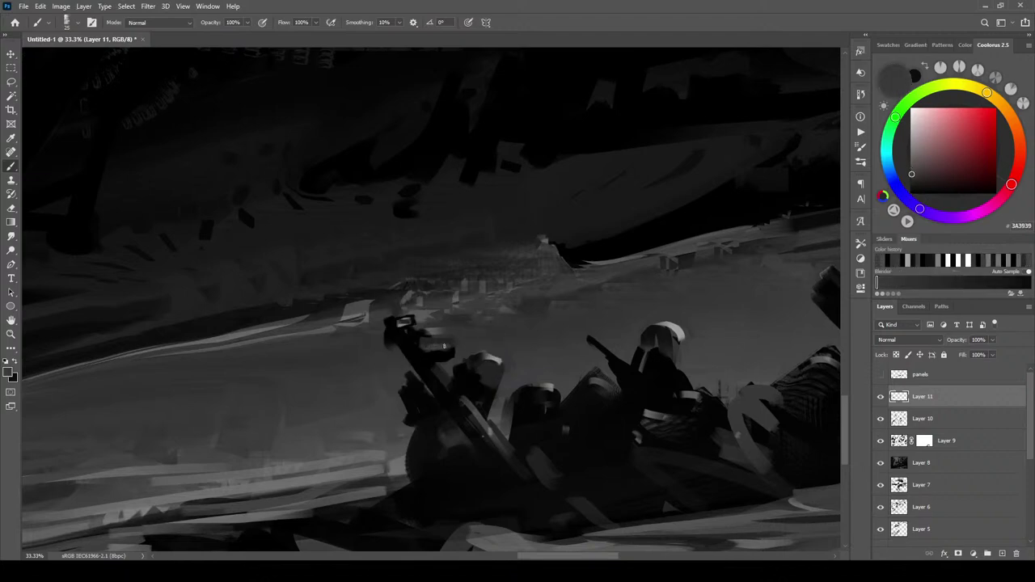
# Darken the tip of the leftmost trench soldier's weapon and define its scope with sampled black, #3A3939 and #242323
pyautogui.keyDown('alt'); pyautogui.click(445, 341); pyautogui.keyUp('alt')
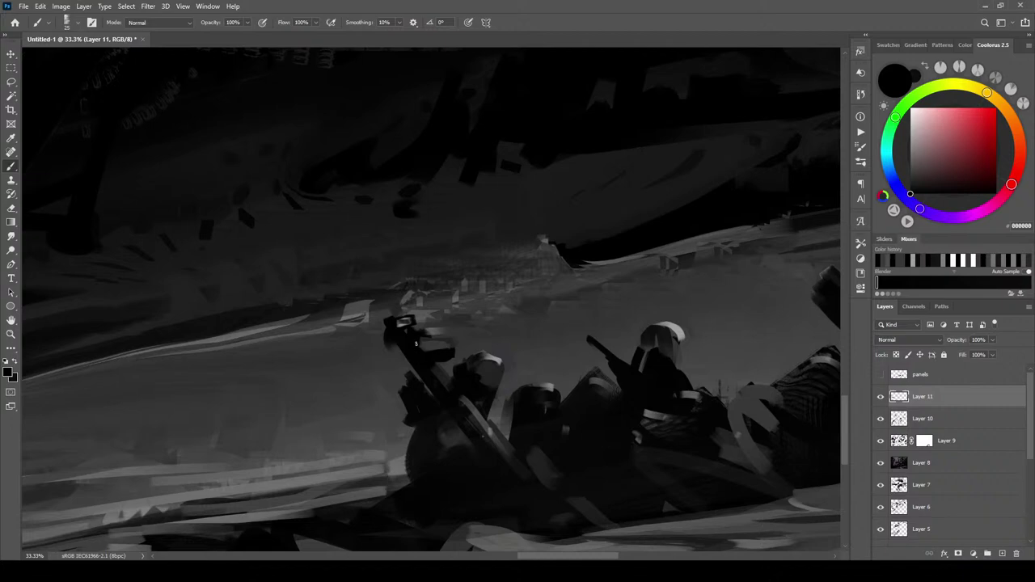
pyautogui.keyDown('alt'); pyautogui.click(444, 340); pyautogui.keyUp('alt')
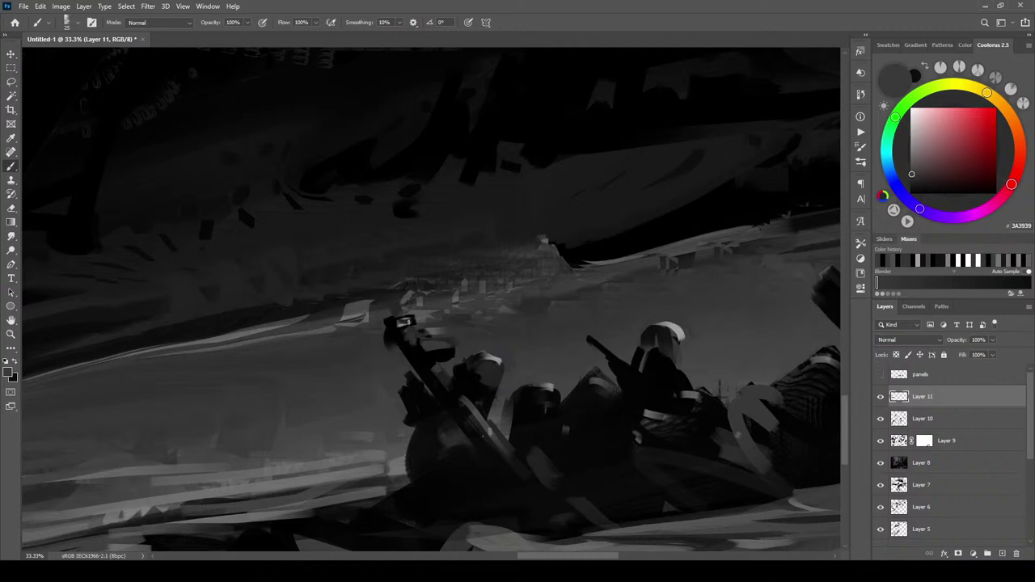
pyautogui.keyDown('alt'); pyautogui.click(395, 329); pyautogui.keyUp('alt')
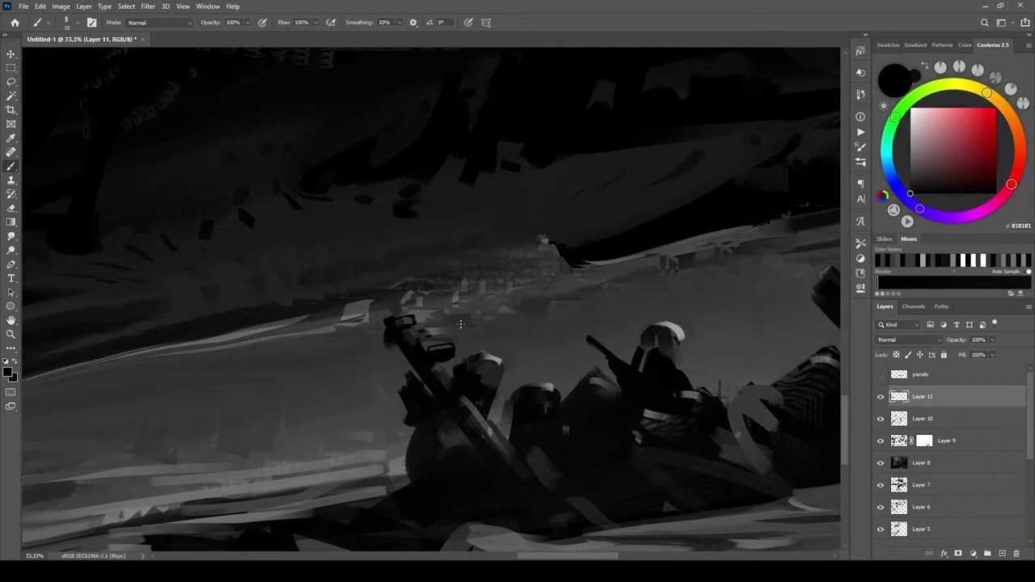
pyautogui.keyDown('alt'); pyautogui.click(448, 338); pyautogui.keyUp('alt')
pyautogui.keyDown('alt'); pyautogui.click(440, 340); pyautogui.keyUp('alt')
pyautogui.moveTo(452, 347); pyautogui.dragTo(432, 347)
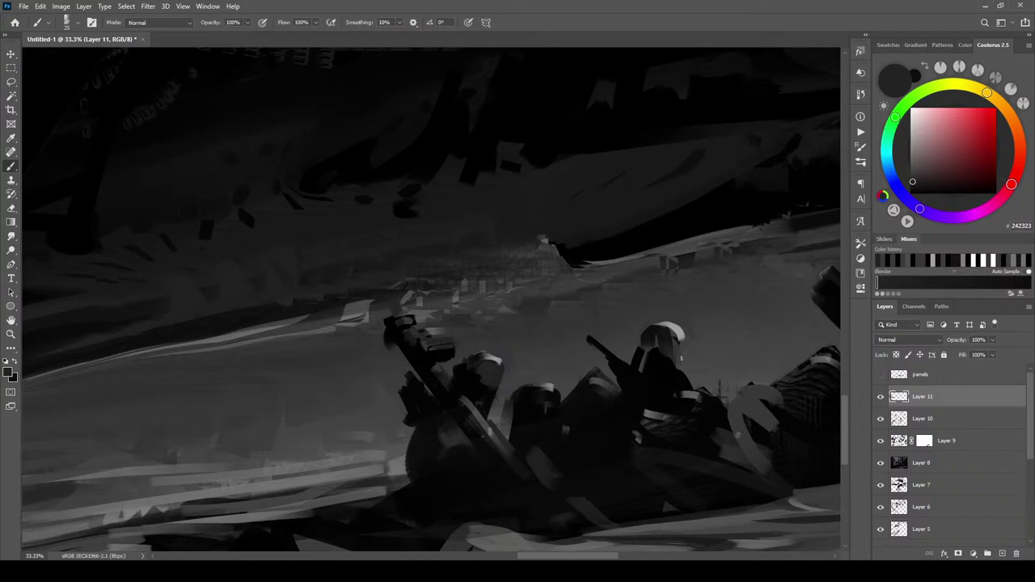
# Clean up the ground and silhouette around the leftmost trench soldier's weapon with sampled #323232, near-black and #333332
pyautogui.scroll(-4, 677, 441)
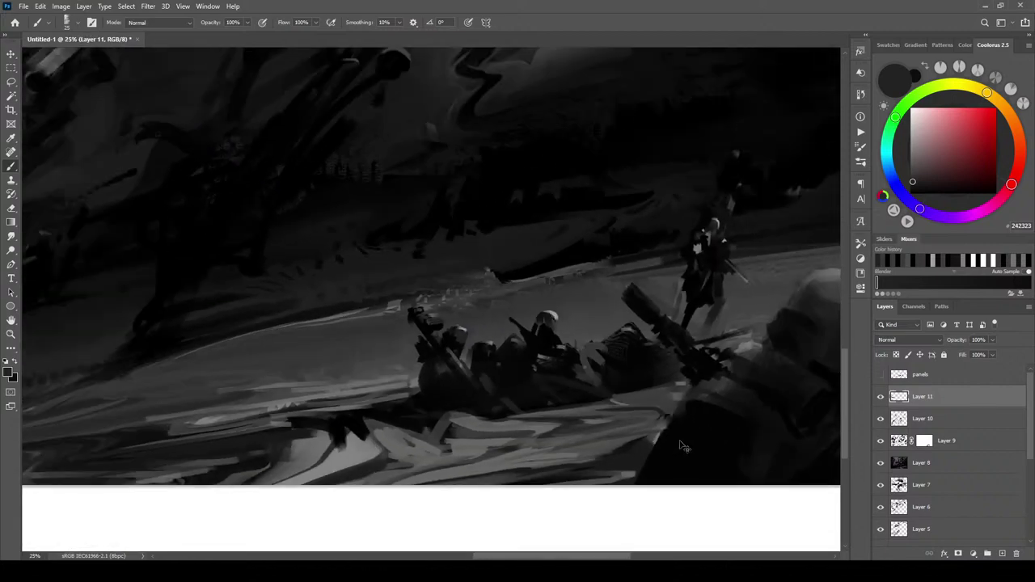
pyautogui.scroll(-4, 677, 444)
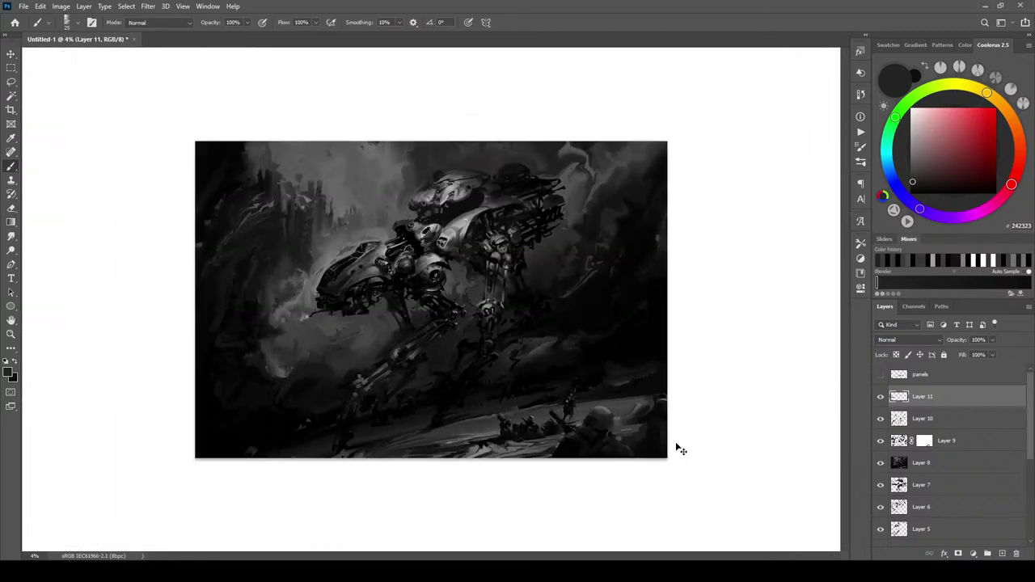
pyautogui.scroll(1, 634, 493)
pyautogui.hotkey('ctrl', '+')
pyautogui.hotkey('ctrl', '+')
pyautogui.hotkey('ctrl', '+')
pyautogui.hotkey('ctrl', '+')
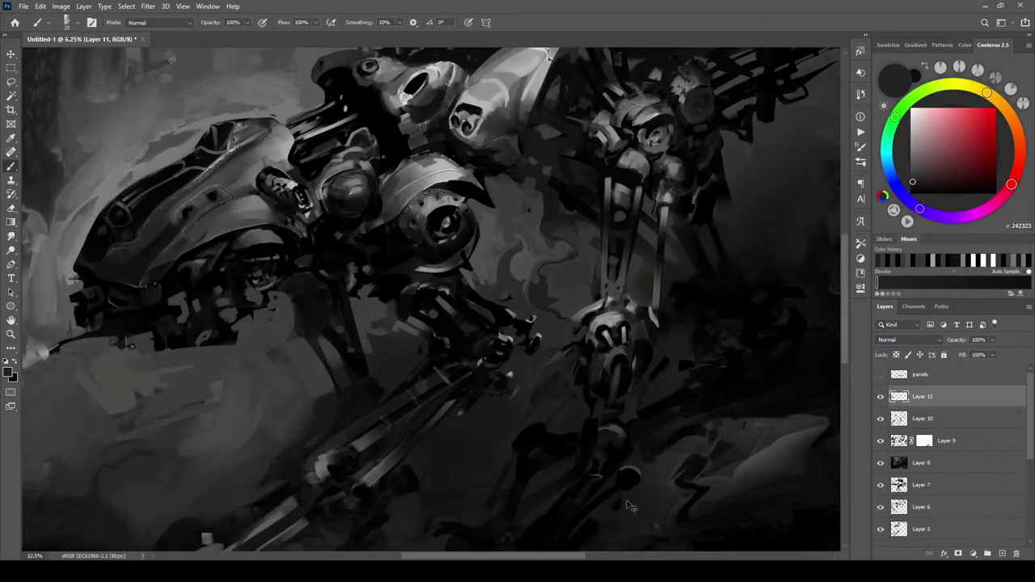
pyautogui.moveTo(623, 480); pyautogui.dragTo(487, 74)
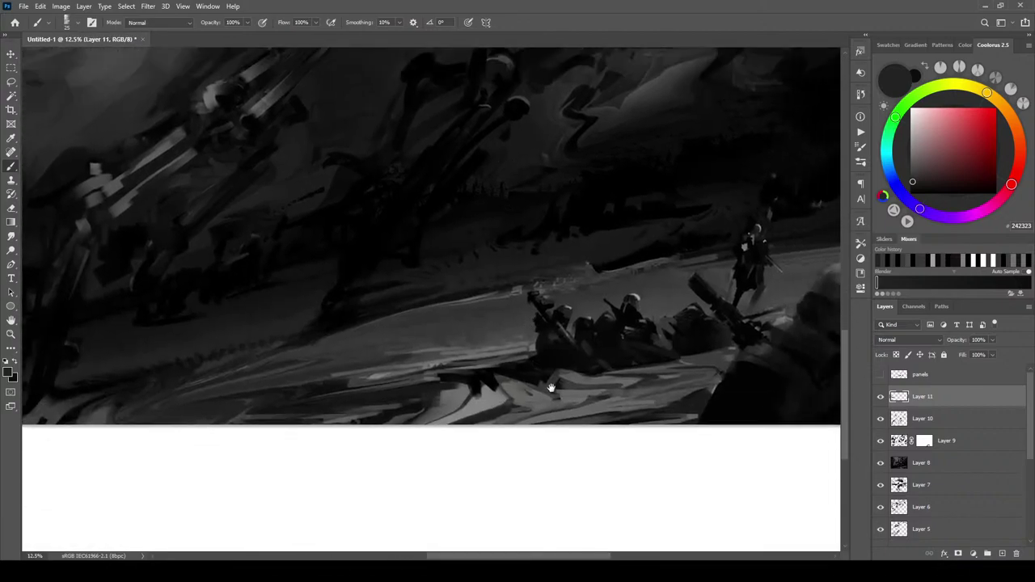
pyautogui.keyDown('alt'); pyautogui.click(566, 292); pyautogui.keyUp('alt')
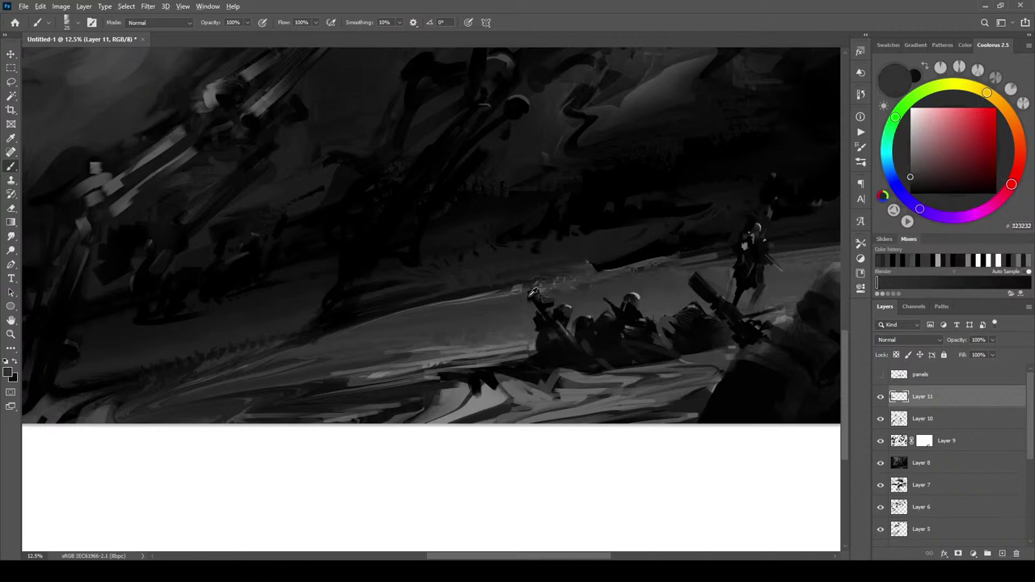
pyautogui.keyDown('alt'); pyautogui.click(531, 293); pyautogui.keyUp('alt')
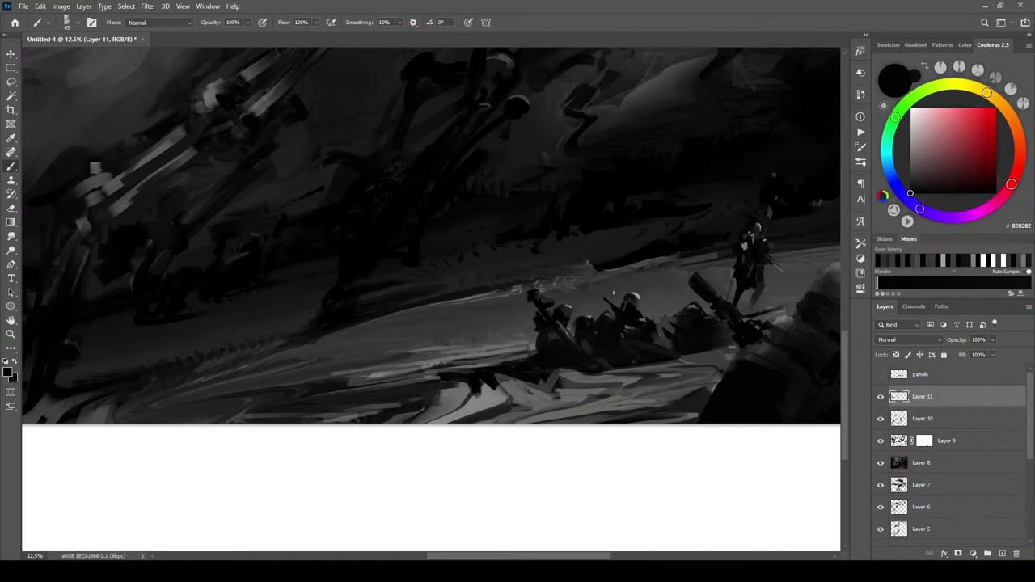
pyautogui.keyDown('alt'); pyautogui.click(531, 296); pyautogui.keyUp('alt')
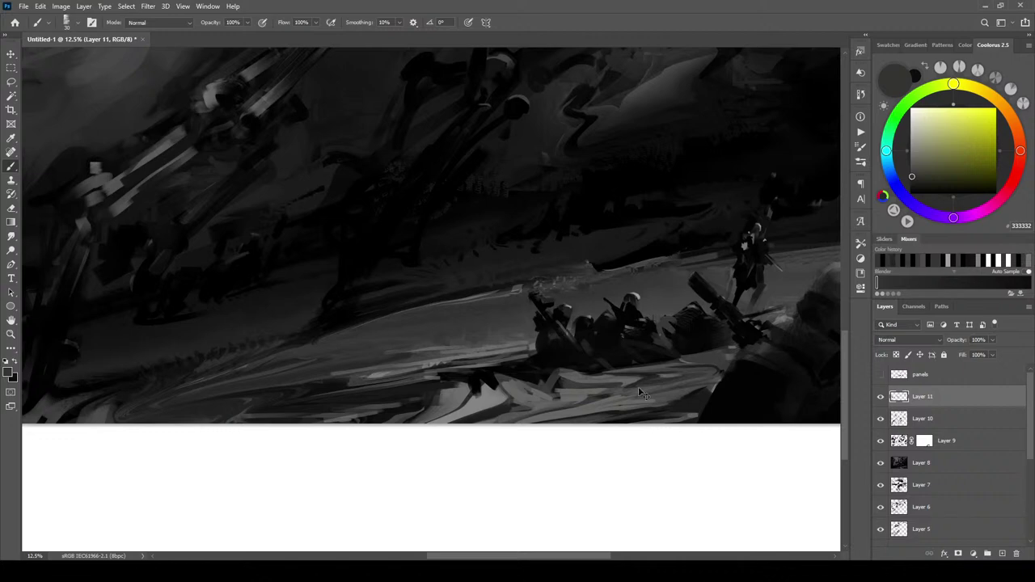
# Paint beside the foreground soldier's helmet with sampled grey #424243 and a larger brush
pyautogui.scroll(-5, 639, 388)
pyautogui.scroll(-1, 647, 380)
pyautogui.scroll(2, 639, 376)
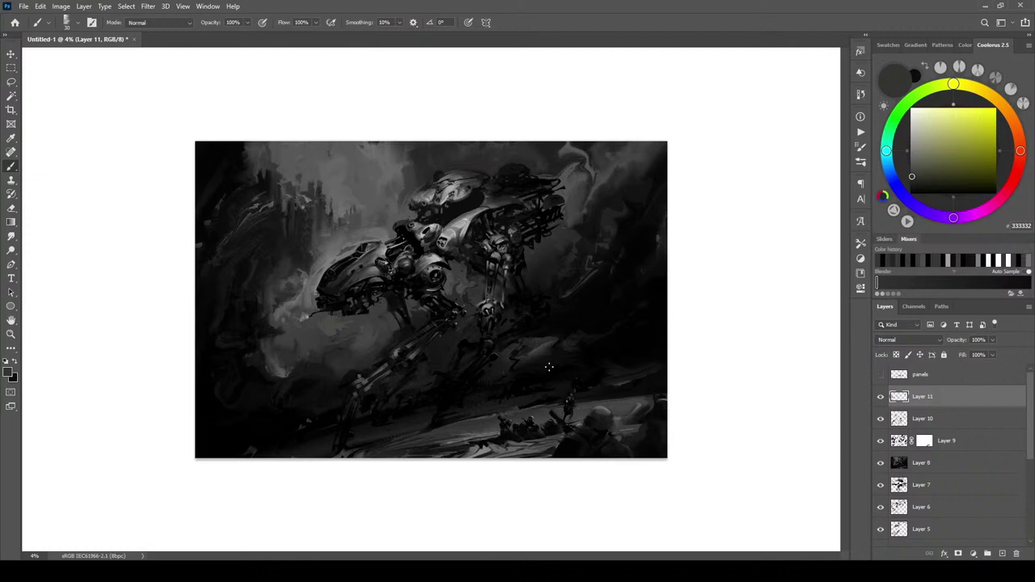
pyautogui.keyDown('alt'); pyautogui.click(608, 403); pyautogui.keyUp('alt')
pyautogui.moveTo(603, 404); pyautogui.dragTo(591, 409)
pyautogui.press(']')
pyautogui.press(']')
pyautogui.press(']')
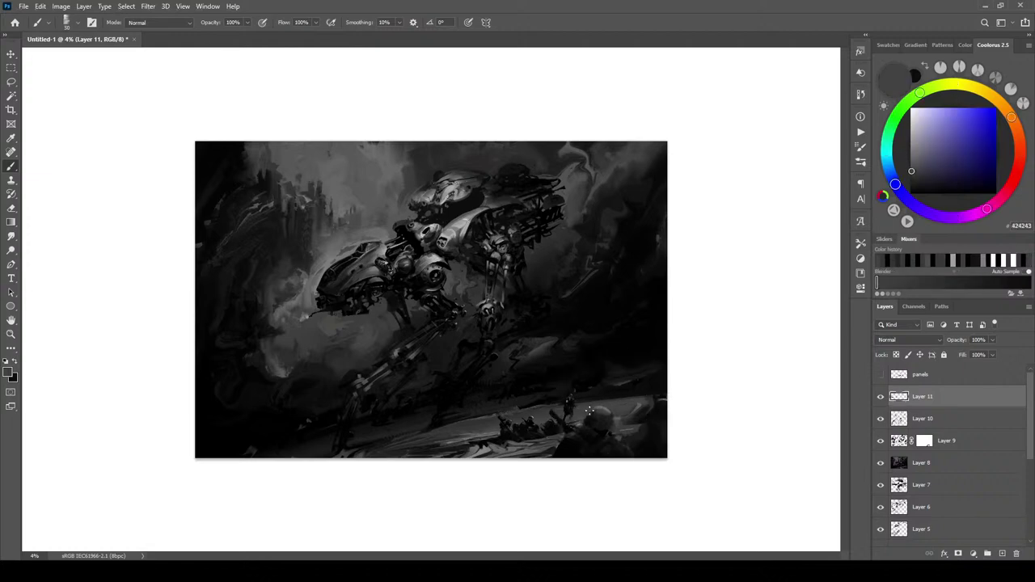
pyautogui.click(603, 409)
# Reshape the rear edge of the foreground soldier's helmet with sampled near-black and dark greys #3F3F3F and #3D3D3C
pyautogui.hotkey('ctrl', '+')
pyautogui.hotkey('ctrl', '+')
pyautogui.moveTo(672, 402); pyautogui.dragTo(496, 182)
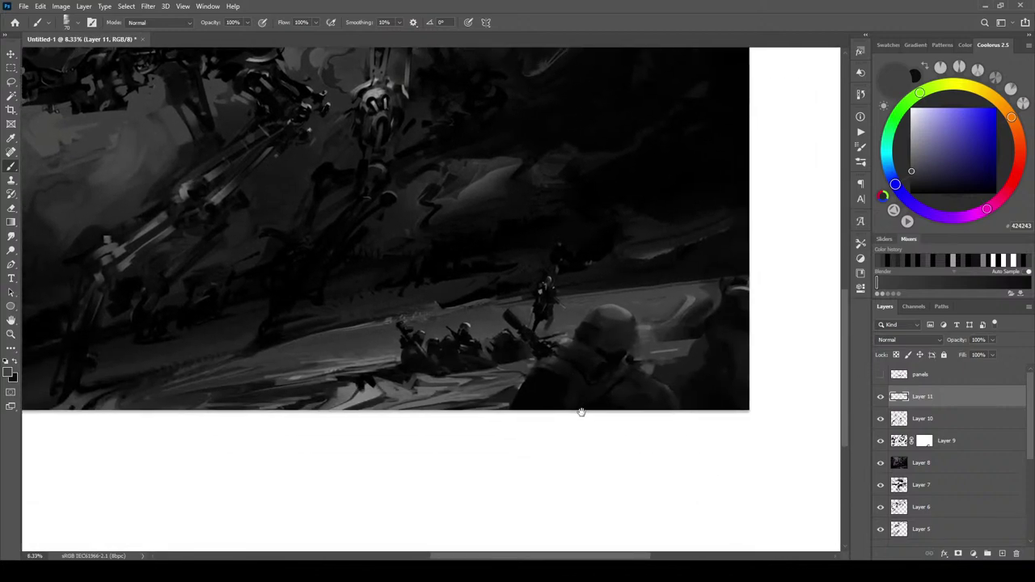
pyautogui.moveTo(581, 391); pyautogui.dragTo(579, 411)
pyautogui.keyDown('alt'); pyautogui.click(400, 343); pyautogui.keyUp('alt')
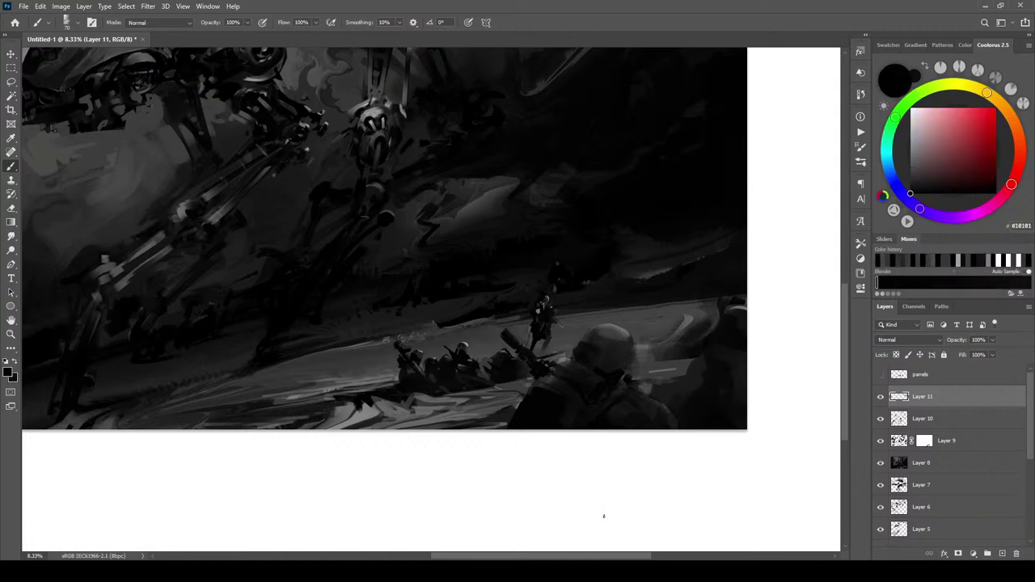
pyautogui.keyDown('alt'); pyautogui.click(590, 335); pyautogui.keyUp('alt')
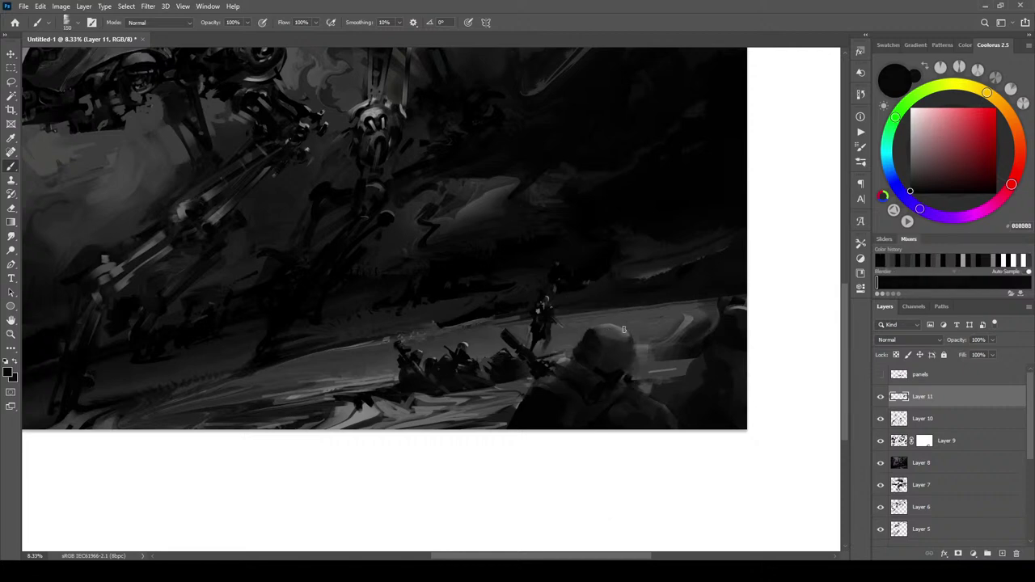
pyautogui.keyDown('alt'); pyautogui.click(598, 326); pyautogui.keyUp('alt')
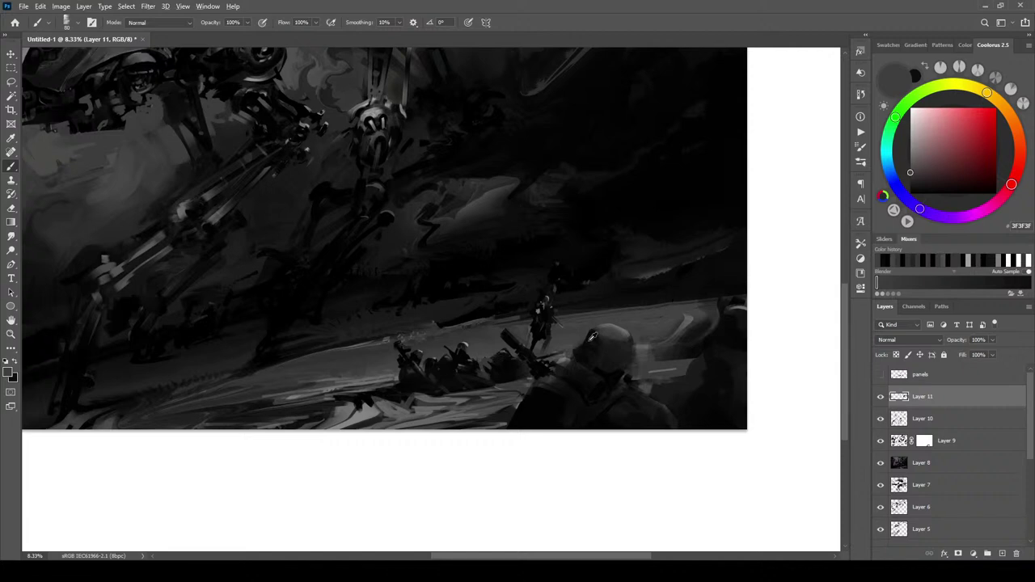
pyautogui.keyDown('alt'); pyautogui.click(580, 348); pyautogui.keyUp('alt')
pyautogui.keyDown('alt'); pyautogui.click(578, 348); pyautogui.keyUp('alt')
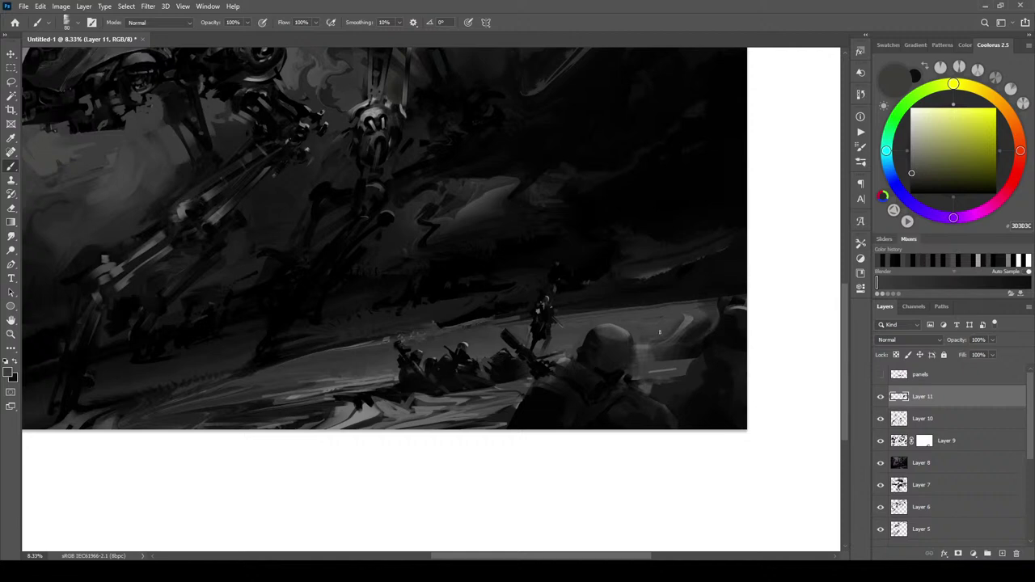
# Shade and highlight the crown of the foreground soldier's helmet with sampled near-black and greys #434343, #717070 and #3E3D3D
pyautogui.keyDown('alt'); pyautogui.click(589, 344); pyautogui.keyUp('alt')
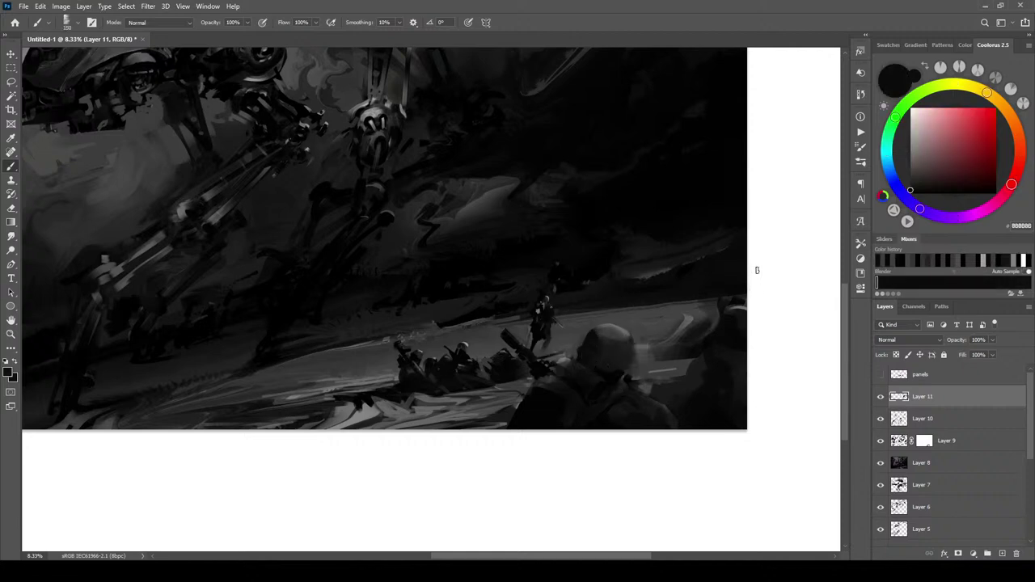
pyautogui.keyDown('alt'); pyautogui.click(617, 330); pyautogui.keyUp('alt')
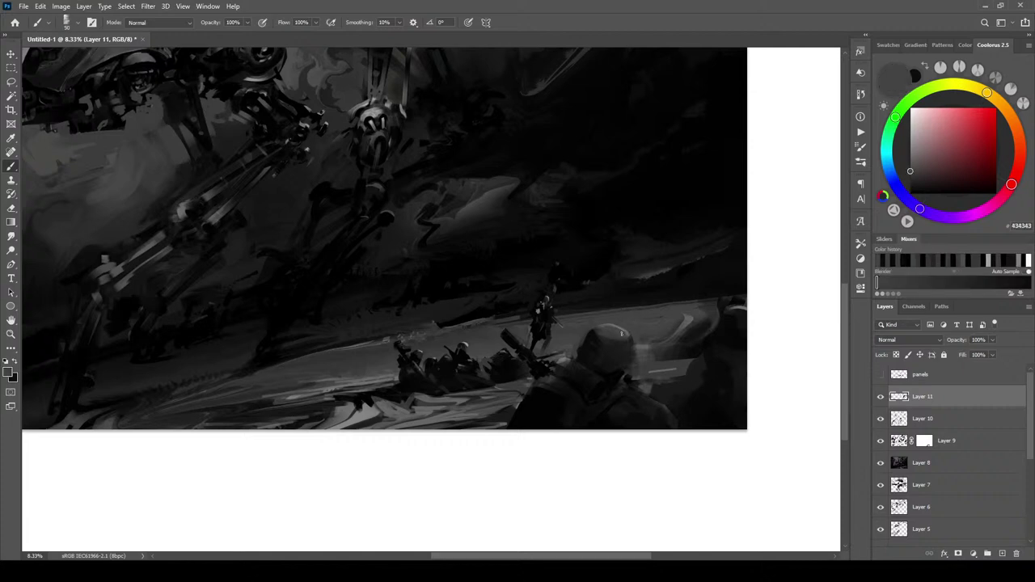
pyautogui.keyDown('alt'); pyautogui.click(611, 324); pyautogui.keyUp('alt')
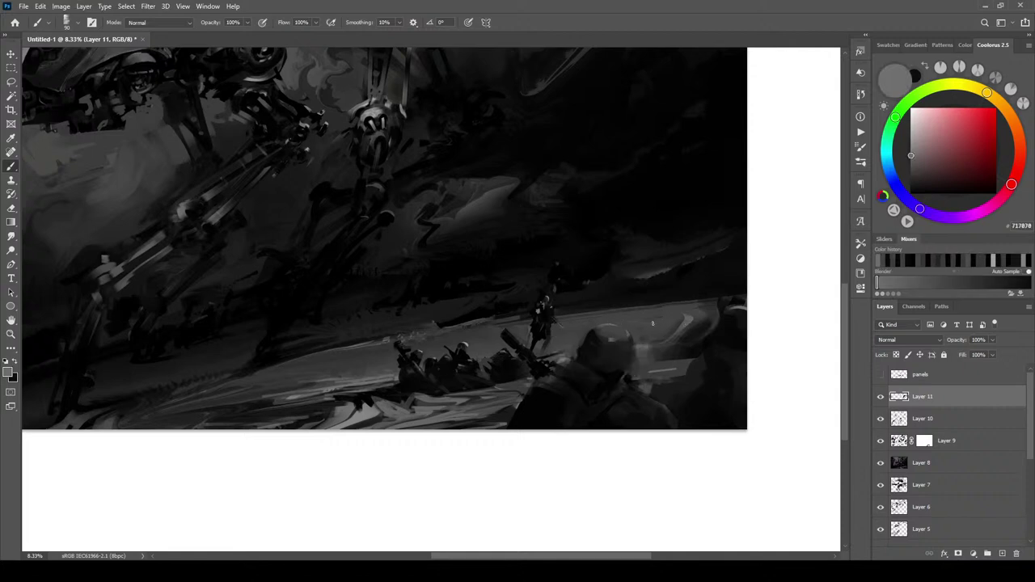
pyautogui.keyDown('alt'); pyautogui.click(617, 332); pyautogui.keyUp('alt')
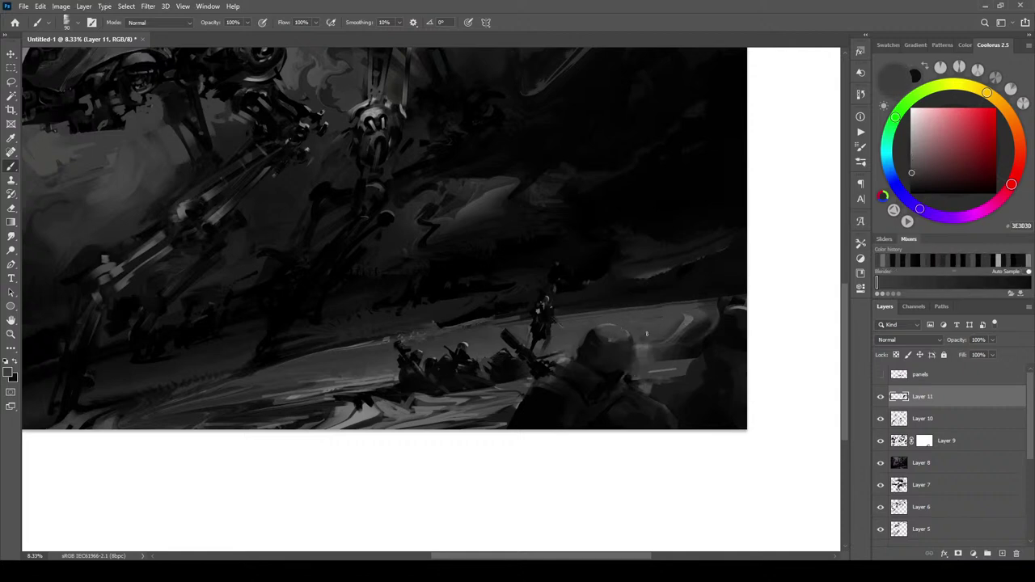
# Blend the shadow across the foreground soldier's helmet with sampled dark greys #171717, #3E3D3D, #202020, #3C3B3B and #181717
pyautogui.keyDown('alt'); pyautogui.click(616, 343); pyautogui.keyUp('alt')
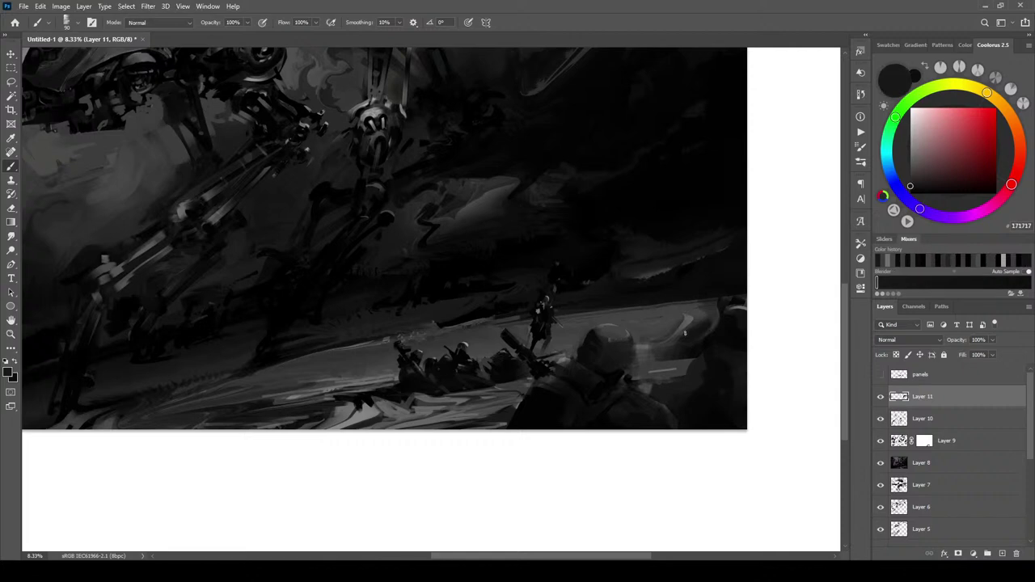
pyautogui.keyDown('alt'); pyautogui.click(615, 335); pyautogui.keyUp('alt')
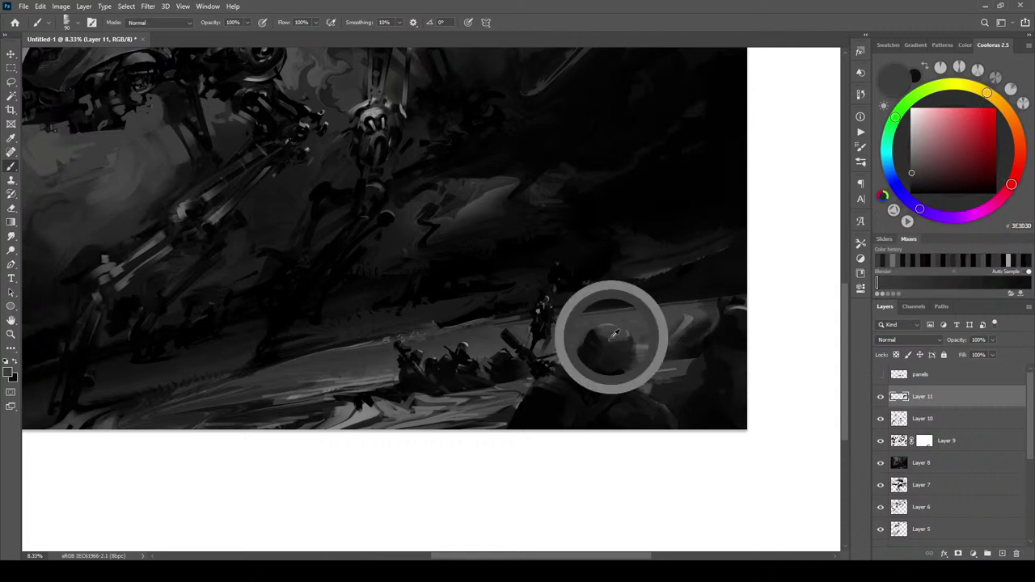
pyautogui.keyDown('alt'); pyautogui.click(612, 342); pyautogui.keyUp('alt')
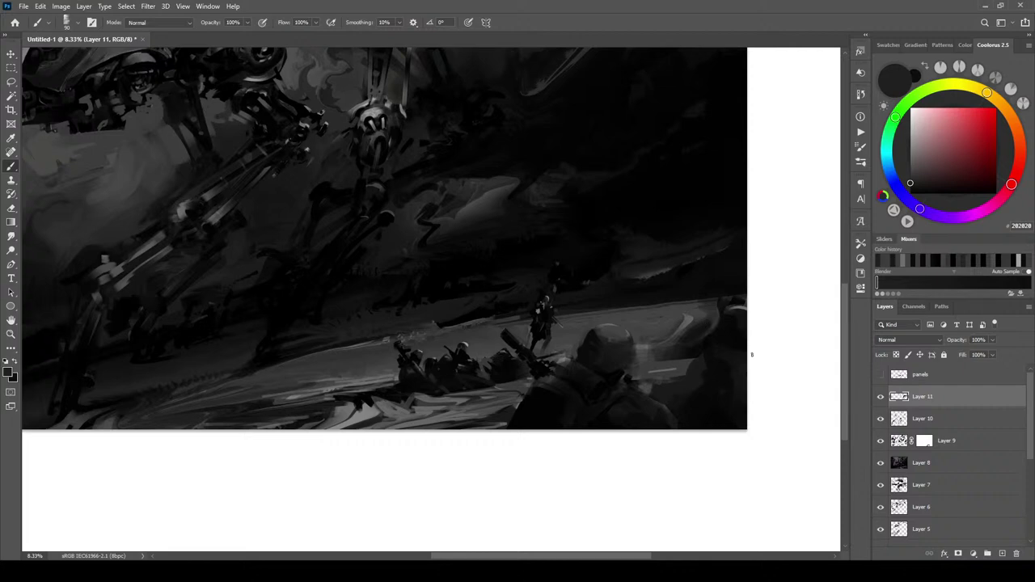
pyautogui.keyDown('alt'); pyautogui.click(620, 339); pyautogui.keyUp('alt')
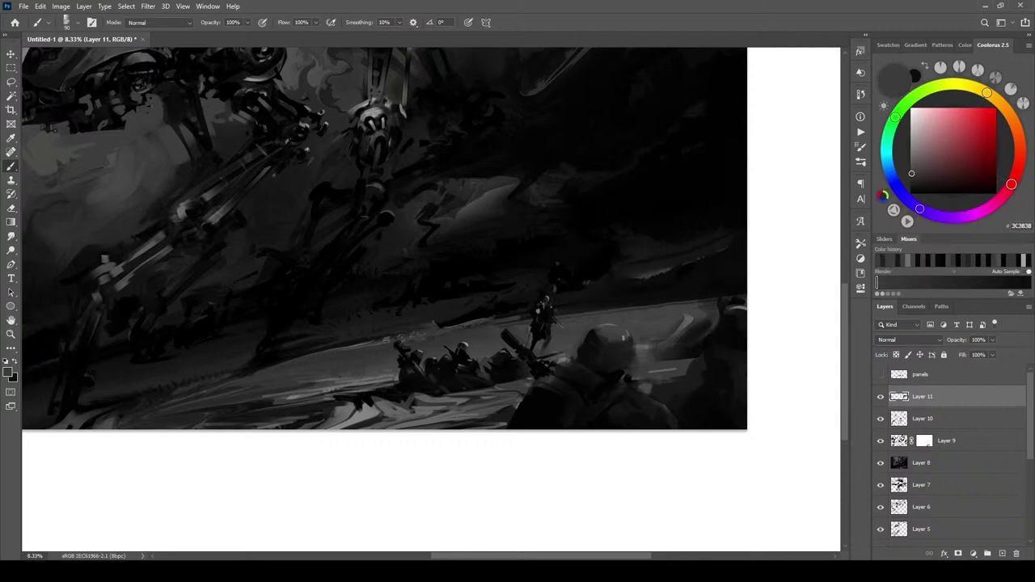
pyautogui.keyDown('alt'); pyautogui.click(602, 341); pyautogui.keyUp('alt')
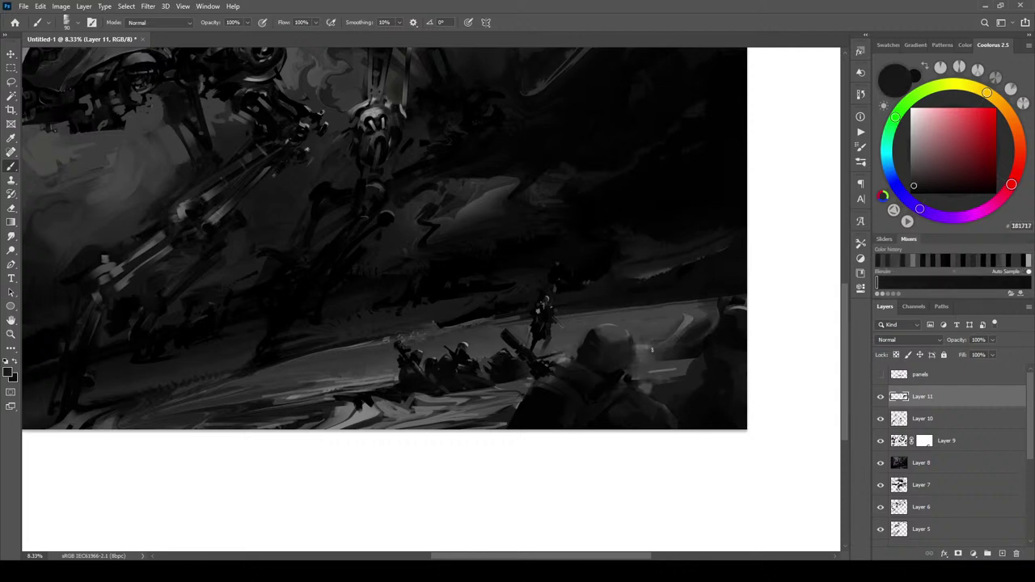
# Refine the area behind the foreground soldier's helmet and neck with larger brushes and sampled greys #3C3B3B, #181818 and #7F7E7E
pyautogui.keyDown('alt'); pyautogui.click(641, 352); pyautogui.keyUp('alt')
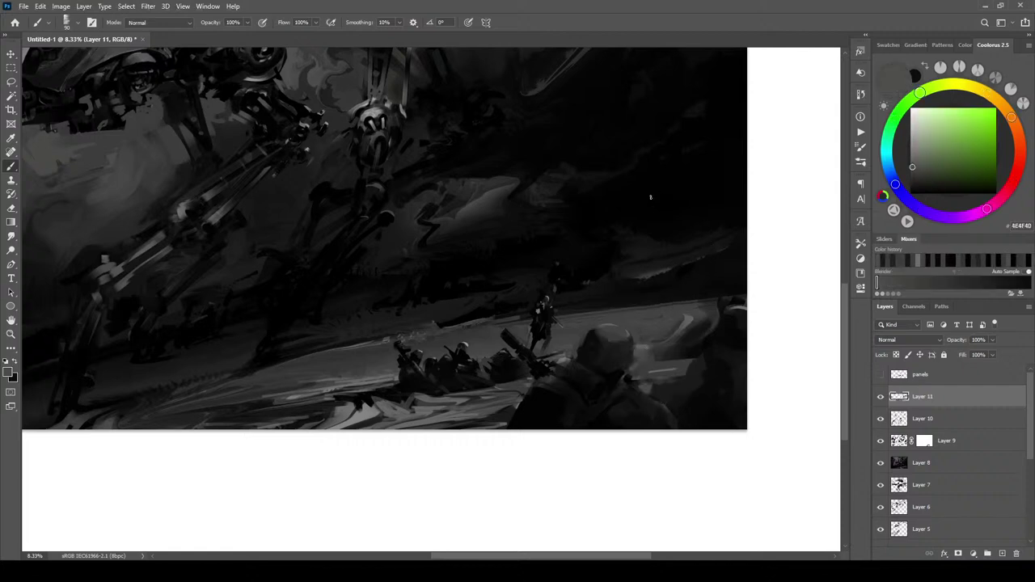
pyautogui.keyDown('alt'); pyautogui.click(632, 361); pyautogui.keyUp('alt')
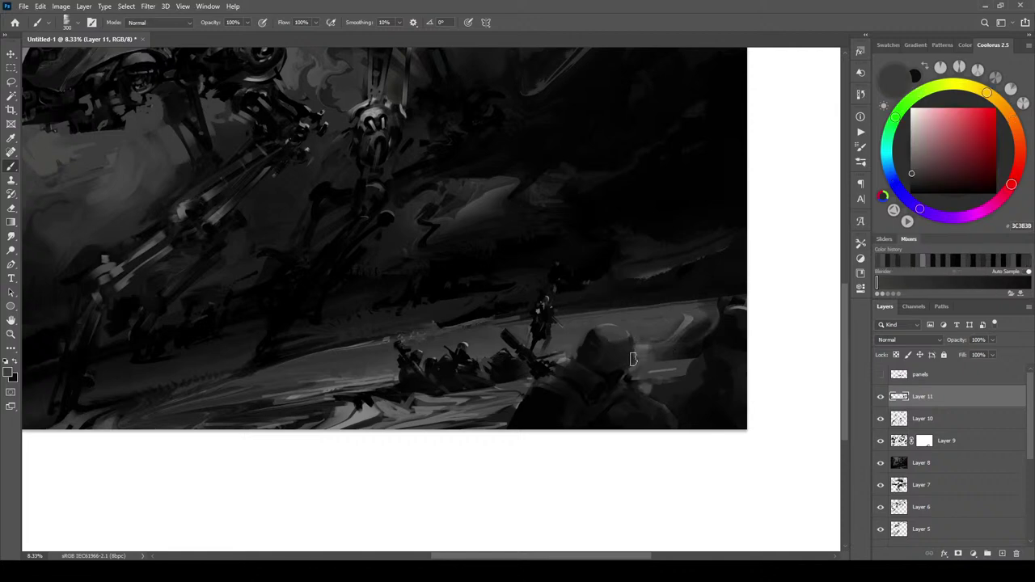
pyautogui.keyDown('alt'); pyautogui.click(633, 361); pyautogui.keyUp('alt')
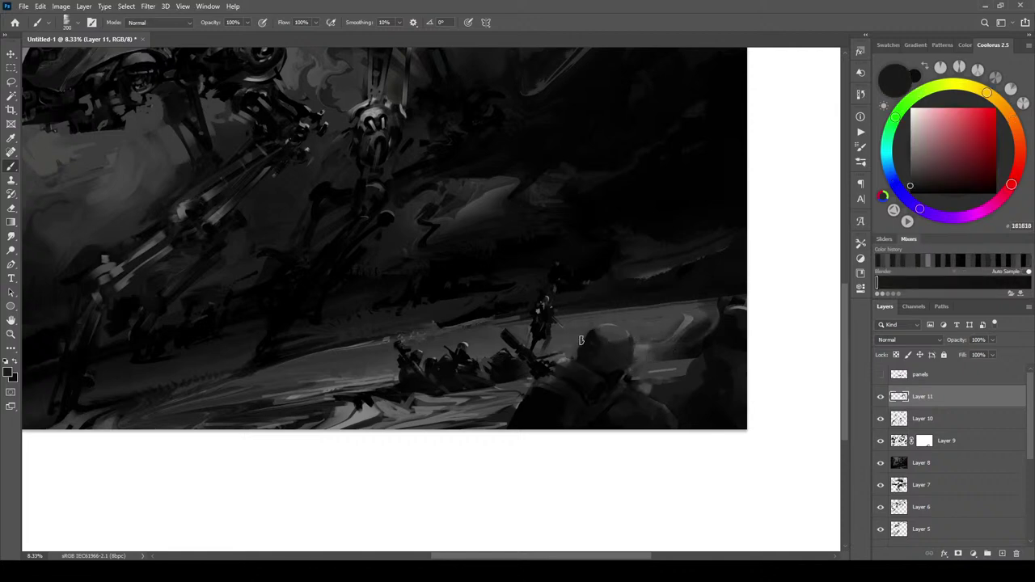
pyautogui.keyDown('alt'); pyautogui.click(564, 358); pyautogui.keyUp('alt')
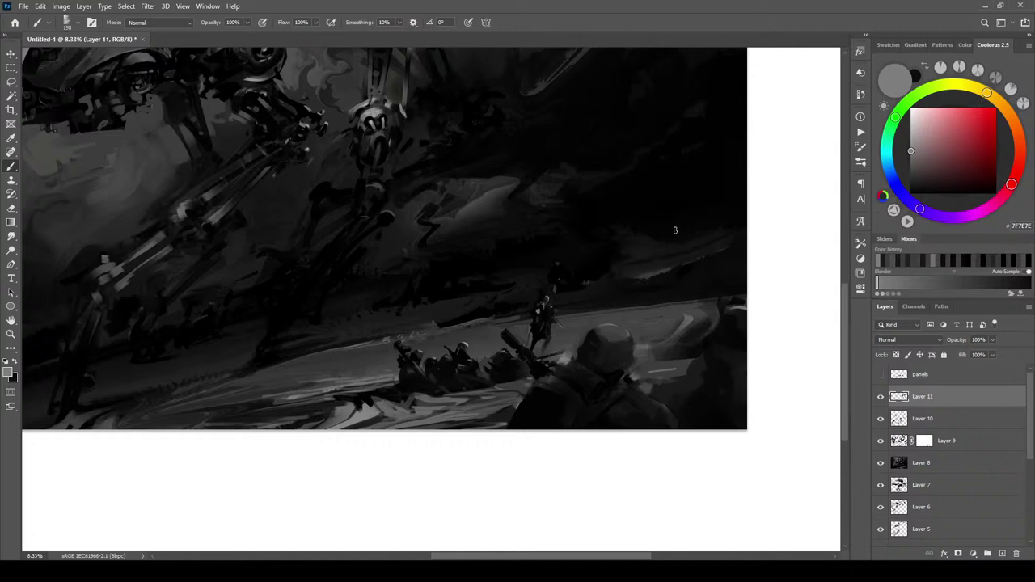
pyautogui.moveTo(482, 449); pyautogui.dragTo(616, 250)
pyautogui.moveTo(612, 444); pyautogui.dragTo(714, 283)
pyautogui.hotkey('ctrl', 'z')
pyautogui.hotkey('ctrl', 'z')
# Darken the helmet of the soldier at the canvas's far right edge with sampled near-black #121212
pyautogui.keyDown('alt'); pyautogui.click(584, 343); pyautogui.keyUp('alt')
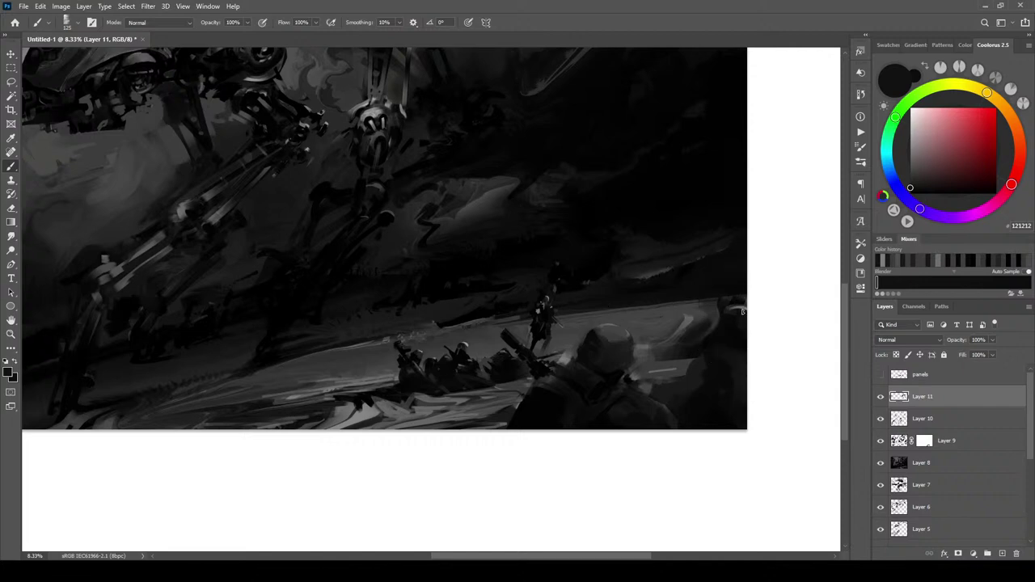
pyautogui.moveTo(741, 306); pyautogui.dragTo(729, 311)
pyautogui.hotkey('ctrl', '-')
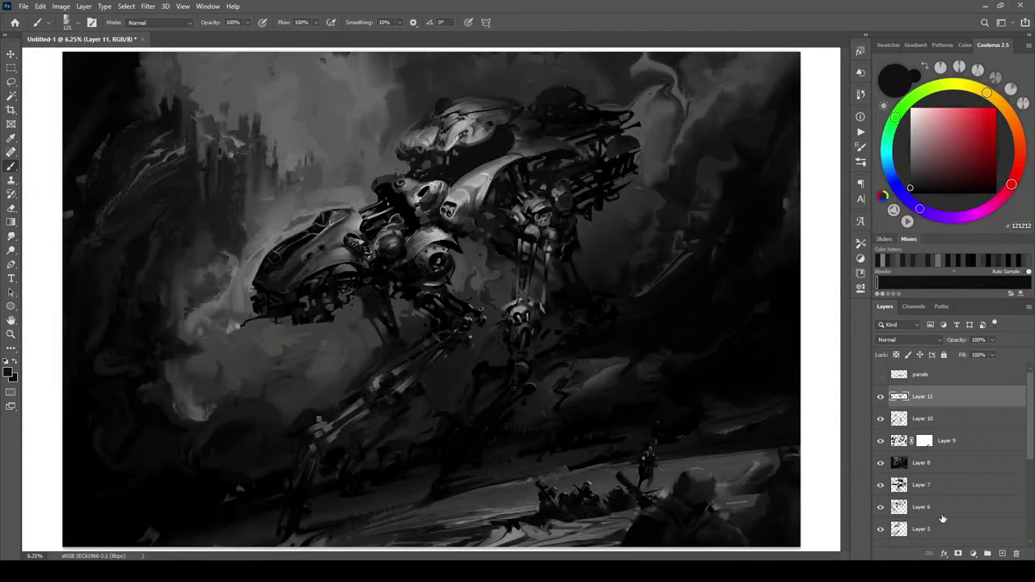
# Add a new layer above Layer 11 and paint the mech's rear leg below the knee with sampled near-black
pyautogui.click(1003, 554)
pyautogui.keyDown('alt'); pyautogui.click(521, 395); pyautogui.keyUp('alt')
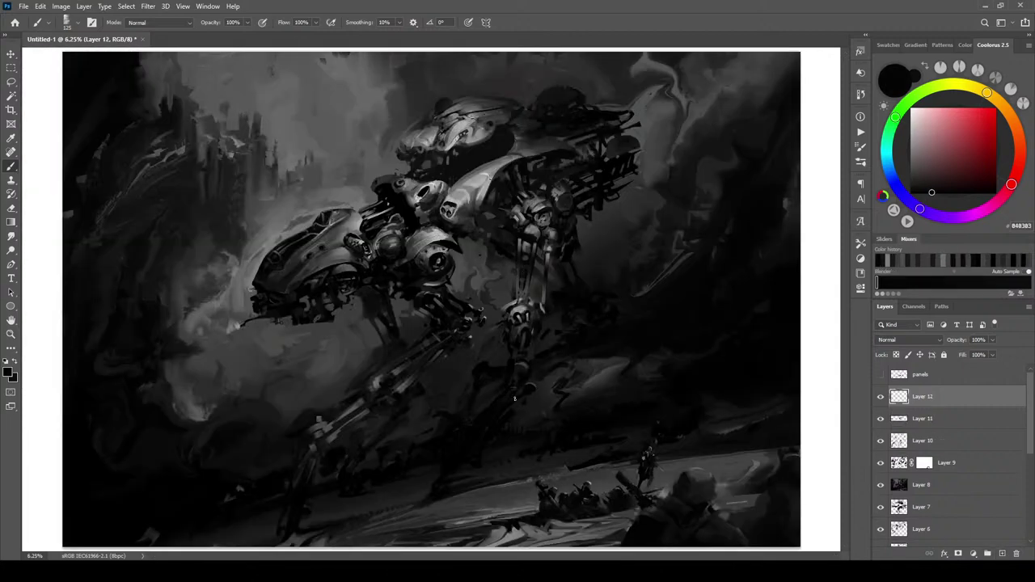
pyautogui.moveTo(564, 380)
pyautogui.mouseDown()
pyautogui.moveTo(506, 406)
pyautogui.moveTo(532, 357)
pyautogui.mouseUp()
# Highlight the upper joint of the mech's rear leg with sampled grey #9A9A9A and a smaller brush
pyautogui.keyDown('alt'); pyautogui.click(523, 306); pyautogui.keyUp('alt')
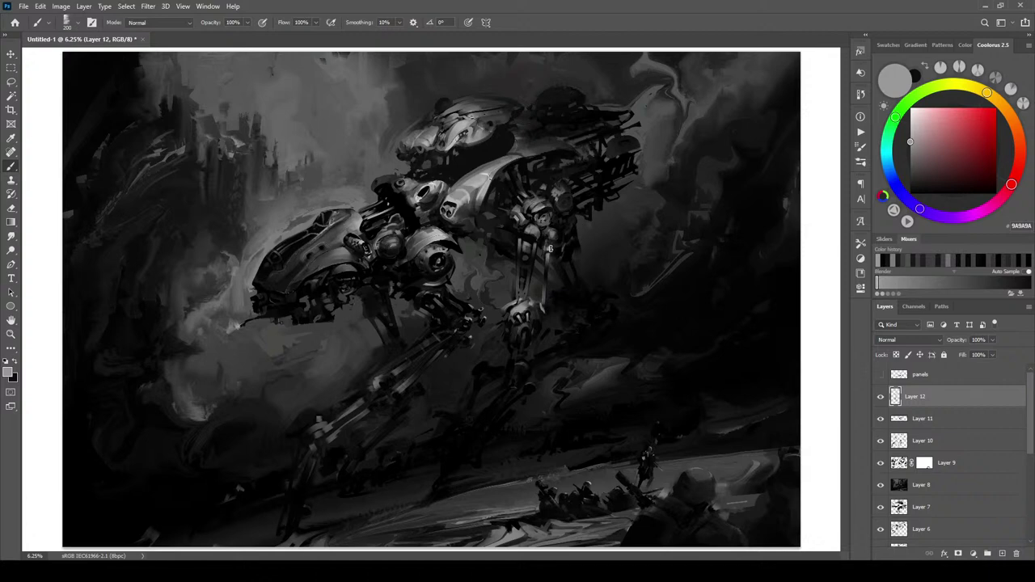
pyautogui.press('[')
pyautogui.press('[')
pyautogui.click(554, 235)
pyautogui.moveTo(527, 223); pyautogui.dragTo(537, 228)
# Clean up the rim of the opening in the mech's middle armour plate with sampled light grey #B5B5B5
pyautogui.keyDown('alt'); pyautogui.click(456, 201); pyautogui.keyUp('alt')
pyautogui.moveTo(457, 199); pyautogui.dragTo(446, 209)
pyautogui.click(447, 205)
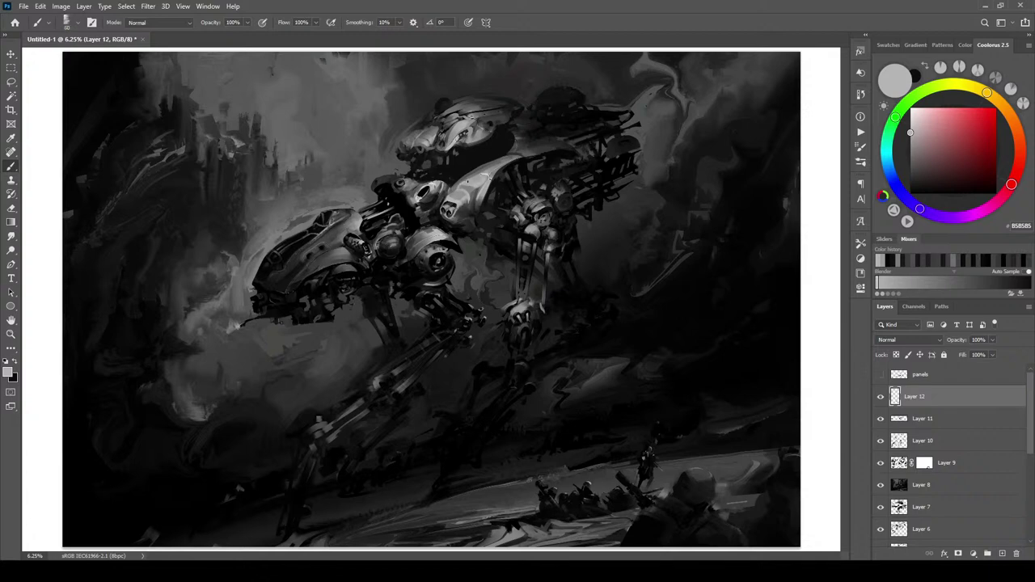
# Smooth the bright face of the mech's middle armour plate with sampled greys #888888, #ABABAB, #A3A3A3 and #7F7F7F
pyautogui.keyDown('alt'); pyautogui.click(464, 182); pyautogui.keyUp('alt')
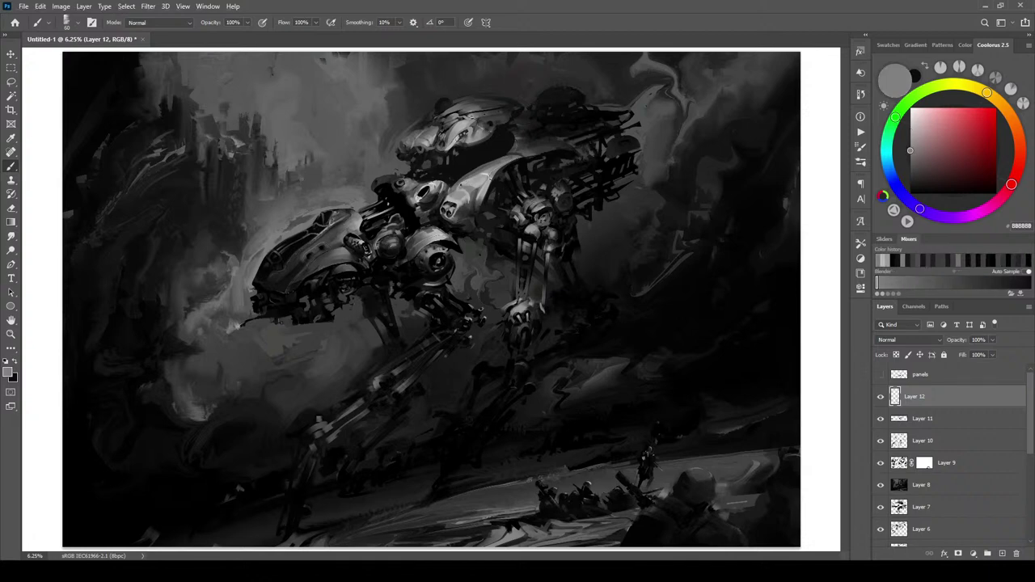
pyautogui.keyDown('alt'); pyautogui.click(496, 164); pyautogui.keyUp('alt')
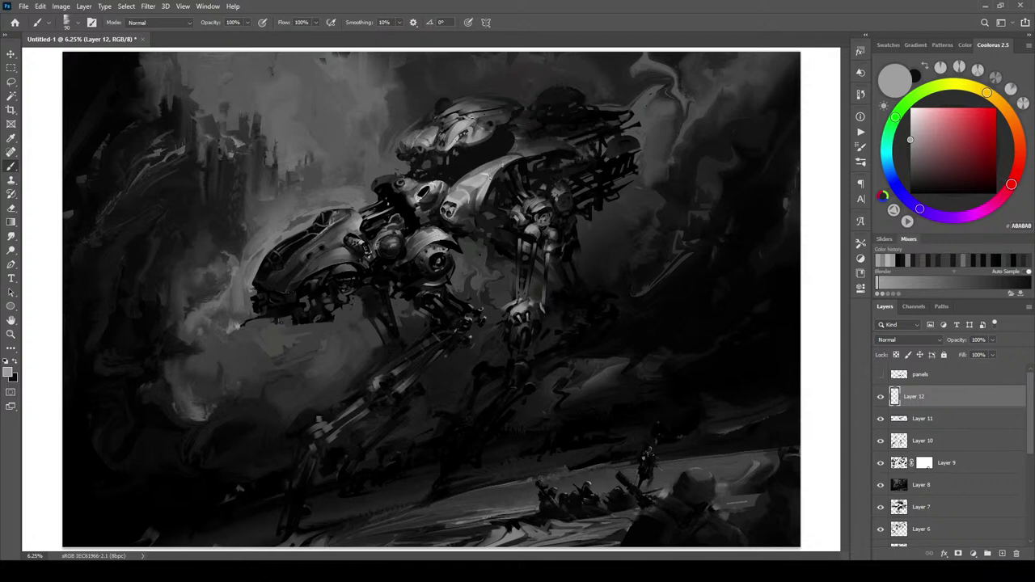
pyautogui.keyDown('alt'); pyautogui.click(485, 175); pyautogui.keyUp('alt')
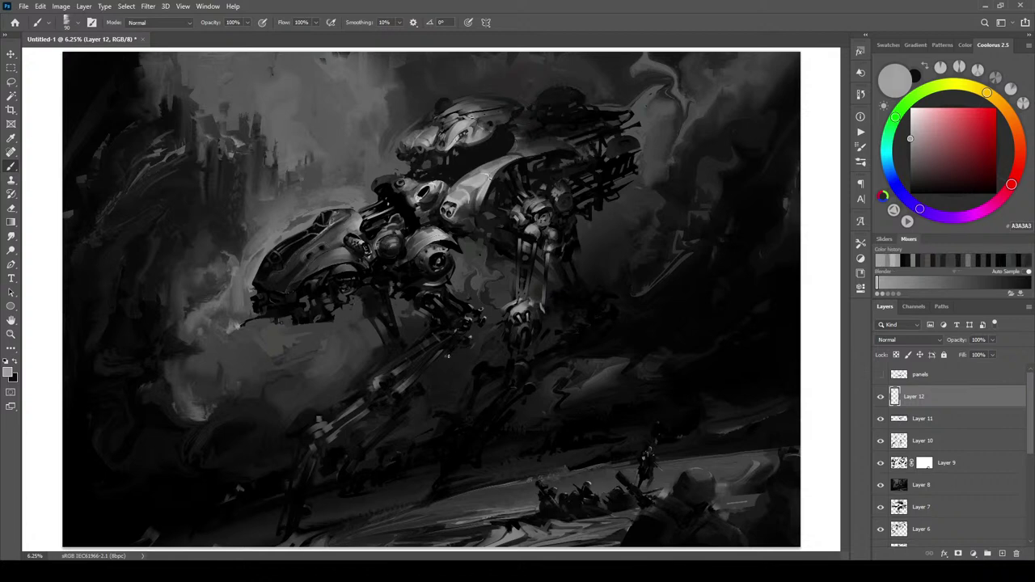
pyautogui.keyDown('alt'); pyautogui.click(511, 158); pyautogui.keyUp('alt')
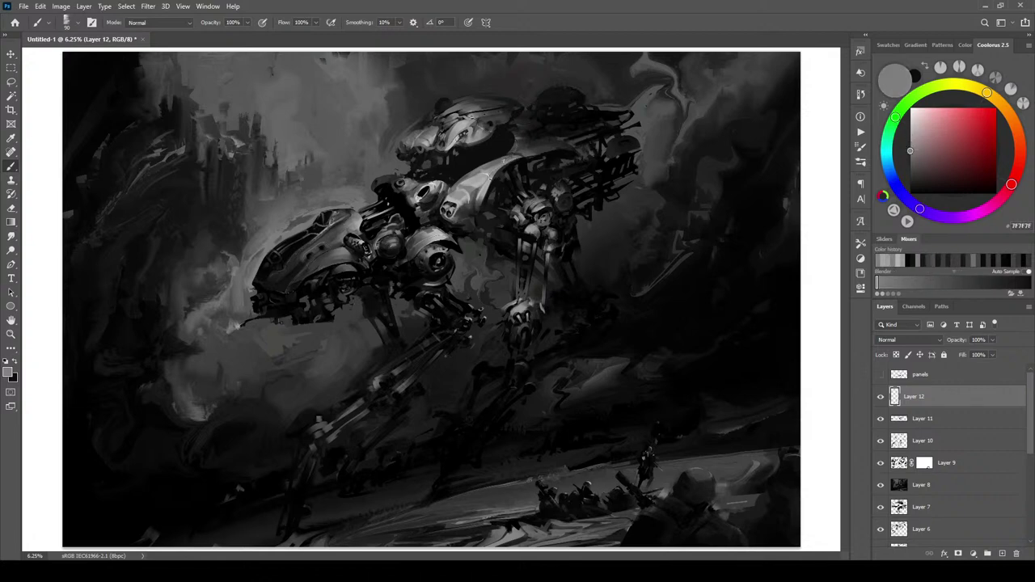
# Define the upper edge of the mech's middle armour plate with sampled greys #484848, #303030, #636363 and #353535
pyautogui.keyDown('alt'); pyautogui.click(507, 151); pyautogui.keyUp('alt')
pyautogui.keyDown('alt'); pyautogui.click(518, 144); pyautogui.keyUp('alt')
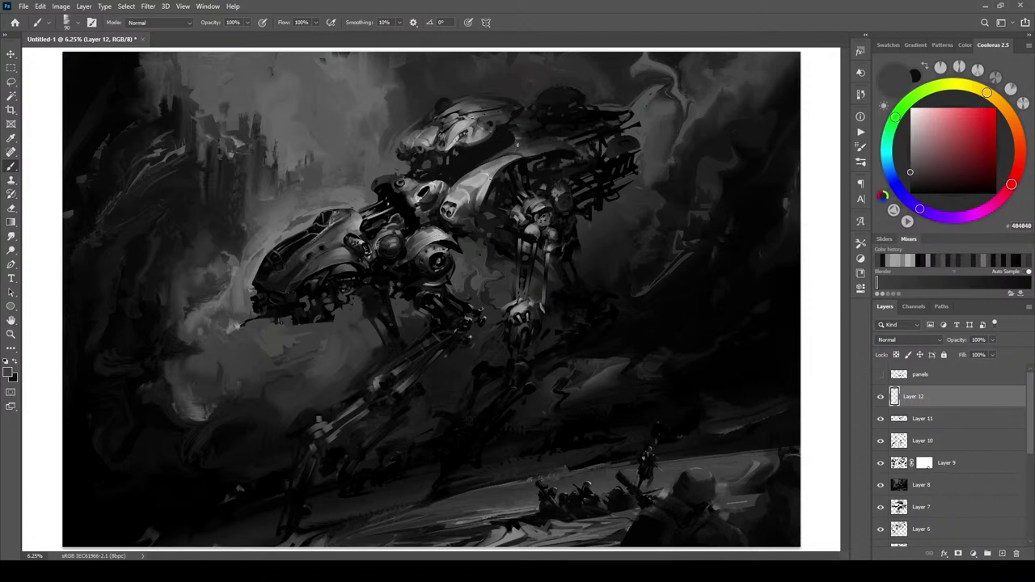
pyautogui.keyDown('alt'); pyautogui.click(512, 152); pyautogui.keyUp('alt')
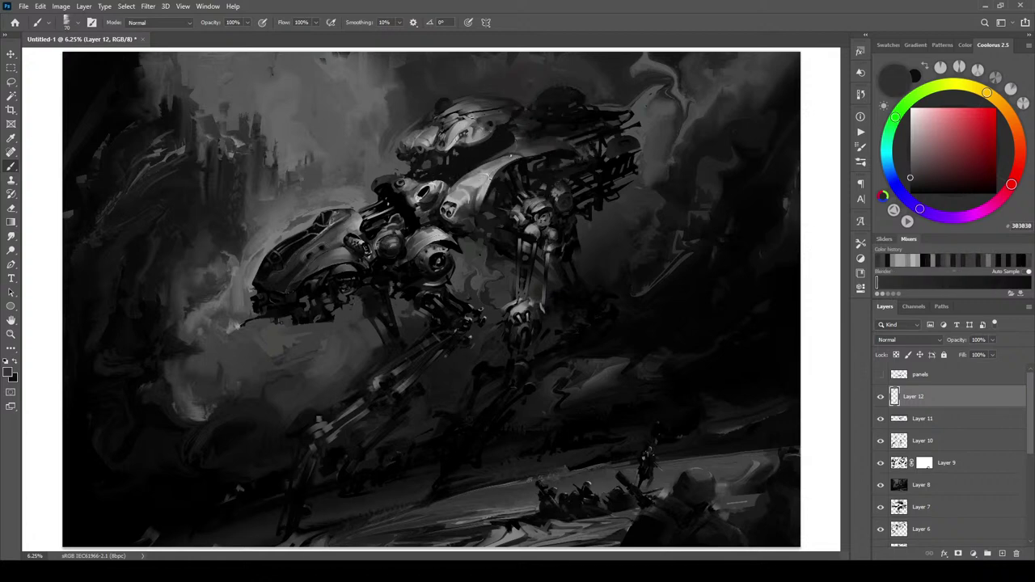
pyautogui.keyDown('alt'); pyautogui.click(513, 154); pyautogui.keyUp('alt')
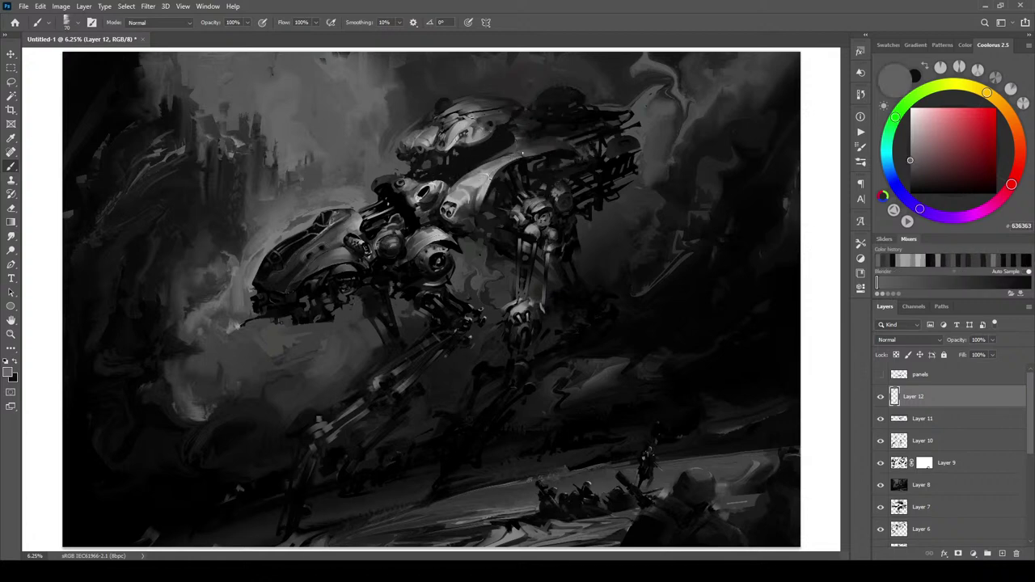
pyautogui.keyDown('alt'); pyautogui.click(489, 170); pyautogui.keyUp('alt')
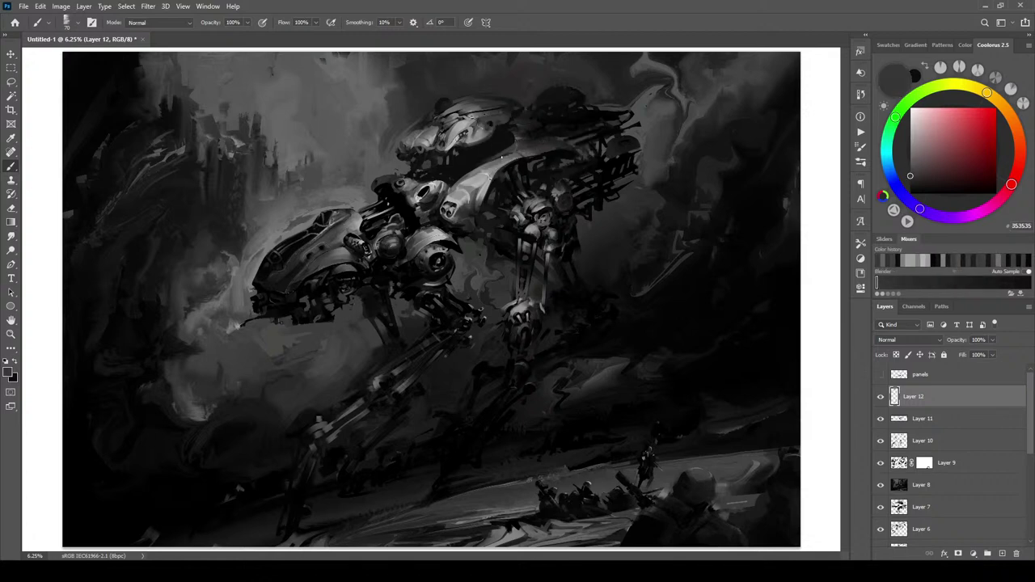
# Brighten the mech's joint housing behind the cockpit with sampled #AEAEAE and #DCDCDC, varying the brush size
pyautogui.keyDown('alt'); pyautogui.click(435, 183); pyautogui.keyUp('alt')
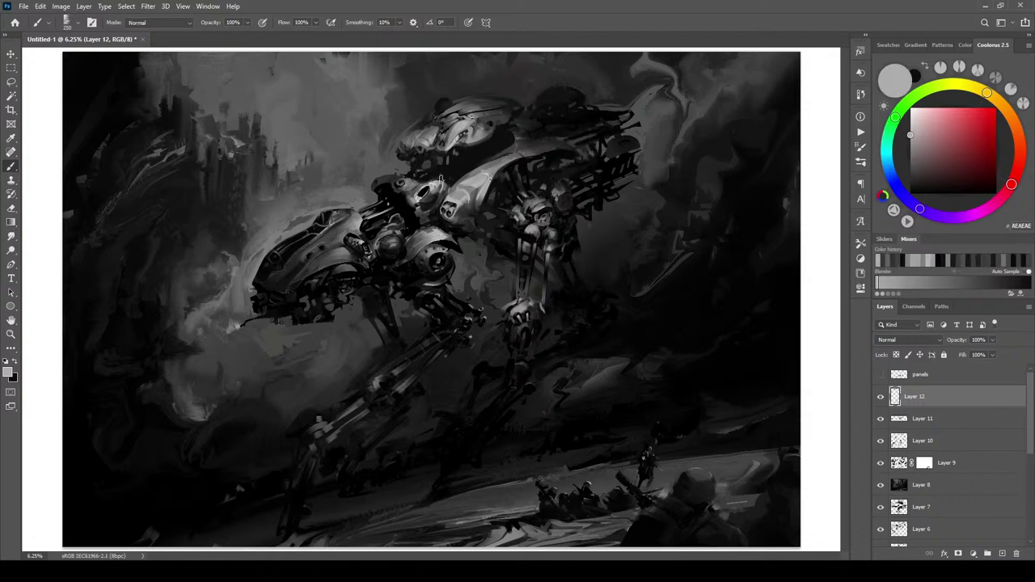
pyautogui.moveTo(422, 185)
pyautogui.mouseDown()
pyautogui.moveTo(426, 196)
pyautogui.moveTo(411, 200)
pyautogui.mouseUp()
pyautogui.press(']')
pyautogui.keyDown('alt'); pyautogui.click(421, 197); pyautogui.keyUp('alt')
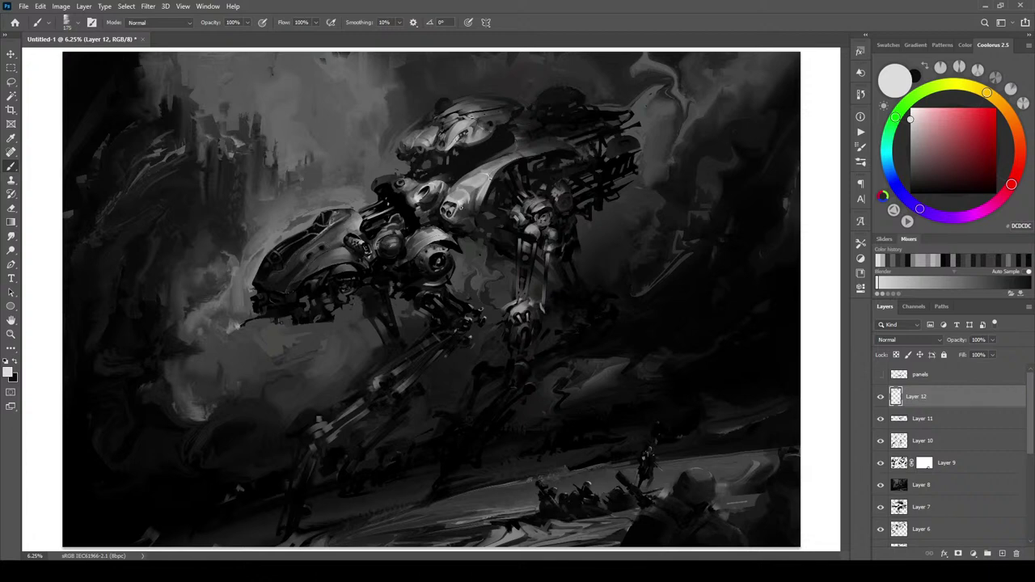
pyautogui.press('[')
pyautogui.press('[')
pyautogui.press('[')
pyautogui.press('[')
# Detail the opening in the mech's middle armour plate with sampled #2E2E2E and light greys #B5B5B5 and #AEAEAE, using a small brush
pyautogui.keyDown('alt'); pyautogui.click(458, 201); pyautogui.keyUp('alt')
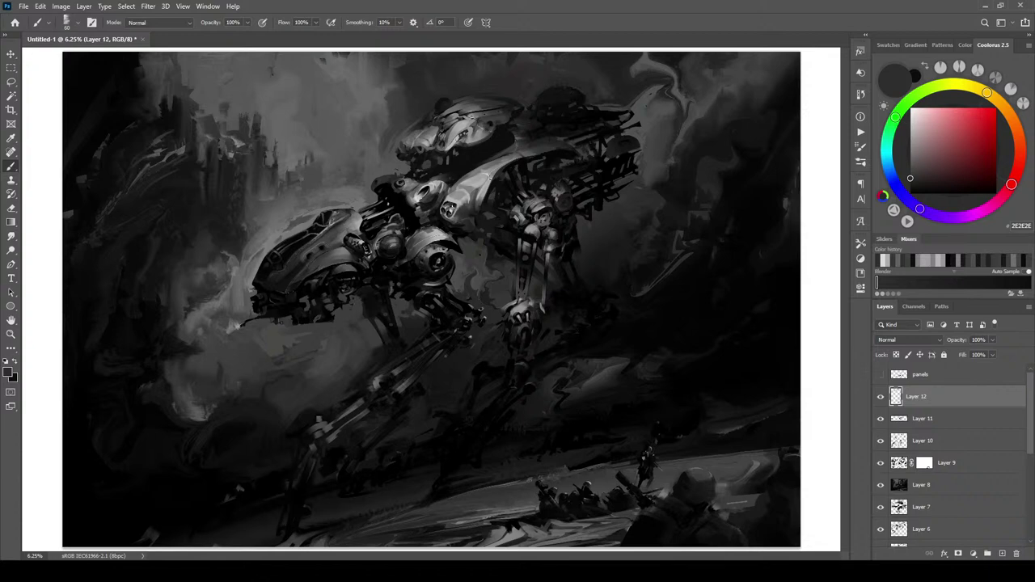
pyautogui.press('[')
pyautogui.press('[')
pyautogui.click(448, 209)
pyautogui.click(451, 212)
pyautogui.keyDown('alt'); pyautogui.click(457, 212); pyautogui.keyUp('alt')
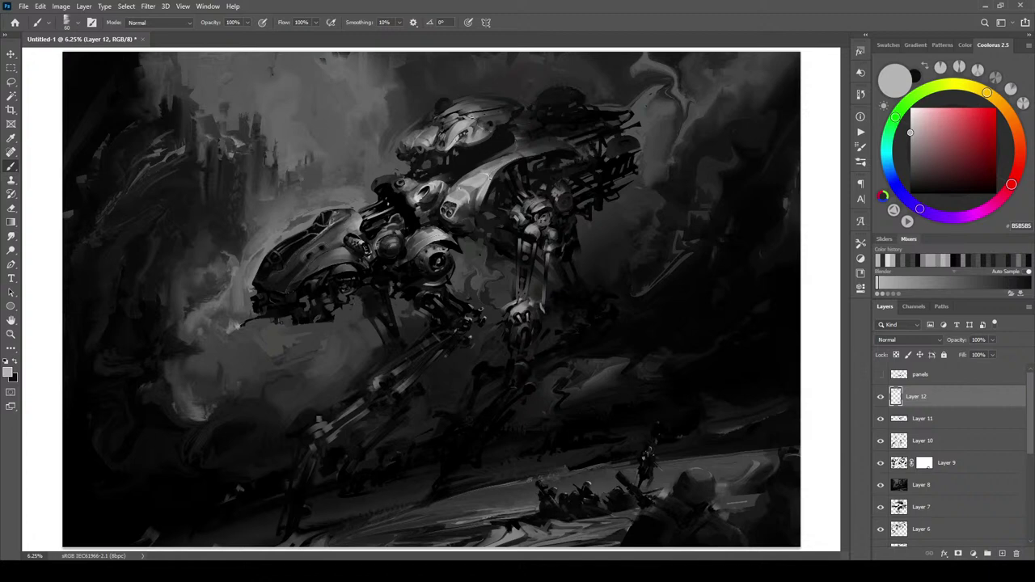
pyautogui.keyDown('alt'); pyautogui.click(461, 201); pyautogui.keyUp('alt')
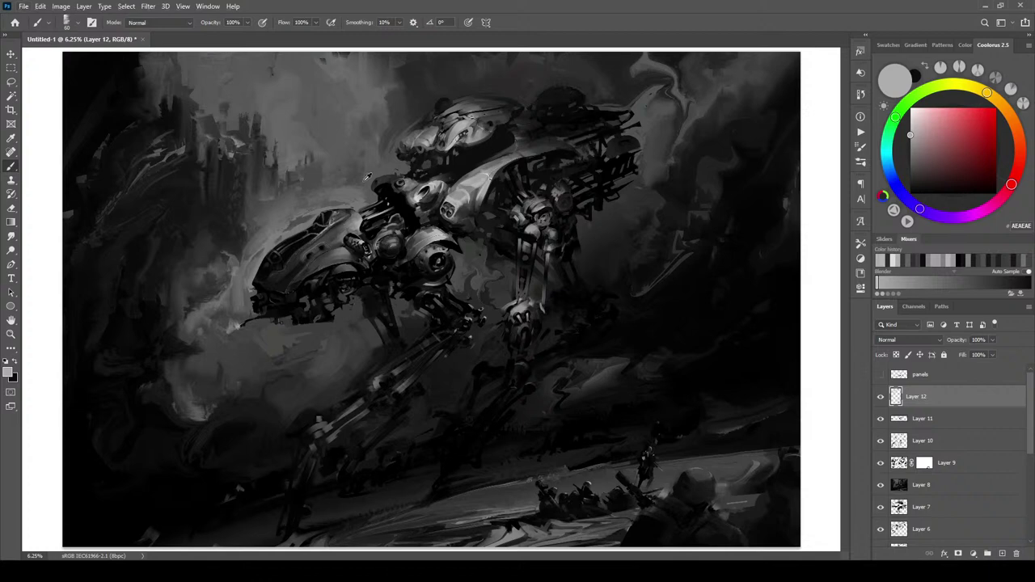
# Repaint the rear part of the mech's cockpit canopy with sampled light grey #ABABAB and near-black #0C0C0C
pyautogui.keyDown('alt'); pyautogui.click(368, 219); pyautogui.keyUp('alt')
pyautogui.press(']')
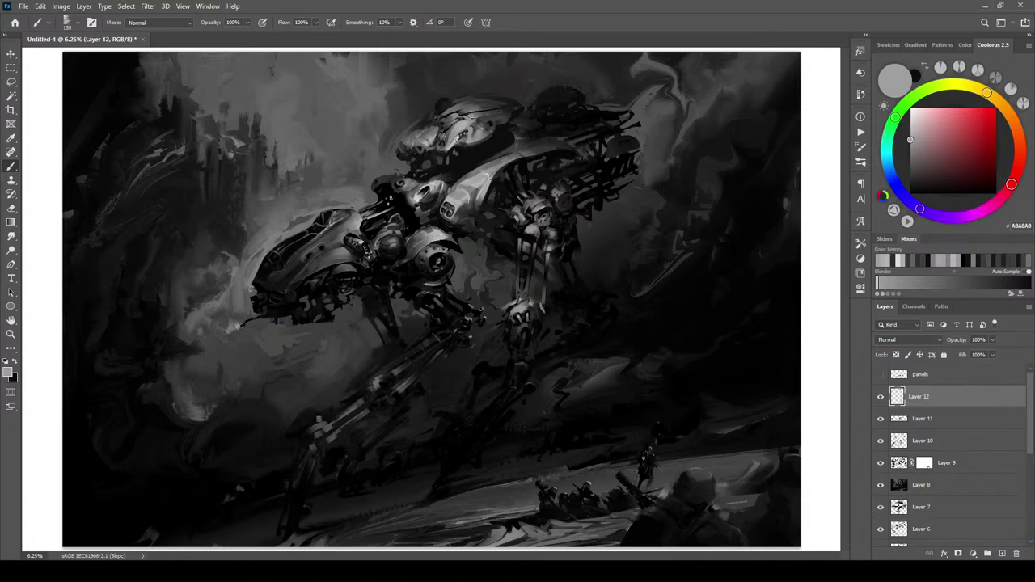
pyautogui.click(320, 218)
pyautogui.keyDown('alt'); pyautogui.click(336, 210); pyautogui.keyUp('alt')
pyautogui.moveTo(322, 220); pyautogui.dragTo(346, 207)
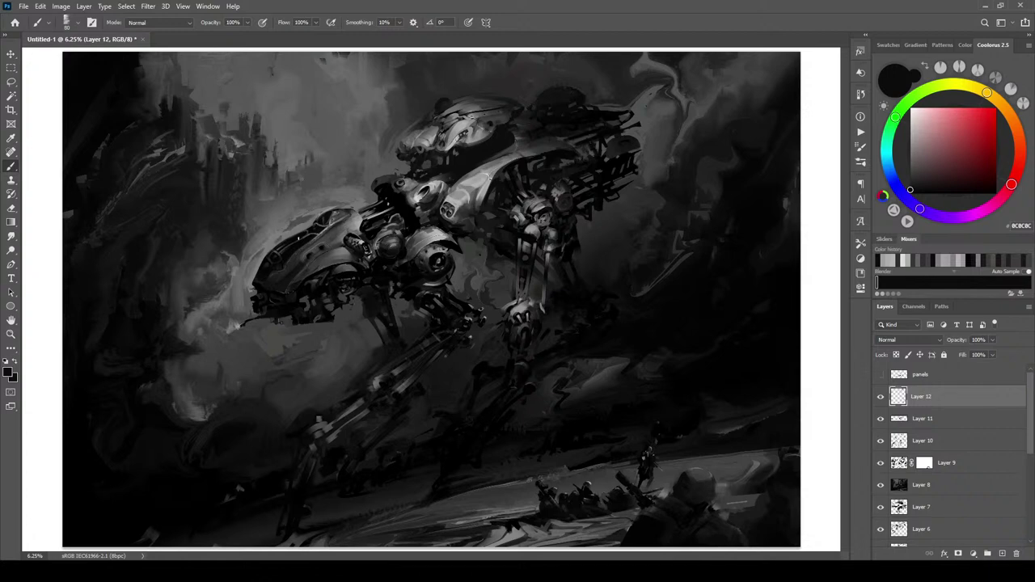
# Darken the front edge of the mech's nose and touch up the neck joint behind the cockpit with near-black #0C0C0C
pyautogui.moveTo(257, 274); pyautogui.dragTo(263, 259)
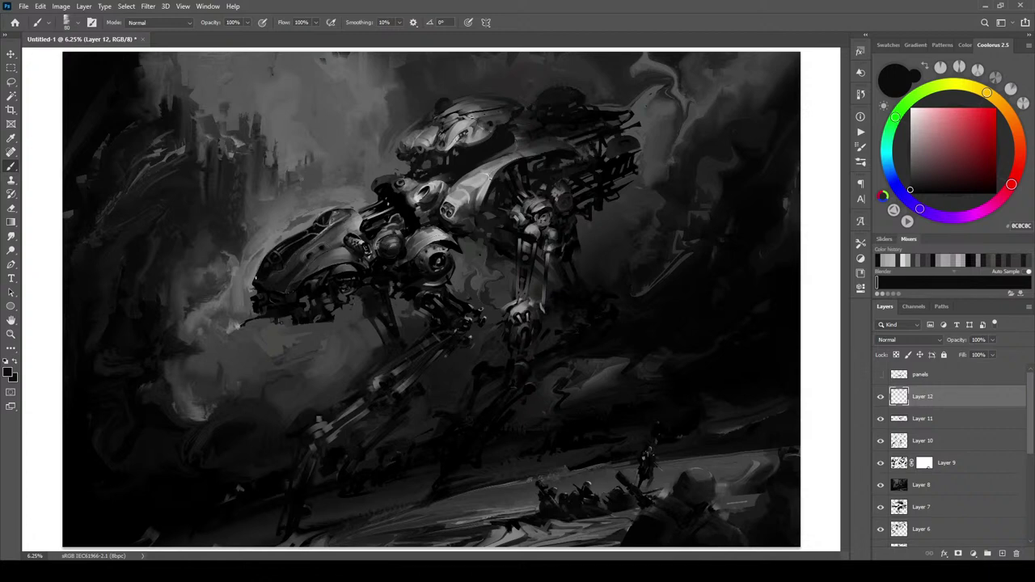
pyautogui.press(']')
pyautogui.keyDown('alt'); pyautogui.click(389, 195); pyautogui.keyUp('alt')
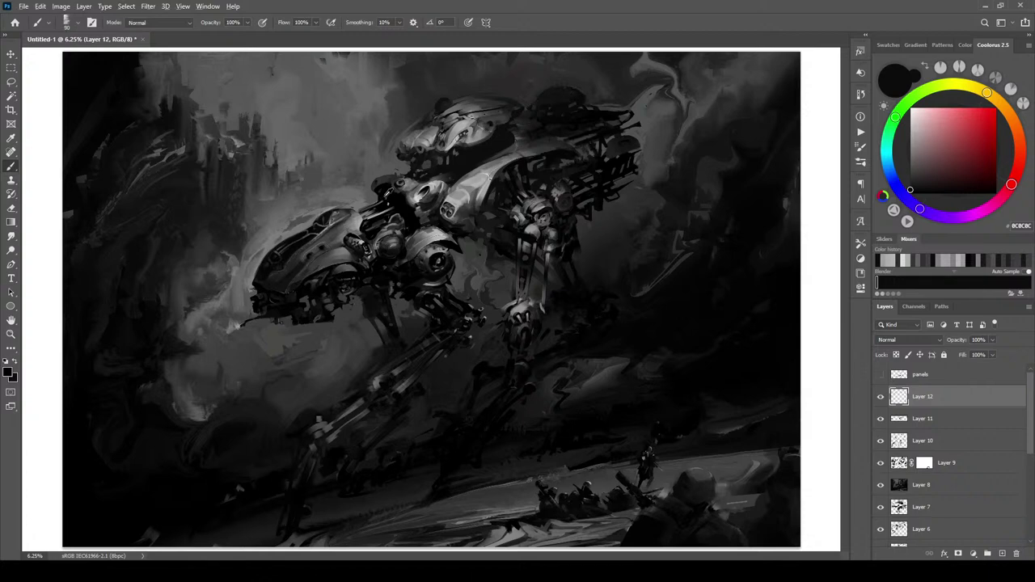
# Touch up the neck joint behind the cockpit and the dark dome on the mech's back with sampled near-black and #121212
pyautogui.keyDown('alt'); pyautogui.click(368, 201); pyautogui.keyUp('alt')
pyautogui.press('d')
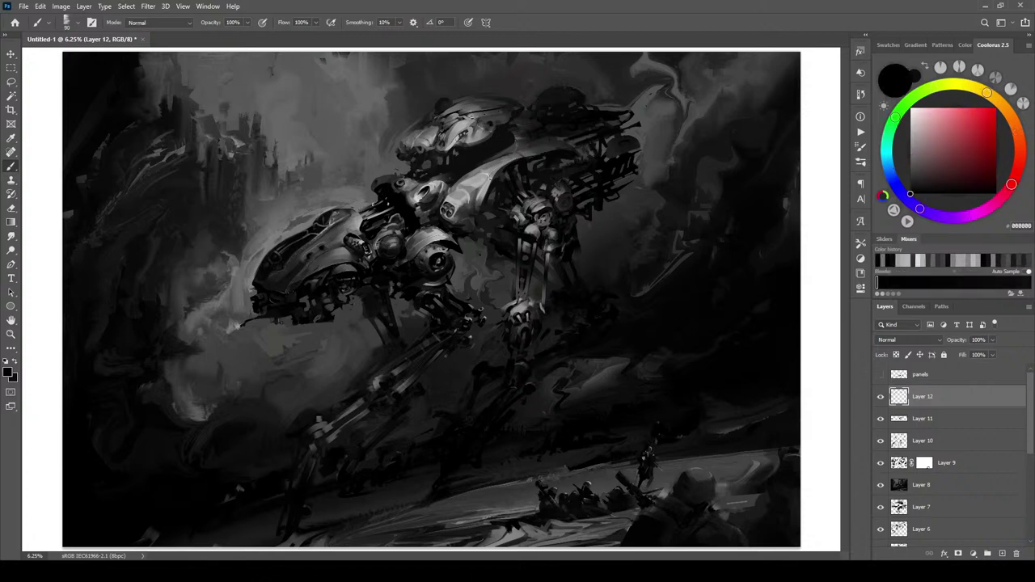
pyautogui.moveTo(361, 221); pyautogui.dragTo(391, 209)
pyautogui.keyDown('alt'); pyautogui.click(373, 186); pyautogui.keyUp('alt')
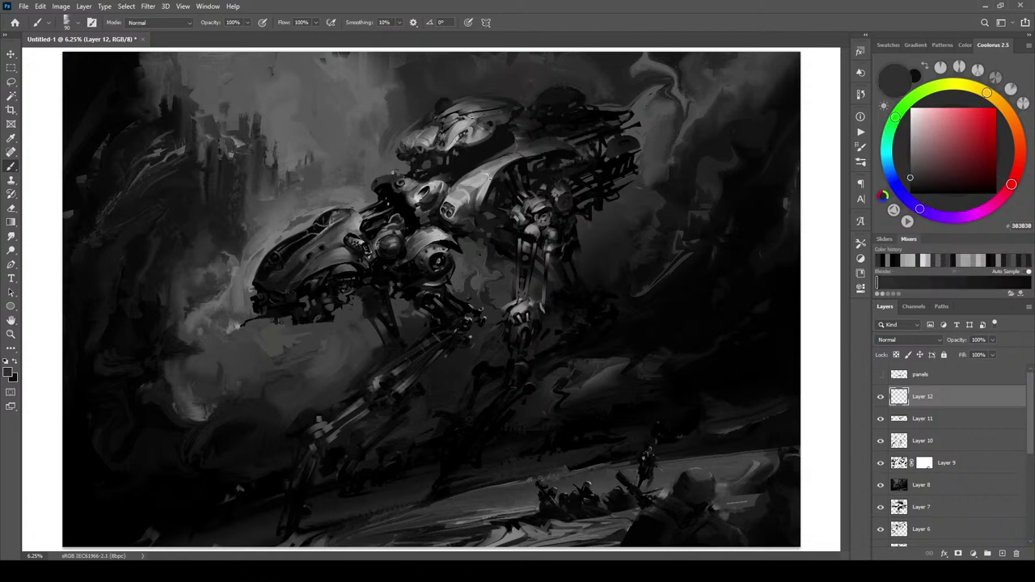
pyautogui.keyDown('alt'); pyautogui.click(541, 99); pyautogui.keyUp('alt')
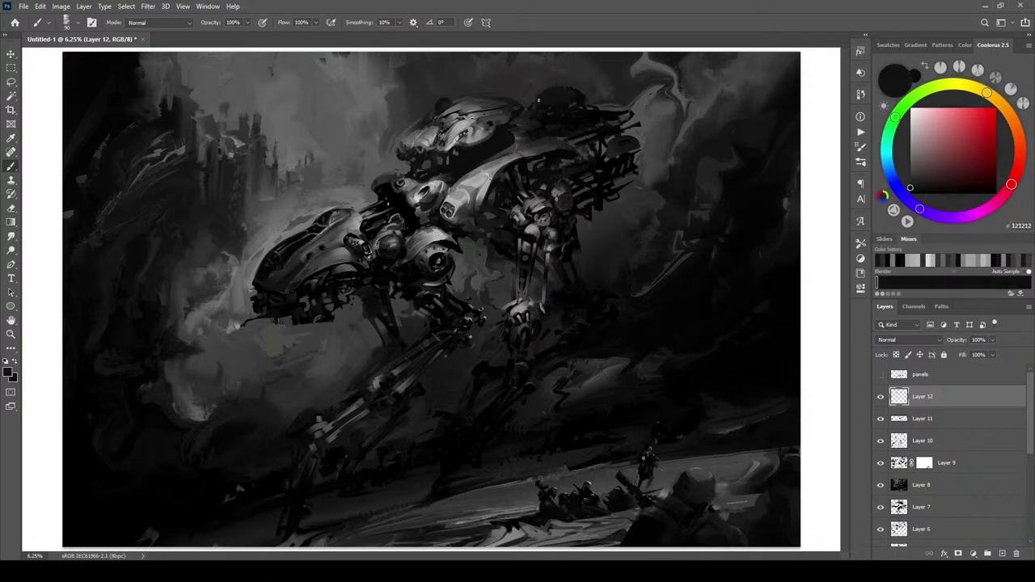
pyautogui.moveTo(569, 91); pyautogui.dragTo(576, 92)
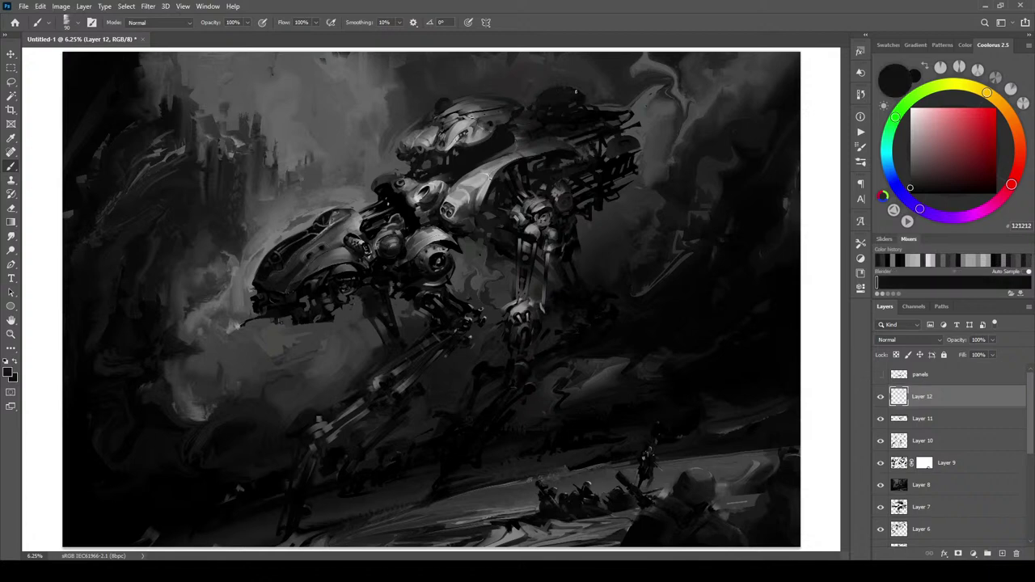
# Refine the edges around the mech's upper turret and rear guns with sampled greys #505150 and #414140, black and #111212, varying the brush size
pyautogui.keyDown('alt'); pyautogui.click(446, 104); pyautogui.keyUp('alt')
pyautogui.keyDown('alt'); pyautogui.click(398, 140); pyautogui.keyUp('alt')
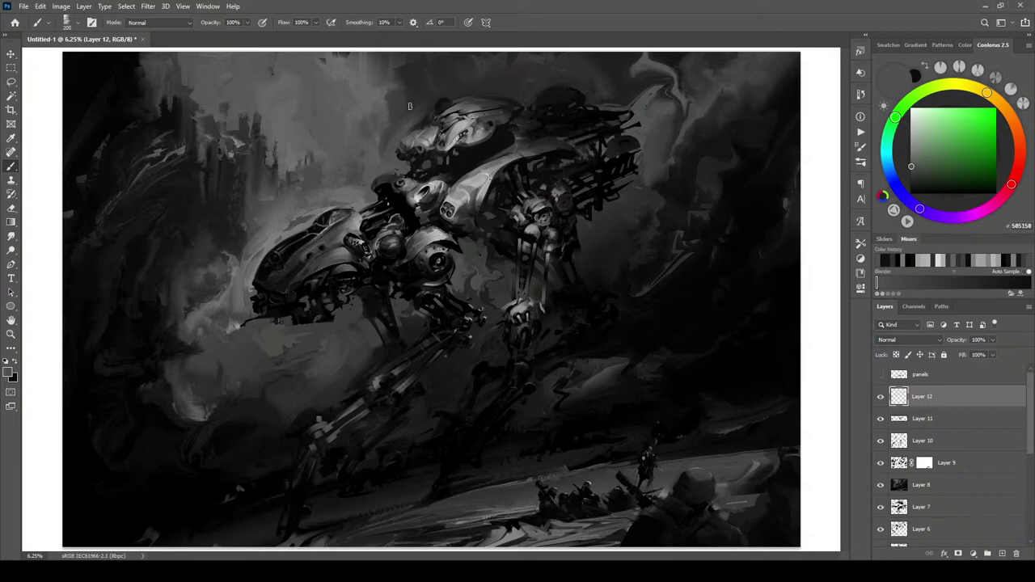
pyautogui.keyDown('alt'); pyautogui.click(637, 167); pyautogui.keyUp('alt')
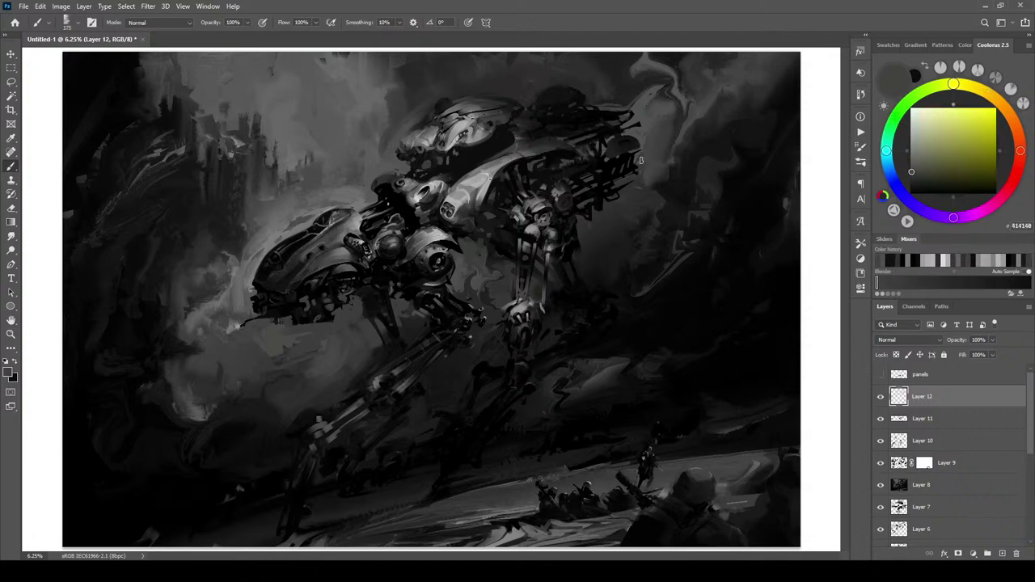
pyautogui.keyDown('alt'); pyautogui.click(614, 190); pyautogui.keyUp('alt')
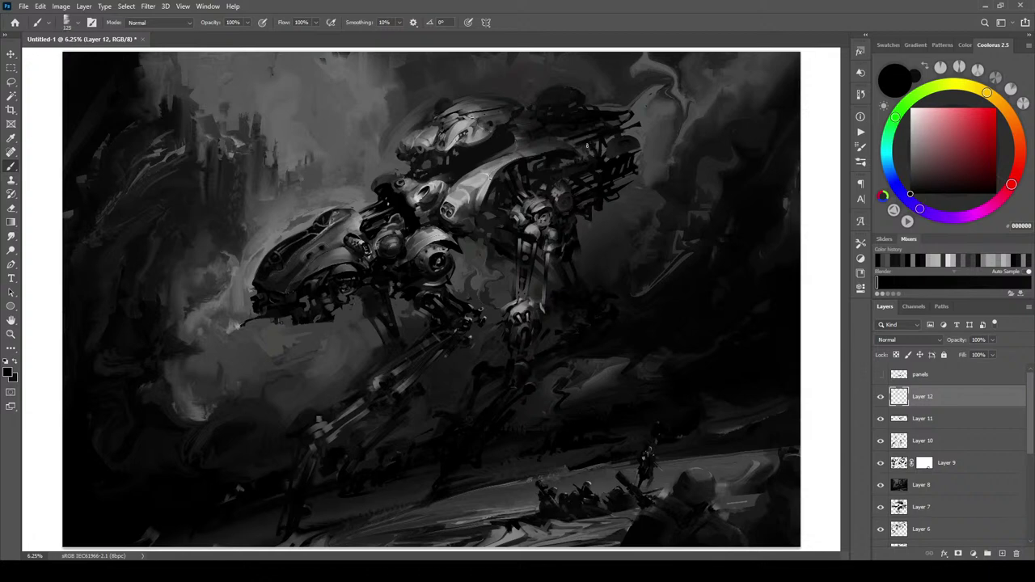
pyautogui.moveTo(573, 144); pyautogui.dragTo(576, 158)
pyautogui.keyDown('alt'); pyautogui.click(543, 97); pyautogui.keyUp('alt')
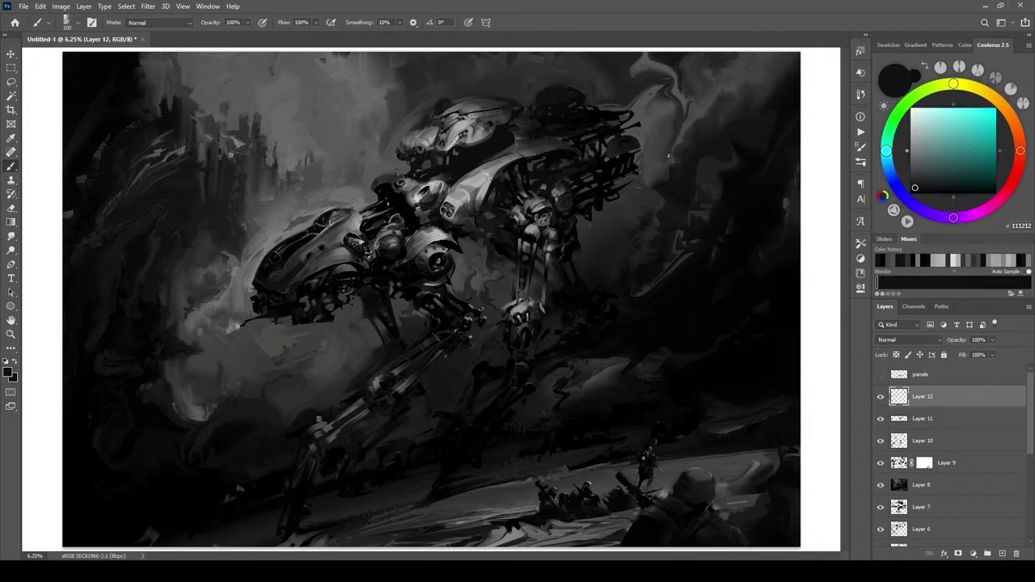
# Darken the support limb and underside behind the mech's cockpit with sampled near-blacks #101010 and #070707
pyautogui.keyDown('alt'); pyautogui.click(376, 318); pyautogui.keyUp('alt')
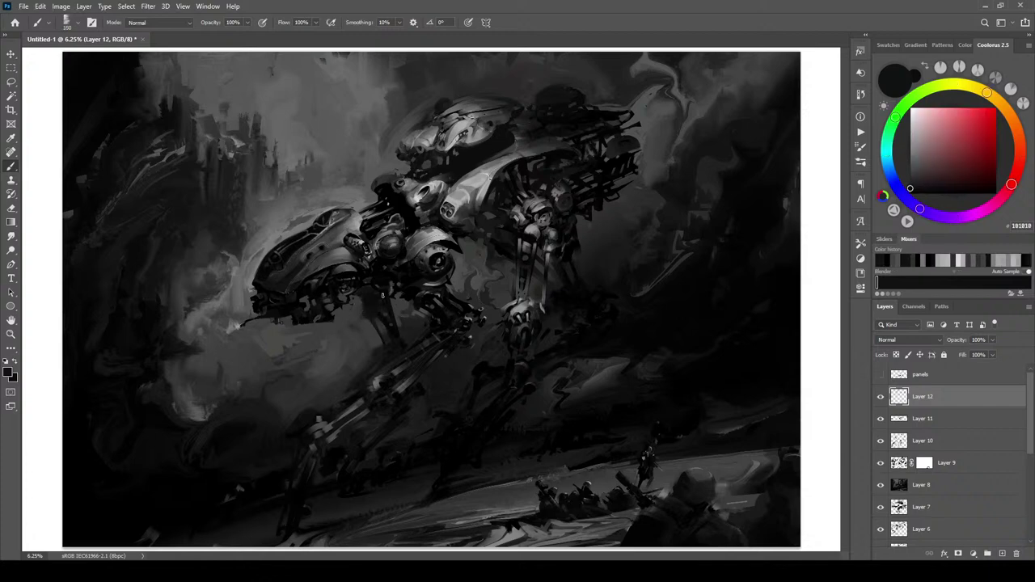
pyautogui.keyDown('alt'); pyautogui.click(376, 290); pyautogui.keyUp('alt')
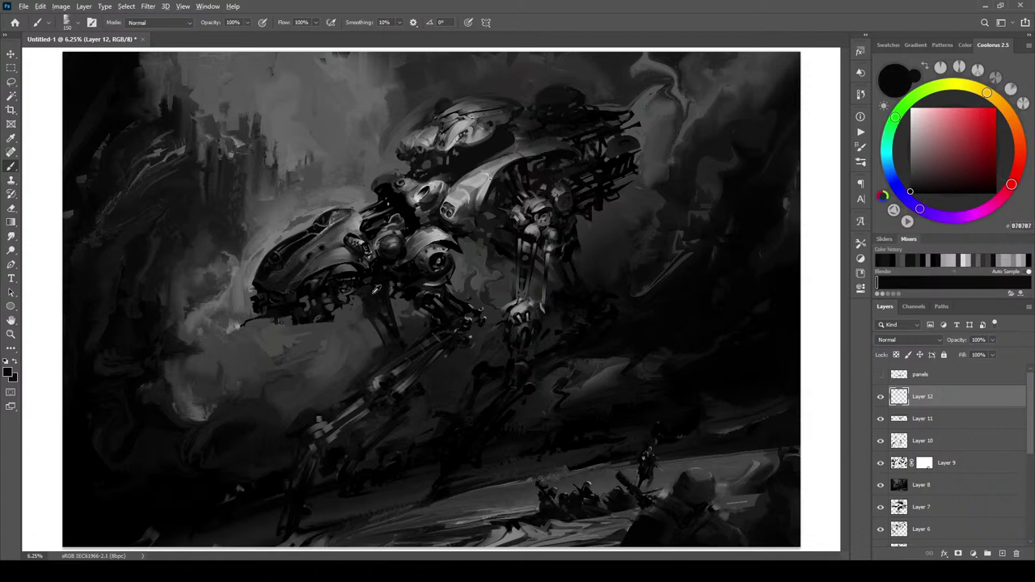
pyautogui.keyDown('alt'); pyautogui.click(378, 292); pyautogui.keyUp('alt')
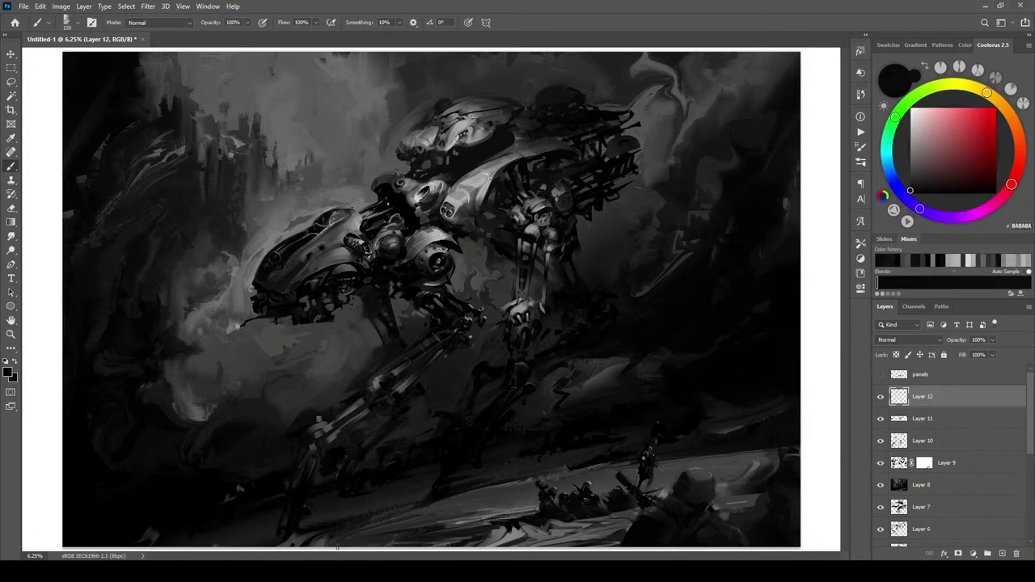
# Rework the shadows around the mech's rear leg with sampled dark tones #040404, #171717, #1A1B1A and #060606, varying the brush size
pyautogui.keyDown('alt'); pyautogui.click(583, 295); pyautogui.keyUp('alt')
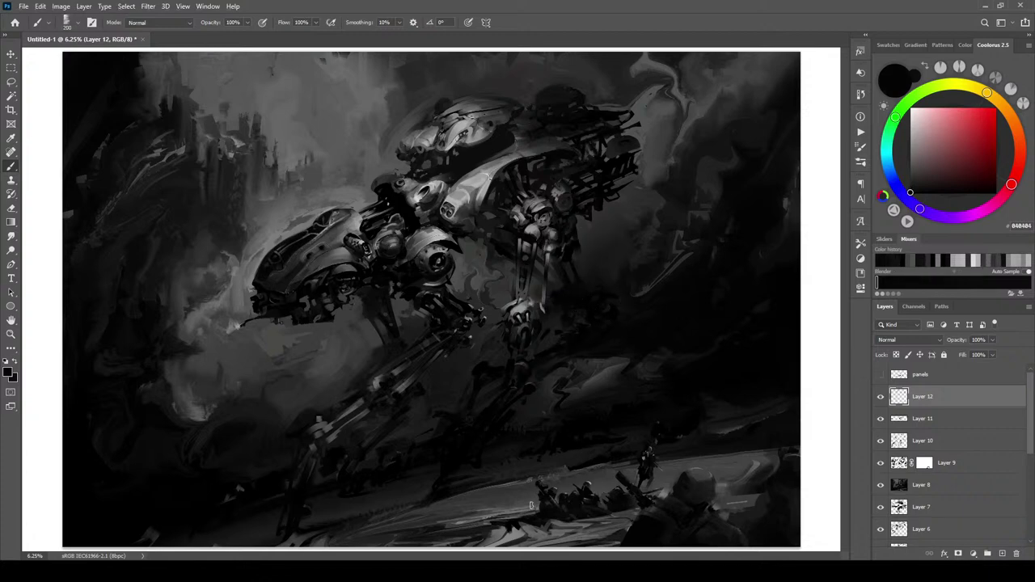
pyautogui.keyDown('alt'); pyautogui.click(542, 271); pyautogui.keyUp('alt')
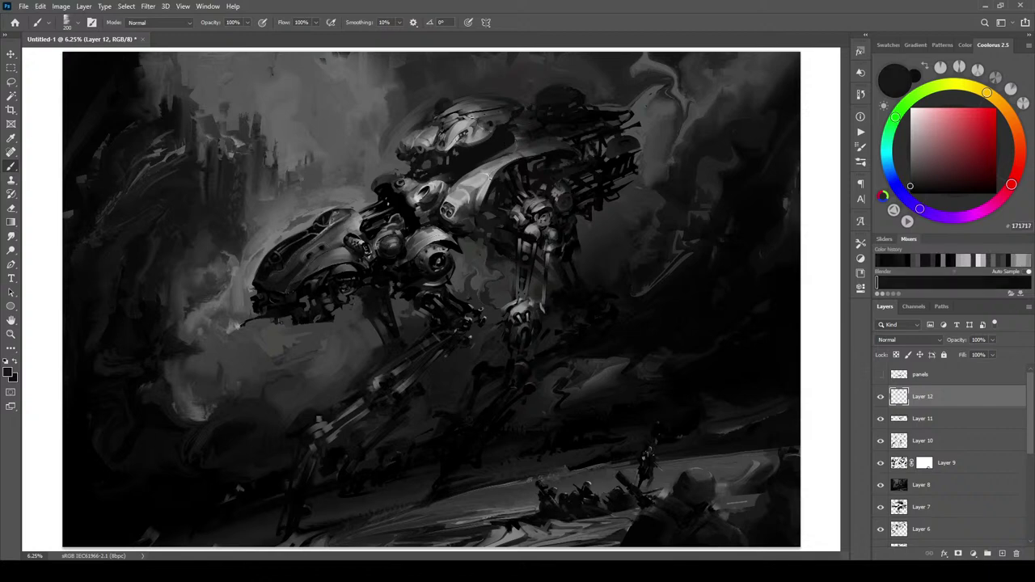
pyautogui.keyDown('alt'); pyautogui.click(471, 373); pyautogui.keyUp('alt')
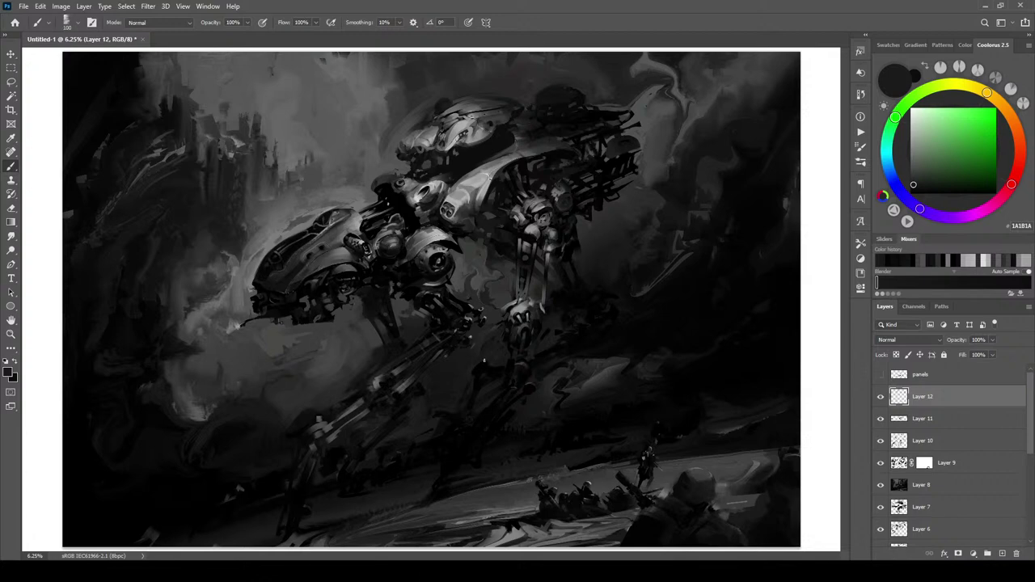
pyautogui.keyDown('alt'); pyautogui.click(478, 371); pyautogui.keyUp('alt')
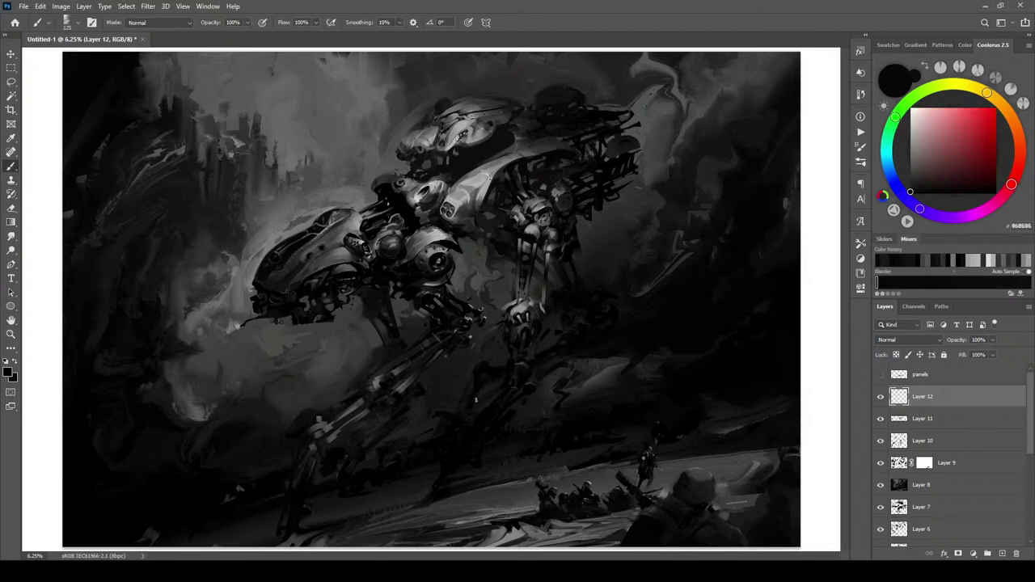
pyautogui.keyDown('alt'); pyautogui.click(547, 340); pyautogui.keyUp('alt')
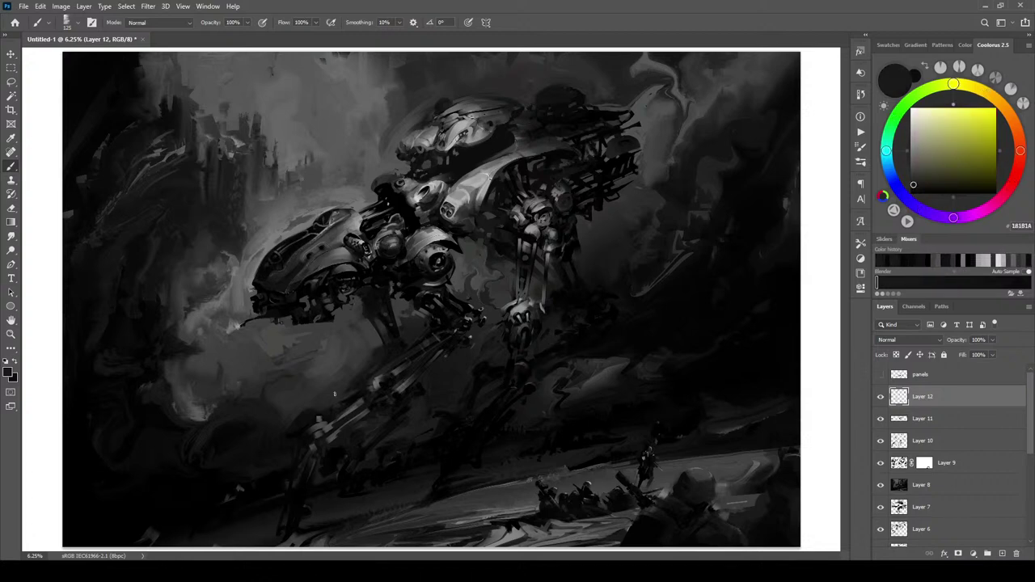
# Define the struts of the mech's front leg above the lower joint with sampled #2F2F2F, #020202, #474647 and #141414, using a smaller brush
pyautogui.keyDown('alt'); pyautogui.click(360, 365); pyautogui.keyUp('alt')
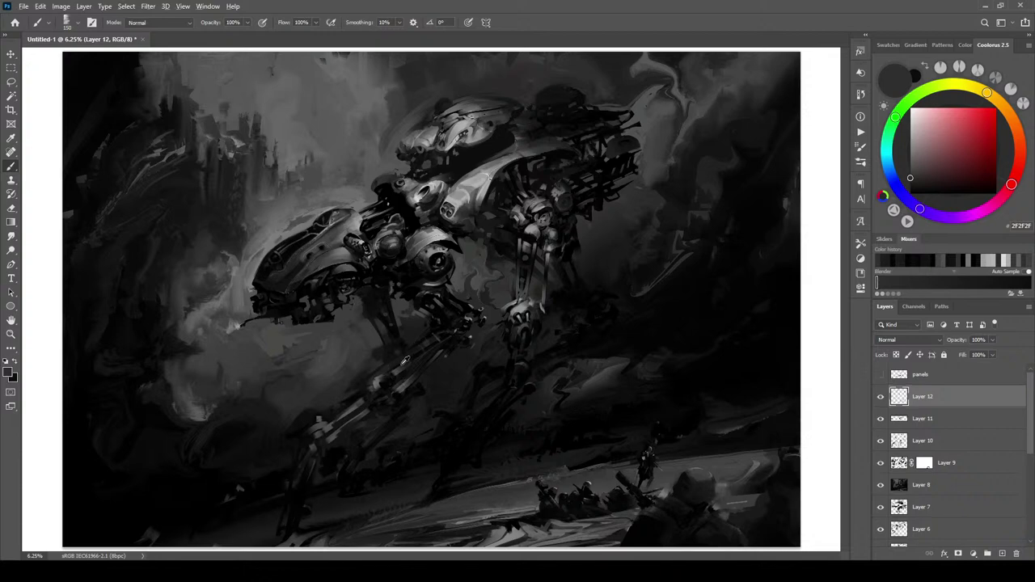
pyautogui.keyDown('alt'); pyautogui.click(402, 365); pyautogui.keyUp('alt')
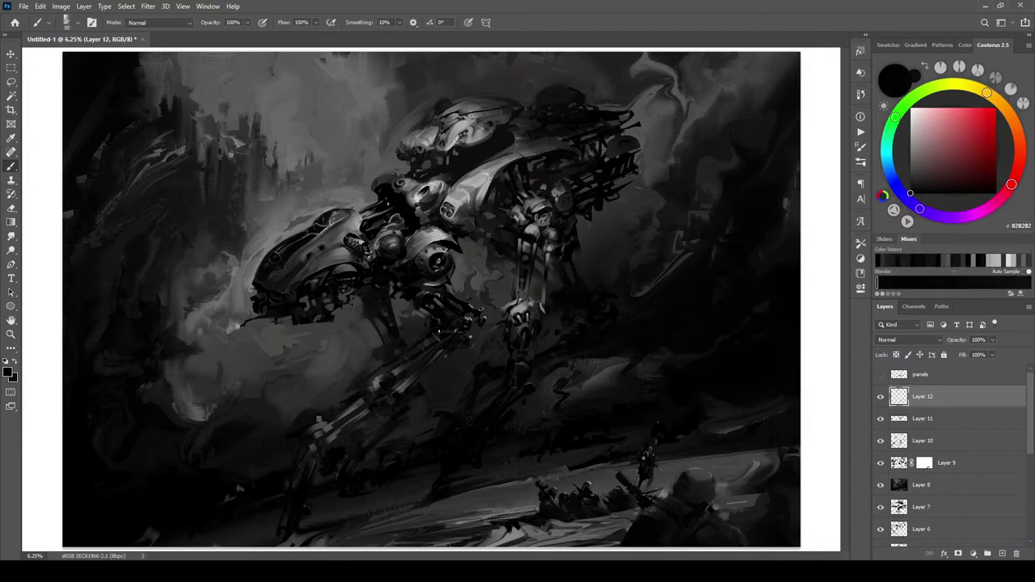
pyautogui.keyDown('alt'); pyautogui.click(392, 374); pyautogui.keyUp('alt')
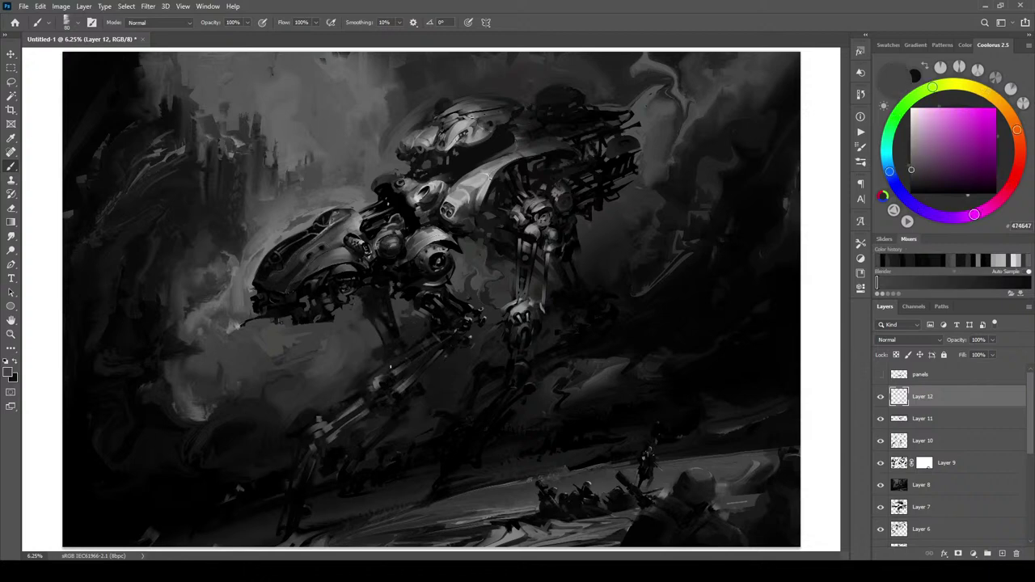
pyautogui.keyDown('alt'); pyautogui.click(411, 378); pyautogui.keyUp('alt')
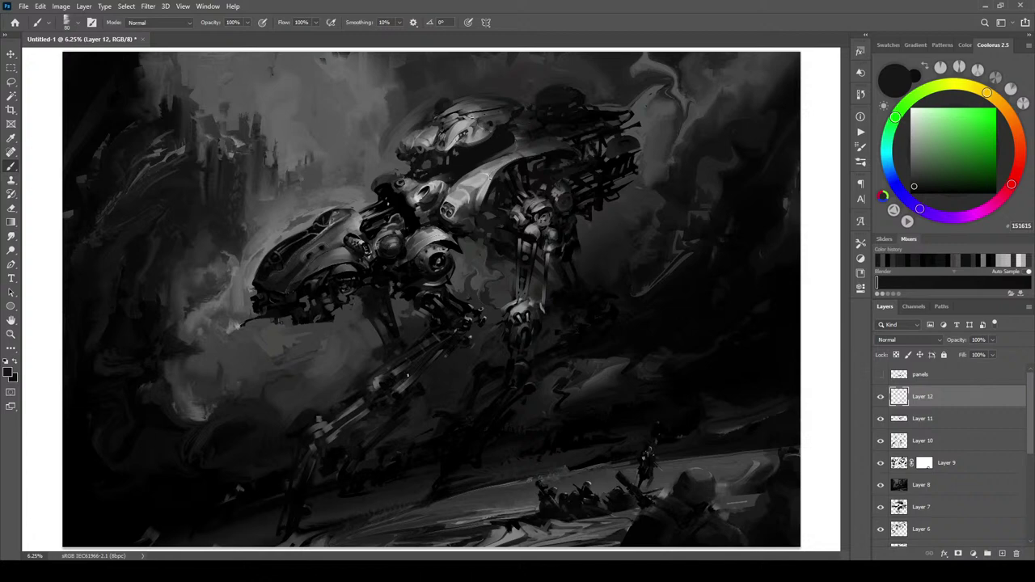
pyautogui.keyDown('alt'); pyautogui.click(403, 373); pyautogui.keyUp('alt')
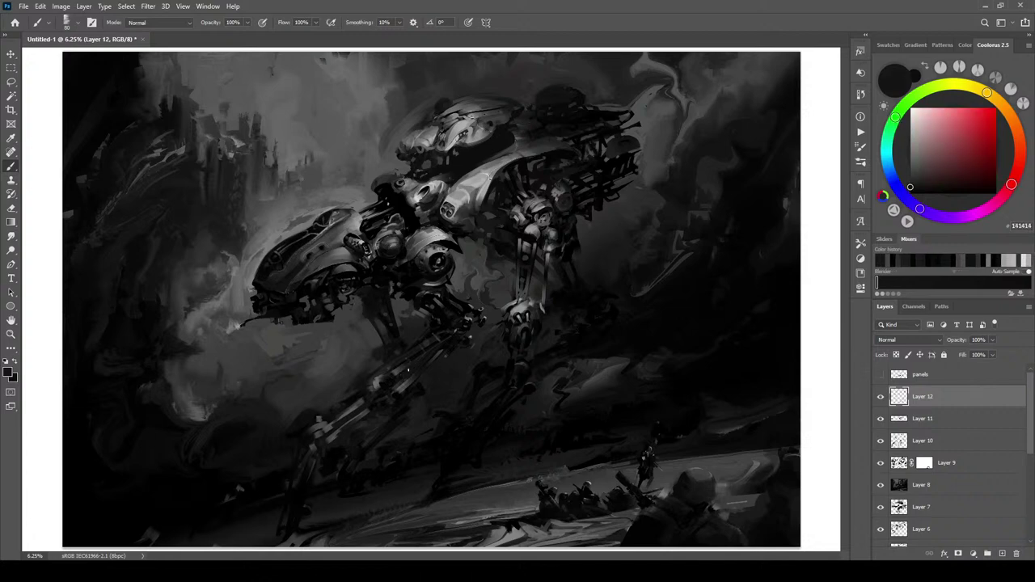
pyautogui.keyDown('alt'); pyautogui.click(390, 386); pyautogui.keyUp('alt')
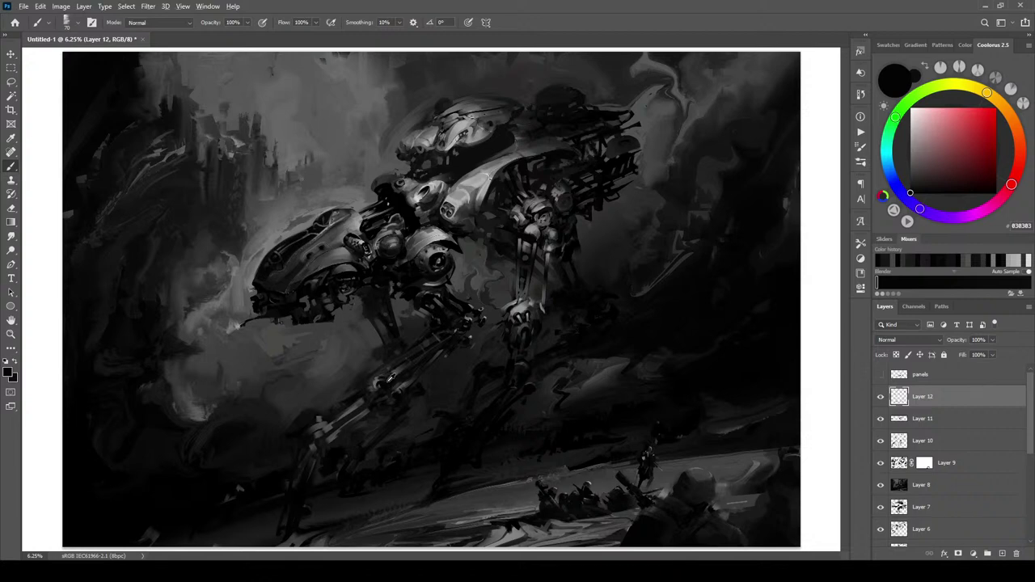
# Detail the joint midway down the mech's front leg with sampled #252524 and mid-grey #666666, adjusting the brush size
pyautogui.keyDown('alt'); pyautogui.click(377, 380); pyautogui.keyUp('alt')
pyautogui.keyDown('alt'); pyautogui.click(380, 371); pyautogui.keyUp('alt')
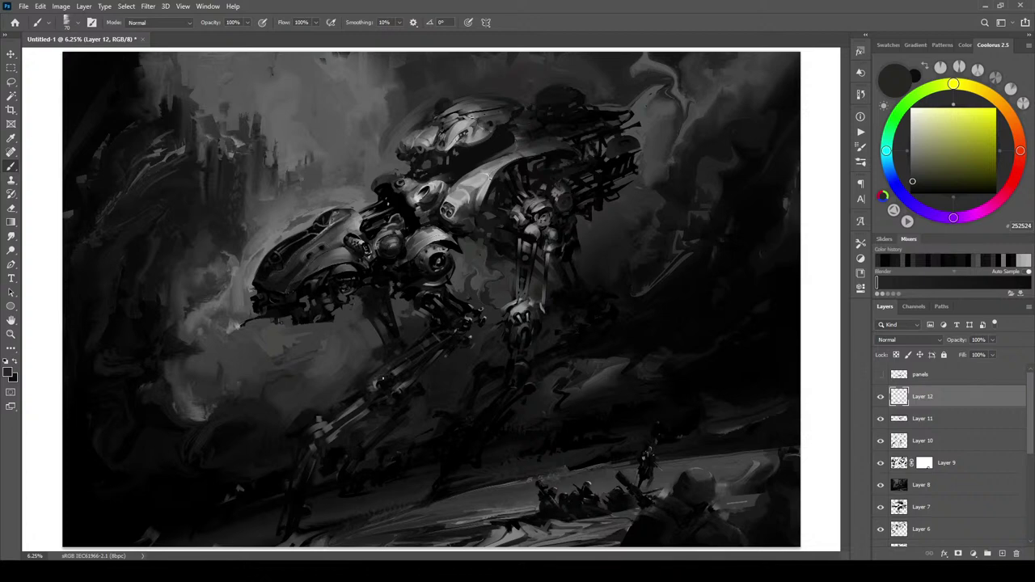
pyautogui.keyDown('alt'); pyautogui.click(377, 382); pyautogui.keyUp('alt')
pyautogui.press('[')
pyautogui.press('[')
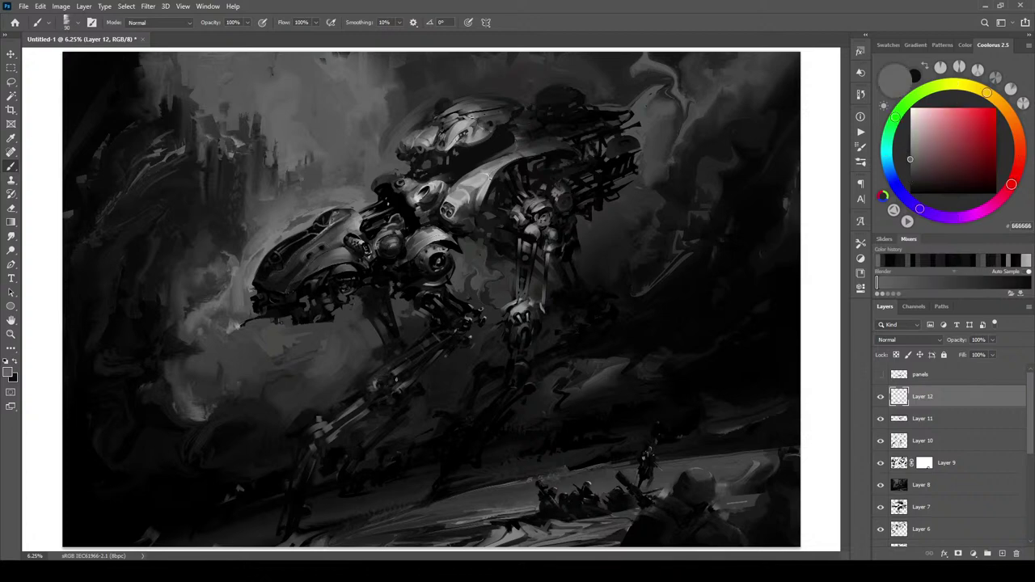
pyautogui.press(']')
pyautogui.press(']')
# Darken the front leg's lower segment between the middle joint and the ankle with sampled near-blacks #070707 and #050505, varying the brush size
pyautogui.keyDown('alt'); pyautogui.click(313, 434); pyautogui.keyUp('alt')
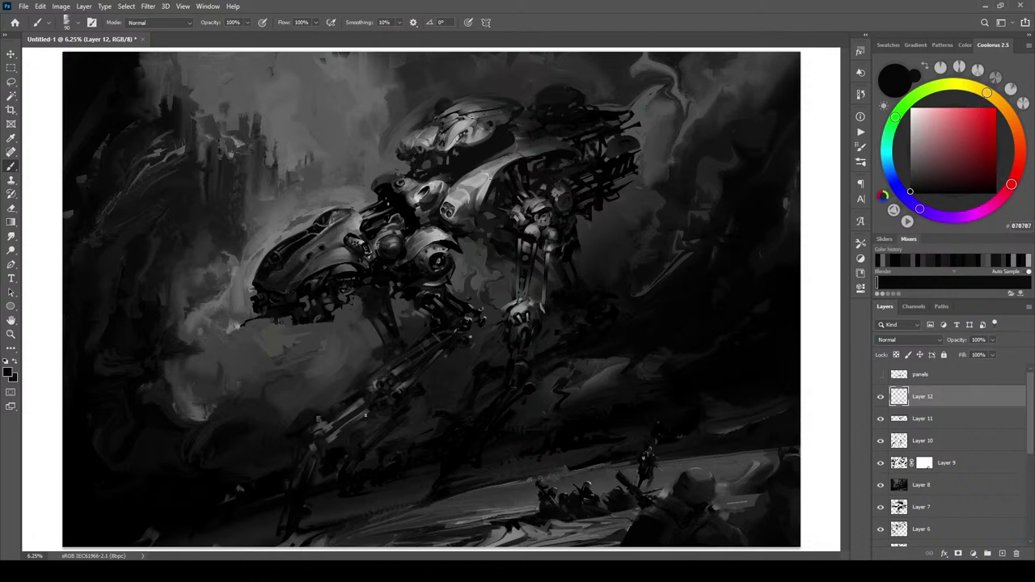
pyautogui.moveTo(330, 439)
pyautogui.mouseDown()
pyautogui.moveTo(338, 431)
pyautogui.moveTo(328, 438)
pyautogui.mouseUp()
pyautogui.keyDown('alt'); pyautogui.click(375, 418); pyautogui.keyUp('alt')
pyautogui.press(']')
pyautogui.press(']')
pyautogui.press(']')
pyautogui.keyDown('alt'); pyautogui.click(352, 402); pyautogui.keyUp('alt')
pyautogui.press('[')
pyautogui.press('[')
pyautogui.press('[')
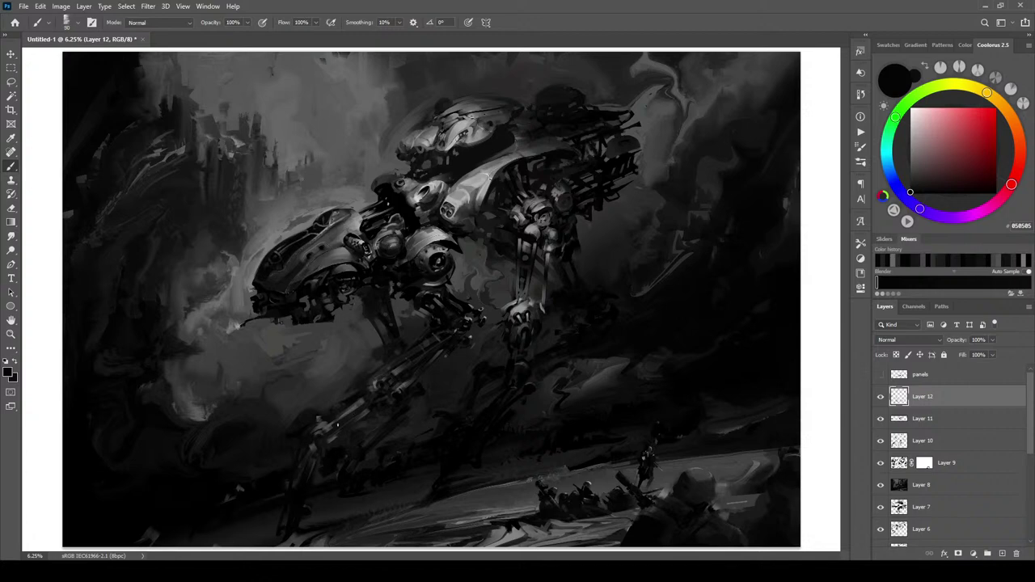
# Shade the front leg's ankle joint with near-black strokes, switching between smaller and larger brush sizes
pyautogui.press(']')
pyautogui.press(']')
pyautogui.press(']')
pyautogui.press(']')
pyautogui.press('[')
pyautogui.press('[')
pyautogui.press('[')
pyautogui.press('[')
pyautogui.press('[')
pyautogui.press('[')
pyautogui.moveTo(323, 458)
pyautogui.mouseDown()
pyautogui.moveTo(314, 469)
pyautogui.moveTo(310, 457)
pyautogui.mouseUp()
pyautogui.press(']')
pyautogui.press(']')
pyautogui.press(']')
pyautogui.press(']')
pyautogui.press(']')
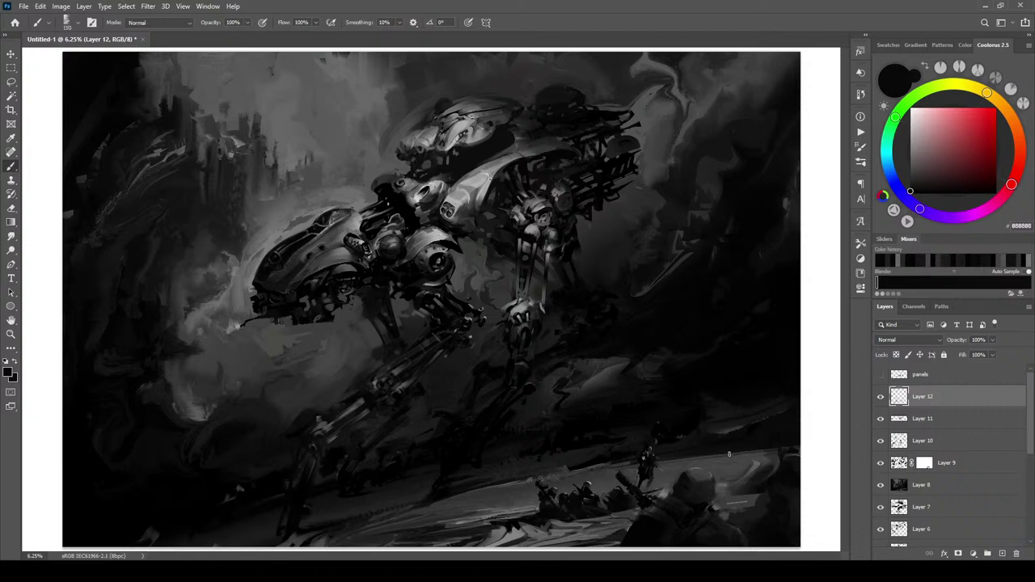
# Examine the whole painting at a reduced size to judge the overall values and the mech's silhouette
pyautogui.hotkey('ctrl', '-')
pyautogui.hotkey('ctrl', '-')
pyautogui.hotkey('ctrl', '-')
pyautogui.hotkey('ctrl', '-')
pyautogui.hotkey('ctrl', '-')
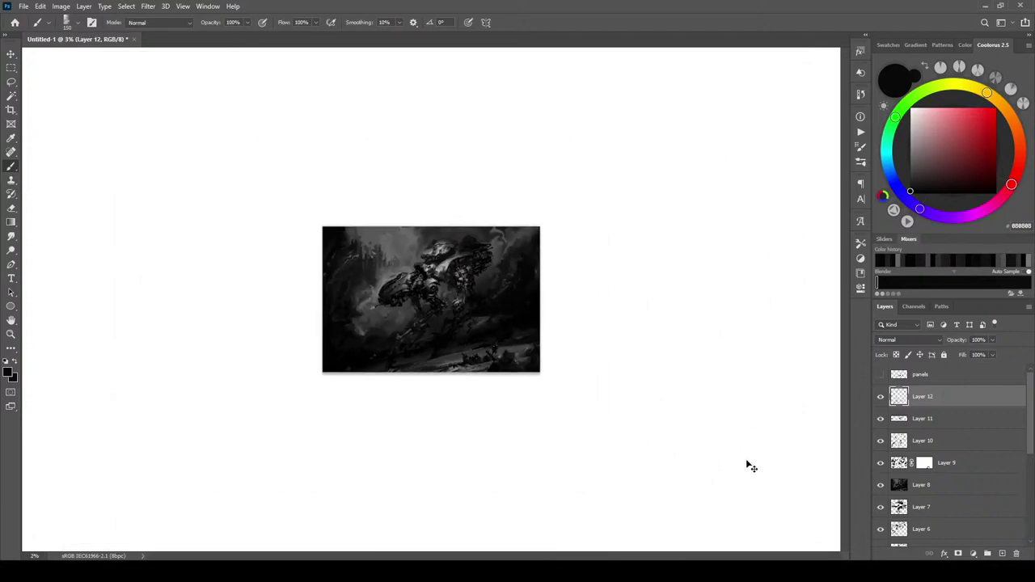
pyautogui.hotkey('ctrl', '+')
pyautogui.hotkey('ctrl', '+')
pyautogui.hotkey('ctrl', '+')
pyautogui.hotkey('ctrl', '+')
pyautogui.hotkey('ctrl', '+')
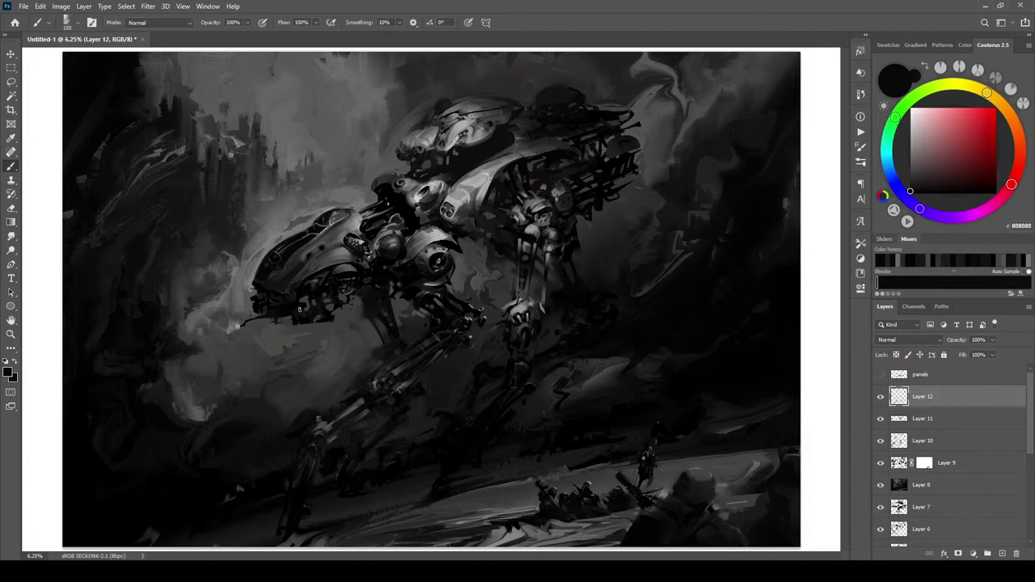
# Sharpen the gun barrel beneath the mech's nose with sampled background greys #434343 and #4A4949 and near-black #050505
pyautogui.keyDown('alt'); pyautogui.click(251, 317); pyautogui.keyUp('alt')
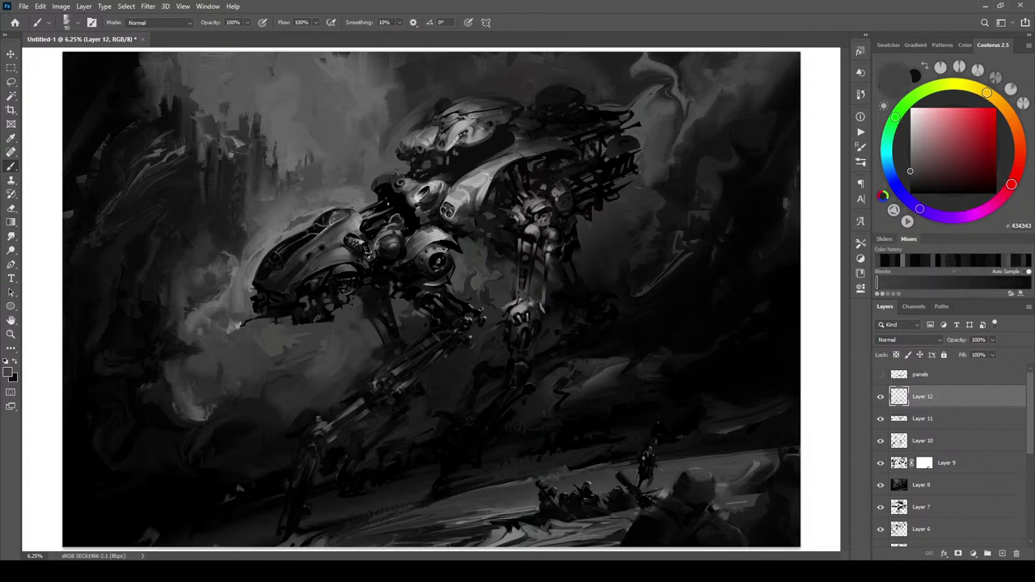
pyautogui.keyDown('alt'); pyautogui.click(243, 321); pyautogui.keyUp('alt')
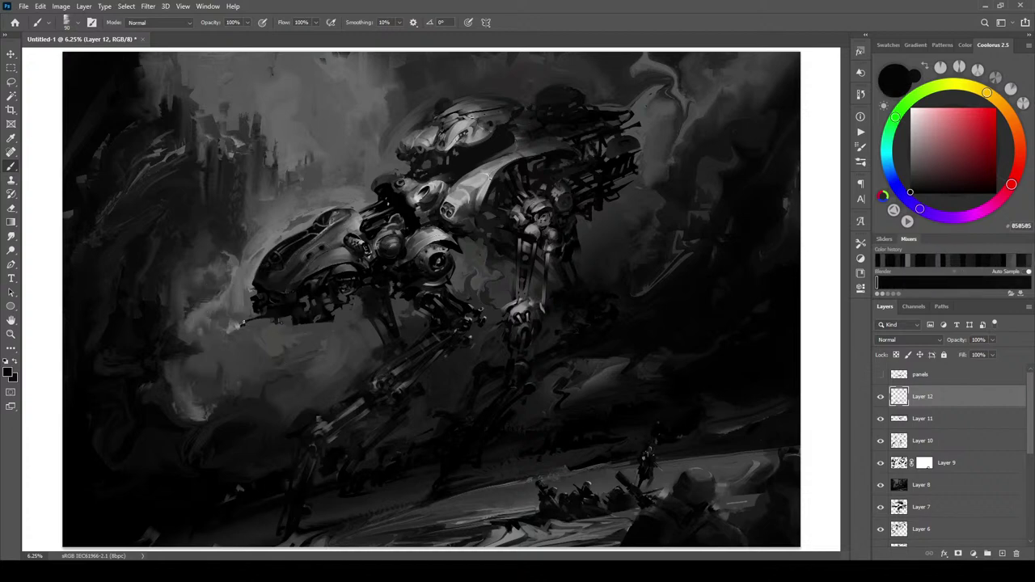
pyautogui.keyDown('alt'); pyautogui.click(238, 324); pyautogui.keyUp('alt')
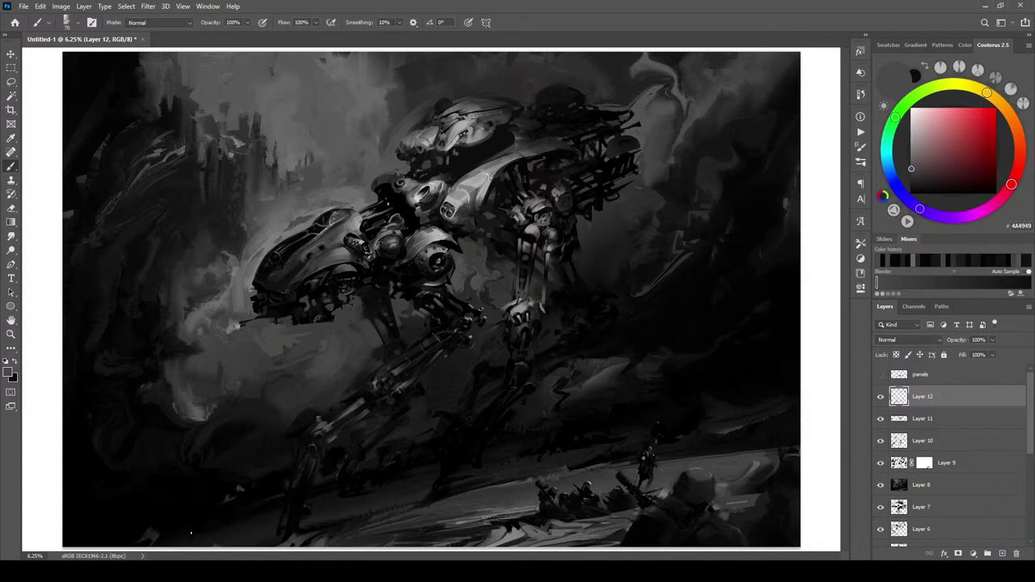
# Check the overall composition and clean up the front edge of the mech's nose with sampled mid-grey #565656
pyautogui.hotkey('ctrl', '-')
pyautogui.hotkey('ctrl', '-')
pyautogui.hotkey('ctrl', '-')
pyautogui.hotkey('ctrl', '-')
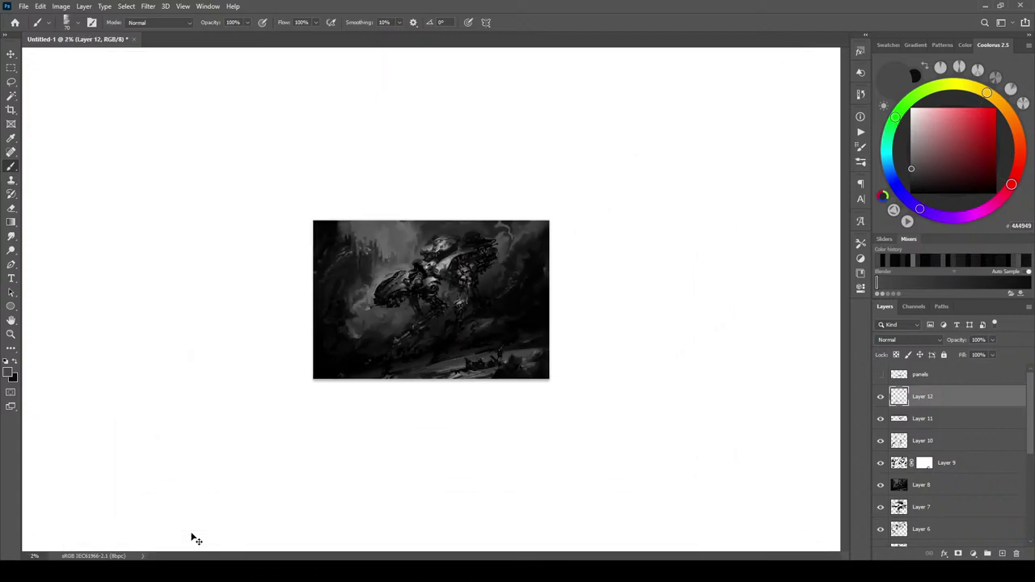
pyautogui.hotkey('ctrl', '-')
pyautogui.hotkey('ctrl', '+')
pyautogui.hotkey('ctrl', '+')
pyautogui.hotkey('ctrl', '+')
pyautogui.hotkey('ctrl', '+')
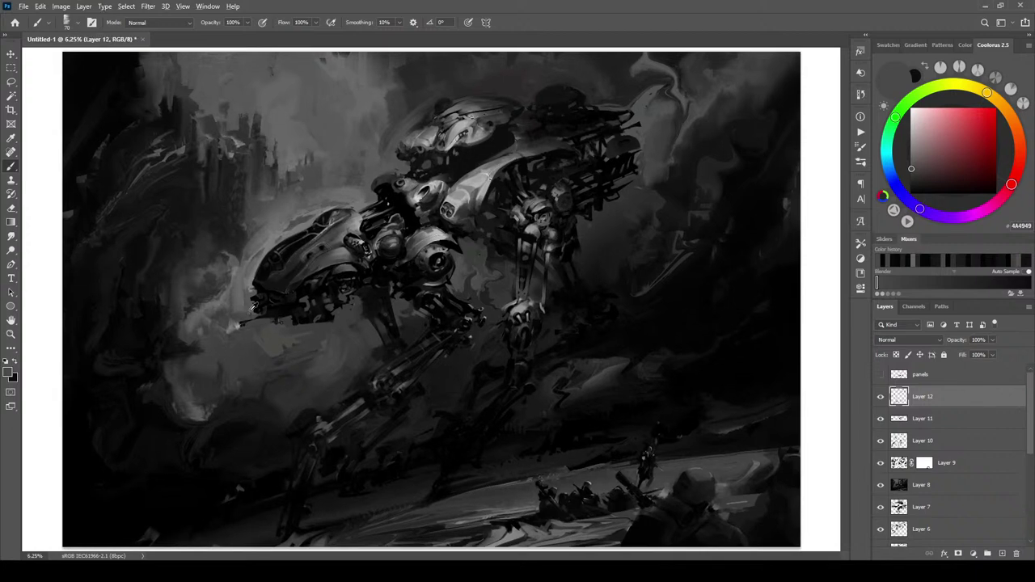
pyautogui.keyDown('alt'); pyautogui.click(253, 296); pyautogui.keyUp('alt')
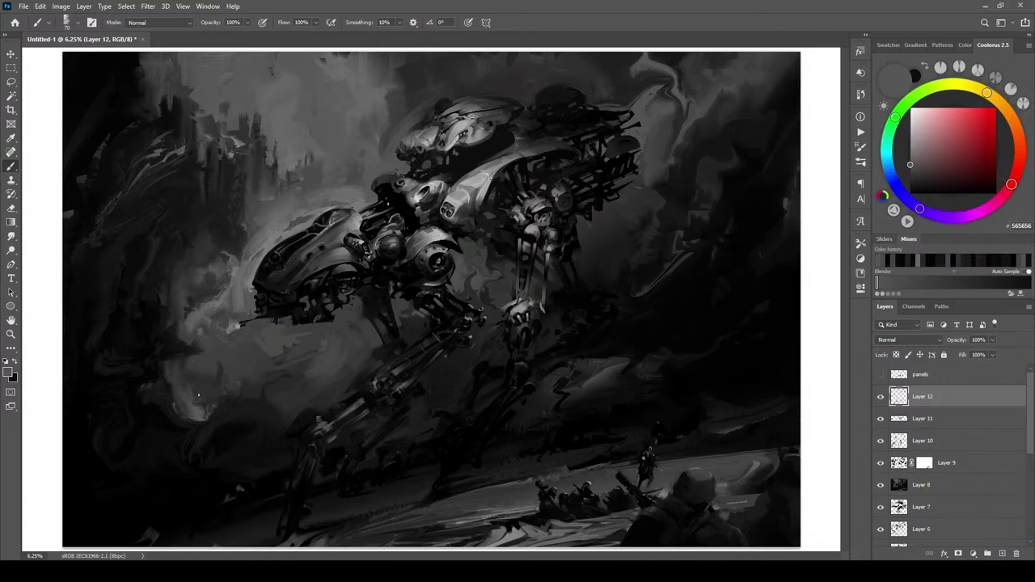
# Paint over the lower edge of the mech's central armour plate with sampled light, mid and dark greys on Layer 12
pyautogui.hotkey('ctrl', '-')
pyautogui.hotkey('ctrl', '-')
pyautogui.hotkey('ctrl', '-')
pyautogui.hotkey('ctrl', '-')
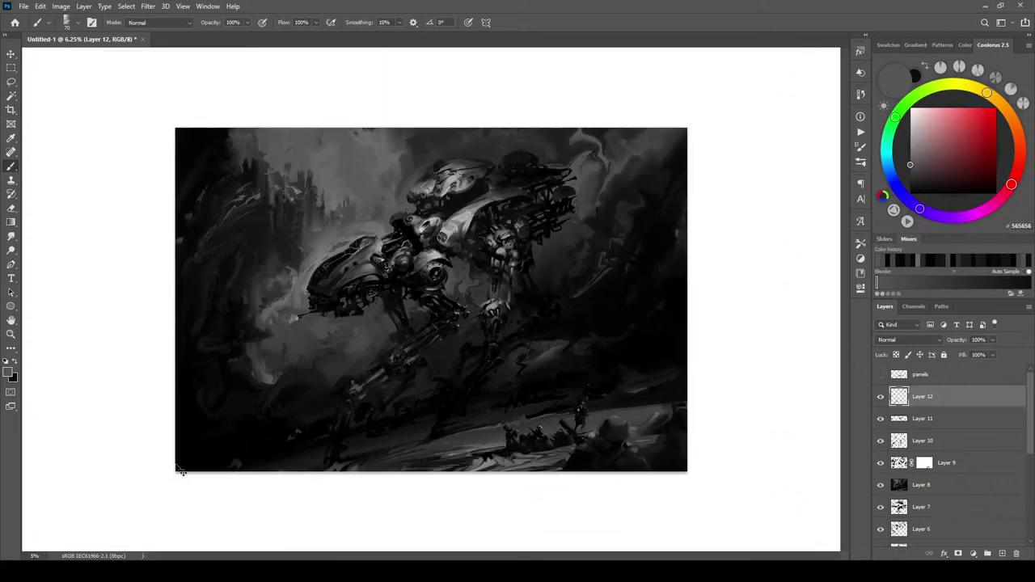
pyautogui.hotkey('ctrl', '+')
pyautogui.hotkey('ctrl', '+')
pyautogui.hotkey('ctrl', '+')
pyautogui.hotkey('ctrl', '+')
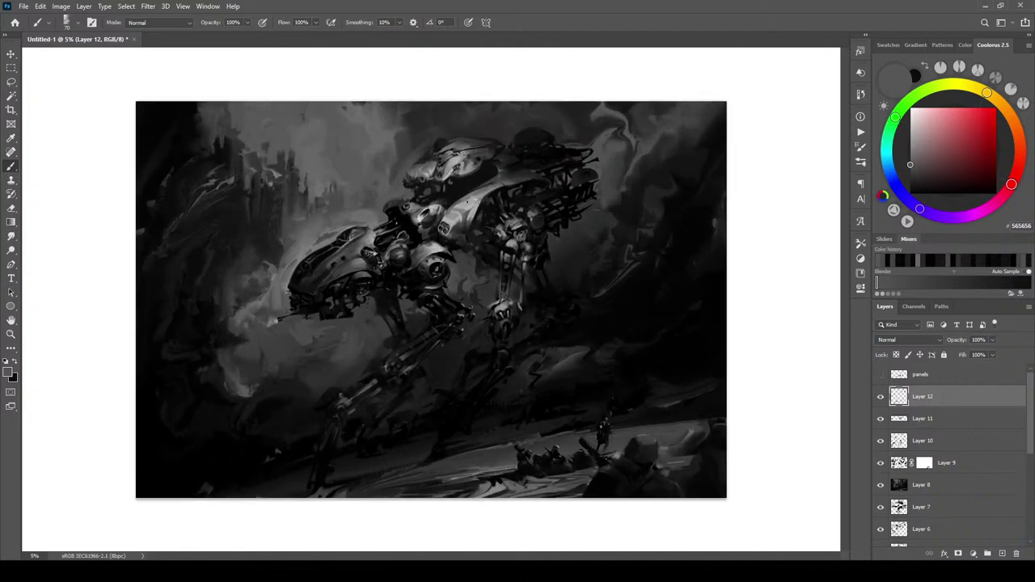
pyautogui.keyDown('alt'); pyautogui.click(476, 214); pyautogui.keyUp('alt')
pyautogui.moveTo(477, 215); pyautogui.dragTo(474, 225)
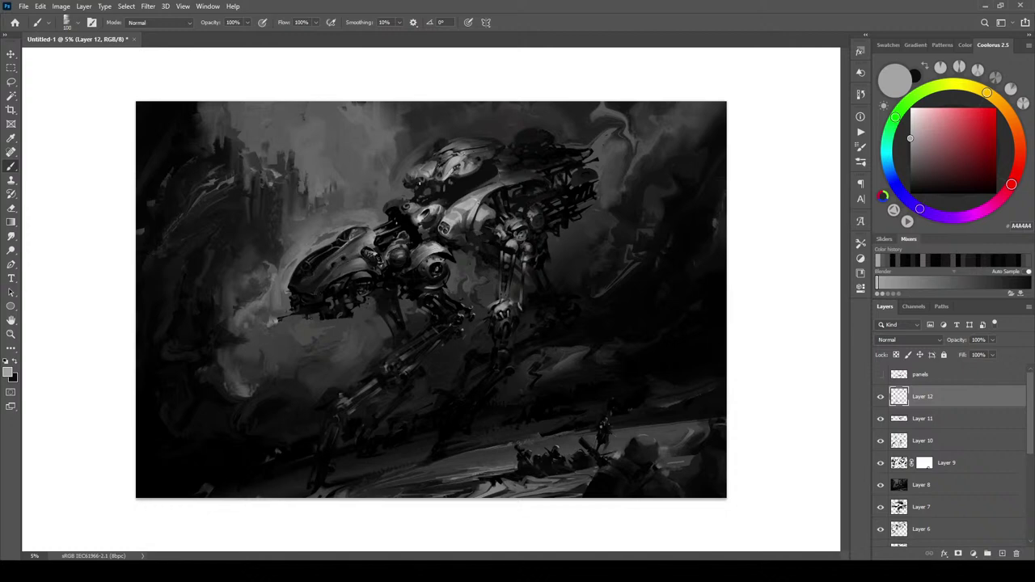
pyautogui.keyDown('alt'); pyautogui.click(503, 223); pyautogui.keyUp('alt')
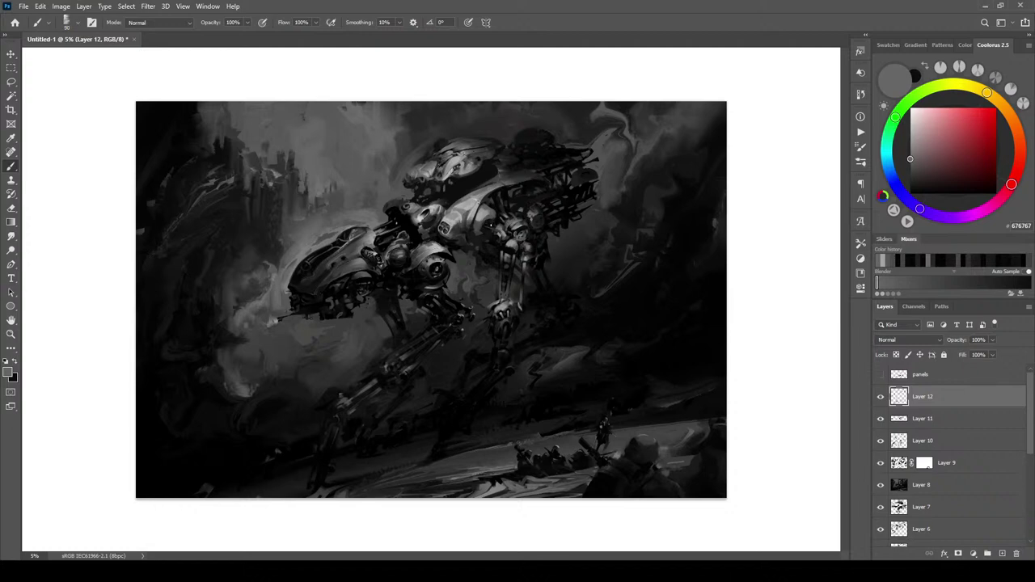
pyautogui.keyDown('alt'); pyautogui.click(488, 223); pyautogui.keyUp('alt')
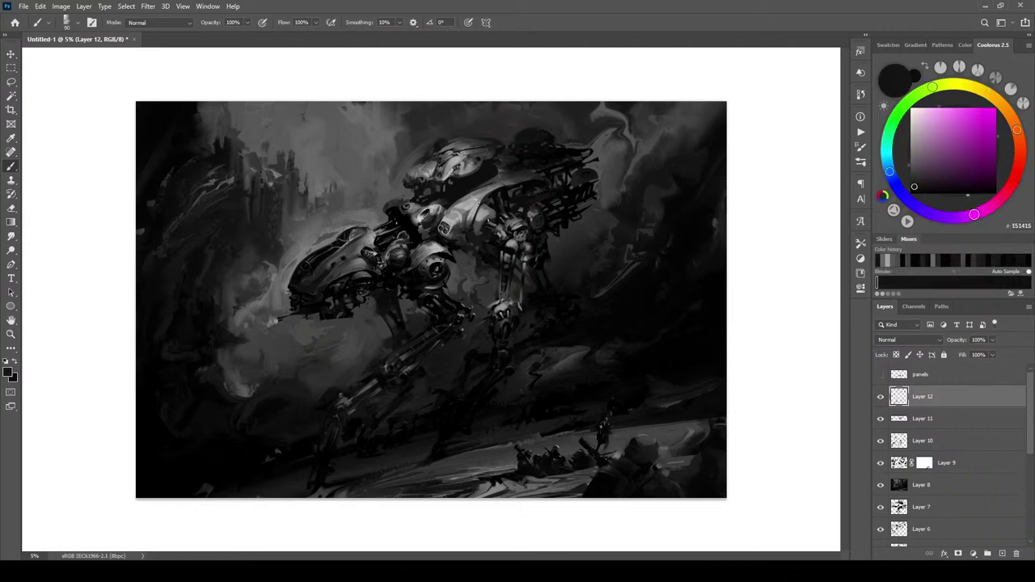
# Enlarge the brush and refine the shaded gap behind the central armour plate with sampled grey and near-black tones
pyautogui.press(']')
pyautogui.press(']')
pyautogui.press(']')
pyautogui.press(']')
pyautogui.press(']')
pyautogui.press(']')
pyautogui.press(']')
pyautogui.press(']')
pyautogui.keyDown('alt'); pyautogui.click(488, 207); pyautogui.keyUp('alt')
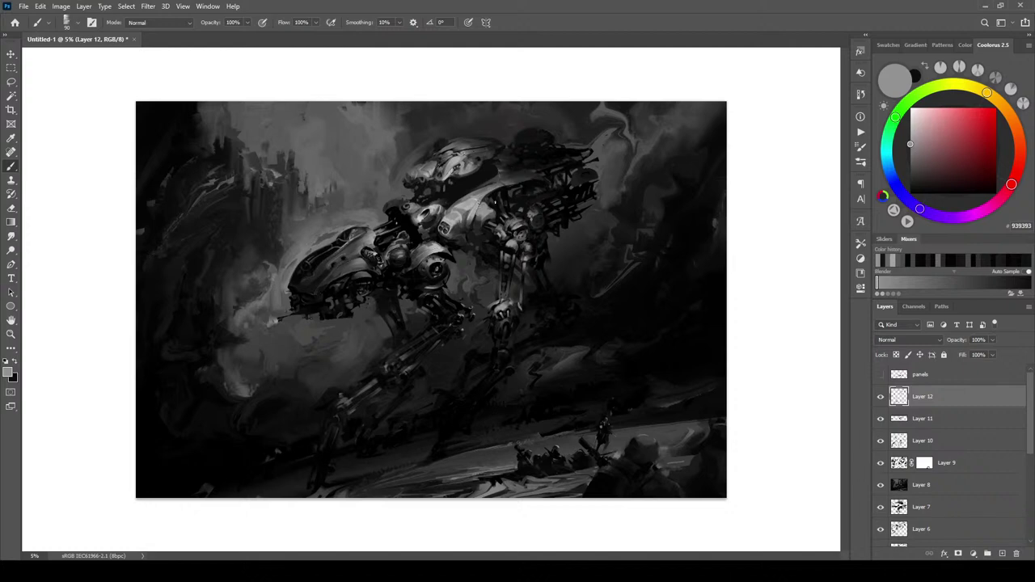
pyautogui.keyDown('alt'); pyautogui.click(485, 224); pyautogui.keyUp('alt')
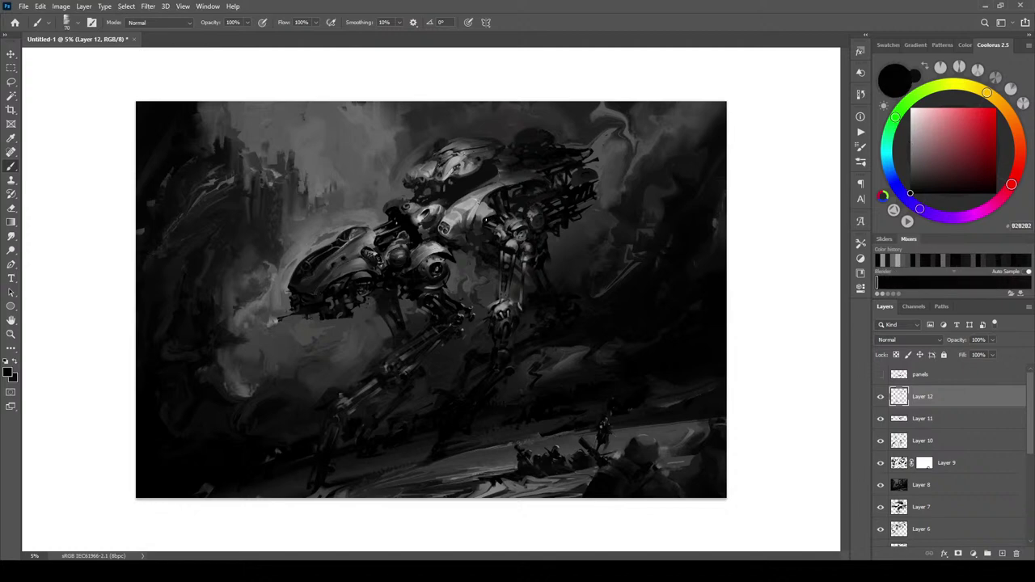
pyautogui.keyDown('alt'); pyautogui.click(493, 220); pyautogui.keyUp('alt')
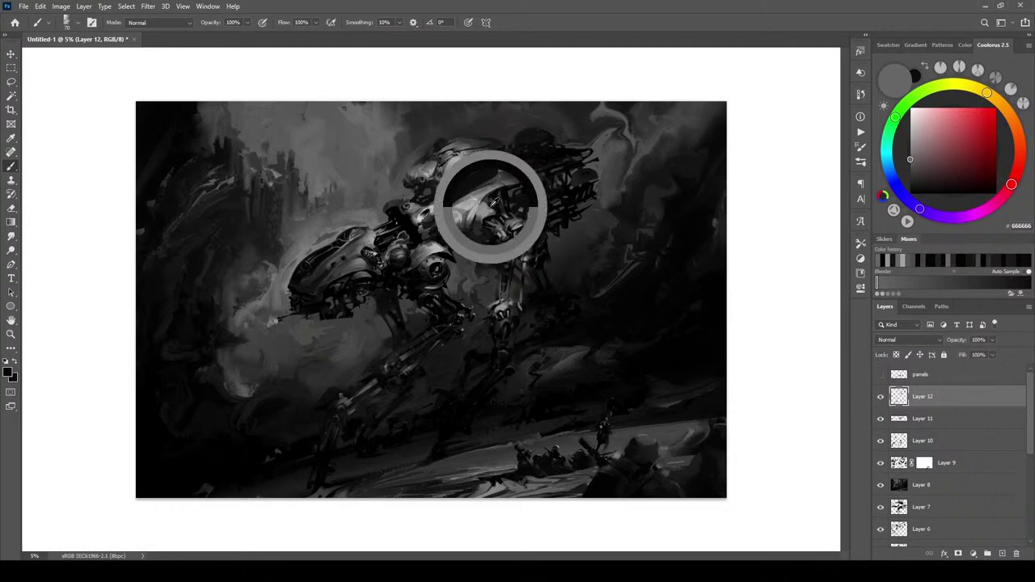
# Model the upper part of the mech's central armour plate with alternating sampled light and dark greys
pyautogui.keyDown('alt'); pyautogui.click(486, 201); pyautogui.keyUp('alt')
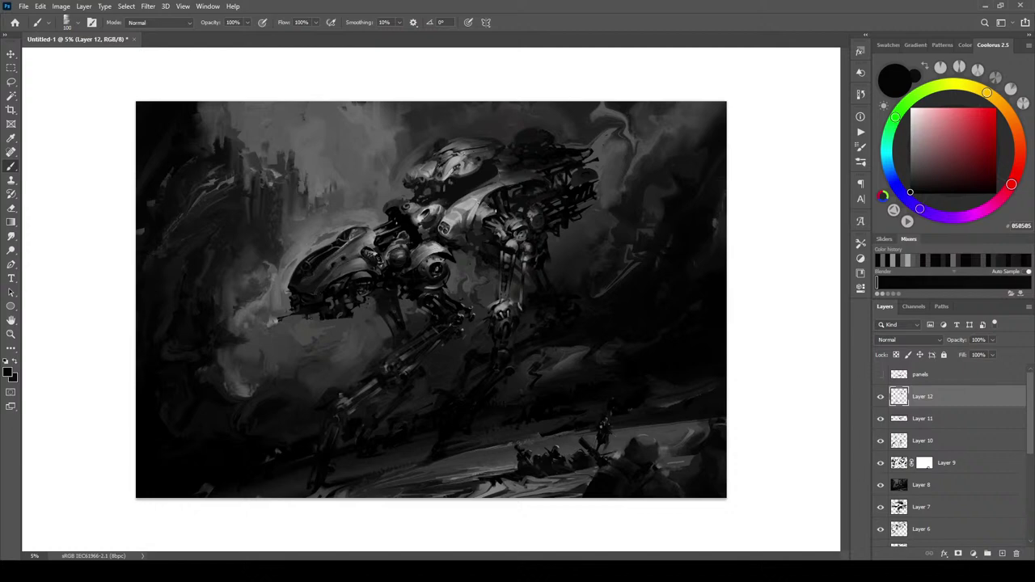
pyautogui.keyDown('alt'); pyautogui.click(493, 208); pyautogui.keyUp('alt')
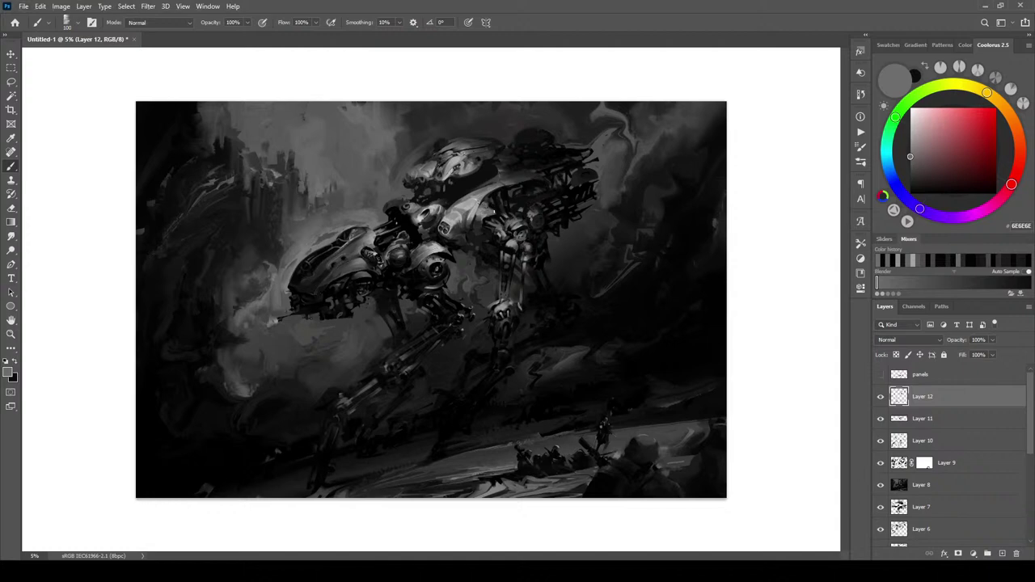
pyautogui.keyDown('alt'); pyautogui.click(480, 205); pyautogui.keyUp('alt')
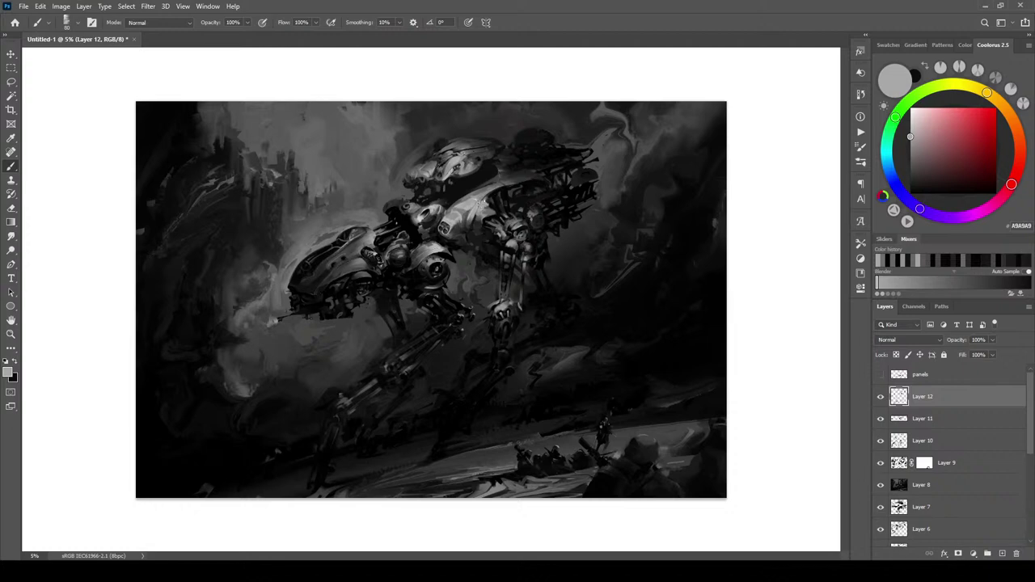
pyautogui.keyDown('alt'); pyautogui.click(488, 195); pyautogui.keyUp('alt')
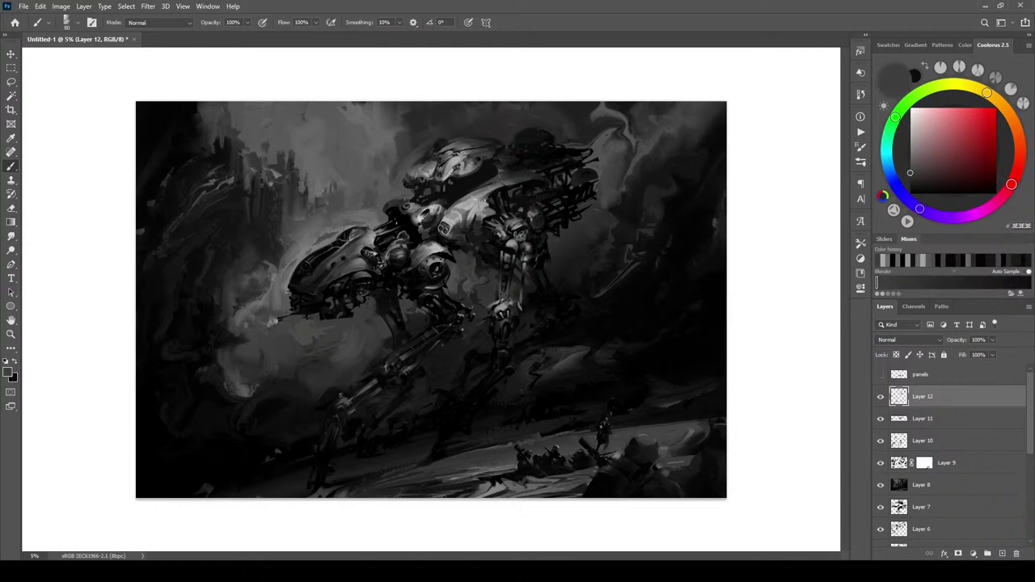
pyautogui.keyDown('alt'); pyautogui.click(487, 200); pyautogui.keyUp('alt')
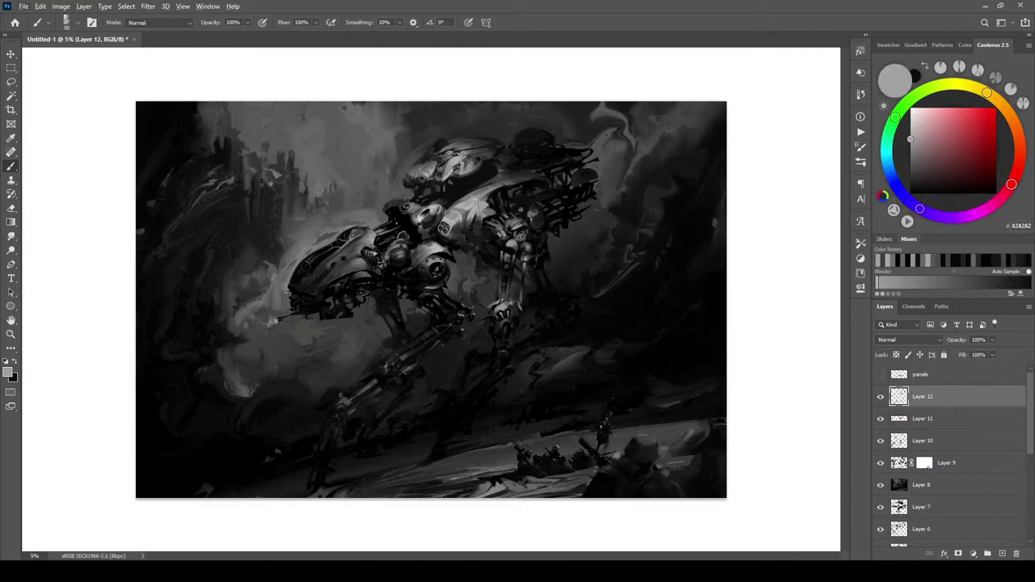
pyautogui.keyDown('alt'); pyautogui.click(497, 201); pyautogui.keyUp('alt')
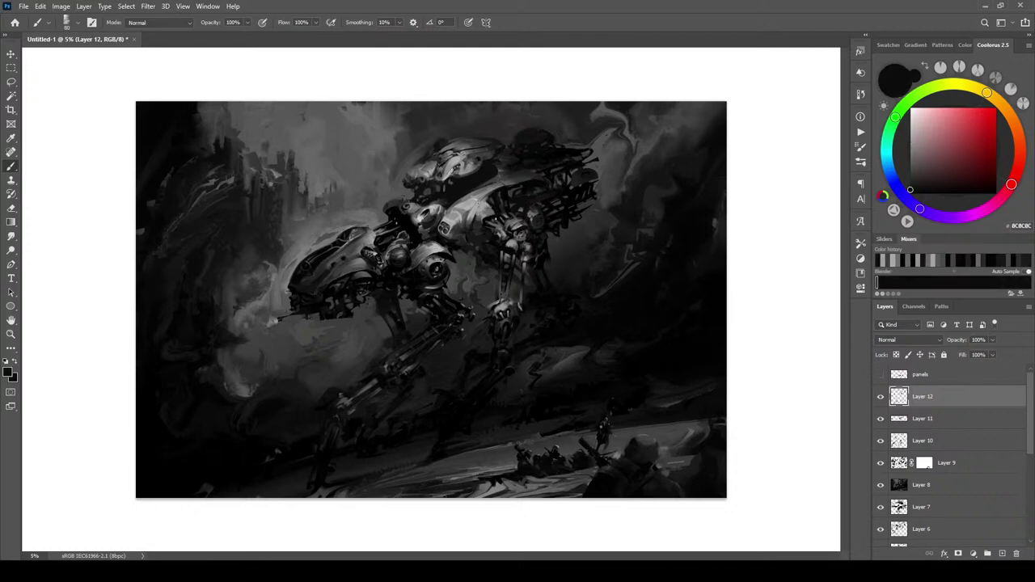
# Sharpen the rear edge of the central armour plate with sampled near-black and mid-grey tones
pyautogui.keyDown('alt'); pyautogui.click(487, 217); pyautogui.keyUp('alt')
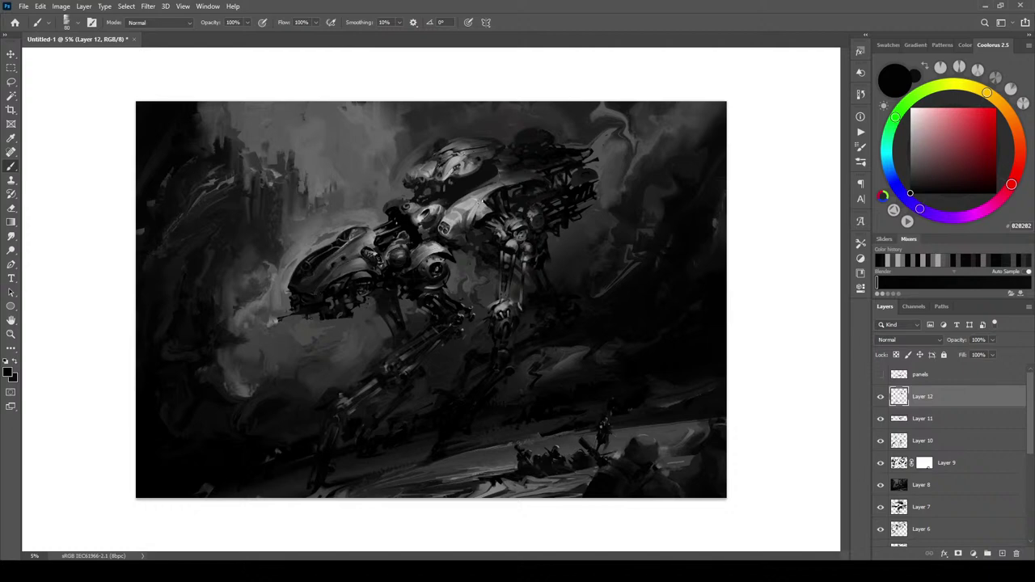
pyautogui.keyDown('alt'); pyautogui.click(485, 201); pyautogui.keyUp('alt')
pyautogui.keyDown('alt'); pyautogui.click(488, 196); pyautogui.keyUp('alt')
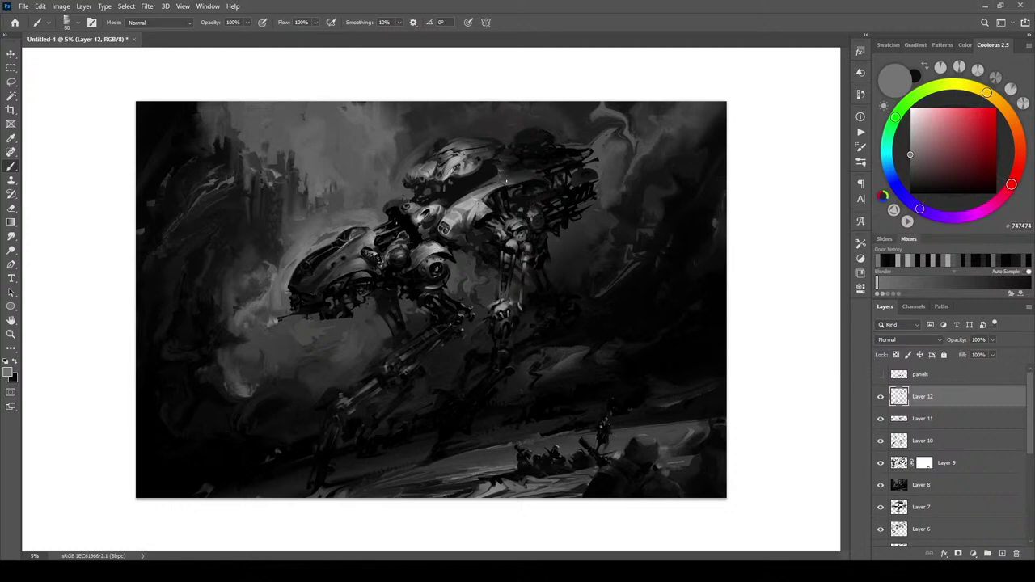
pyautogui.keyDown('alt'); pyautogui.click(495, 210); pyautogui.keyUp('alt')
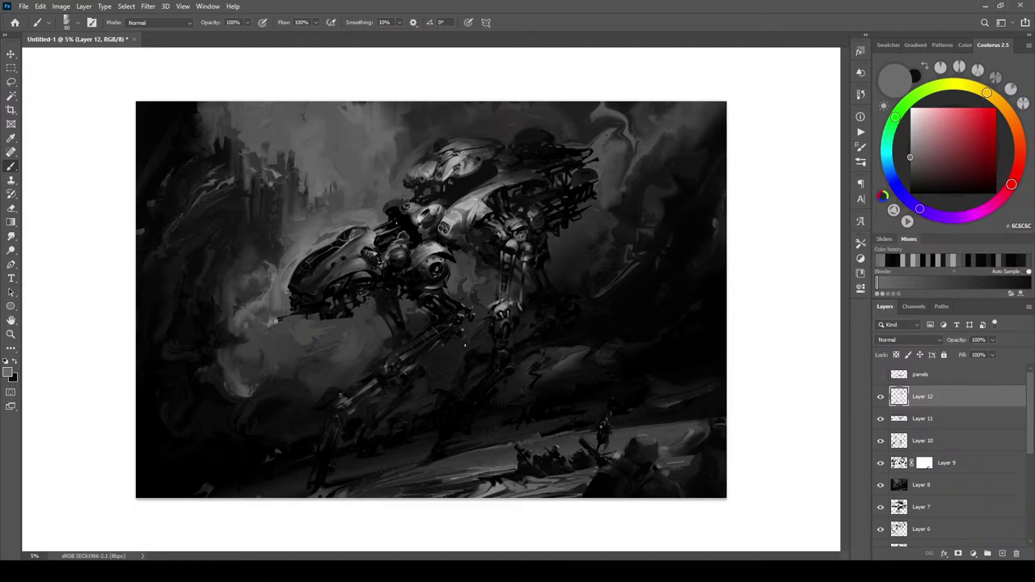
# Compare the painting with and without Layer 12, and retouch the front of the central armour plate with sampled greys
pyautogui.click(880, 397)
pyautogui.click(880, 397)
pyautogui.click(880, 397)
pyautogui.click(880, 397)
pyautogui.keyDown('alt'); pyautogui.click(457, 203); pyautogui.keyUp('alt')
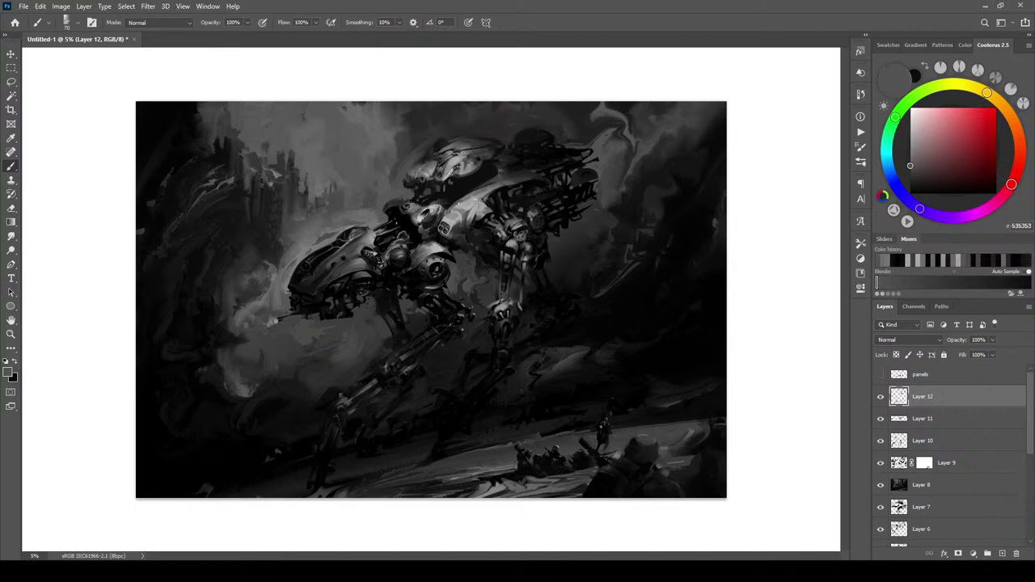
pyautogui.keyDown('alt'); pyautogui.click(457, 207); pyautogui.keyUp('alt')
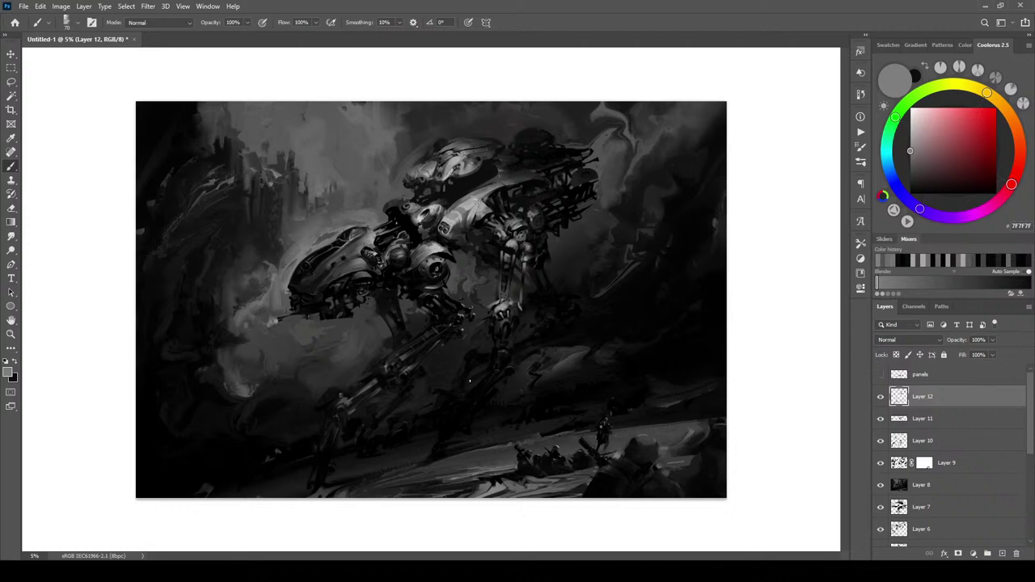
# Add a new layer above Layer 12 in Overlay blend mode and choose light grey B5B5B5 for painting
pyautogui.click(1002, 554)
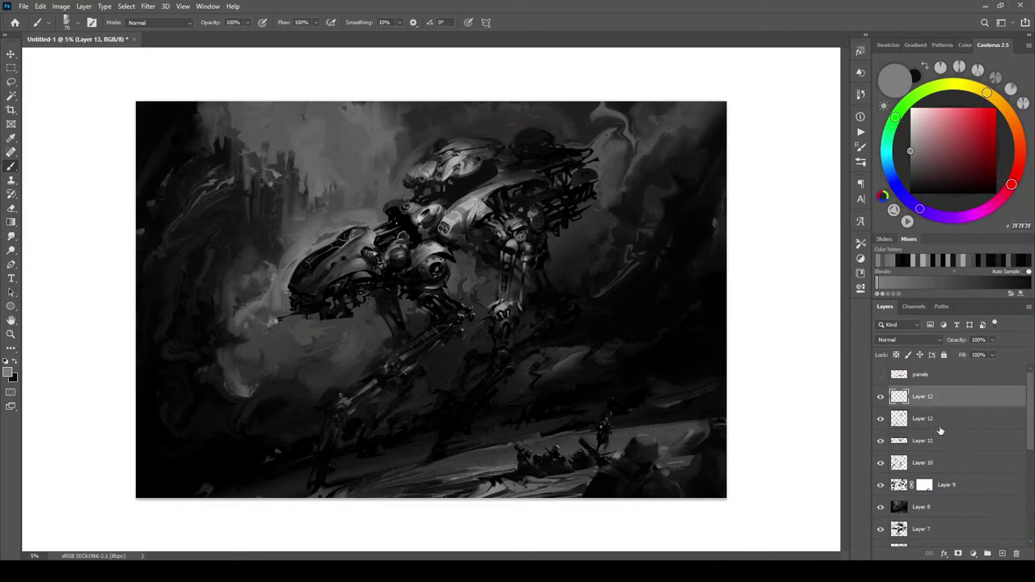
pyautogui.click(898, 341)
pyautogui.click(919, 422)
pyautogui.click(911, 131)
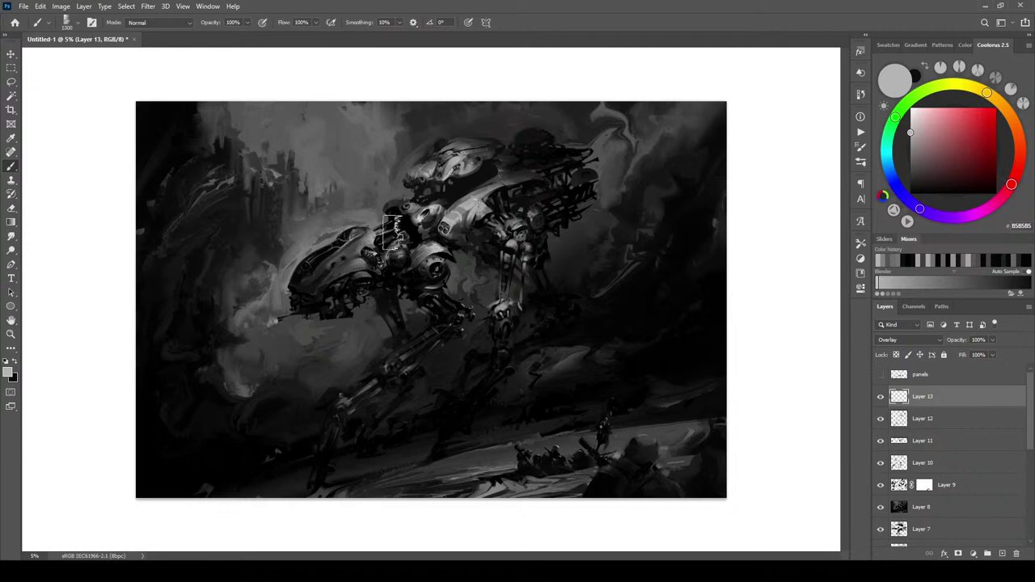
pyautogui.click(430, 256)
pyautogui.click(469, 210)
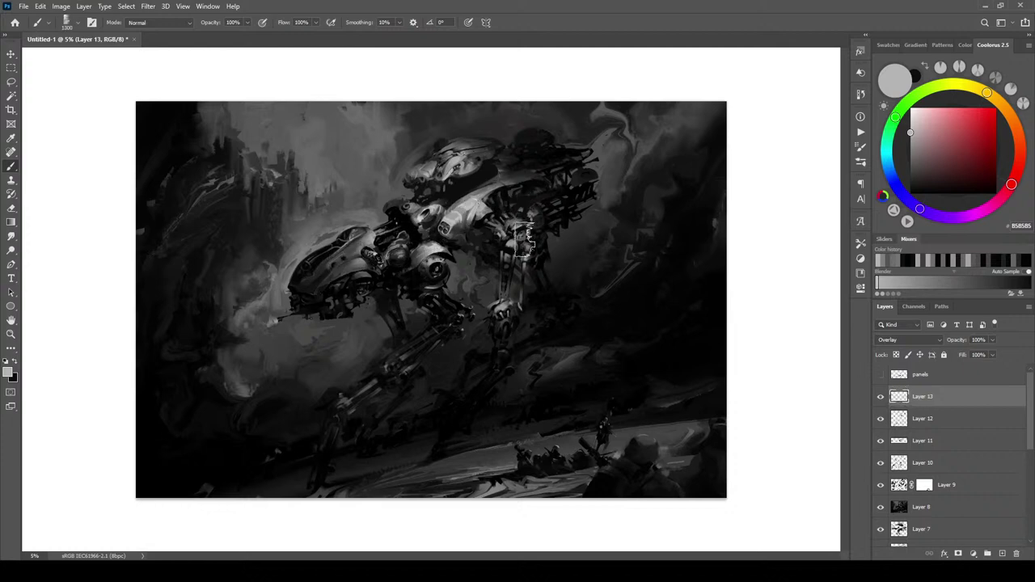
pyautogui.hotkey('ctrl', 'z')
# Reduce the brush size to 300 and brighten the rear leg's upper joint on the Overlay layer
pyautogui.press('[')
pyautogui.press('[')
pyautogui.press('[')
pyautogui.press('[')
pyautogui.press('[')
pyautogui.press('[')
pyautogui.press('[')
pyautogui.press('[')
pyautogui.press('[')
pyautogui.press('[')
pyautogui.press('[')
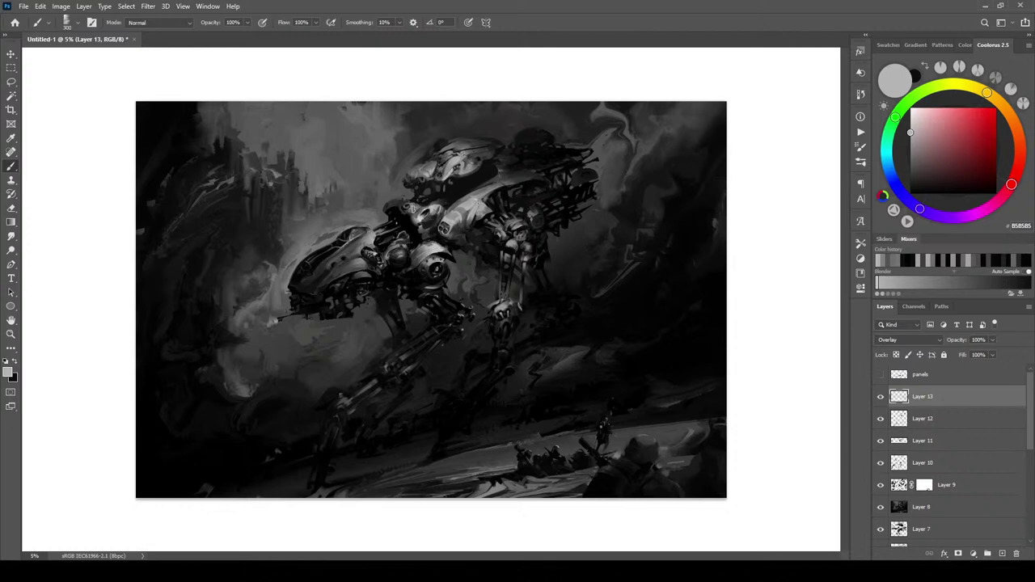
pyautogui.moveTo(509, 229)
pyautogui.mouseDown()
pyautogui.moveTo(509, 242)
pyautogui.moveTo(517, 229)
pyautogui.moveTo(506, 218)
pyautogui.mouseUp()
# Brighten the mech's upper armour dome with overlay strokes, adjusting the brush size to suit each area
pyautogui.press(']')
pyautogui.press(']')
pyautogui.press(']')
pyautogui.press(']')
pyautogui.press(']')
pyautogui.press('[')
pyautogui.press('[')
pyautogui.click(472, 167)
pyautogui.moveTo(427, 174)
pyautogui.mouseDown()
pyautogui.moveTo(430, 182)
pyautogui.moveTo(419, 173)
pyautogui.mouseUp()
pyautogui.press('[')
pyautogui.press('[')
pyautogui.press('[')
pyautogui.press('[')
pyautogui.click(410, 172)
pyautogui.press(']')
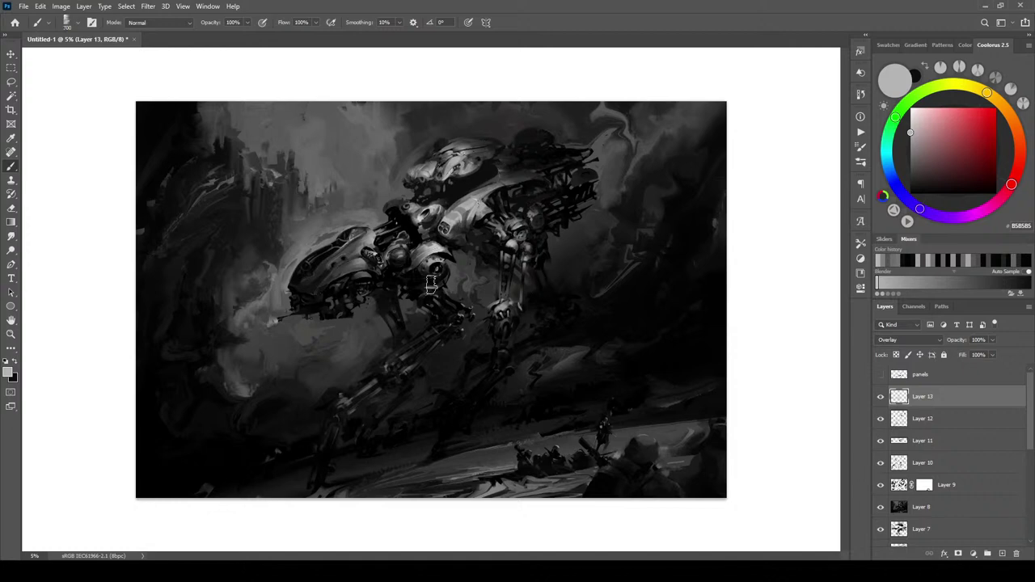
# Brighten the front leg's joint with a 700 brush, and reduce the brush size to 300
pyautogui.click(451, 323)
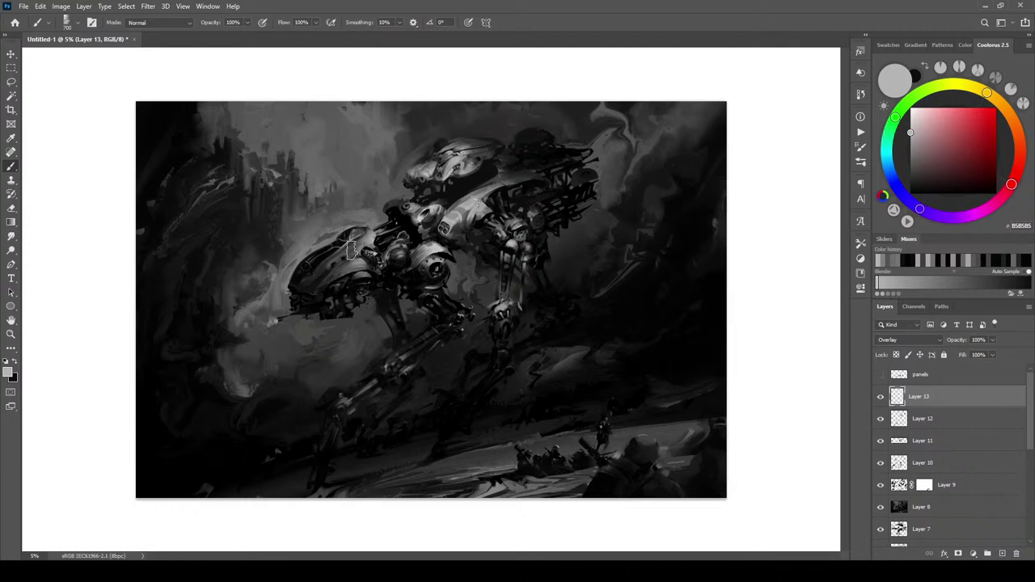
pyautogui.press('[')
pyautogui.press('[')
pyautogui.press('[')
pyautogui.press('[')
pyautogui.press('[')
pyautogui.press('[')
# Brighten the lower-left ground of the whole composition with a large overlay brush, and reduce the brush to 1000
pyautogui.hotkey('ctrl', '-')
pyautogui.hotkey('ctrl', '-')
pyautogui.hotkey('ctrl', '-')
pyautogui.hotkey('ctrl', '-')
pyautogui.hotkey('ctrl', '-')
pyautogui.hotkey('ctrl', '+')
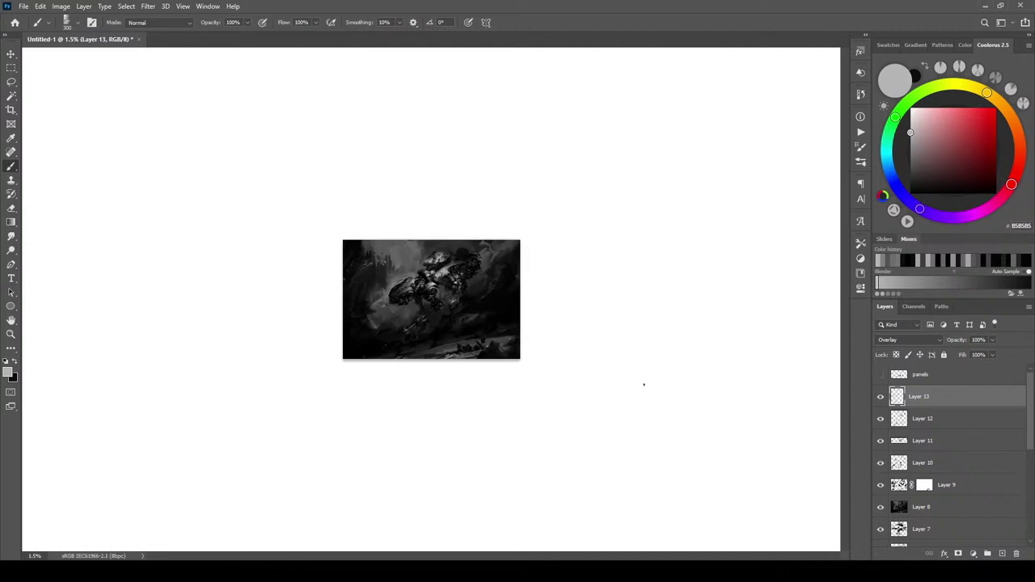
pyautogui.press(']')
pyautogui.press(']')
pyautogui.press(']')
pyautogui.press(']')
pyautogui.press(']')
pyautogui.press(']')
pyautogui.press(']')
pyautogui.press(']')
pyautogui.press(']')
pyautogui.moveTo(436, 353)
pyautogui.mouseDown()
pyautogui.moveTo(488, 343)
pyautogui.moveTo(466, 346)
pyautogui.moveTo(474, 353)
pyautogui.moveTo(372, 353)
pyautogui.mouseUp()
pyautogui.press('[')
pyautogui.press('[')
pyautogui.press('[')
pyautogui.press('[')
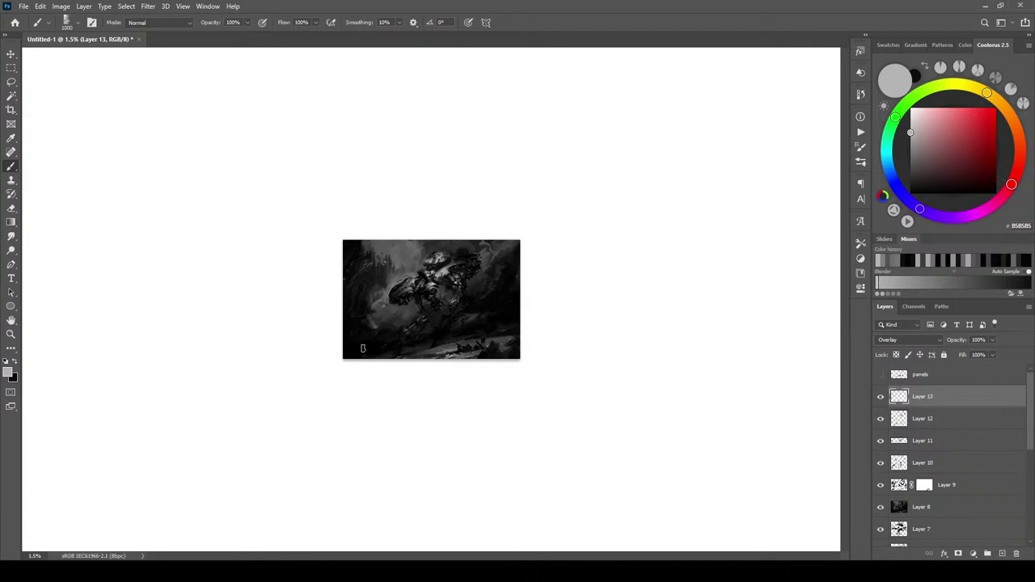
# Choose a lighter grey and brighten the ground around the soldiers at the picture's lower right with a large brush
pyautogui.click(910, 123)
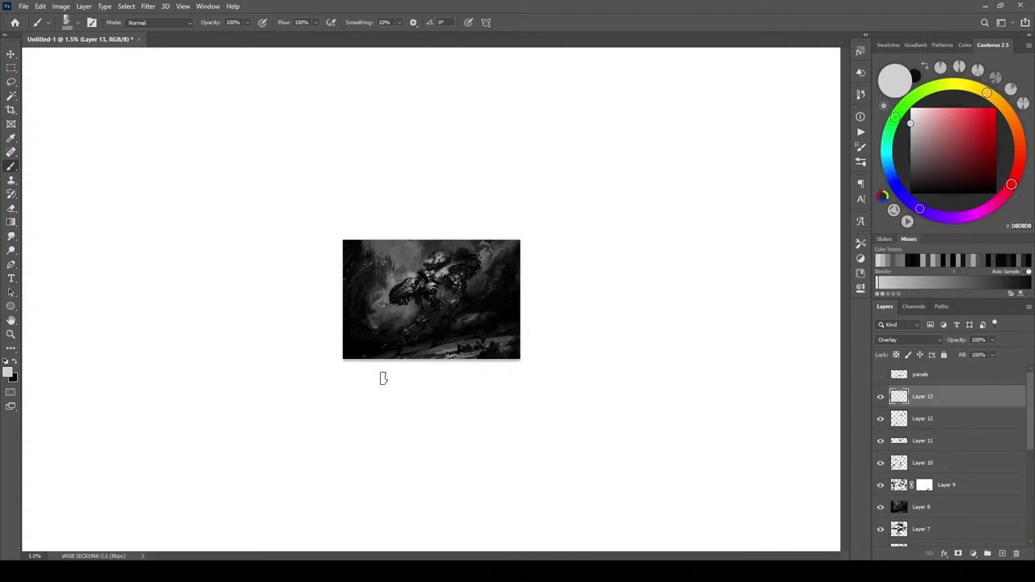
pyautogui.press(']')
pyautogui.press(']')
pyautogui.press(']')
pyautogui.moveTo(515, 339)
pyautogui.mouseDown()
pyautogui.moveTo(446, 351)
pyautogui.moveTo(465, 353)
pyautogui.mouseUp()
pyautogui.press('[')
pyautogui.press('[')
pyautogui.press('[')
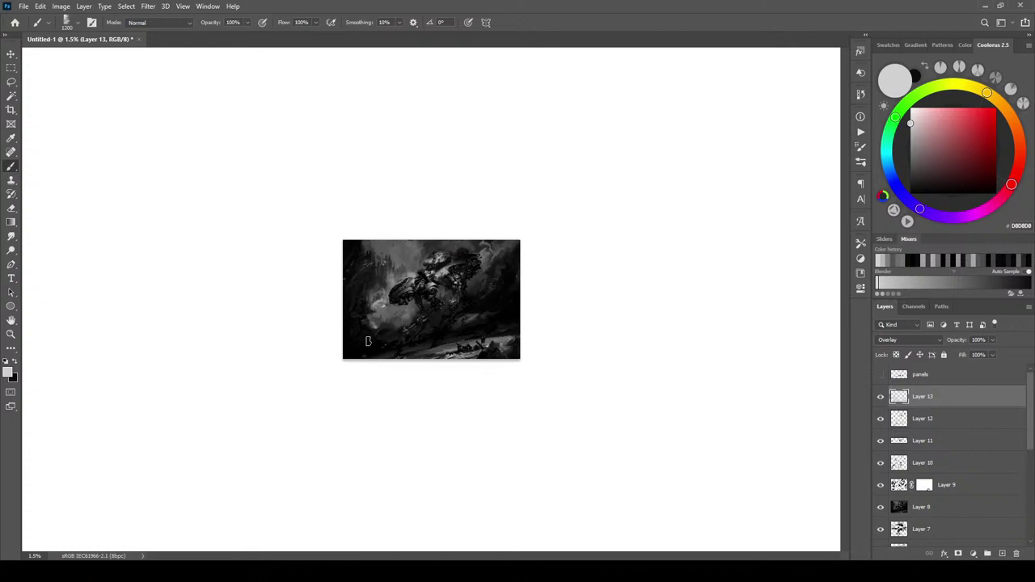
# Brighten the sky at the picture's upper left with a brush of about 1400 on the Overlay layer
pyautogui.press('[')
pyautogui.press('[')
pyautogui.press('[')
pyautogui.press(']')
pyautogui.press(']')
pyautogui.press(']')
pyautogui.press(']')
pyautogui.press(']')
pyautogui.moveTo(409, 257)
pyautogui.mouseDown()
pyautogui.moveTo(397, 262)
pyautogui.moveTo(413, 267)
pyautogui.moveTo(426, 254)
pyautogui.moveTo(364, 245)
pyautogui.moveTo(376, 244)
pyautogui.mouseUp()
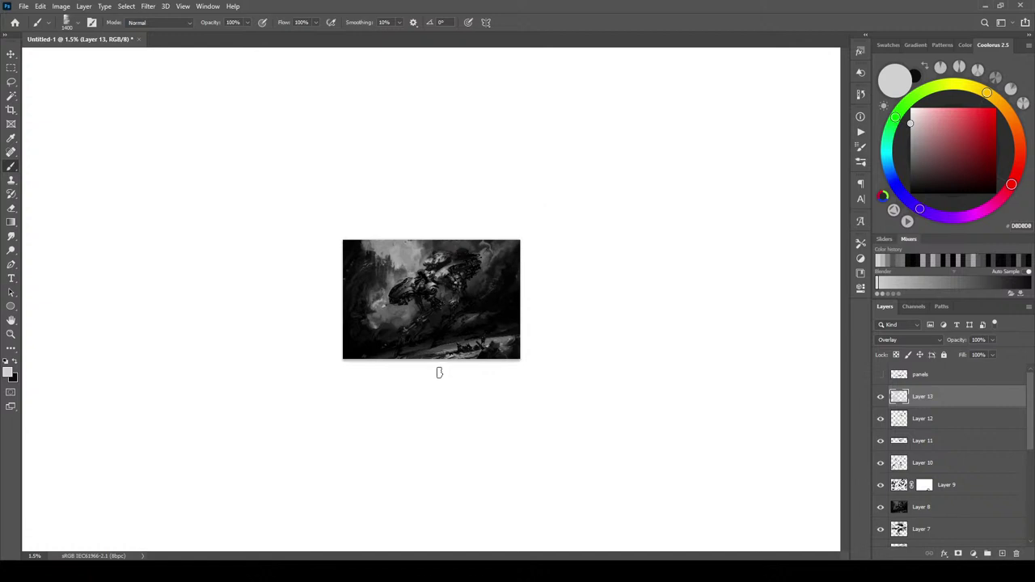
# Swap to the near-black colour and deepen the picture's shadows with overlay strokes, reducing the brush from very large to 700
pyautogui.press('x')
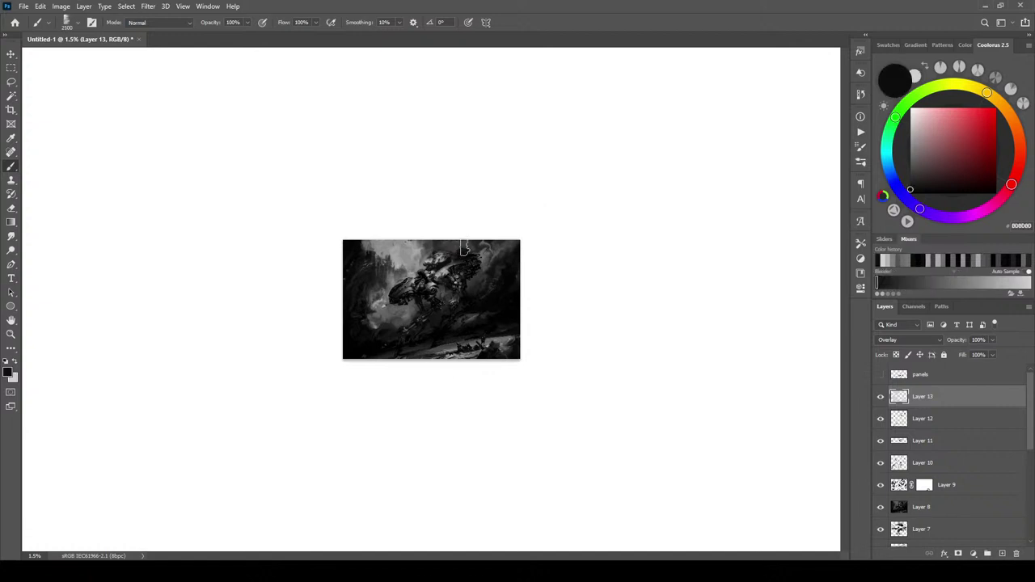
pyautogui.press('[')
pyautogui.press('[')
pyautogui.press('[')
pyautogui.press('[')
pyautogui.press('[')
pyautogui.press('[')
pyautogui.press('[')
pyautogui.press('[')
pyautogui.press('[')
pyautogui.press('[')
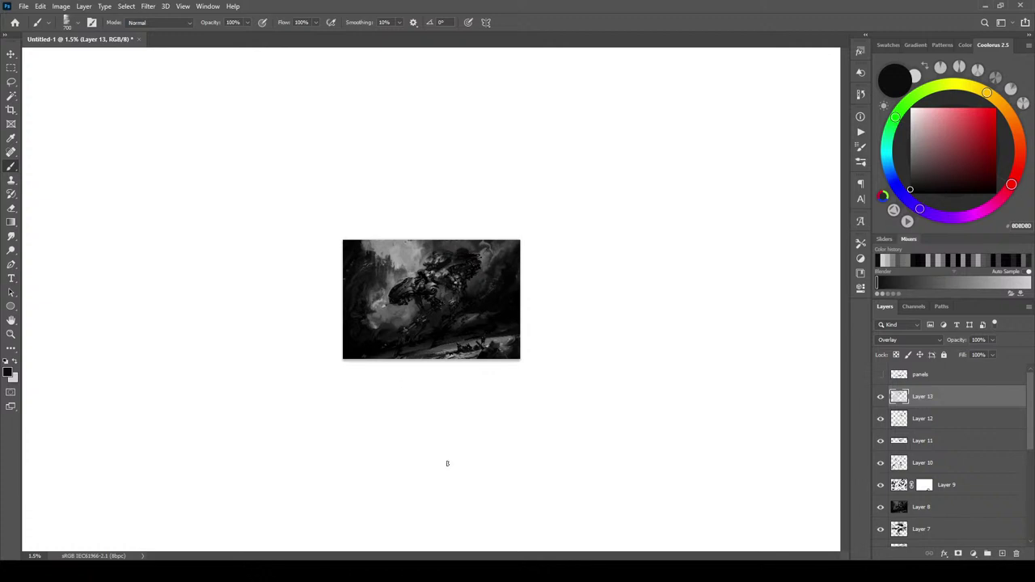
# Enlarge the brush to about 1800 and darken the lower-left background on the Overlay layer
pyautogui.press(']')
pyautogui.press('[')
pyautogui.press('[')
pyautogui.press(']')
pyautogui.press(']')
pyautogui.press(']')
pyautogui.press(']')
pyautogui.press(']')
pyautogui.press(']')
pyautogui.moveTo(350, 320); pyautogui.dragTo(389, 329)
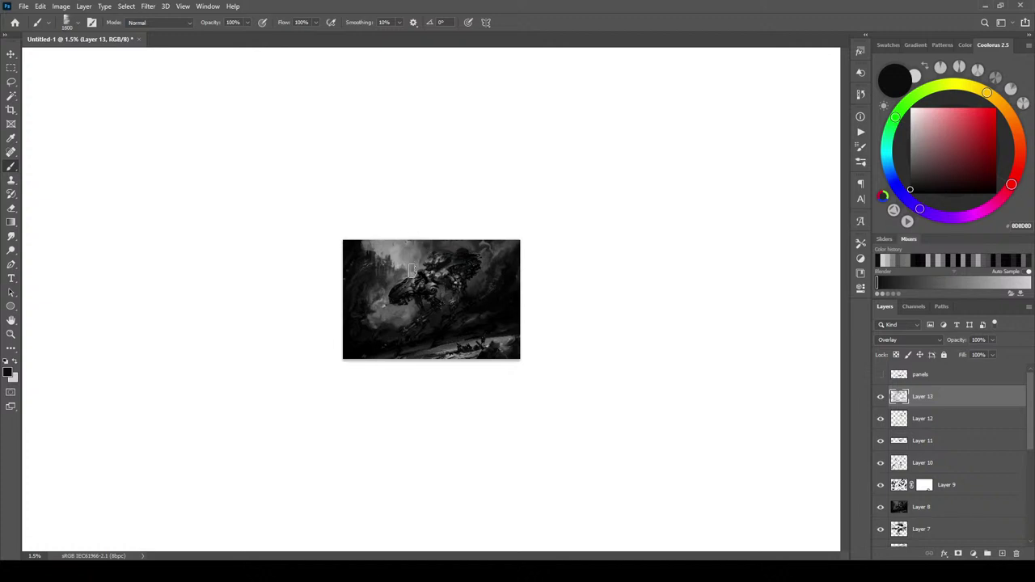
# Swap to the light grey and brighten the mech's armour with overlay strokes, gradually reducing the very large brush
pyautogui.press(']')
pyautogui.press(']')
pyautogui.press(']')
pyautogui.press(']')
pyautogui.press(']')
pyautogui.press(']')
pyautogui.press('x')
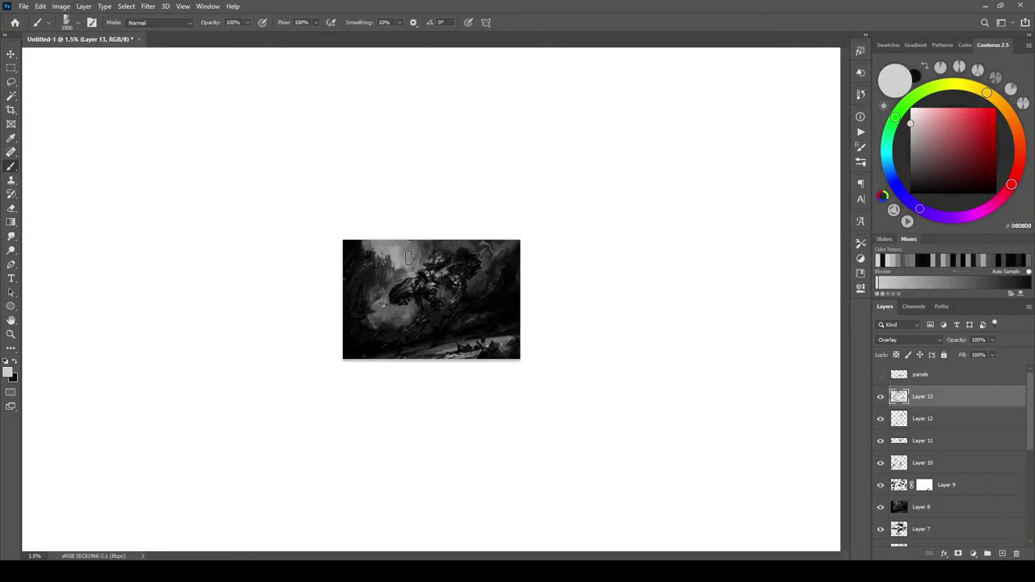
pyautogui.press('[')
pyautogui.press('[')
pyautogui.press('[')
pyautogui.press('[')
pyautogui.press('[')
pyautogui.press('[')
pyautogui.press('[')
pyautogui.press('[')
pyautogui.press('[')
# Swap to the near-black colour and darken the ground around the soldiers with a brush enlarged to about 1400
pyautogui.press('x')
pyautogui.press(']')
pyautogui.press(']')
pyautogui.press(']')
pyautogui.press(']')
pyautogui.press(']')
pyautogui.press(']')
pyautogui.press(']')
pyautogui.press(']')
pyautogui.press(']')
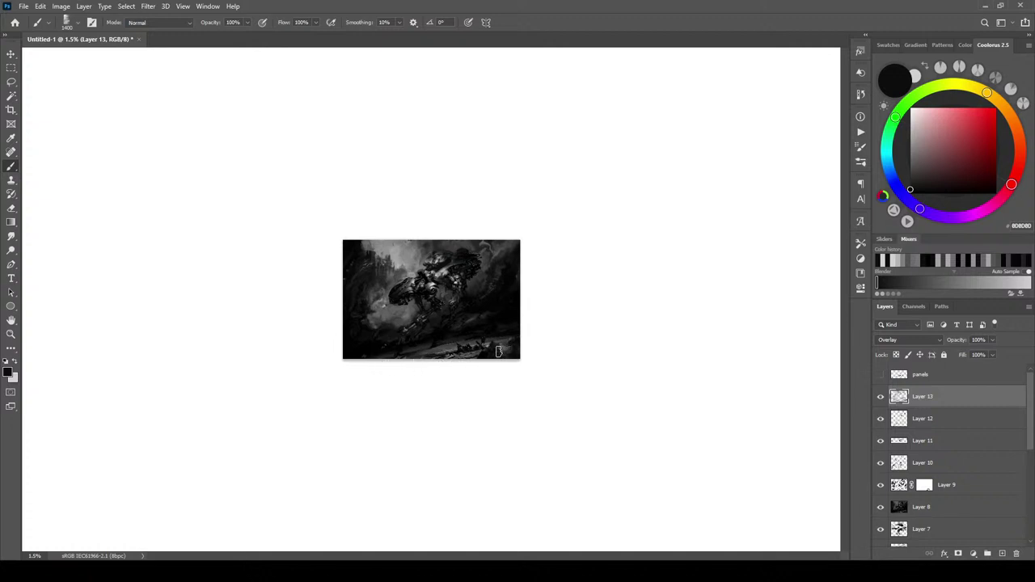
# Swap to the light grey and work on the picture's right-hand background with a brush of about 1800
pyautogui.press('x')
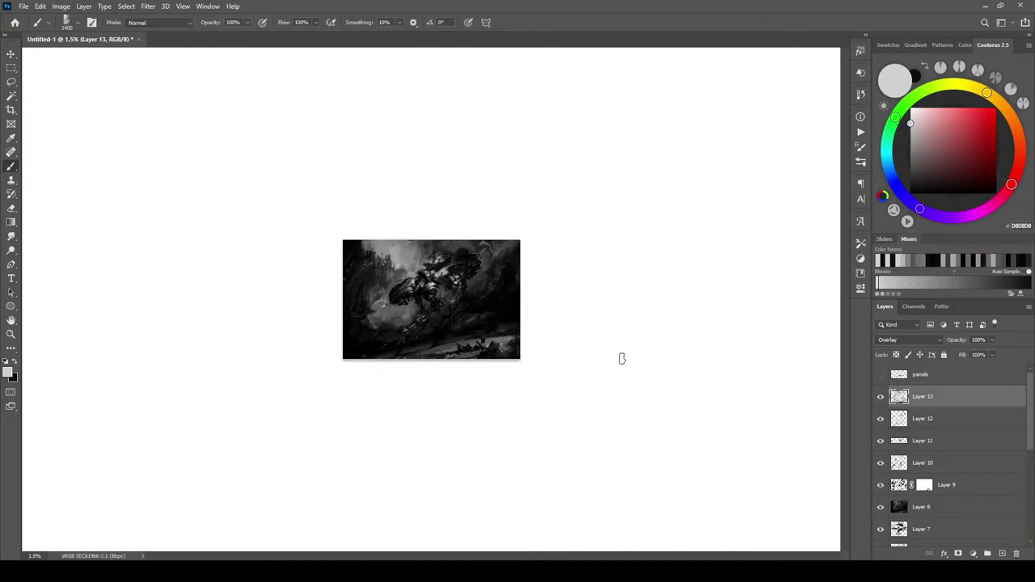
pyautogui.press('[')
pyautogui.press(']')
pyautogui.press(']')
pyautogui.press(']')
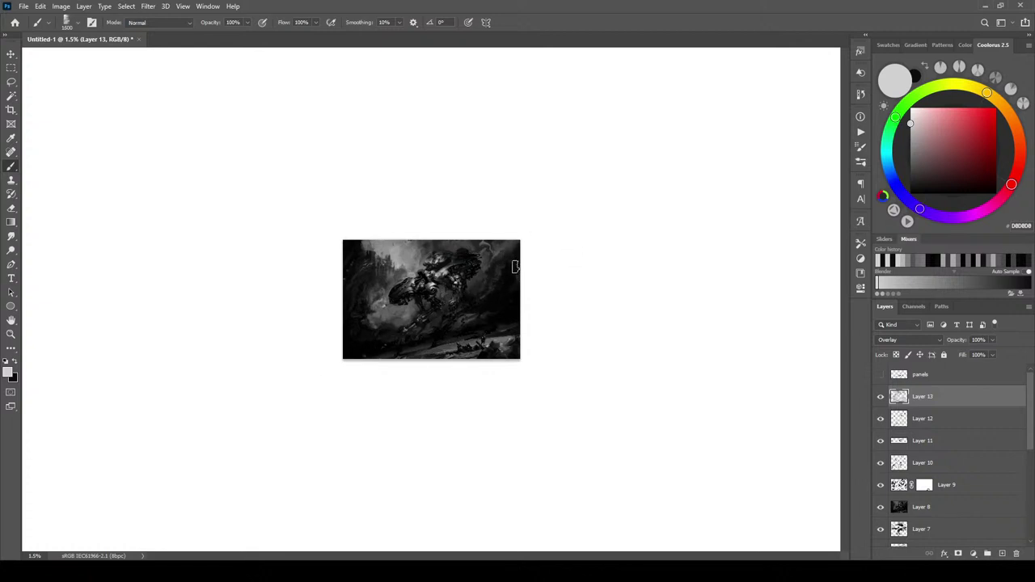
# Swap back to the near-black colour, reduce the brush to 500 and enlarge the view to fit the whole painting
pyautogui.press('x')
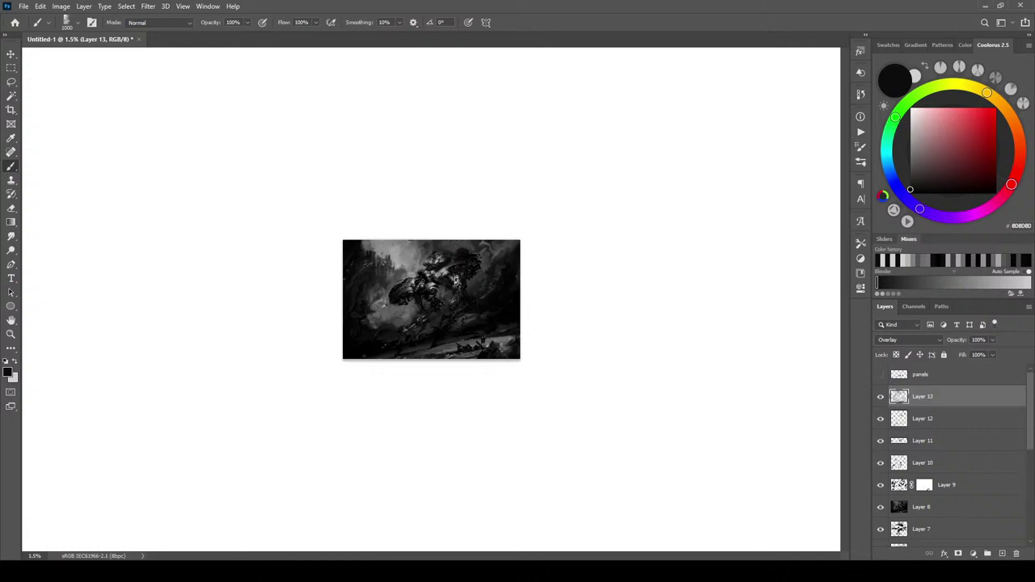
pyautogui.press('[')
pyautogui.press('[')
pyautogui.press('[')
pyautogui.press('[')
pyautogui.press('[')
pyautogui.hotkey('ctrl', '+')
pyautogui.hotkey('ctrl', '+')
pyautogui.hotkey('ctrl', '+')
pyautogui.hotkey('ctrl', '+')
pyautogui.hotkey('ctrl', '+')
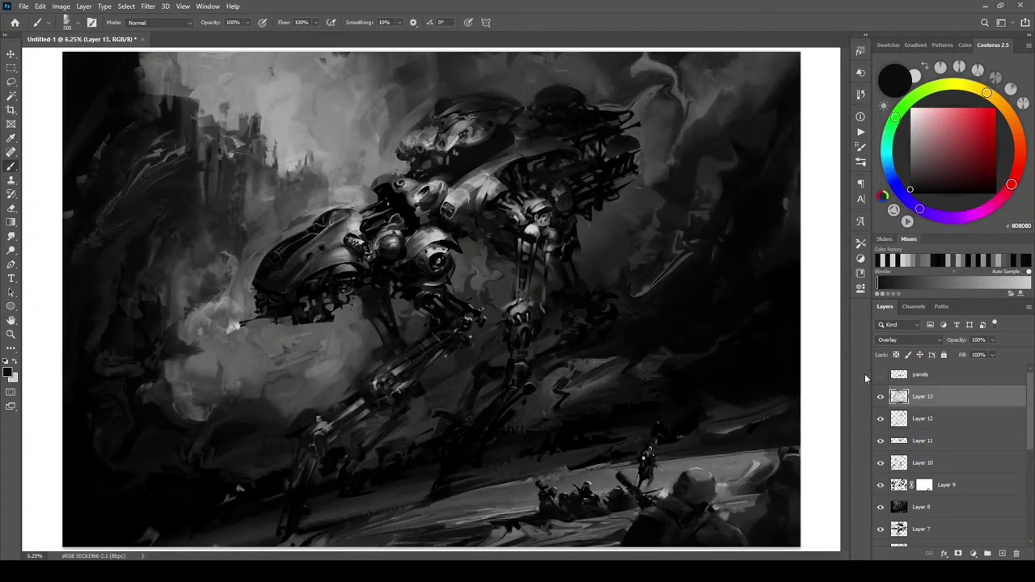
# Compare the painting with and without the Overlay layer, Layer 13
pyautogui.click(880, 396)
pyautogui.click(881, 397)
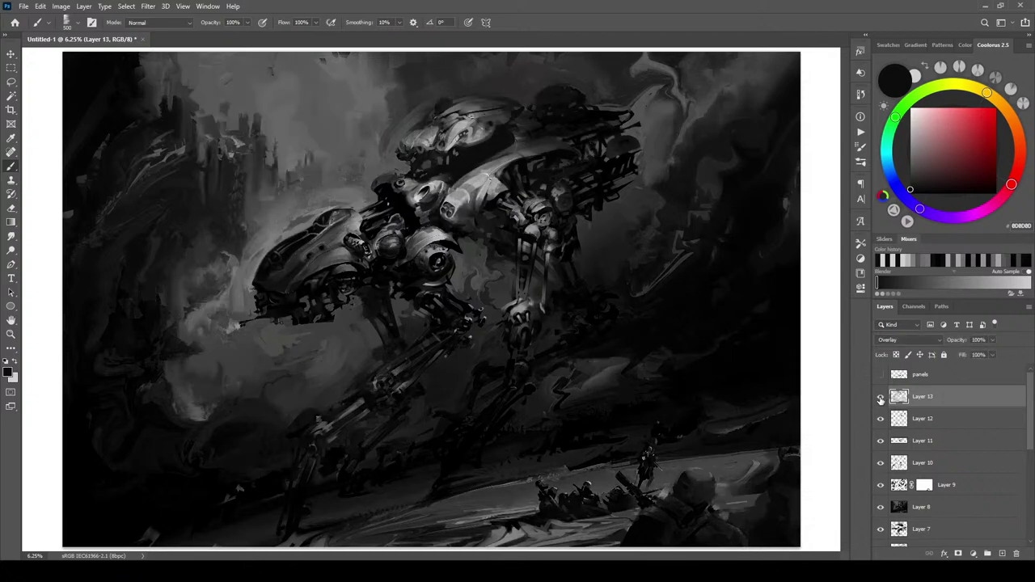
pyautogui.click(881, 397)
pyautogui.click(881, 397)
pyautogui.click(880, 397)
pyautogui.click(881, 397)
pyautogui.click(881, 397)
pyautogui.click(880, 397)
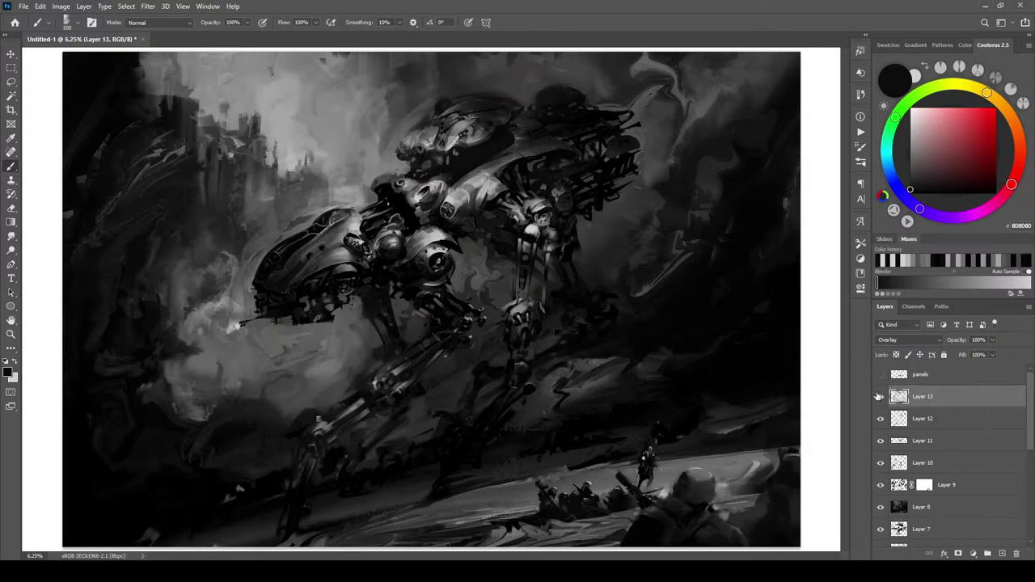
# Reduce Layer 13's fill to 18% and compare the painting with and without the layer
pyautogui.click(993, 355)
pyautogui.moveTo(993, 369)
pyautogui.mouseDown()
pyautogui.moveTo(954, 371)
pyautogui.moveTo(998, 370)
pyautogui.mouseUp()
pyautogui.moveTo(992, 370); pyautogui.dragTo(959, 371)
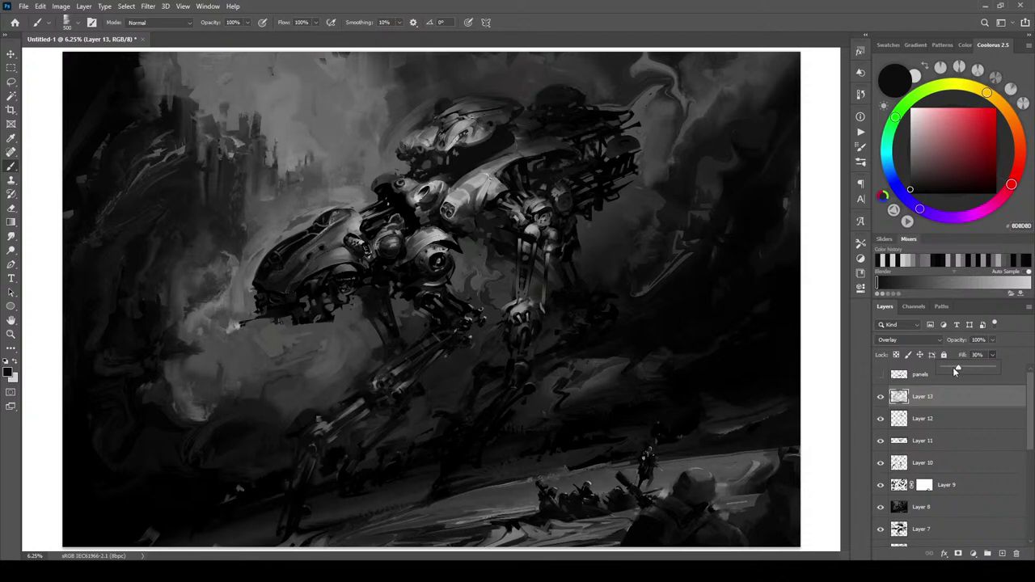
pyautogui.click(881, 397)
pyautogui.click(881, 397)
pyautogui.click(993, 355)
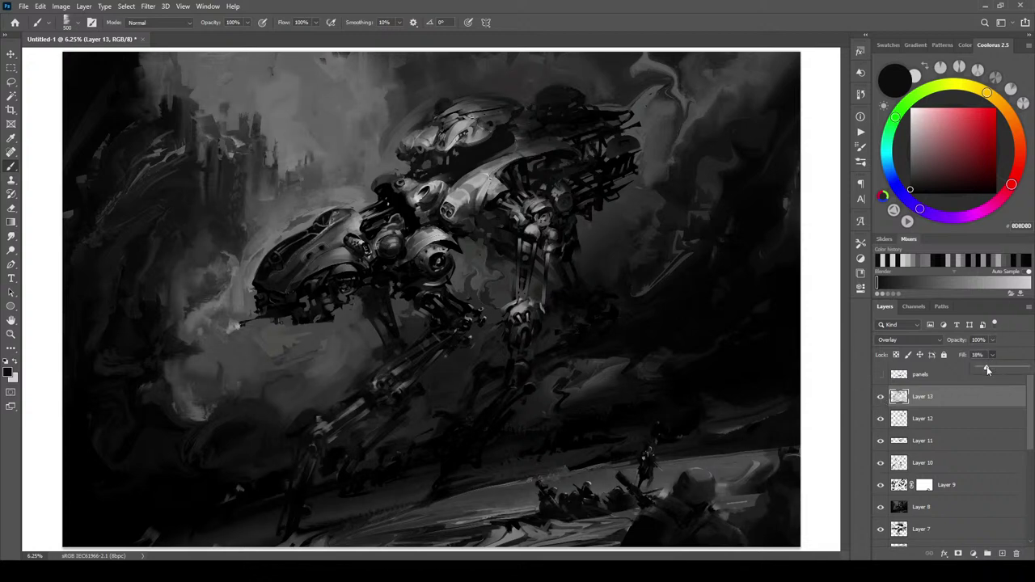
pyautogui.click(881, 400)
# Add a Color Balance adjustment layer above Layer 13 and adjust its midtones for a cooler tint
pyautogui.click(973, 554)
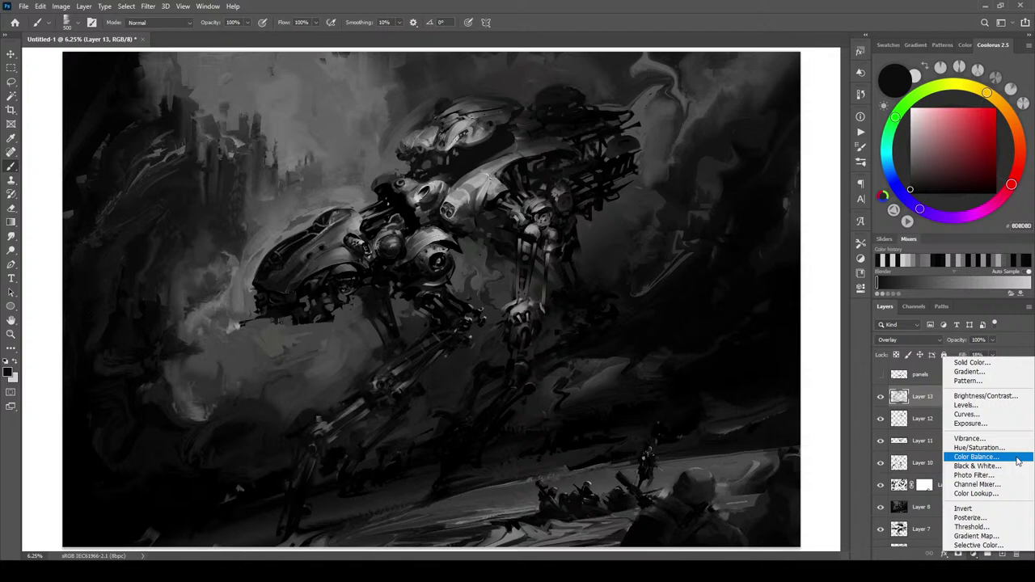
pyautogui.click(975, 457)
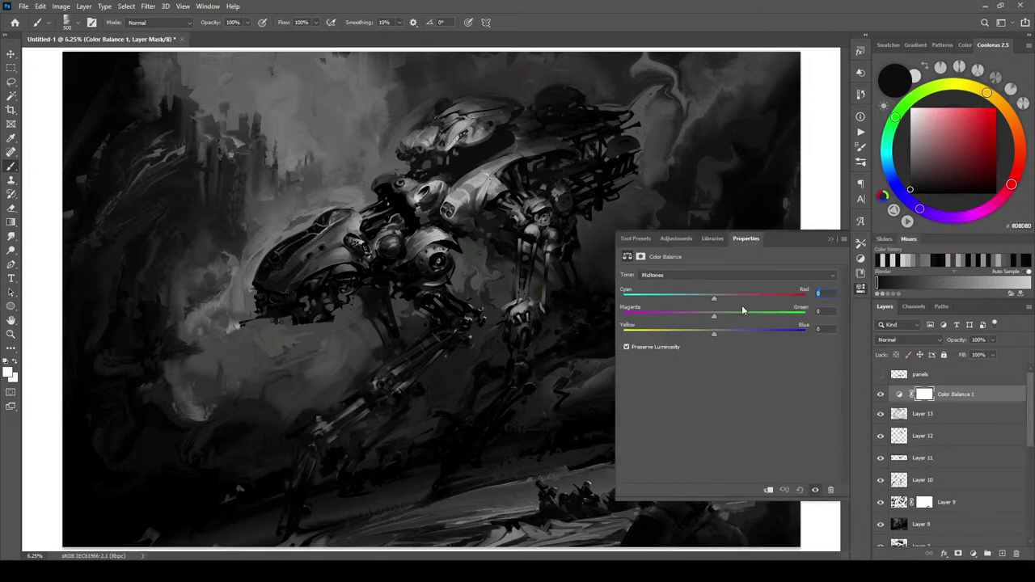
pyautogui.moveTo(714, 298); pyautogui.dragTo(734, 320)
pyautogui.moveTo(717, 336)
pyautogui.mouseDown()
pyautogui.moveTo(727, 335)
pyautogui.moveTo(718, 338)
pyautogui.mouseUp()
# Set the Color Balance shadows to red +4, green +7 and blue +8
pyautogui.click(687, 275)
pyautogui.click(668, 286)
pyautogui.moveTo(708, 302); pyautogui.dragTo(721, 321)
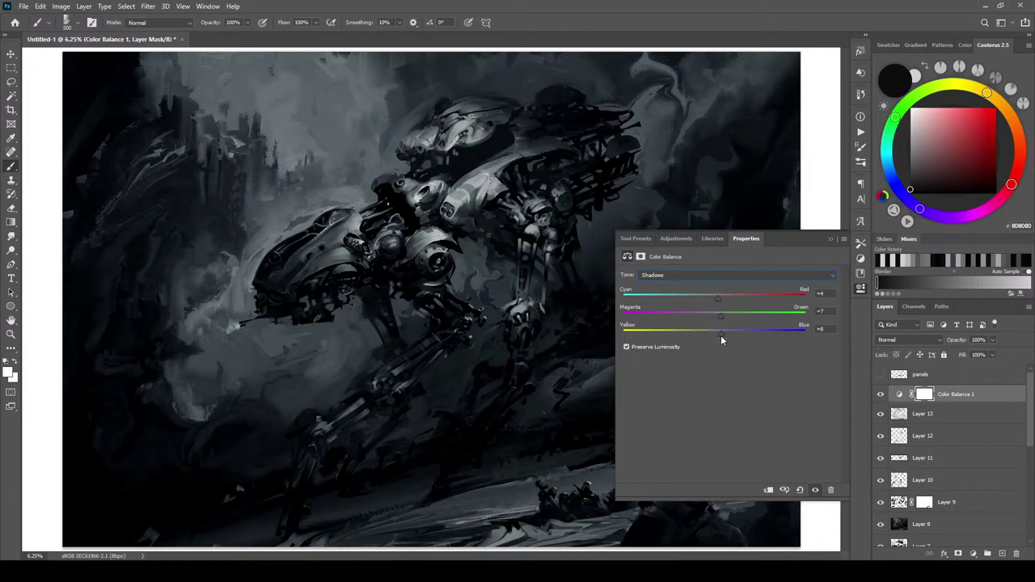
# Adjust the colour sliders for the Color Balance highlights and close the adjustment's settings
pyautogui.click(674, 275)
pyautogui.click(652, 306)
pyautogui.moveTo(715, 299); pyautogui.dragTo(739, 335)
pyautogui.moveTo(725, 298)
pyautogui.mouseDown()
pyautogui.moveTo(704, 299)
pyautogui.moveTo(725, 300)
pyautogui.mouseUp()
pyautogui.moveTo(724, 301)
pyautogui.mouseDown()
pyautogui.moveTo(689, 297)
pyautogui.moveTo(731, 299)
pyautogui.mouseUp()
pyautogui.click(831, 240)
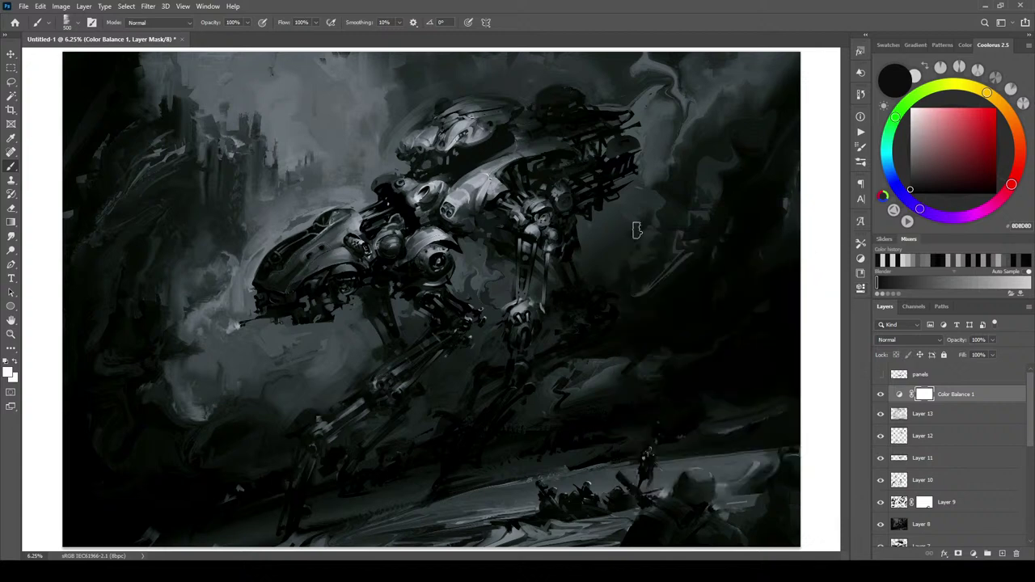
# Compare the painting with and without the Color Balance layer, keeping its blend mode at Normal
pyautogui.click(879, 394)
pyautogui.click(880, 394)
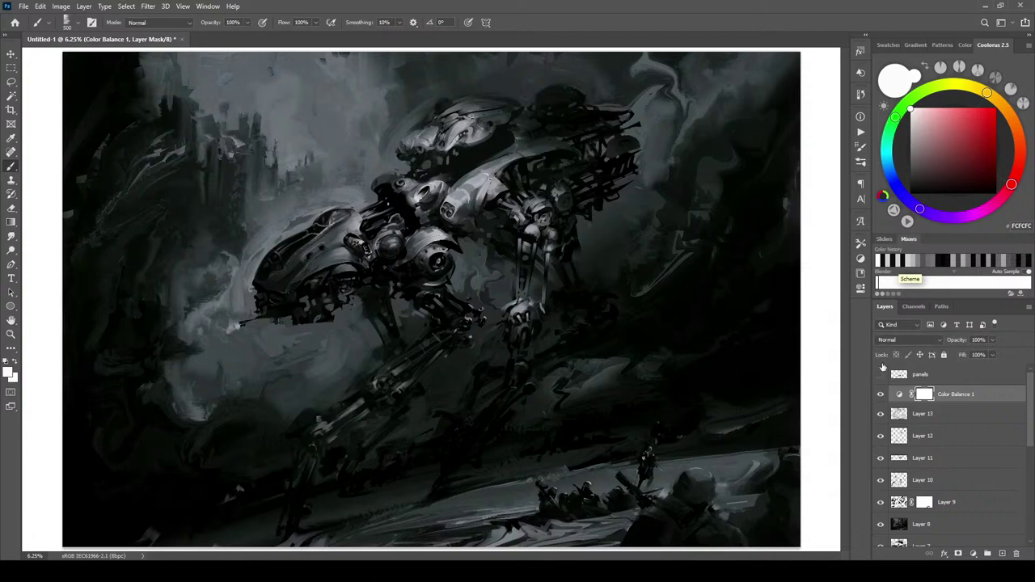
pyautogui.click(887, 341)
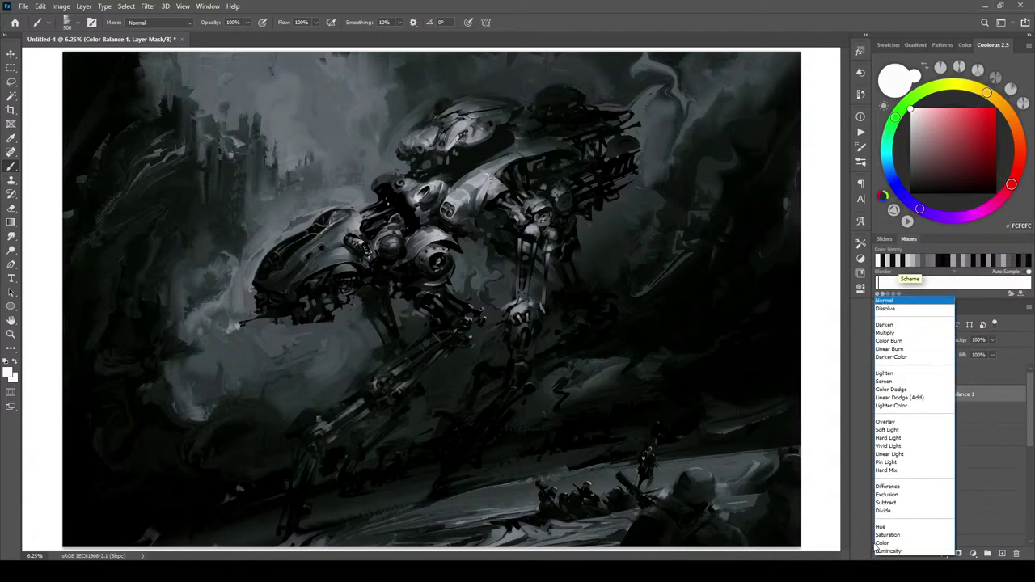
pyautogui.click(886, 303)
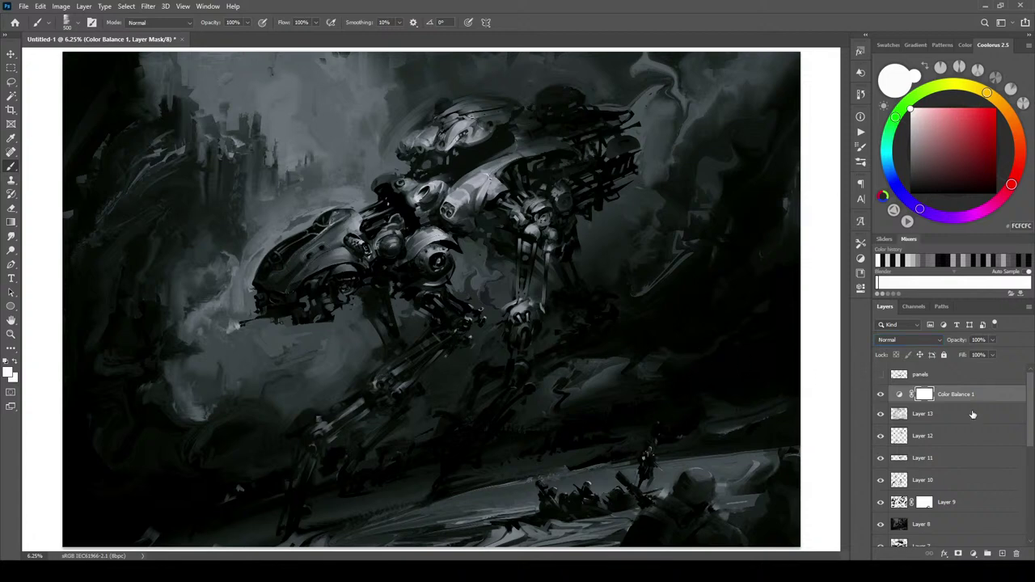
pyautogui.click(880, 395)
pyautogui.click(880, 394)
pyautogui.click(881, 395)
pyautogui.click(881, 396)
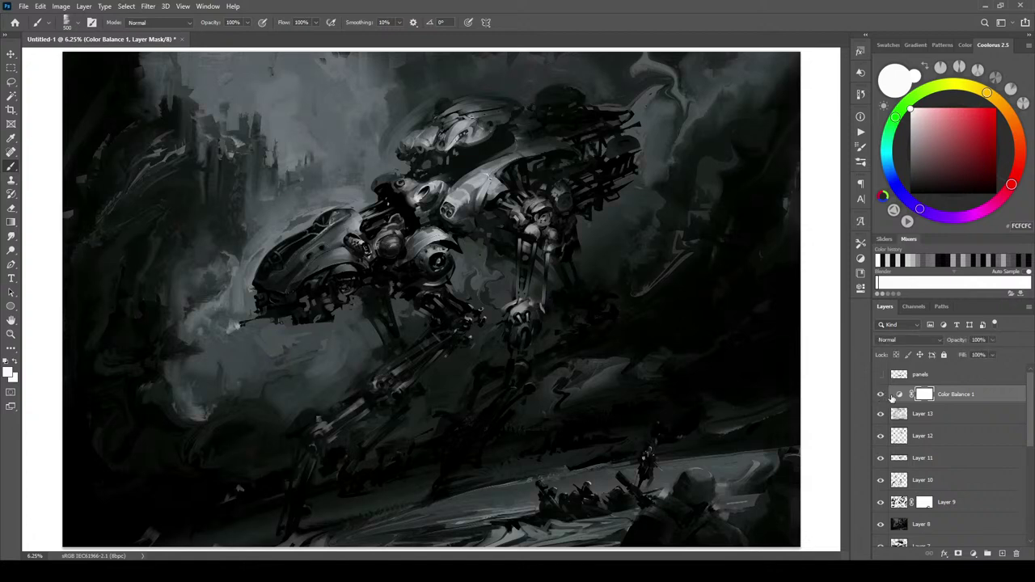
# Add a Curves adjustment layer and shape its RGB curve with four points, raising the highlight point to input 202, output 225
pyautogui.click(973, 554)
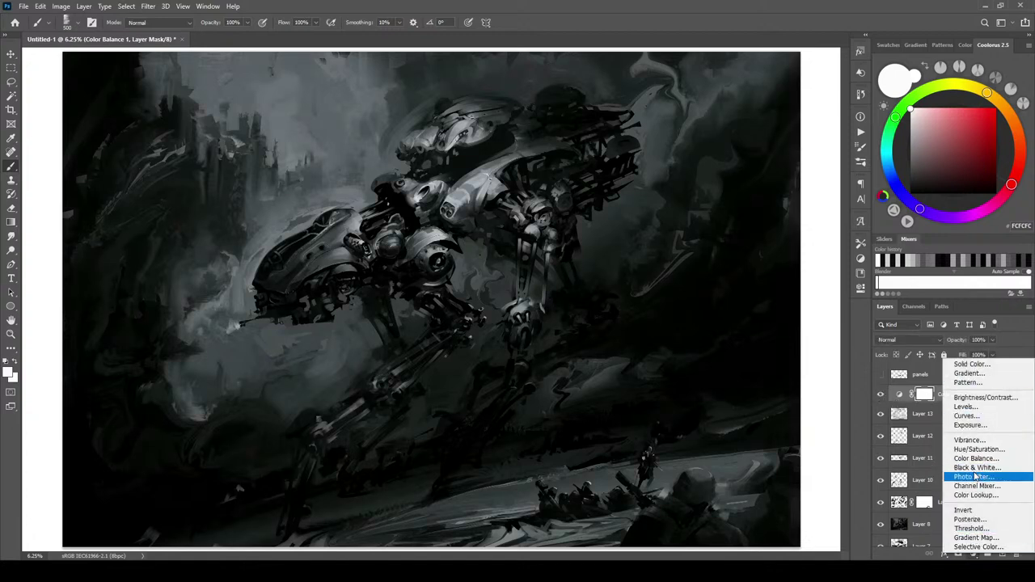
pyautogui.click(984, 416)
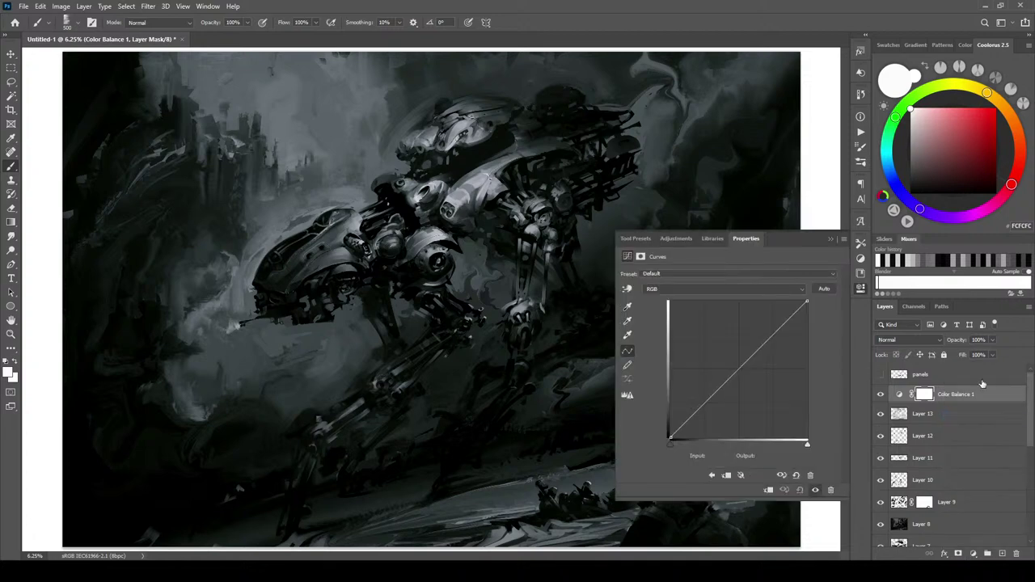
pyautogui.moveTo(686, 421); pyautogui.dragTo(685, 417)
pyautogui.moveTo(706, 387); pyautogui.dragTo(708, 400)
pyautogui.moveTo(755, 352); pyautogui.dragTo(778, 317)
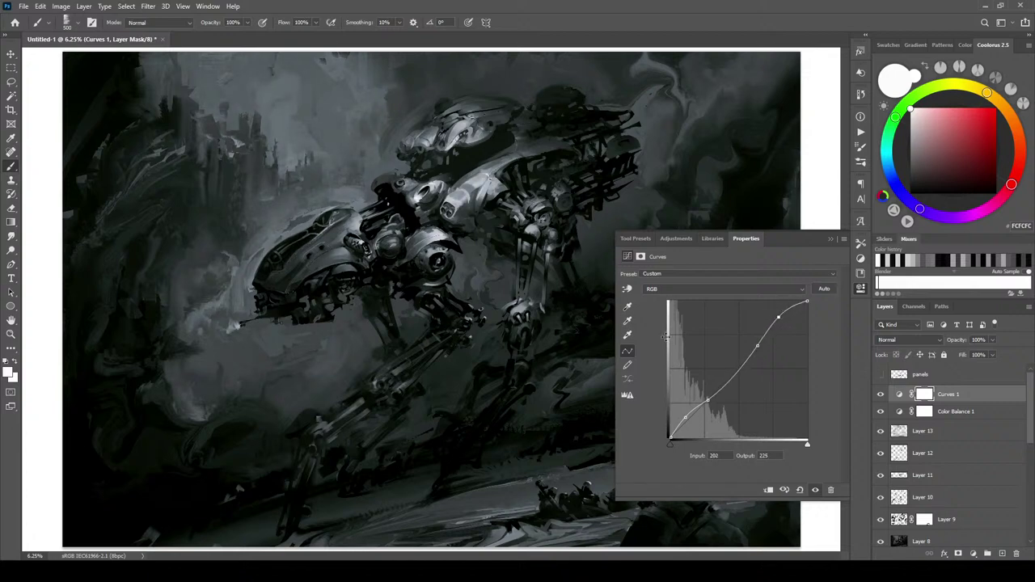
# Lower the curve's highlight point to output 210 and compare the painting with and without the Curves layer
pyautogui.click(627, 289)
pyautogui.moveTo(777, 318); pyautogui.dragTo(801, 493)
pyautogui.moveTo(779, 325); pyautogui.dragTo(779, 325)
pyautogui.click(881, 394)
pyautogui.click(881, 394)
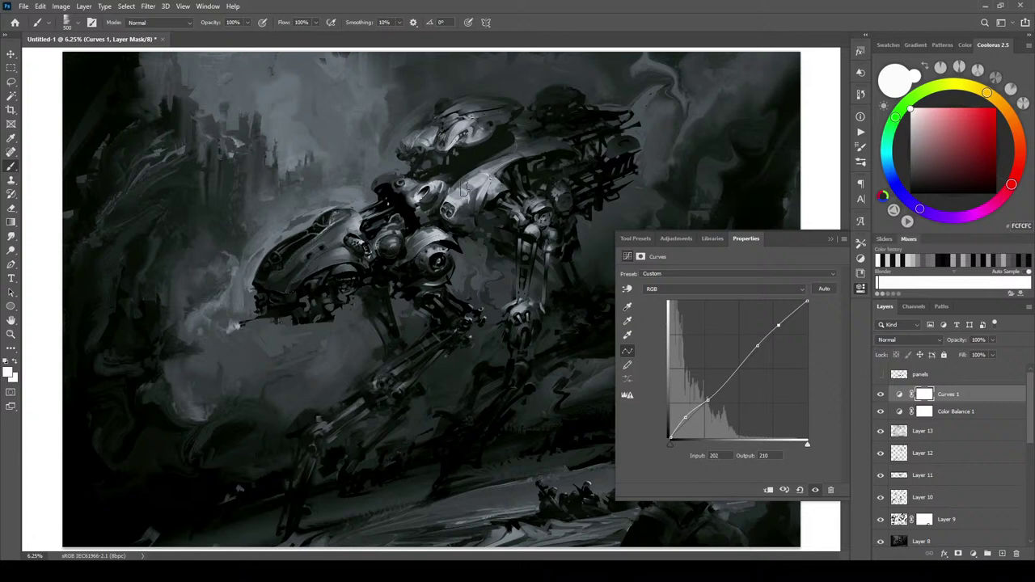
pyautogui.click(881, 394)
pyautogui.click(881, 394)
# Add a Hue/Saturation adjustment layer on top, colorize the painting and set a blue hue of about 209
pyautogui.click(974, 554)
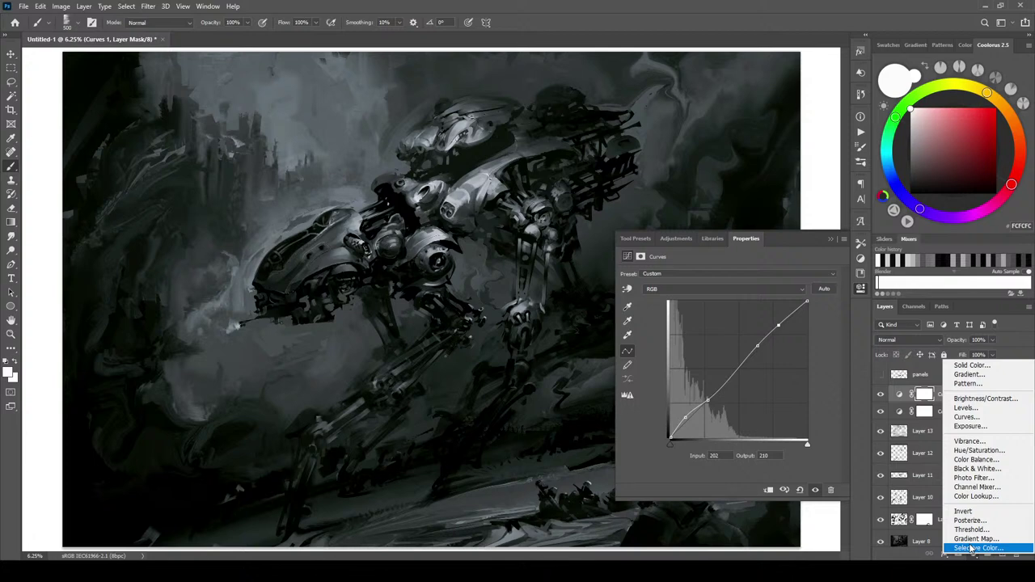
pyautogui.click(995, 451)
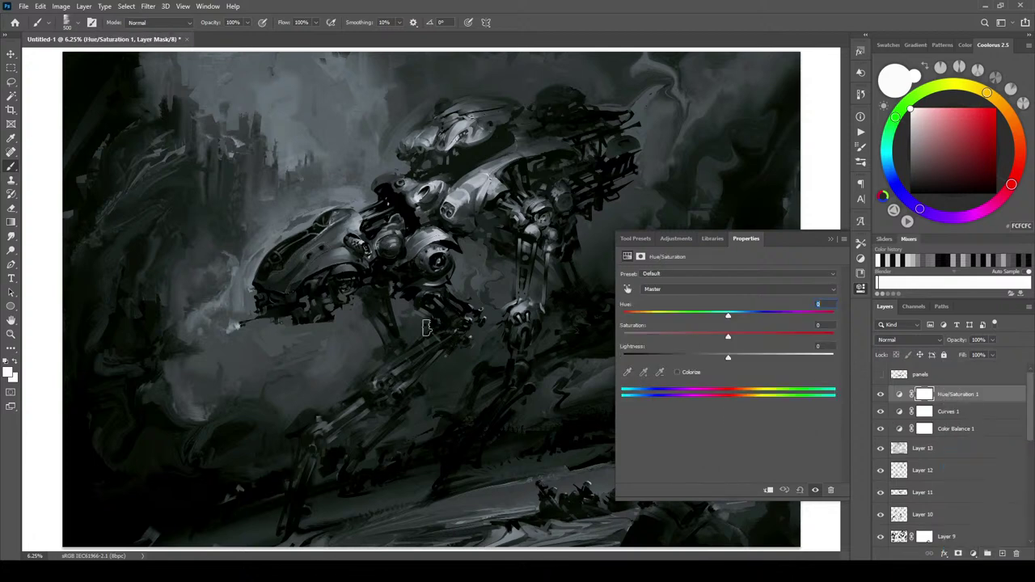
pyautogui.click(678, 372)
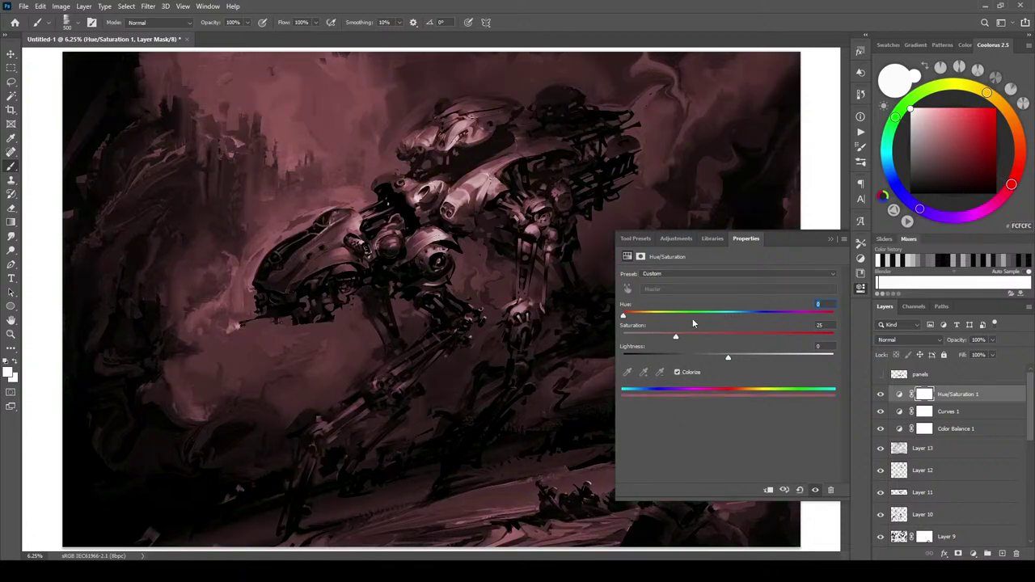
pyautogui.moveTo(625, 315); pyautogui.dragTo(736, 317)
pyautogui.moveTo(748, 318)
pyautogui.mouseDown()
pyautogui.moveTo(766, 318)
pyautogui.moveTo(747, 319)
pyautogui.mouseUp()
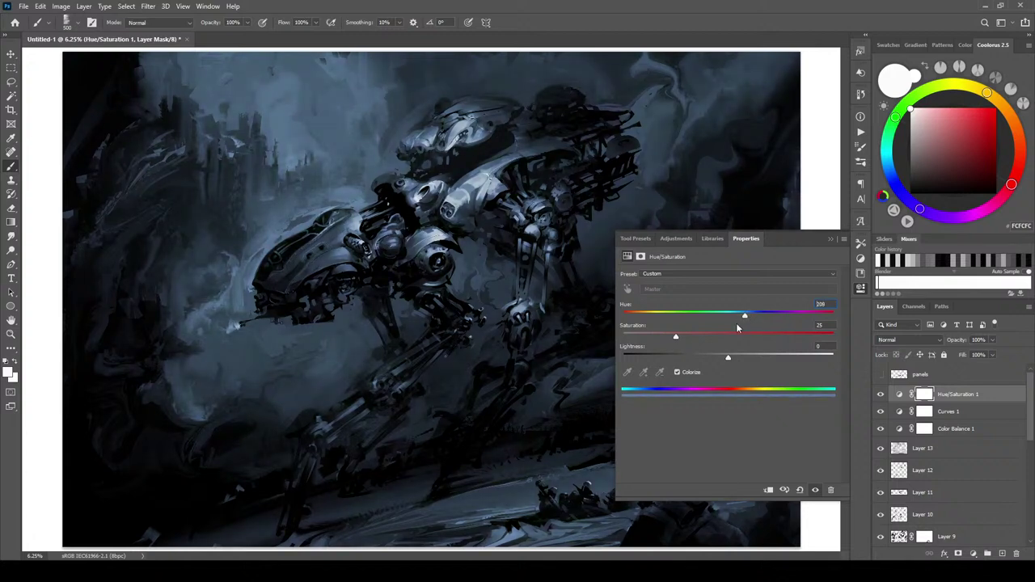
# Raise the Hue/Saturation layer's saturation to a vivid blue, lower its lightness slightly and compare the painting with and without it
pyautogui.moveTo(677, 336); pyautogui.dragTo(719, 359)
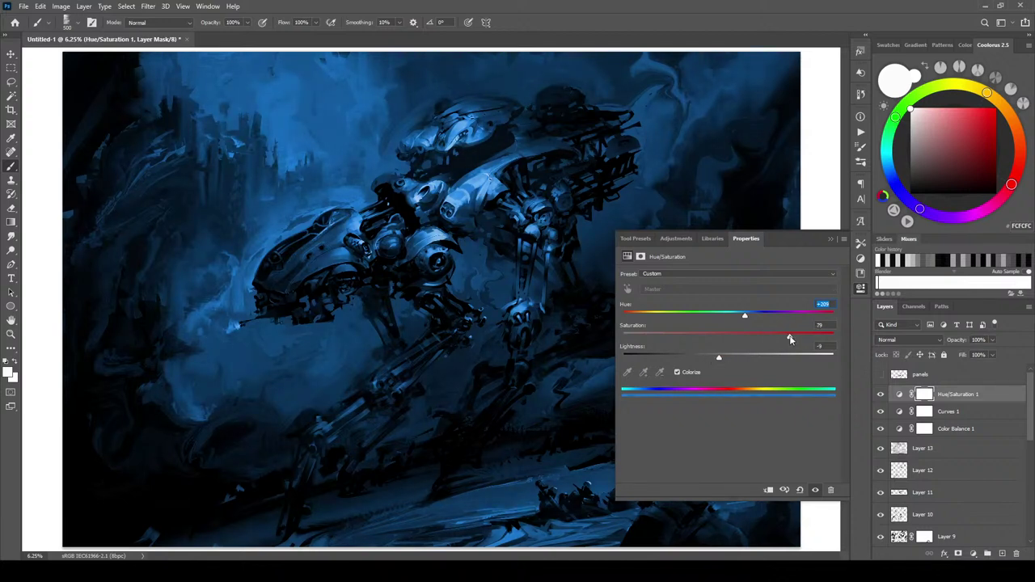
pyautogui.click(782, 337)
pyautogui.click(832, 239)
pyautogui.click(881, 394)
pyautogui.click(881, 394)
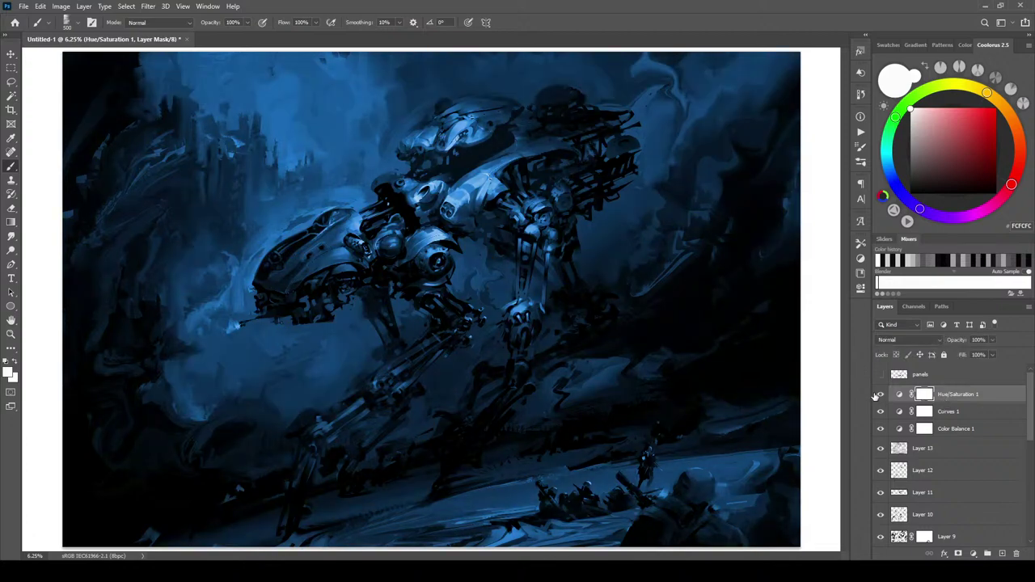
# Open the Hue/Saturation layer's blending options and split the Blend If underlying-layer black threshold to about 28 / 104
pyautogui.click(996, 399)
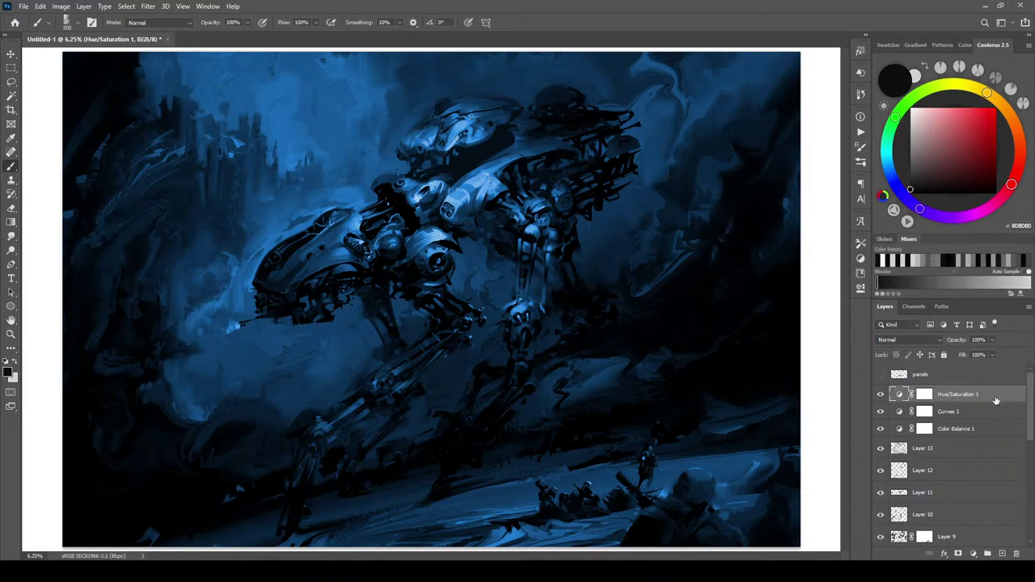
pyautogui.doubleClick(996, 400)
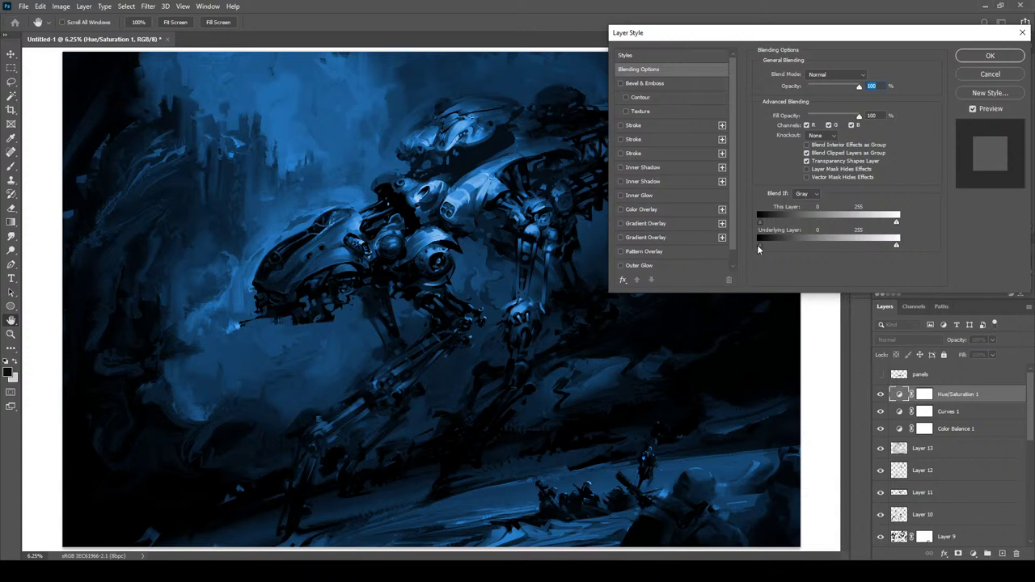
pyautogui.moveTo(798, 247); pyautogui.dragTo(817, 245)
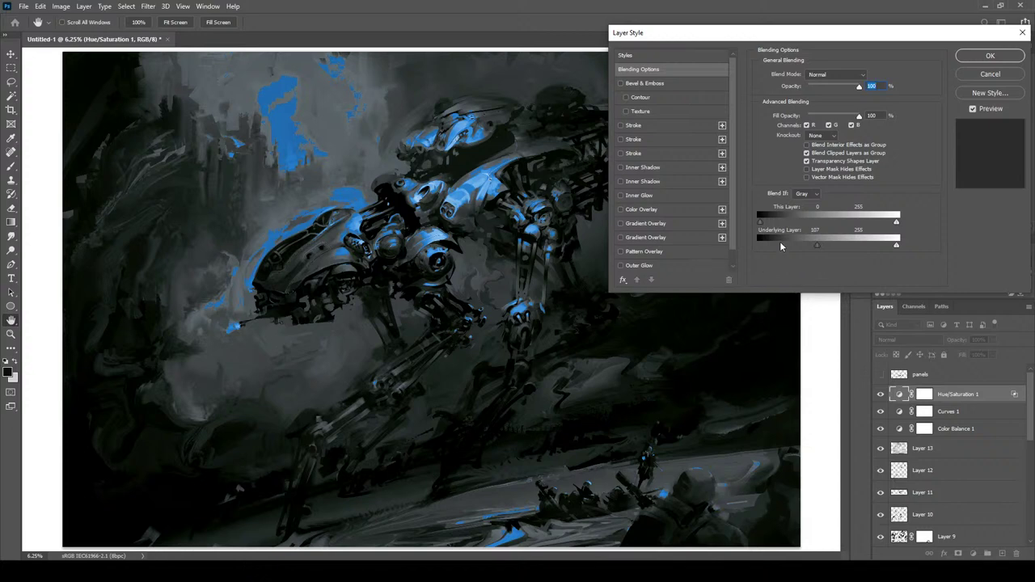
pyautogui.click(790, 246)
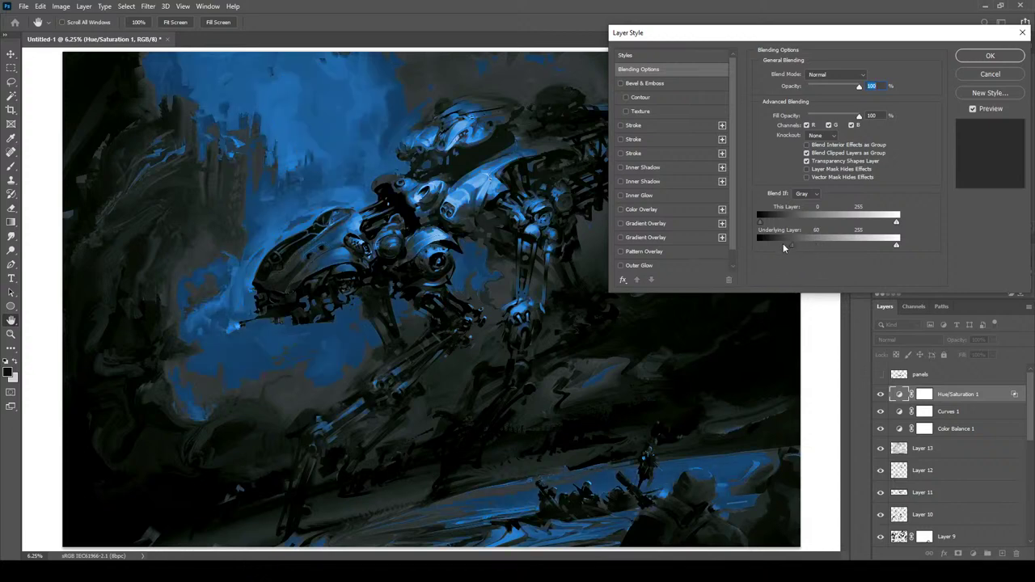
pyautogui.click(783, 245)
pyautogui.moveTo(780, 245)
pyautogui.mouseDown()
pyautogui.moveTo(798, 243)
pyautogui.moveTo(768, 245)
pyautogui.mouseUp()
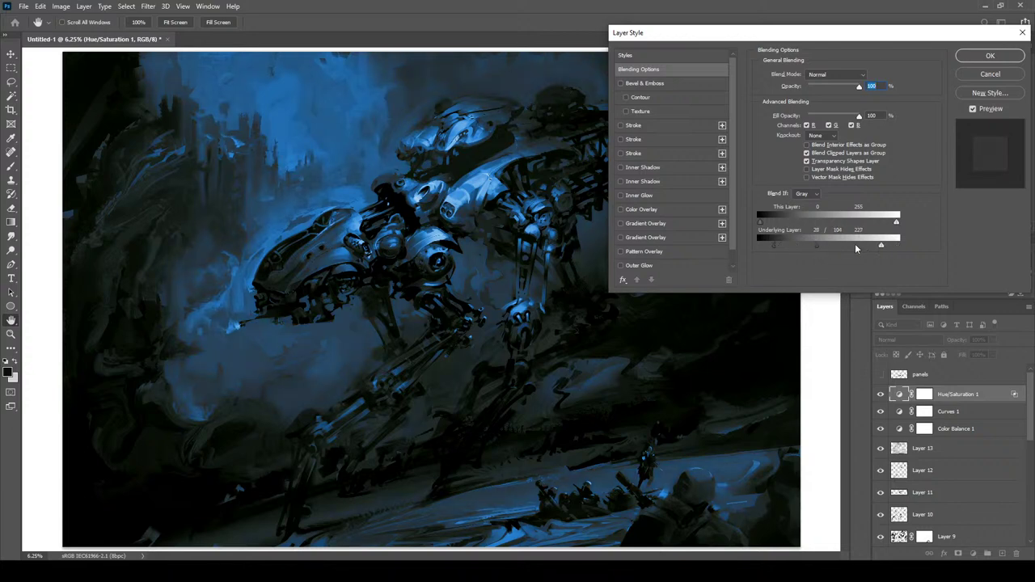
# Split the underlying-layer white threshold to 168 / 230 and set the lower half of the black threshold to 51
pyautogui.moveTo(862, 245); pyautogui.dragTo(883, 246)
pyautogui.moveTo(784, 252); pyautogui.dragTo(785, 247)
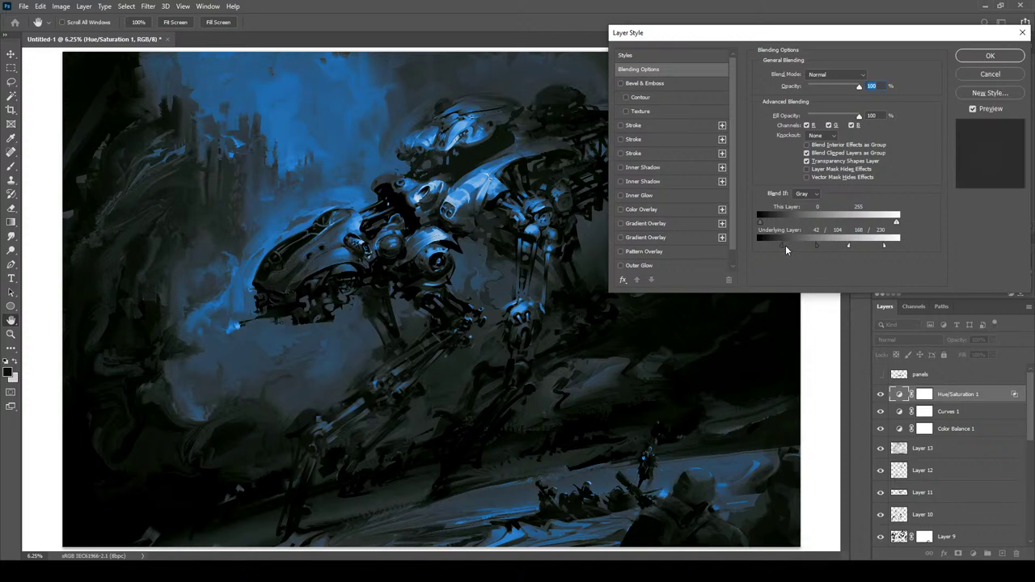
pyautogui.moveTo(782, 244); pyautogui.dragTo(792, 247)
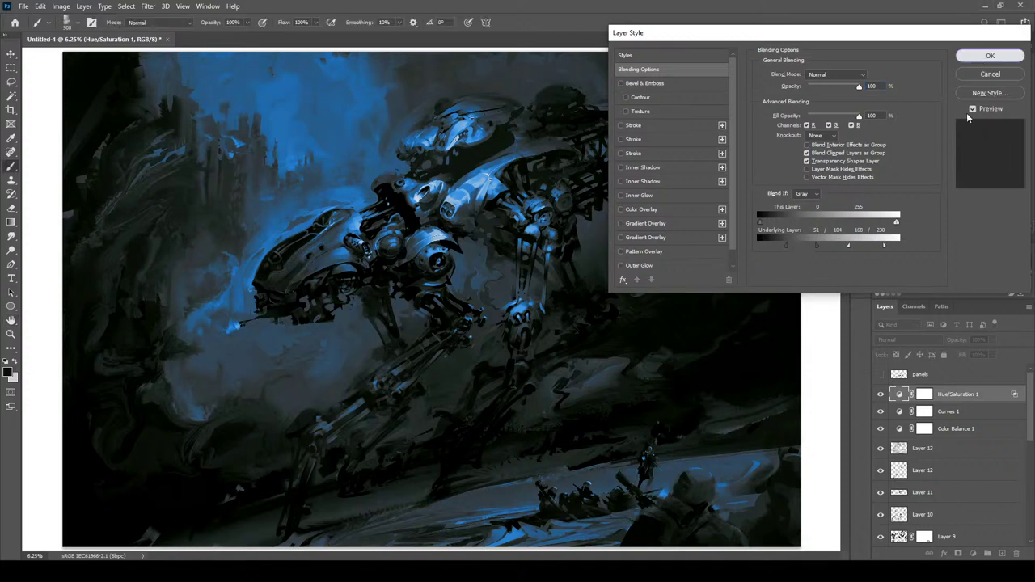
# Apply the Blend If settings, compare the painting with and without the Hue/Saturation layer, and lower that layer's opacity to 89%
pyautogui.click(990, 55)
pyautogui.click(881, 395)
pyautogui.click(881, 395)
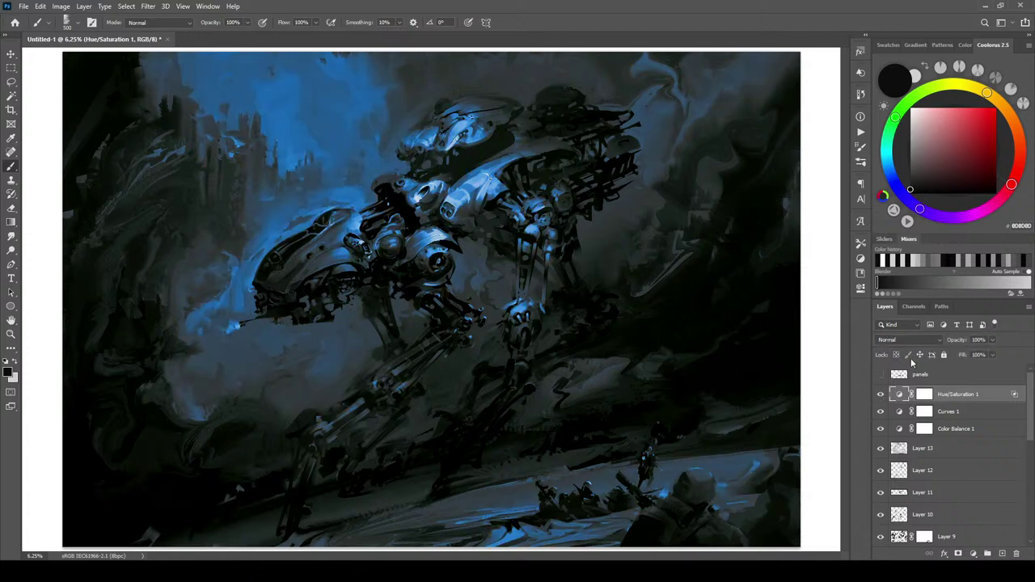
pyautogui.click(994, 340)
pyautogui.moveTo(966, 351)
pyautogui.mouseDown()
pyautogui.moveTo(995, 352)
pyautogui.moveTo(983, 356)
pyautogui.mouseUp()
pyautogui.moveTo(987, 352); pyautogui.dragTo(985, 354)
# Examine the blue-tinted painting at thumbnail size to judge its overall light and colour
pyautogui.hotkey('ctrl', '-')
pyautogui.hotkey('ctrl', '-')
pyautogui.hotkey('ctrl', '-')
pyautogui.hotkey('ctrl', '-')
pyautogui.hotkey('ctrl', '-')
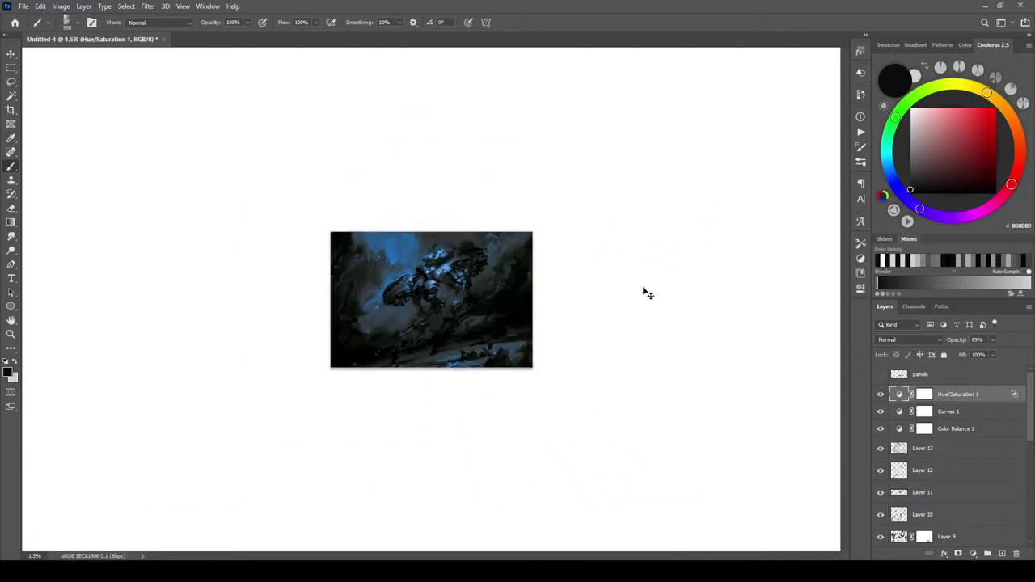
pyautogui.hotkey('ctrl', '+')
pyautogui.hotkey('ctrl', '+')
pyautogui.hotkey('ctrl', '+')
pyautogui.hotkey('ctrl', '+')
pyautogui.hotkey('ctrl', '+')
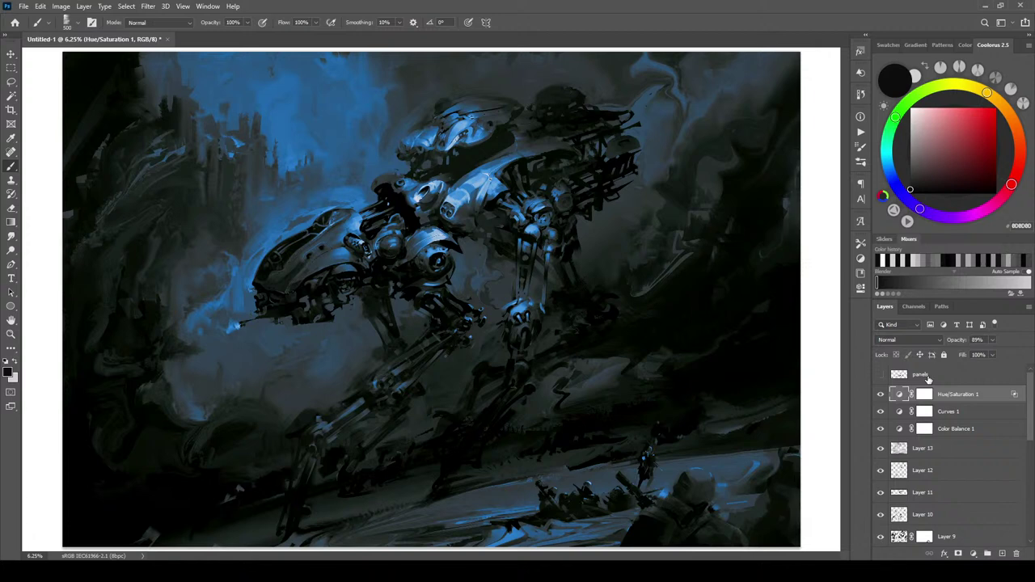
# Move the Hue/Saturation layer below the Curves and Color Balance layers, directly above Layer 13
pyautogui.moveTo(969, 396); pyautogui.dragTo(971, 437)
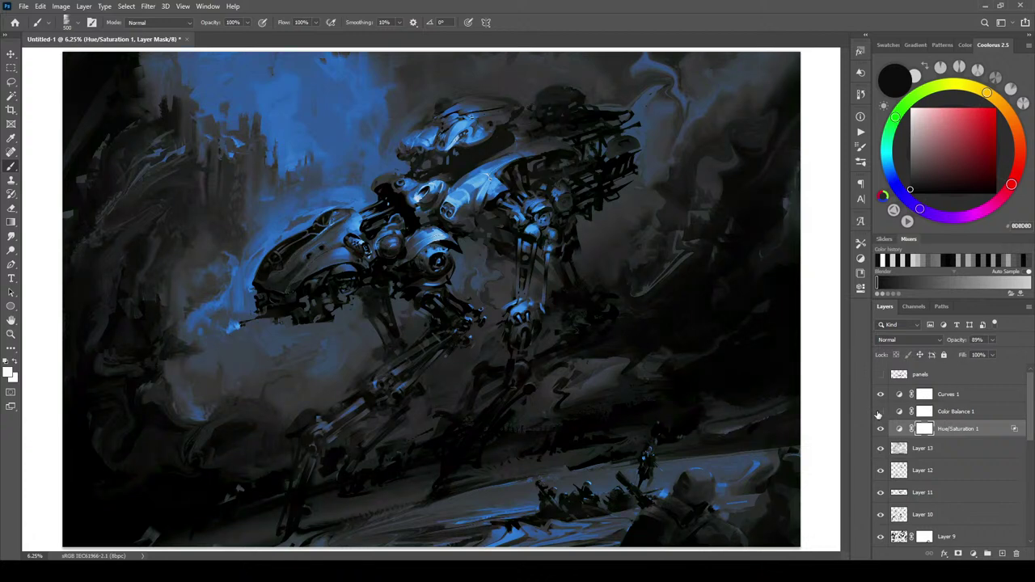
pyautogui.moveTo(953, 427)
pyautogui.mouseDown()
pyautogui.moveTo(960, 433)
pyautogui.moveTo(958, 409)
pyautogui.moveTo(970, 416)
pyautogui.moveTo(955, 393)
pyautogui.moveTo(956, 441)
pyautogui.mouseUp()
# Add a second Color Balance layer above the Curves layer and shift its midtones towards blue, with slight red and green
pyautogui.click(971, 396)
pyautogui.click(975, 553)
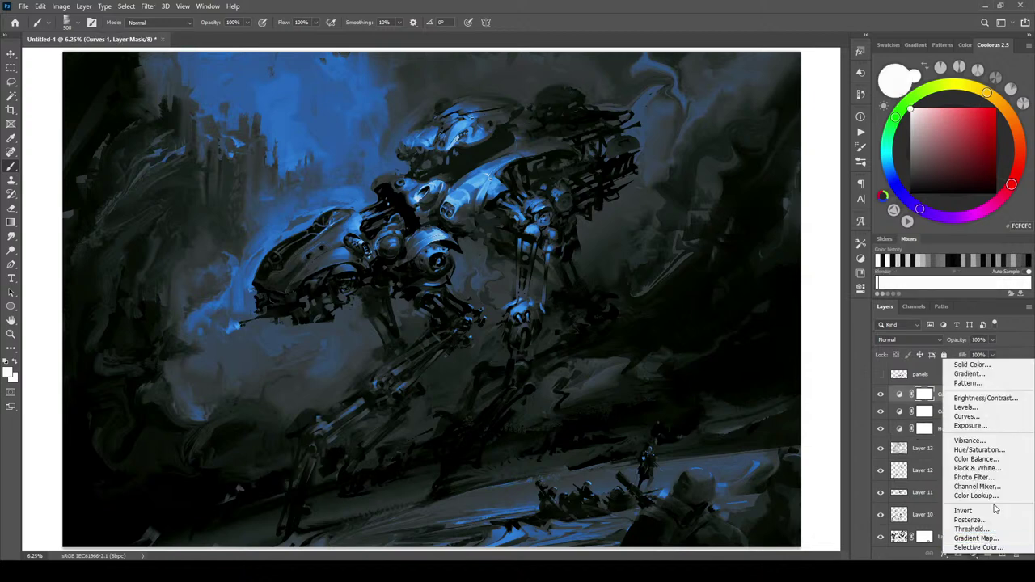
pyautogui.click(988, 460)
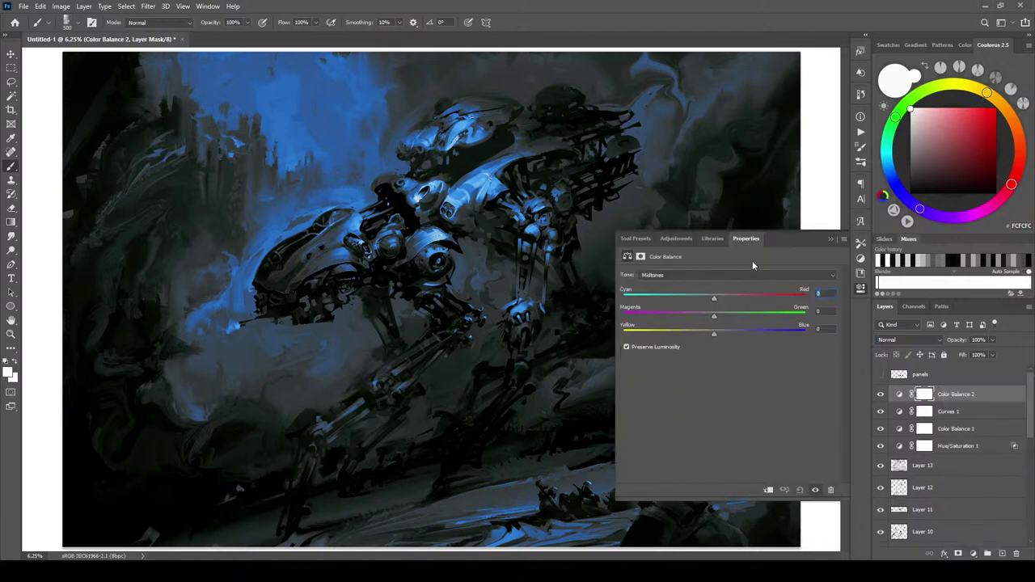
pyautogui.moveTo(713, 298)
pyautogui.mouseDown()
pyautogui.moveTo(737, 299)
pyautogui.moveTo(716, 299)
pyautogui.moveTo(704, 315)
pyautogui.mouseUp()
pyautogui.moveTo(700, 314); pyautogui.dragTo(744, 343)
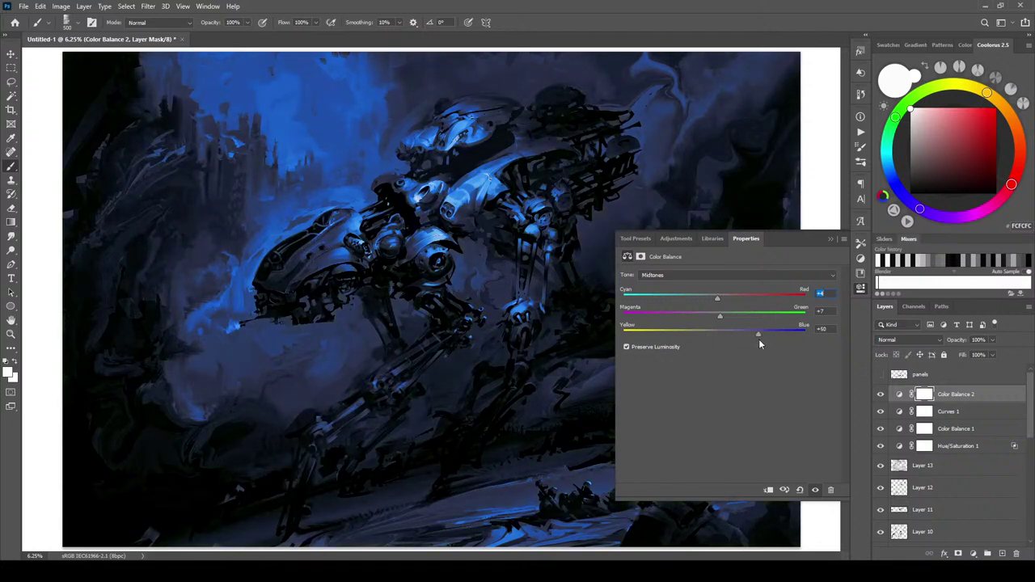
pyautogui.moveTo(741, 339)
pyautogui.mouseDown()
pyautogui.moveTo(709, 336)
pyautogui.moveTo(741, 336)
pyautogui.mouseUp()
# Adjust the new Color Balance layer's shadows, shifting them towards cyan at about -17 and fine-tuning the other colour balances
pyautogui.click(712, 275)
pyautogui.click(703, 285)
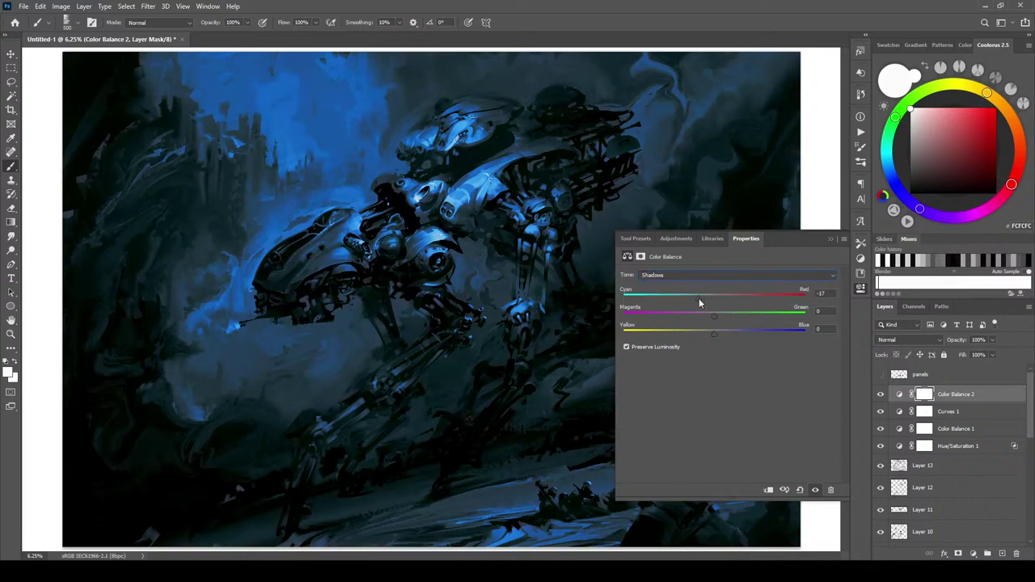
pyautogui.moveTo(712, 313); pyautogui.dragTo(723, 341)
# Set the Color Balance layer's highlights to red +9, magenta -8 and blue +35, and close its settings
pyautogui.click(686, 276)
pyautogui.click(669, 297)
pyautogui.moveTo(713, 298); pyautogui.dragTo(727, 341)
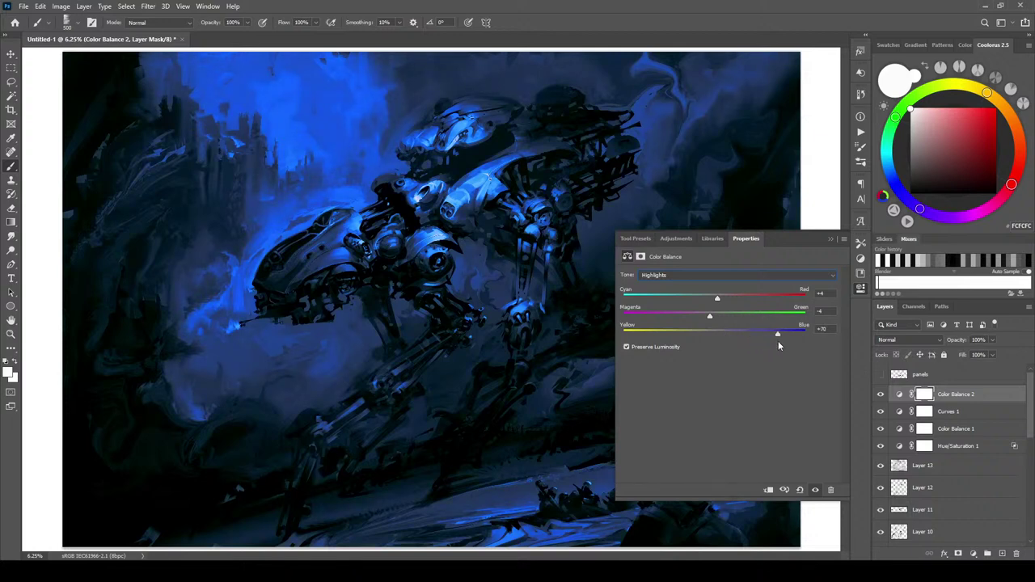
pyautogui.moveTo(787, 344); pyautogui.dragTo(702, 322)
pyautogui.moveTo(762, 338); pyautogui.dragTo(707, 336)
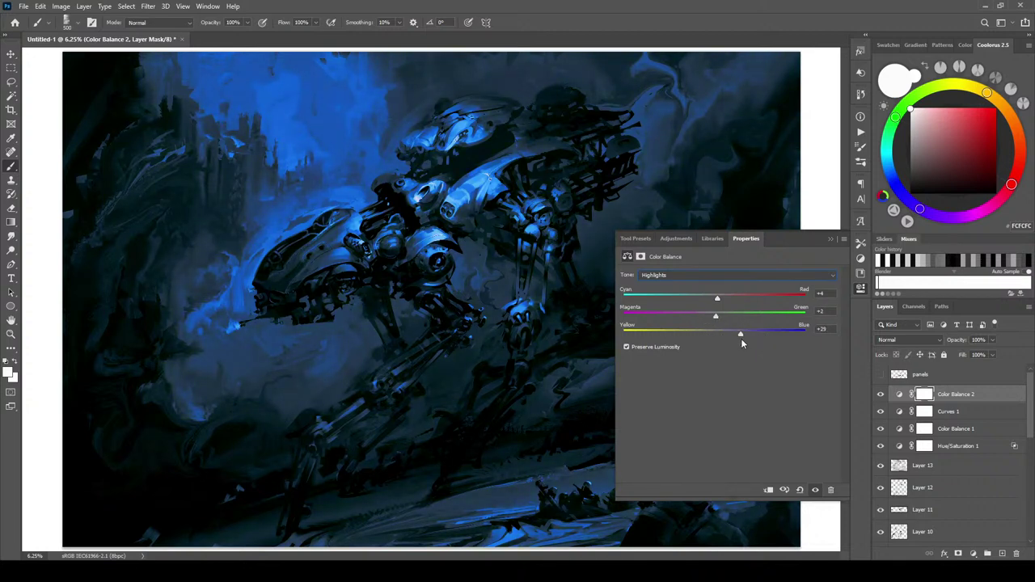
pyautogui.moveTo(717, 299); pyautogui.dragTo(686, 341)
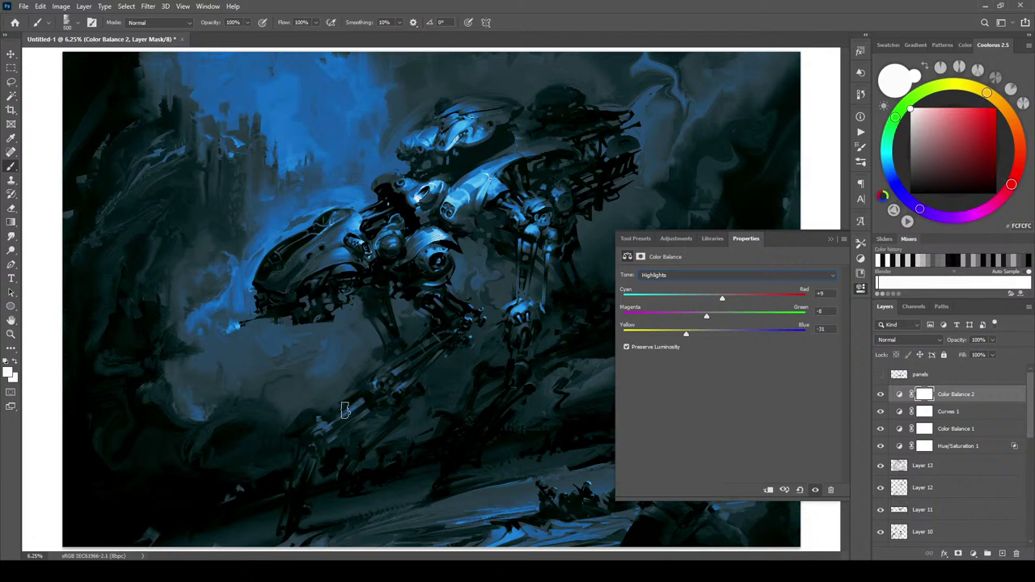
pyautogui.moveTo(686, 335); pyautogui.dragTo(708, 338)
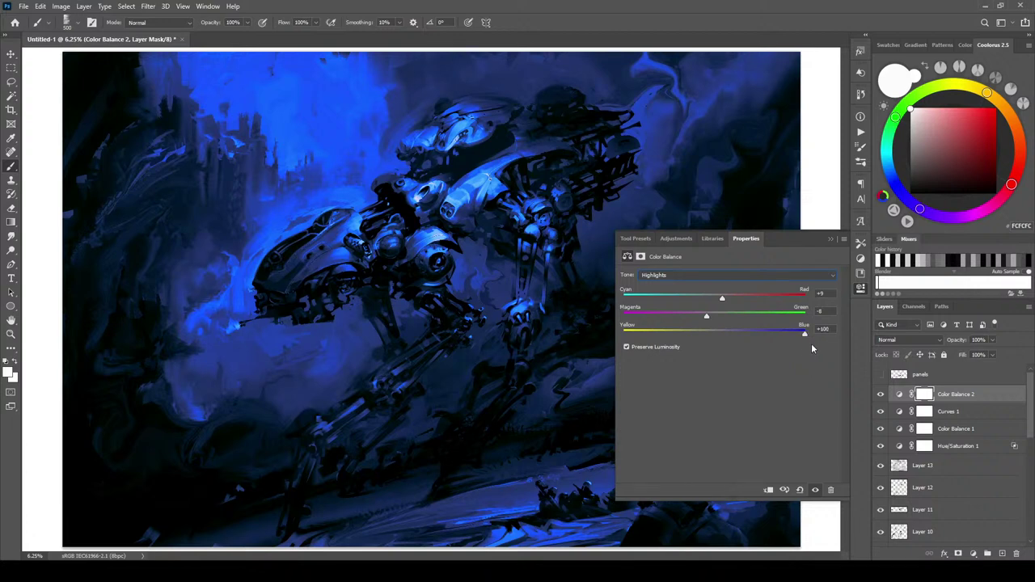
pyautogui.moveTo(804, 346); pyautogui.dragTo(747, 351)
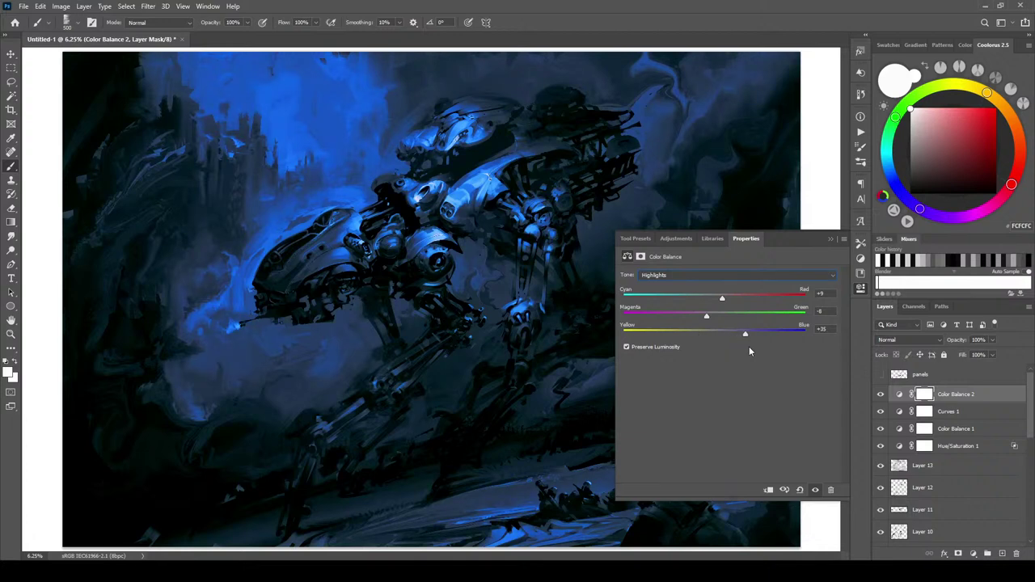
pyautogui.click(830, 239)
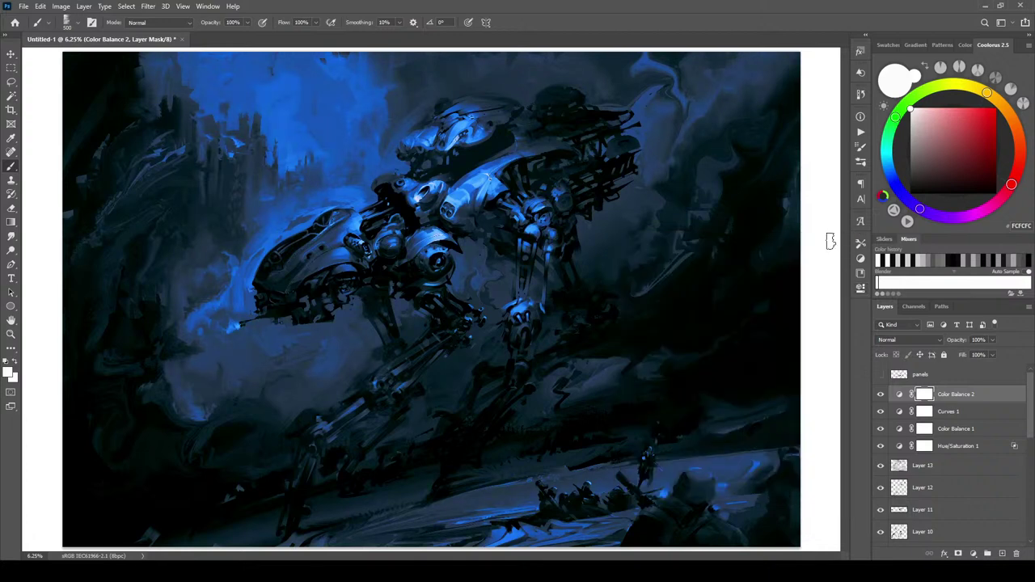
# Change the second Color Balance layer's blend mode to Color and compare the painting with and without the layer
pyautogui.click(881, 393)
pyautogui.click(881, 395)
pyautogui.click(903, 343)
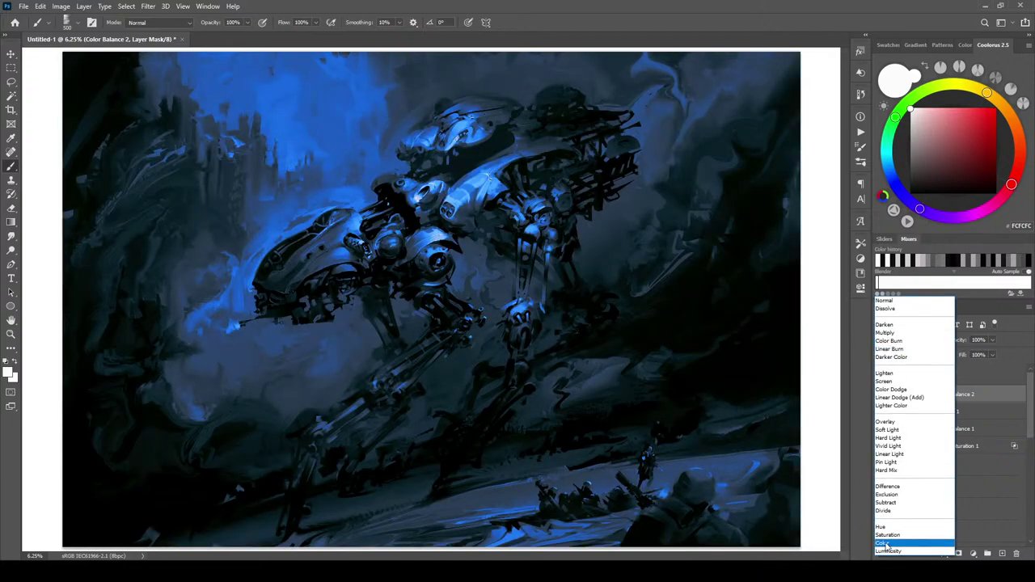
pyautogui.click(888, 544)
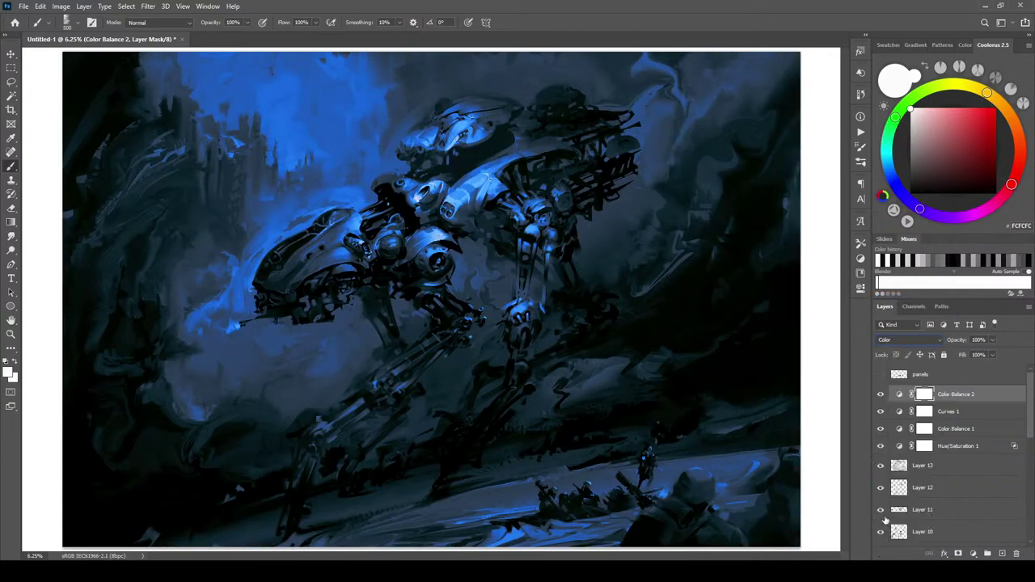
pyautogui.click(881, 394)
pyautogui.click(881, 393)
# Try Lighter Color as the second Color Balance layer's blend mode, compare the effect, and return the layer to Color
pyautogui.click(910, 340)
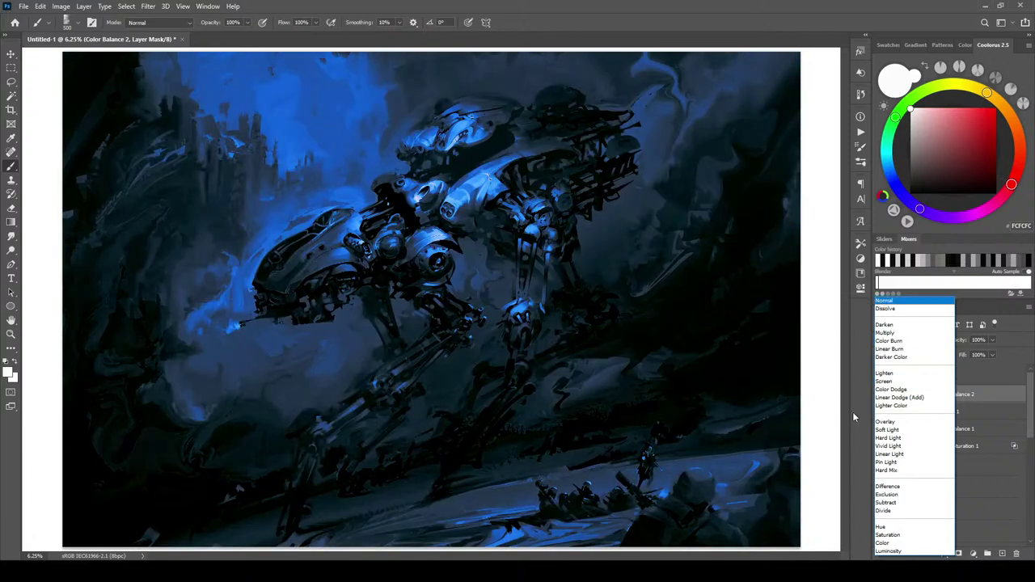
pyautogui.click(888, 405)
pyautogui.click(881, 395)
pyautogui.click(881, 396)
pyautogui.click(904, 340)
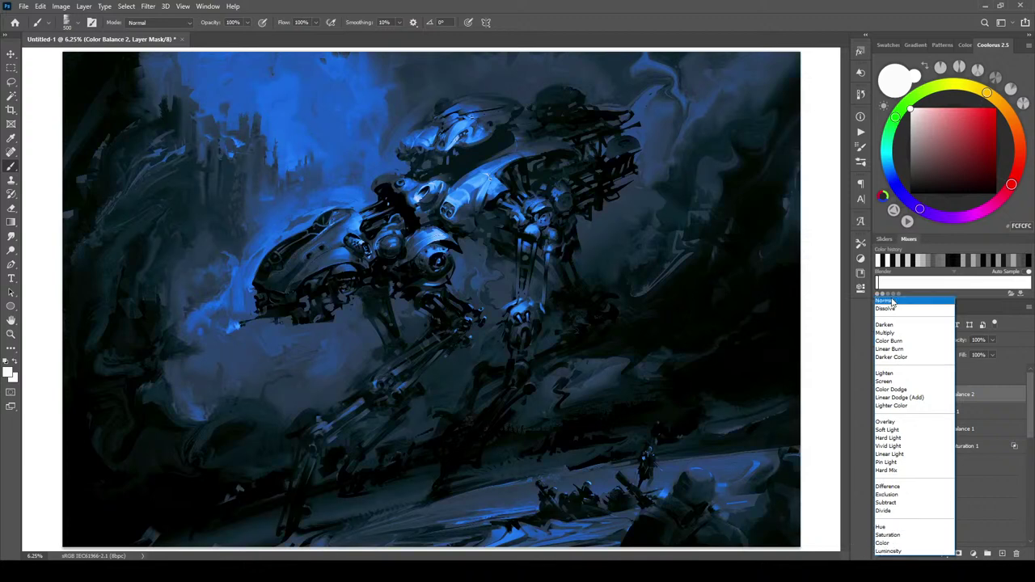
pyautogui.click(882, 542)
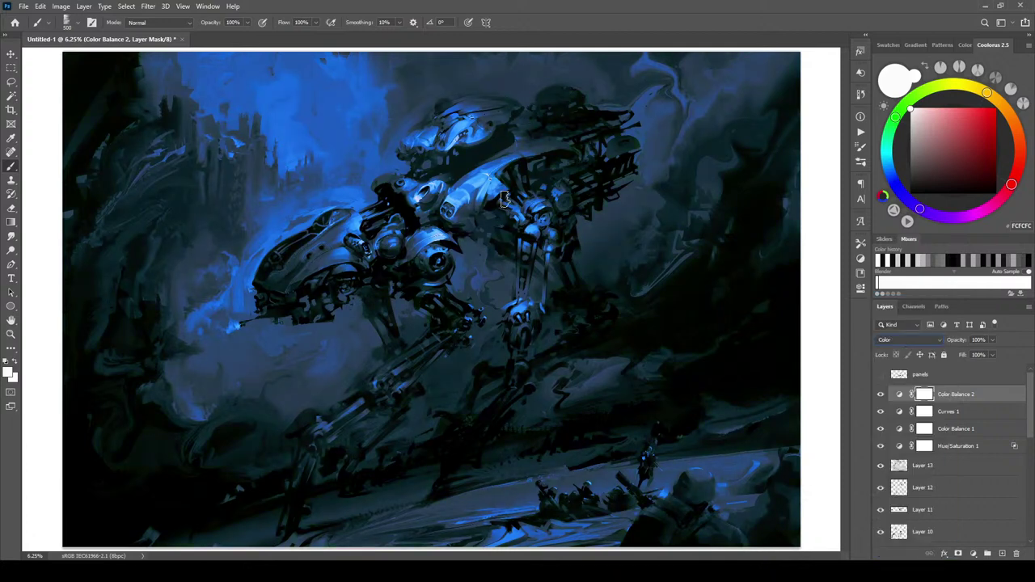
# Lower the second Color Balance layer's opacity to about 63% and compare the painting with and without the Curves layer
pyautogui.click(994, 354)
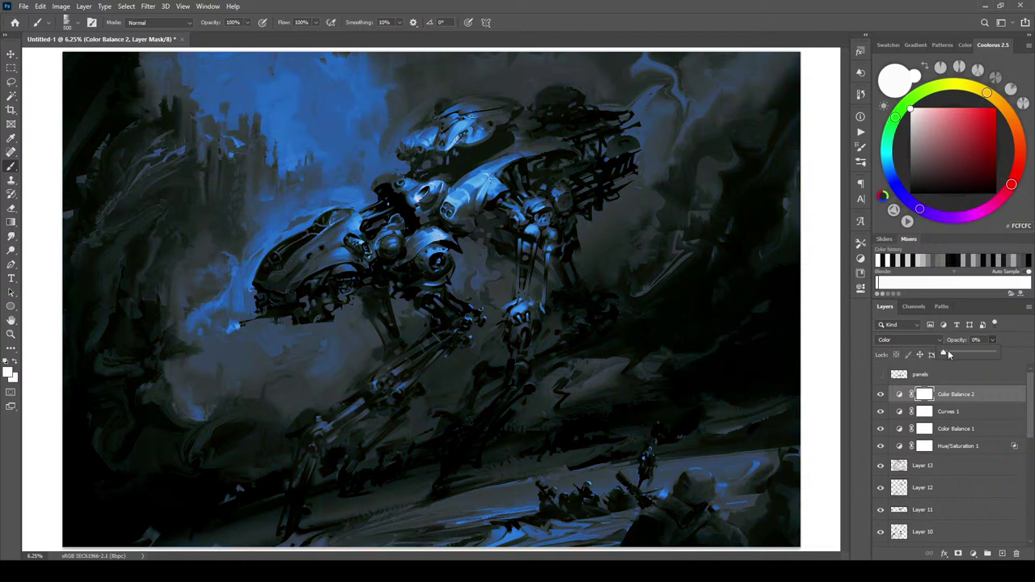
pyautogui.moveTo(993, 354); pyautogui.dragTo(974, 355)
pyautogui.click(880, 412)
pyautogui.click(880, 413)
# Lower the Color Balance 1 layer's opacity to about 38% and check the Curves layer's effect by toggling its visibility
pyautogui.click(881, 430)
pyautogui.click(958, 429)
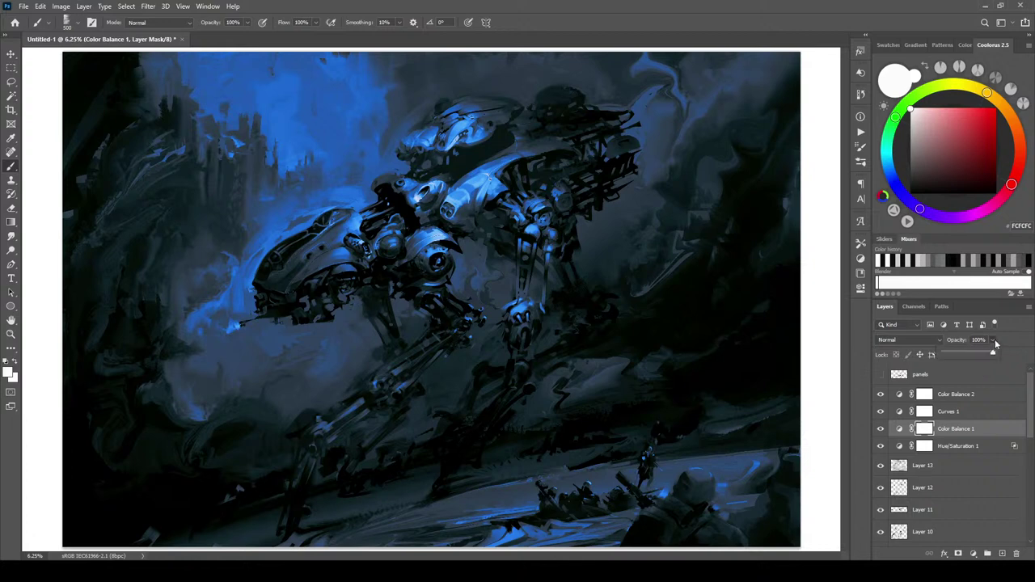
pyautogui.moveTo(992, 356); pyautogui.dragTo(961, 354)
pyautogui.click(881, 412)
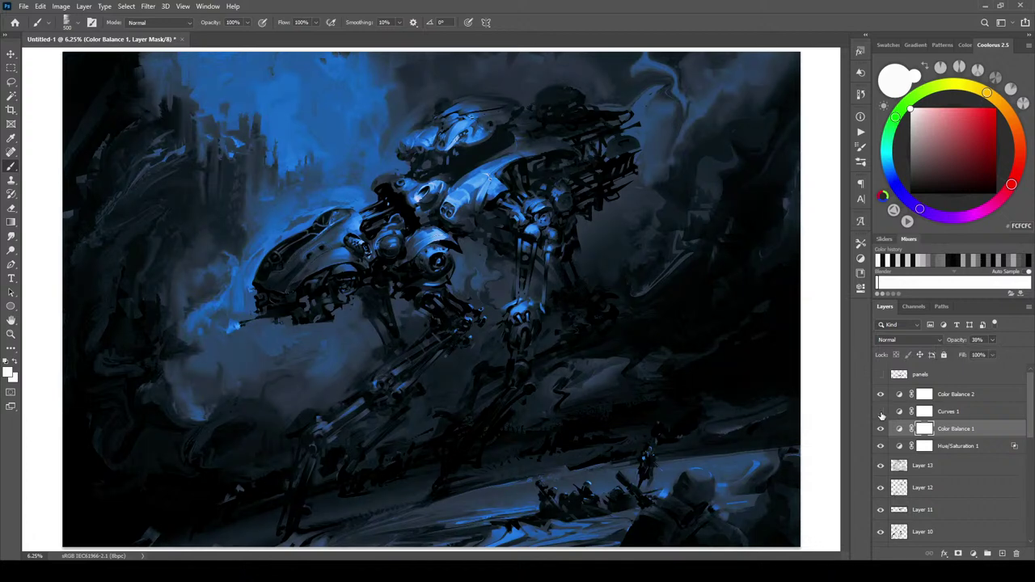
pyautogui.click(881, 412)
pyautogui.click(950, 416)
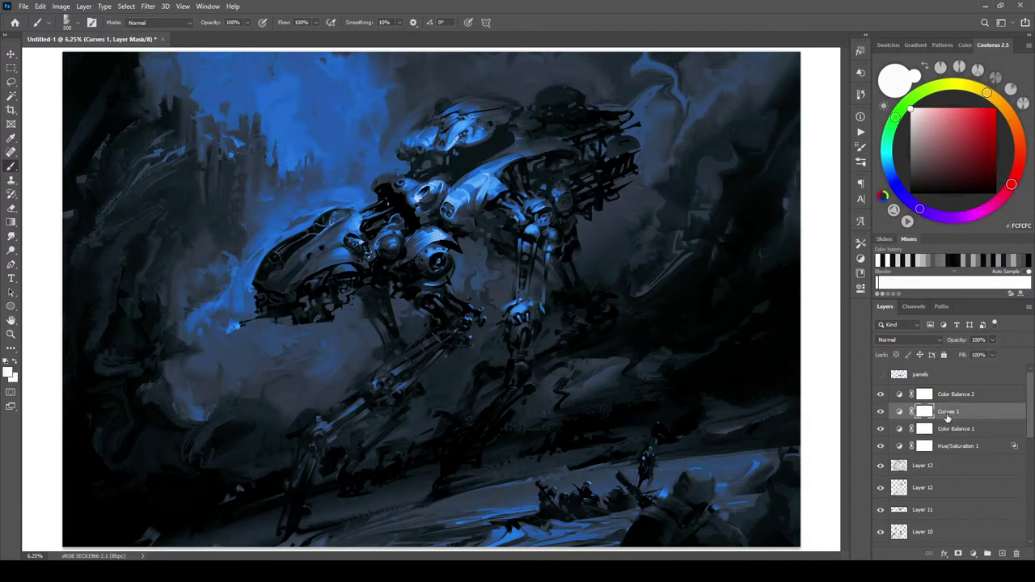
pyautogui.click(881, 411)
pyautogui.click(881, 411)
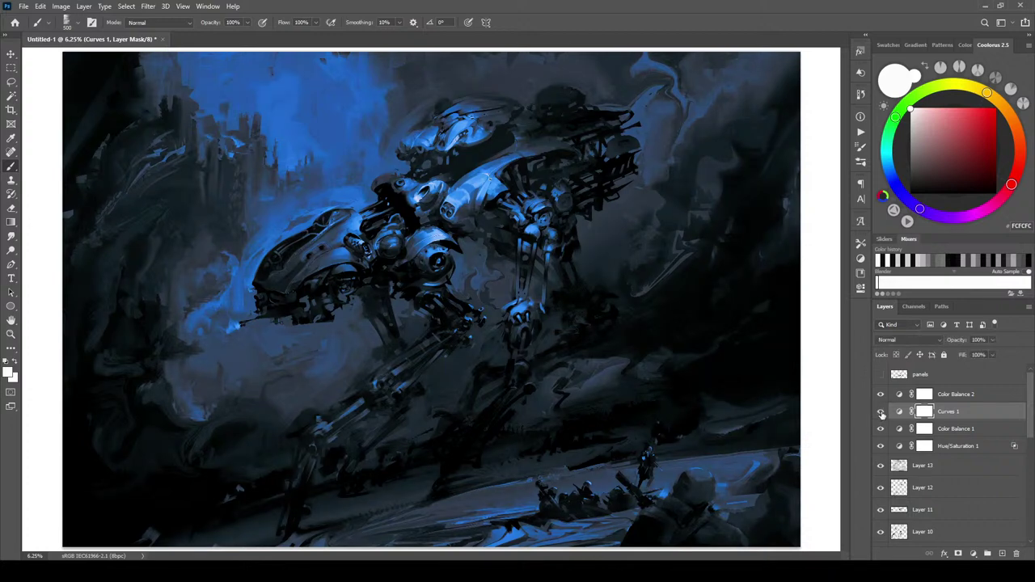
# Add a dark blue Solid Color fill layer above the second Color Balance layer and set its blend mode to Darker Color
pyautogui.click(964, 396)
pyautogui.click(974, 554)
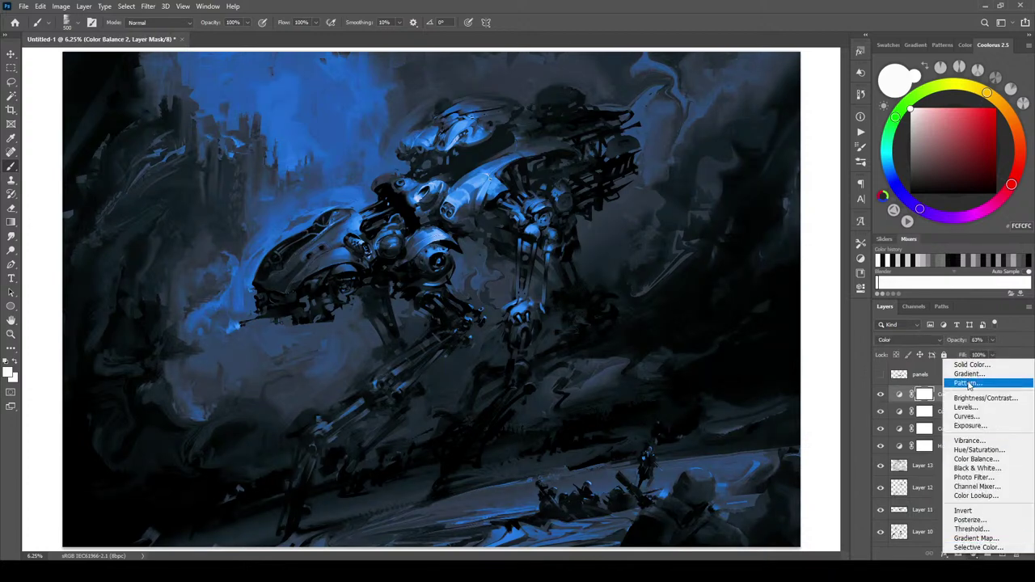
pyautogui.click(979, 364)
pyautogui.click(791, 307)
pyautogui.click(732, 301)
pyautogui.moveTo(733, 300); pyautogui.dragTo(756, 327)
pyautogui.click(884, 248)
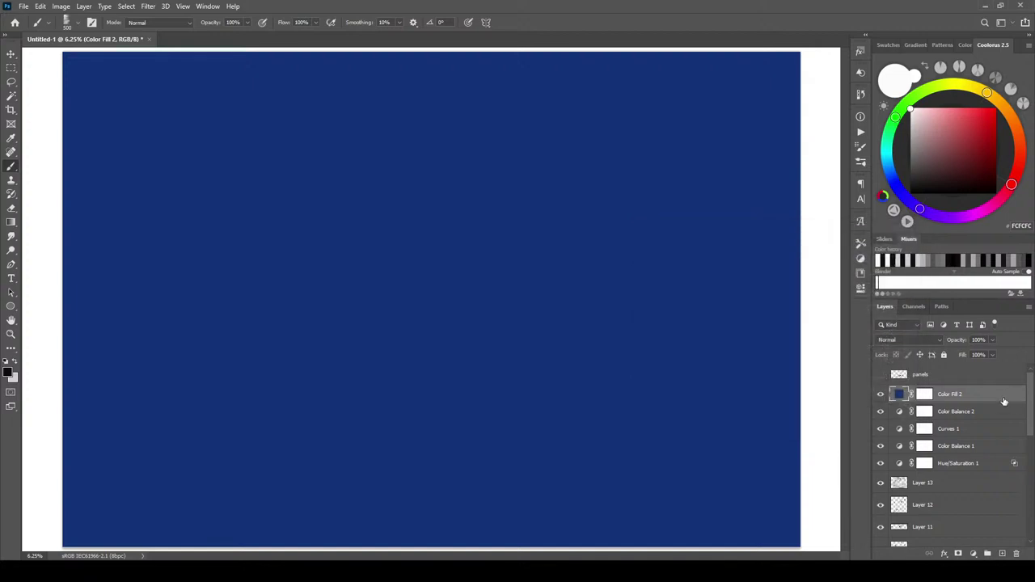
pyautogui.click(915, 338)
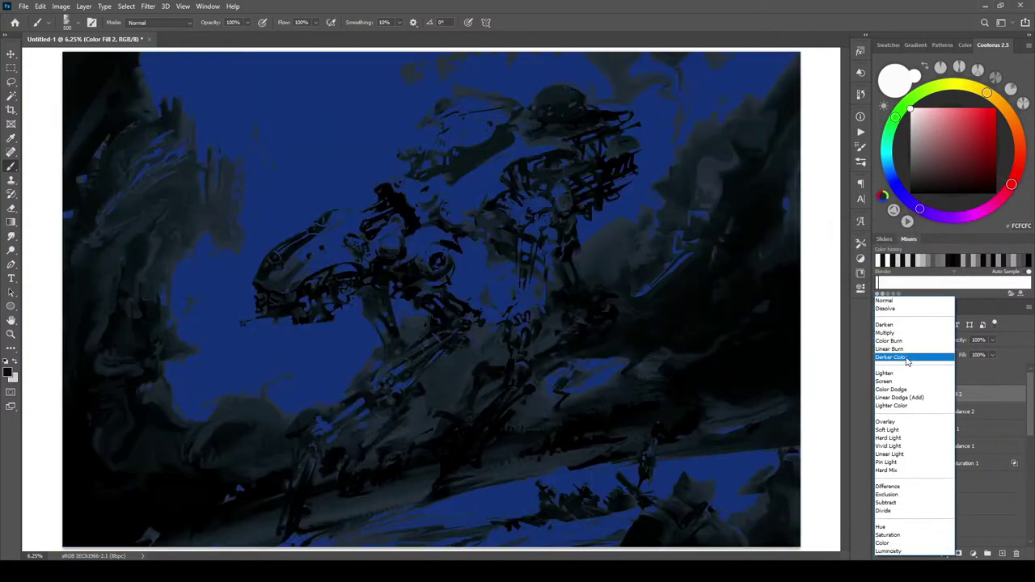
pyautogui.click(906, 357)
# Change the Solid Color fill to a brighter, saturated blue with a hue of about 216
pyautogui.doubleClick(899, 394)
pyautogui.moveTo(752, 323)
pyautogui.mouseDown()
pyautogui.moveTo(742, 275)
pyautogui.moveTo(701, 274)
pyautogui.moveTo(647, 252)
pyautogui.moveTo(631, 216)
pyautogui.mouseUp()
pyautogui.moveTo(669, 263)
pyautogui.mouseDown()
pyautogui.moveTo(723, 261)
pyautogui.moveTo(712, 257)
pyautogui.moveTo(720, 278)
pyautogui.mouseUp()
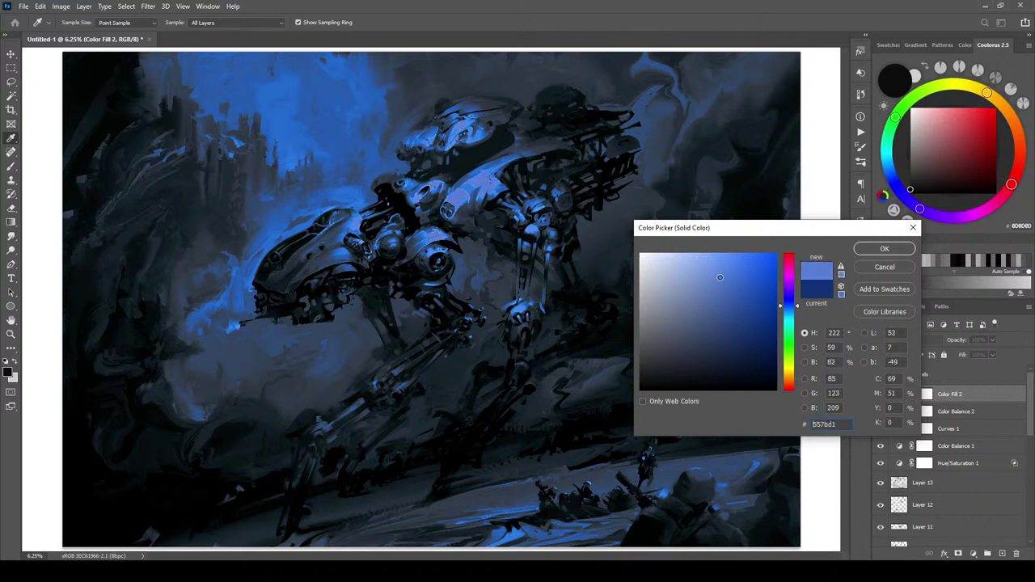
pyautogui.moveTo(798, 308); pyautogui.dragTo(800, 310)
pyautogui.moveTo(750, 256)
pyautogui.mouseDown()
pyautogui.moveTo(765, 259)
pyautogui.moveTo(711, 249)
pyautogui.moveTo(725, 246)
pyautogui.mouseUp()
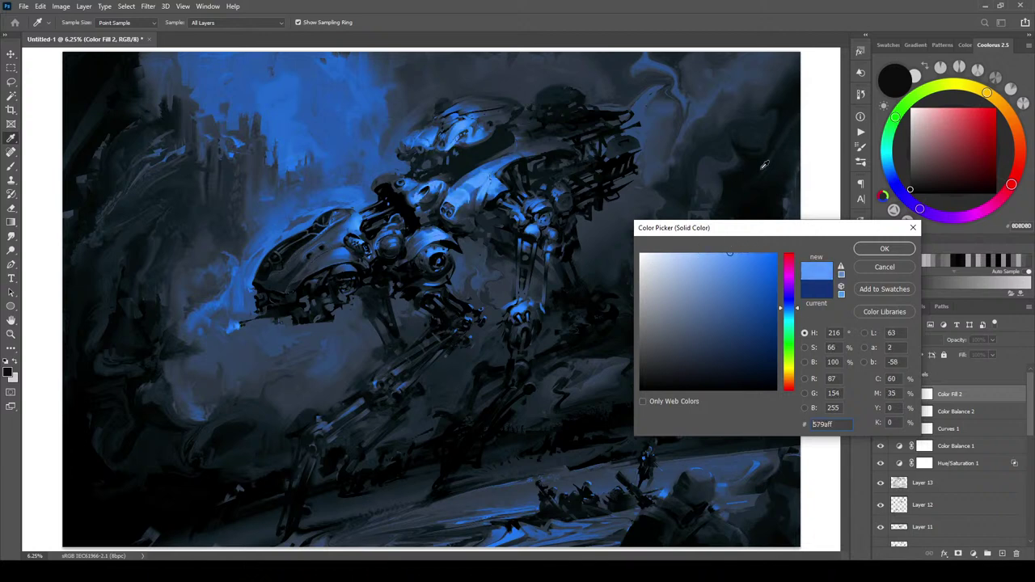
pyautogui.moveTo(738, 255)
pyautogui.mouseDown()
pyautogui.moveTo(739, 281)
pyautogui.moveTo(769, 279)
pyautogui.moveTo(745, 257)
pyautogui.moveTo(760, 262)
pyautogui.mouseUp()
pyautogui.click(884, 248)
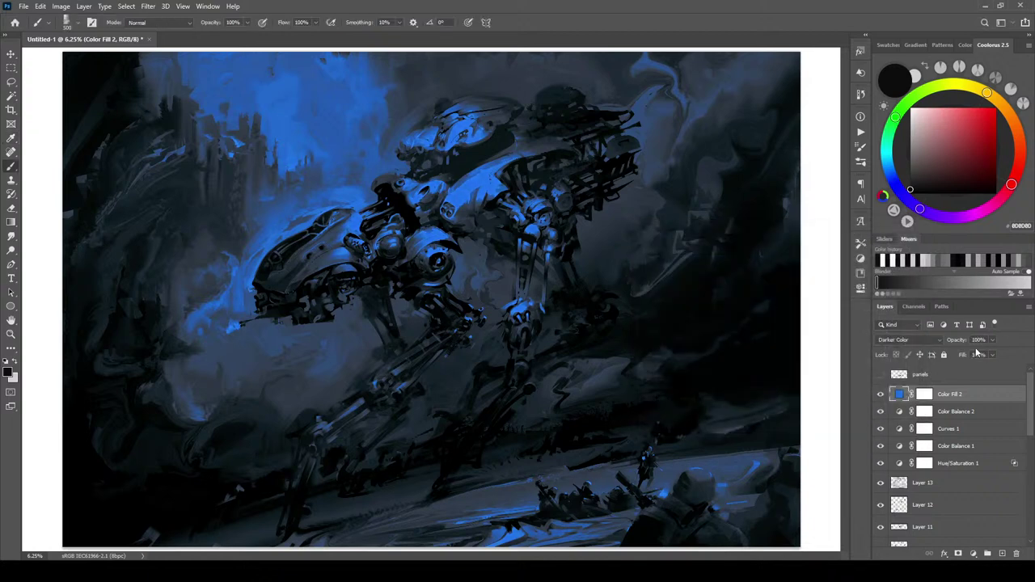
# Reduce the blue colour fill layer's Fill value to 46%
pyautogui.click(994, 356)
pyautogui.moveTo(987, 368)
pyautogui.mouseDown()
pyautogui.moveTo(954, 368)
pyautogui.moveTo(1007, 364)
pyautogui.moveTo(971, 370)
pyautogui.mouseUp()
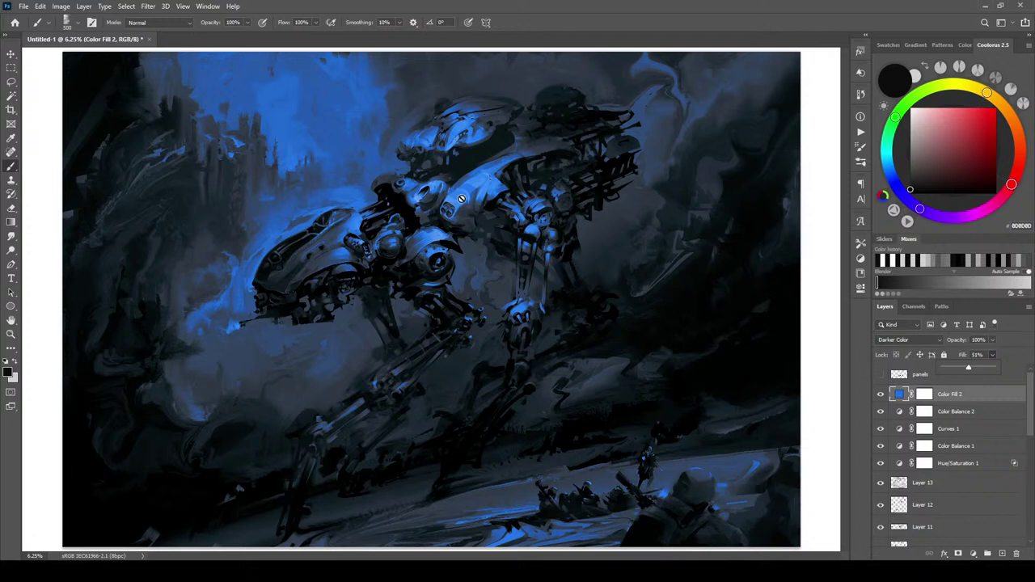
pyautogui.moveTo(970, 369)
pyautogui.mouseDown()
pyautogui.moveTo(934, 370)
pyautogui.moveTo(964, 368)
pyautogui.mouseUp()
# Examine the painting at thumbnail size to judge the effect of the blue colour fill
pyautogui.hotkey('ctrl', '-')
pyautogui.hotkey('ctrl', '-')
pyautogui.hotkey('ctrl', '-')
pyautogui.hotkey('ctrl', '-')
pyautogui.hotkey('ctrl', '-')
pyautogui.hotkey('ctrl', '-')
pyautogui.hotkey('ctrl', '-')
pyautogui.hotkey('ctrl', '-')
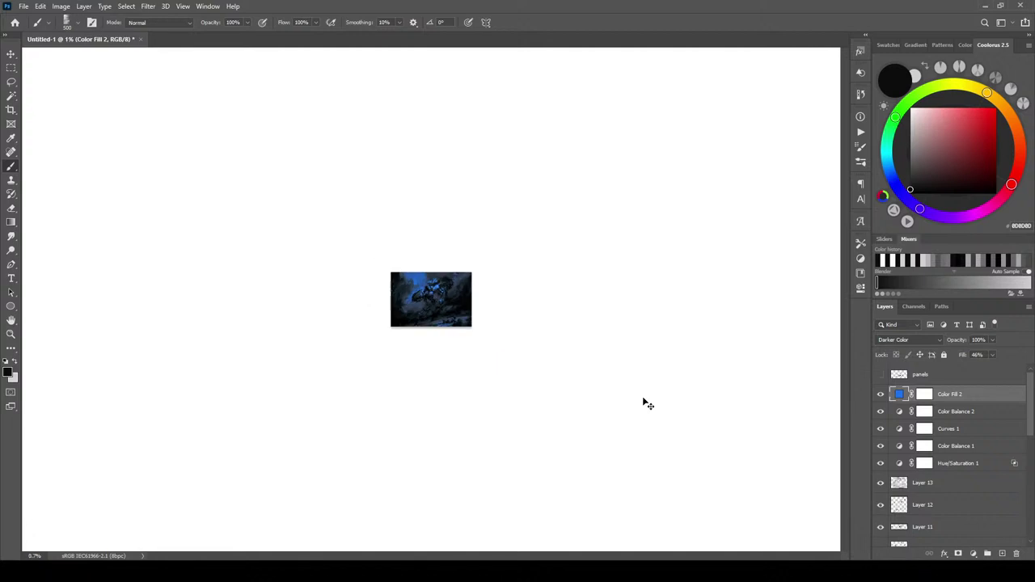
pyautogui.hotkey('ctrl', '+')
pyautogui.hotkey('ctrl', '+')
pyautogui.hotkey('ctrl', '+')
pyautogui.hotkey('ctrl', '+')
pyautogui.hotkey('ctrl', '+')
pyautogui.hotkey('ctrl', '+')
pyautogui.hotkey('ctrl', '+')
pyautogui.hotkey('ctrl', '+')
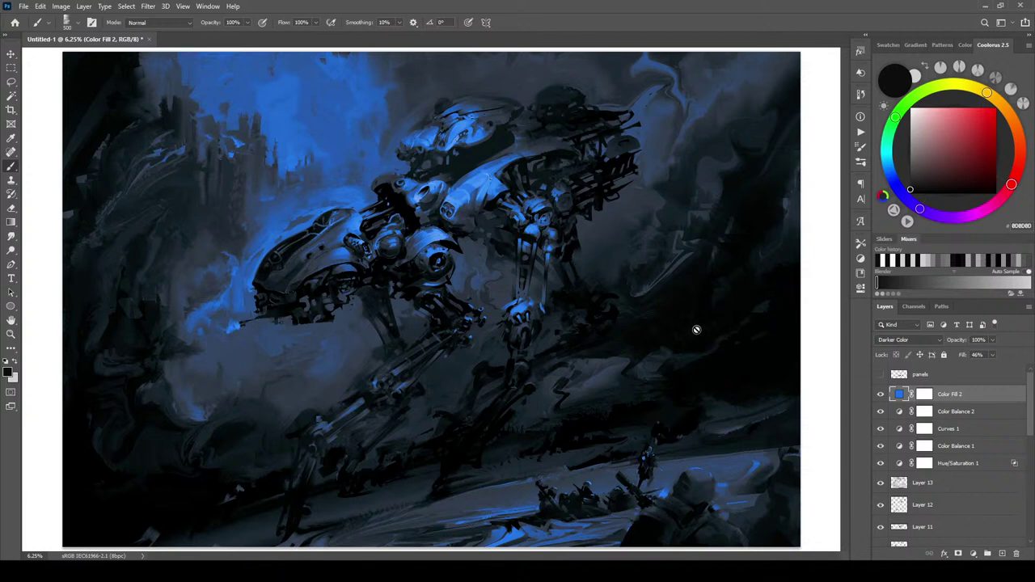
# Try Normal blend mode on the Color Balance 2 layer, compare the painting with and without it, and return it to Color
pyautogui.click(881, 393)
pyautogui.click(881, 395)
pyautogui.click(881, 412)
pyautogui.click(946, 414)
pyautogui.click(992, 339)
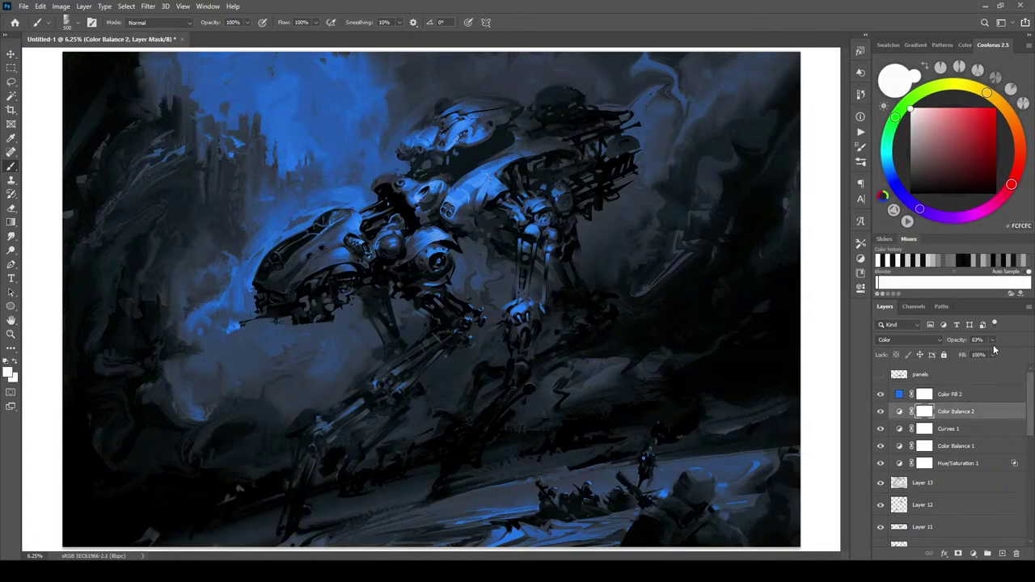
pyautogui.click(910, 340)
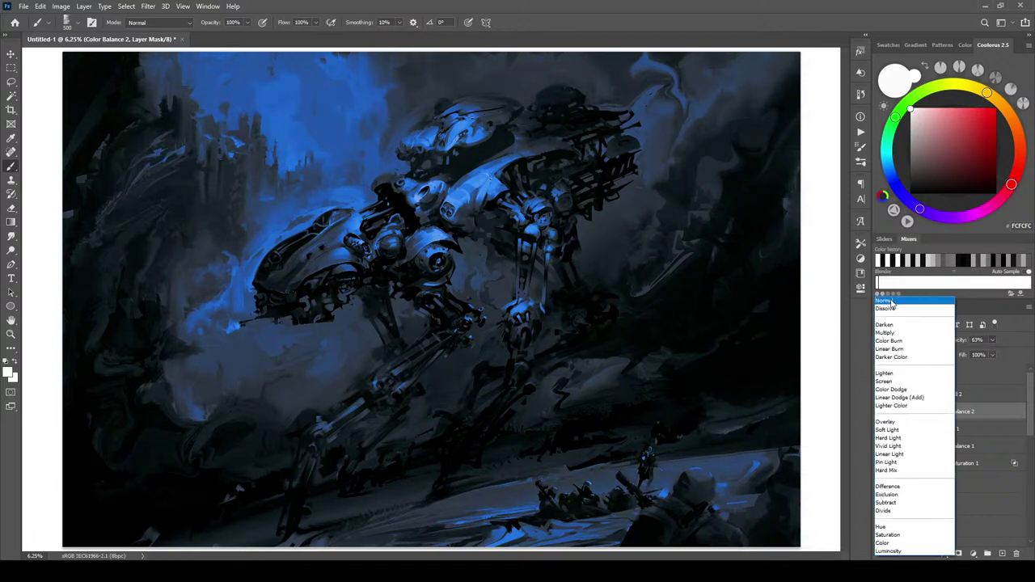
pyautogui.click(893, 302)
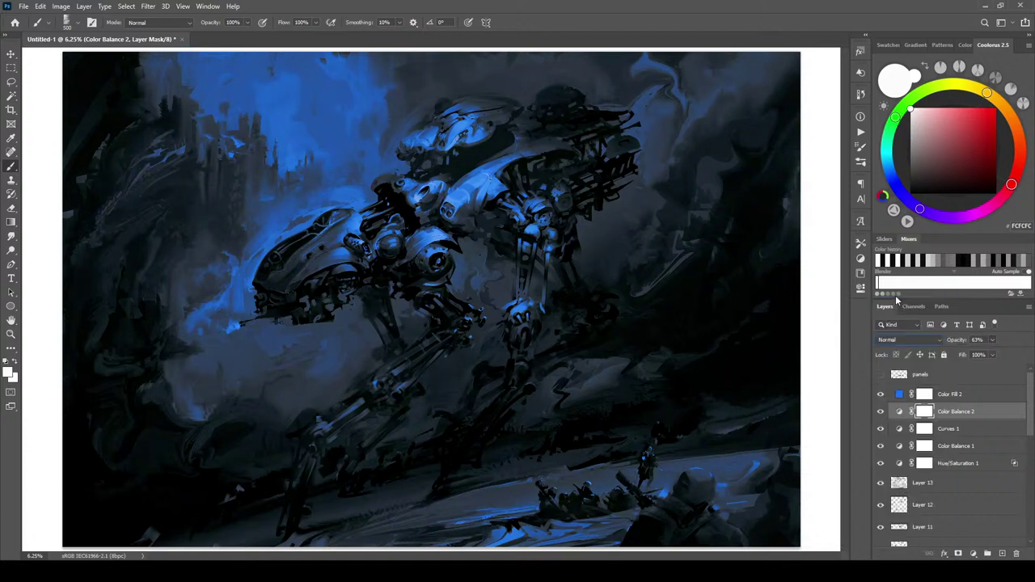
pyautogui.click(883, 411)
pyautogui.click(882, 412)
pyautogui.click(906, 339)
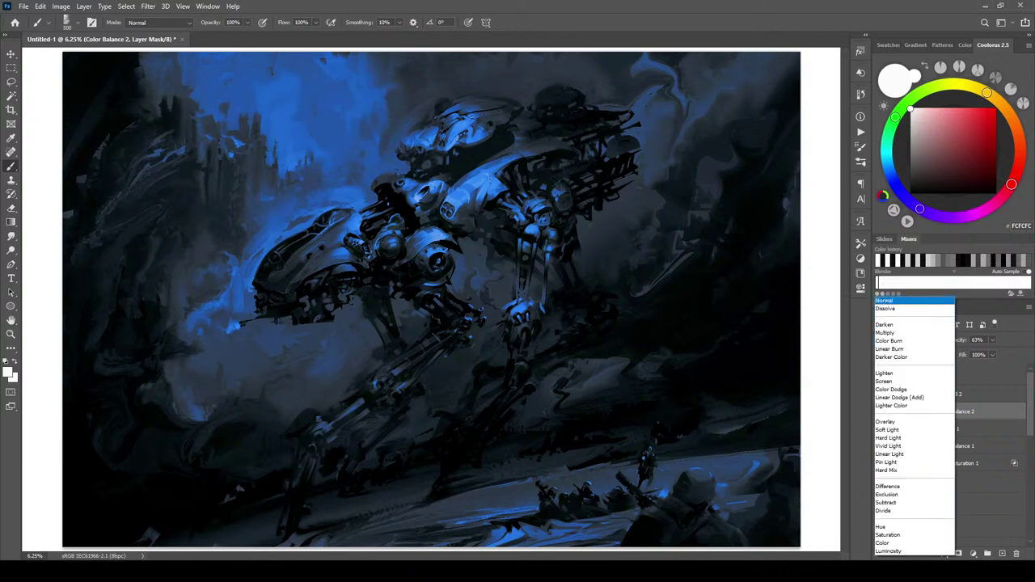
pyautogui.click(884, 543)
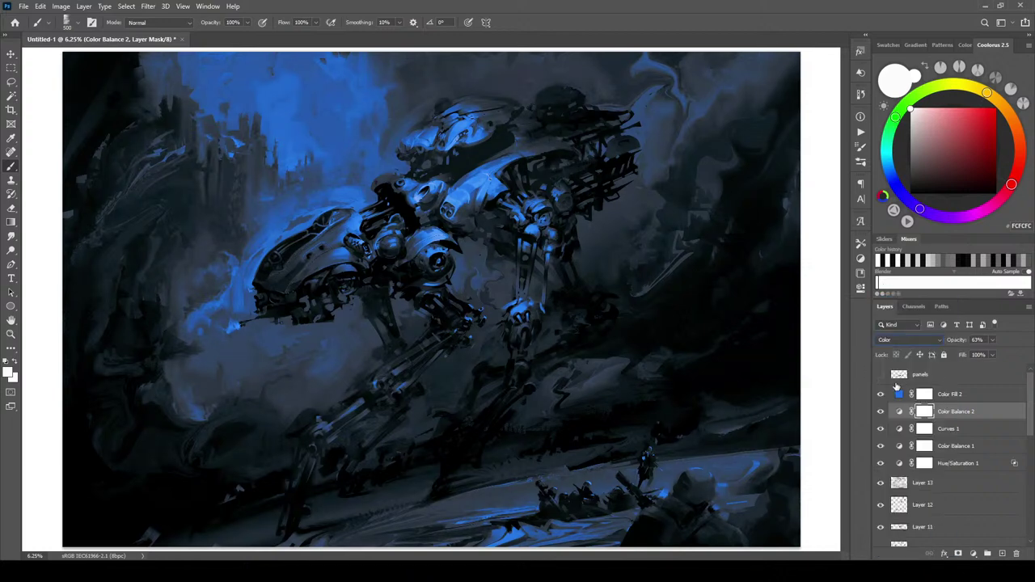
# Raise the Color Balance 2 layer's opacity to 78%, compare it on and off, and set its blend mode to Color
pyautogui.click(901, 346)
pyautogui.click(919, 304)
pyautogui.click(994, 341)
pyautogui.moveTo(992, 351)
pyautogui.mouseDown()
pyautogui.moveTo(1027, 353)
pyautogui.moveTo(960, 354)
pyautogui.moveTo(1023, 354)
pyautogui.moveTo(976, 352)
pyautogui.moveTo(1005, 356)
pyautogui.mouseUp()
pyautogui.moveTo(1009, 356); pyautogui.dragTo(1003, 356)
pyautogui.click(880, 412)
pyautogui.click(880, 411)
pyautogui.click(908, 340)
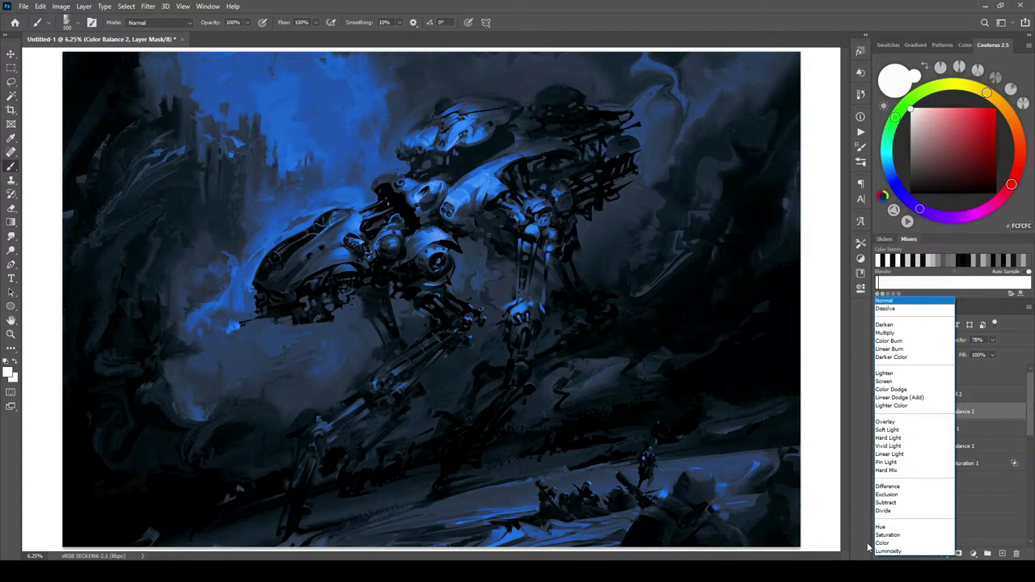
pyautogui.click(894, 548)
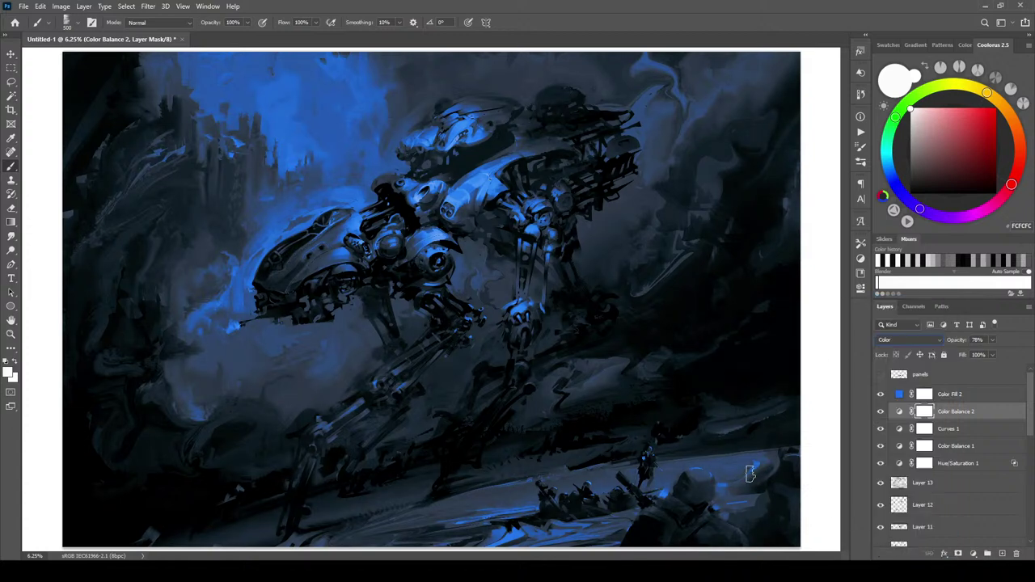
# Duplicate the Color Balance 2 adjustment layer to strengthen the blue tint
pyautogui.hotkey('ctrl', '-')
pyautogui.hotkey('ctrl', '-')
pyautogui.hotkey('ctrl', '-')
pyautogui.hotkey('ctrl', '-')
pyautogui.hotkey('ctrl', '-')
pyautogui.hotkey('ctrl', '-')
pyautogui.scroll(3, 732, 358)
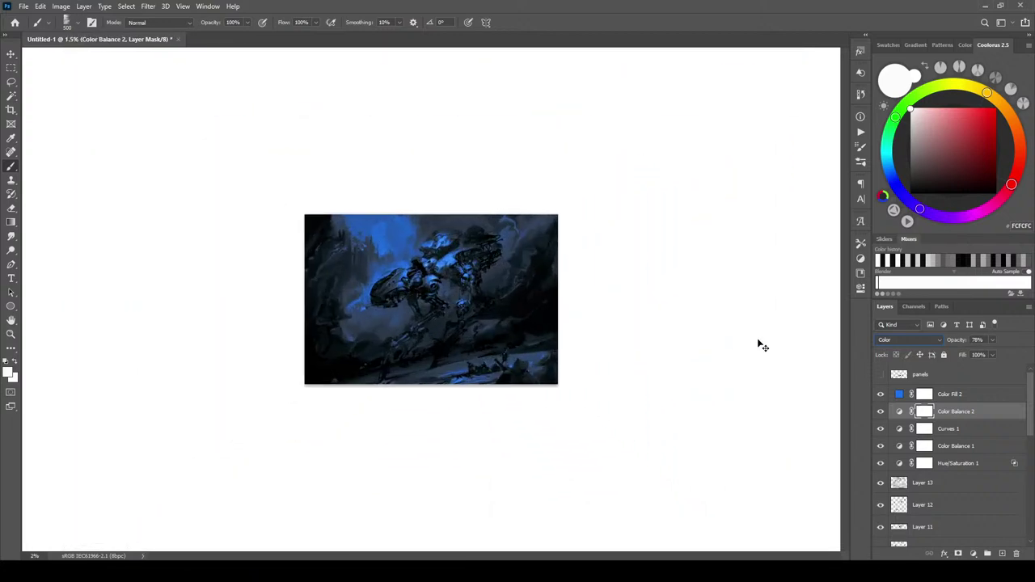
pyautogui.hotkey('ctrl', 'j')
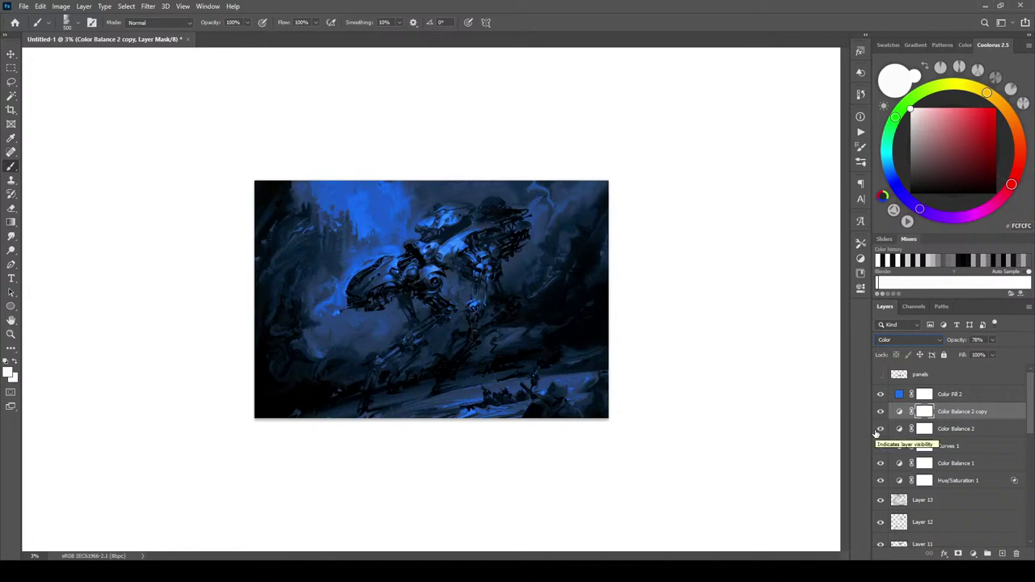
# Reduce the Color Fill 2 layer's Fill to 18% and duplicate the Color Balance 2 copy layer
pyautogui.click(882, 394)
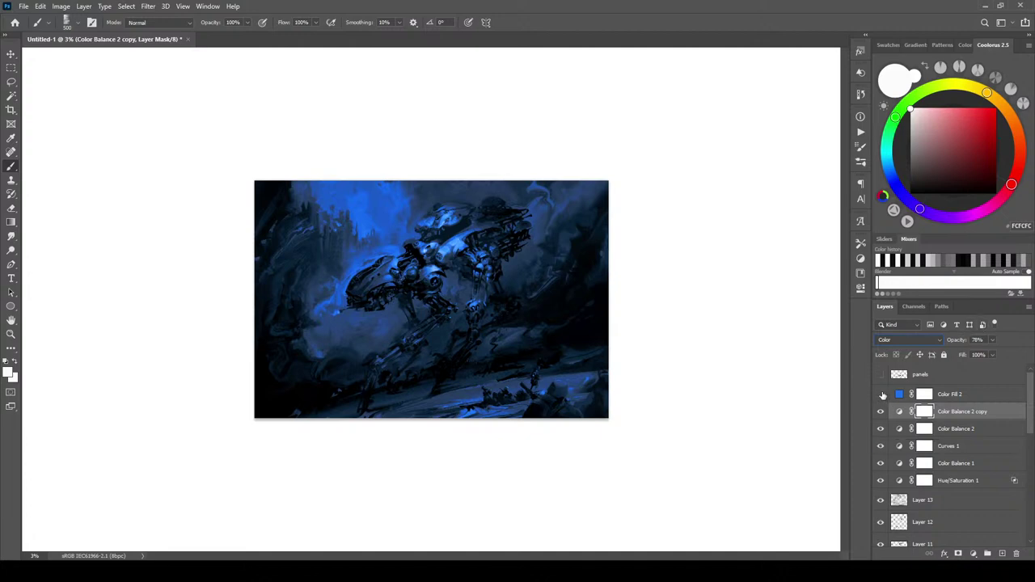
pyautogui.click(881, 395)
pyautogui.click(950, 394)
pyautogui.moveTo(984, 369); pyautogui.dragTo(982, 368)
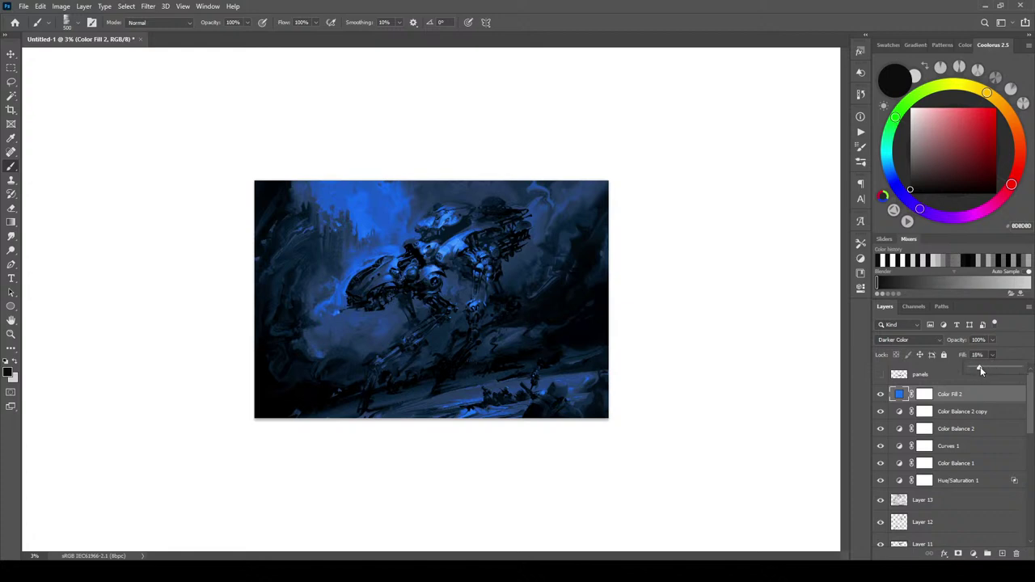
pyautogui.click(961, 408)
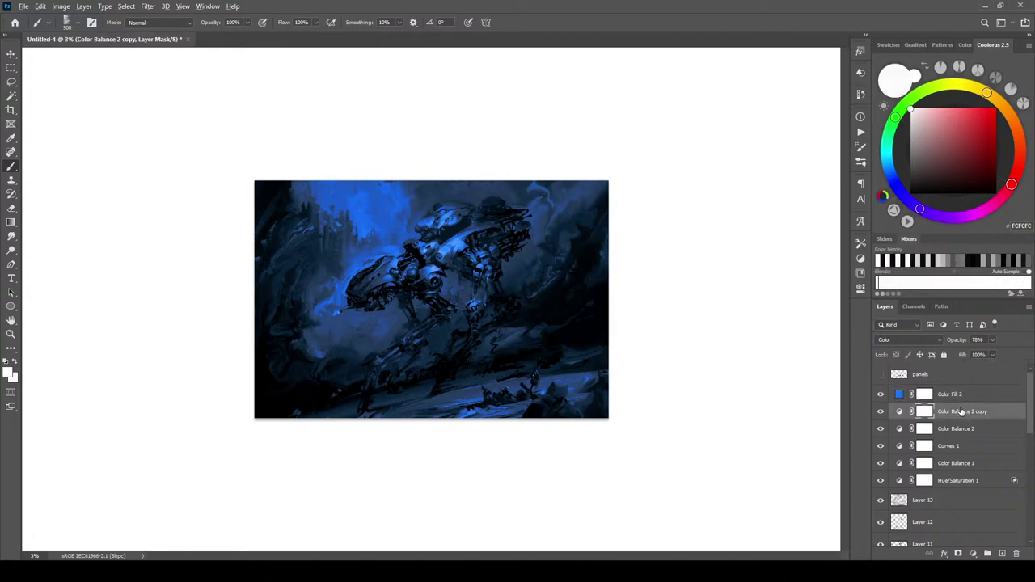
pyautogui.hotkey('ctrl', 'j')
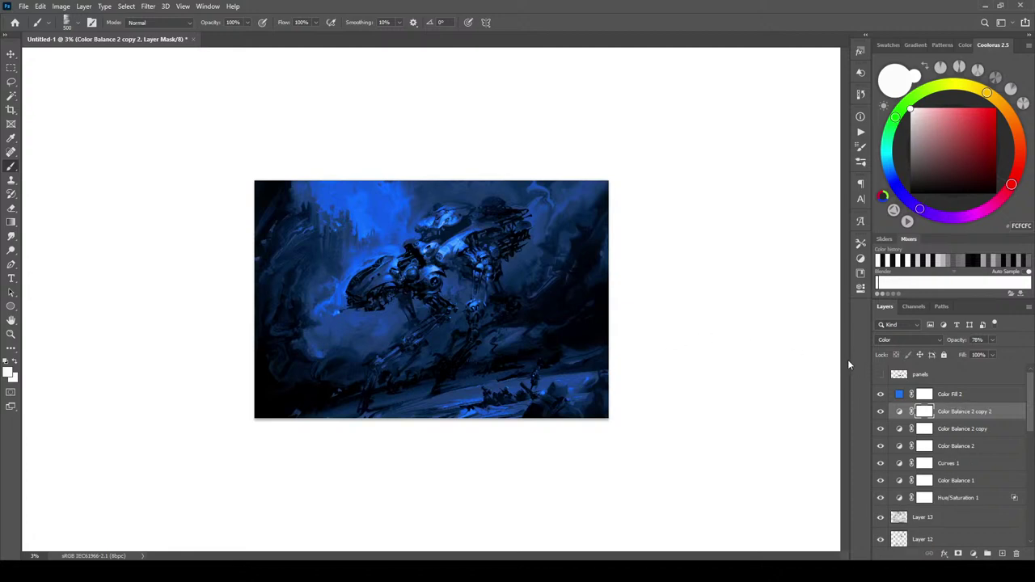
# Examine the painting at small and large sizes and compare it with and without the stacked Color Balance 2 layers
pyautogui.hotkey('ctrl', '-')
pyautogui.hotkey('ctrl', '-')
pyautogui.hotkey('ctrl', '-')
pyautogui.hotkey('ctrl', '-')
pyautogui.hotkey('ctrl', '-')
pyautogui.hotkey('ctrl', '+')
pyautogui.hotkey('ctrl', '+')
pyautogui.hotkey('ctrl', '+')
pyautogui.hotkey('ctrl', '+')
pyautogui.hotkey('ctrl', '+')
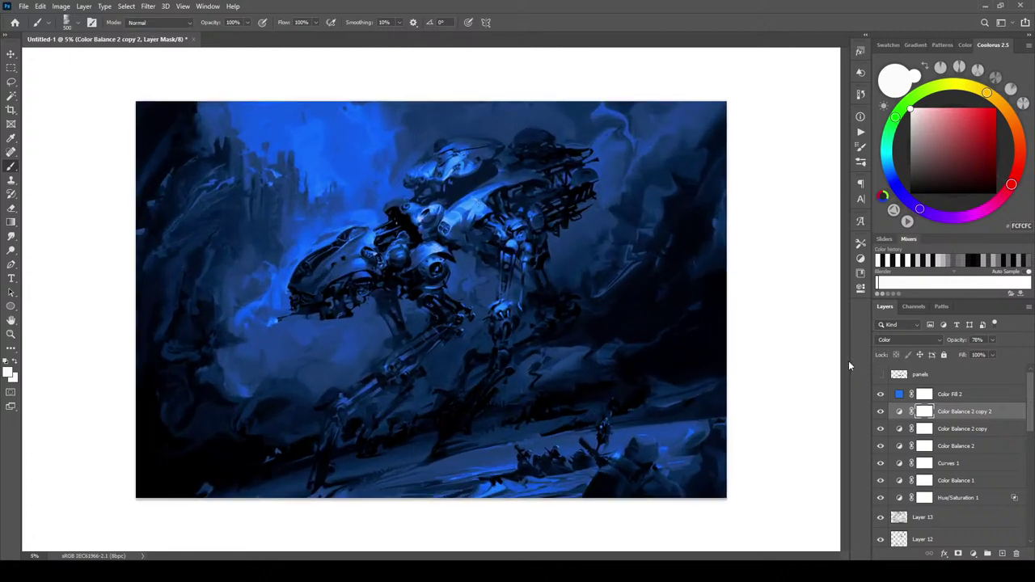
pyautogui.hotkey('ctrl', '+')
pyautogui.hotkey('ctrl', '-')
pyautogui.hotkey('ctrl', '+')
pyautogui.moveTo(880, 412); pyautogui.dragTo(883, 449)
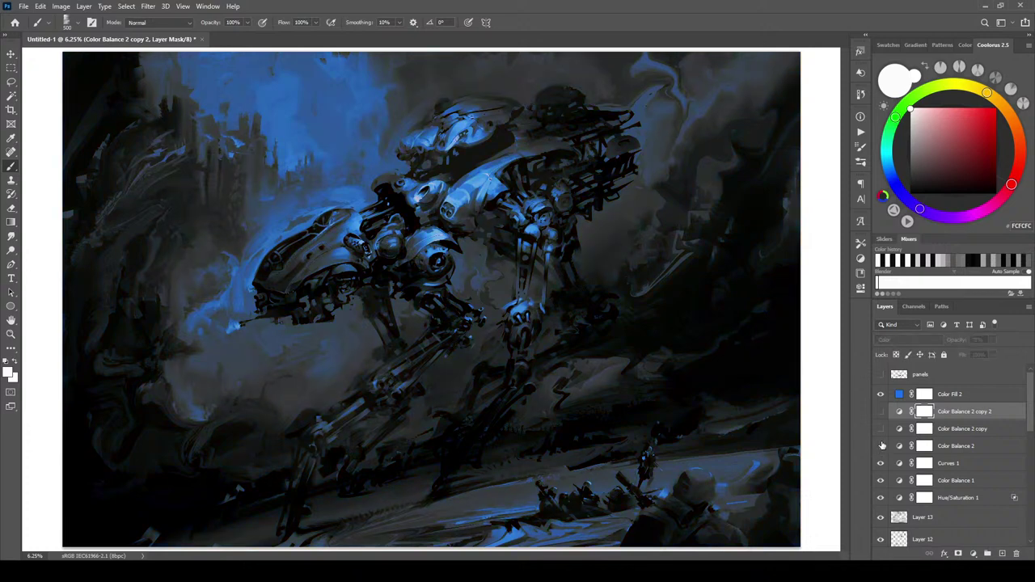
pyautogui.moveTo(883, 429); pyautogui.dragTo(881, 412)
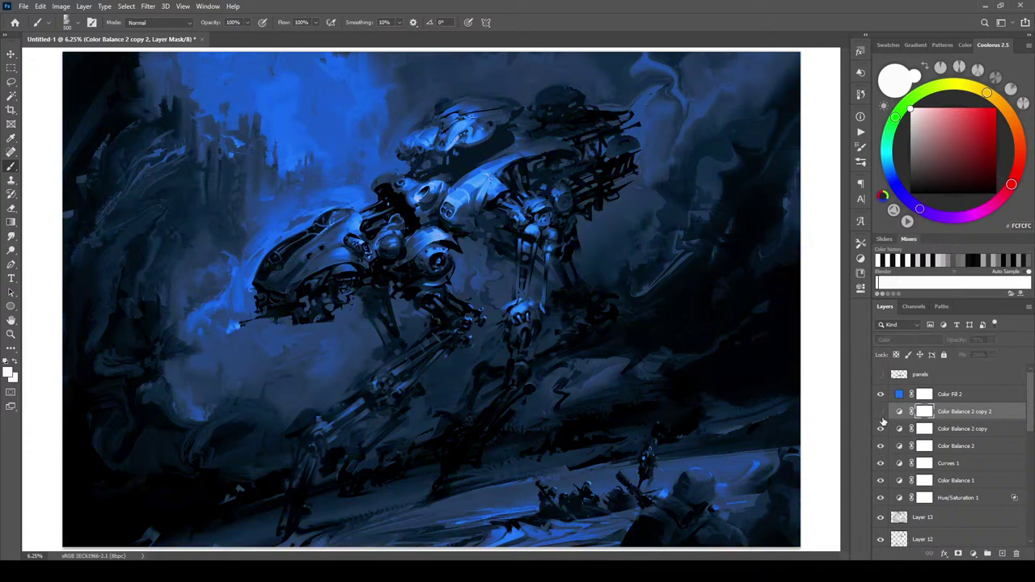
# Paste a merged copy of the whole blue painting as a new layer above Color Fill 2
pyautogui.click(930, 399)
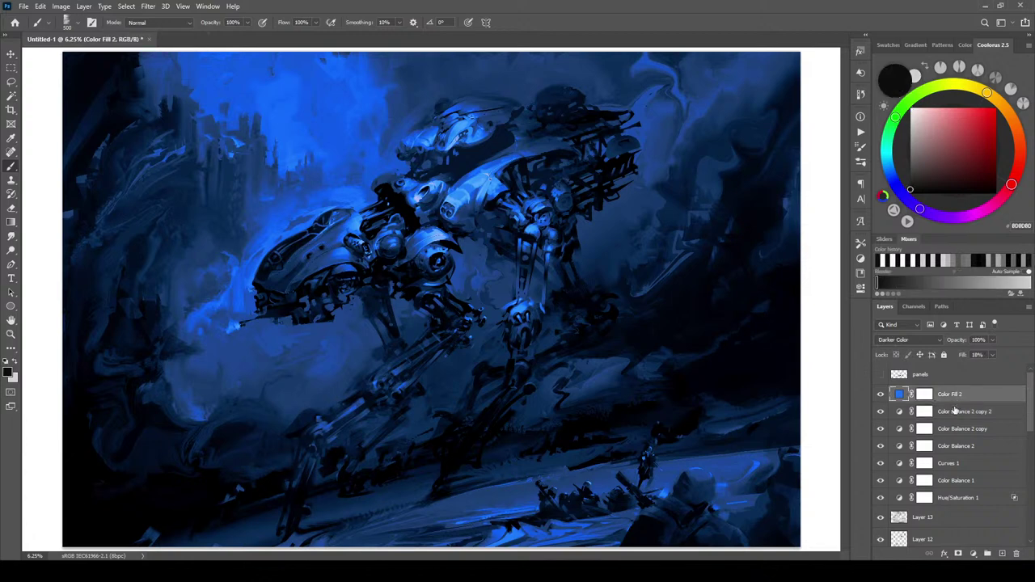
pyautogui.hotkey('ctrl', 'a')
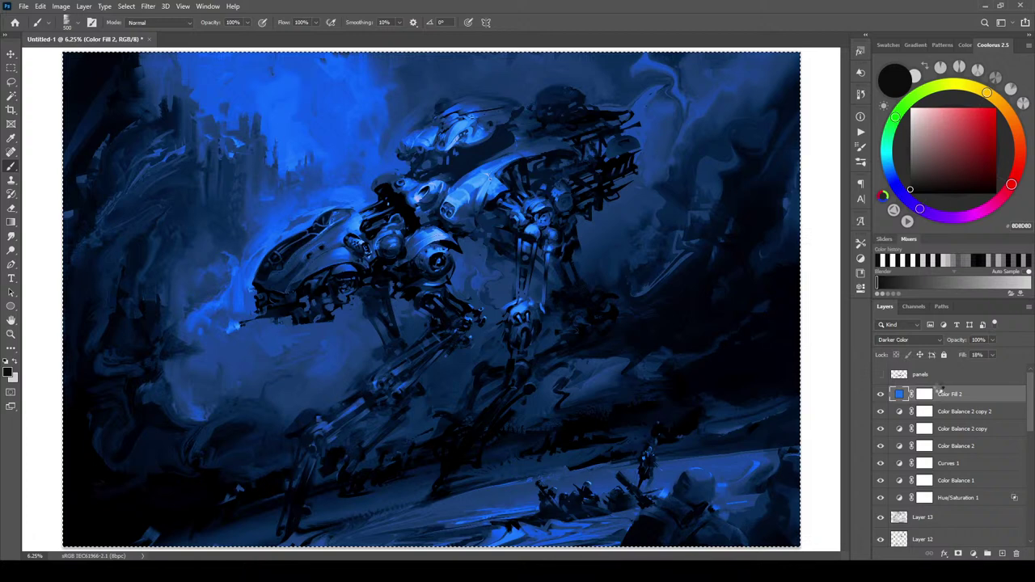
pyautogui.hotkey('ctrl', 'shift', 'c')
pyautogui.hotkey('ctrl', 'v')
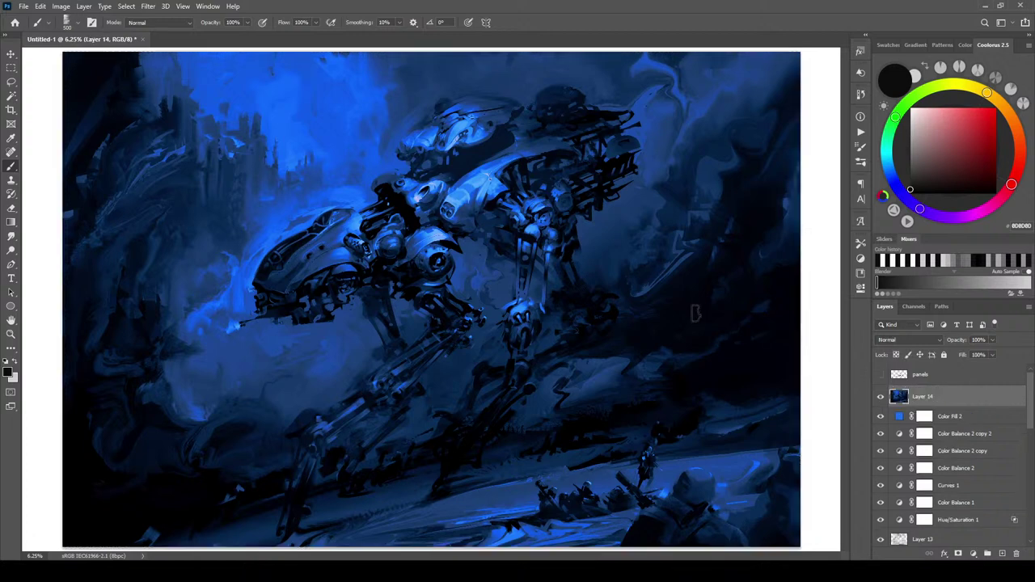
# Hide the merged copy and the three Color Balance 2 layers, and paste a merged copy of this greyer version as a new layer
pyautogui.moveTo(881, 434); pyautogui.dragTo(883, 475)
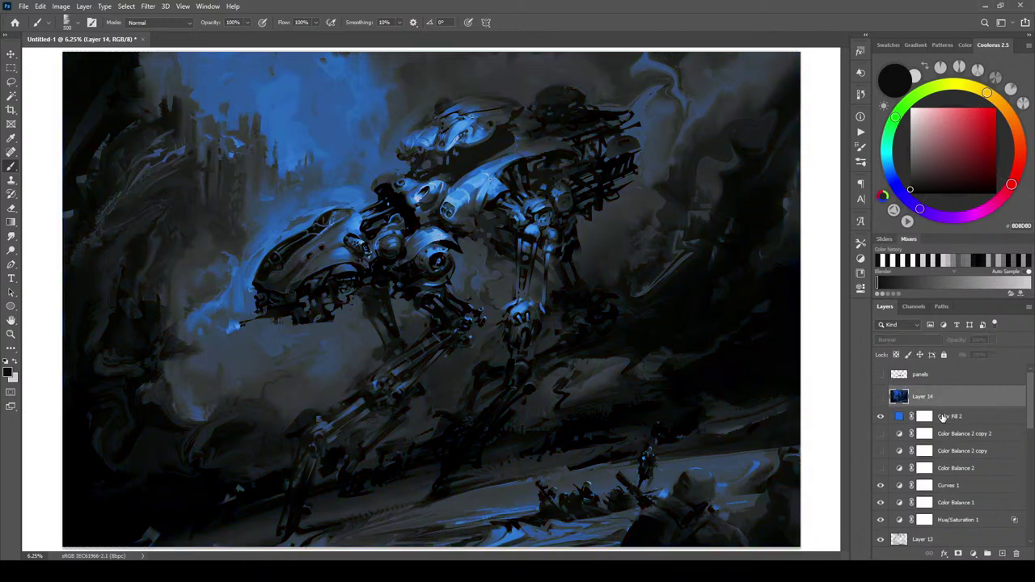
pyautogui.hotkey('ctrl', 'a')
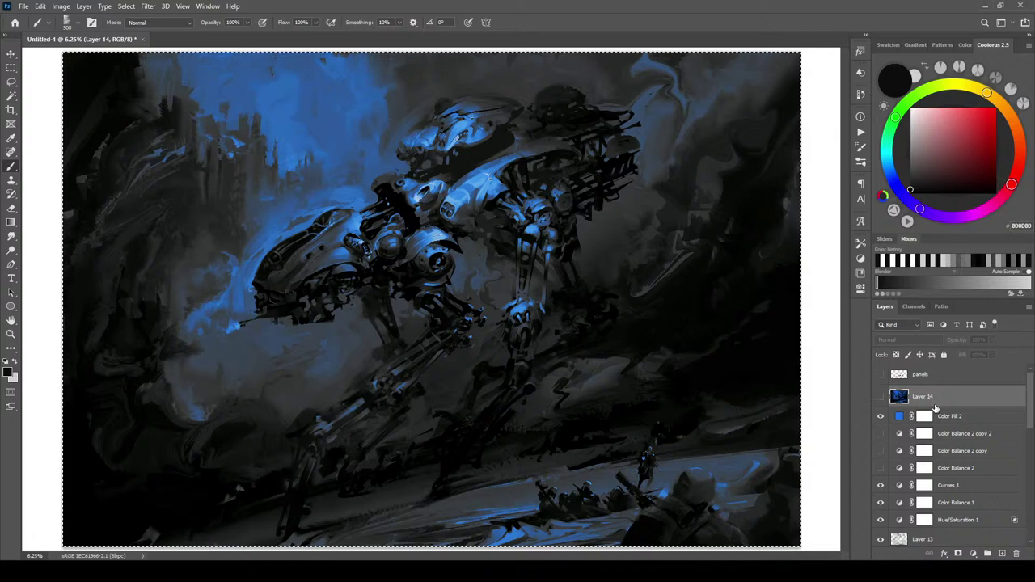
pyautogui.hotkey('ctrl', 'v')
# Hide the merged copy and all remaining colour adjustment layers, and paste a merged copy of the greyscale painting as a new layer
pyautogui.click(881, 396)
pyautogui.click(881, 438)
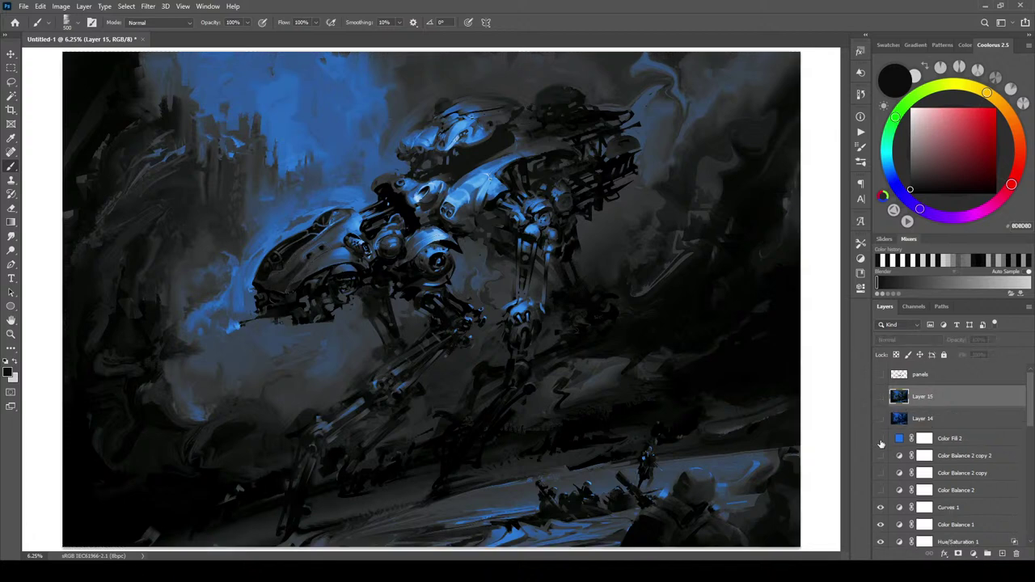
pyautogui.click(881, 508)
pyautogui.click(881, 508)
pyautogui.scroll(-3, 1031, 419)
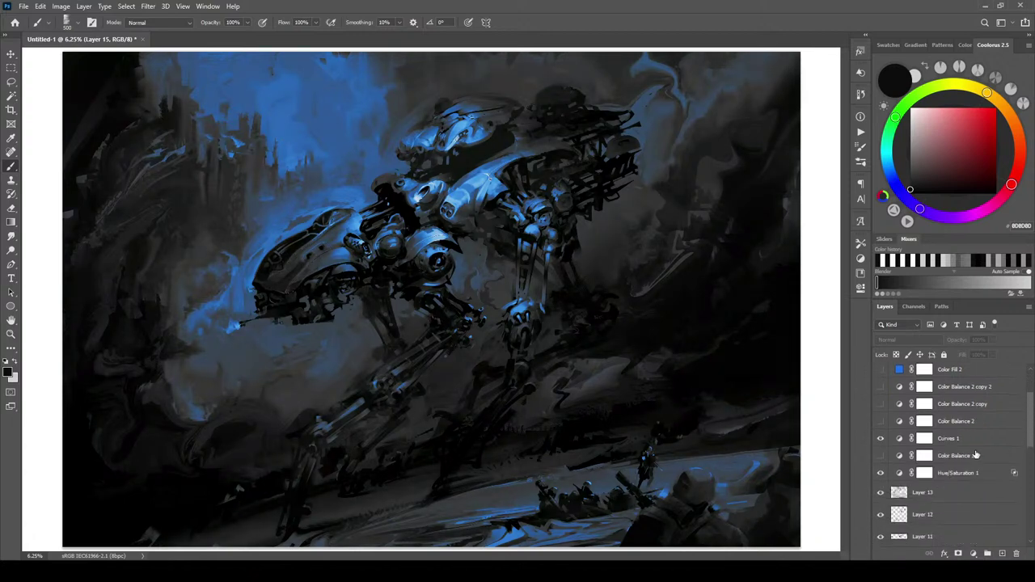
pyautogui.click(881, 474)
pyautogui.click(881, 439)
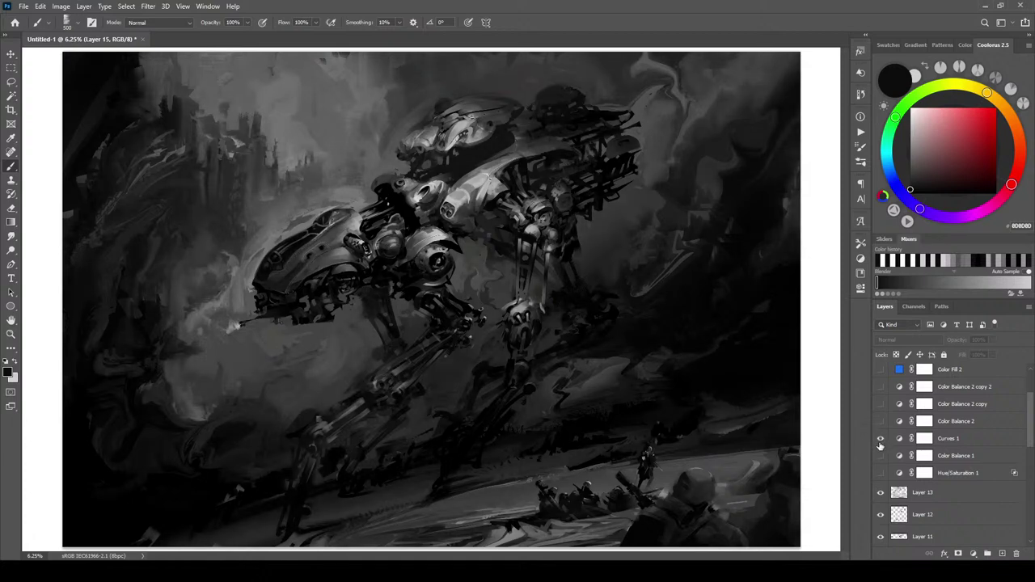
pyautogui.scroll(3, 1026, 419)
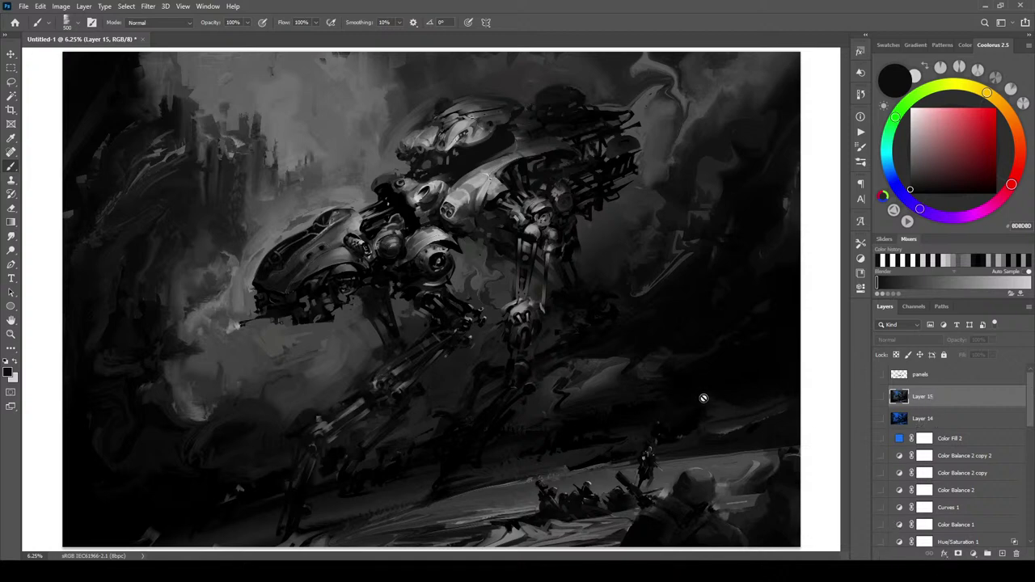
pyautogui.hotkey('ctrl', 'a')
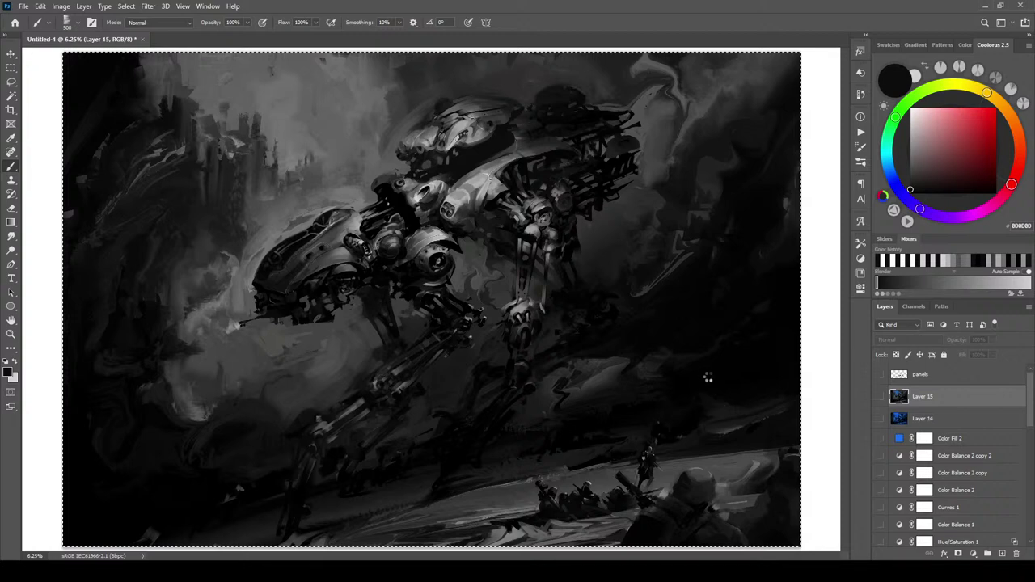
pyautogui.hotkey('ctrl', 'v')
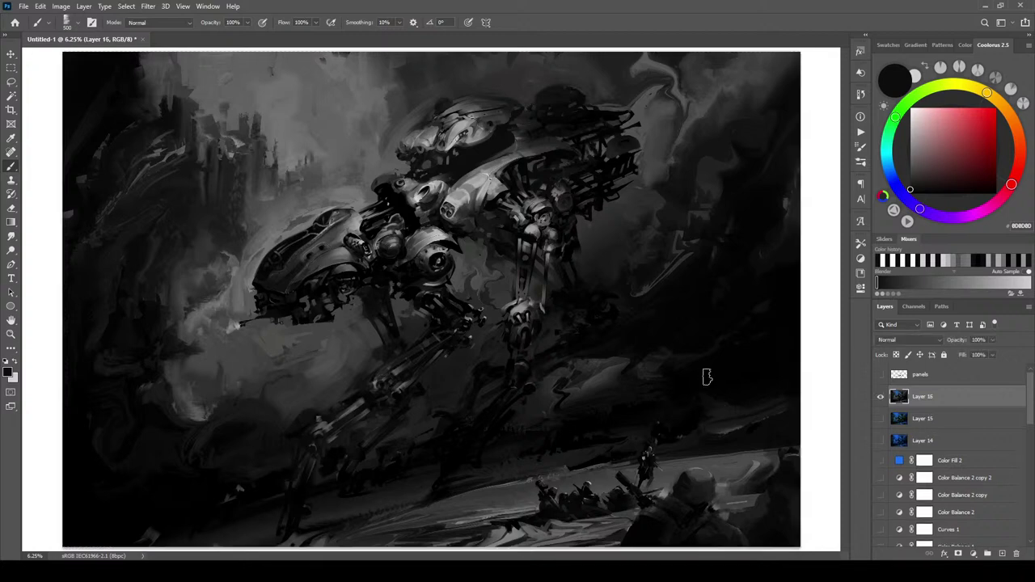
# Compare the three merged colour versions of the painting and hide all three layers
pyautogui.click(881, 418)
pyautogui.click(881, 440)
pyautogui.moveTo(881, 398); pyautogui.dragTo(880, 440)
# Test combinations of the adjustment layers, leaving only Color Fill 2, Color Balance 2 copy 2 and Color Balance 2 shown
pyautogui.scroll(-2, 1032, 415)
pyautogui.click(881, 385)
pyautogui.click(881, 402)
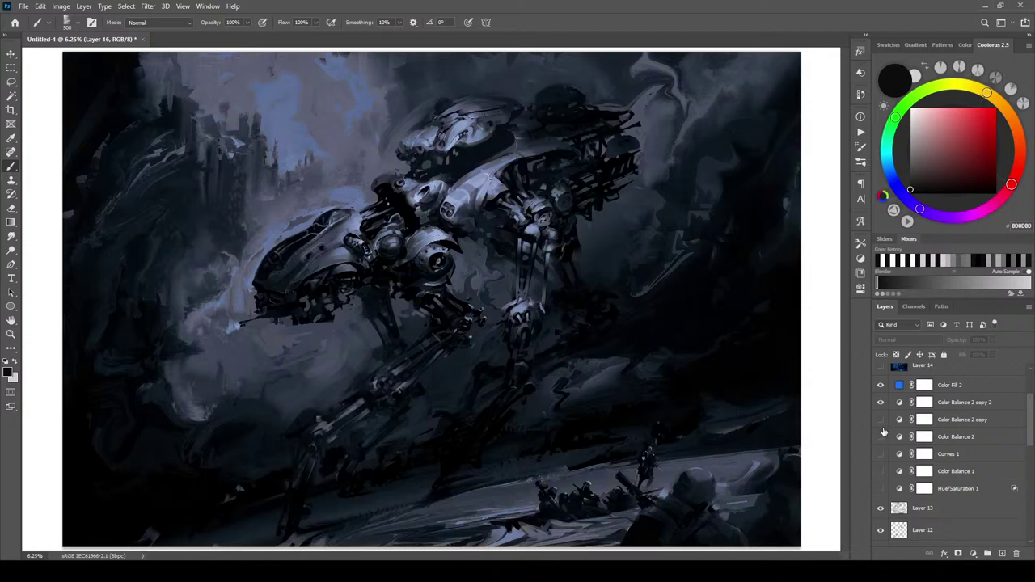
pyautogui.click(881, 420)
pyautogui.click(881, 437)
pyautogui.click(881, 386)
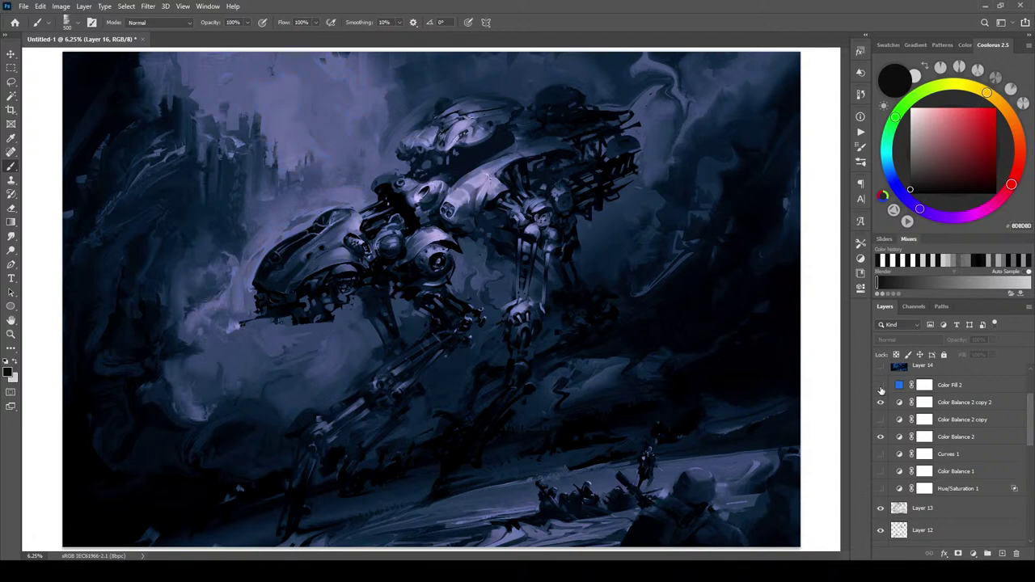
pyautogui.click(881, 454)
pyautogui.click(881, 454)
pyautogui.click(881, 472)
pyautogui.click(880, 489)
pyautogui.click(881, 489)
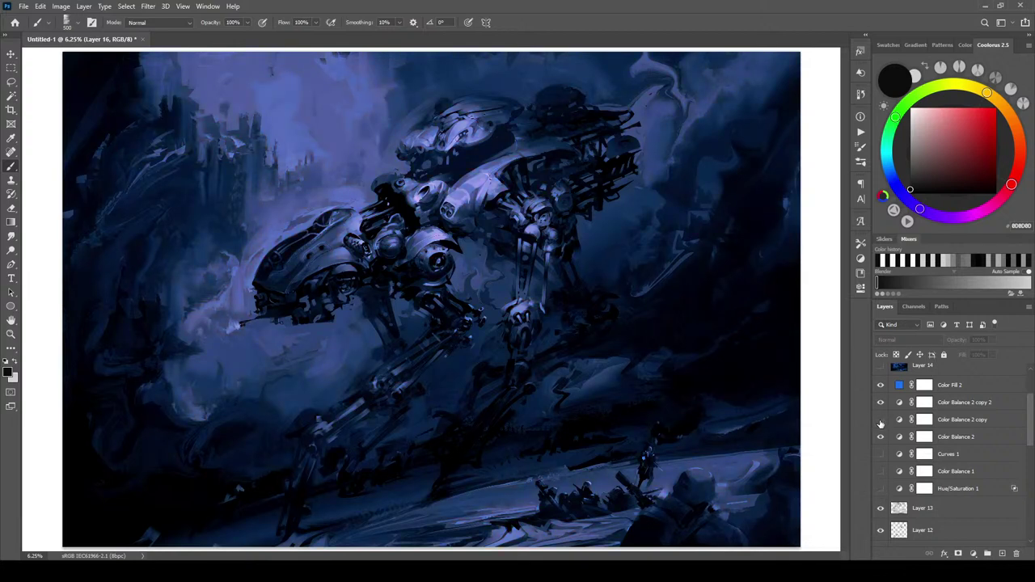
# Add a merged copy of this muted blue version as a new layer above Layer 16
pyautogui.moveTo(1029, 412); pyautogui.dragTo(1032, 383)
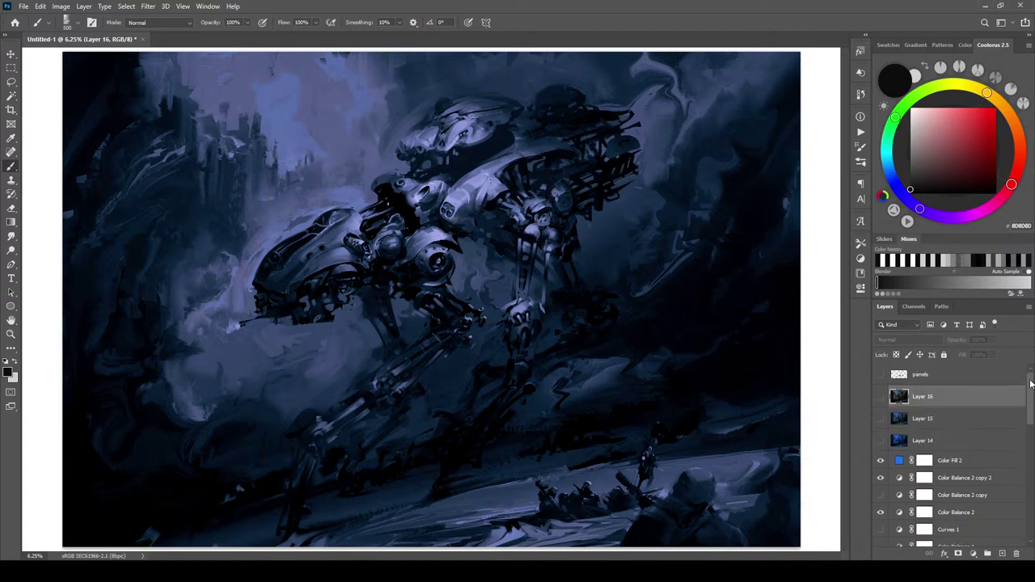
pyautogui.hotkey('ctrl', 'a')
pyautogui.hotkey('ctrl', 'shift', 'alt', 'e')
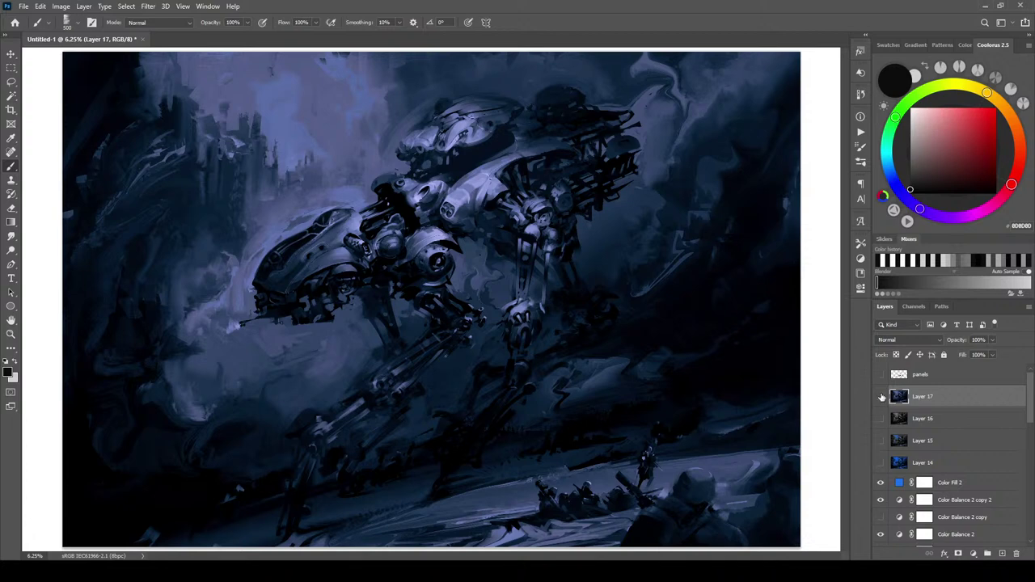
# Show Color Balance 2 copy, Curves 1, Color Balance 1 and Hue/Saturation 1 again beneath the merged copies
pyautogui.scroll(-3, 1033, 413)
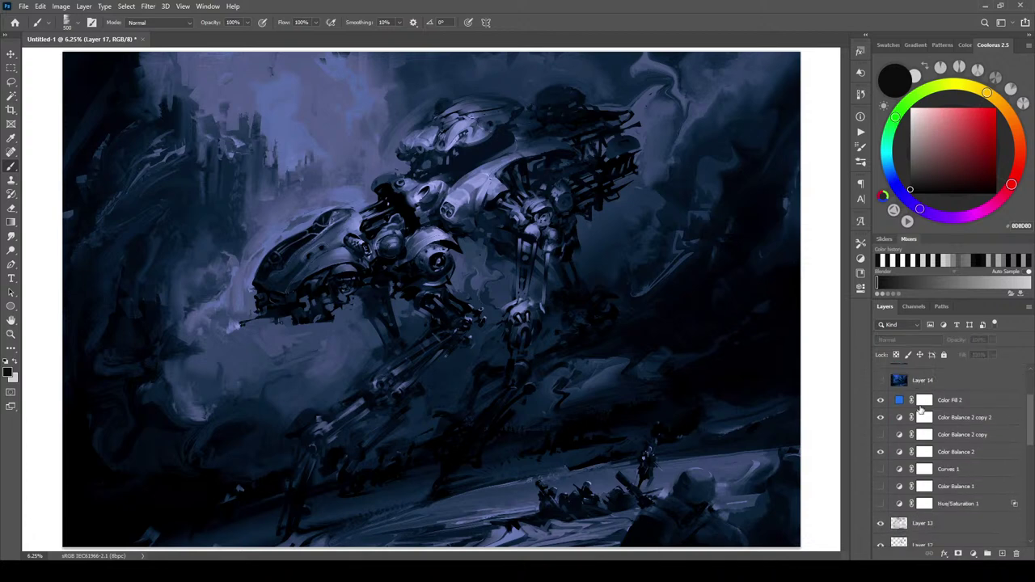
pyautogui.click(881, 435)
pyautogui.moveTo(886, 456); pyautogui.dragTo(881, 503)
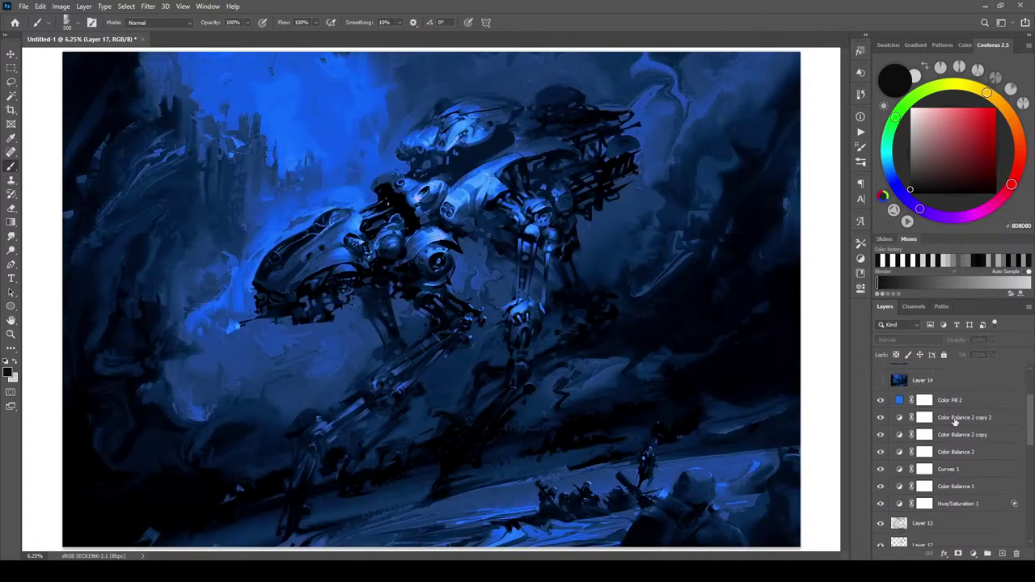
# Group the layers from Color Fill 2 down to Layer 2 as "Workgroup" and hide the group
pyautogui.click(995, 407)
pyautogui.moveTo(1027, 422); pyautogui.dragTo(1022, 517)
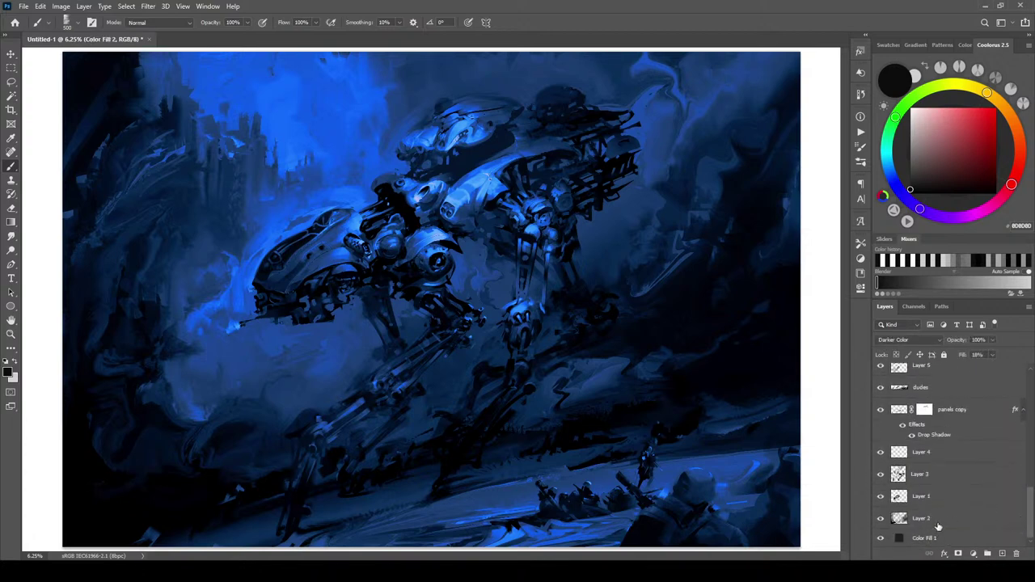
pyautogui.keyDown('shift'); pyautogui.click(939, 522); pyautogui.keyUp('shift')
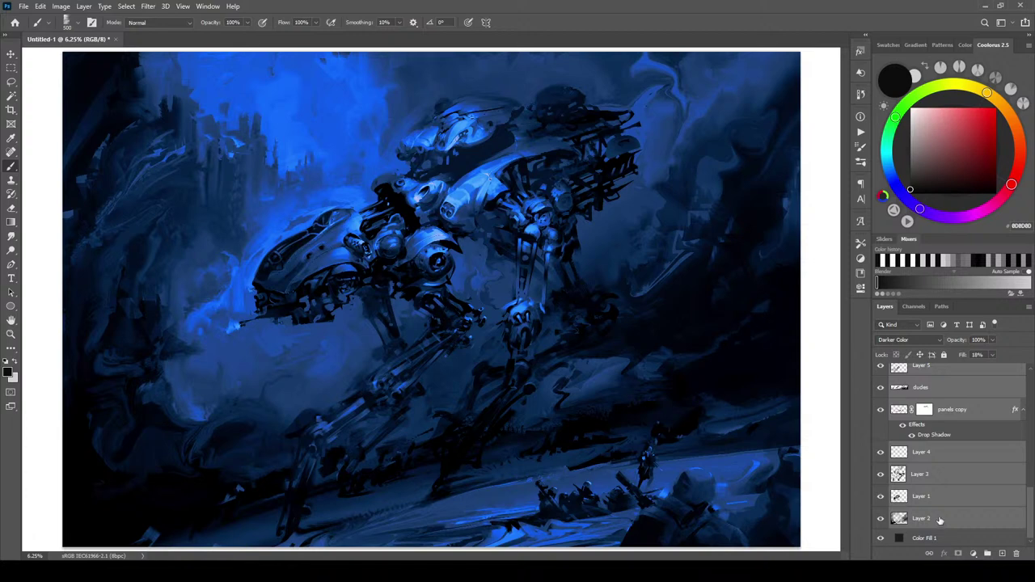
pyautogui.hotkey('ctrl', 'g')
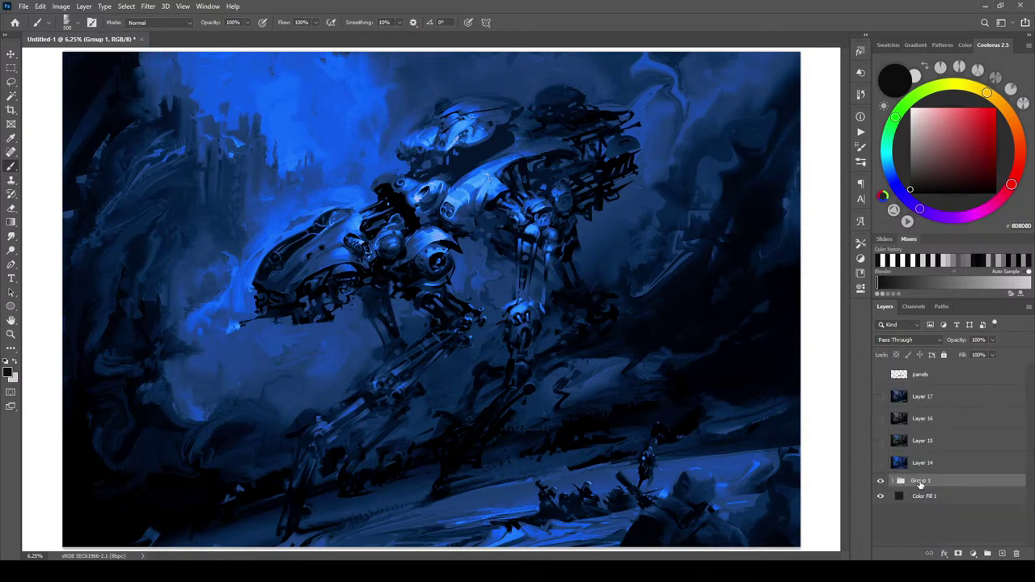
pyautogui.write('Workgroup')
pyautogui.press('Return')
pyautogui.click(881, 481)
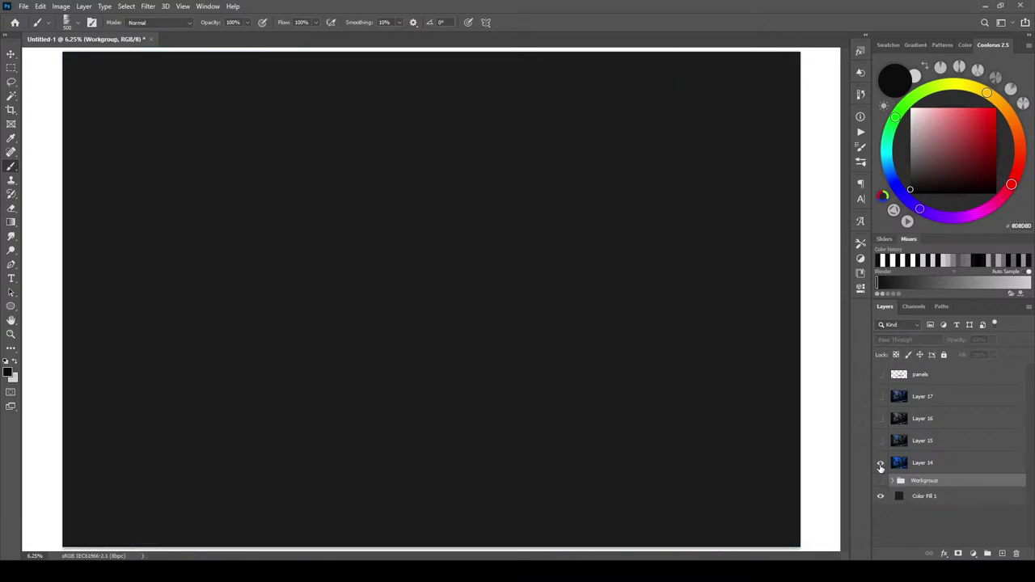
# Show the merged copies Layer 14 to Layer 17 and compare them, leaving only Layers 14, 15 and 17 shown among them
pyautogui.click(881, 463)
pyautogui.click(881, 441)
pyautogui.click(881, 418)
pyautogui.click(881, 396)
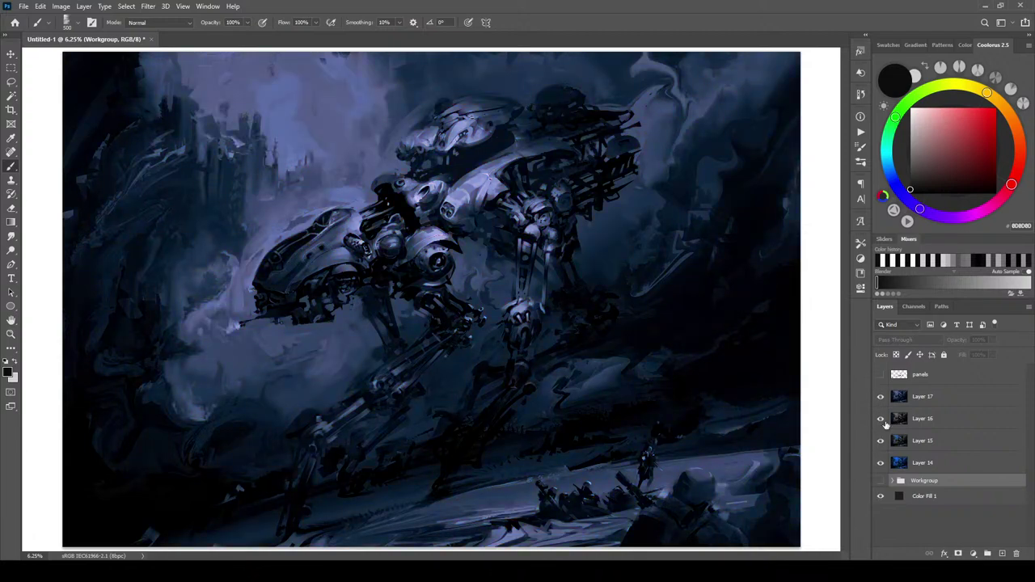
pyautogui.moveTo(881, 396); pyautogui.dragTo(881, 441)
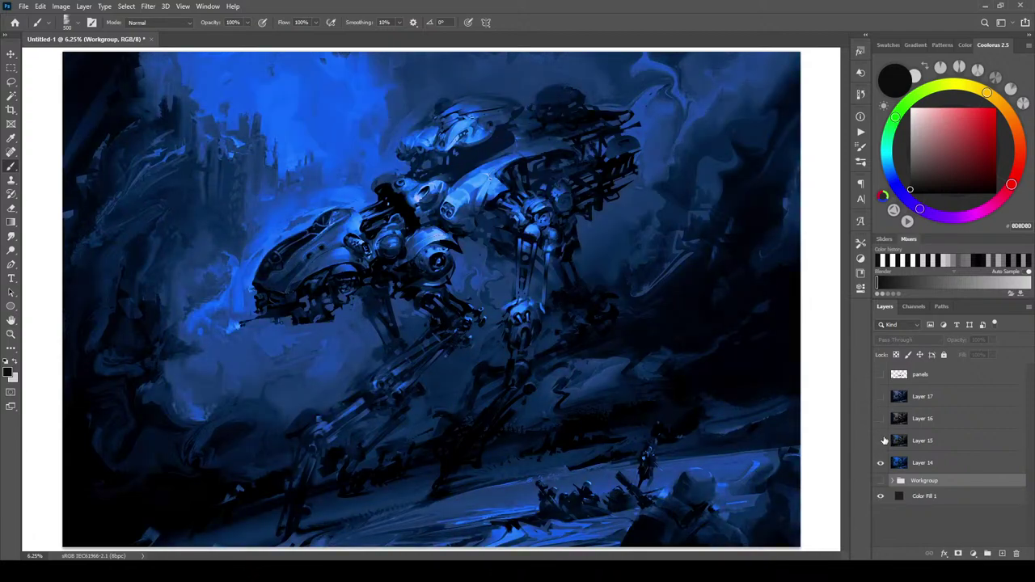
pyautogui.click(881, 440)
pyautogui.click(881, 418)
pyautogui.click(912, 440)
pyautogui.click(881, 418)
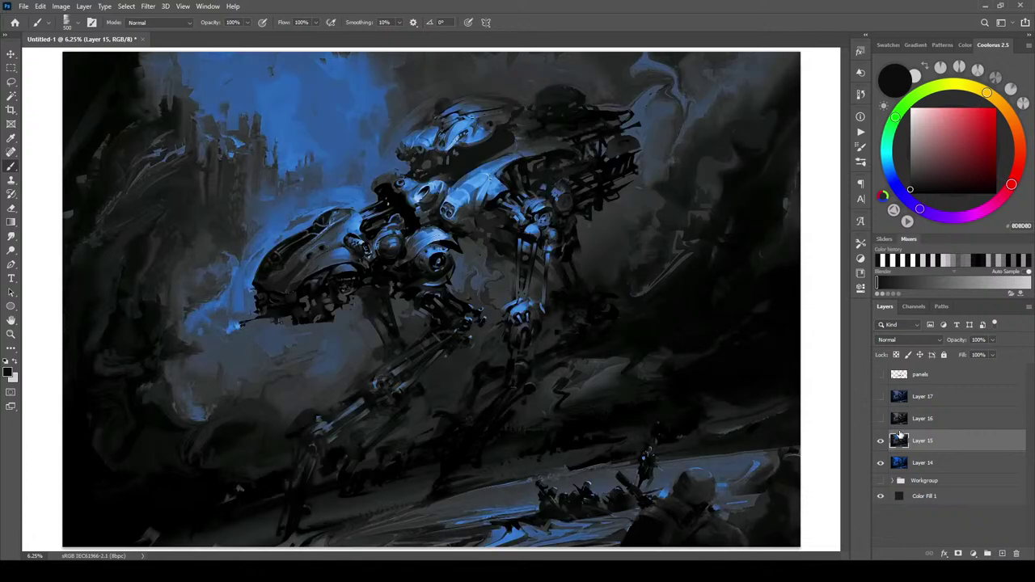
pyautogui.click(881, 396)
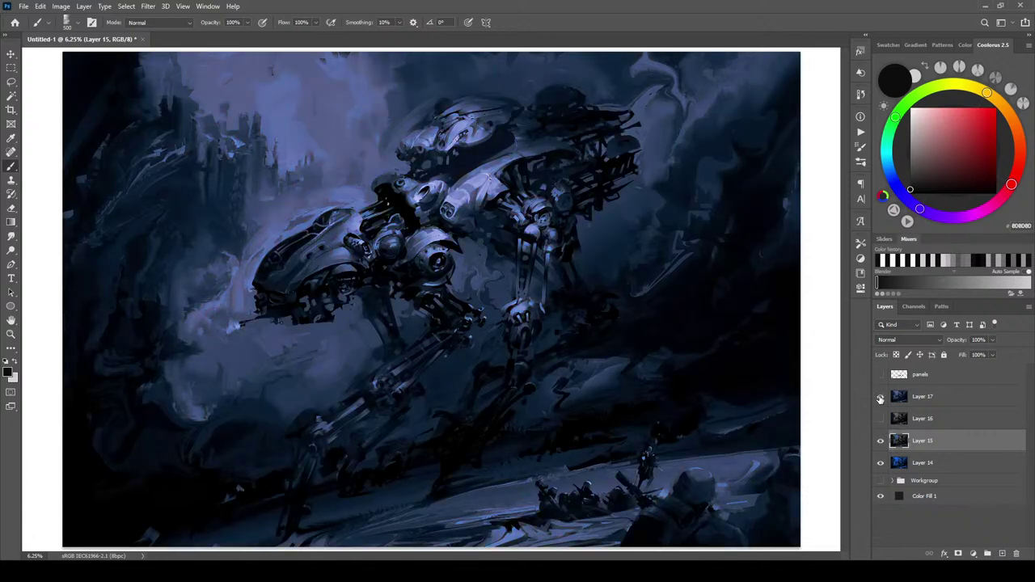
# Move Layer 16 above Layer 17, show it and set its blend mode to Luminosity
pyautogui.moveTo(919, 402); pyautogui.dragTo(917, 388)
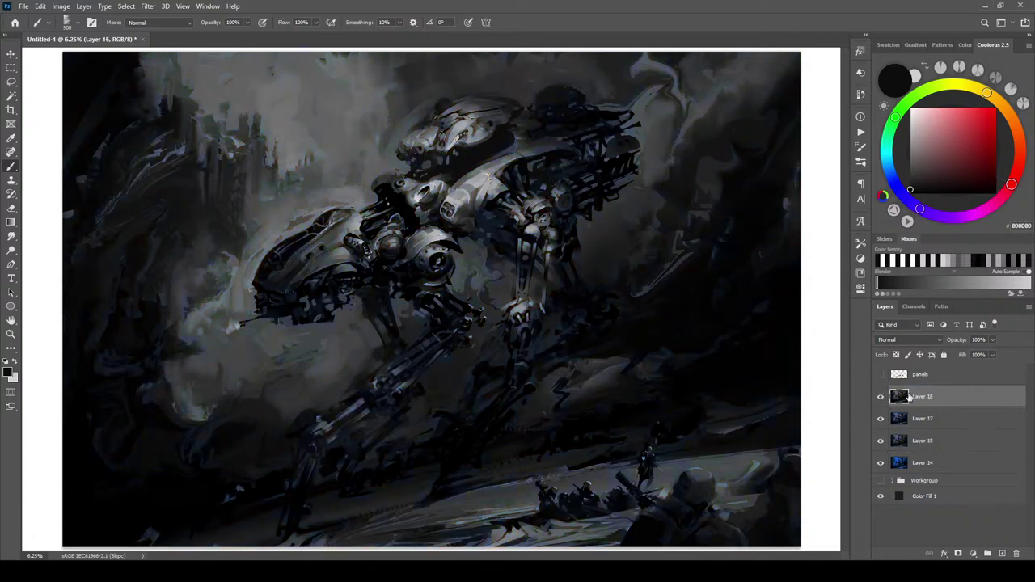
pyautogui.click(909, 341)
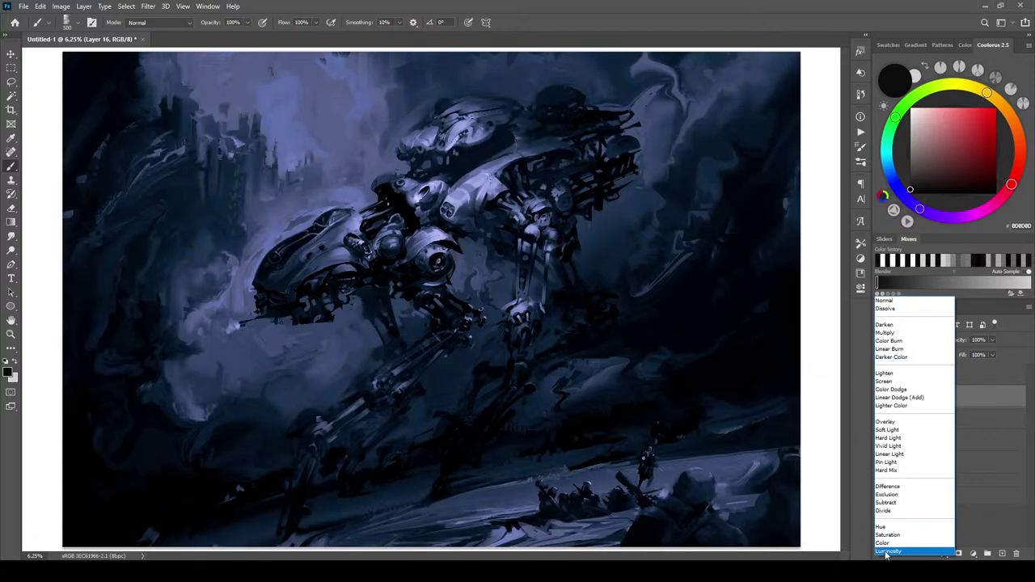
pyautogui.click(890, 549)
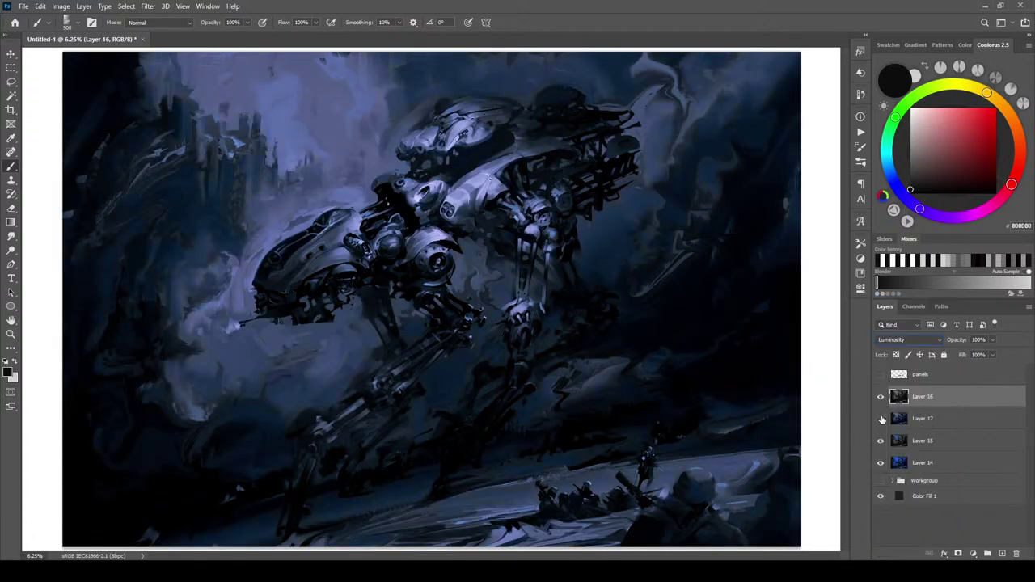
# Hide Layer 17 and, after trying Lighter Color, set Layer 15's blend mode to Overlay
pyautogui.click(907, 418)
pyautogui.click(881, 418)
pyautogui.click(881, 440)
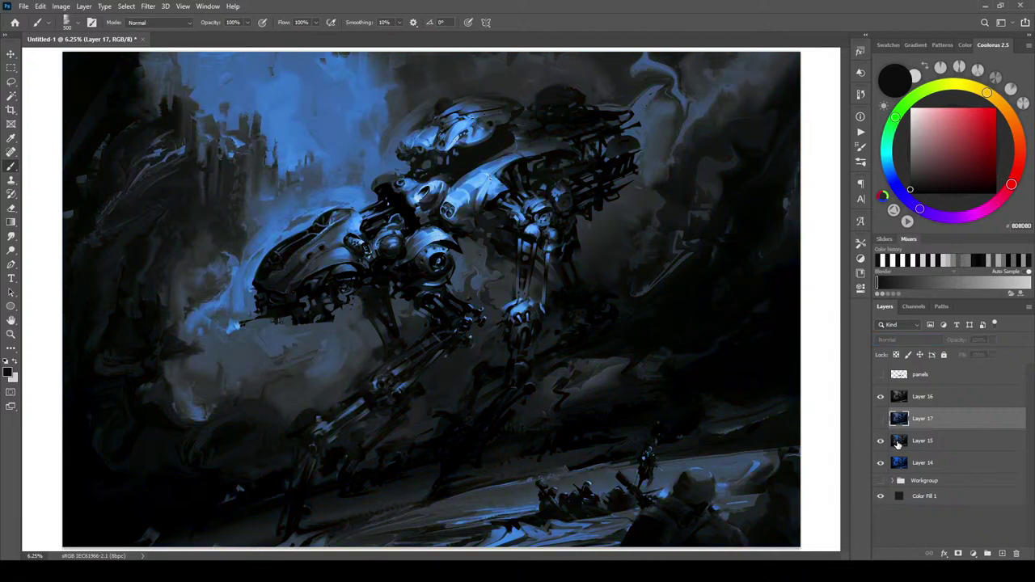
pyautogui.click(901, 437)
pyautogui.click(905, 342)
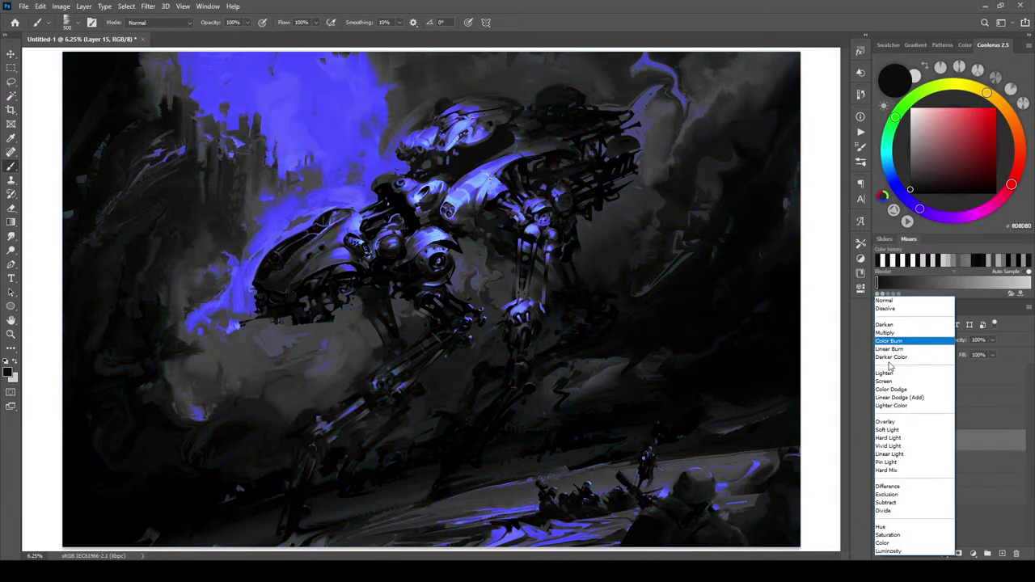
pyautogui.click(885, 406)
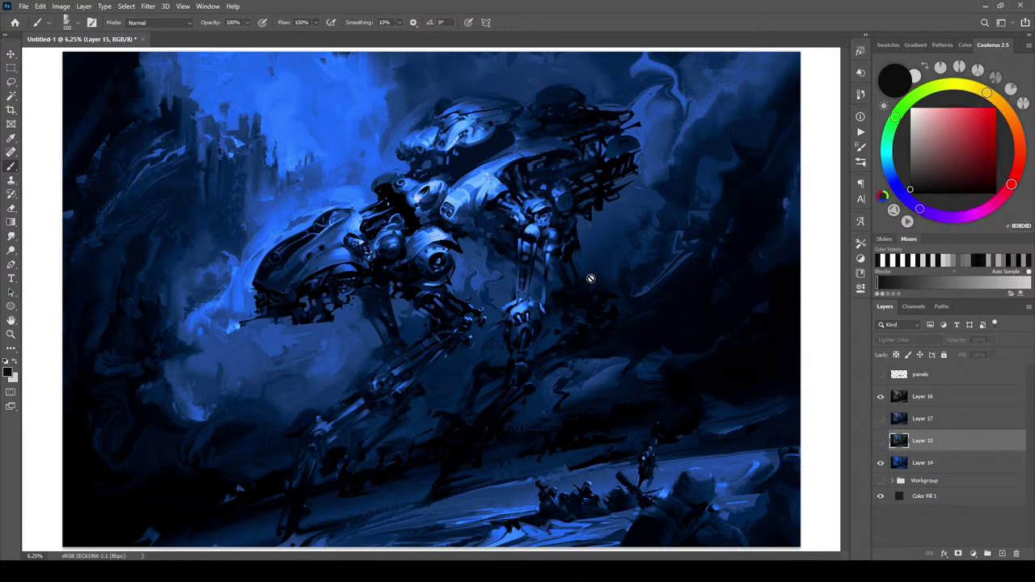
pyautogui.click(882, 442)
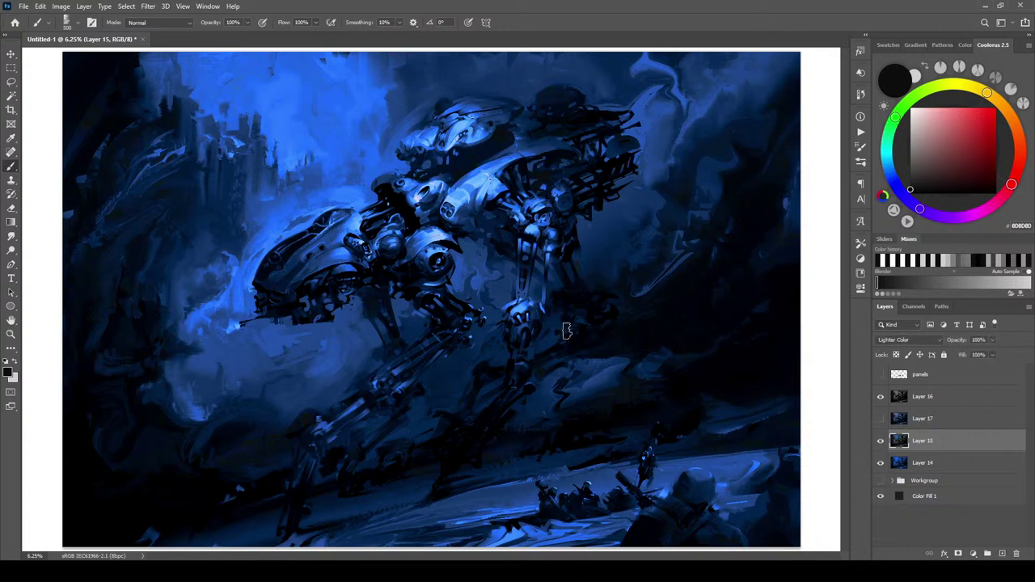
pyautogui.click(908, 339)
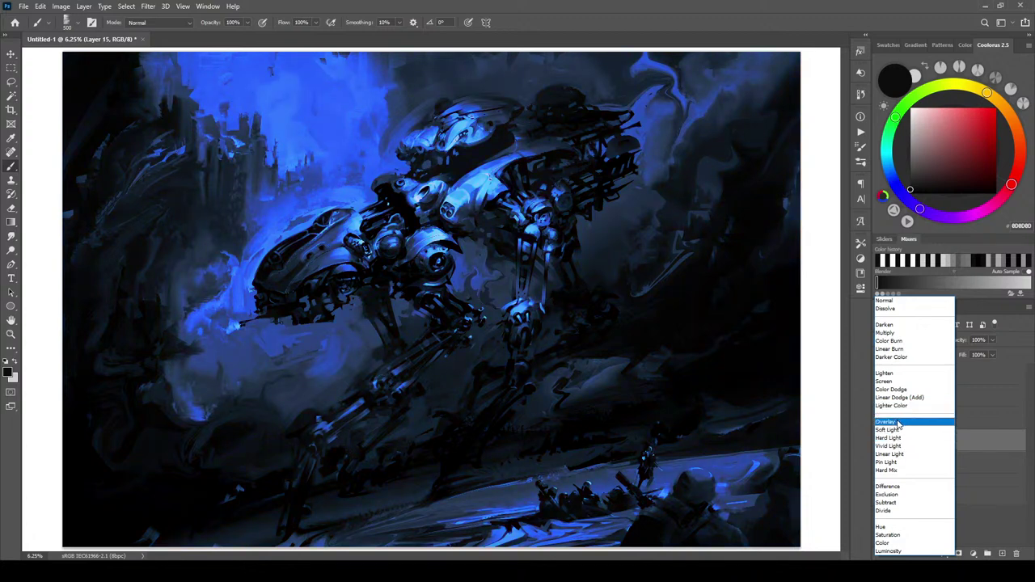
pyautogui.click(899, 424)
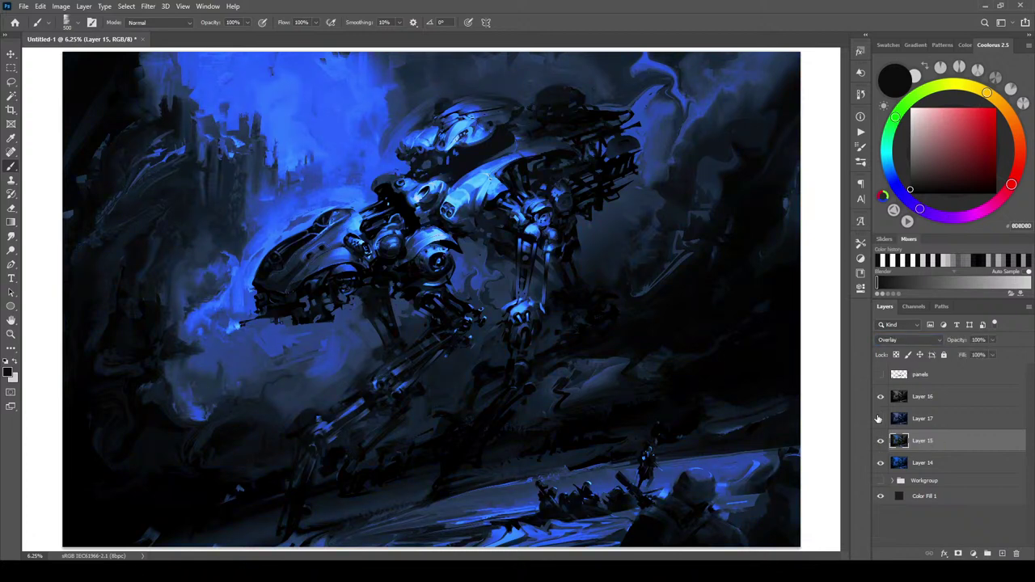
# Show Layer 17 and set its blend mode to Difference, testing lower opacities before restoring 100%
pyautogui.click(880, 419)
pyautogui.click(912, 418)
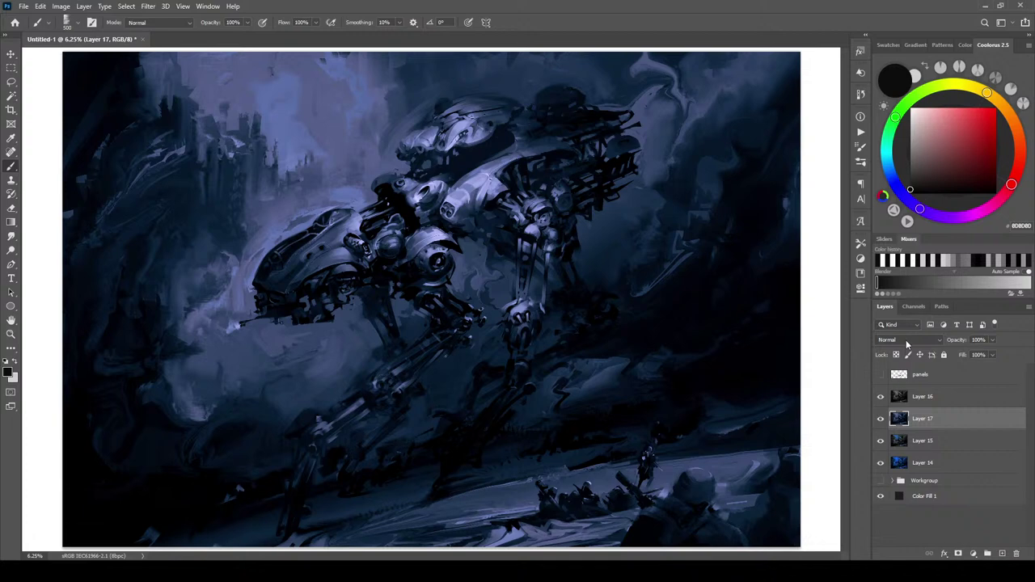
pyautogui.click(904, 340)
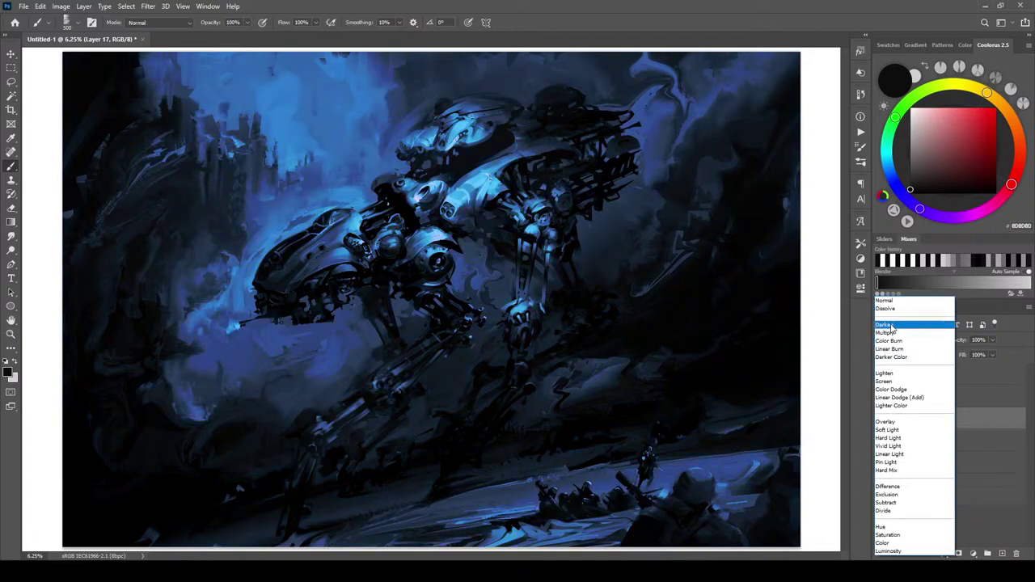
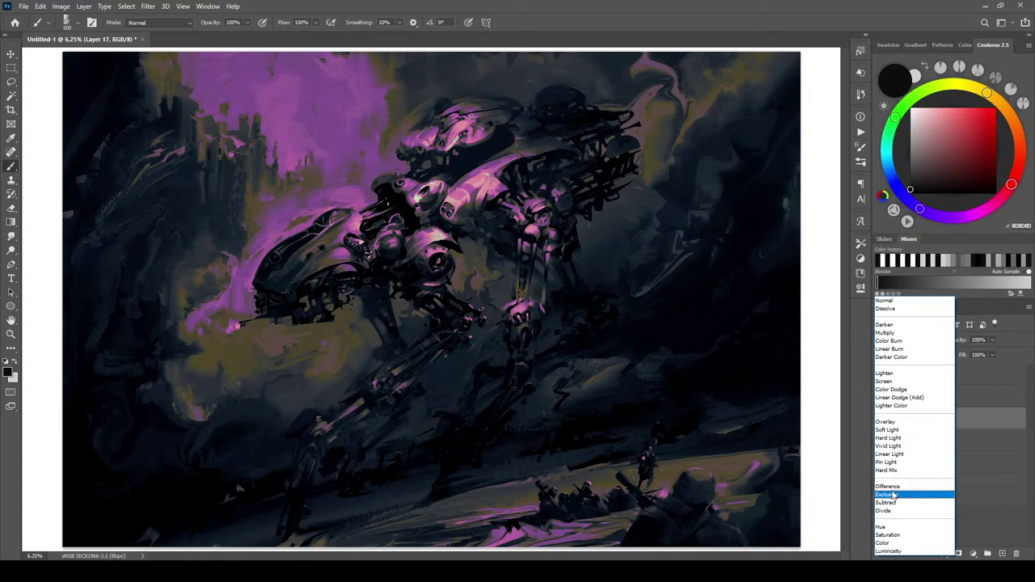
pyautogui.click(894, 486)
pyautogui.moveTo(992, 342); pyautogui.dragTo(981, 354)
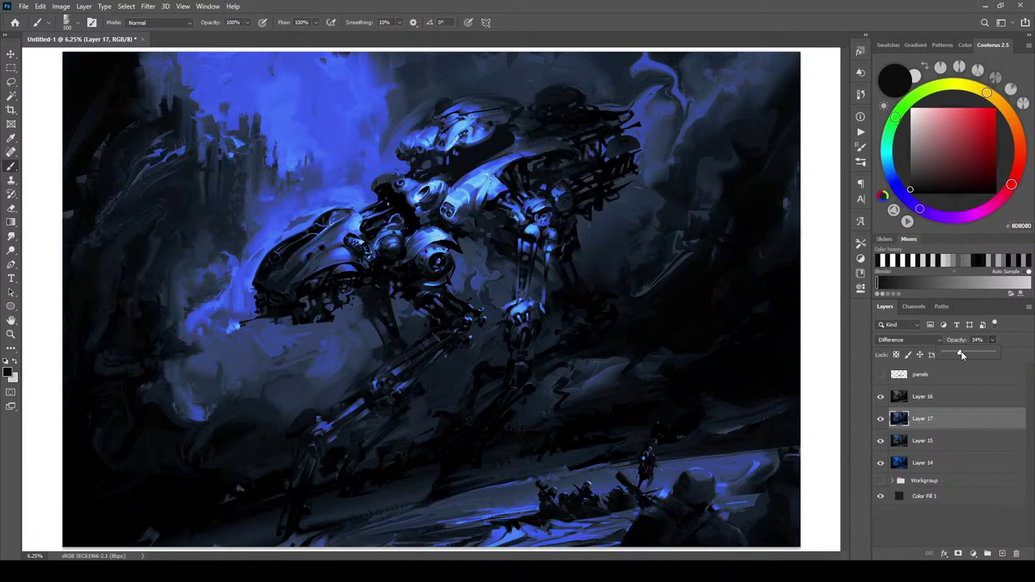
pyautogui.moveTo(973, 353); pyautogui.dragTo(1018, 353)
pyautogui.click(993, 355)
# Duplicate Layer 17, hide the original, and set the copy's blend mode to Exclusion with 93% fill
pyautogui.hotkey('ctrl', 'j')
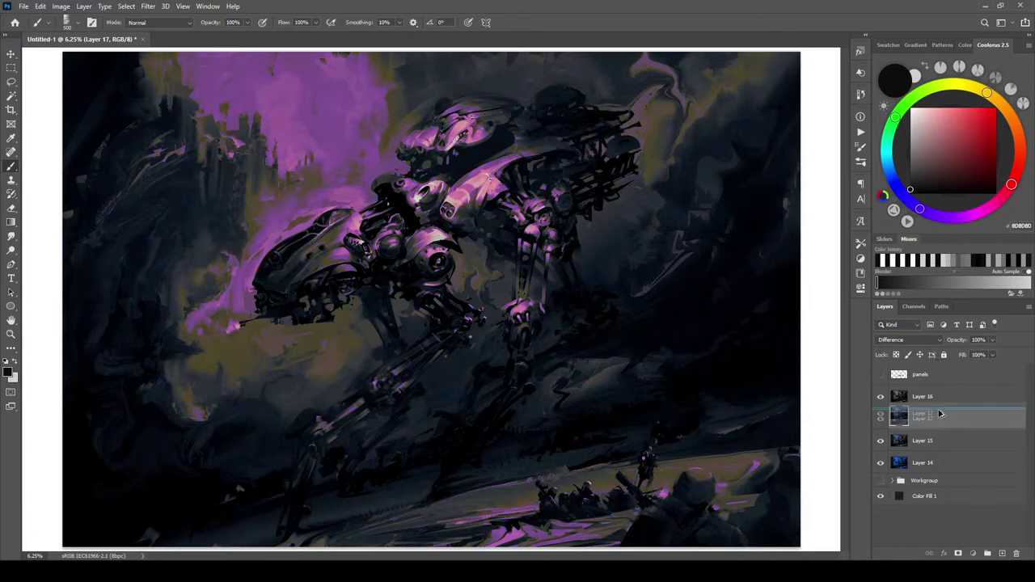
pyautogui.click(881, 419)
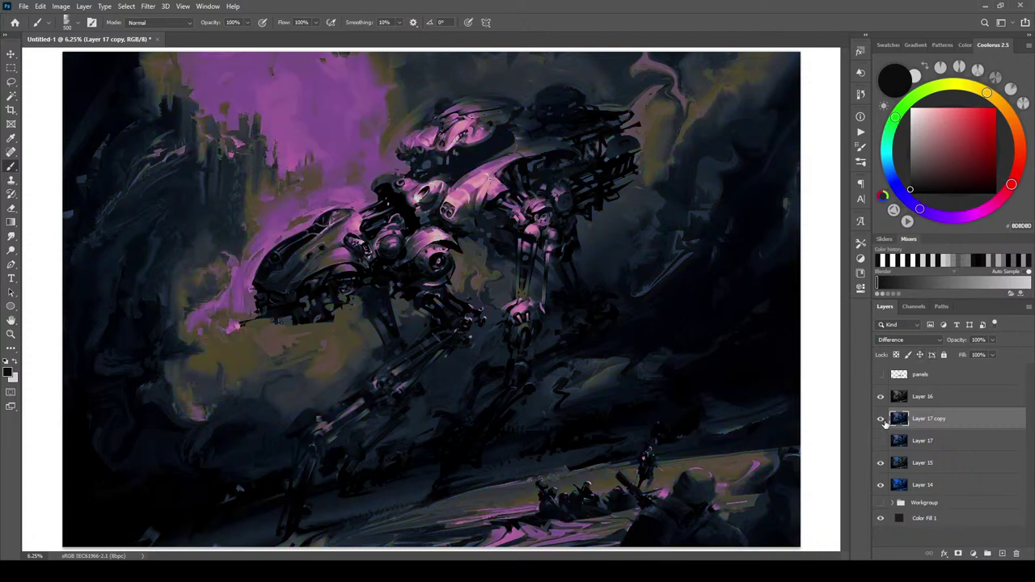
pyautogui.click(907, 341)
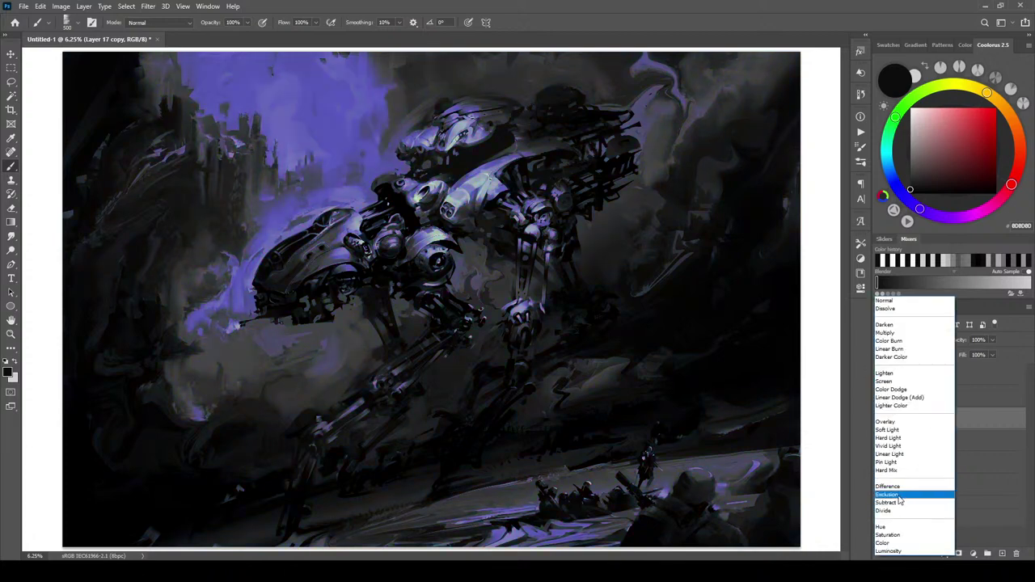
pyautogui.click(904, 494)
pyautogui.click(992, 340)
pyautogui.moveTo(992, 354)
pyautogui.mouseDown()
pyautogui.moveTo(943, 356)
pyautogui.moveTo(998, 354)
pyautogui.moveTo(965, 356)
pyautogui.moveTo(994, 369)
pyautogui.moveTo(976, 371)
pyautogui.moveTo(1008, 366)
pyautogui.moveTo(993, 371)
pyautogui.mouseUp()
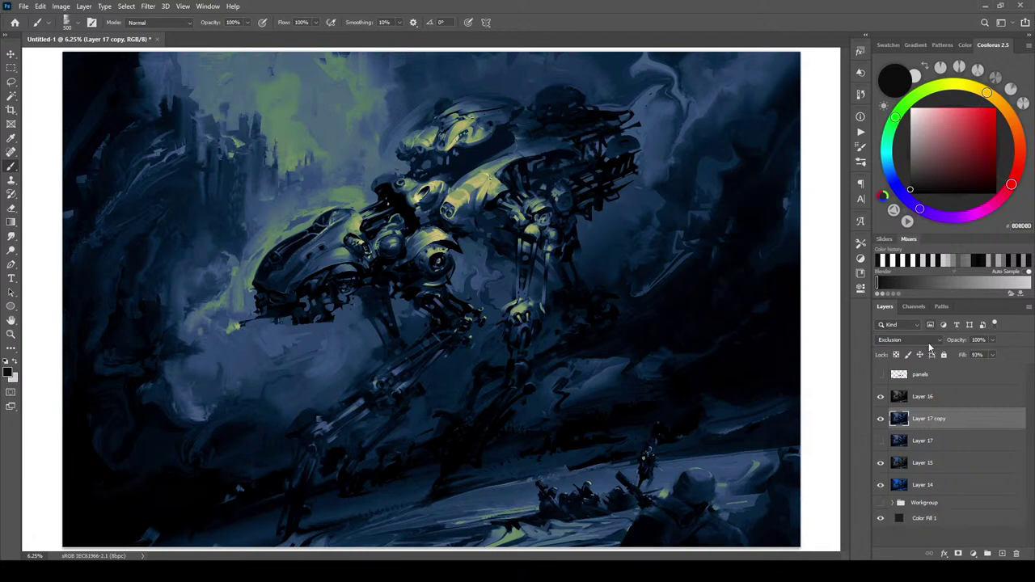
# Show the original Layer 17 and move it above Layer 17 copy, testing lower fill values before restoring 100%
pyautogui.click(881, 441)
pyautogui.click(914, 441)
pyautogui.moveTo(906, 441); pyautogui.dragTo(927, 414)
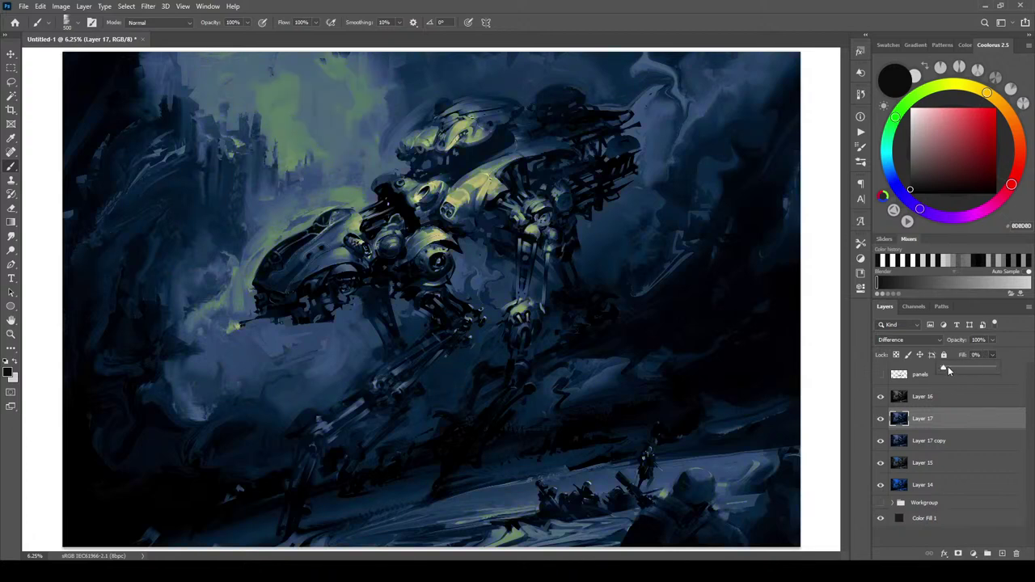
pyautogui.moveTo(993, 367)
pyautogui.mouseDown()
pyautogui.moveTo(955, 368)
pyautogui.moveTo(1009, 365)
pyautogui.mouseUp()
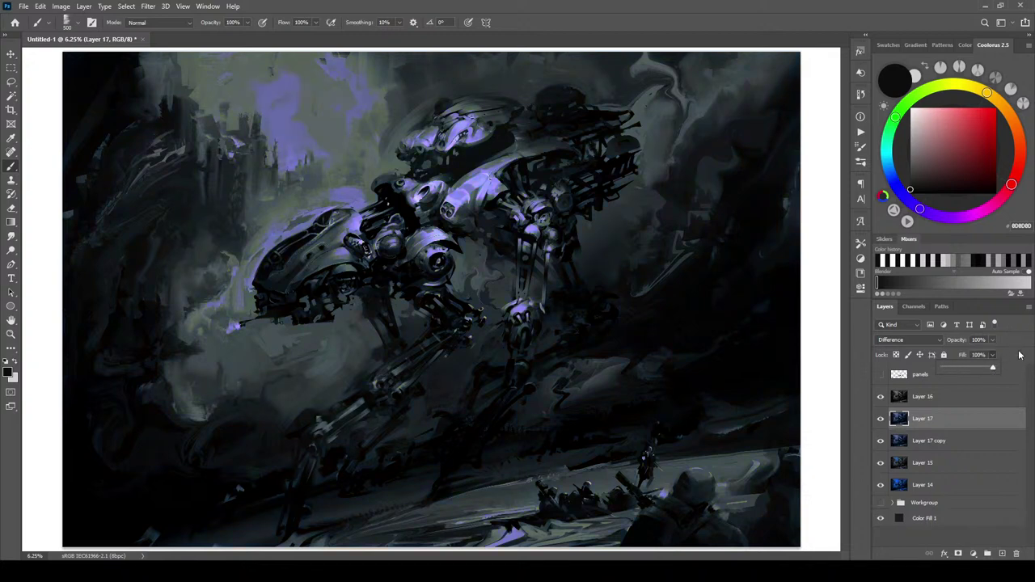
# Compare the image with Layers 17 and 16 on and off, and test Layer 17's opacity before restoring 100%
pyautogui.click(881, 419)
pyautogui.click(881, 419)
pyautogui.click(882, 419)
pyautogui.click(880, 398)
pyautogui.click(880, 397)
pyautogui.moveTo(985, 355); pyautogui.dragTo(1026, 343)
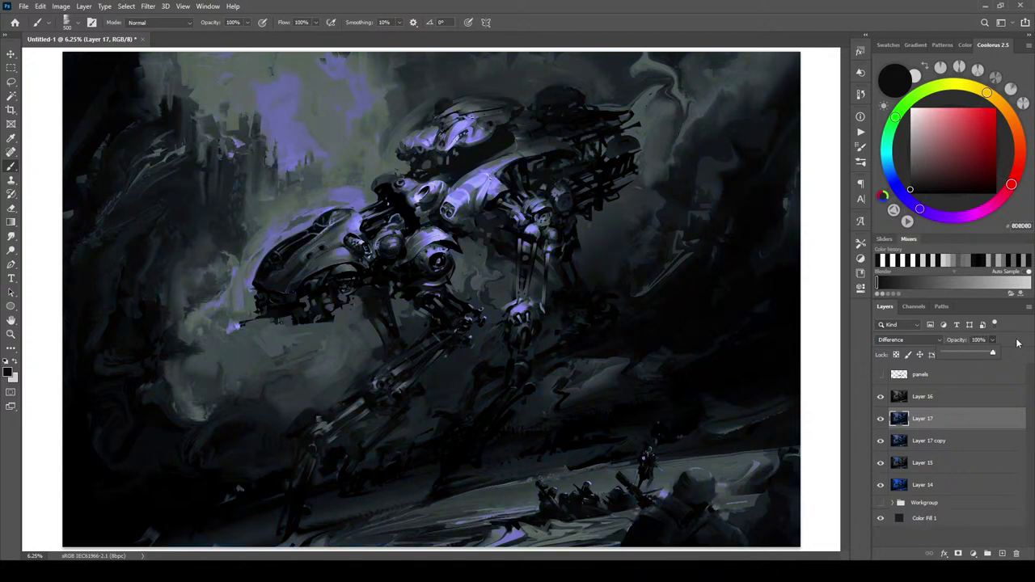
# Hide Layer 16, Layer 17 copy and Layer 17, and make Layer 16 the active layer
pyautogui.moveTo(959, 416); pyautogui.dragTo(919, 407)
pyautogui.click(881, 396)
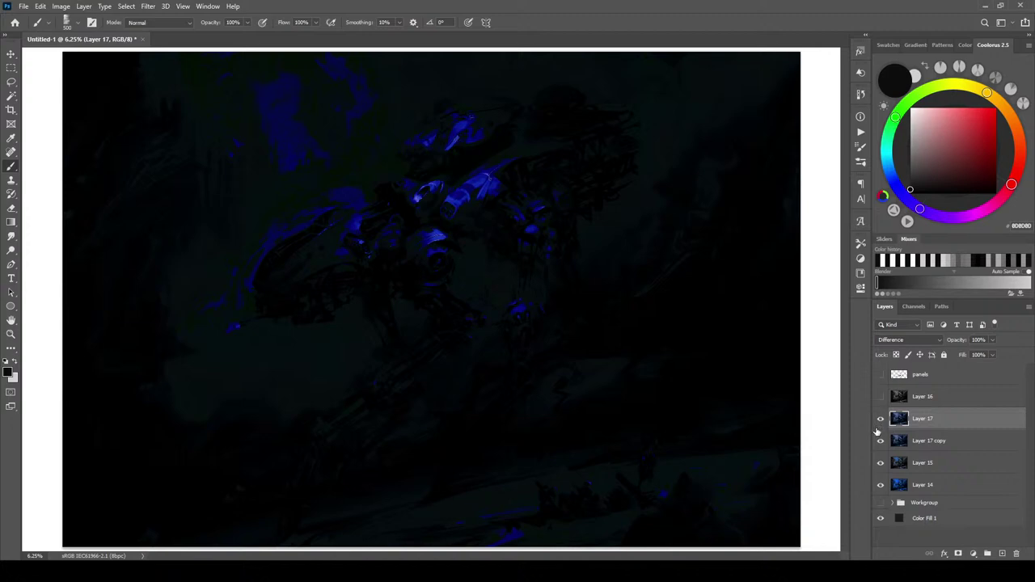
pyautogui.click(881, 441)
pyautogui.click(881, 419)
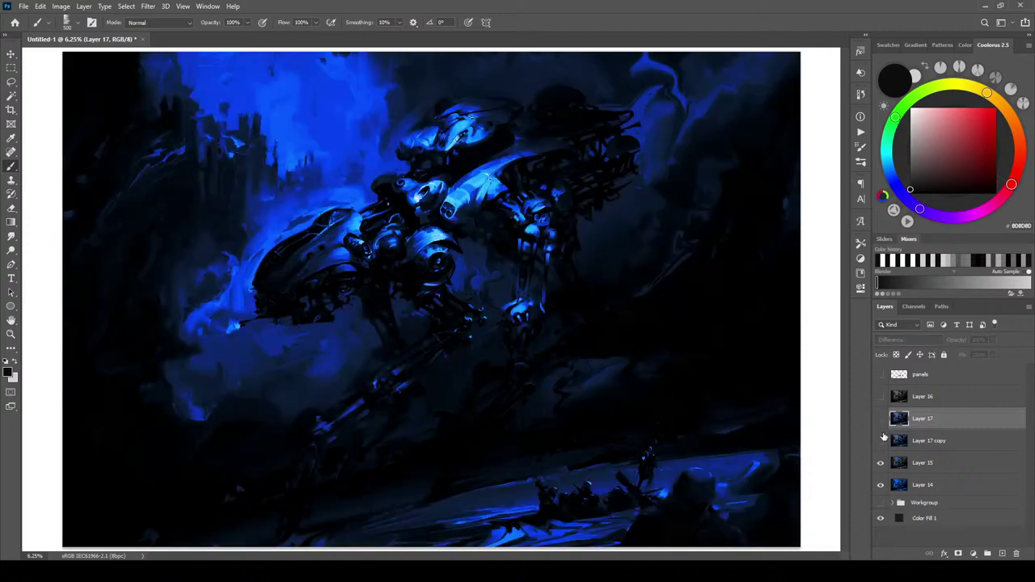
pyautogui.click(894, 400)
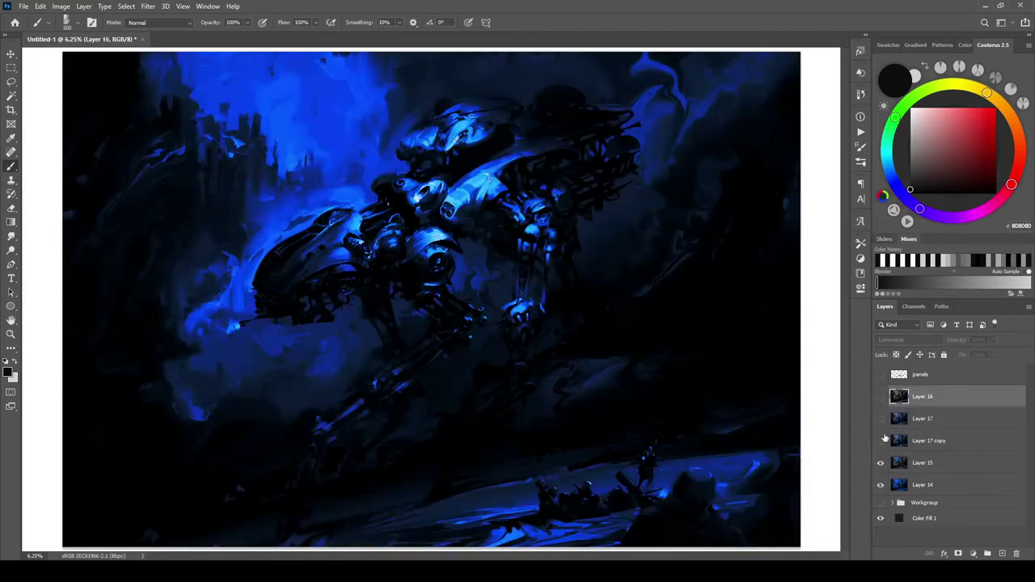
# Test visibility combinations of Layers 15, 16, 17 and 17 copy, leaving Layers 14, 15 and 16 shown over the hidden Workgroup
pyautogui.click(880, 441)
pyautogui.click(880, 440)
pyautogui.click(881, 441)
pyautogui.click(880, 441)
pyautogui.click(881, 396)
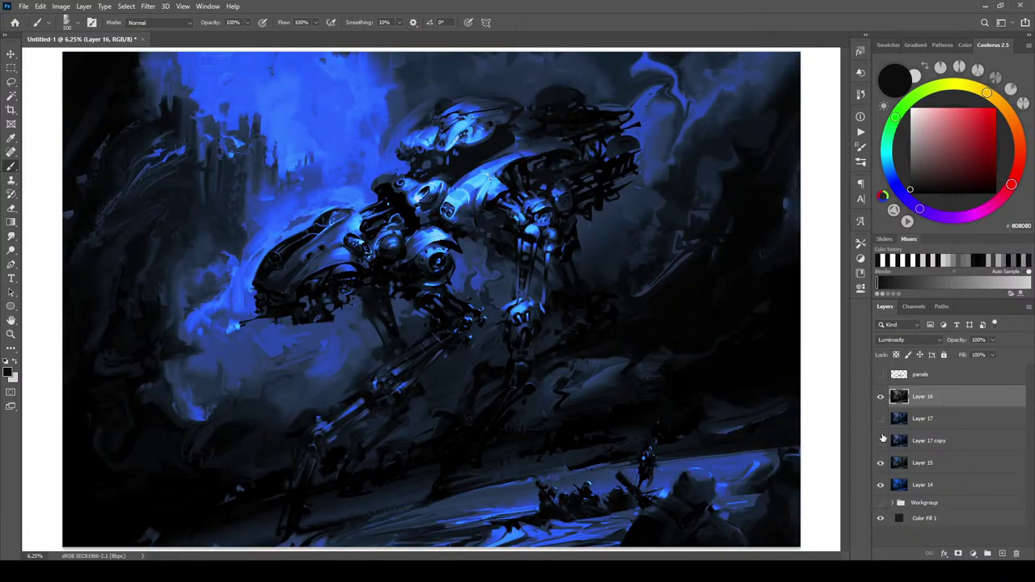
pyautogui.click(880, 396)
pyautogui.click(880, 464)
pyautogui.click(881, 465)
pyautogui.click(881, 441)
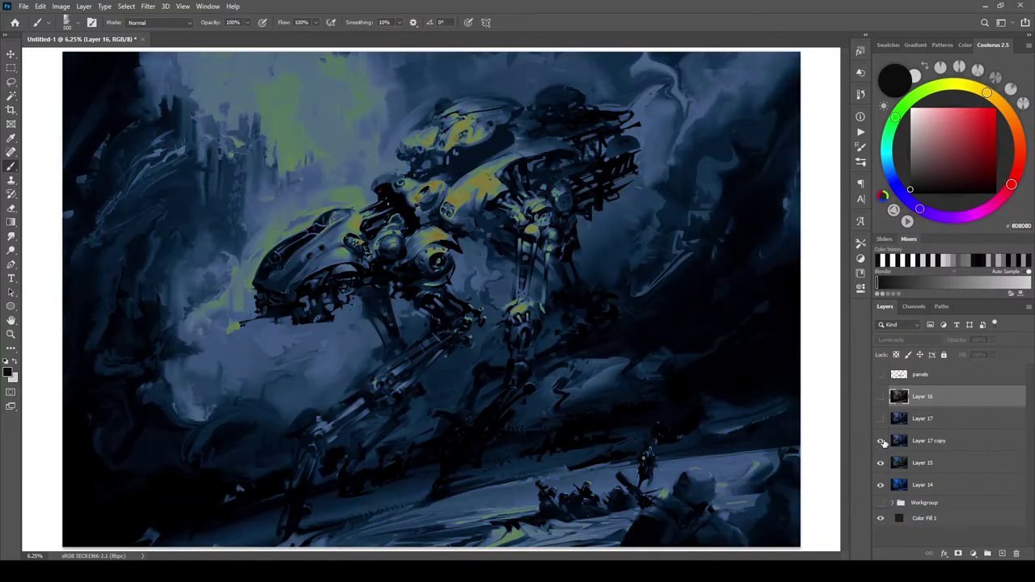
pyautogui.click(881, 418)
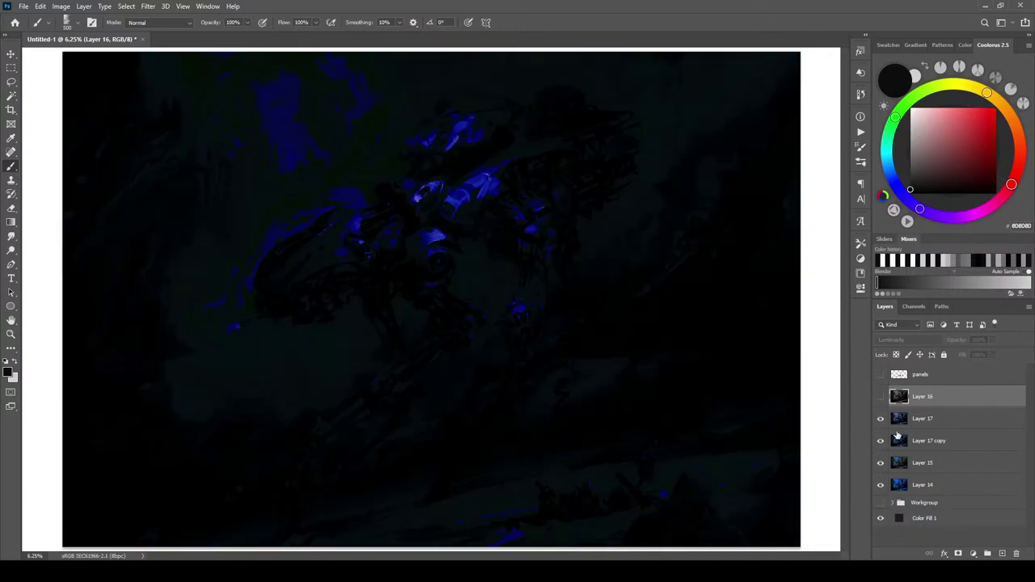
pyautogui.click(881, 397)
pyautogui.click(881, 418)
pyautogui.click(880, 396)
pyautogui.click(881, 440)
pyautogui.click(880, 396)
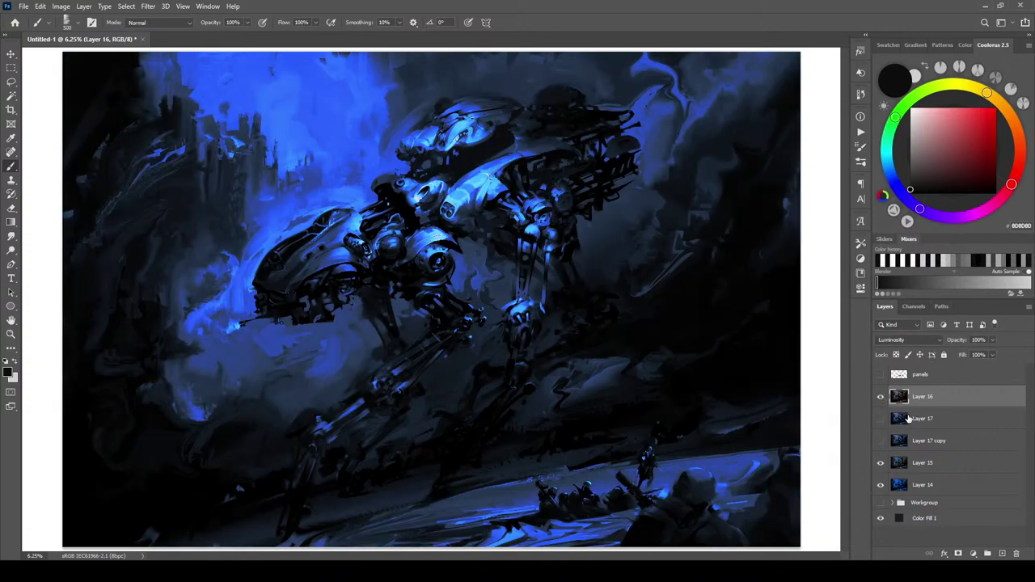
# Show Layer 17 beneath Layer 16, paste a merged copy of the image as a new layer, and hide that copy
pyautogui.click(881, 419)
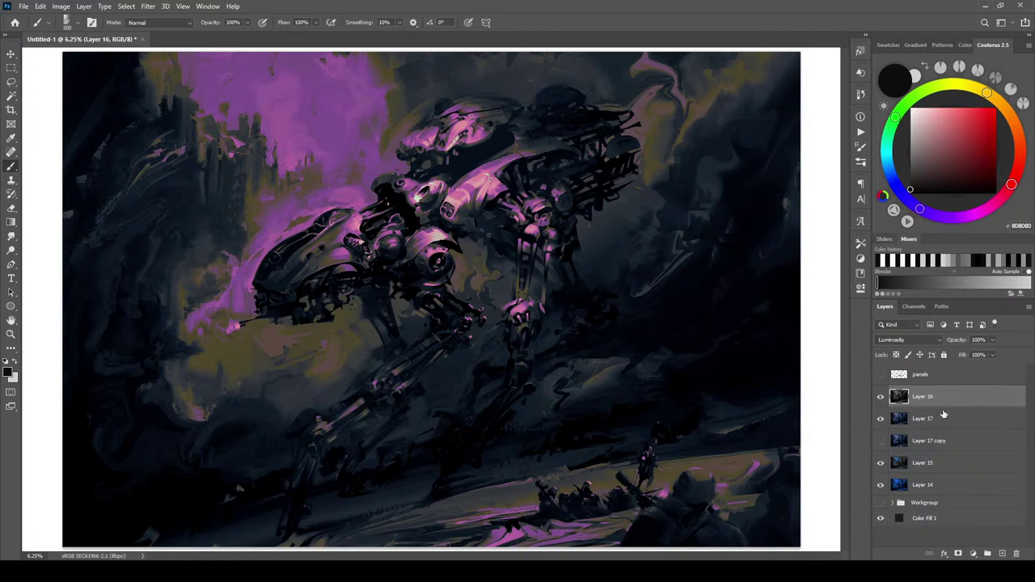
pyautogui.hotkey('ctrl', 'a')
pyautogui.hotkey('ctrl', 'shift', 'c')
pyautogui.hotkey('ctrl', 'v')
pyautogui.click(881, 397)
# Show Layer 17 copy in place of Layer 17 and paste a merged copy of the result as a new layer
pyautogui.click(881, 463)
pyautogui.click(882, 442)
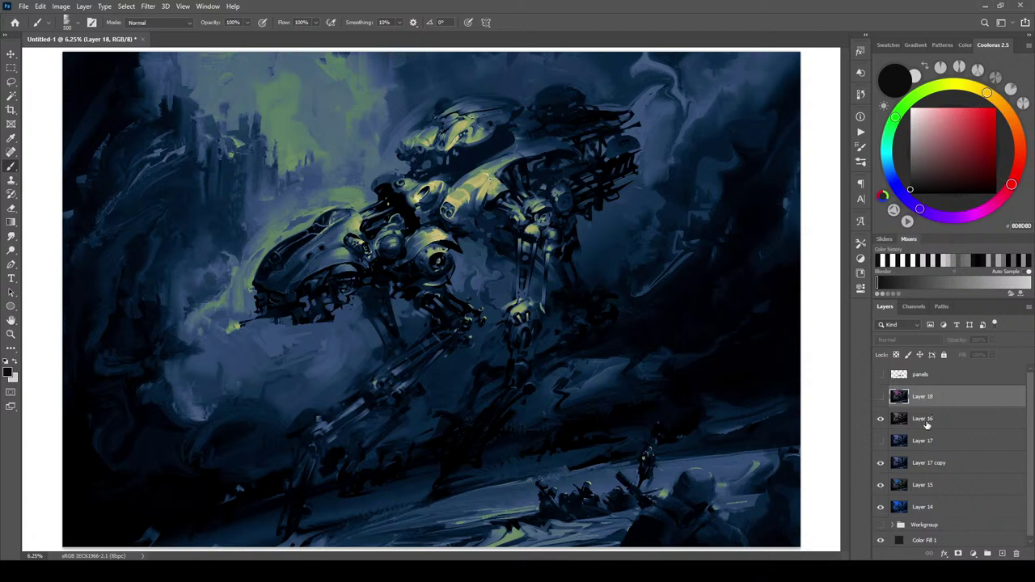
pyautogui.hotkey('ctrl', 'a')
pyautogui.hotkey('ctrl', 'shift', 'c')
pyautogui.hotkey('ctrl', 'v')
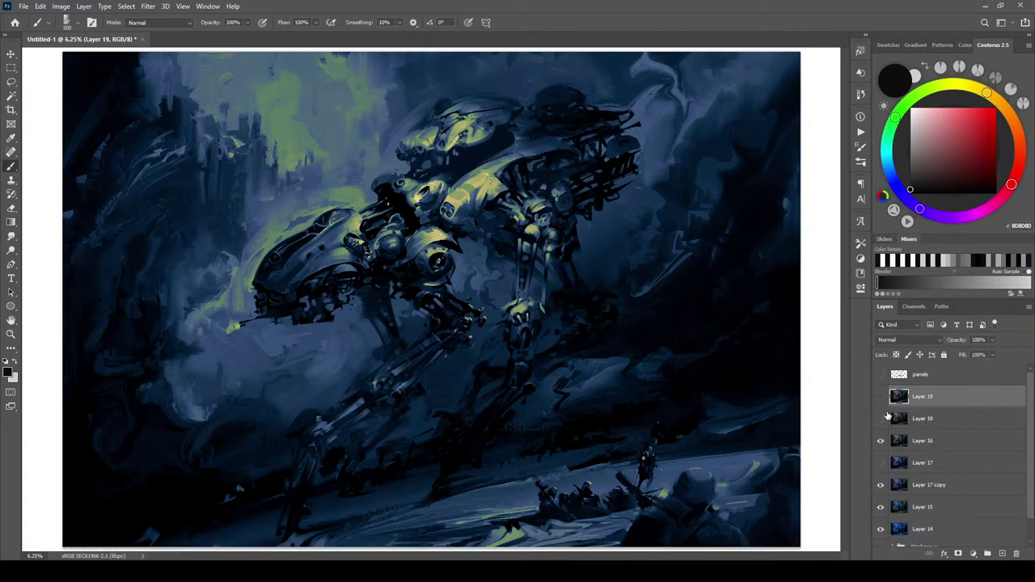
# Show Layer 17 together with Layer 17 copy, paste a merged copy as a new layer, and hide both source layers again
pyautogui.click(882, 464)
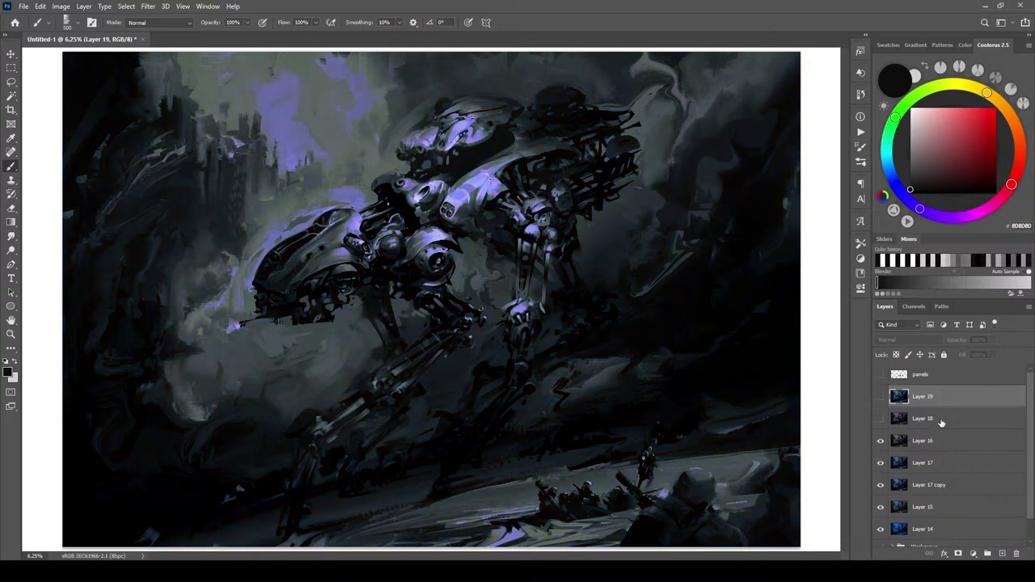
pyautogui.hotkey('ctrl', 'a')
pyautogui.hotkey('ctrl', 'shift', 'c')
pyautogui.hotkey('ctrl', 'v')
pyautogui.click(881, 485)
pyautogui.click(881, 507)
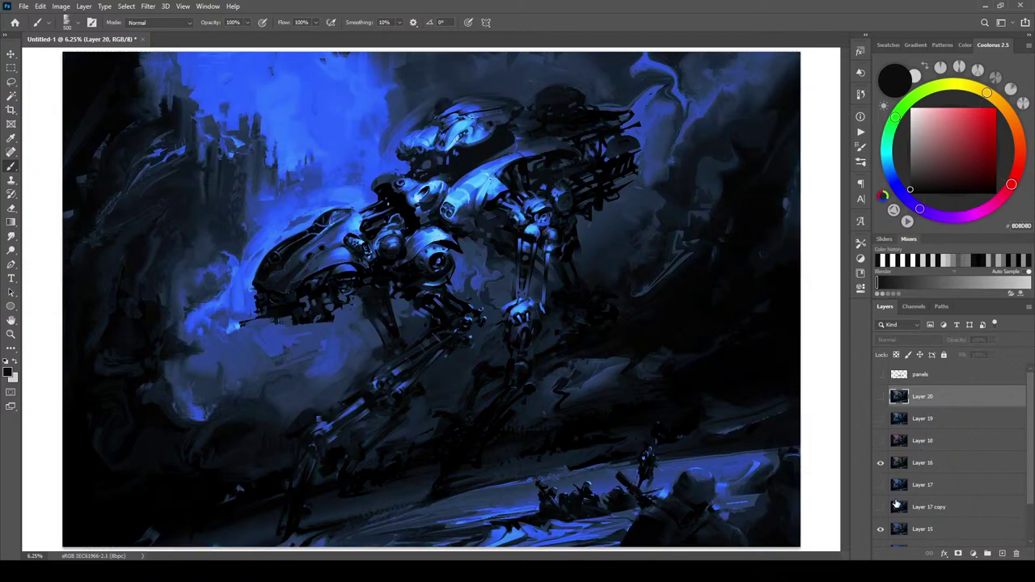
# Lower Layer 16's opacity to 46%, comparing the image with Layers 15 and 16 on and off and leaving both shown
pyautogui.click(881, 529)
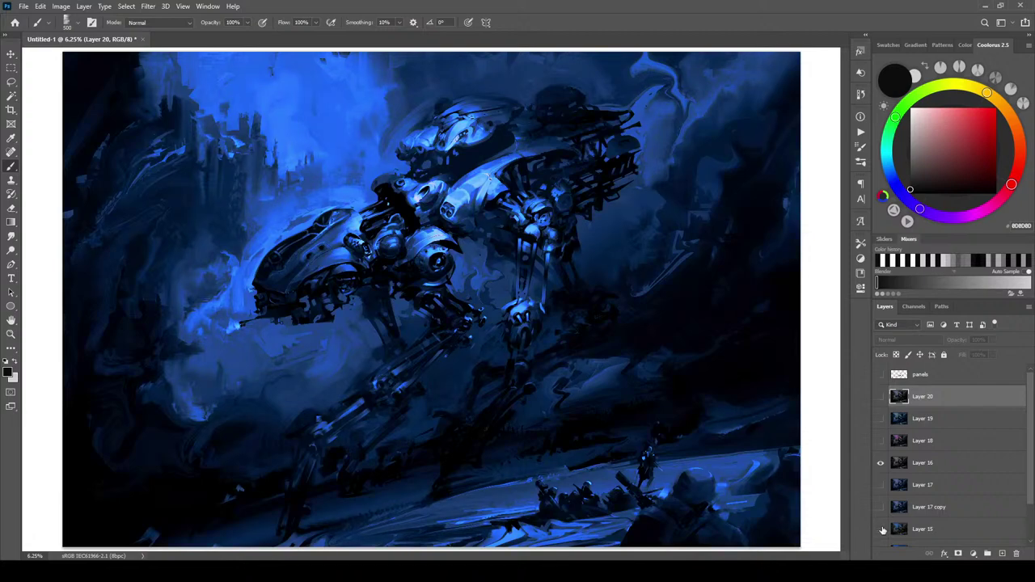
pyautogui.click(880, 463)
pyautogui.click(881, 464)
pyautogui.click(906, 468)
pyautogui.click(995, 339)
pyautogui.moveTo(985, 351)
pyautogui.mouseDown()
pyautogui.moveTo(959, 357)
pyautogui.moveTo(966, 353)
pyautogui.mouseUp()
pyautogui.click(881, 530)
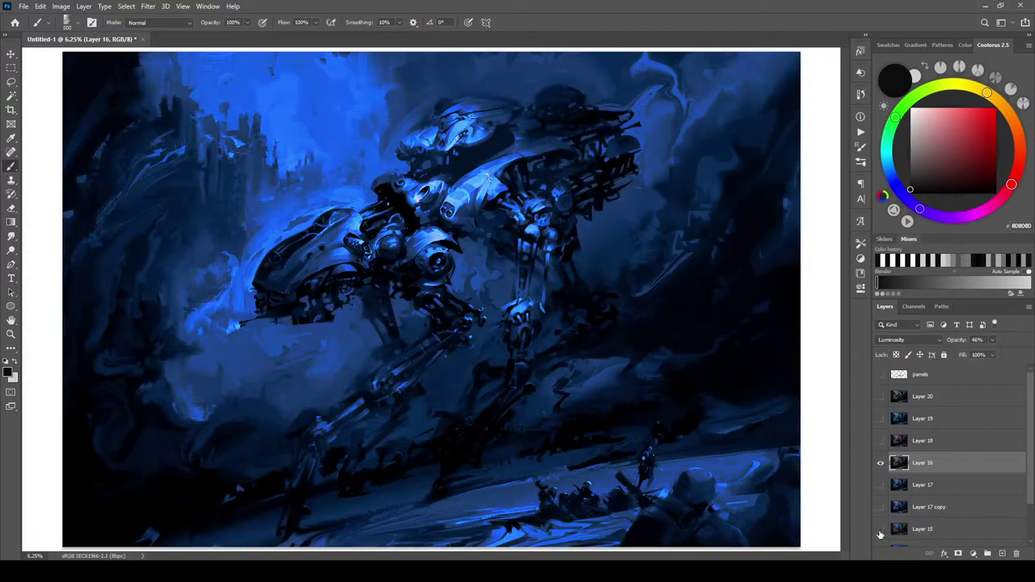
pyautogui.click(881, 531)
# Change Layer 15's blend mode to Soft Light and compare the image with that layer off and on
pyautogui.click(930, 529)
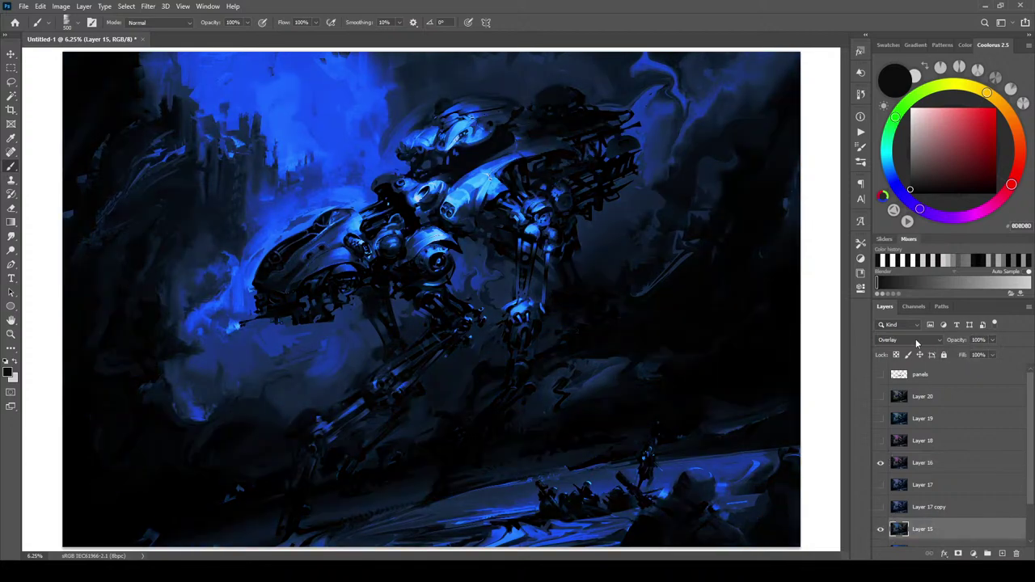
pyautogui.click(914, 340)
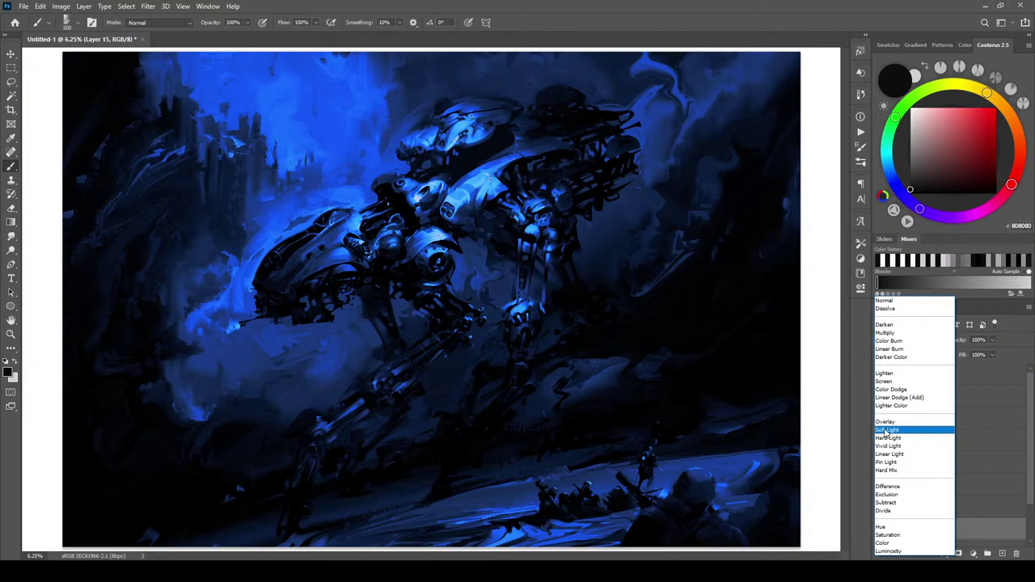
pyautogui.click(886, 431)
pyautogui.click(881, 530)
pyautogui.click(881, 530)
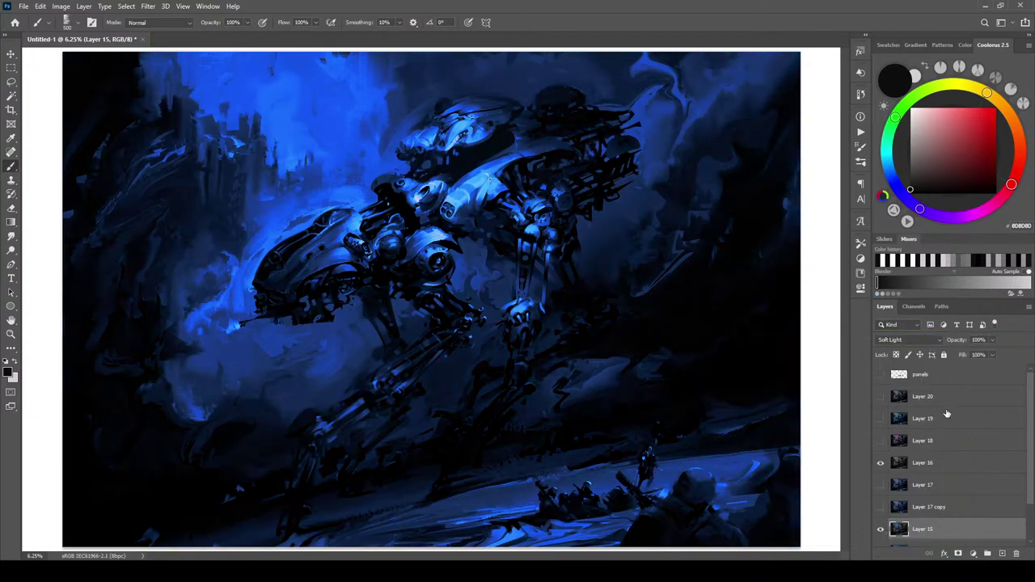
# Paste a merged copy of the Soft Light version as a new layer above Layer 20 and hide it
pyautogui.click(946, 402)
pyautogui.hotkey('ctrl', 'a')
pyautogui.hotkey('ctrl', 'v')
pyautogui.click(881, 397)
# Restore Layer 16's opacity to 100% and set Layer 15's blend mode back to Overlay
pyautogui.click(916, 478)
pyautogui.click(993, 355)
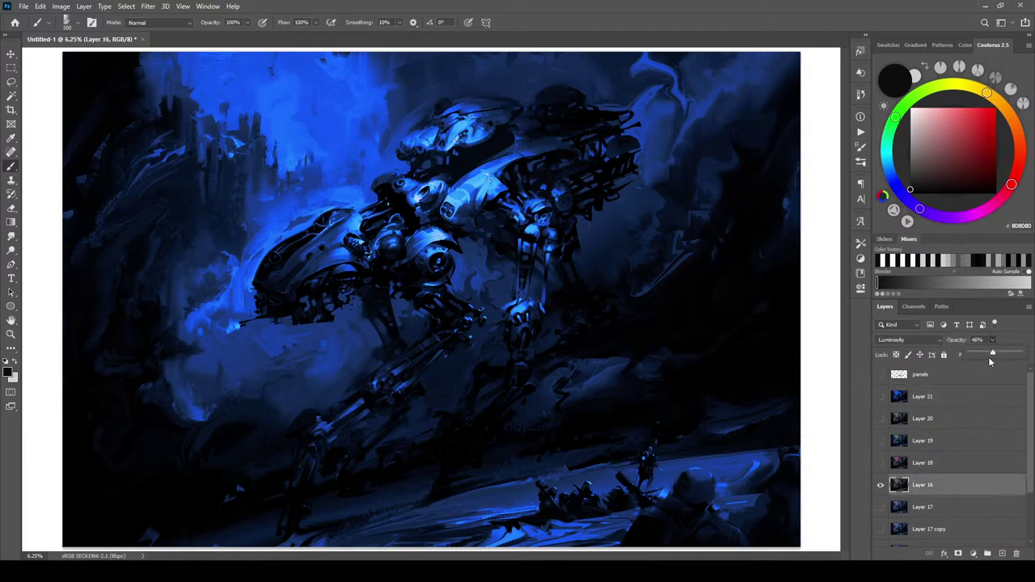
pyautogui.moveTo(994, 356); pyautogui.dragTo(1019, 355)
pyautogui.scroll(-2, 1024, 449)
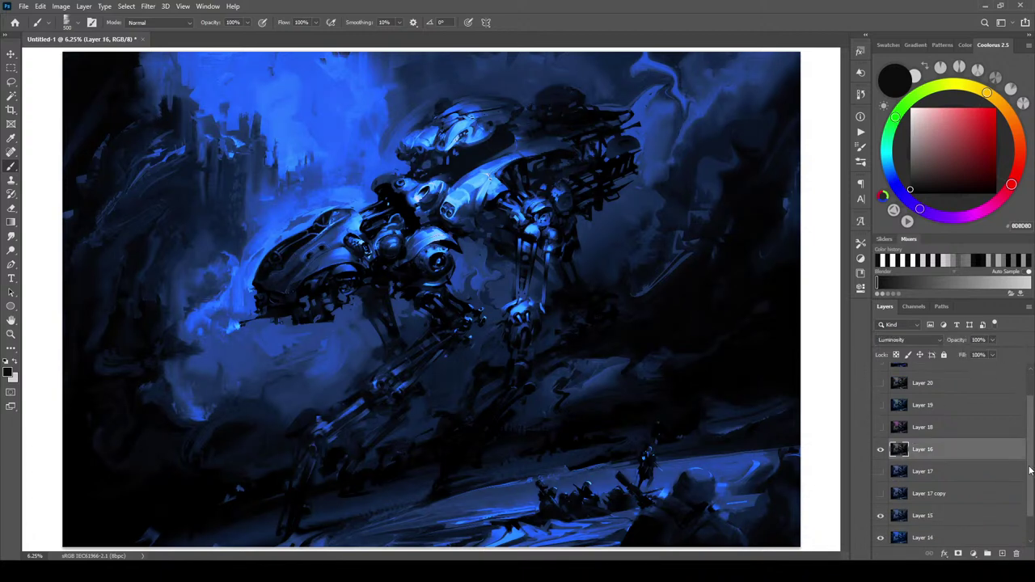
pyautogui.click(930, 512)
pyautogui.click(910, 340)
pyautogui.click(888, 484)
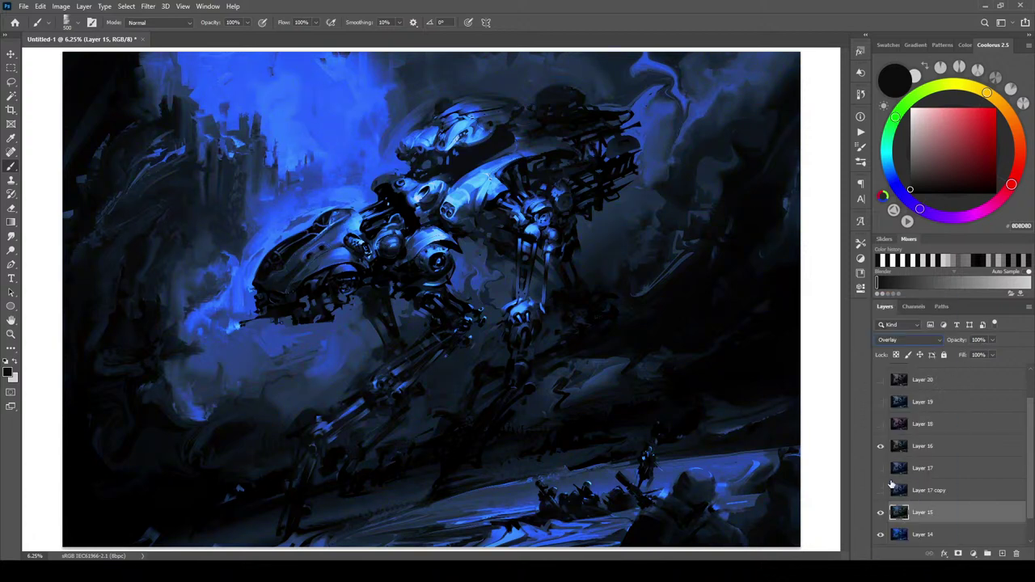
# Compare the merged Layers 21 and 20, leaving only Layer 20 of the two shown and active
pyautogui.scroll(2, 890, 426)
pyautogui.click(882, 396)
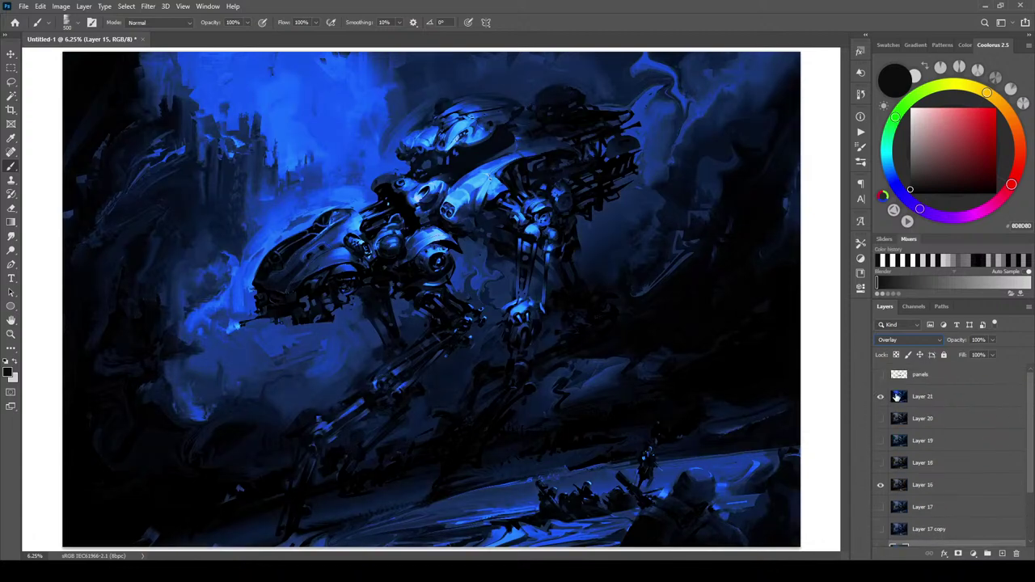
pyautogui.click(881, 396)
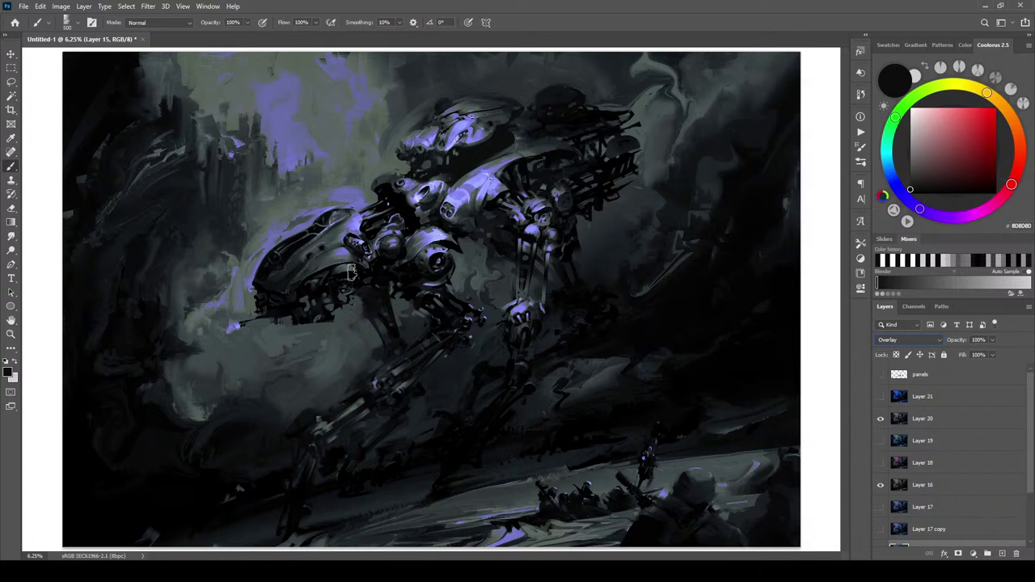
pyautogui.click(939, 423)
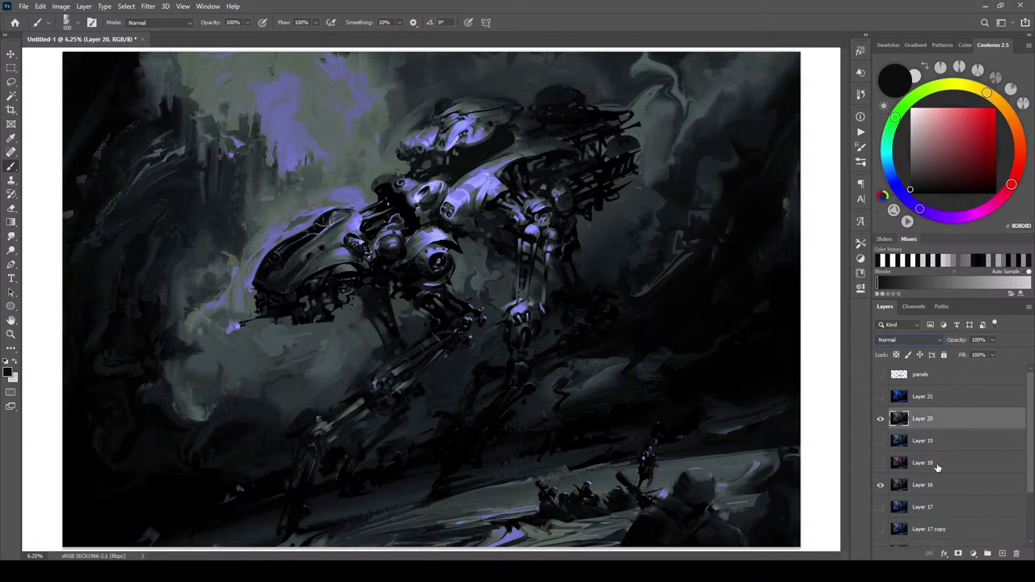
# Add a Hue/Saturation adjustment clipped to Layer 20 and target its Magentas range
pyautogui.click(973, 554)
pyautogui.click(999, 450)
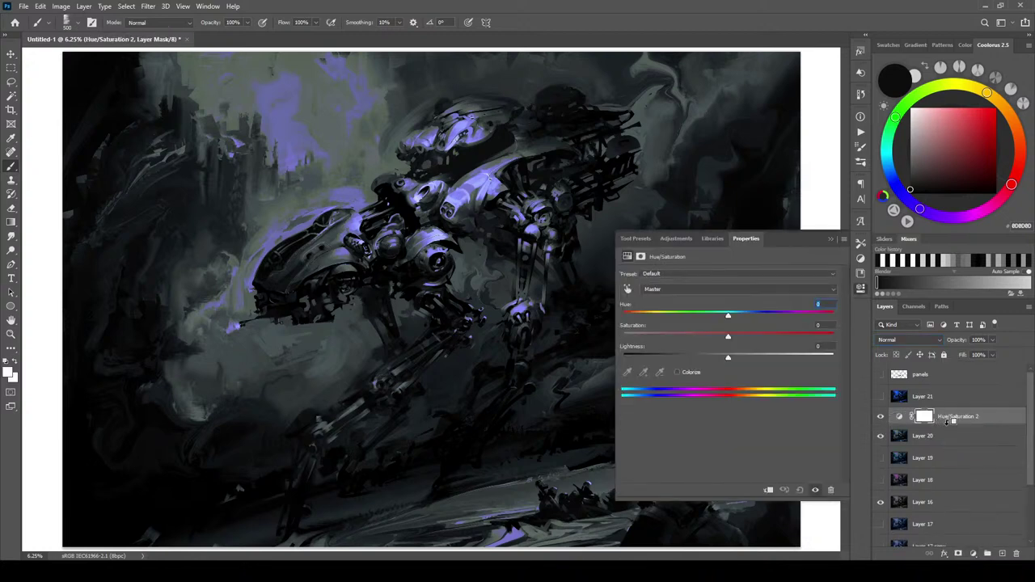
pyautogui.click(718, 289)
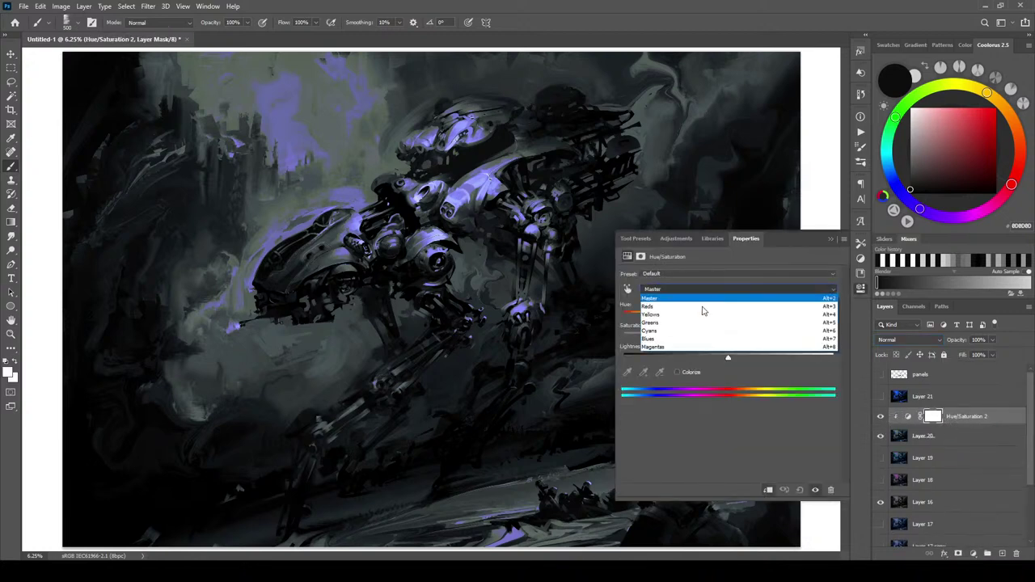
pyautogui.click(732, 355)
# Widen the adjusted colour range into the blues and set hue to -8 and lightness to about -46
pyautogui.moveTo(690, 339); pyautogui.dragTo(678, 336)
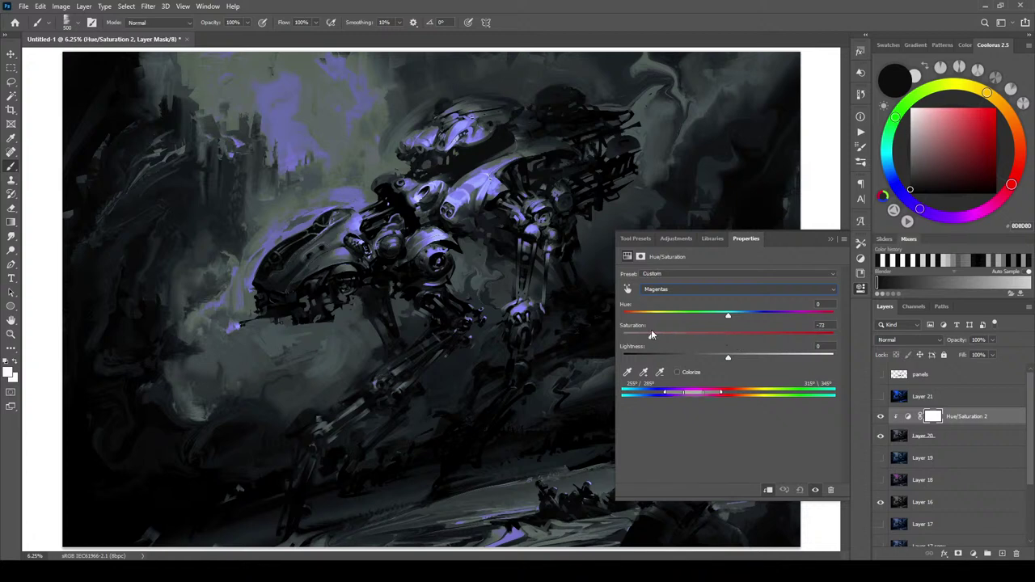
pyautogui.moveTo(689, 394); pyautogui.dragTo(670, 396)
pyautogui.moveTo(692, 339); pyautogui.dragTo(744, 338)
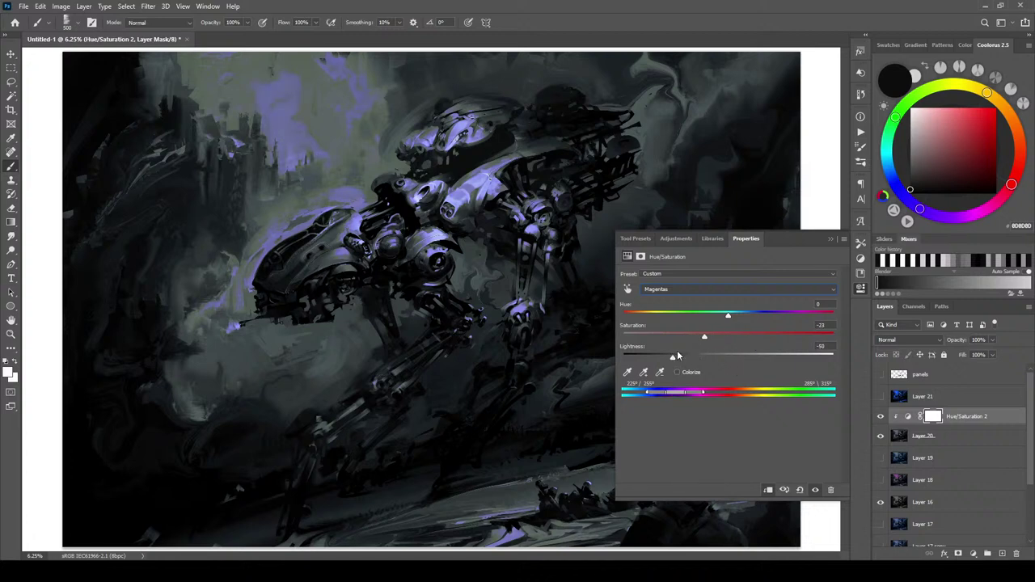
pyautogui.moveTo(699, 358); pyautogui.dragTo(701, 357)
pyautogui.moveTo(728, 318); pyautogui.dragTo(751, 337)
pyautogui.moveTo(699, 362); pyautogui.dragTo(671, 357)
pyautogui.moveTo(652, 395); pyautogui.dragTo(705, 400)
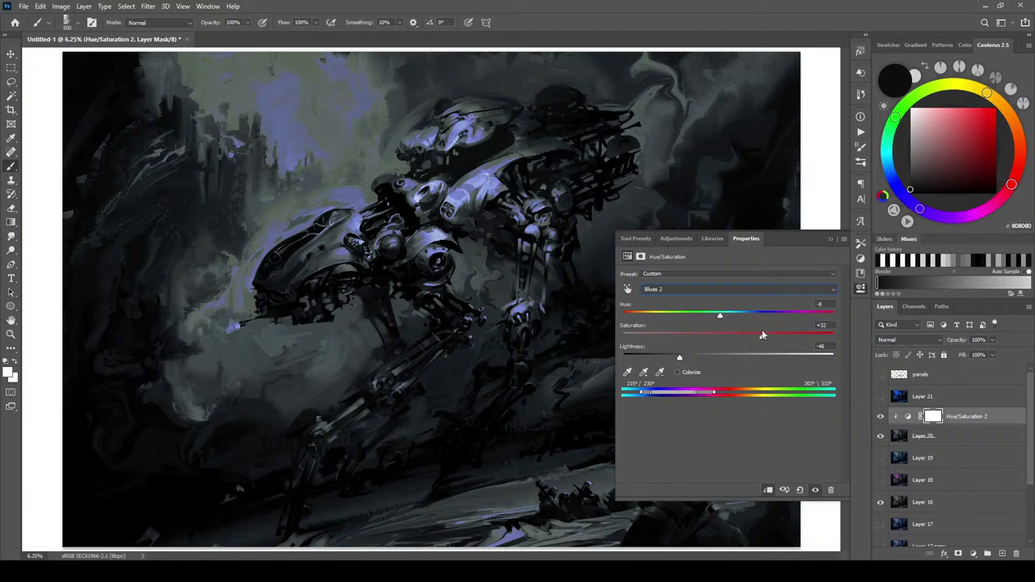
# Set the blue range's saturation to +35 and lightness to -57, and compare Layer 20 with the adjustment off and on
pyautogui.moveTo(764, 339)
pyautogui.mouseDown()
pyautogui.moveTo(705, 340)
pyautogui.moveTo(809, 337)
pyautogui.moveTo(750, 341)
pyautogui.mouseUp()
pyautogui.moveTo(679, 359)
pyautogui.mouseDown()
pyautogui.moveTo(628, 360)
pyautogui.moveTo(775, 362)
pyautogui.moveTo(648, 358)
pyautogui.moveTo(717, 361)
pyautogui.moveTo(676, 359)
pyautogui.mouseUp()
pyautogui.moveTo(746, 339); pyautogui.dragTo(781, 338)
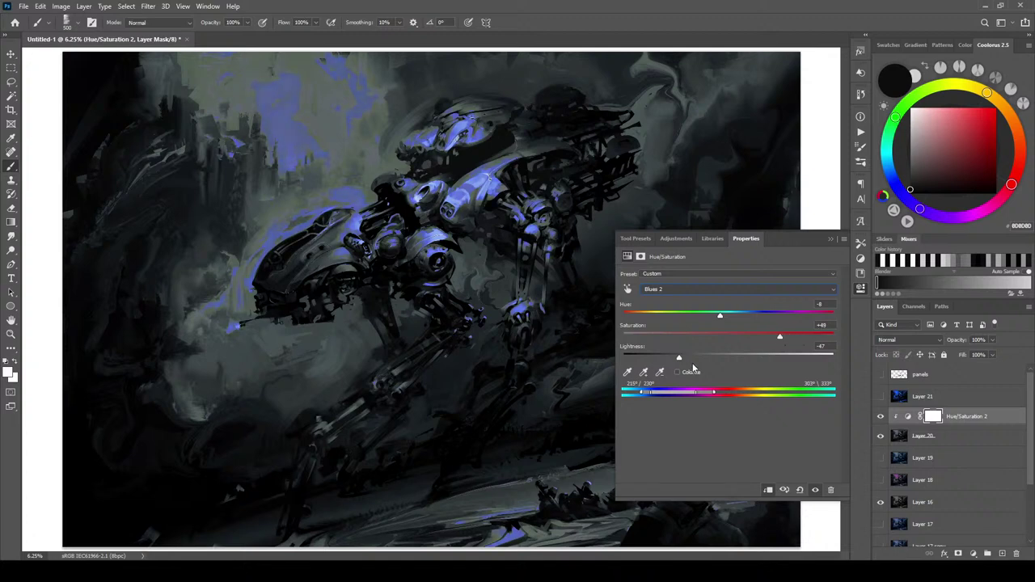
pyautogui.moveTo(708, 357); pyautogui.dragTo(699, 358)
pyautogui.moveTo(780, 337); pyautogui.dragTo(667, 360)
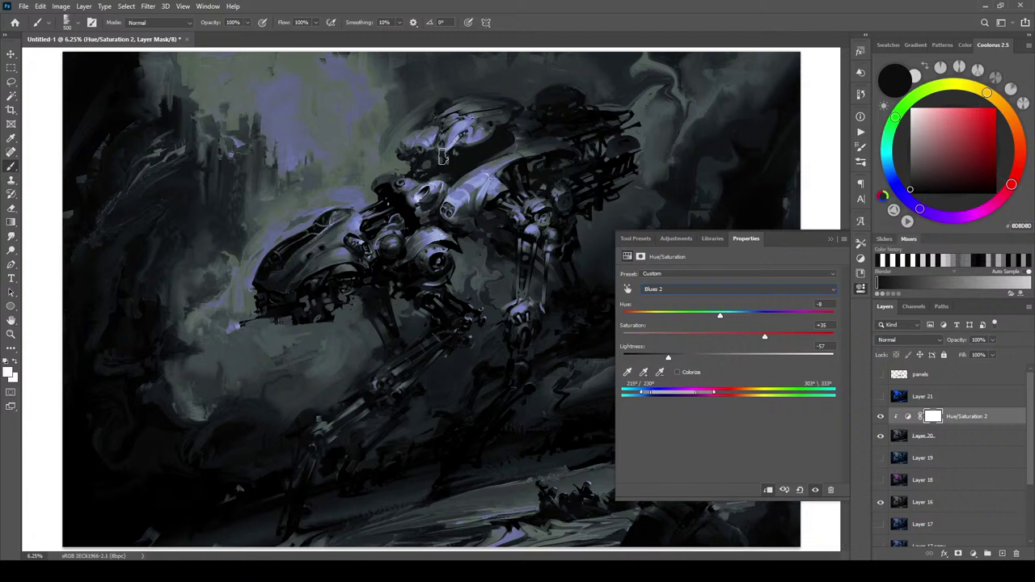
pyautogui.click(828, 241)
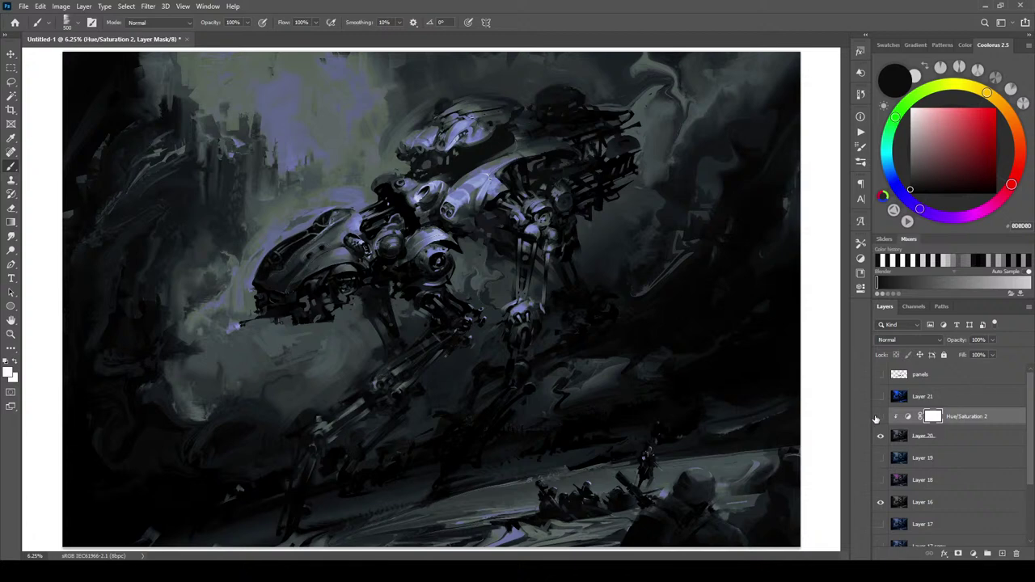
pyautogui.press('x')
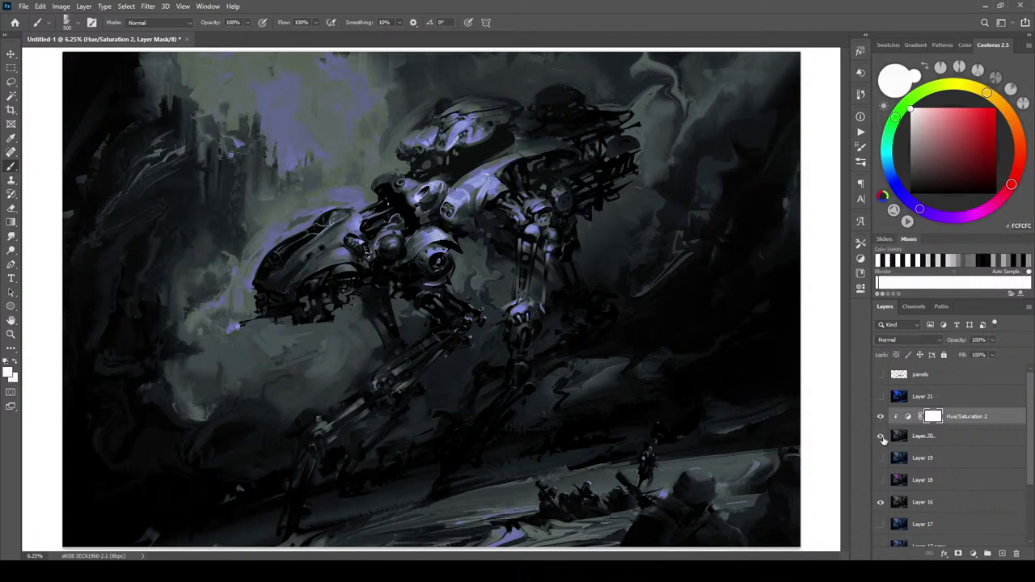
# Hide Layer 20, view the merged Layers 19 and 18 separately, and show both together
pyautogui.click(882, 457)
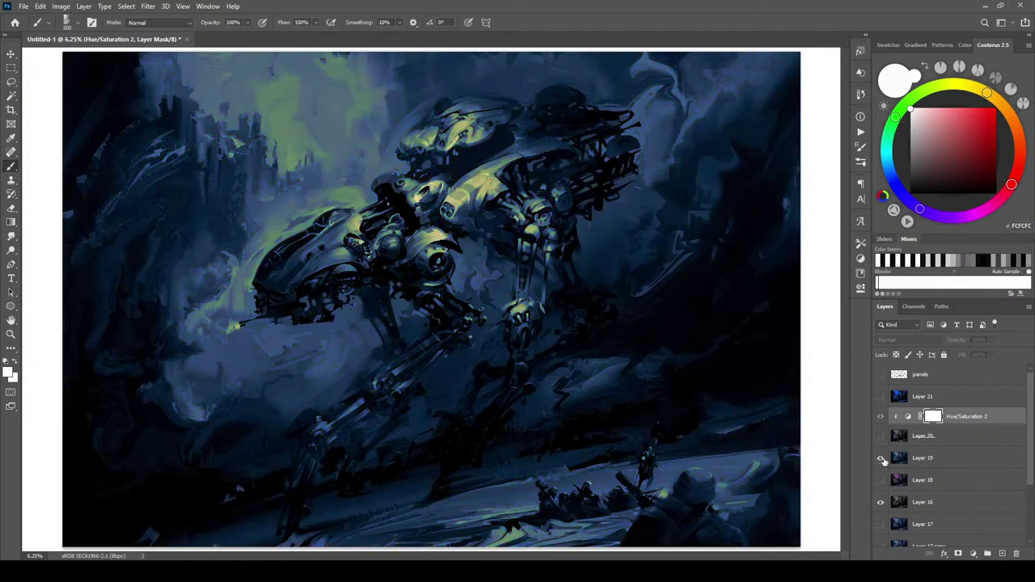
pyautogui.click(922, 458)
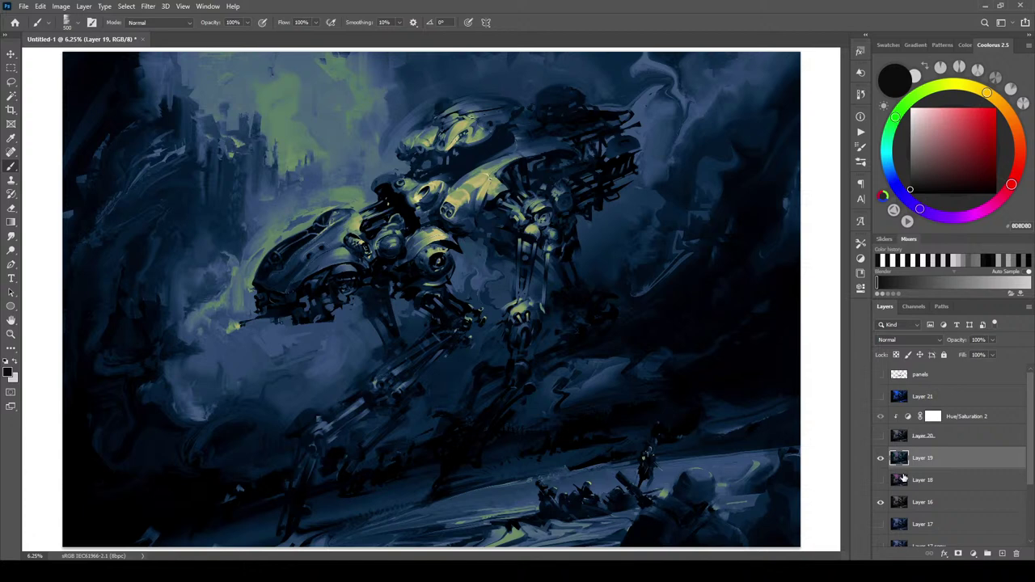
pyautogui.click(880, 458)
pyautogui.click(881, 480)
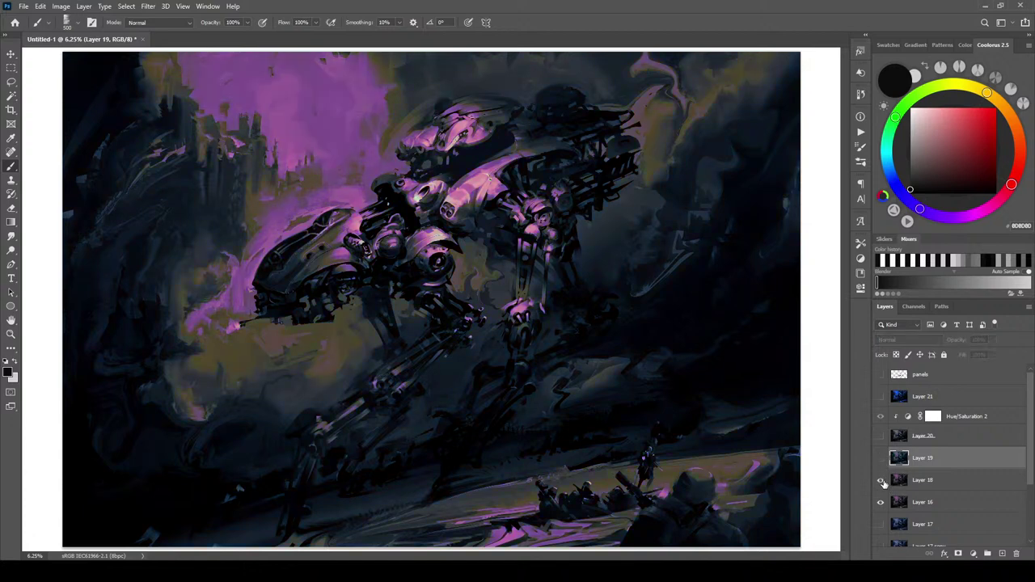
pyautogui.click(881, 458)
# Try the Color Burn blend mode on Layer 19 over Layer 18 and return it to Normal
pyautogui.click(896, 340)
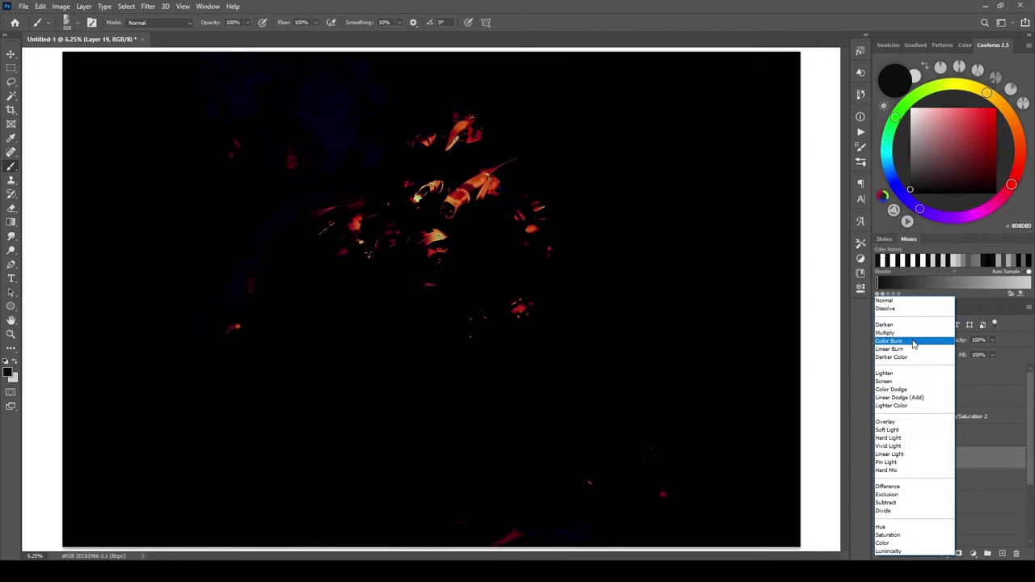
pyautogui.click(913, 343)
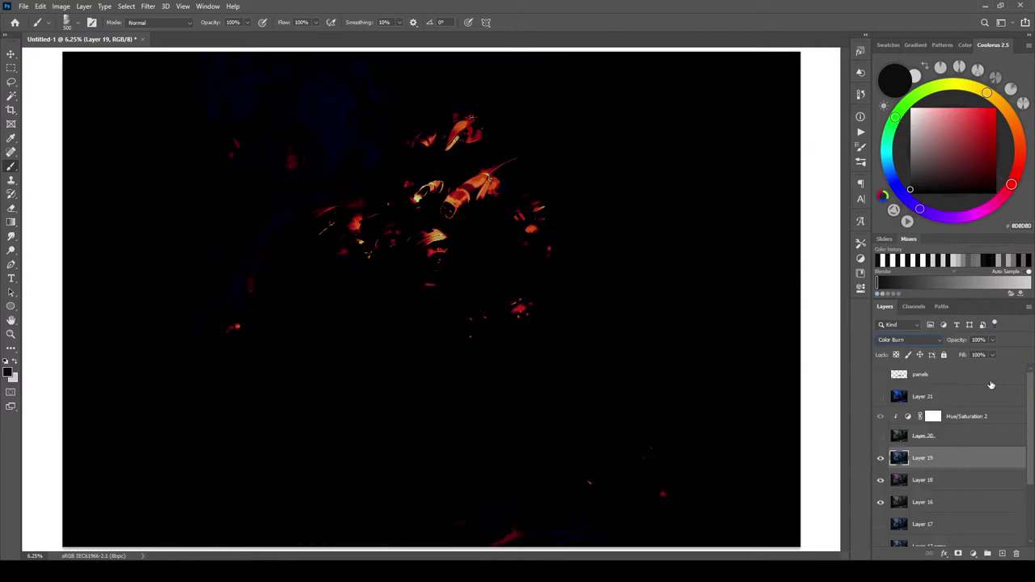
pyautogui.moveTo(993, 366)
pyautogui.mouseDown()
pyautogui.moveTo(969, 365)
pyautogui.moveTo(1006, 371)
pyautogui.mouseUp()
pyautogui.click(898, 340)
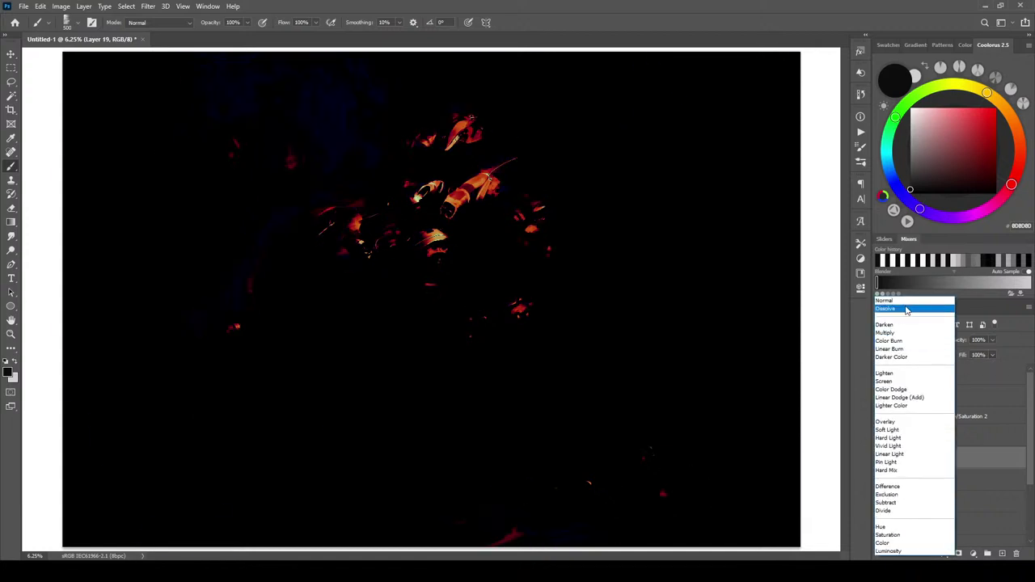
pyautogui.click(894, 297)
# Move Layer 18 above Layer 19 and blend it in Linear Light with 37% fill
pyautogui.moveTo(932, 466); pyautogui.dragTo(906, 489)
pyautogui.click(899, 459)
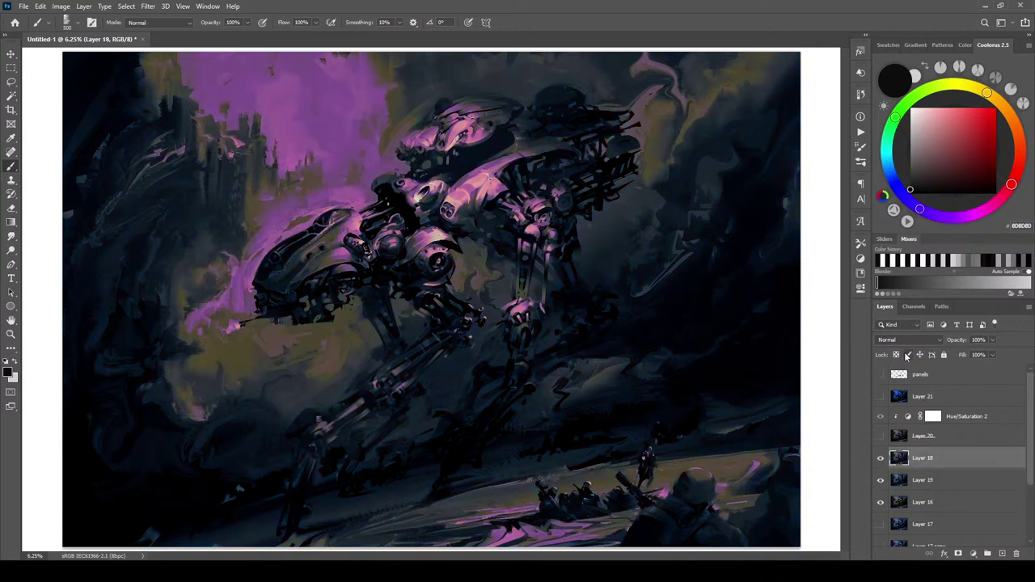
pyautogui.click(906, 340)
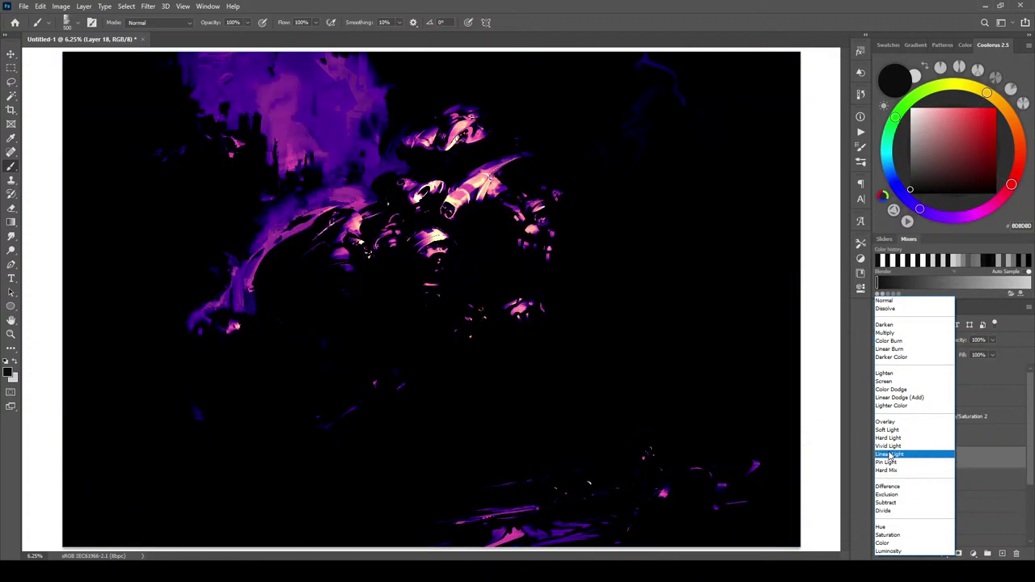
pyautogui.click(890, 456)
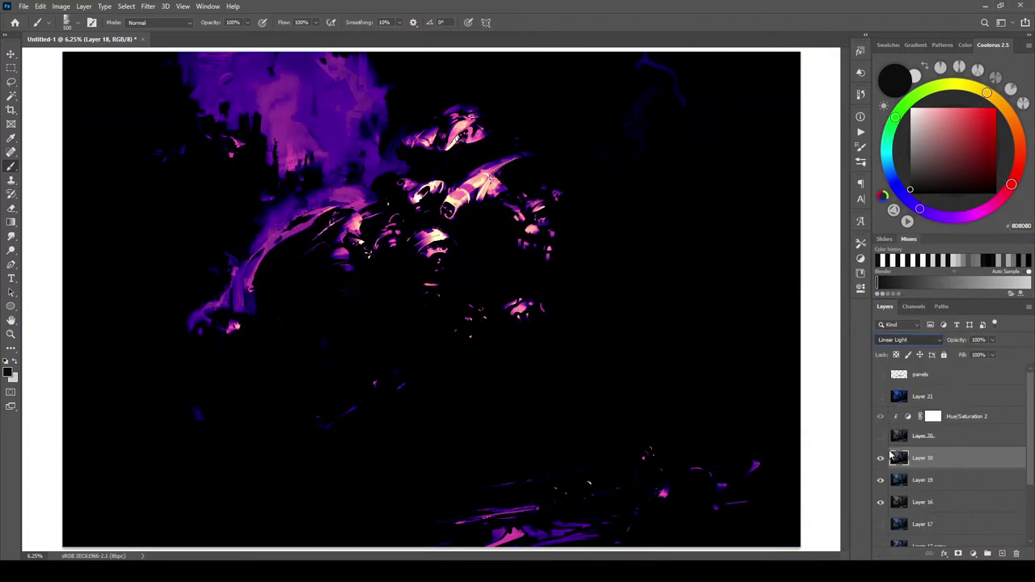
pyautogui.moveTo(948, 368); pyautogui.dragTo(962, 368)
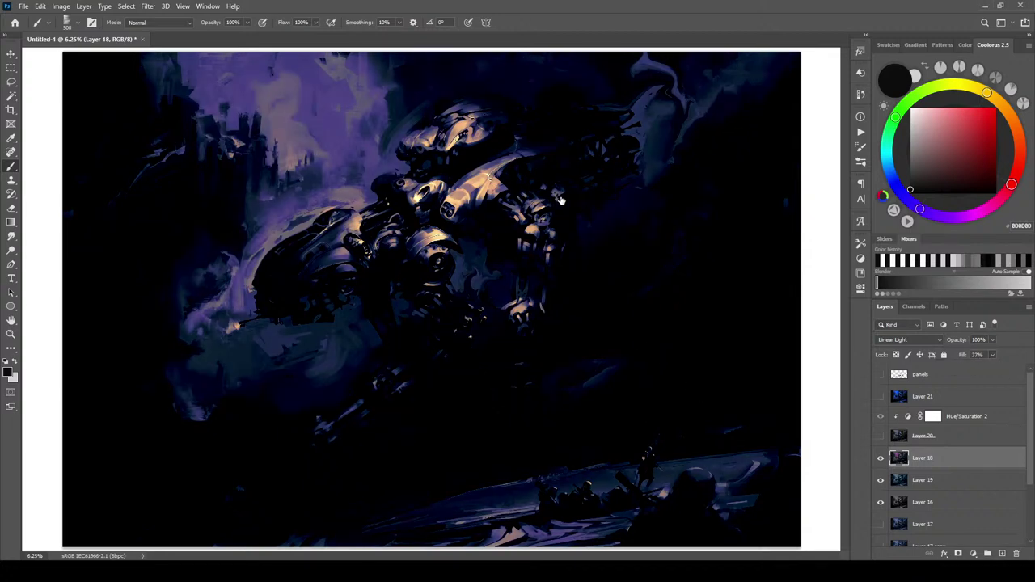
# Adjust Layer 18's Blend If range in its blending options and compare the painting with the layer off and on
pyautogui.doubleClick(990, 459)
pyautogui.moveTo(772, 220)
pyautogui.mouseDown()
pyautogui.moveTo(801, 231)
pyautogui.moveTo(828, 218)
pyautogui.moveTo(814, 221)
pyautogui.moveTo(908, 226)
pyautogui.mouseUp()
pyautogui.click(989, 56)
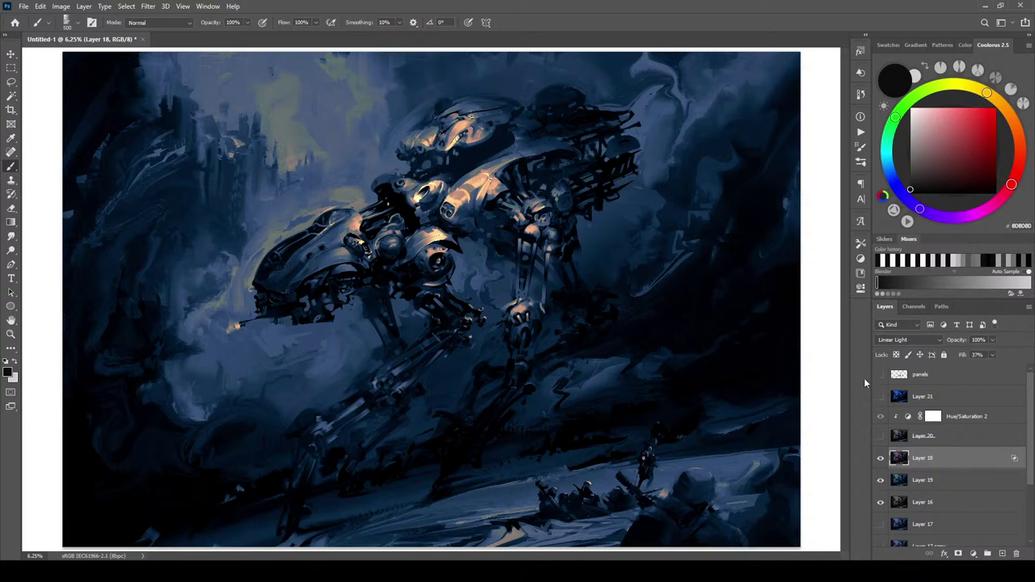
pyautogui.moveTo(881, 459)
pyautogui.mouseDown()
pyautogui.moveTo(881, 477)
pyautogui.moveTo(881, 467)
pyautogui.mouseUp()
pyautogui.click(881, 458)
pyautogui.click(881, 459)
# Duplicate Layer 16 and place the Luminosity copy directly beneath the panels layer, above Layer 21
pyautogui.moveTo(991, 368); pyautogui.dragTo(1003, 371)
pyautogui.moveTo(985, 369); pyautogui.dragTo(998, 371)
pyautogui.click(935, 508)
pyautogui.moveTo(934, 505); pyautogui.dragTo(966, 392)
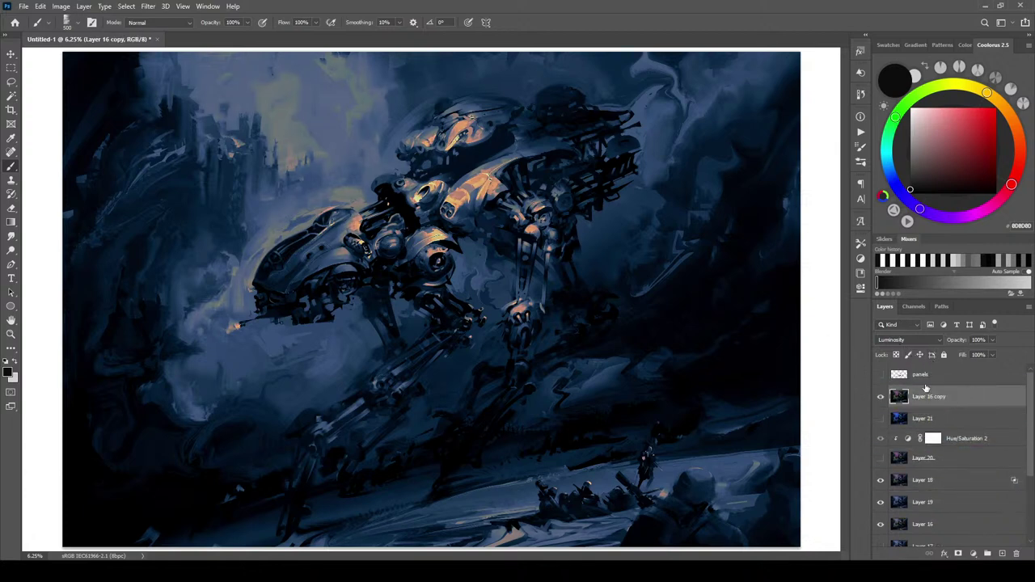
# Lower Layer 18's fill to 30% and compare Layer 16 copy off and on, leaving the copy hidden
pyautogui.click(938, 481)
pyautogui.click(994, 355)
pyautogui.moveTo(989, 366)
pyautogui.mouseDown()
pyautogui.moveTo(1014, 374)
pyautogui.moveTo(989, 369)
pyautogui.mouseUp()
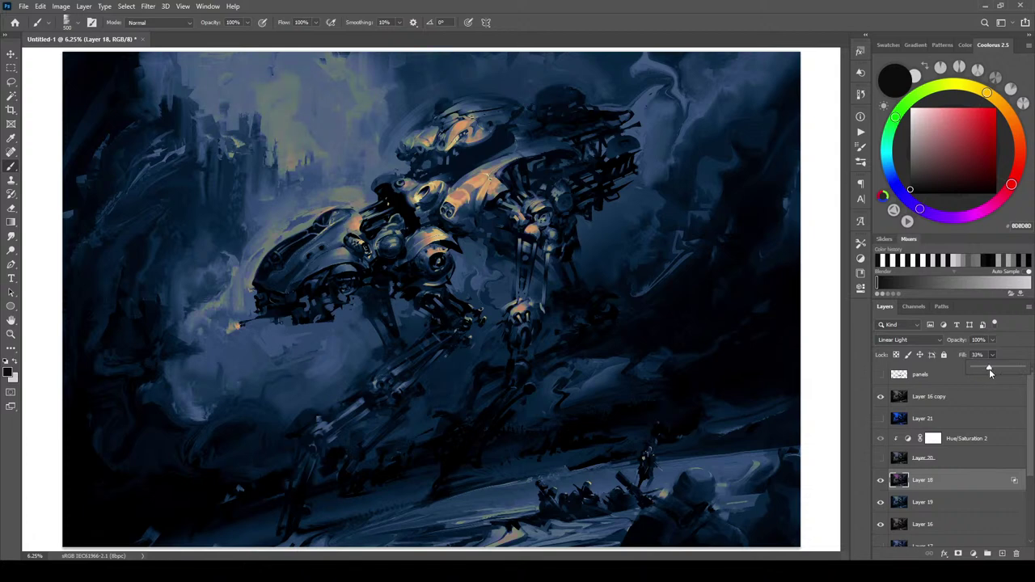
pyautogui.click(882, 398)
pyautogui.click(882, 397)
pyautogui.click(881, 398)
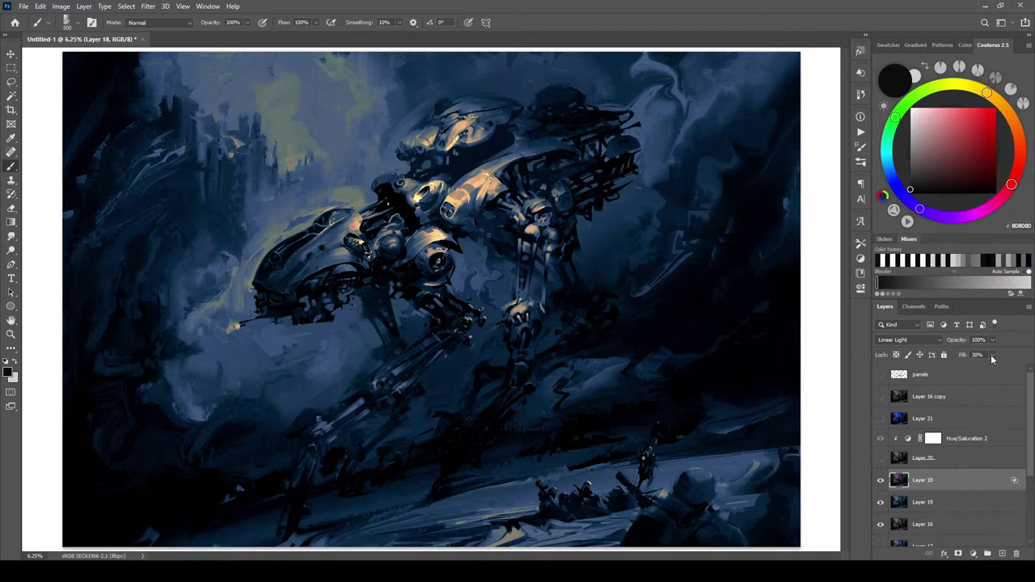
# Compare the painting with Layers 20, 21 and 18 switched off and on
pyautogui.click(889, 458)
pyautogui.click(881, 459)
pyautogui.click(881, 459)
pyautogui.click(881, 419)
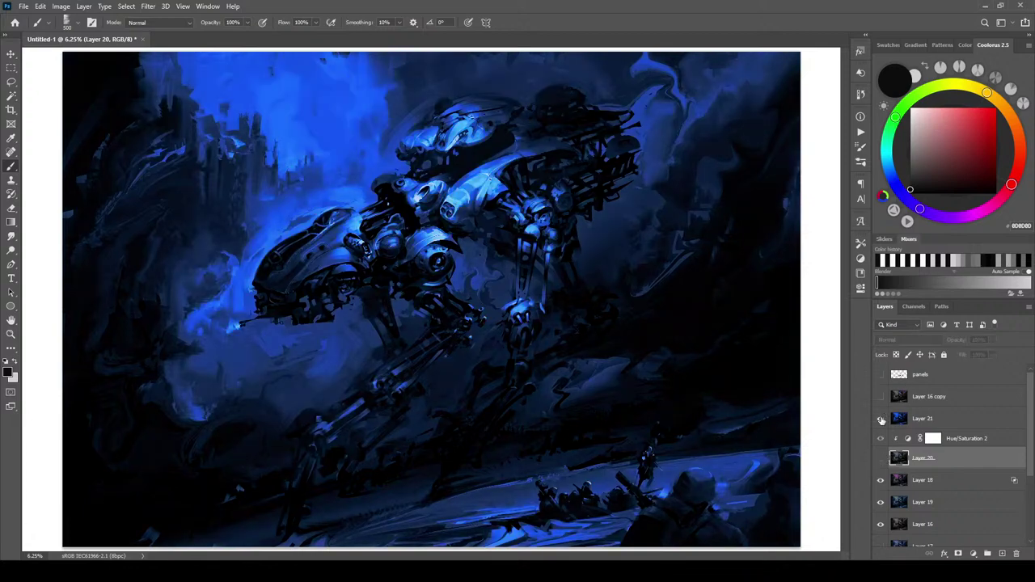
pyautogui.click(881, 482)
pyautogui.click(881, 483)
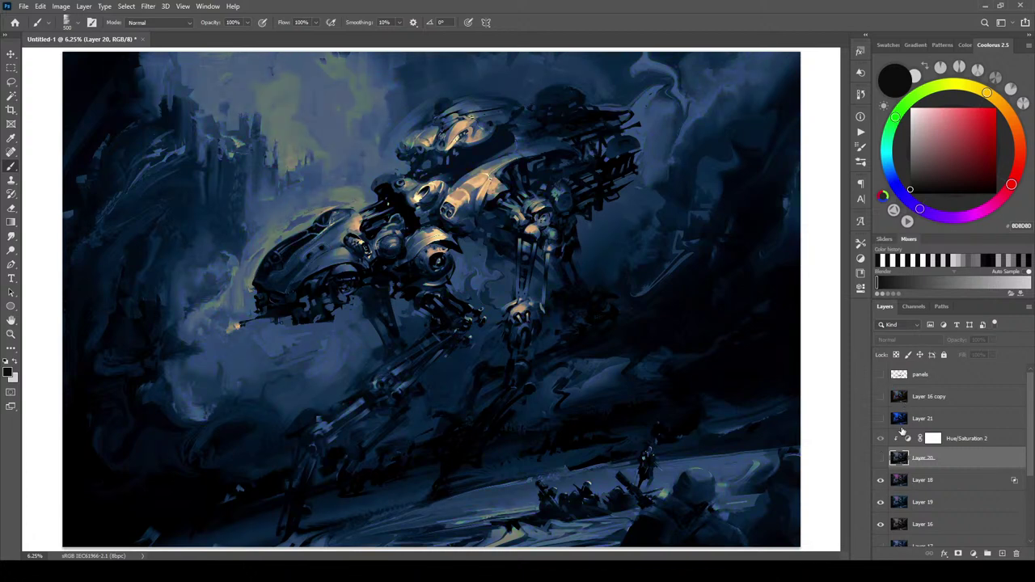
# Show Layer 21 and split its Blend If highlight limit for the underlying layer to 124 / 157
pyautogui.click(881, 419)
pyautogui.click(942, 418)
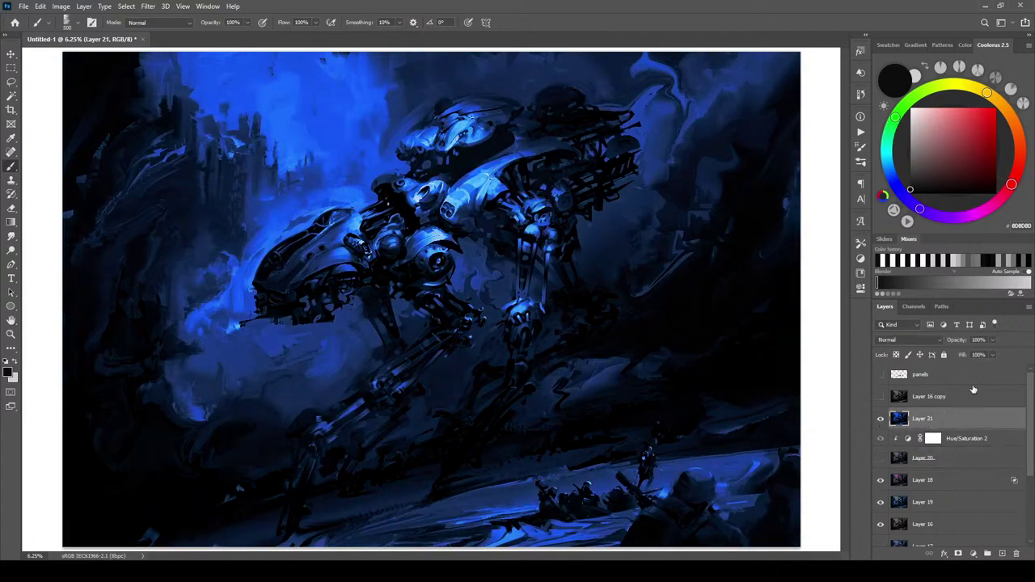
pyautogui.moveTo(945, 356); pyautogui.dragTo(994, 353)
pyautogui.doubleClick(1003, 423)
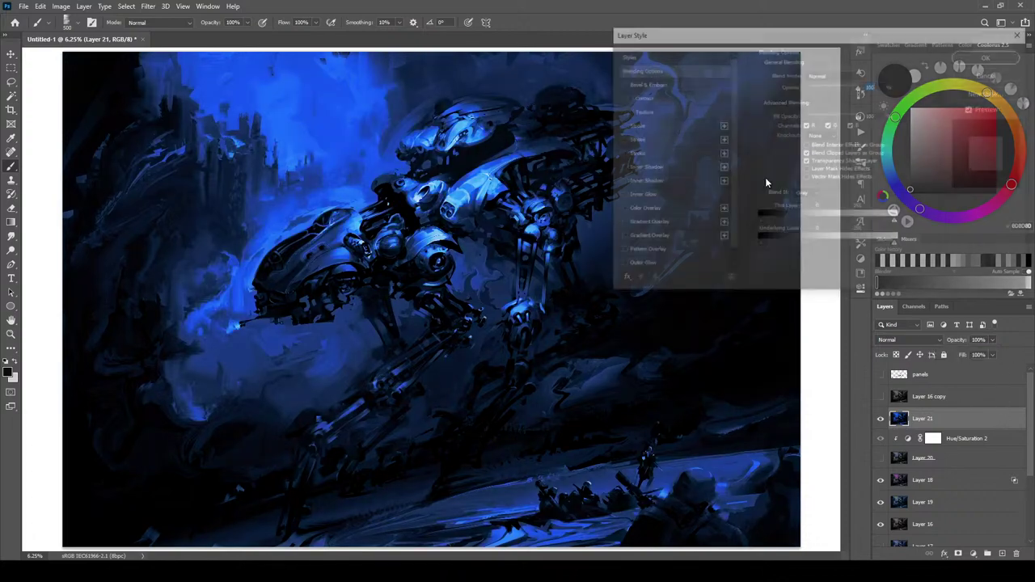
pyautogui.moveTo(881, 247); pyautogui.dragTo(841, 246)
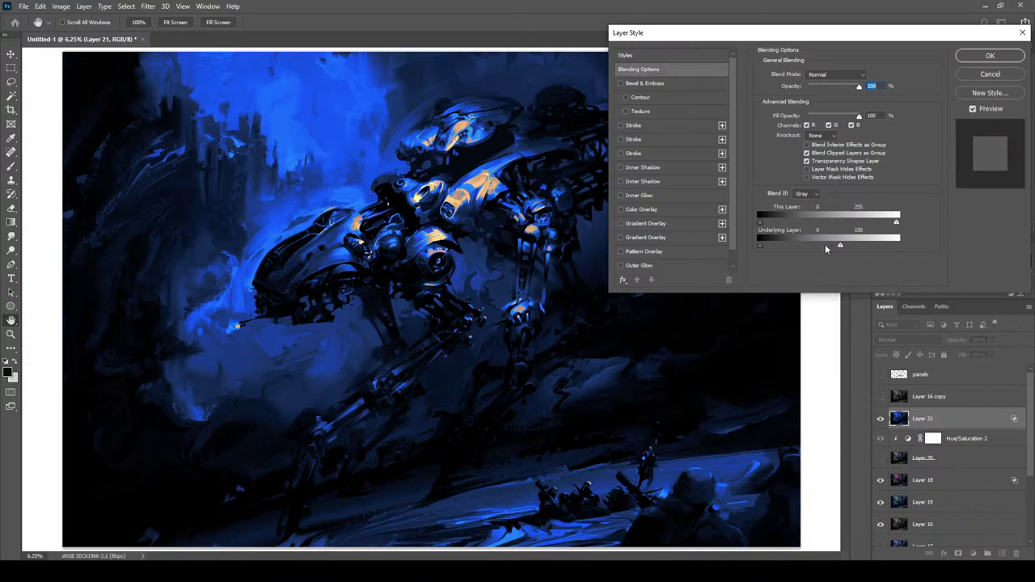
pyautogui.moveTo(839, 245); pyautogui.dragTo(821, 248)
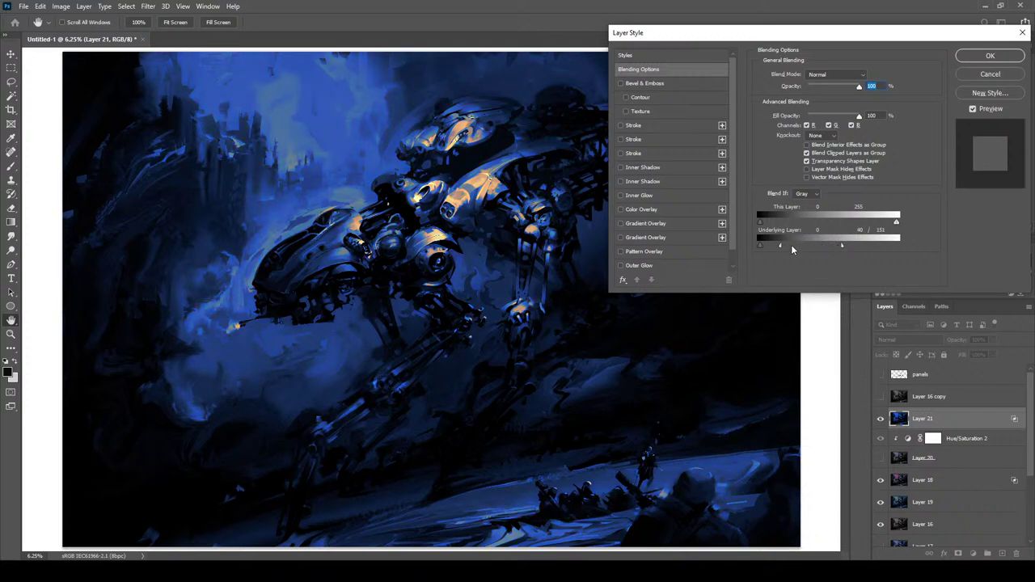
pyautogui.moveTo(855, 244); pyautogui.dragTo(872, 246)
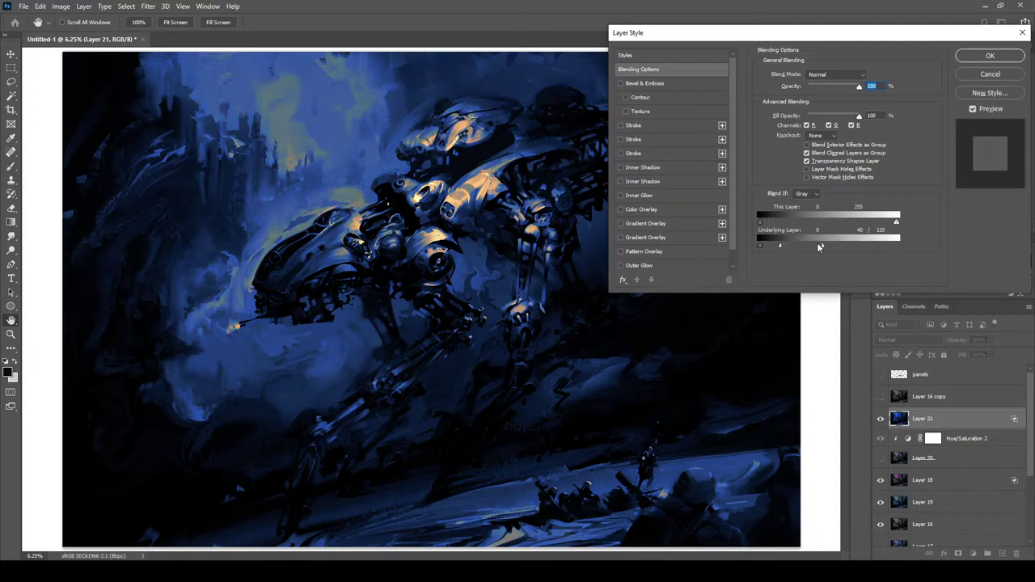
pyautogui.moveTo(815, 246); pyautogui.dragTo(808, 248)
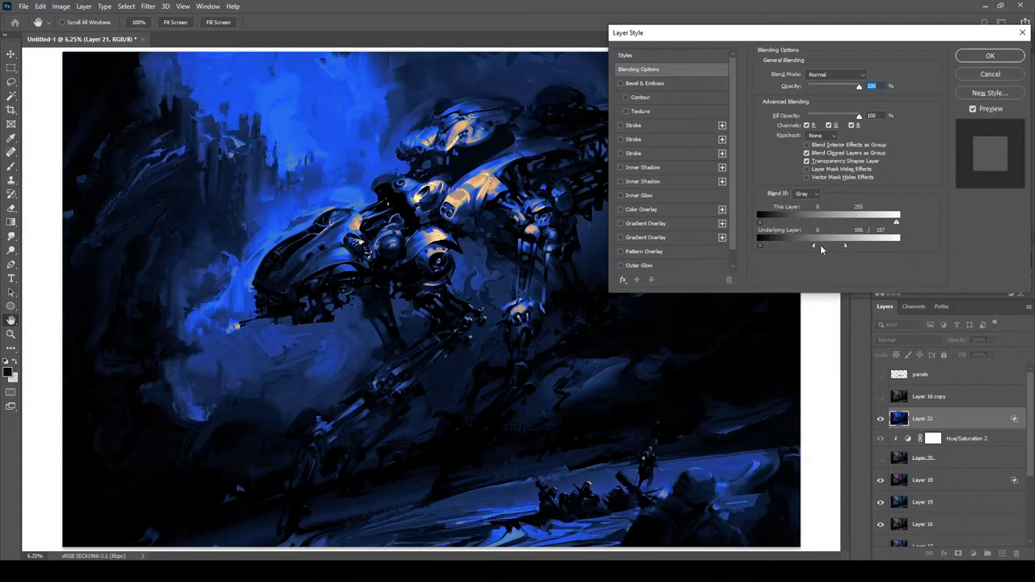
pyautogui.moveTo(815, 245); pyautogui.dragTo(827, 245)
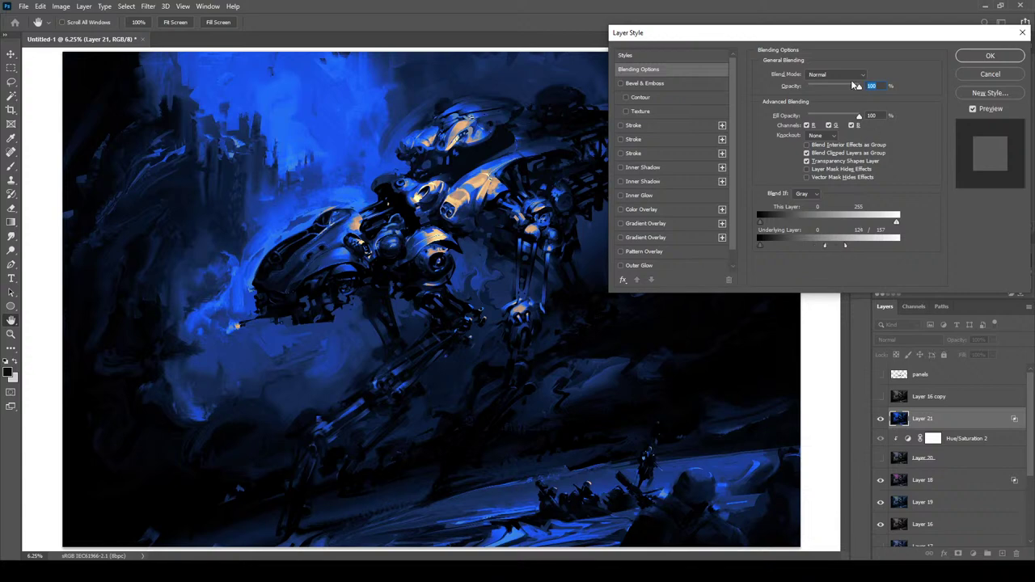
# Set Layer 21's underlying Blend If limits to 18 for shadows and 56 / 62 for highlights, with fill opacity at 100%
pyautogui.moveTo(860, 119); pyautogui.dragTo(864, 87)
pyautogui.moveTo(795, 249); pyautogui.dragTo(834, 250)
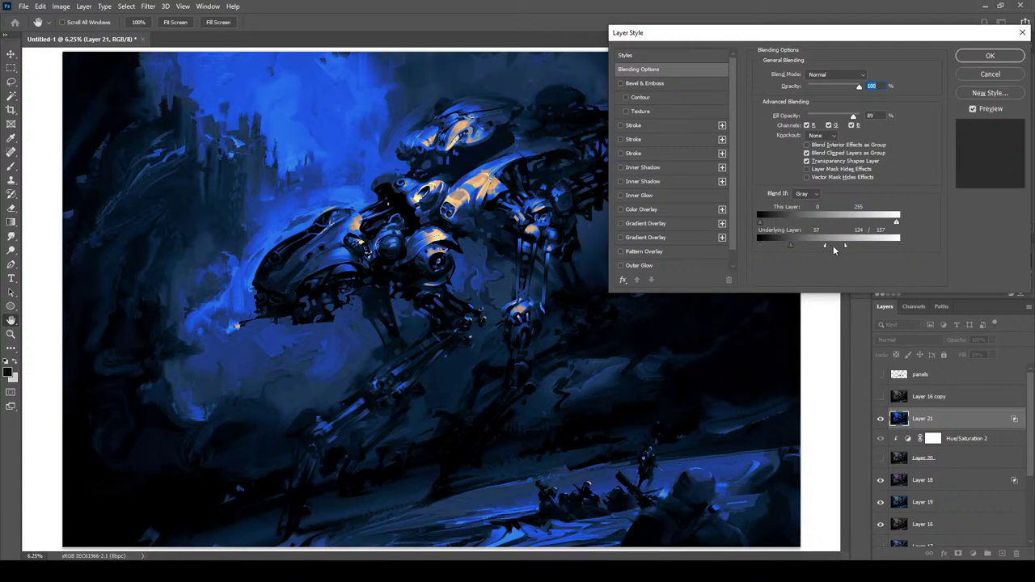
pyautogui.moveTo(752, 245); pyautogui.dragTo(756, 246)
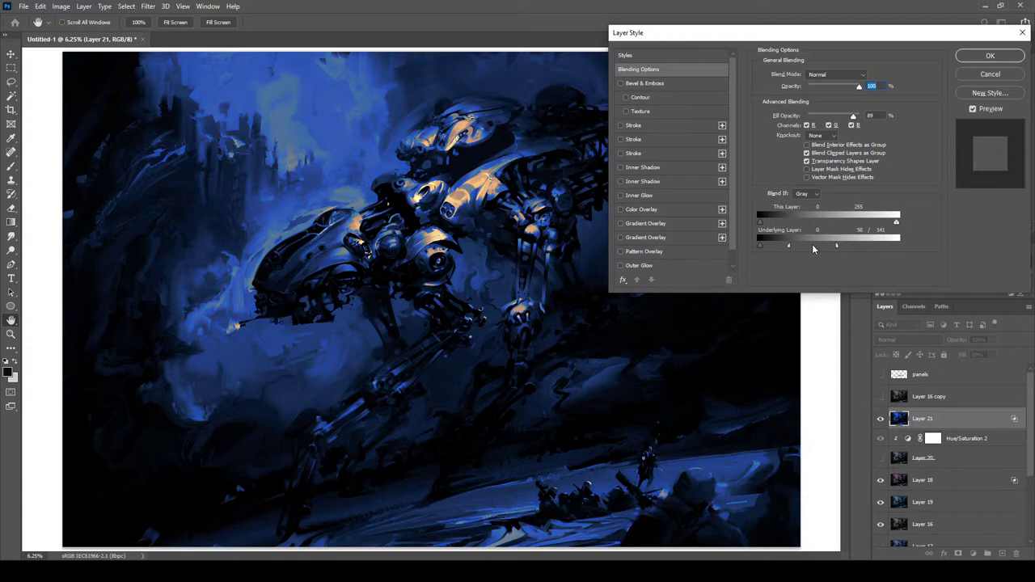
pyautogui.moveTo(820, 246); pyautogui.dragTo(799, 244)
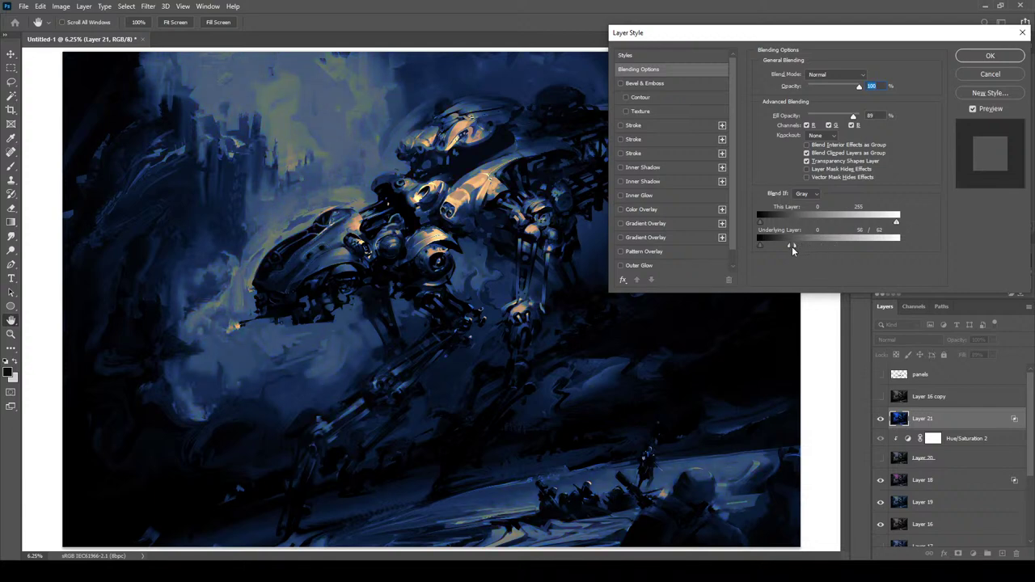
pyautogui.moveTo(855, 117); pyautogui.dragTo(888, 119)
pyautogui.moveTo(765, 246); pyautogui.dragTo(775, 246)
# Blend Layer 21 in Color mode, test lower opacities, and apply the blending options at 100% opacity
pyautogui.moveTo(860, 87); pyautogui.dragTo(821, 86)
pyautogui.click(839, 73)
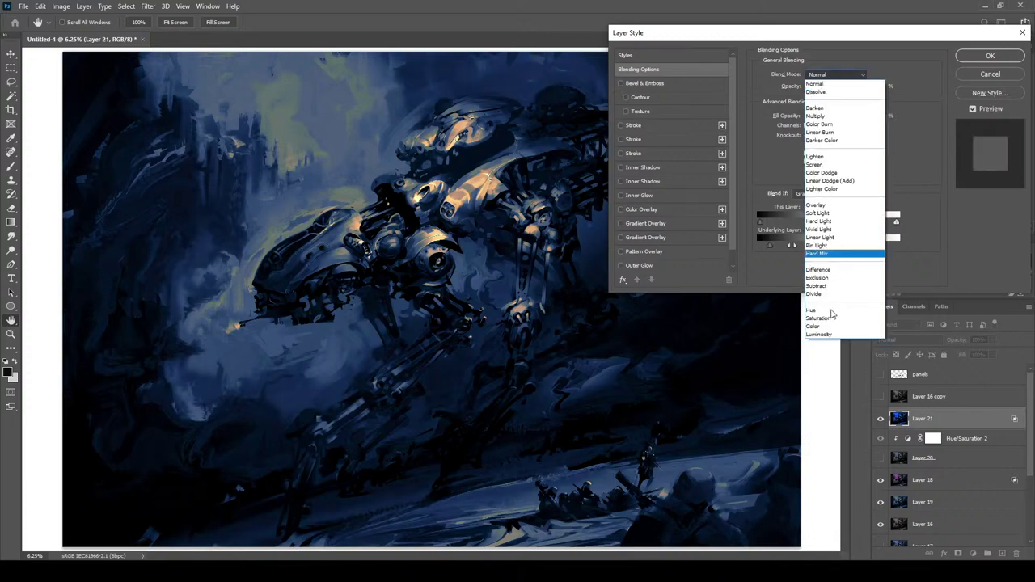
pyautogui.click(826, 328)
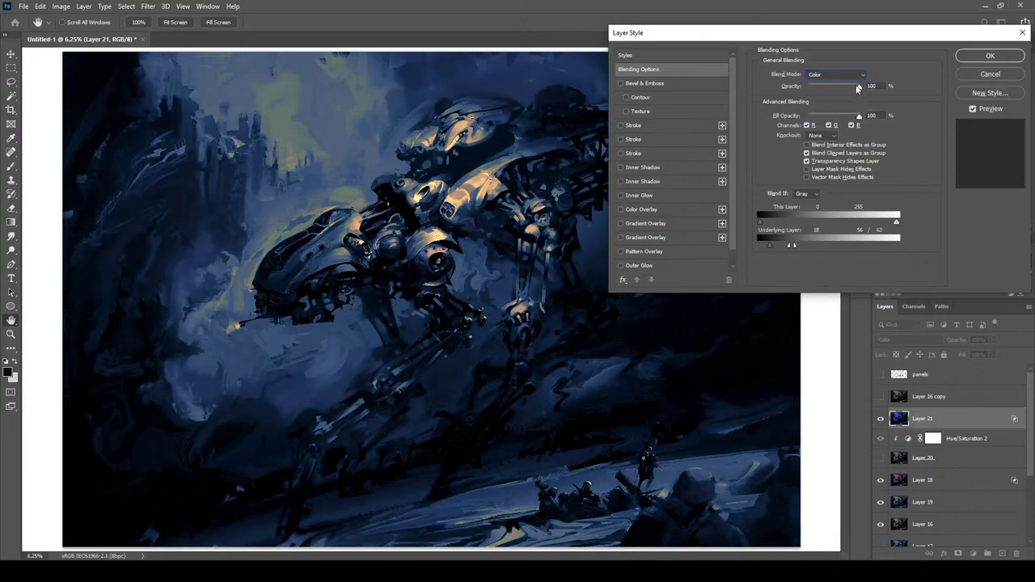
pyautogui.moveTo(806, 89); pyautogui.dragTo(918, 87)
pyautogui.moveTo(814, 89); pyautogui.dragTo(839, 85)
pyautogui.click(990, 56)
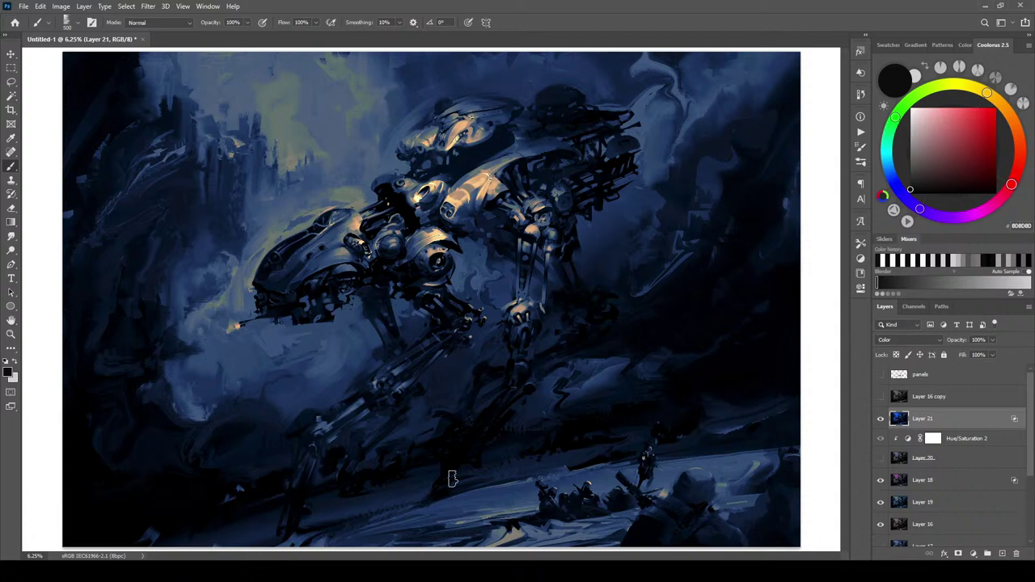
# Show Layer 20 together with Layer 21 and compare the painting with Layer 16 copy off and on
pyautogui.click(880, 422)
pyautogui.click(880, 458)
pyautogui.hotkey('ctrl', '[')
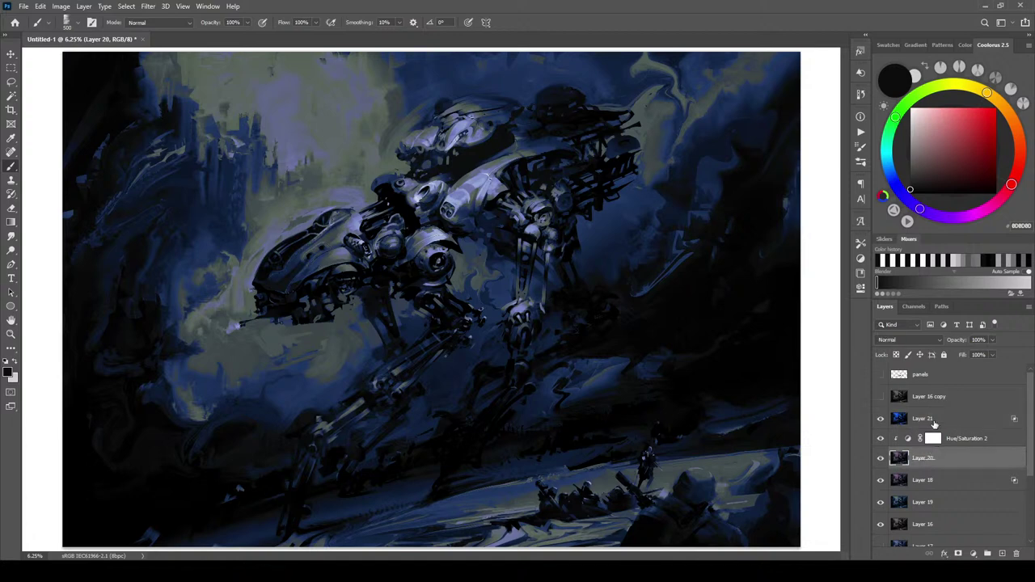
pyautogui.moveTo(926, 461); pyautogui.dragTo(921, 417)
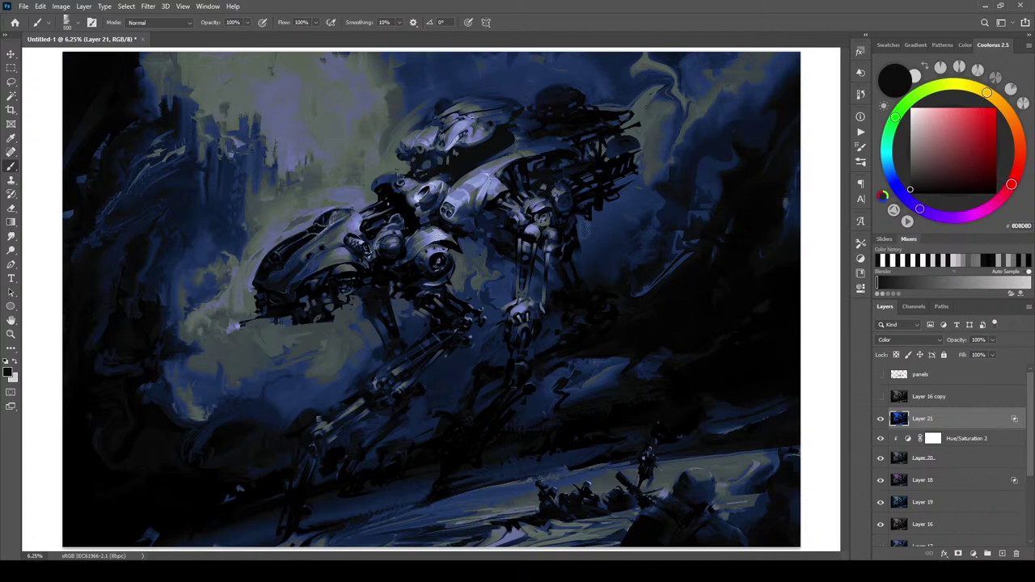
pyautogui.click(881, 396)
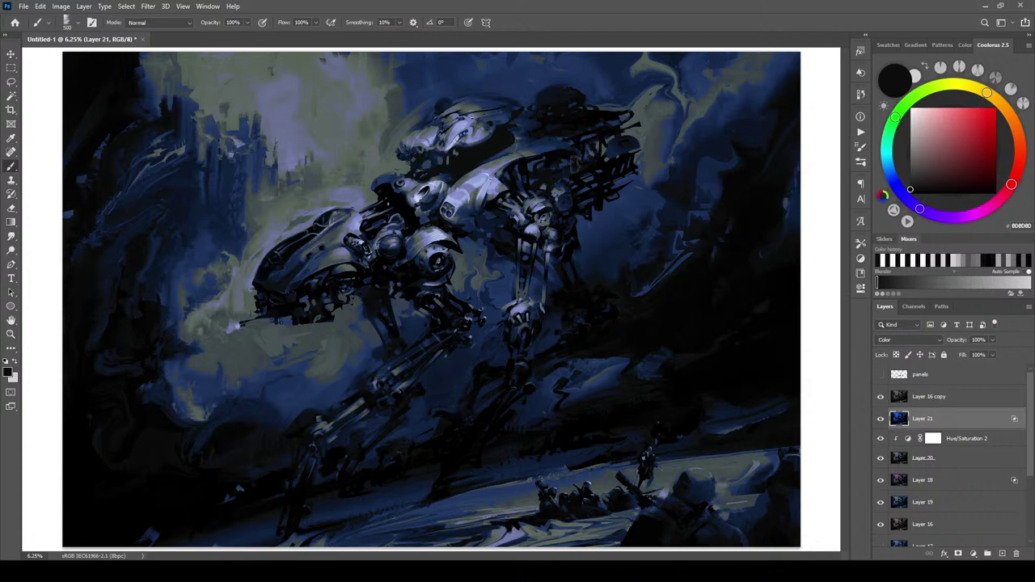
pyautogui.click(880, 396)
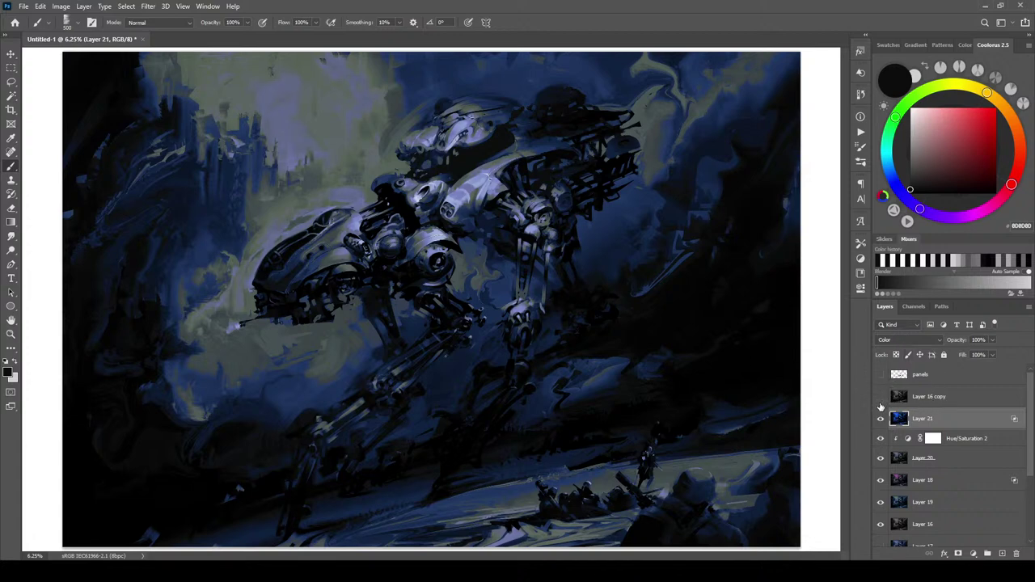
pyautogui.click(881, 396)
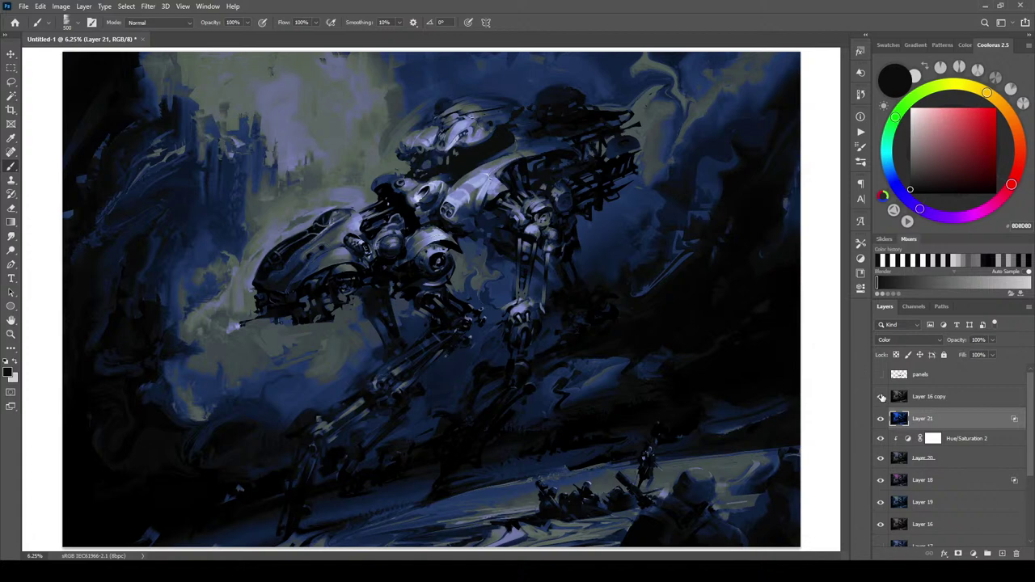
pyautogui.click(880, 396)
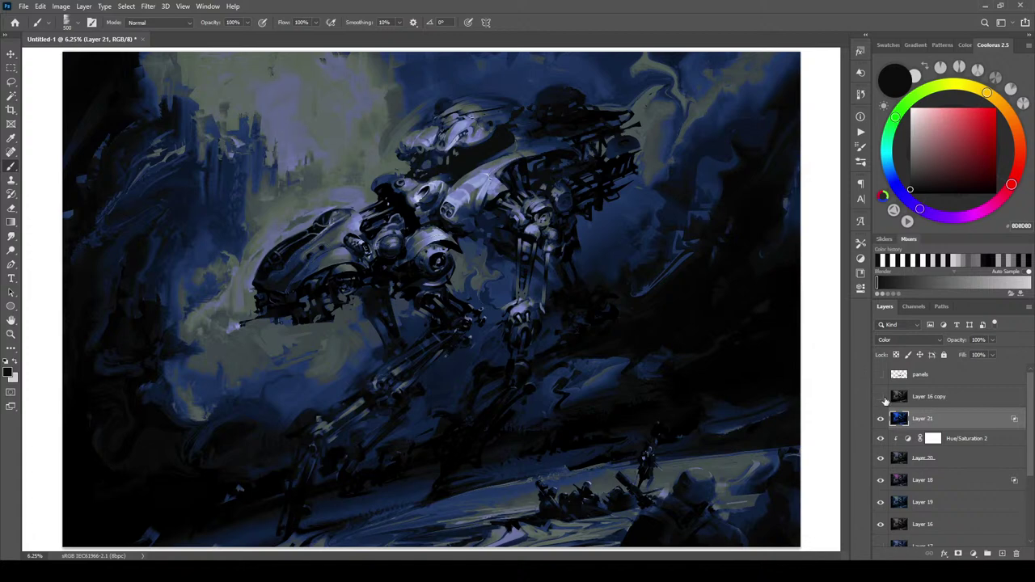
# Compare Layer 20 off and on, and reduce its opacity to 36%
pyautogui.click(881, 459)
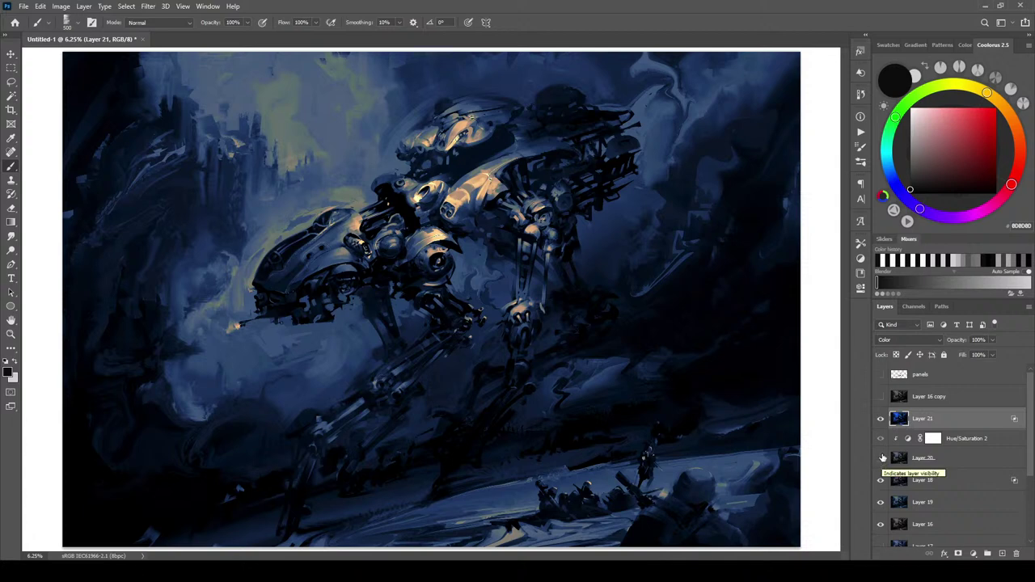
pyautogui.click(881, 459)
pyautogui.click(889, 459)
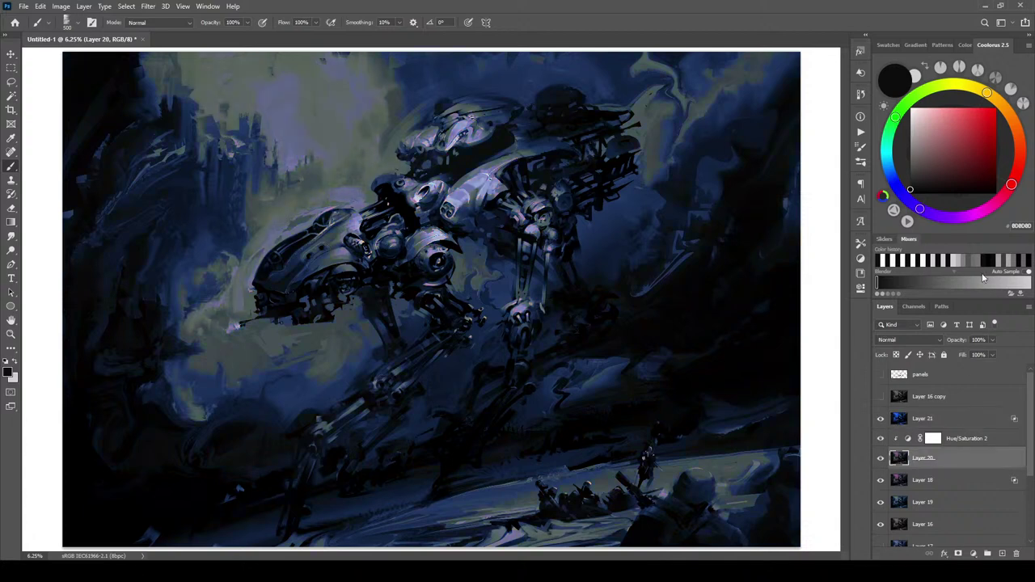
pyautogui.click(992, 340)
pyautogui.moveTo(993, 355); pyautogui.dragTo(969, 356)
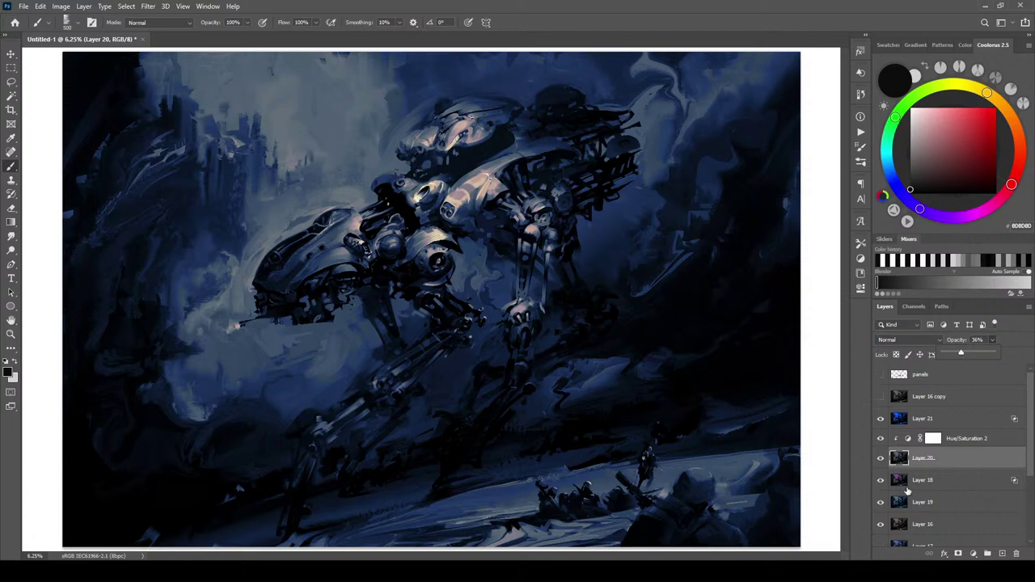
# Show Layer 16 copy and add a new layer in Overlay mode above it
pyautogui.click(881, 397)
pyautogui.click(910, 396)
pyautogui.click(882, 397)
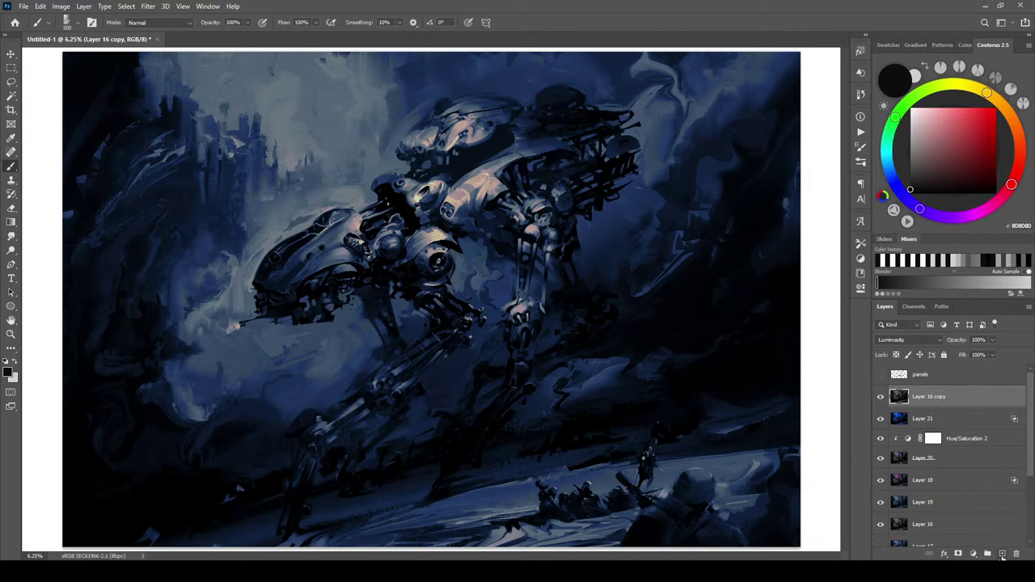
pyautogui.click(1002, 554)
pyautogui.click(904, 340)
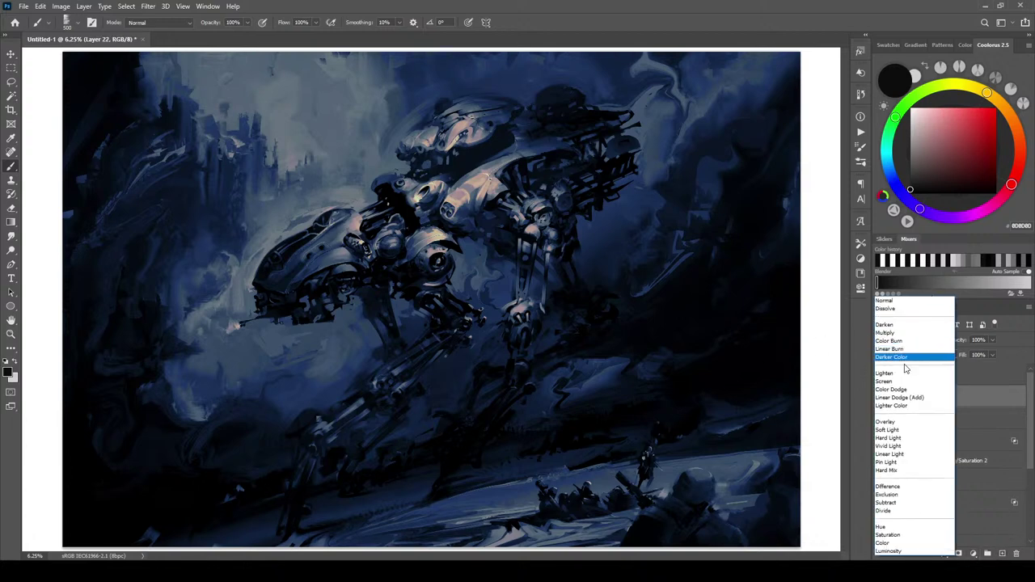
pyautogui.click(905, 423)
# Pick the muted green 709181 and paint it on Layer 22 over the misty background around the mech
pyautogui.moveTo(961, 122)
pyautogui.mouseDown()
pyautogui.moveTo(910, 145)
pyautogui.moveTo(951, 150)
pyautogui.moveTo(886, 158)
pyautogui.moveTo(893, 121)
pyautogui.moveTo(888, 136)
pyautogui.moveTo(930, 146)
pyautogui.mouseUp()
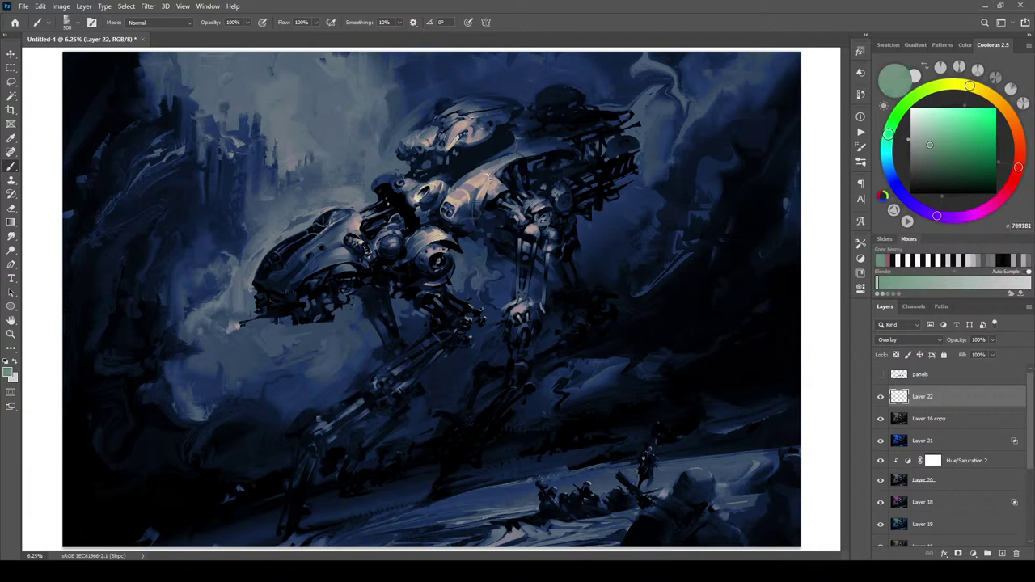
pyautogui.moveTo(239, 301)
pyautogui.mouseDown()
pyautogui.moveTo(244, 271)
pyautogui.moveTo(247, 295)
pyautogui.moveTo(292, 211)
pyautogui.moveTo(248, 267)
pyautogui.moveTo(311, 212)
pyautogui.moveTo(265, 240)
pyautogui.moveTo(347, 194)
pyautogui.moveTo(302, 216)
pyautogui.moveTo(365, 200)
pyautogui.moveTo(241, 258)
pyautogui.moveTo(287, 196)
pyautogui.moveTo(232, 239)
pyautogui.moveTo(207, 312)
pyautogui.moveTo(227, 293)
pyautogui.moveTo(245, 302)
pyautogui.moveTo(241, 312)
pyautogui.moveTo(189, 340)
pyautogui.moveTo(215, 324)
pyautogui.moveTo(219, 357)
pyautogui.moveTo(234, 338)
pyautogui.moveTo(292, 330)
pyautogui.moveTo(212, 382)
pyautogui.moveTo(298, 373)
pyautogui.moveTo(349, 332)
pyautogui.moveTo(308, 333)
pyautogui.moveTo(349, 307)
pyautogui.mouseUp()
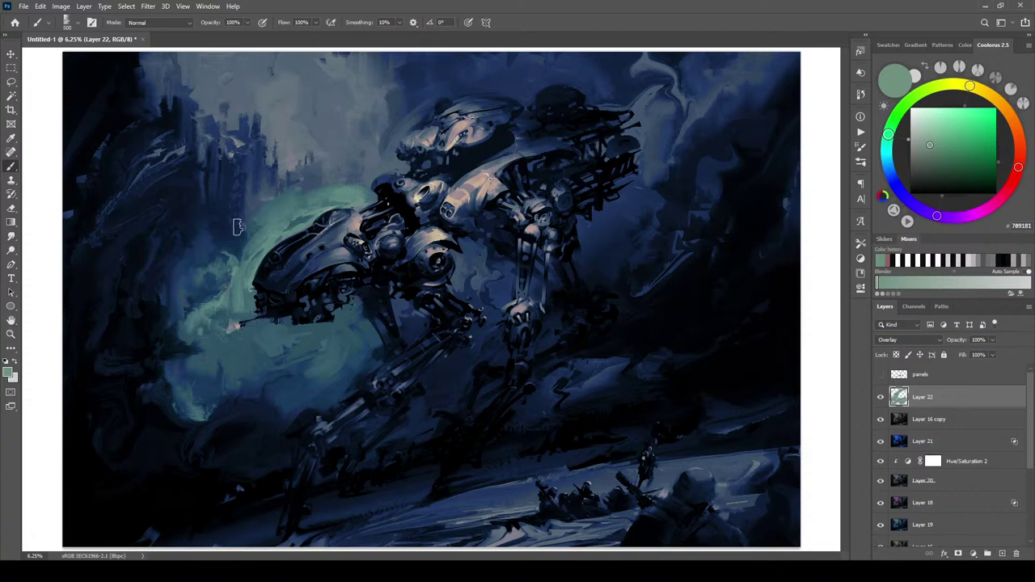
pyautogui.moveTo(258, 195)
pyautogui.mouseDown()
pyautogui.moveTo(318, 169)
pyautogui.moveTo(343, 183)
pyautogui.moveTo(372, 147)
pyautogui.moveTo(397, 170)
pyautogui.moveTo(390, 142)
pyautogui.mouseUp()
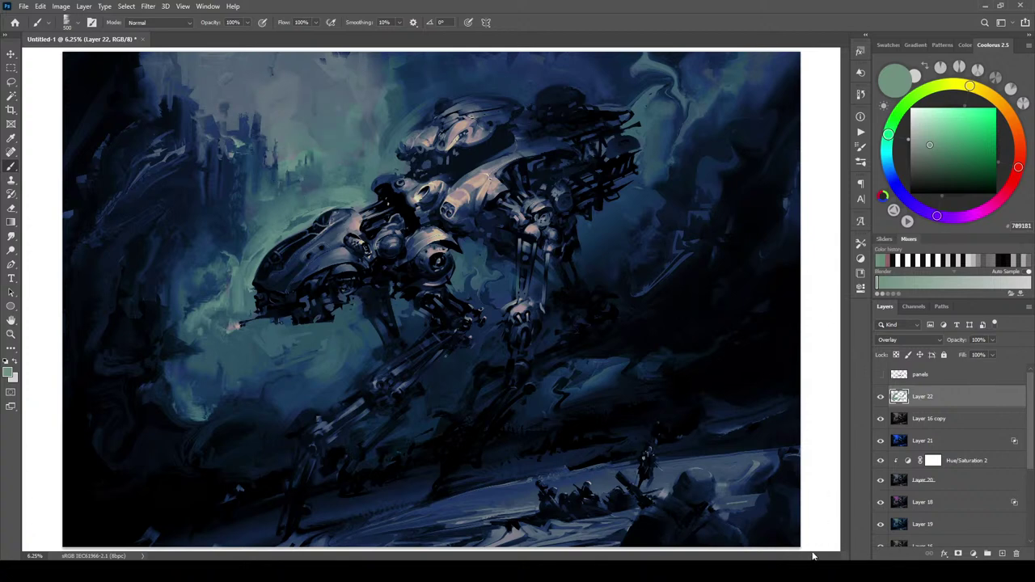
# Check the whole painting at a reduced size with Layer 22 off and on
pyautogui.hotkey('ctrl', '-')
pyautogui.hotkey('ctrl', '-')
pyautogui.scroll(-2, 431, 299)
pyautogui.scroll(4, 431, 299)
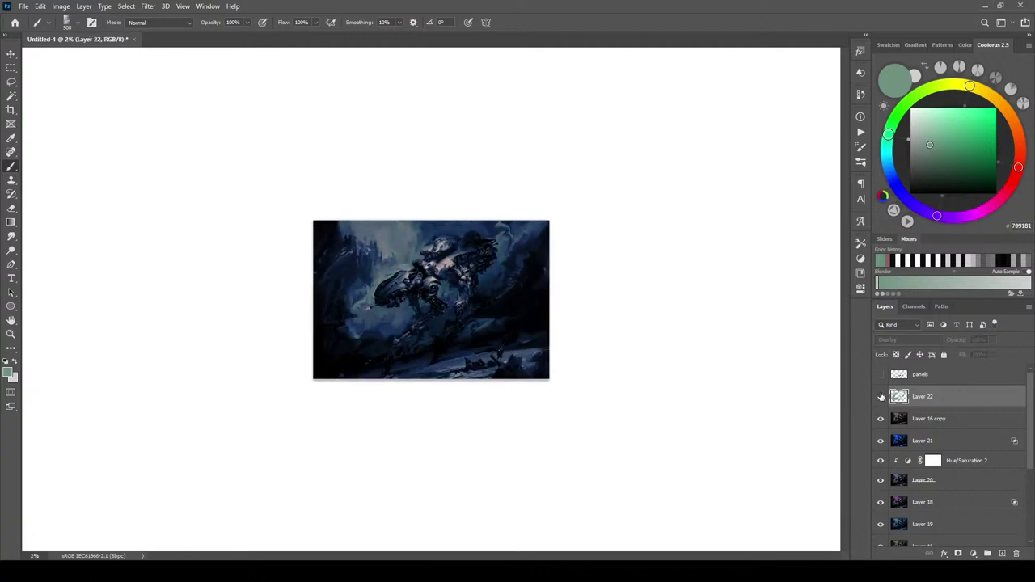
pyautogui.hotkey('ctrl', '+')
pyautogui.hotkey('ctrl', '+')
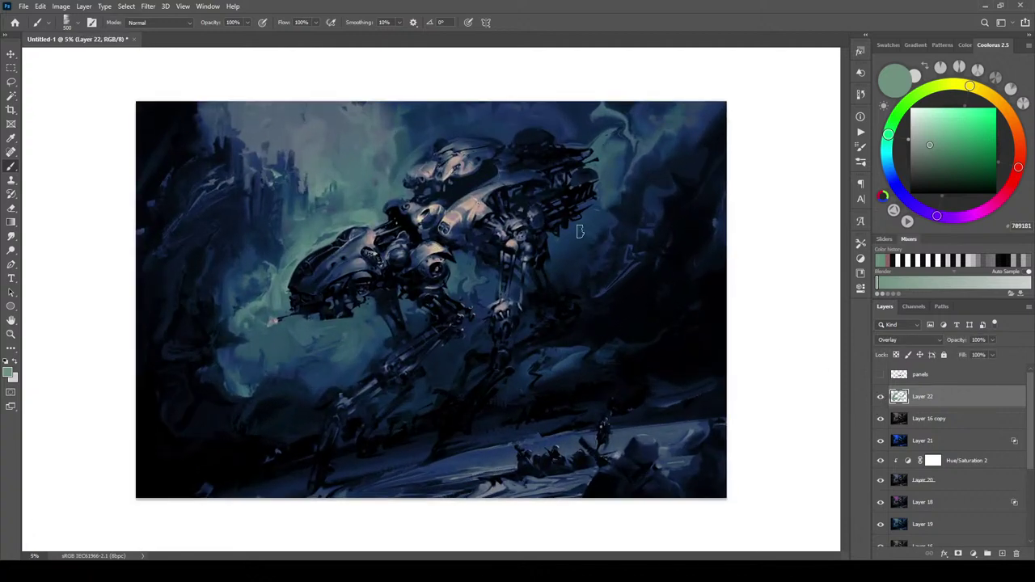
# Apply a Hue/Saturation adjustment to Layer 22 with Hue +31, Saturation -3 and Lightness -7
pyautogui.click(60, 5)
pyautogui.moveTo(70, 34)
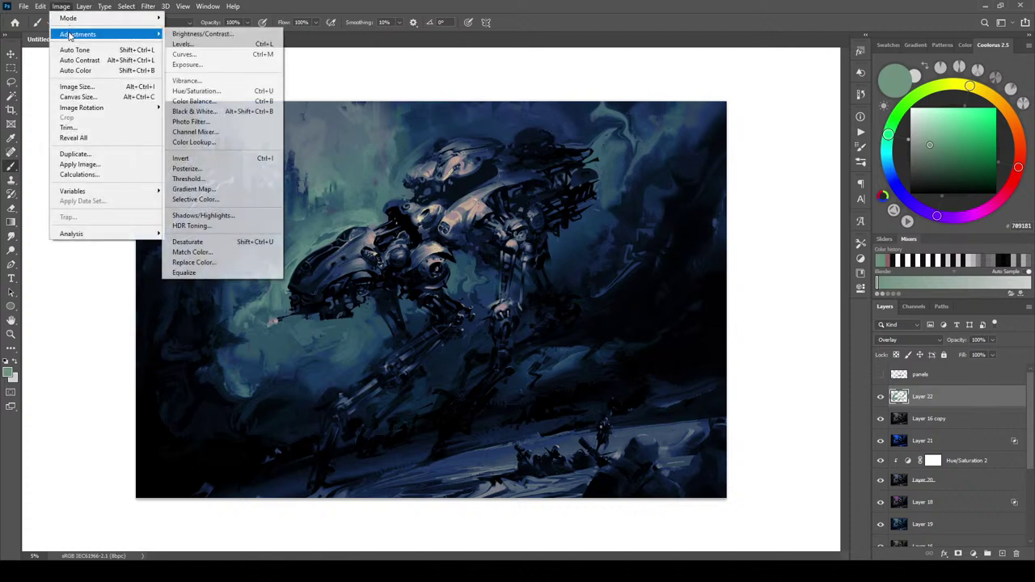
pyautogui.click(249, 91)
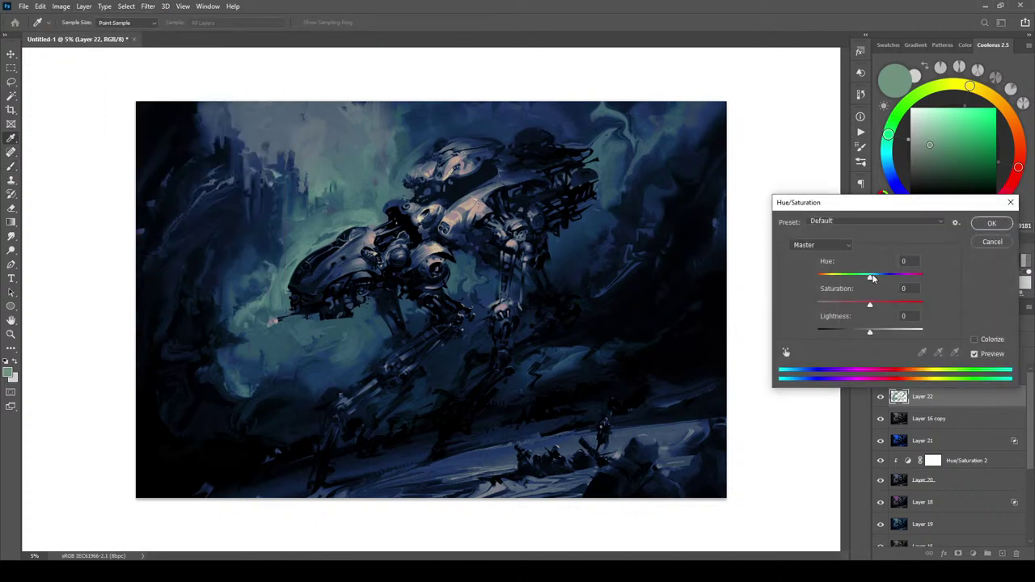
pyautogui.moveTo(871, 278)
pyautogui.mouseDown()
pyautogui.moveTo(825, 279)
pyautogui.moveTo(930, 276)
pyautogui.moveTo(887, 277)
pyautogui.moveTo(895, 304)
pyautogui.moveTo(913, 304)
pyautogui.moveTo(924, 299)
pyautogui.moveTo(817, 301)
pyautogui.moveTo(904, 308)
pyautogui.moveTo(869, 305)
pyautogui.moveTo(889, 277)
pyautogui.moveTo(870, 280)
pyautogui.moveTo(885, 277)
pyautogui.mouseUp()
pyautogui.moveTo(871, 332)
pyautogui.mouseDown()
pyautogui.moveTo(854, 333)
pyautogui.moveTo(906, 338)
pyautogui.moveTo(858, 335)
pyautogui.moveTo(868, 336)
pyautogui.mouseUp()
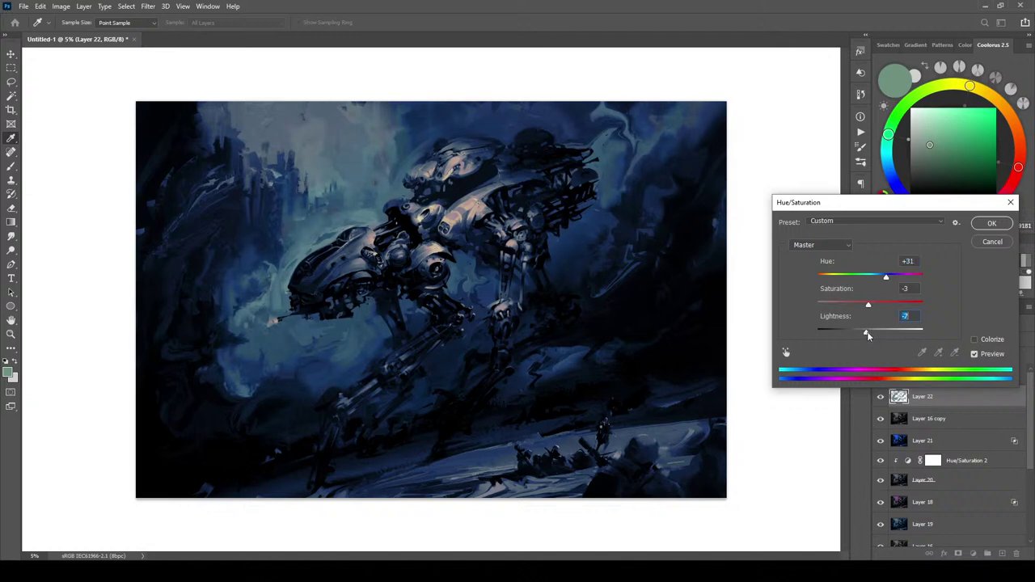
pyautogui.click(990, 224)
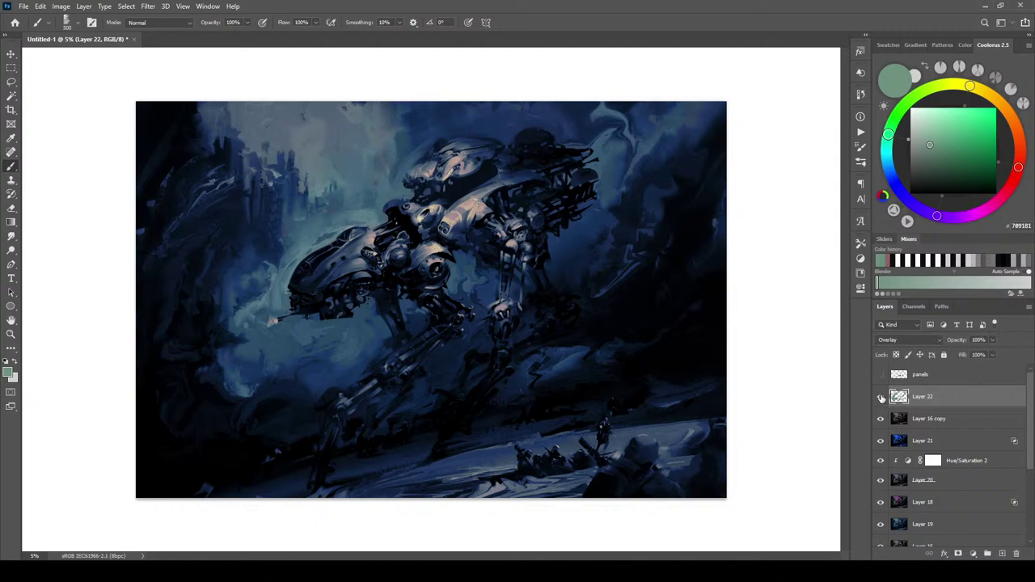
# Compare the recoloured Layer 22 off and on, and examine the whole painting at a reduced size
pyautogui.click(880, 397)
pyautogui.hotkey('ctrl', '-')
pyautogui.hotkey('ctrl', '-')
pyautogui.hotkey('ctrl', '-')
pyautogui.hotkey('ctrl', '-')
pyautogui.hotkey('ctrl', '-')
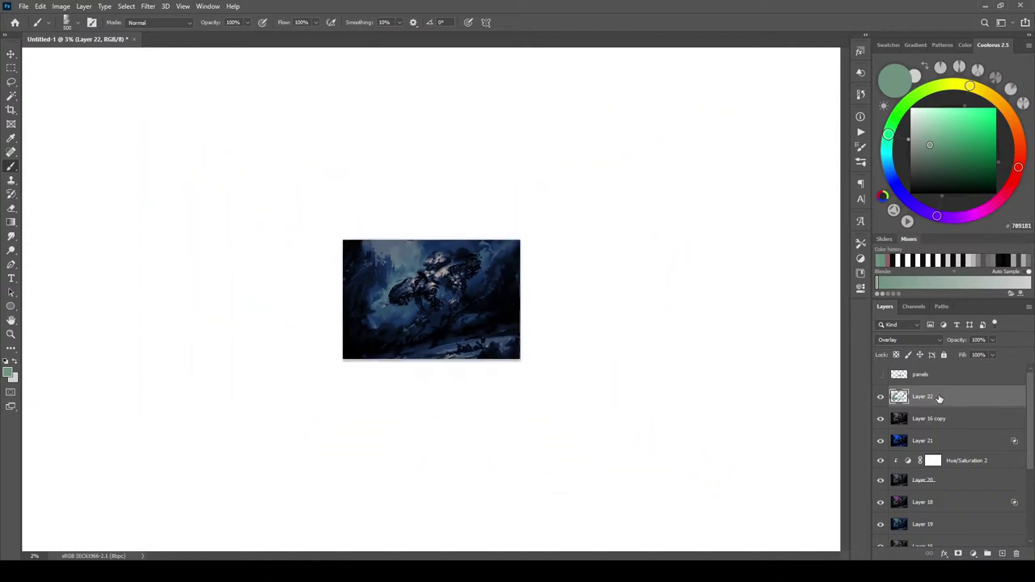
pyautogui.hotkey('ctrl', '+')
pyautogui.hotkey('ctrl', '+')
pyautogui.hotkey('ctrl', '+')
pyautogui.hotkey('ctrl', '+')
pyautogui.hotkey('ctrl', '+')
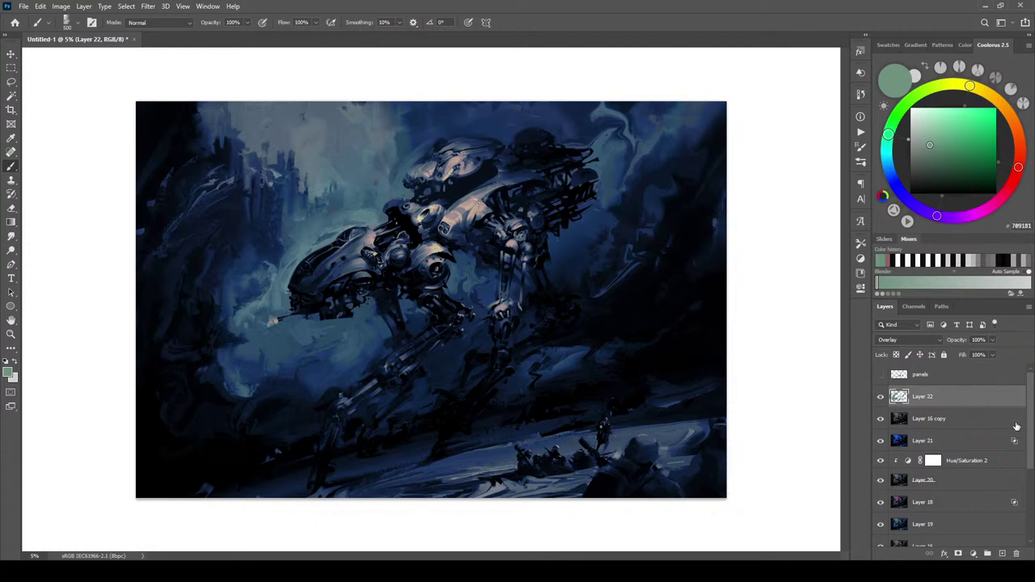
# Group the layers from Layer 22 down to Layer 14, and merge a duplicate of that group into a single layer
pyautogui.moveTo(1029, 442); pyautogui.dragTo(1021, 517)
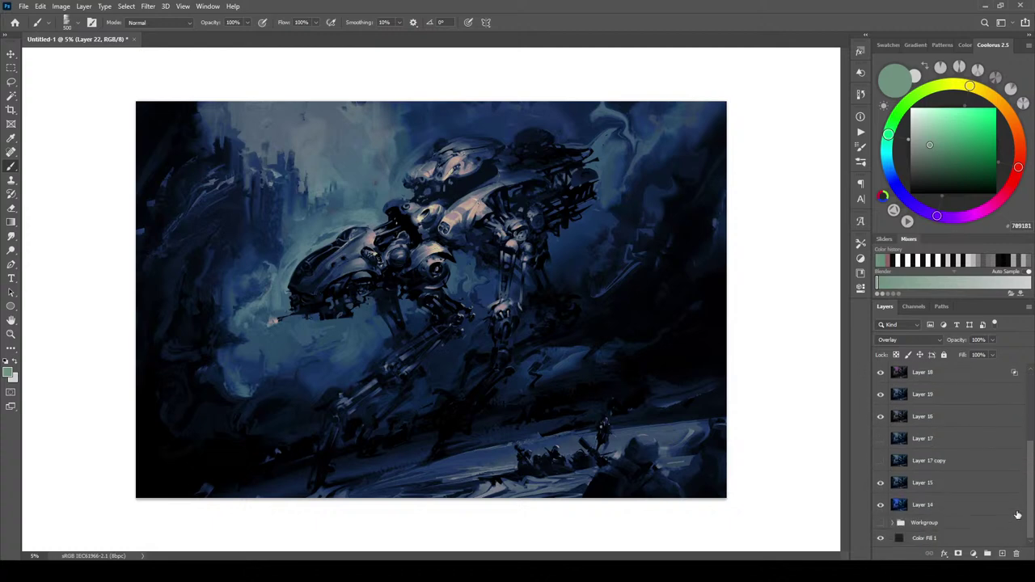
pyautogui.keyDown('shift'); pyautogui.click(944, 507); pyautogui.keyUp('shift')
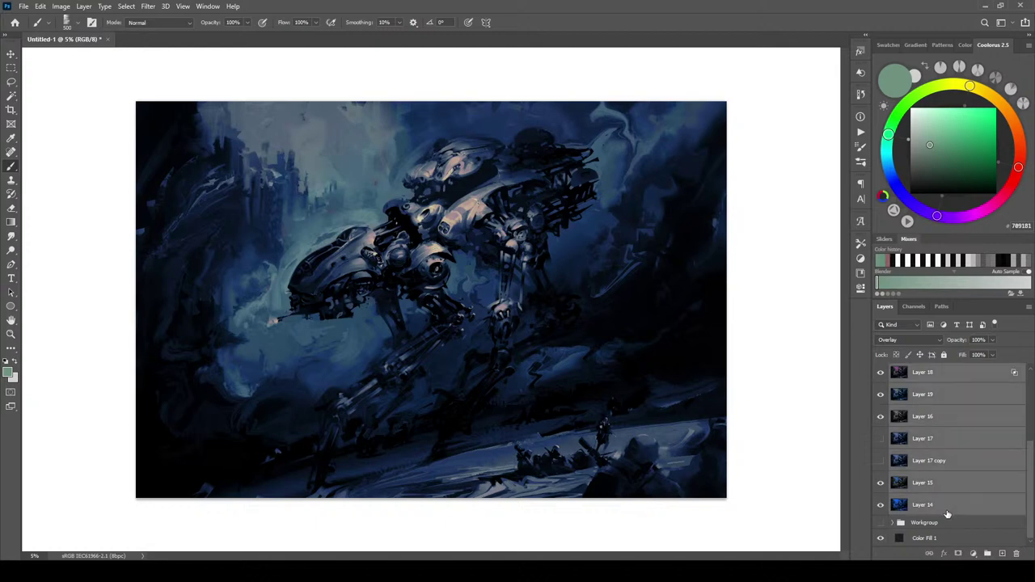
pyautogui.hotkey('ctrl', 'g')
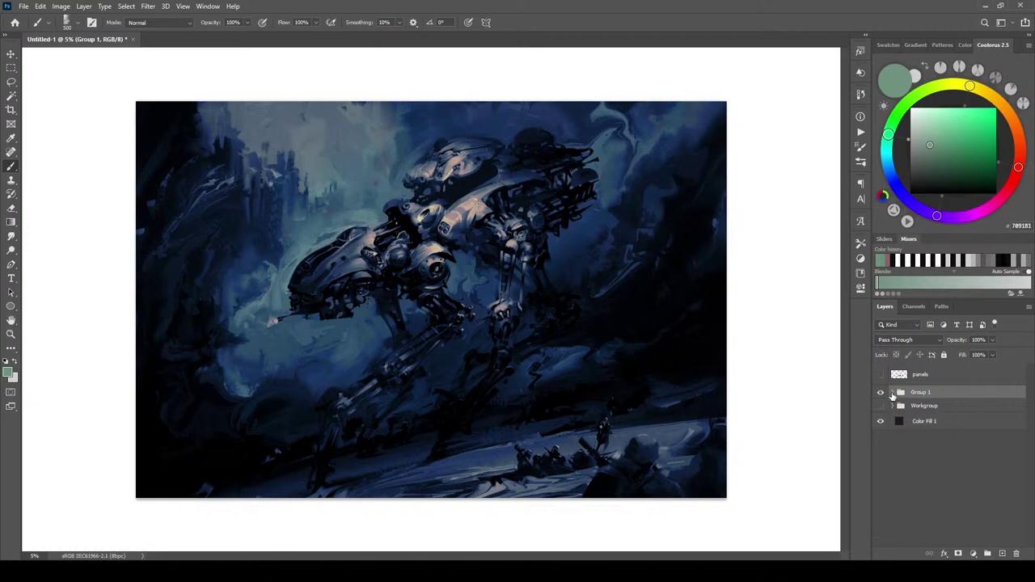
pyautogui.moveTo(896, 394); pyautogui.dragTo(926, 387)
pyautogui.rightClick(913, 395)
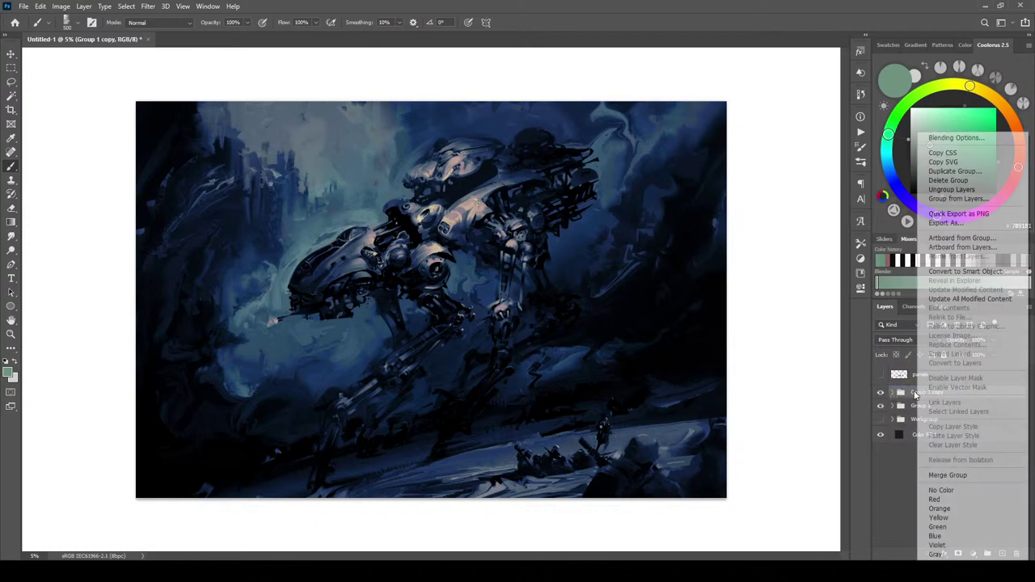
pyautogui.click(945, 475)
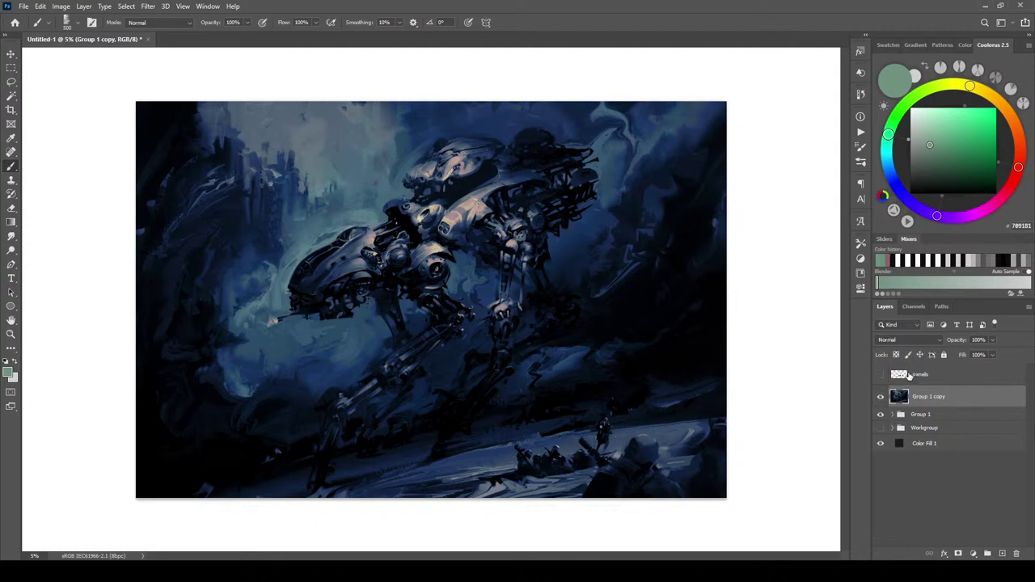
# Copy the greyscale Layer 16 copy out of Group 1 to above Group 1 copy, hide Group 1 and show Group 1 copy
pyautogui.click(900, 415)
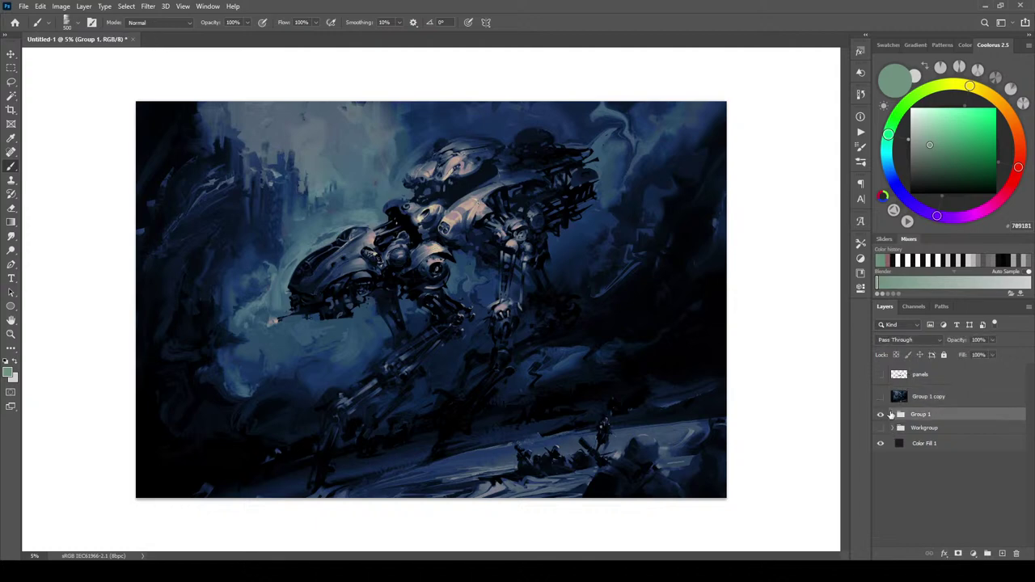
pyautogui.click(892, 414)
pyautogui.click(939, 454)
pyautogui.moveTo(938, 463); pyautogui.dragTo(930, 391)
pyautogui.click(893, 436)
pyautogui.click(880, 437)
pyautogui.click(880, 418)
# Compare Layer 16 copy 2 off and on, and set it to Darken mode at 68% opacity
pyautogui.click(881, 397)
pyautogui.click(880, 397)
pyautogui.click(881, 397)
pyautogui.click(881, 398)
pyautogui.click(881, 397)
pyautogui.click(881, 397)
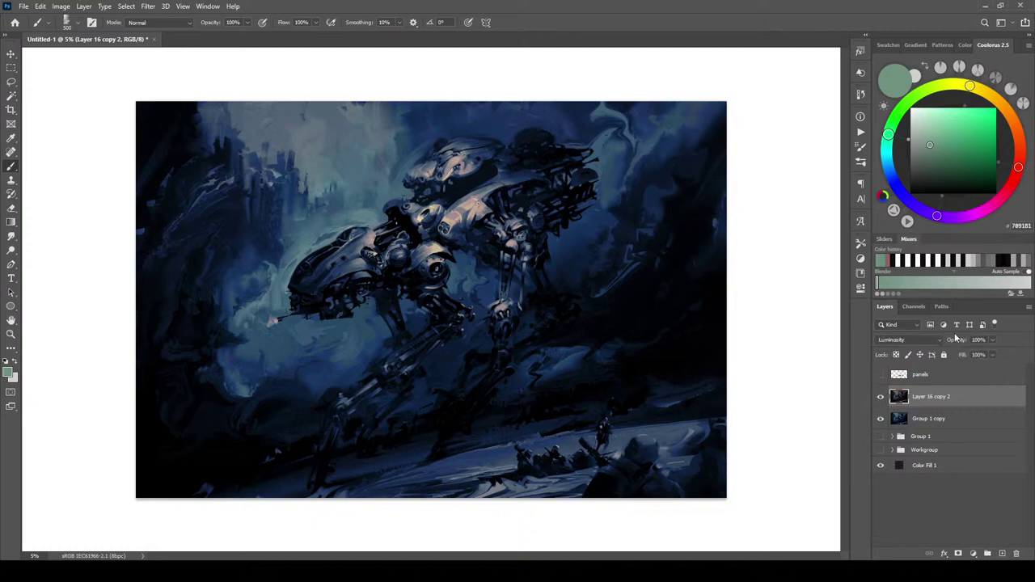
pyautogui.click(905, 340)
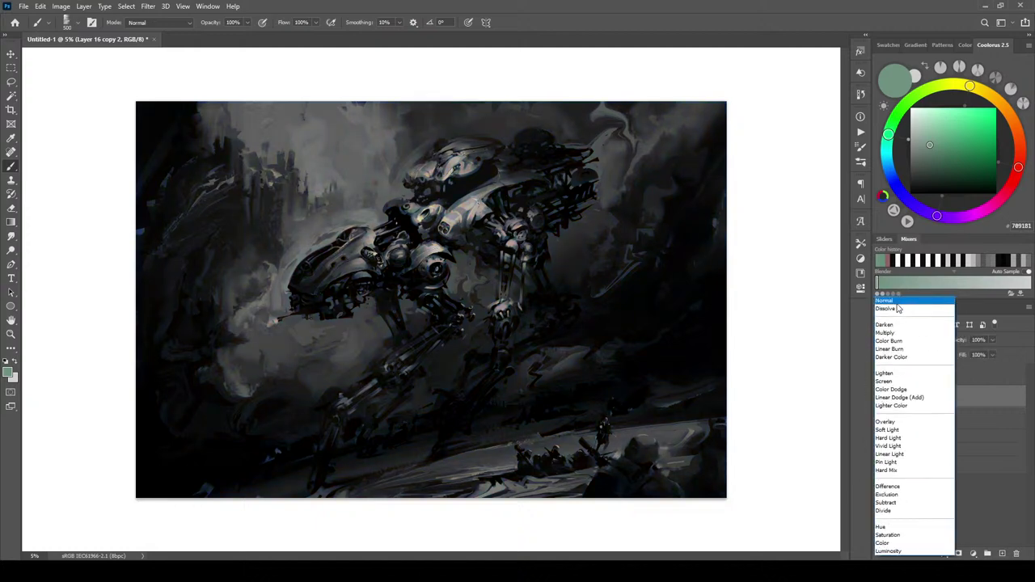
pyautogui.click(898, 308)
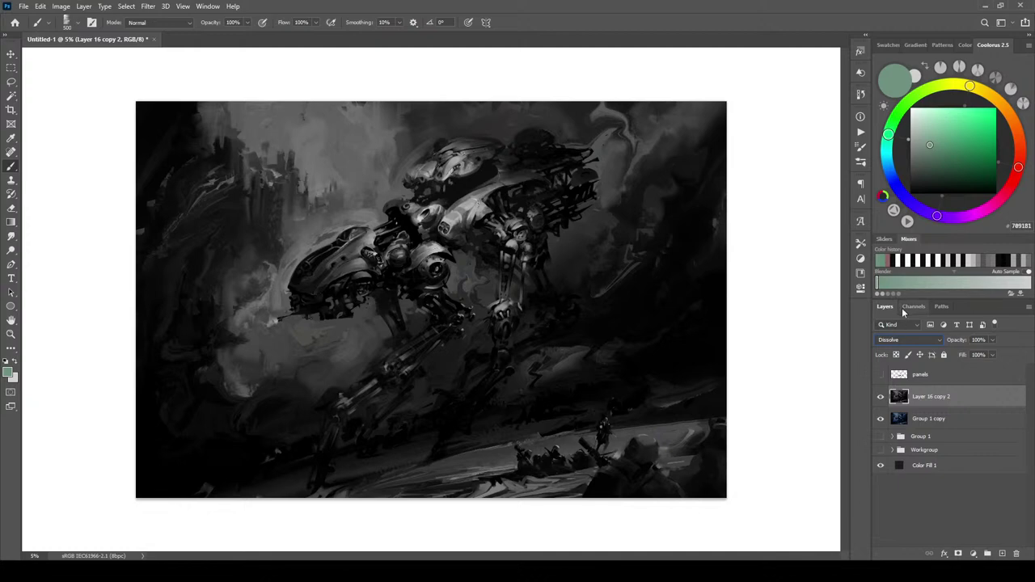
pyautogui.click(890, 340)
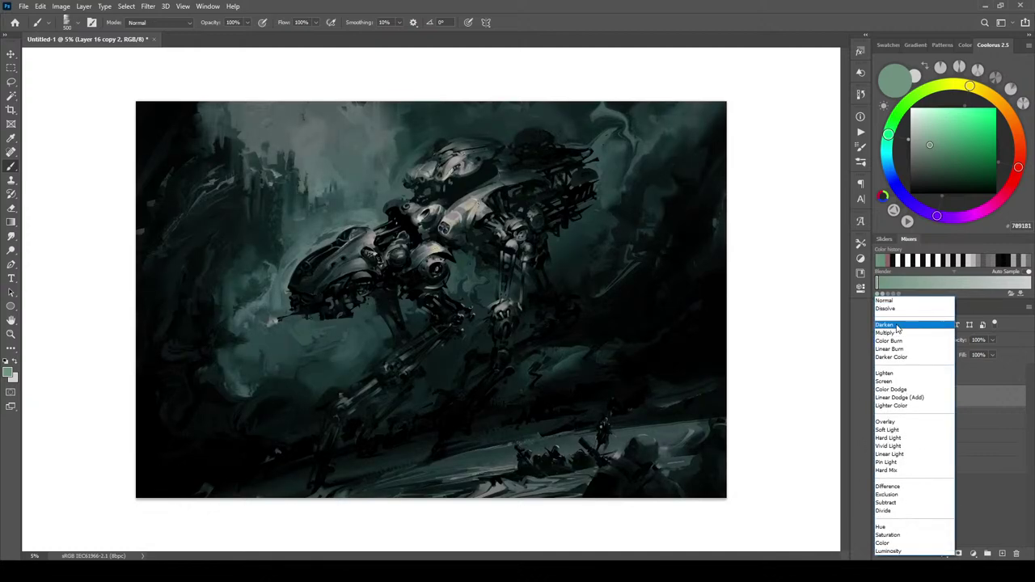
pyautogui.click(890, 325)
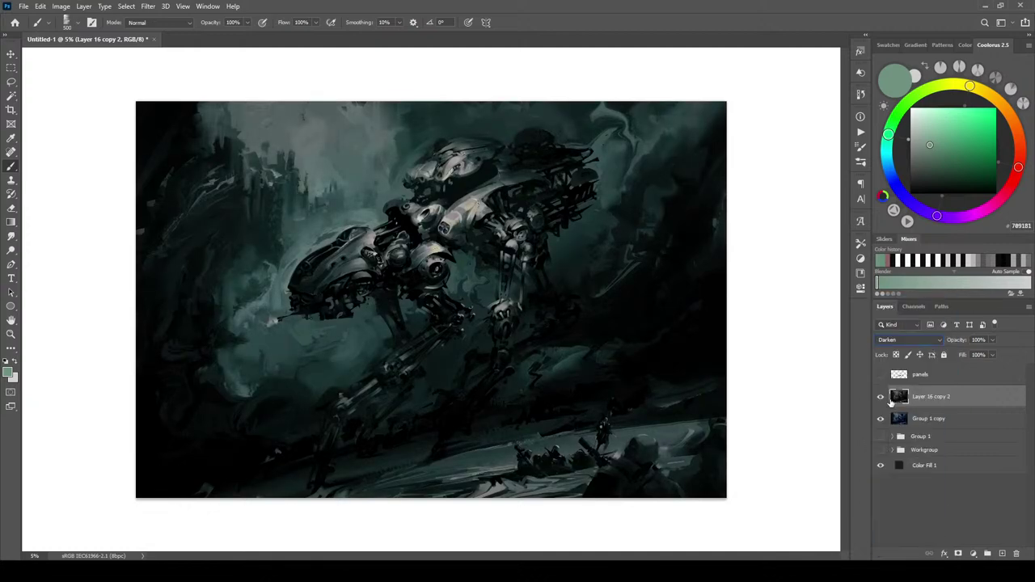
pyautogui.click(992, 340)
pyautogui.moveTo(972, 352)
pyautogui.mouseDown()
pyautogui.moveTo(947, 353)
pyautogui.moveTo(999, 355)
pyautogui.moveTo(979, 356)
pyautogui.mouseUp()
# Duplicate Layer 16 copy 2, set the duplicate to Normal mode at 100% opacity, and hide it after comparing it off and on
pyautogui.moveTo(941, 392); pyautogui.dragTo(941, 393)
pyautogui.hotkey('ctrl', 'j')
pyautogui.click(899, 342)
pyautogui.click(890, 298)
pyautogui.moveTo(992, 340); pyautogui.dragTo(1030, 356)
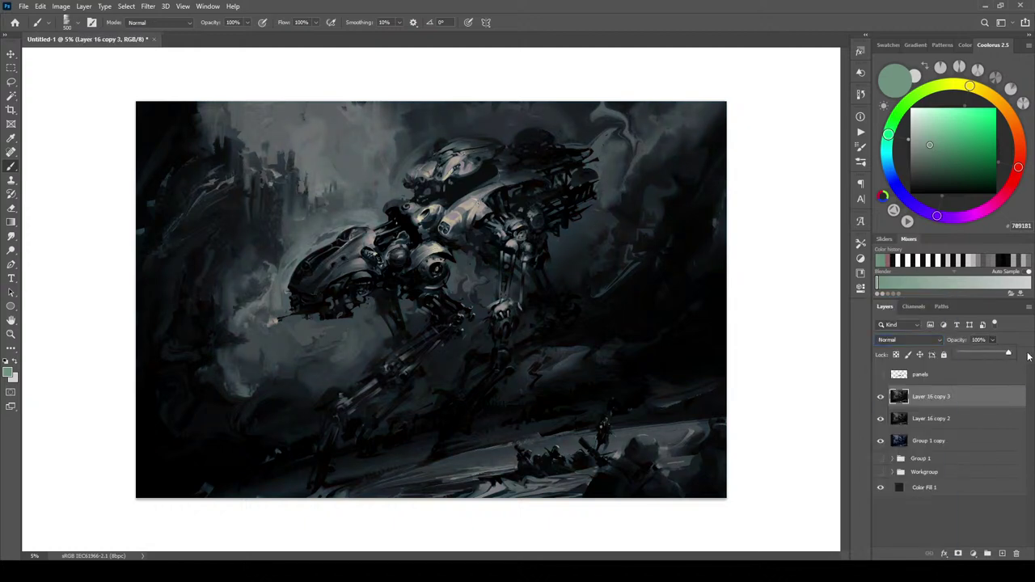
pyautogui.click(882, 405)
pyautogui.click(881, 396)
pyautogui.click(881, 398)
pyautogui.click(880, 401)
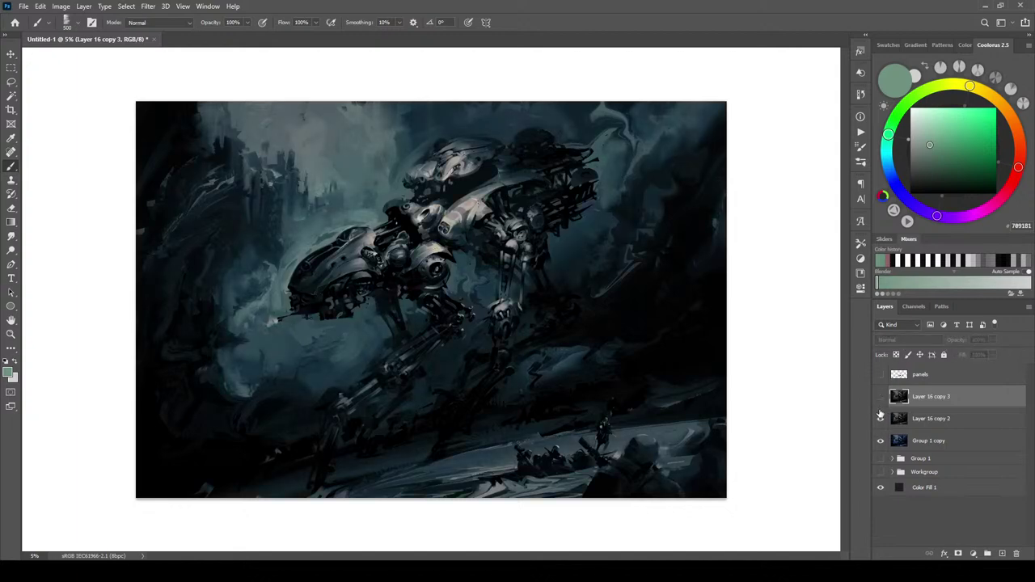
# Add a Color Balance adjustment layer above Layer 16 copy 2 and adjust its Midtones
pyautogui.click(948, 421)
pyautogui.click(973, 552)
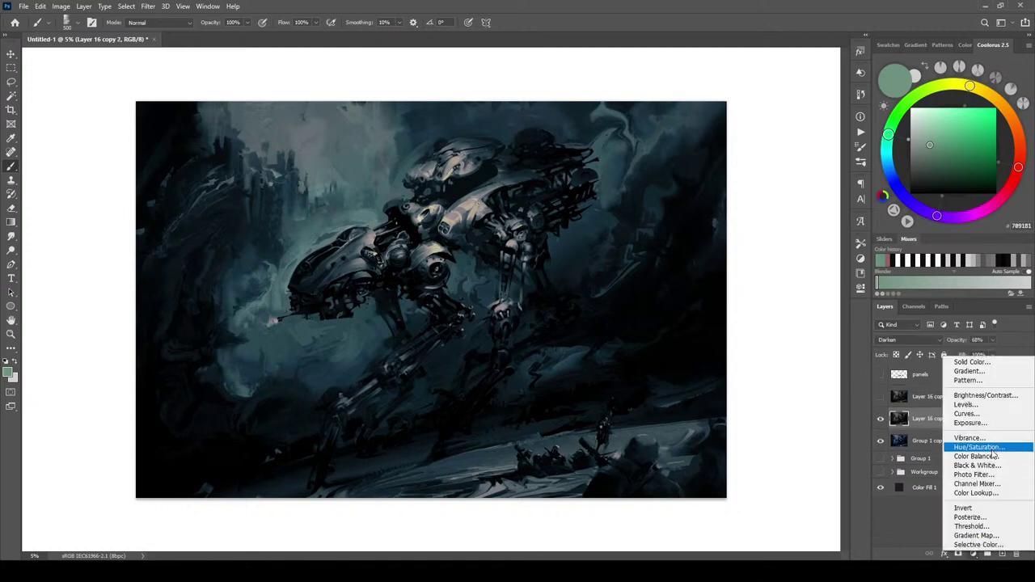
pyautogui.click(993, 459)
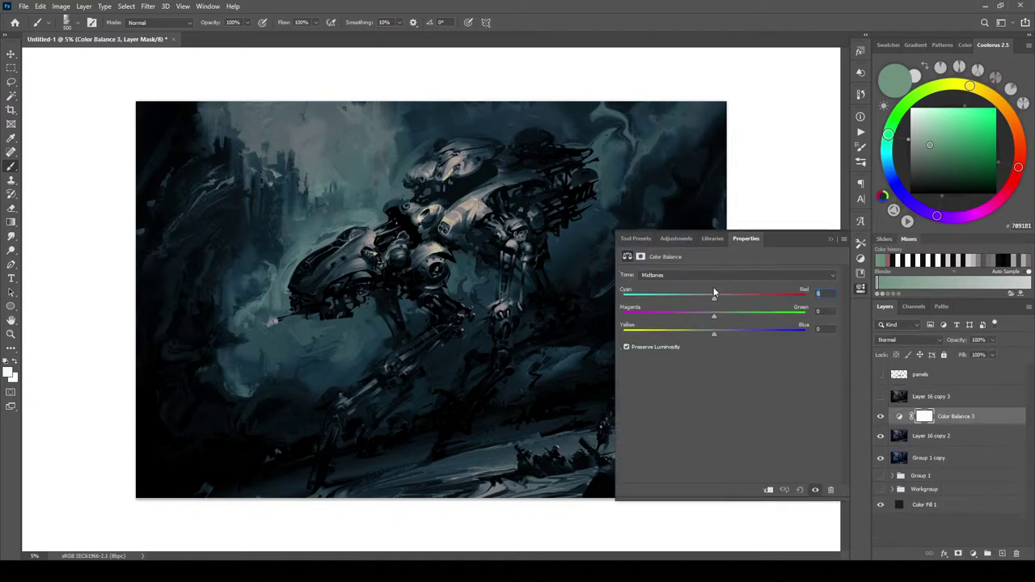
pyautogui.moveTo(694, 299); pyautogui.dragTo(704, 337)
pyautogui.moveTo(696, 334); pyautogui.dragTo(714, 334)
# Shift the Color Balance Shadows toward cyan, with Magenta–Green at -3 and Yellow–Blue at -1
pyautogui.click(682, 274)
pyautogui.click(679, 282)
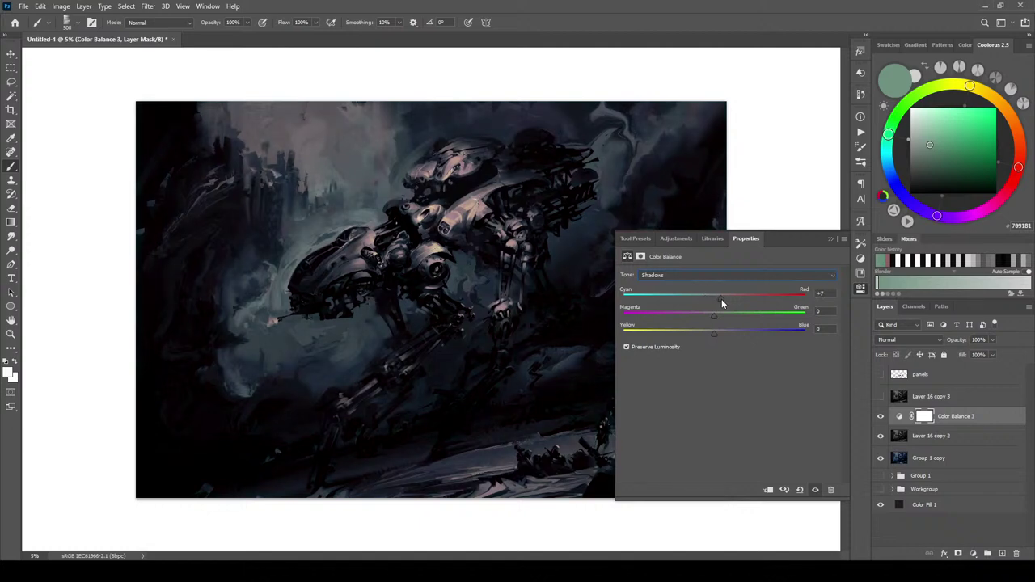
pyautogui.moveTo(716, 302); pyautogui.dragTo(704, 302)
pyautogui.moveTo(710, 321); pyautogui.dragTo(714, 321)
pyautogui.moveTo(709, 333)
pyautogui.mouseDown()
pyautogui.moveTo(722, 333)
pyautogui.moveTo(705, 333)
pyautogui.mouseUp()
# Set the Color Balance Highlights to Cyan–Red -16, Magenta–Green +3 and Yellow–Blue about +36, and close the adjustment settings
pyautogui.click(687, 275)
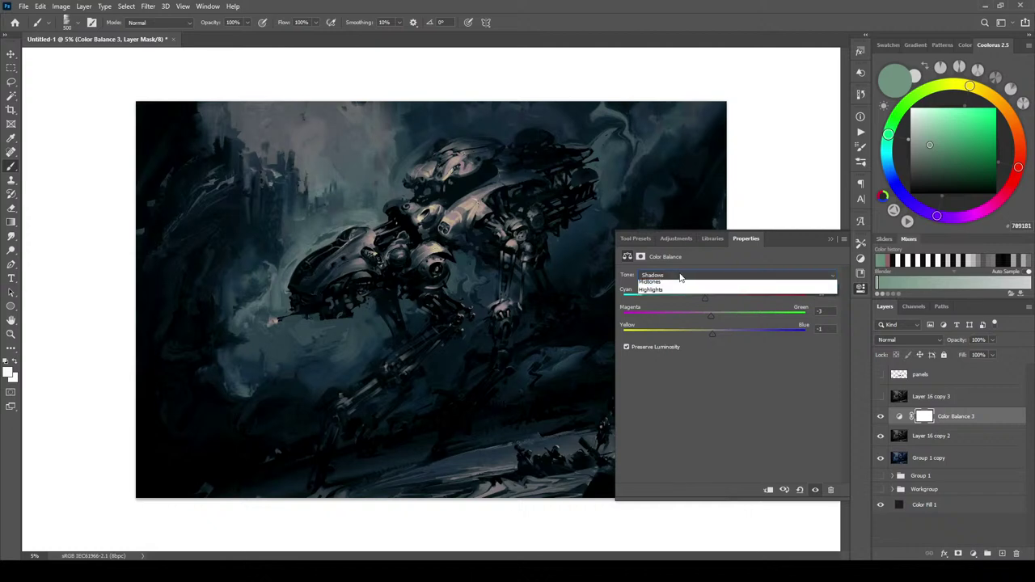
pyautogui.click(669, 293)
pyautogui.click(671, 276)
pyautogui.click(675, 297)
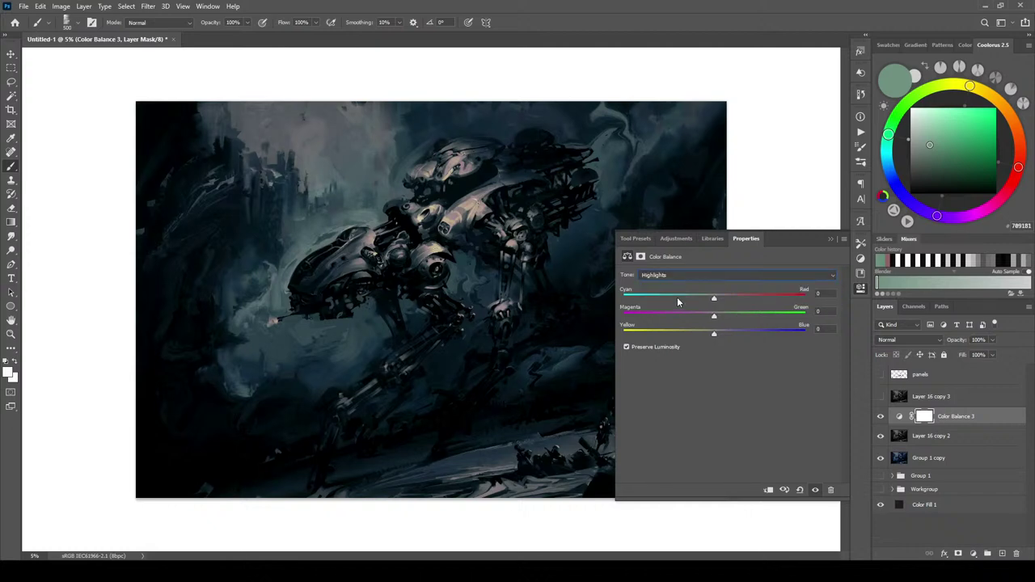
pyautogui.moveTo(696, 299); pyautogui.dragTo(717, 300)
pyautogui.moveTo(714, 319); pyautogui.dragTo(743, 337)
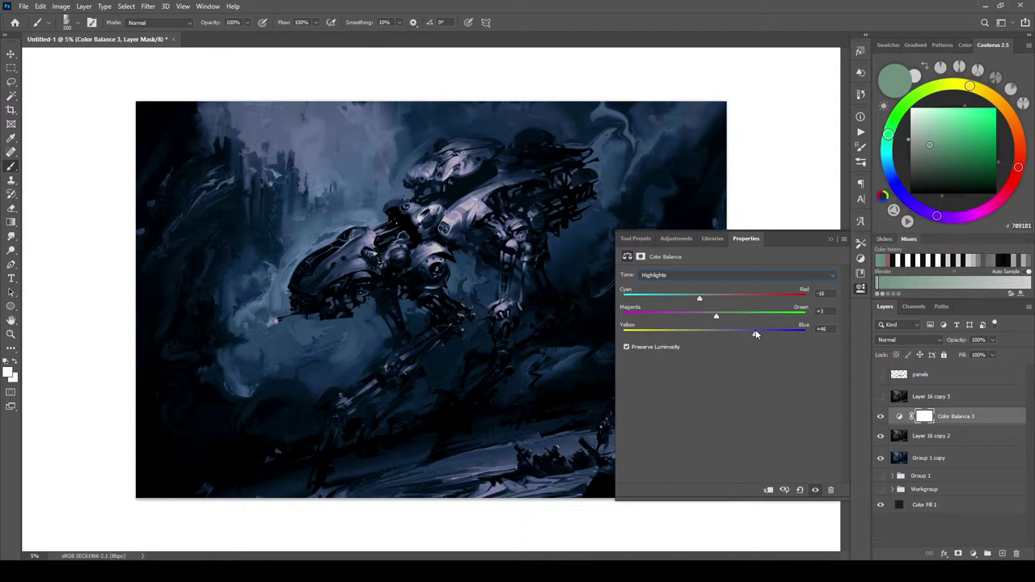
pyautogui.moveTo(756, 334)
pyautogui.mouseDown()
pyautogui.moveTo(716, 334)
pyautogui.moveTo(748, 334)
pyautogui.mouseUp()
pyautogui.moveTo(743, 336); pyautogui.dragTo(774, 334)
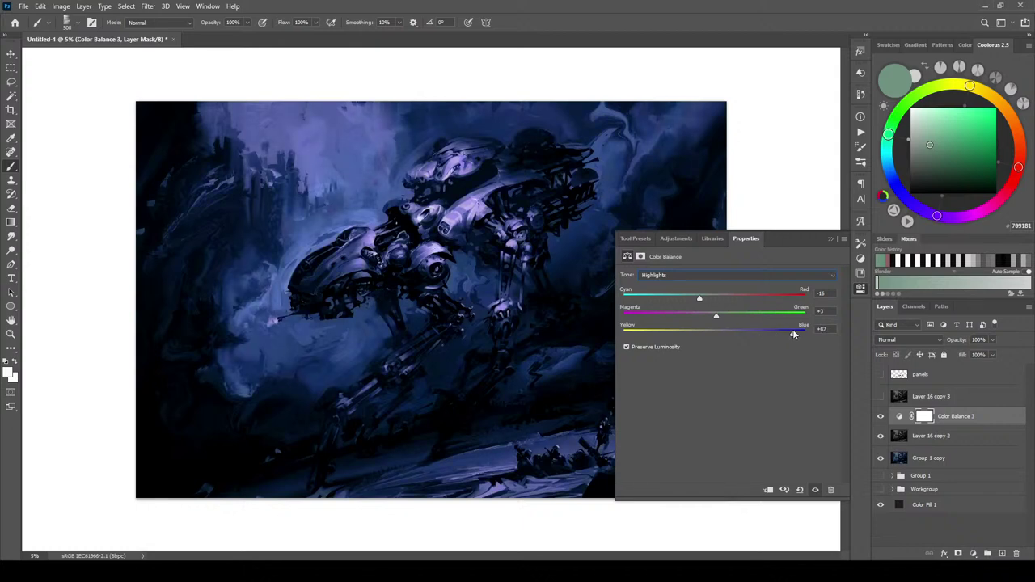
pyautogui.moveTo(724, 334)
pyautogui.mouseDown()
pyautogui.moveTo(709, 336)
pyautogui.moveTo(745, 335)
pyautogui.moveTo(726, 336)
pyautogui.mouseUp()
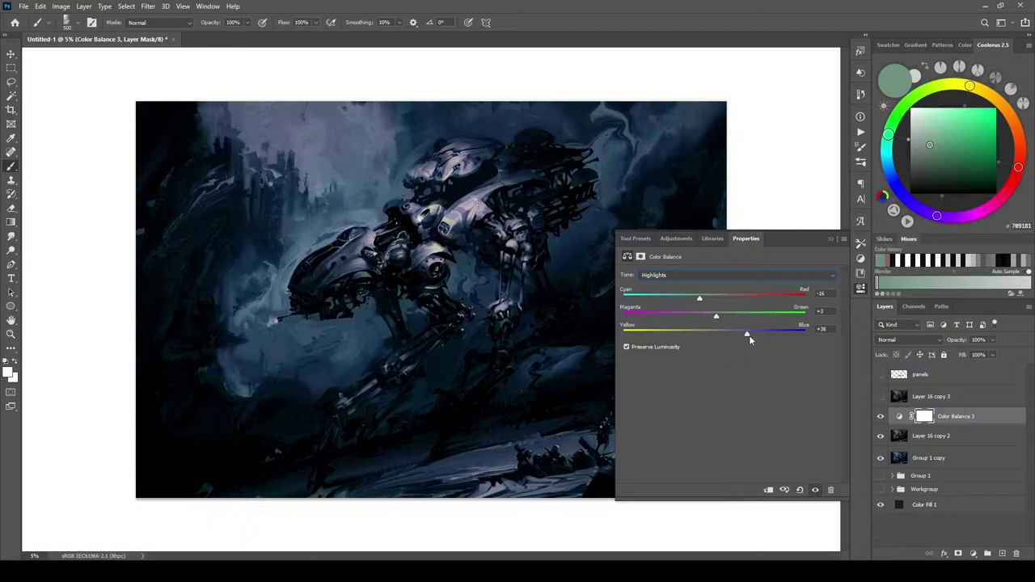
pyautogui.moveTo(765, 338); pyautogui.dragTo(745, 340)
pyautogui.click(830, 240)
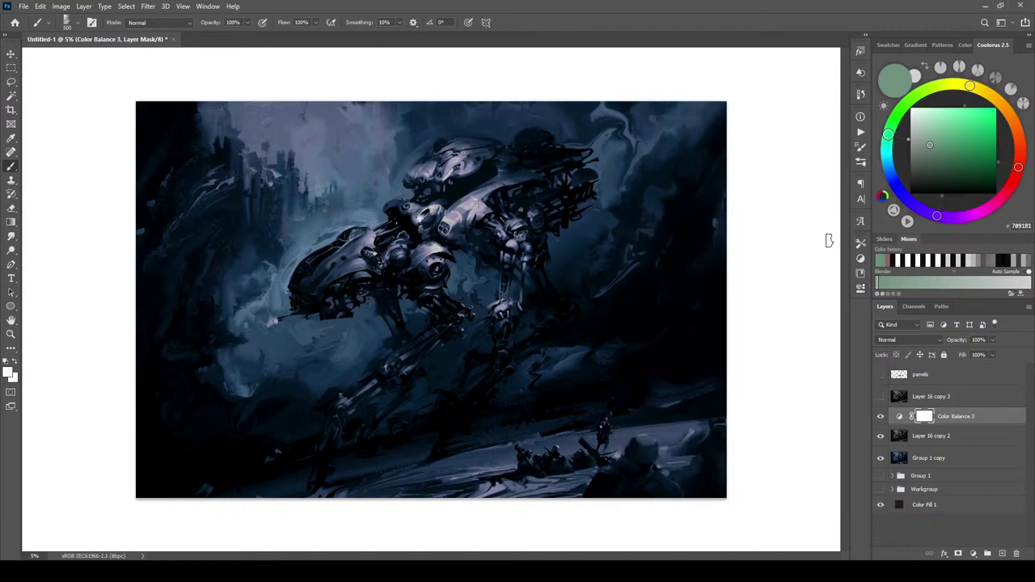
# Set the Color Balance 3 layer to Color blend mode and check the whole painting at a reduced size
pyautogui.press('x')
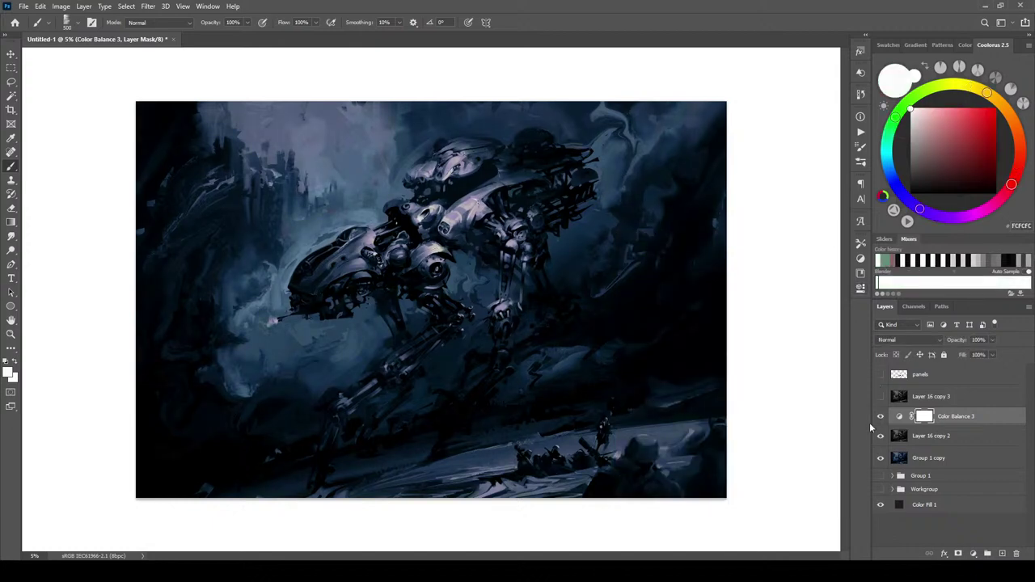
pyautogui.click(897, 343)
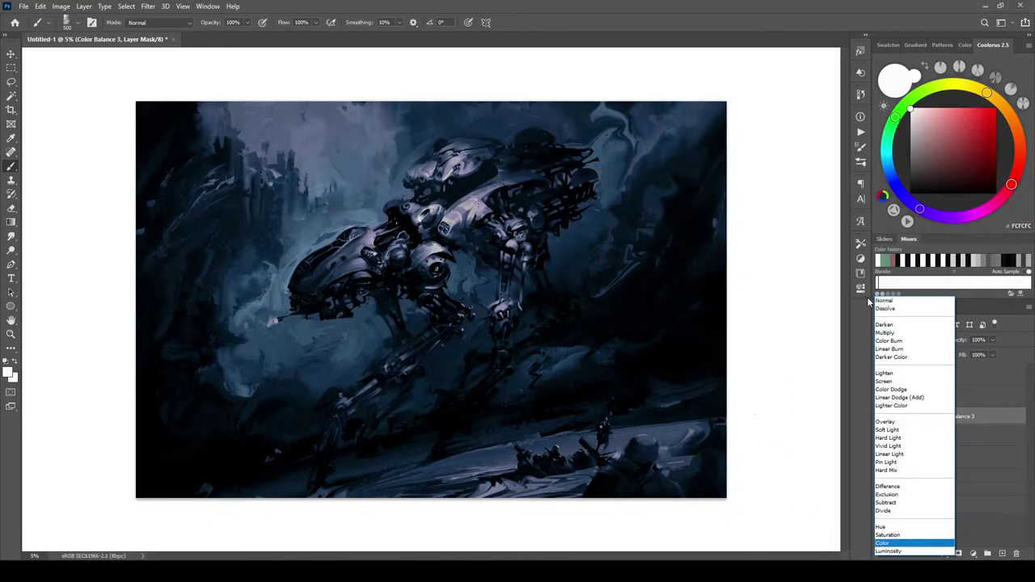
pyautogui.click(878, 545)
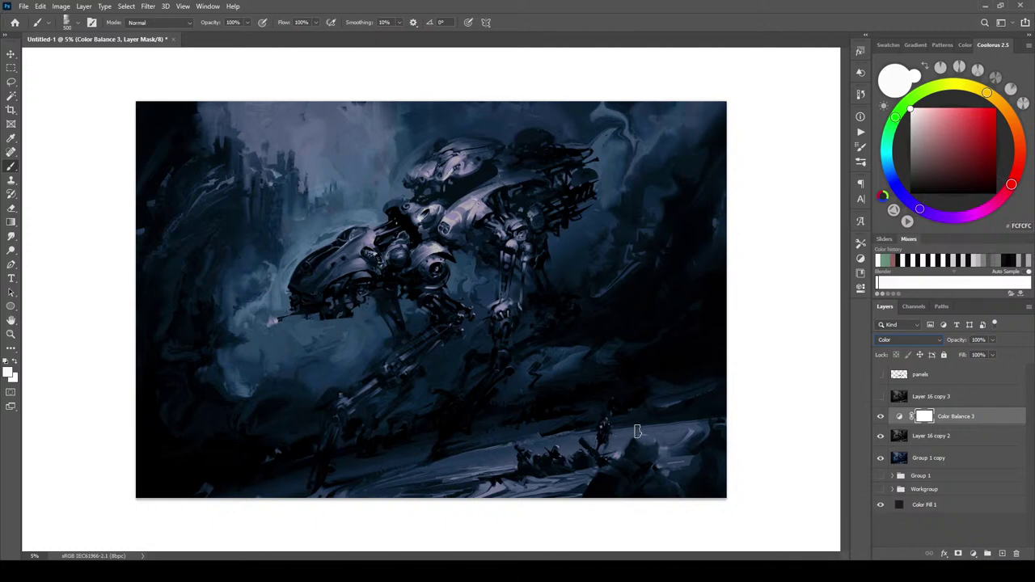
pyautogui.hotkey('ctrl', '-')
pyautogui.scroll(-5, 638, 441)
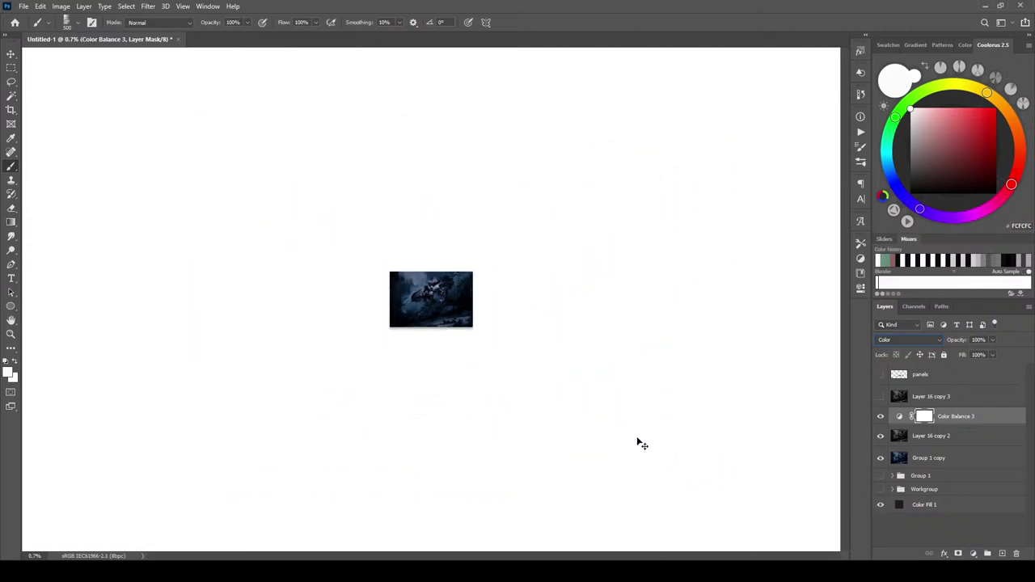
pyautogui.hotkey('ctrl', '0')
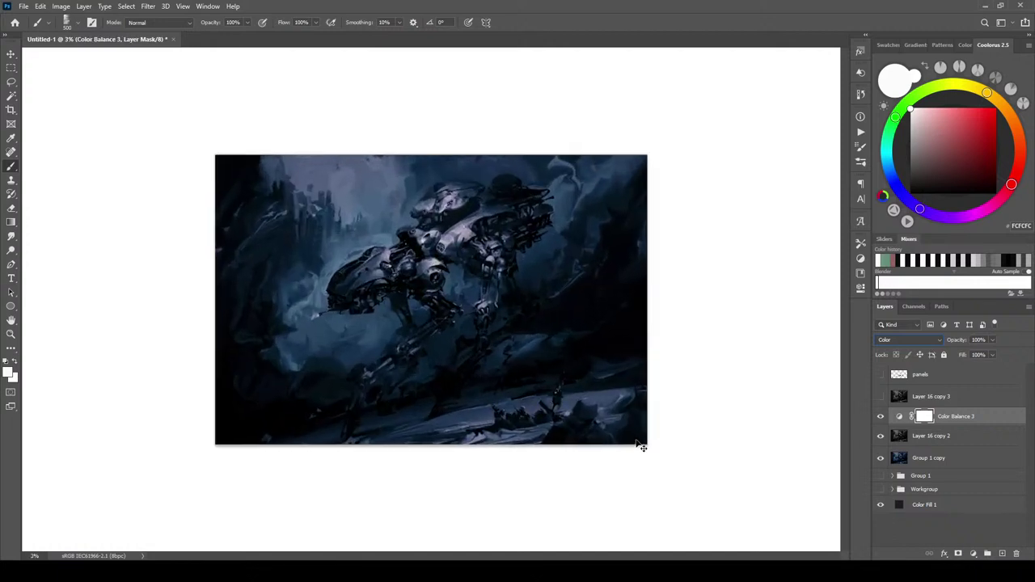
pyautogui.hotkey('ctrl', '-')
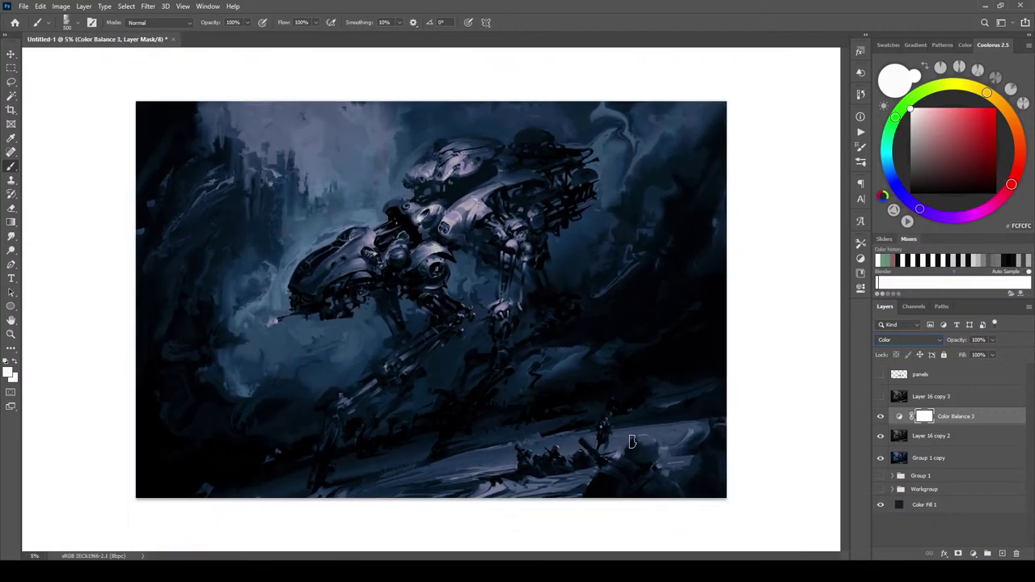
pyautogui.hotkey('ctrl', '+')
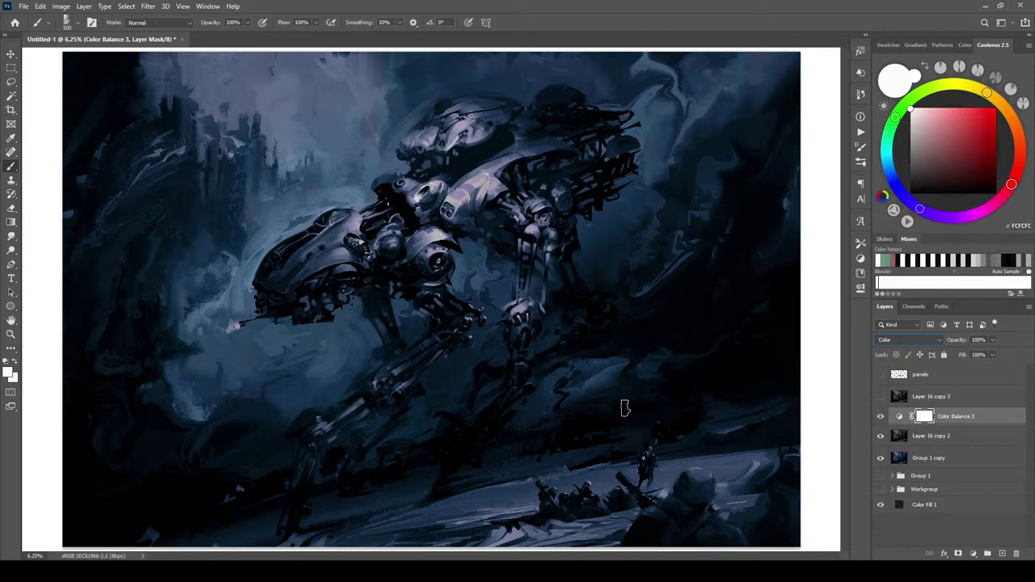
# Compare the painting with Layer 16 copy 3 and Layer 16 copy 2 each shown and hidden
pyautogui.press('h')
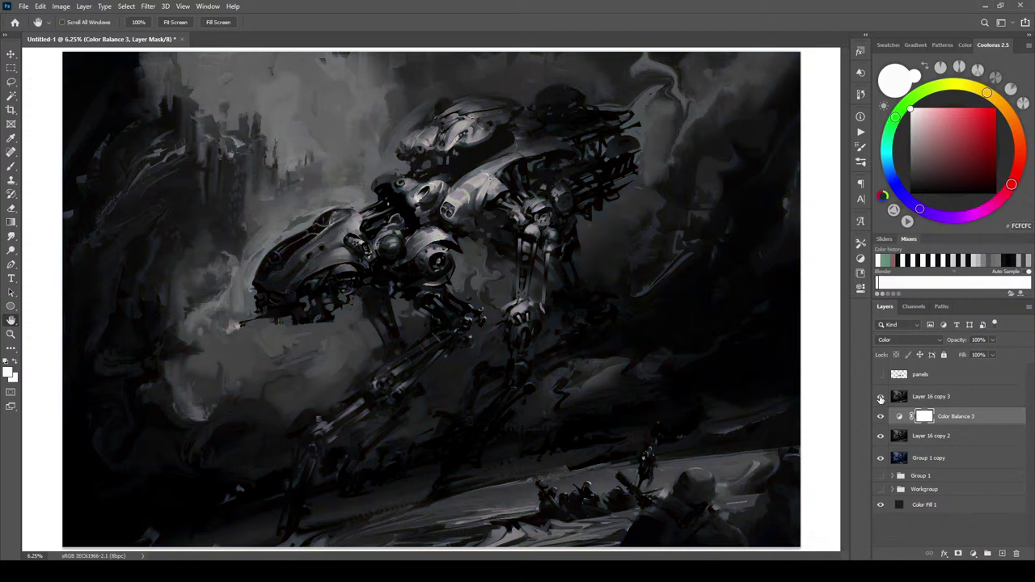
pyautogui.click(881, 397)
pyautogui.click(880, 437)
pyautogui.click(881, 437)
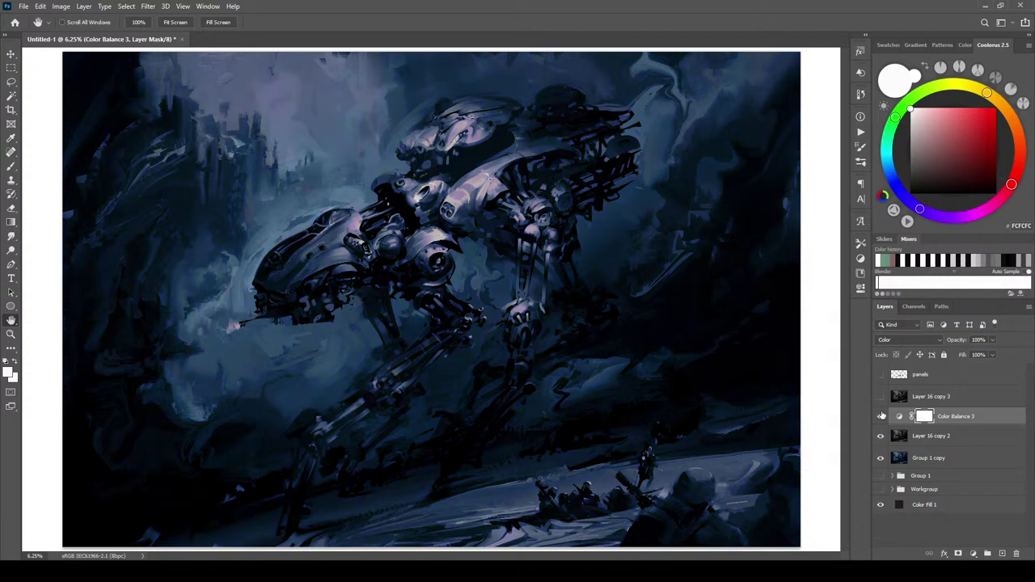
pyautogui.click(881, 398)
pyautogui.click(881, 397)
# Set Layer 16 copy 3 to Luminosity blend mode, make it visible and reduce its opacity
pyautogui.click(899, 396)
pyautogui.click(900, 342)
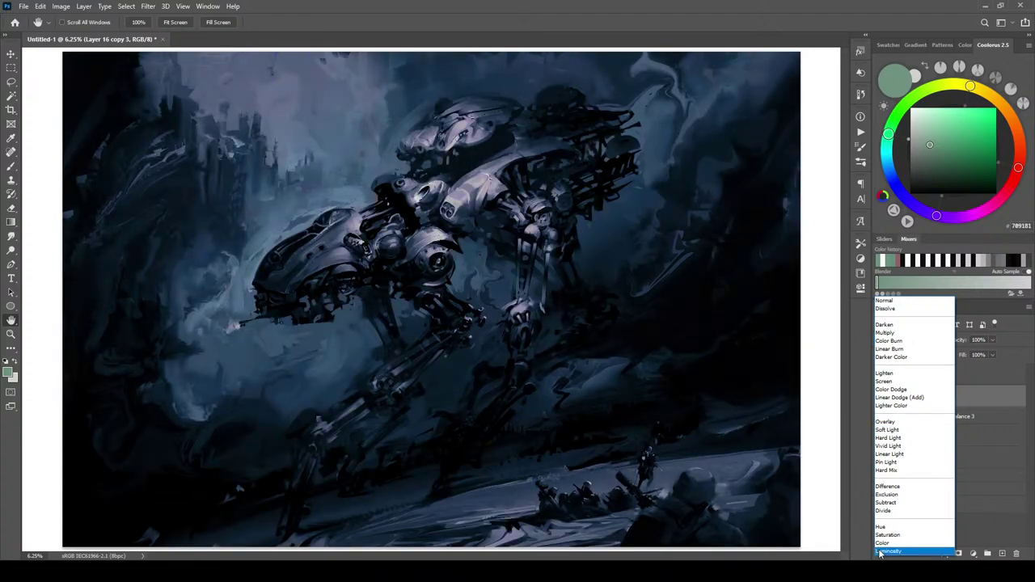
pyautogui.click(880, 551)
pyautogui.click(881, 396)
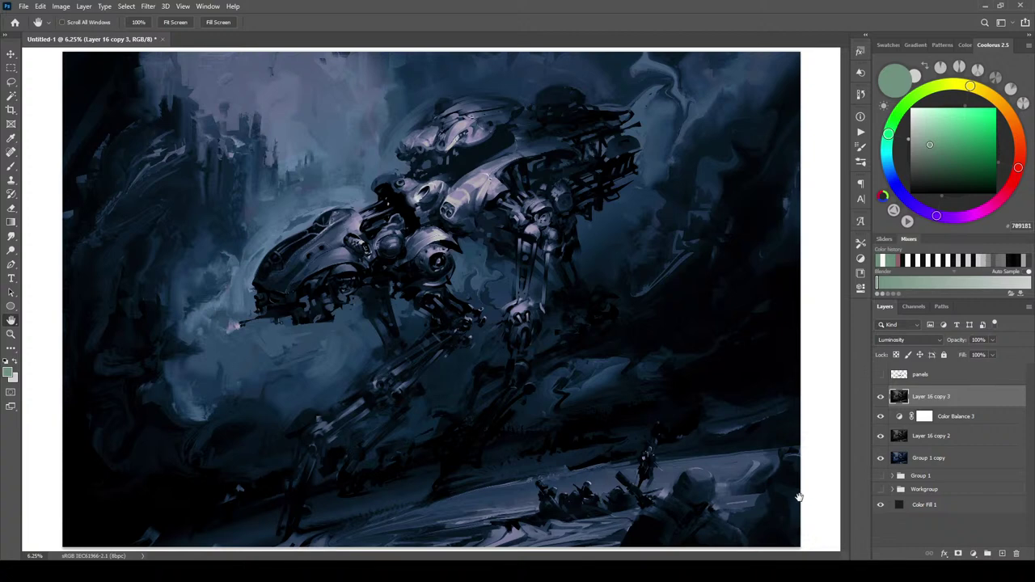
pyautogui.click(993, 340)
pyautogui.moveTo(995, 356); pyautogui.dragTo(977, 356)
pyautogui.click(560, 85)
# Examine the recoloured painting full screen on a black background, with the mech enlarged
pyautogui.press('f')
pyautogui.press('f')
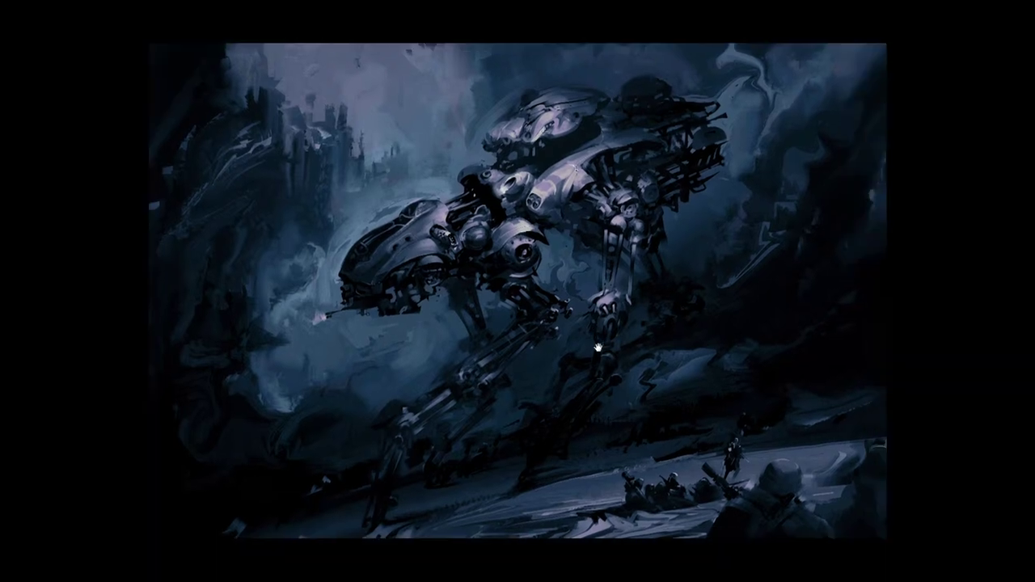
pyautogui.moveTo(614, 324)
pyautogui.mouseDown()
pyautogui.moveTo(582, 331)
pyautogui.moveTo(611, 304)
pyautogui.moveTo(599, 309)
pyautogui.mouseUp()
pyautogui.hotkey('ctrl', '+')
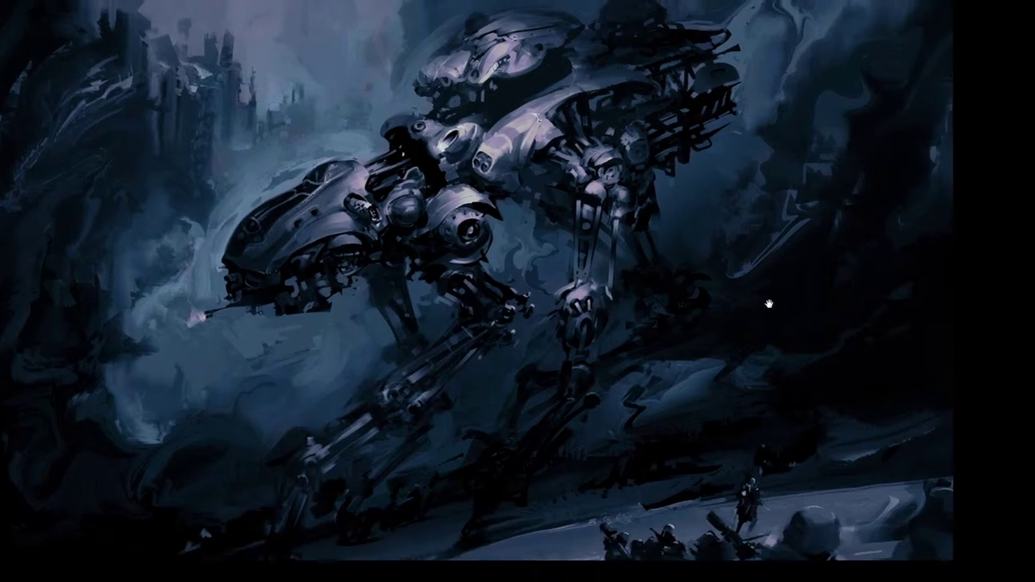